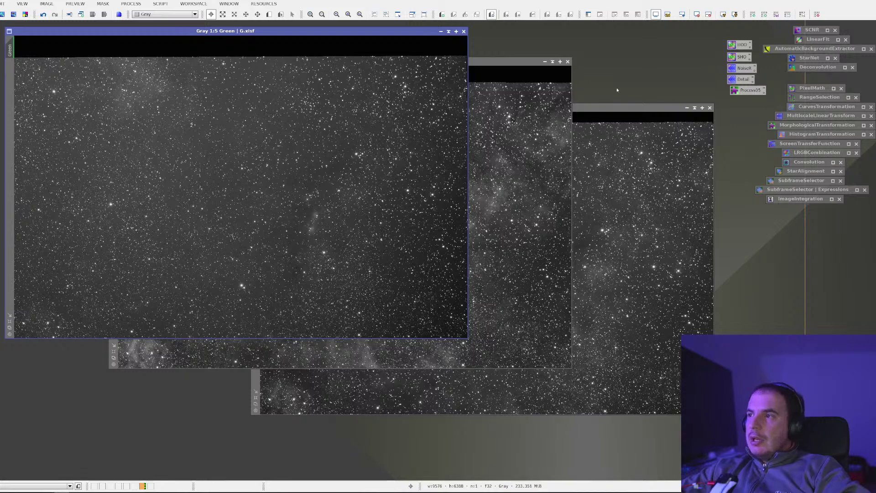
pyautogui.hotkey('ctrl', 'o')
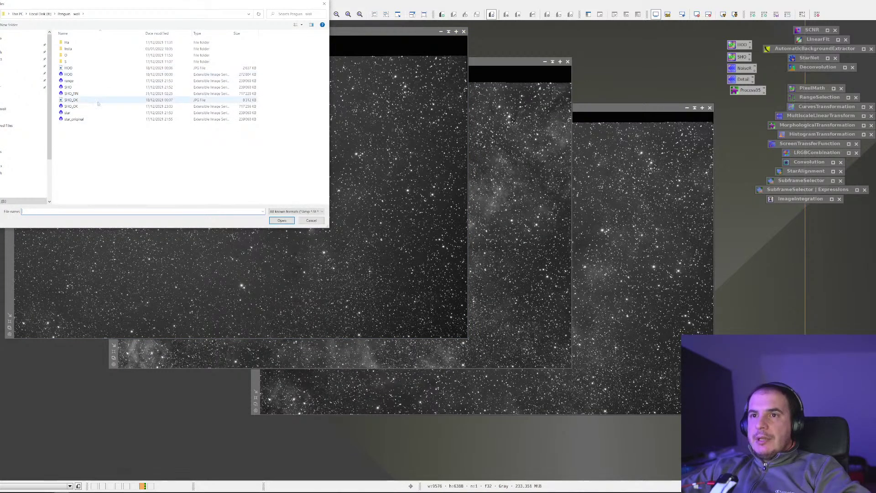
pyautogui.doubleClick(73, 42)
pyautogui.doubleClick(156, 80)
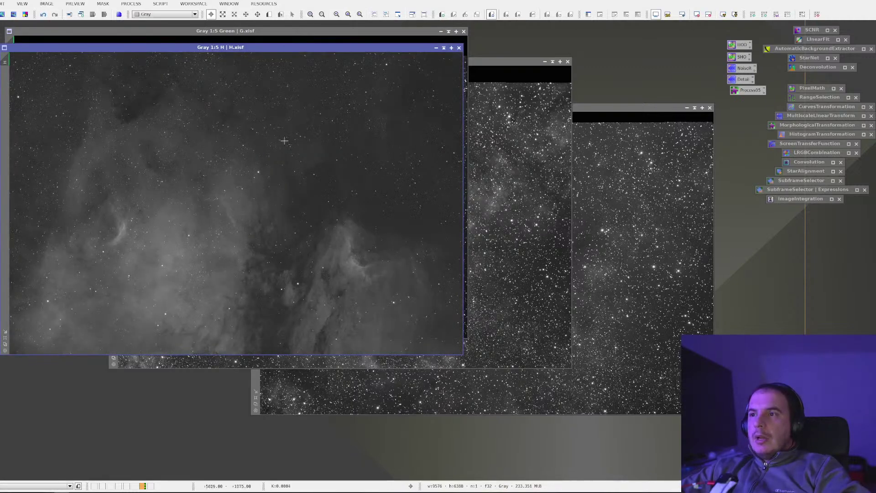
pyautogui.click(459, 48)
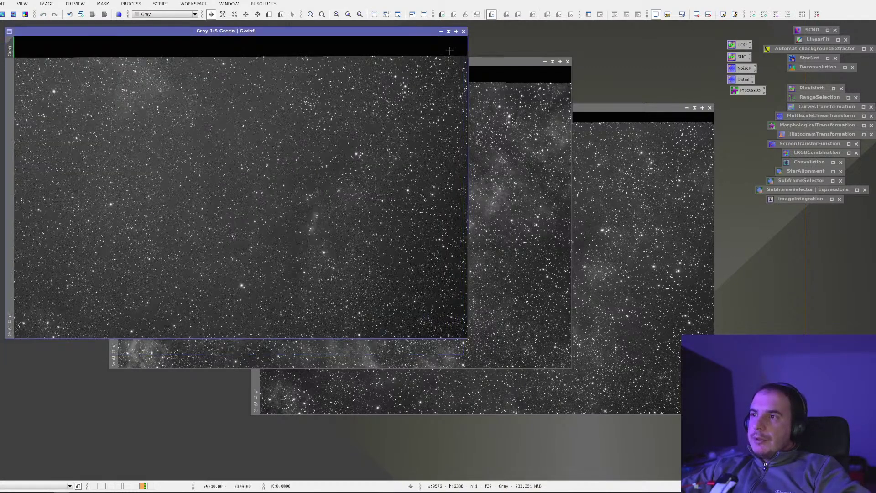
# Step: Open the Ha image stored in the global subfolder of the Ha folder
pyautogui.hotkey('ctrl', 'o')
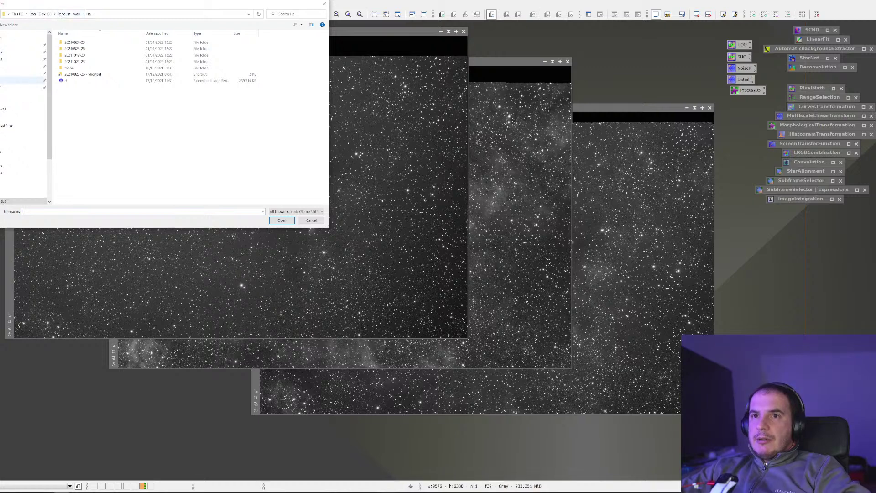
pyautogui.click(33, 96)
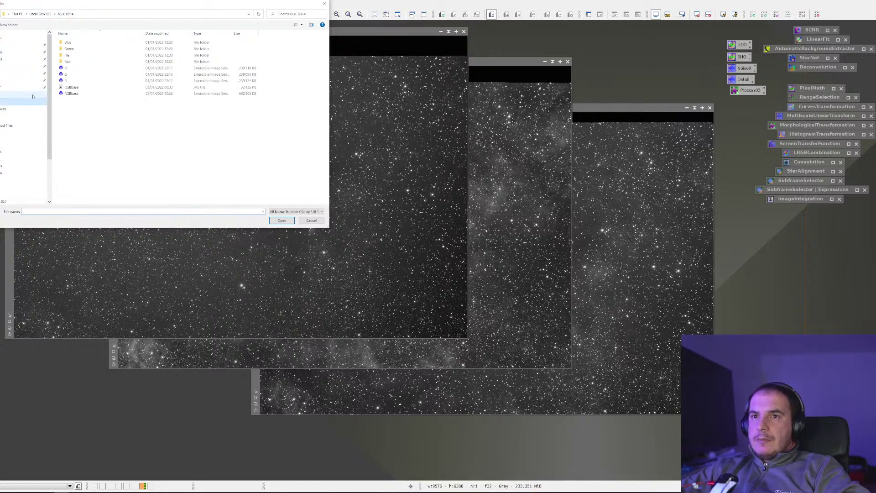
pyautogui.doubleClick(68, 56)
pyautogui.doubleClick(95, 68)
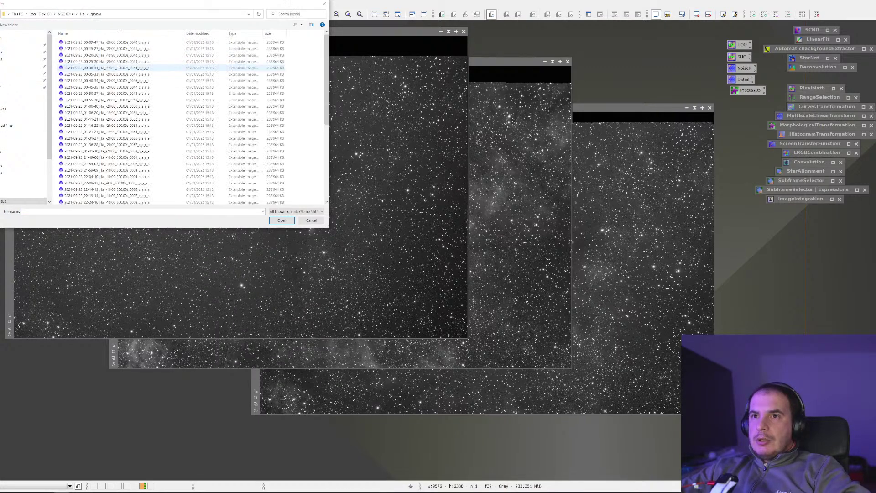
pyautogui.click(83, 188)
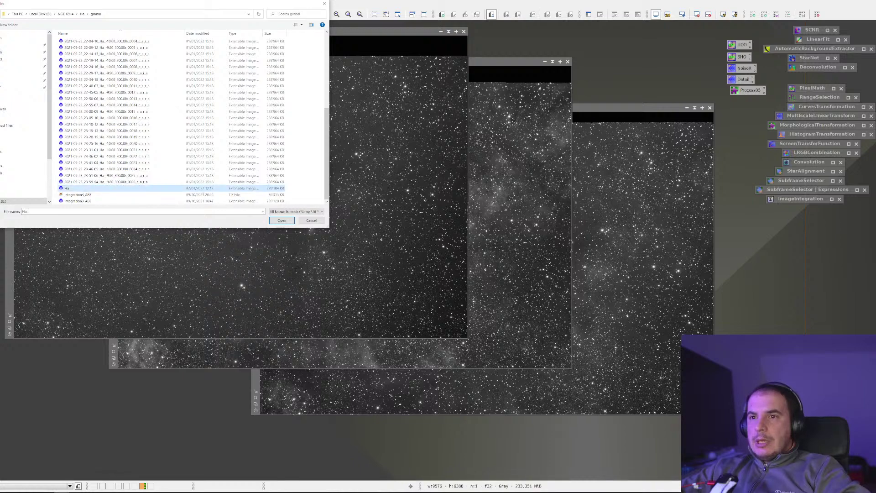
pyautogui.doubleClick(274, 188)
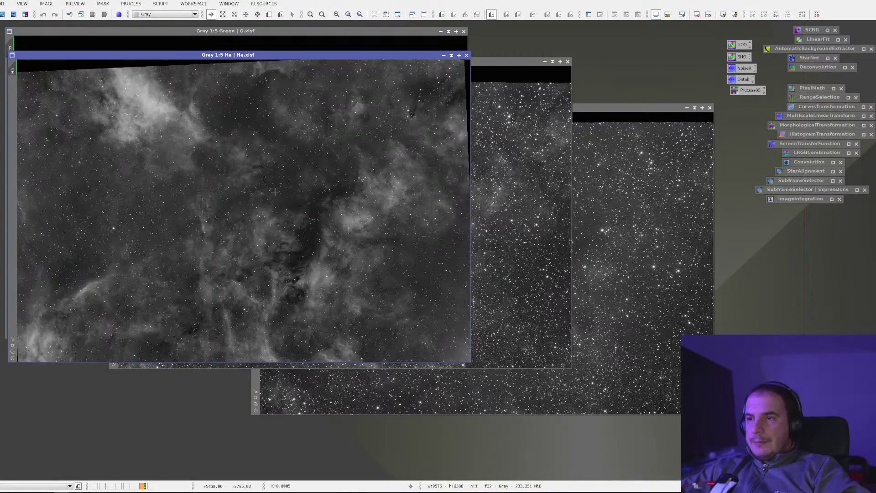
# Step: Collapse the Ha image window to its title bar, park it clear of the Green image, and make Green active
pyautogui.scroll(4, 275, 194)
pyautogui.scroll(-3, 275, 193)
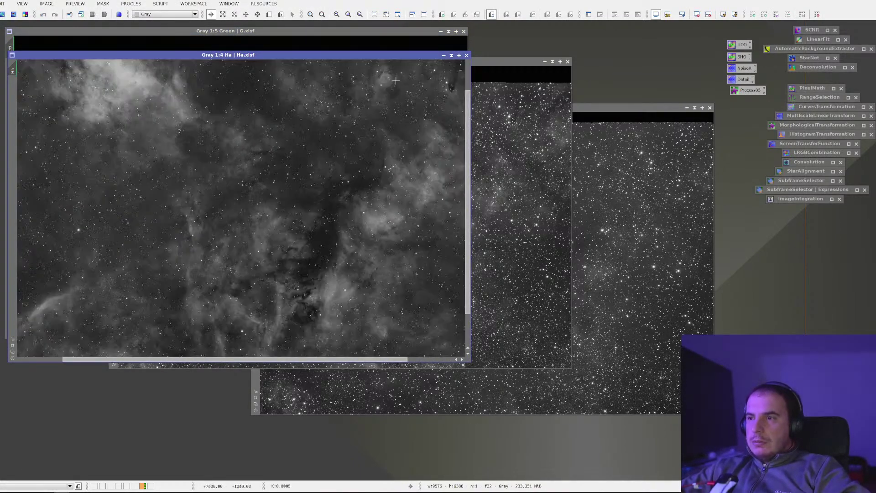
pyautogui.click(451, 55)
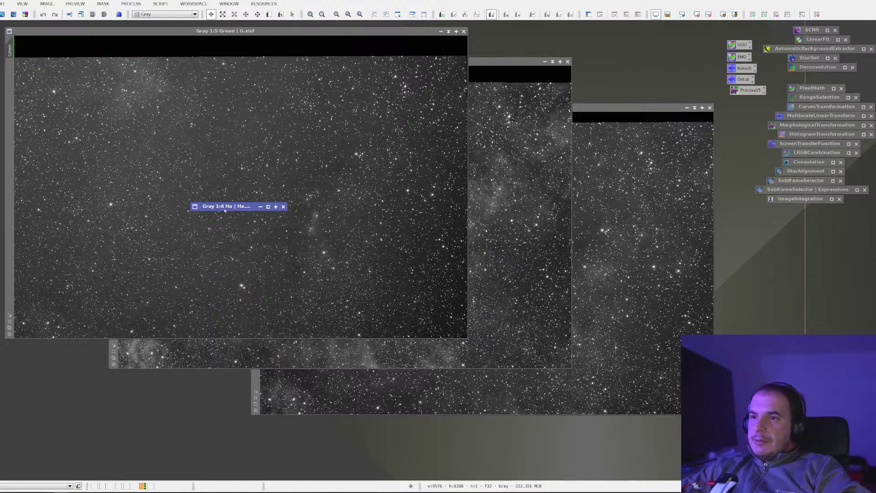
pyautogui.moveTo(200, 282)
pyautogui.mouseDown()
pyautogui.moveTo(132, 383)
pyautogui.moveTo(82, 409)
pyautogui.moveTo(82, 60)
pyautogui.moveTo(16, 31)
pyautogui.mouseUp()
pyautogui.click(153, 65)
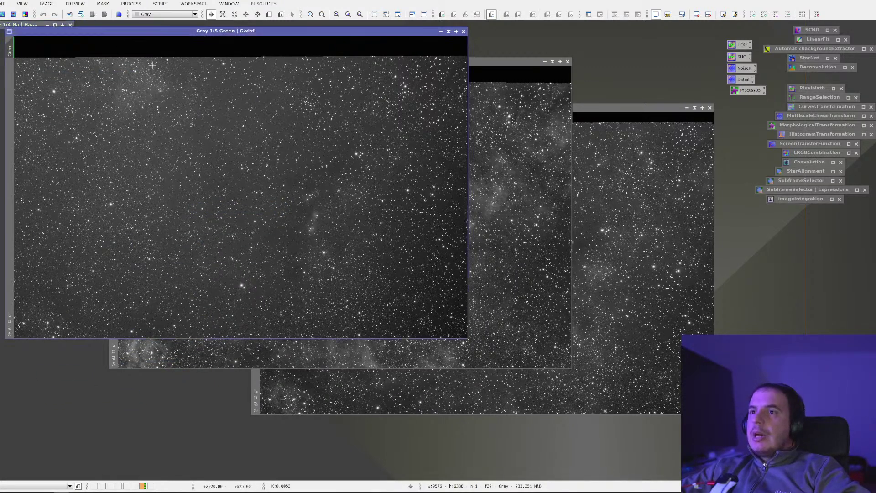
# Step: Run AutomaticBackgroundExtractor with Subtraction correction on the Green, Red and Blue images, replacing each target image
pyautogui.click(130, 4)
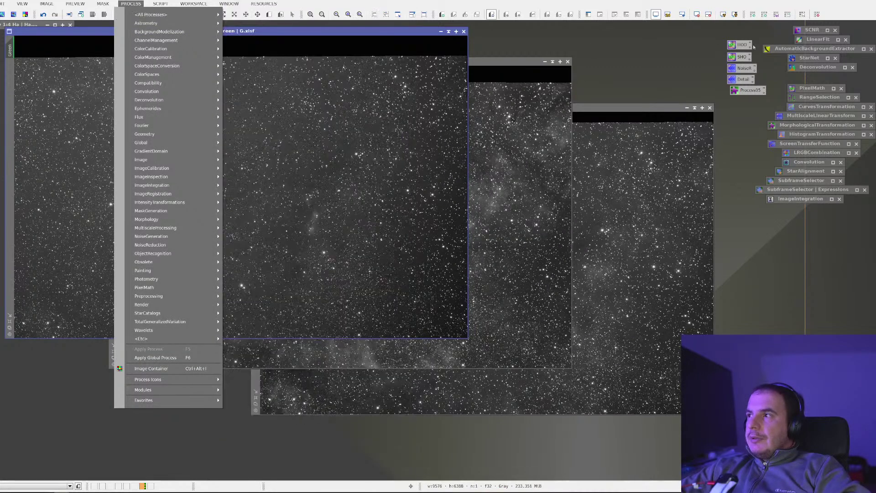
pyautogui.click(778, 49)
pyautogui.doubleClick(778, 50)
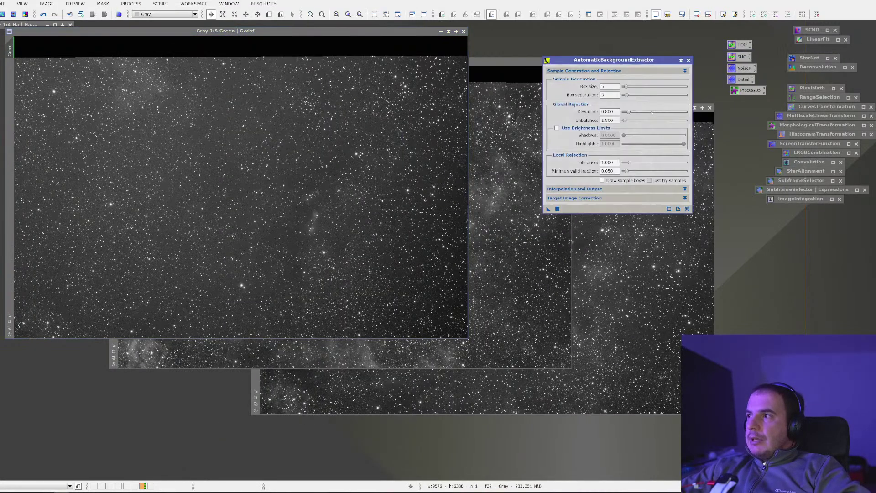
pyautogui.click(584, 191)
pyautogui.click(579, 240)
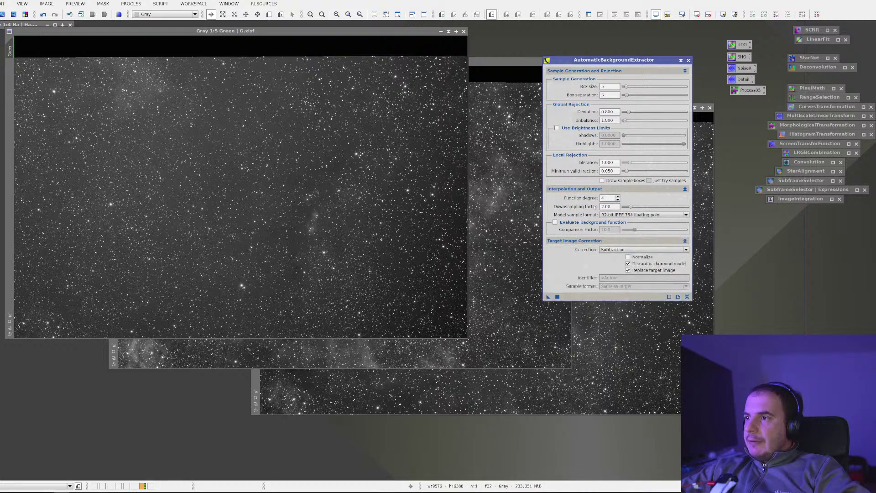
pyautogui.click(602, 189)
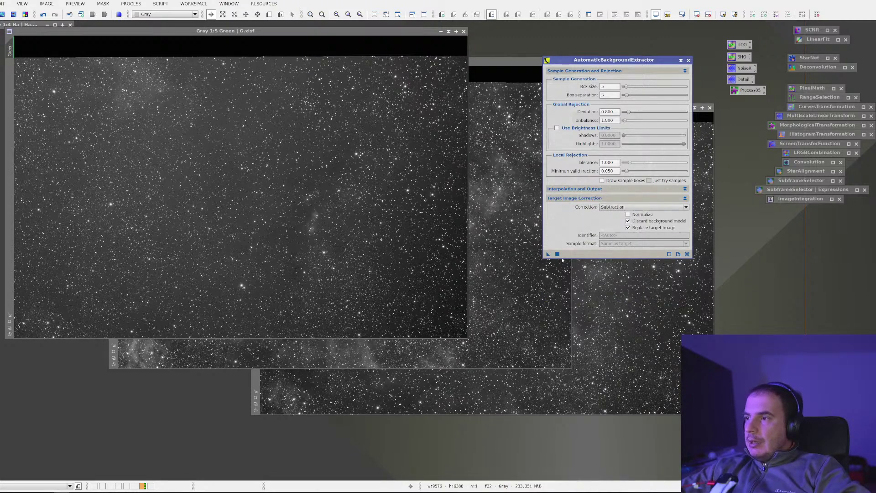
pyautogui.moveTo(548, 254); pyautogui.dragTo(362, 205)
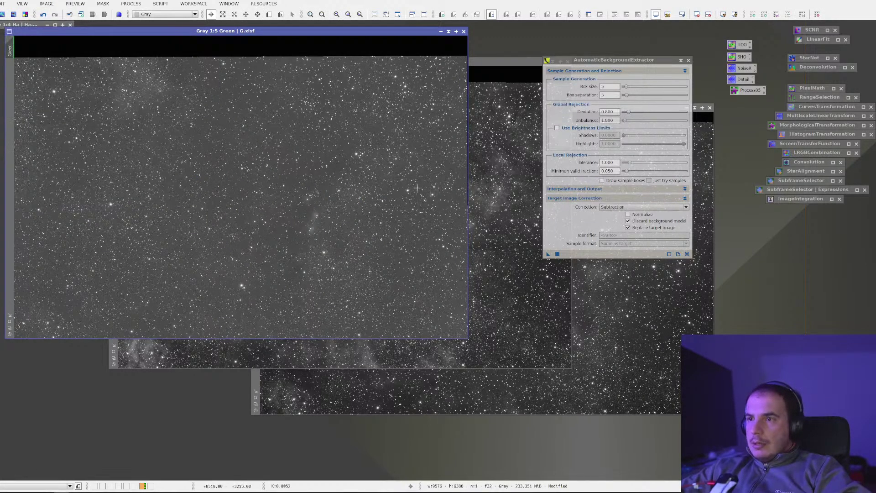
pyautogui.moveTo(548, 254); pyautogui.dragTo(522, 256)
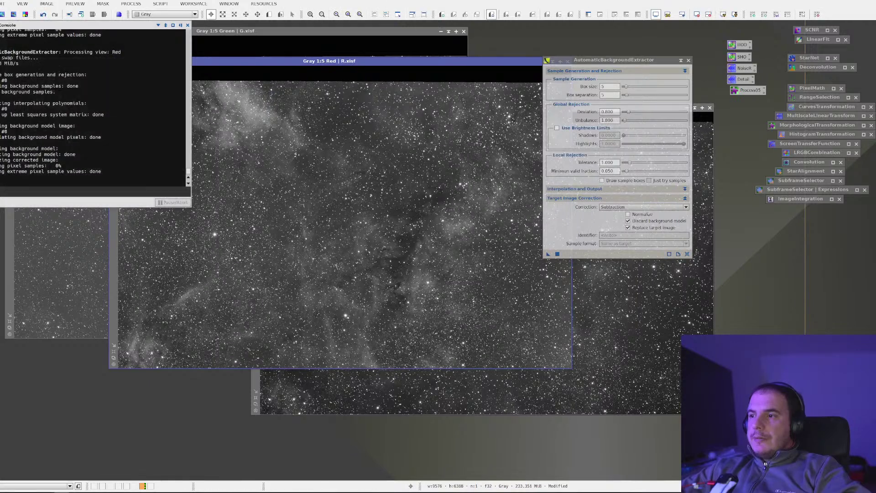
pyautogui.moveTo(548, 254); pyautogui.dragTo(591, 292)
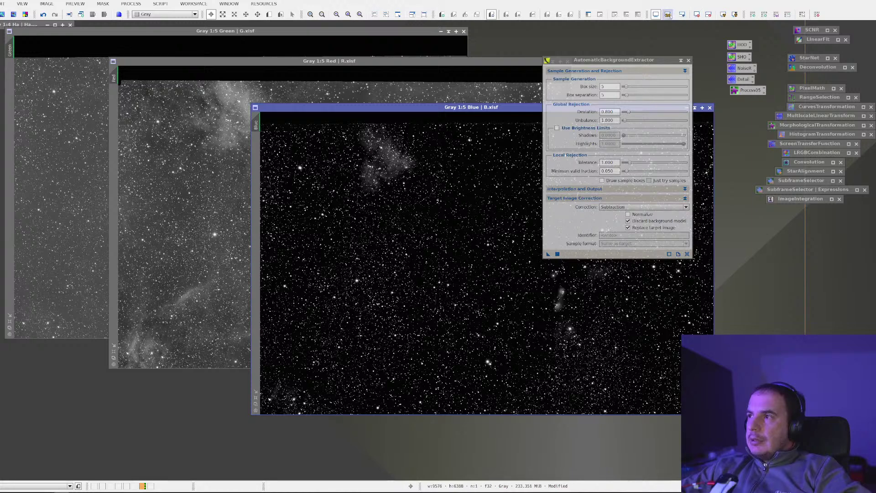
# Step: Reapply the automatic screen stretch to the background-corrected Red, Blue and Green images
pyautogui.click(489, 90)
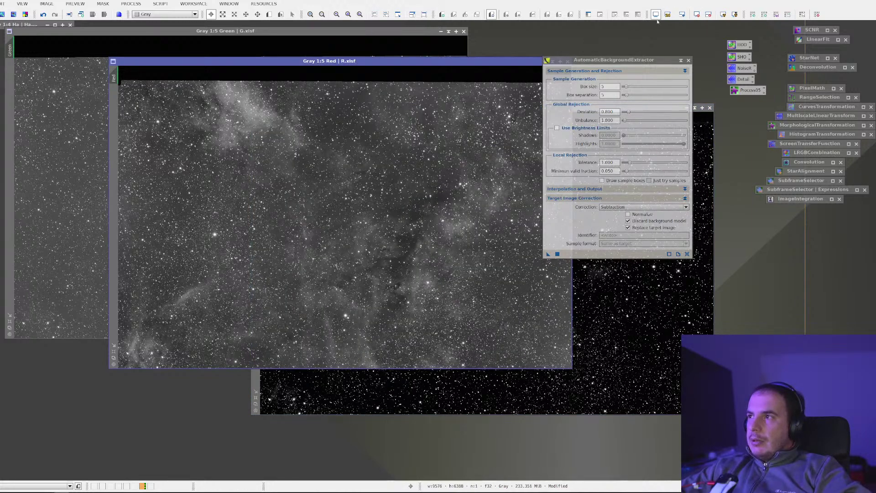
pyautogui.click(724, 15)
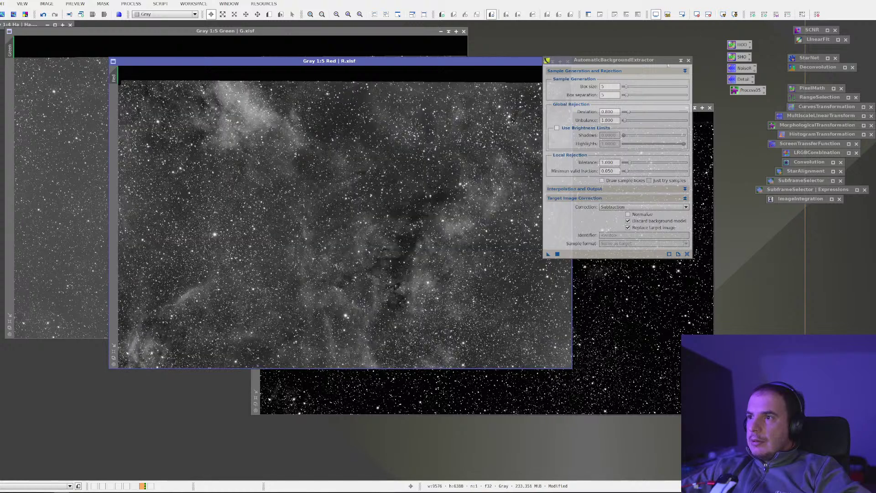
pyautogui.click(700, 137)
pyautogui.click(724, 15)
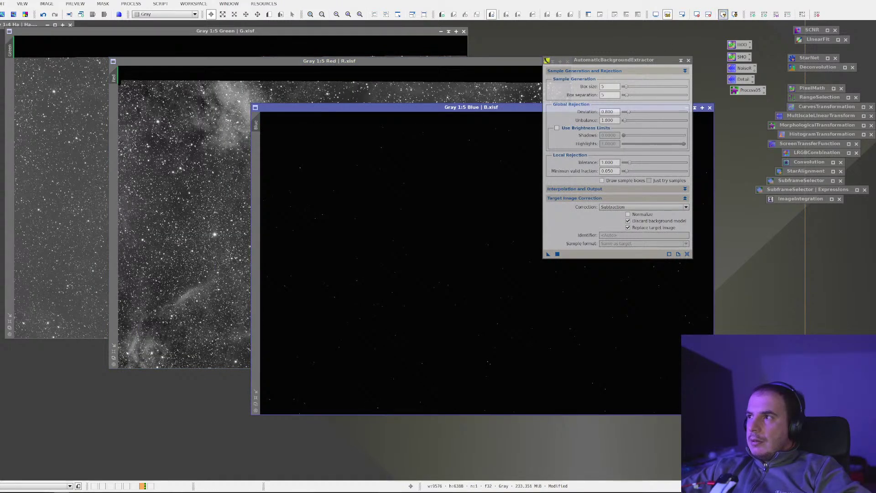
pyautogui.click(86, 145)
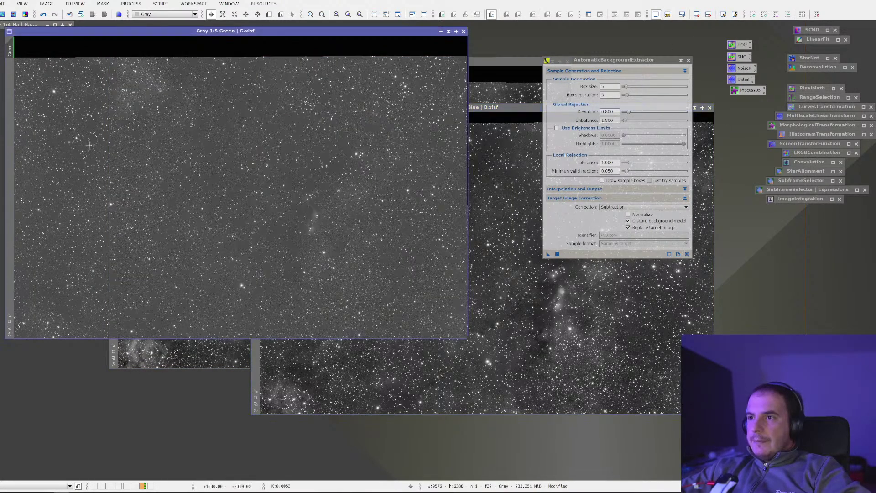
pyautogui.click(723, 15)
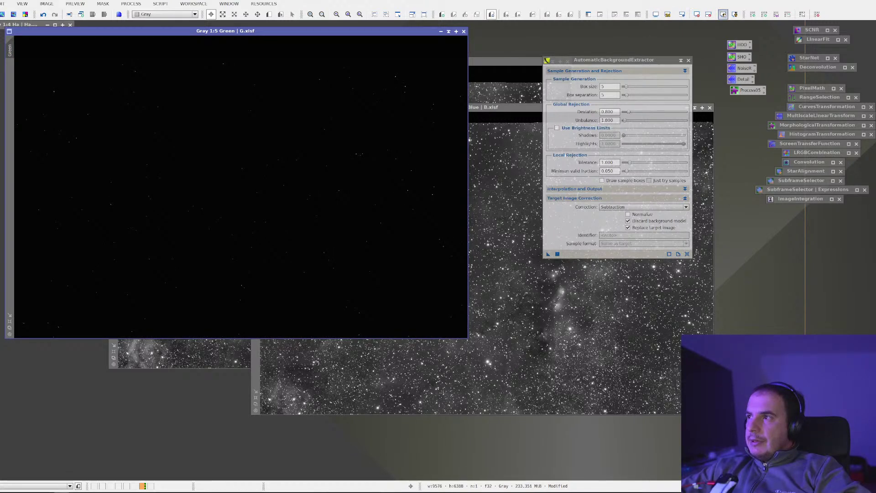
# Step: Put AutomaticBackgroundExtractor away and cascade the Red and Blue windows so all three channel images stay accessible
pyautogui.click(522, 113)
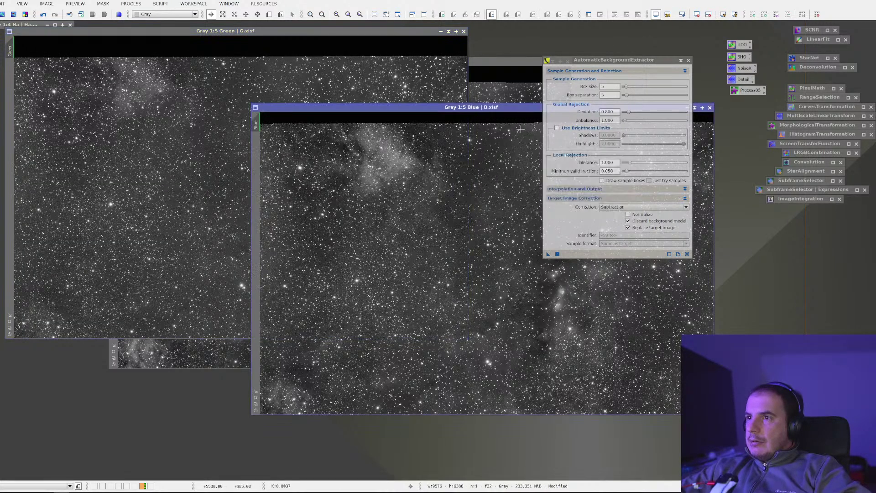
pyautogui.moveTo(516, 109); pyautogui.dragTo(517, 205)
pyautogui.click(520, 192)
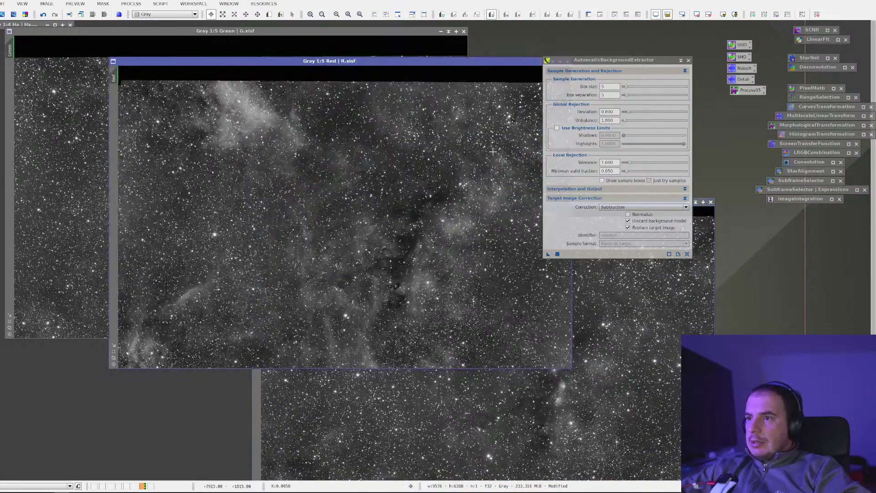
pyautogui.click(680, 60)
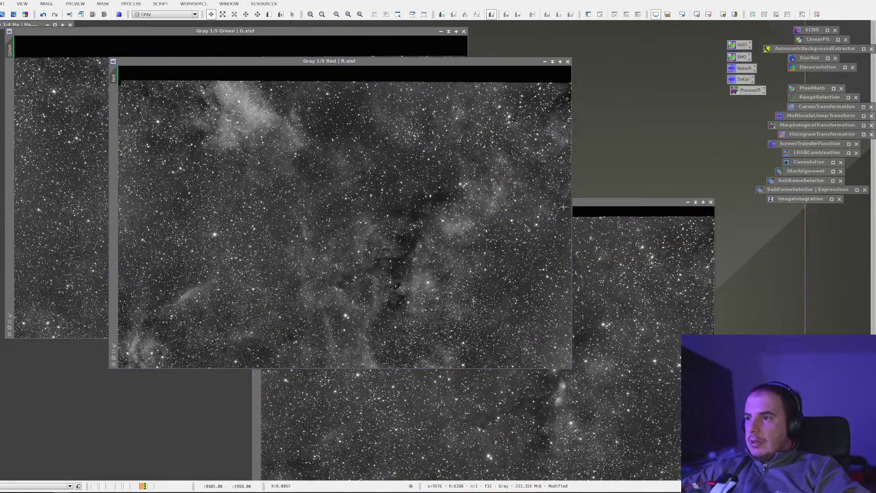
pyautogui.moveTo(402, 61); pyautogui.dragTo(433, 90)
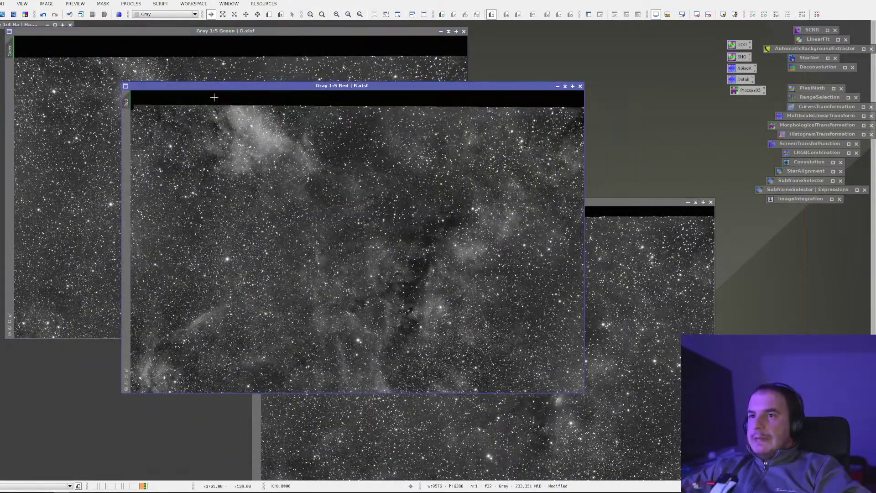
pyautogui.moveTo(639, 200); pyautogui.dragTo(618, 141)
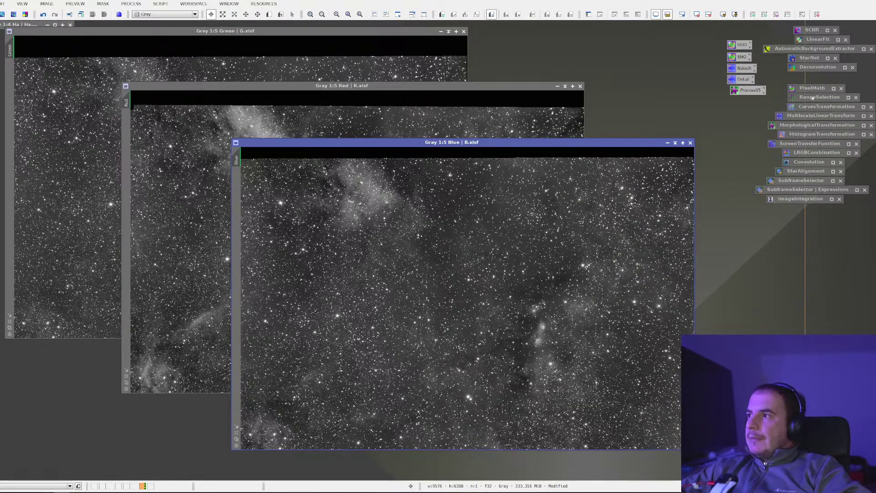
# Step: Apply LinearFit to the Red image using the Green view as the reference image
pyautogui.click(131, 4)
pyautogui.moveTo(194, 13)
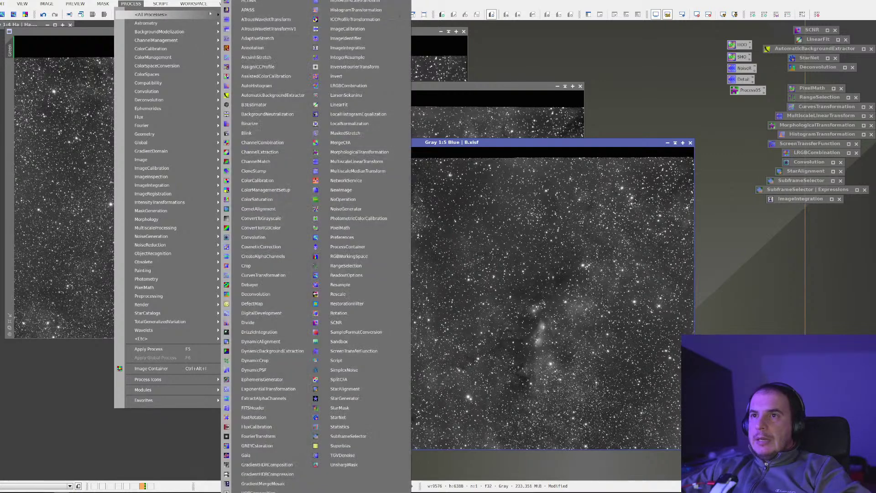
pyautogui.click(339, 105)
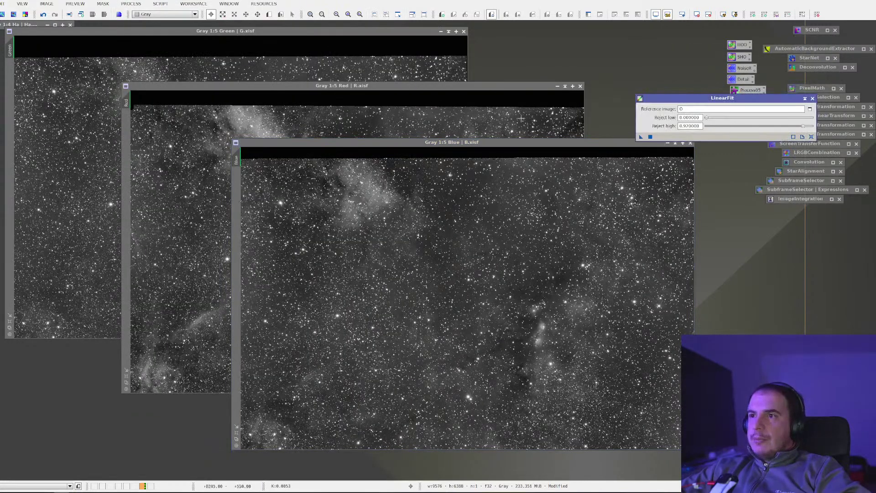
pyautogui.moveTo(722, 97); pyautogui.dragTo(687, 66)
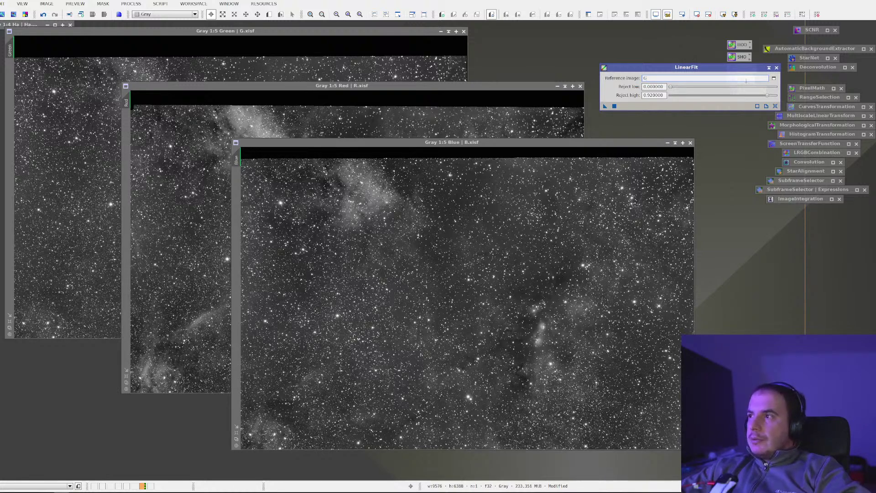
pyautogui.click(774, 79)
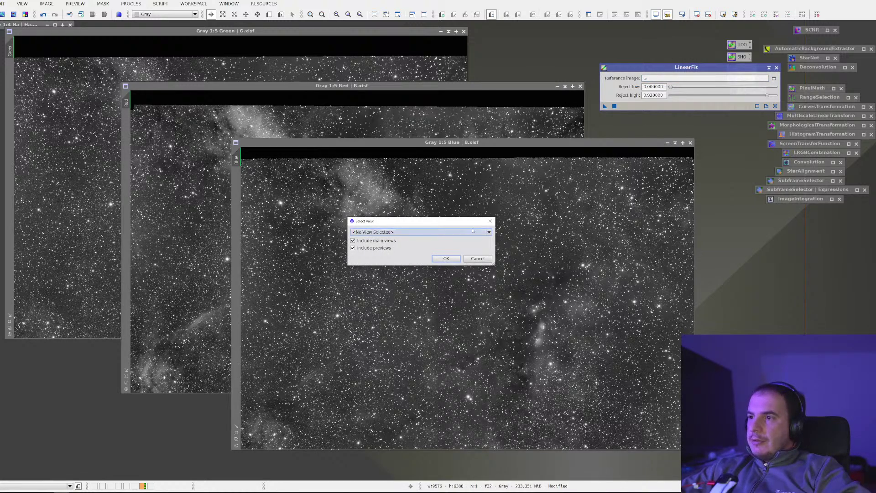
pyautogui.click(438, 232)
pyautogui.click(423, 251)
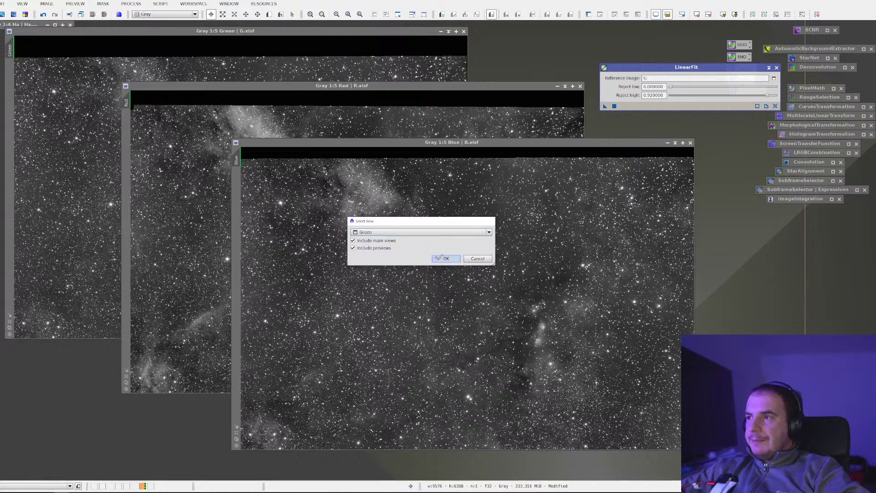
pyautogui.click(445, 258)
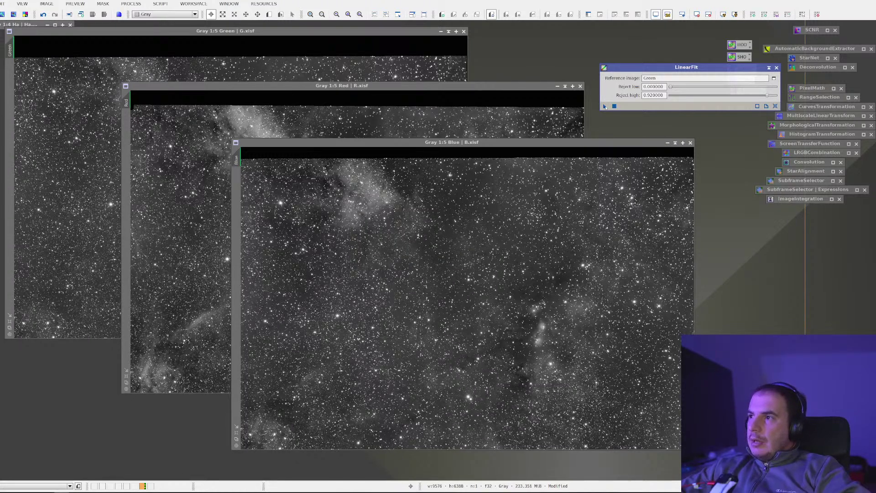
pyautogui.moveTo(605, 107); pyautogui.dragTo(375, 135)
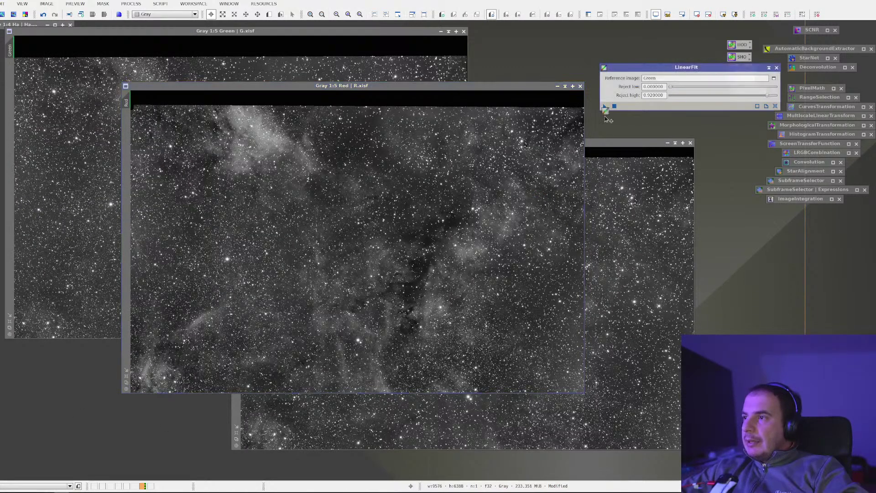
# Step: Apply LinearFit to the Blue image with Green as the reference and put the LinearFit tool away
pyautogui.moveTo(606, 106); pyautogui.dragTo(614, 203)
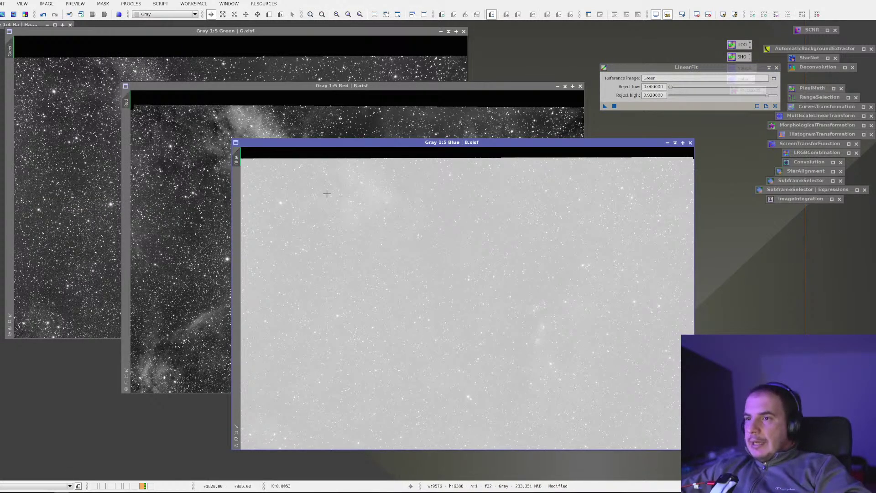
pyautogui.click(189, 186)
pyautogui.click(594, 195)
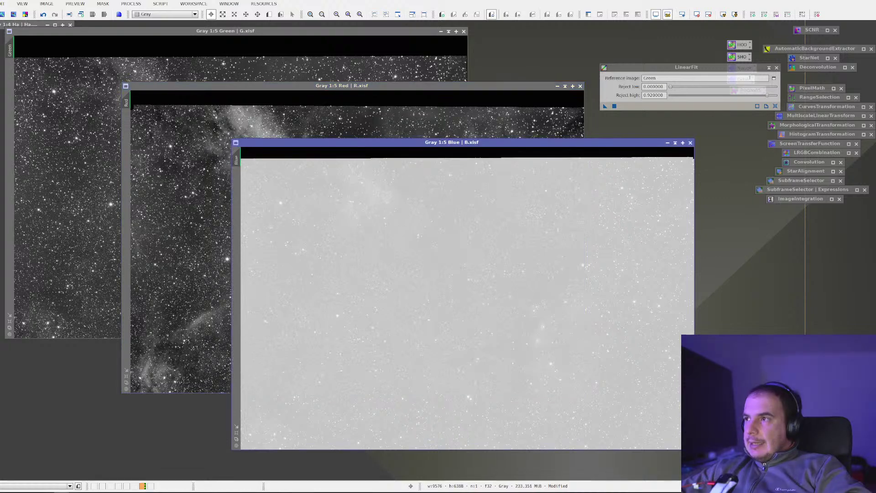
pyautogui.click(769, 68)
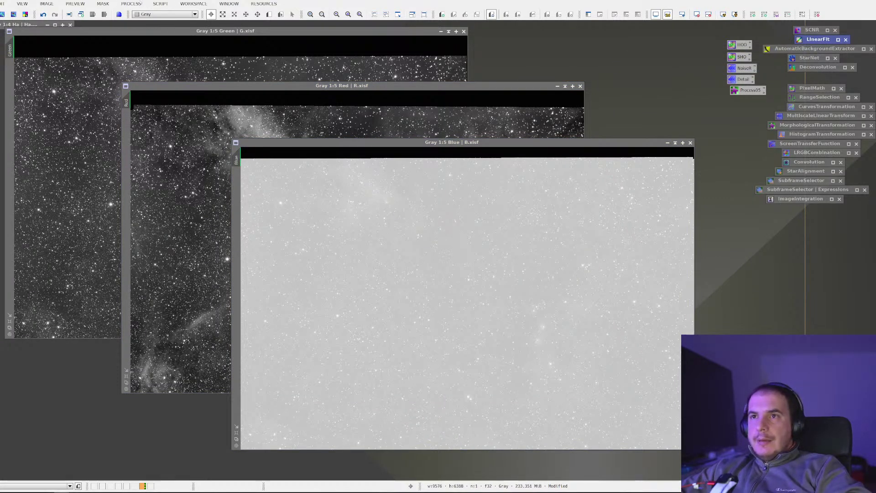
# Step: Combine the images into a new RGB image with ChannelCombination, assigning Red to R, Green to G and Blue to B
pyautogui.click(143, 3)
pyautogui.moveTo(156, 14)
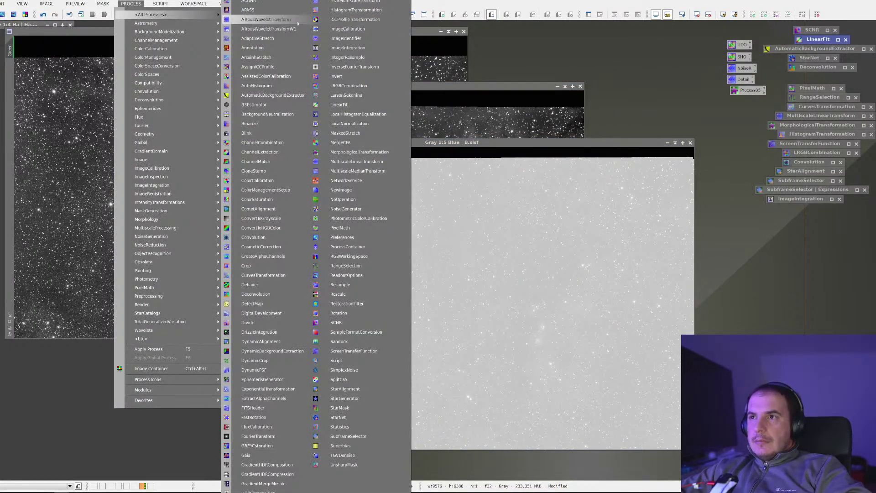
pyautogui.click(277, 143)
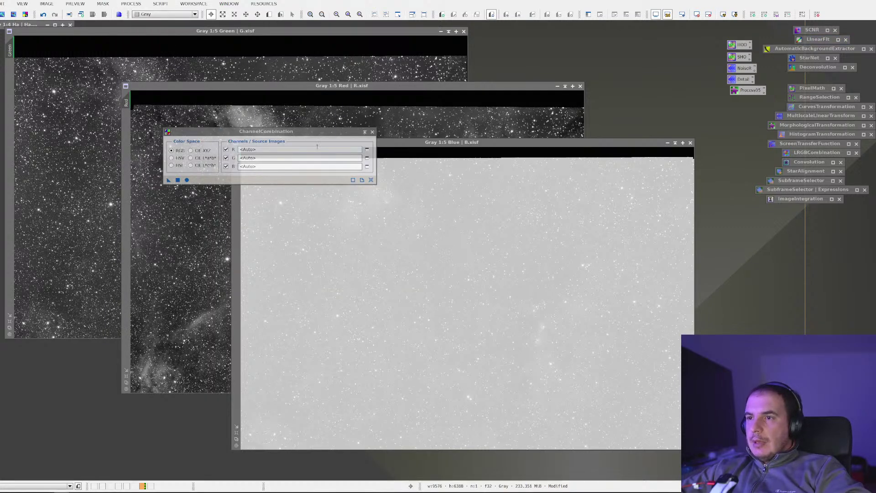
pyautogui.click(317, 148)
pyautogui.click(295, 159)
pyautogui.write('Green')
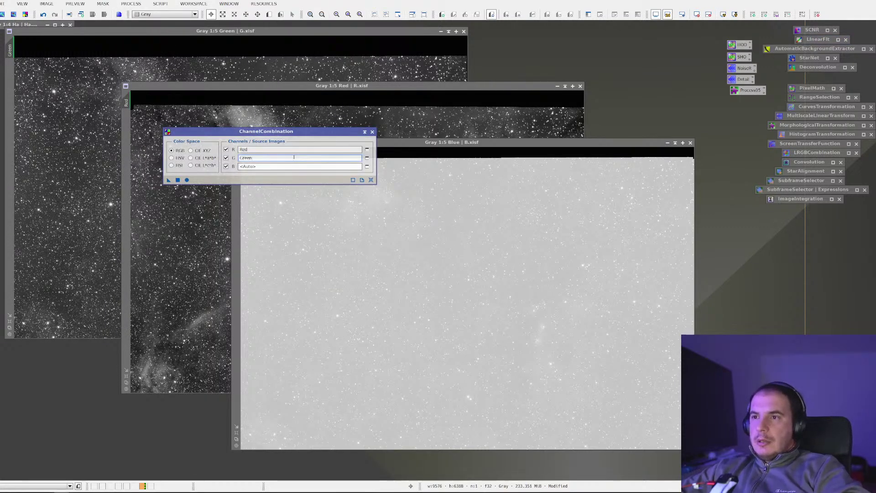
pyautogui.click(284, 166)
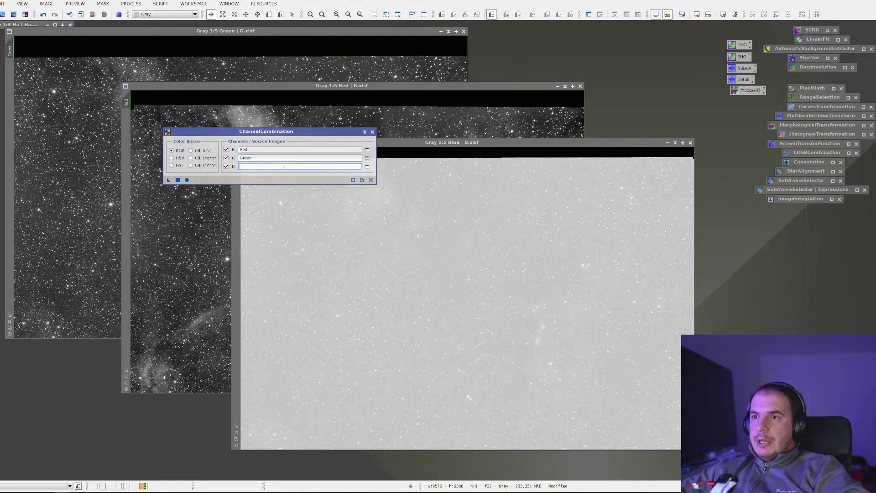
pyautogui.write('Bluw')
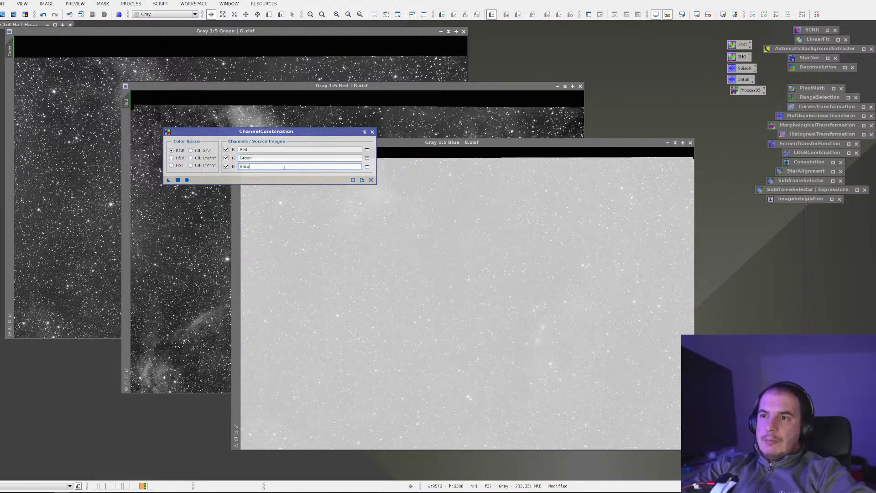
pyautogui.press('BackSpace')
pyautogui.write('e')
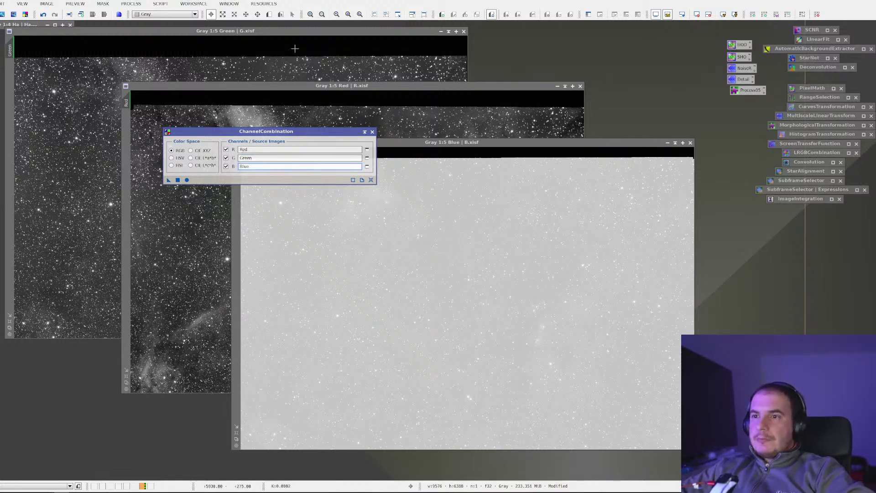
pyautogui.click(186, 180)
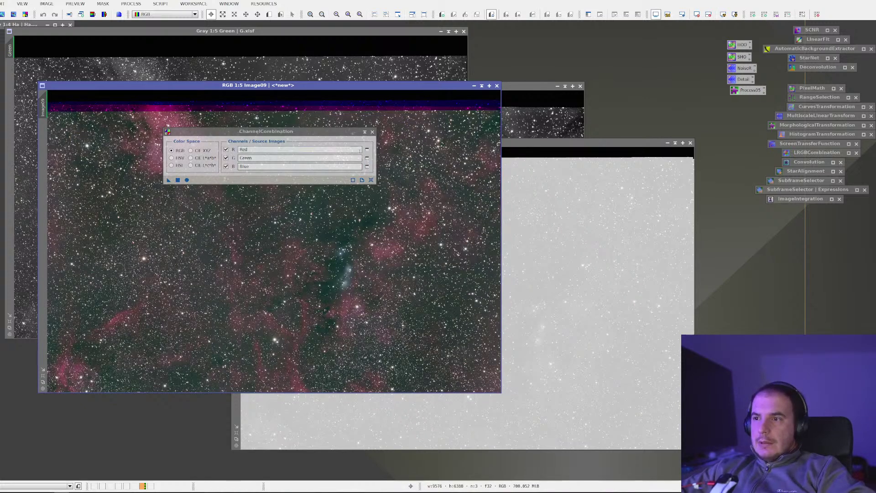
# Step: Collapse ChannelCombination, inspect the new RGB image, and collapse the RGB, Blue, Red and Green image windows
pyautogui.click(364, 132)
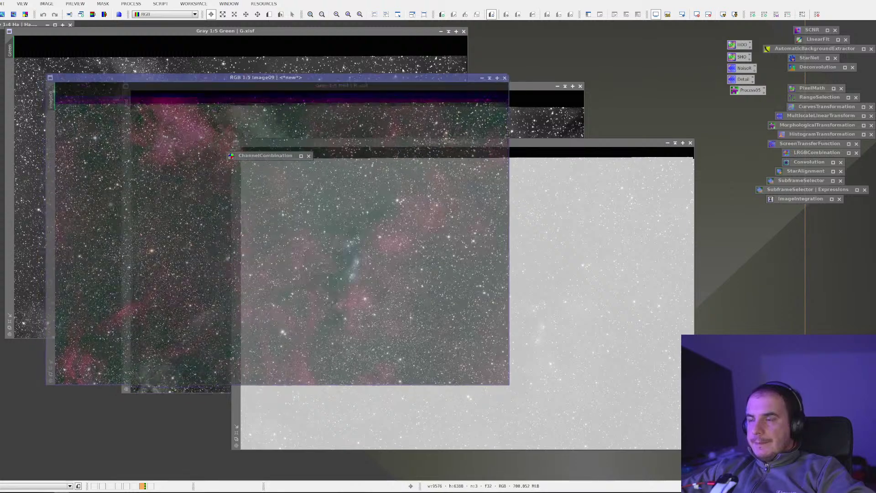
pyautogui.scroll(2, 367, 212)
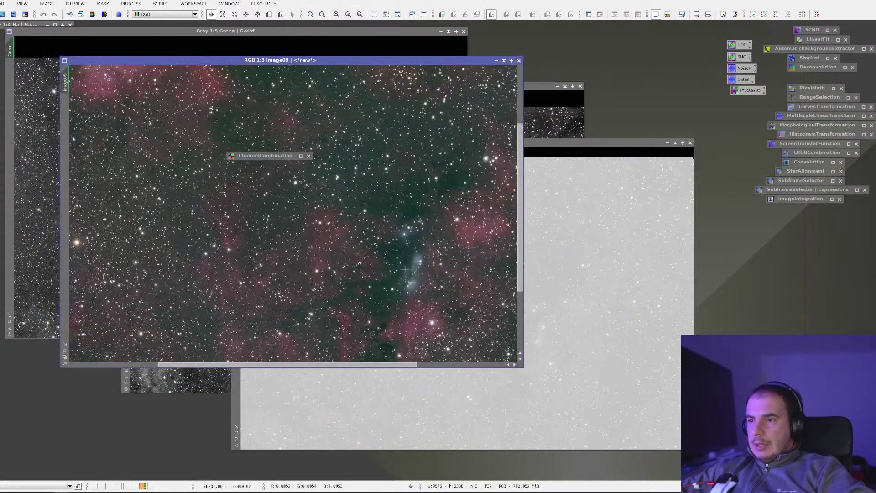
pyautogui.scroll(1, 390, 223)
pyautogui.scroll(-3, 372, 212)
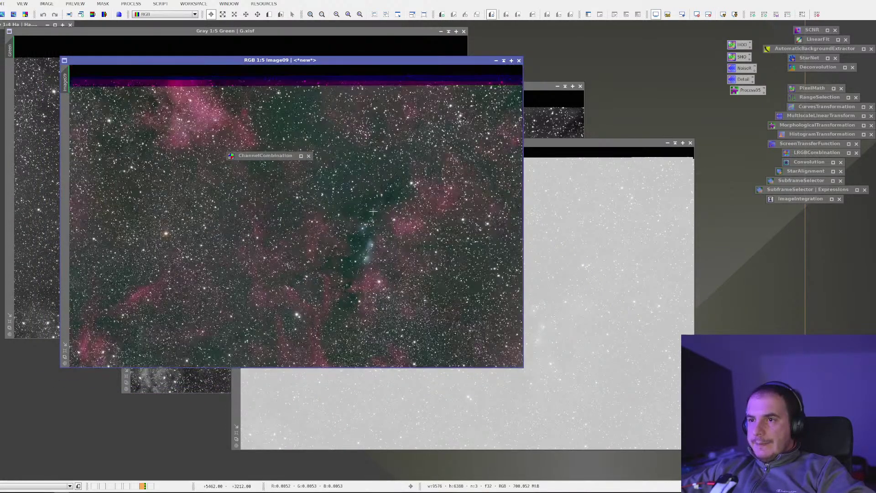
pyautogui.scroll(-1, 373, 211)
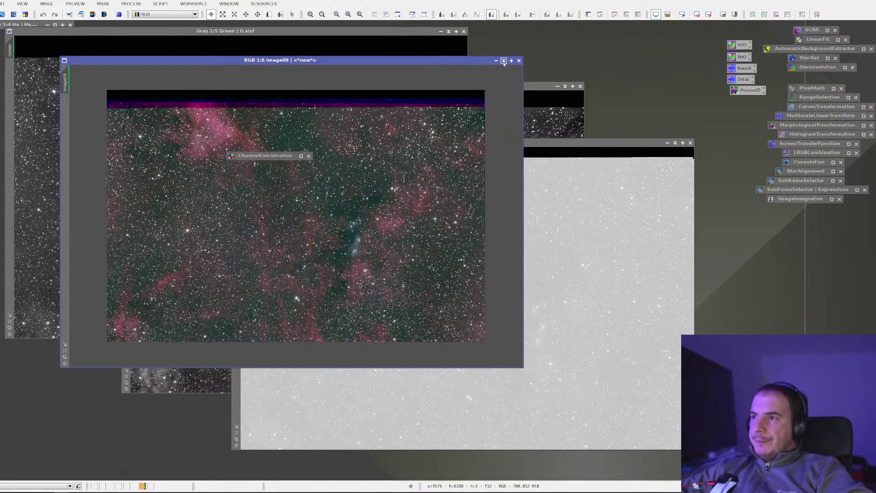
pyautogui.click(504, 62)
pyautogui.click(668, 143)
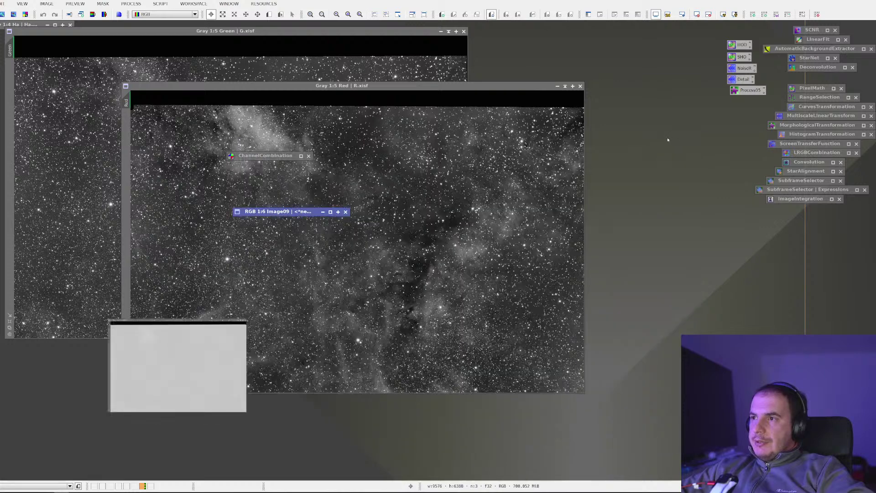
pyautogui.click(558, 86)
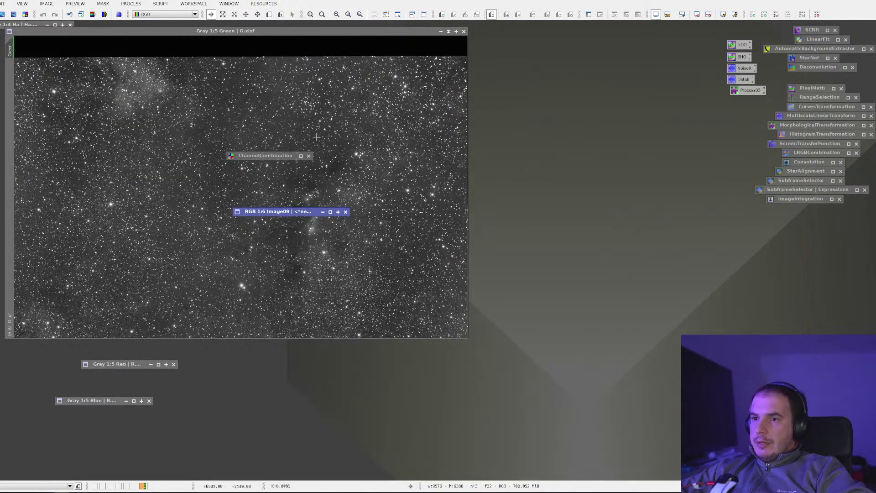
pyautogui.click(448, 32)
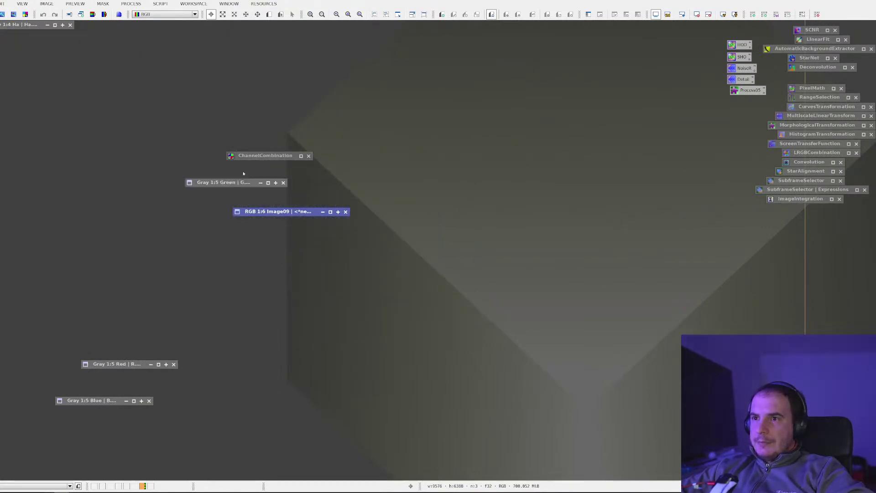
# Step: Stack the collapsed Red, Green and Blue windows beneath the Ha window and park ChannelCombination with the other process tools
pyautogui.moveTo(12, 40); pyautogui.dragTo(24, 34)
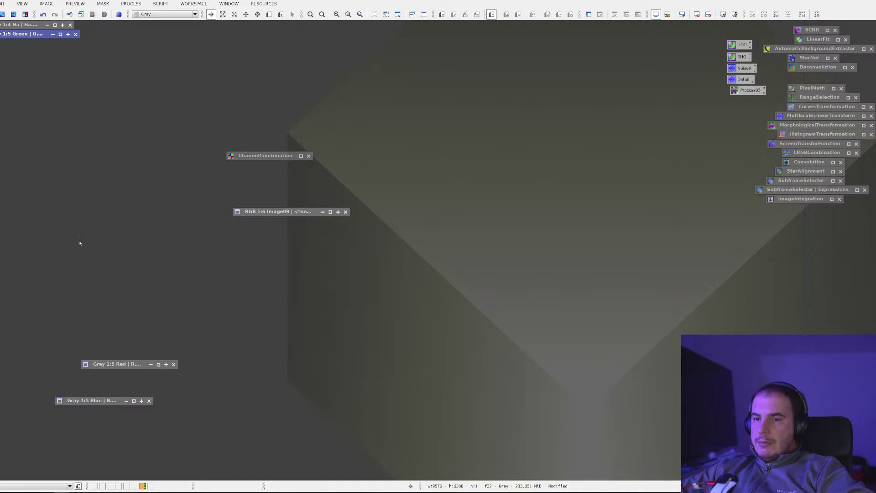
pyautogui.moveTo(118, 361); pyautogui.dragTo(28, 54)
pyautogui.moveTo(113, 400); pyautogui.dragTo(41, 53)
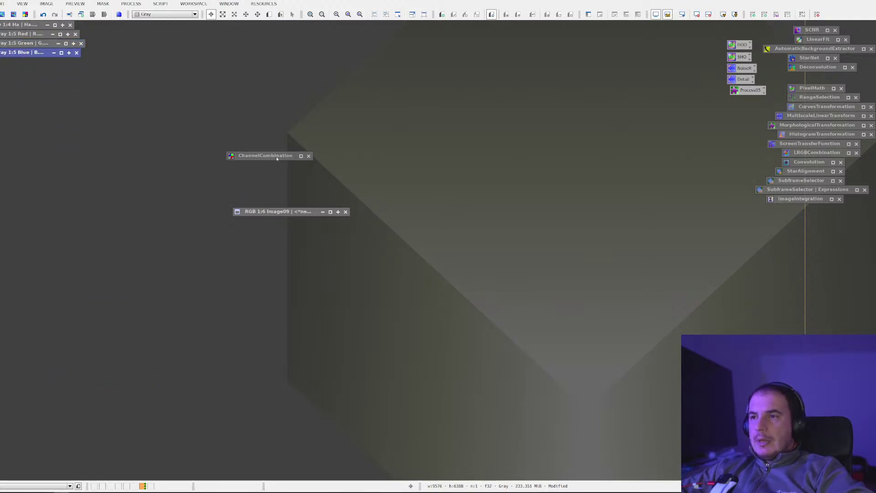
pyautogui.moveTo(277, 158); pyautogui.dragTo(824, 77)
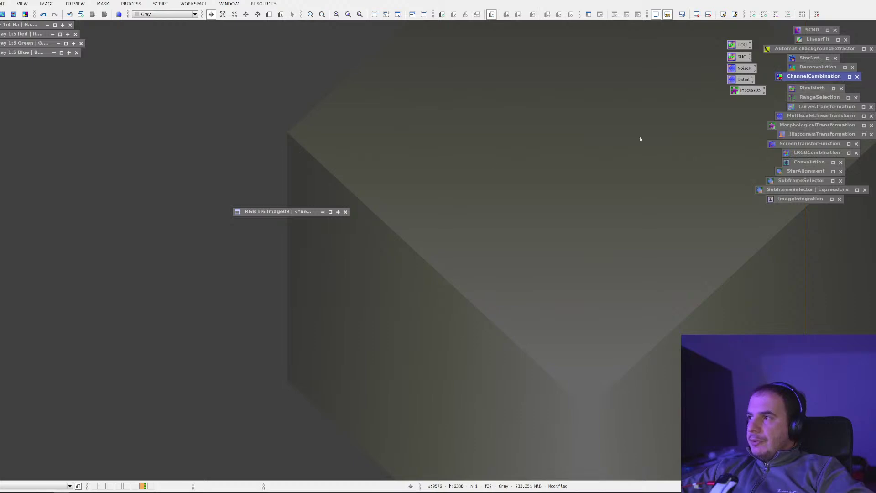
# Step: Duplicate the combined RGB image and run the DeLinear script on the clone
pyautogui.doubleClick(262, 211)
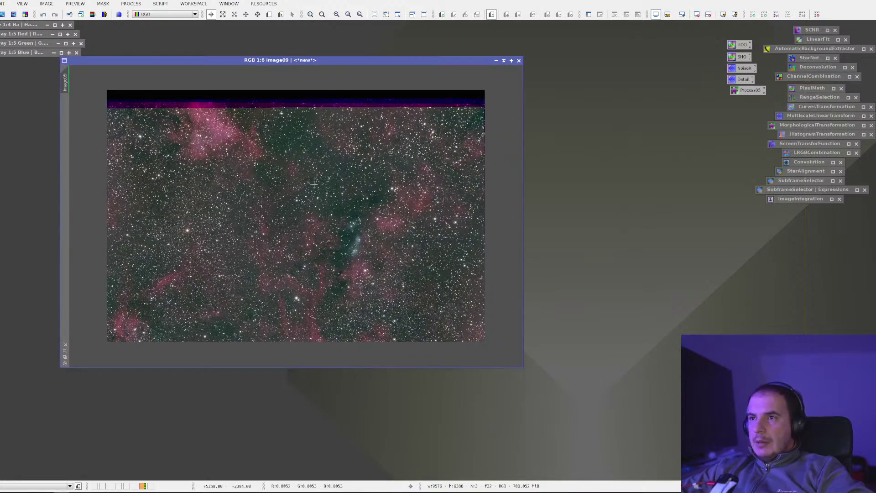
pyautogui.moveTo(66, 83); pyautogui.dragTo(175, 67)
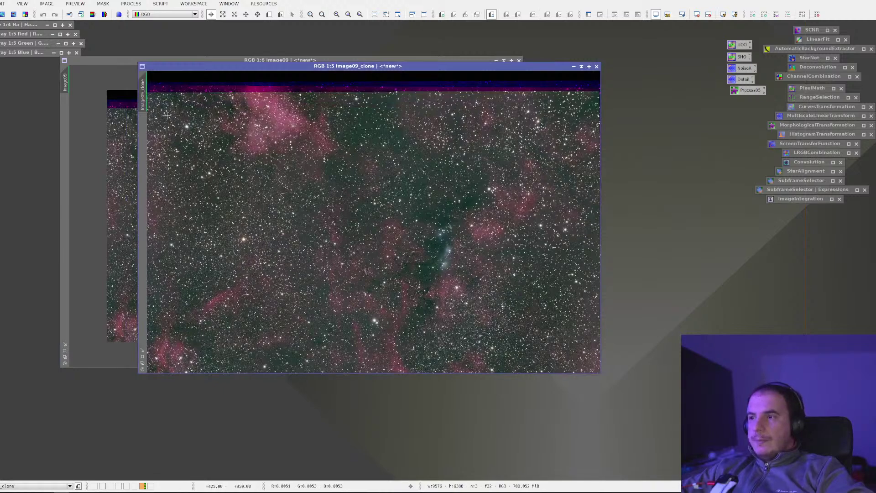
pyautogui.click(160, 4)
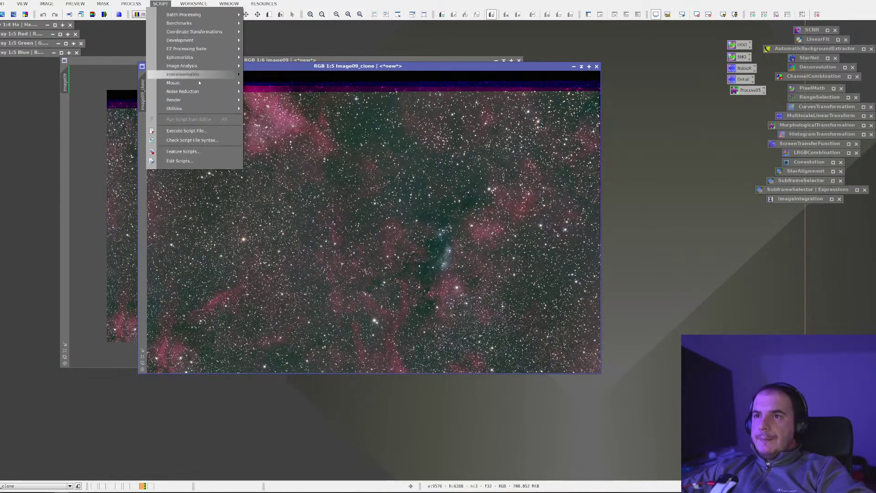
pyautogui.moveTo(201, 109)
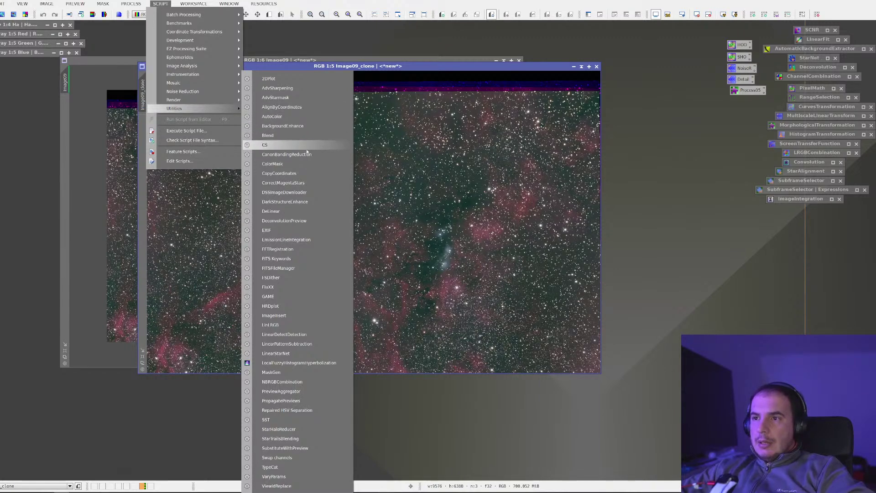
pyautogui.click(292, 209)
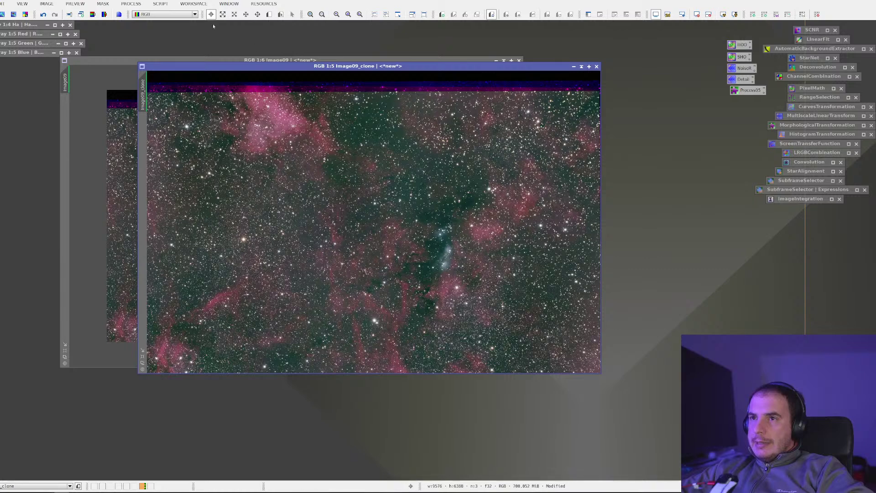
# Step: Open StarNet to review its stride, star mask and weights file settings, and put it away without applying it
pyautogui.click(138, 4)
pyautogui.click(140, 4)
pyautogui.click(140, 4)
pyautogui.moveTo(155, 15)
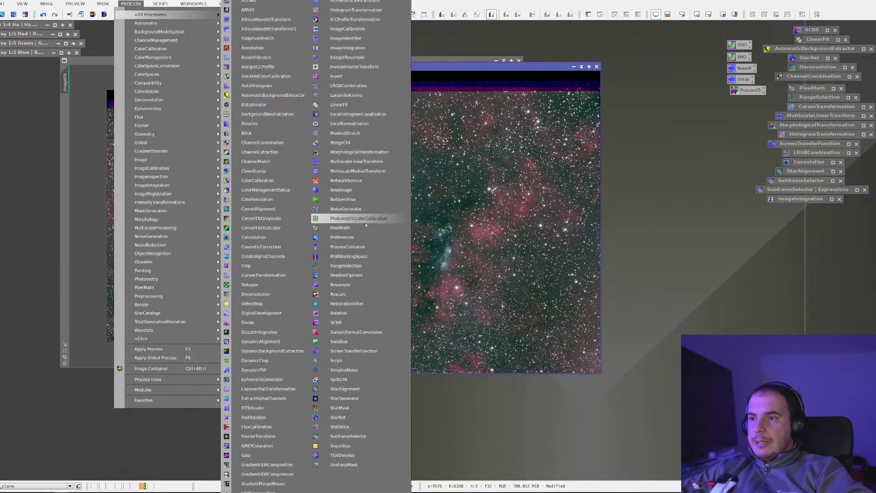
pyautogui.click(355, 417)
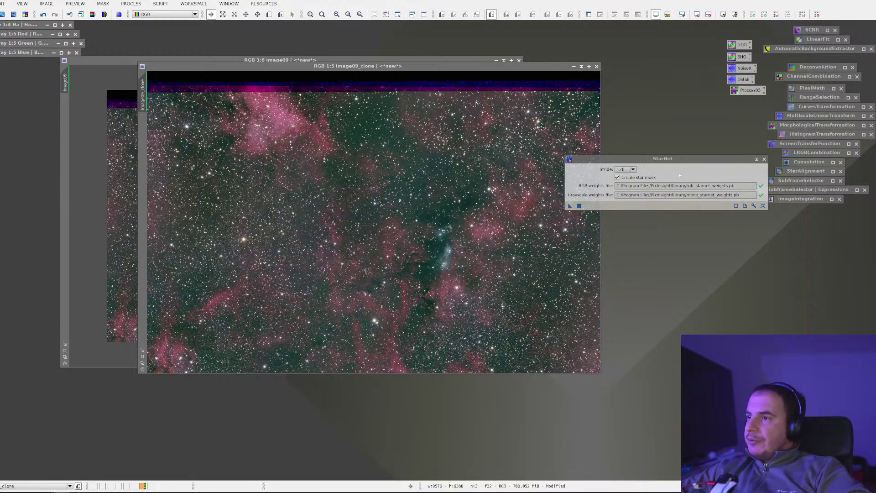
pyautogui.click(756, 159)
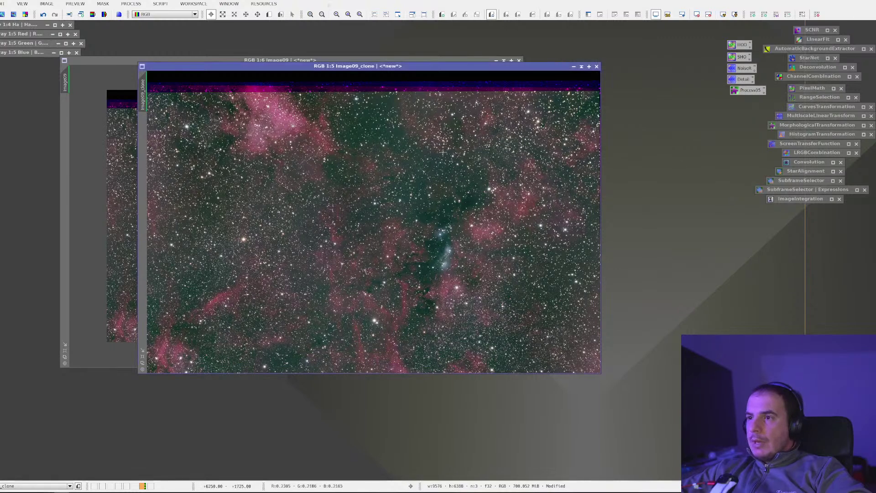
# Step: Remove the green cast from the RGB clone with SCNR using Average Neutral protection, amount 1.00 and lightness preservation off
pyautogui.click(130, 3)
pyautogui.moveTo(201, 14)
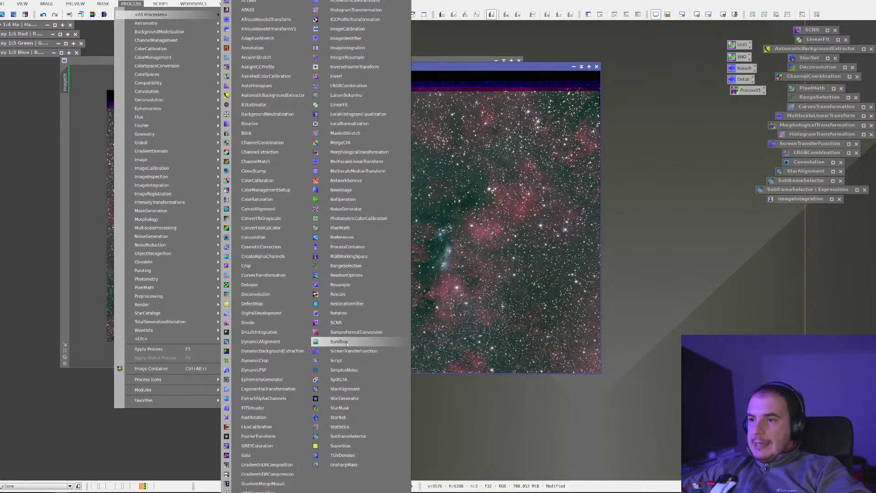
pyautogui.click(349, 322)
pyautogui.click(610, 141)
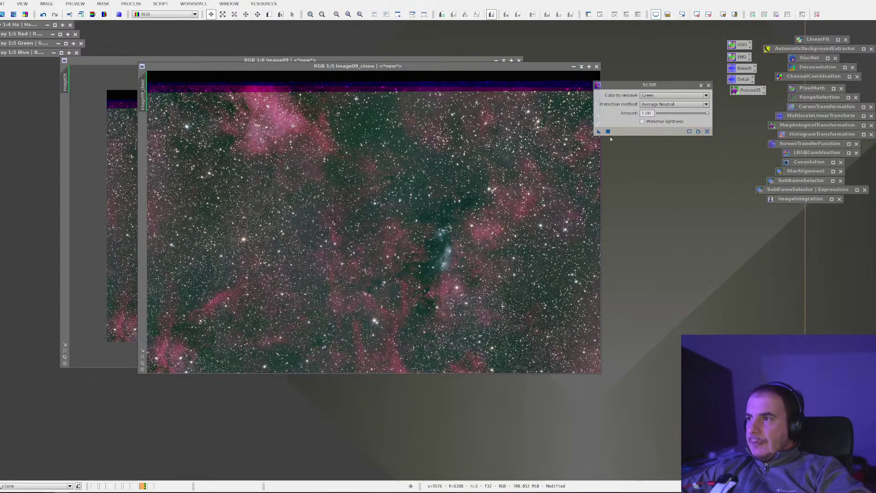
pyautogui.moveTo(600, 132); pyautogui.dragTo(367, 259)
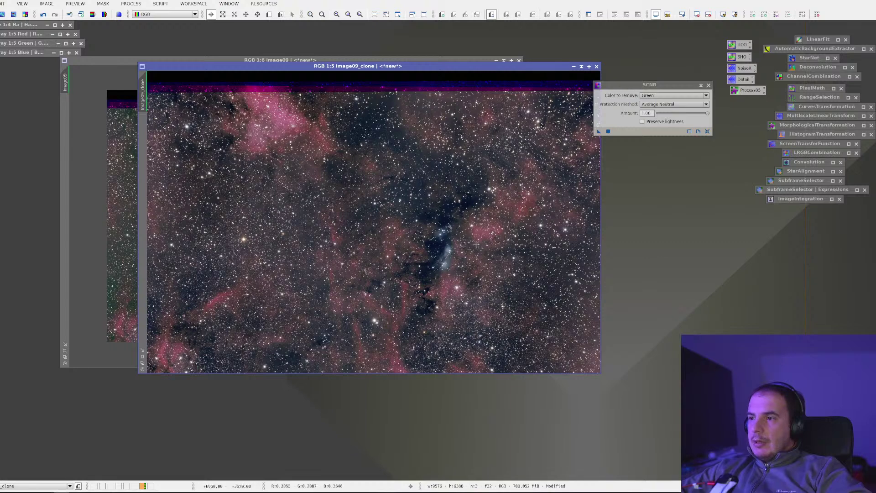
# Step: Compare the RGB clone before and after SCNR, keeping the corrected version open
pyautogui.hotkey('ctrl', 'z')
pyautogui.hotkey('ctrl', 'y')
pyautogui.hotkey('ctrl', 'z')
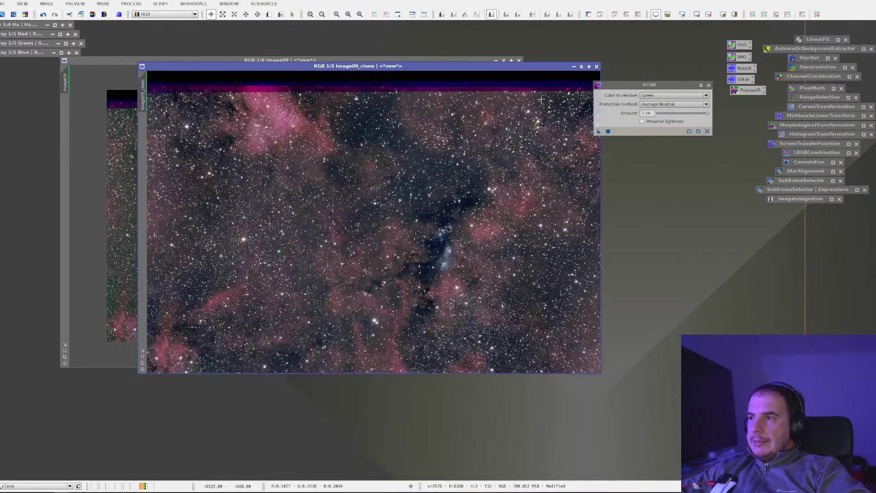
pyautogui.click(596, 67)
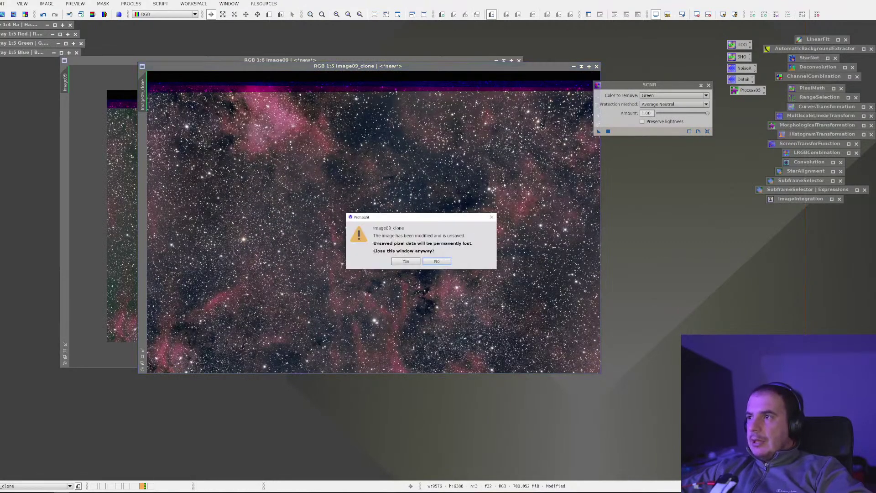
pyautogui.click(436, 261)
# Step: Extract the lightness of the green-corrected RGB clone as a separate grayscale image
pyautogui.rightClick(337, 190)
pyautogui.moveTo(437, 274)
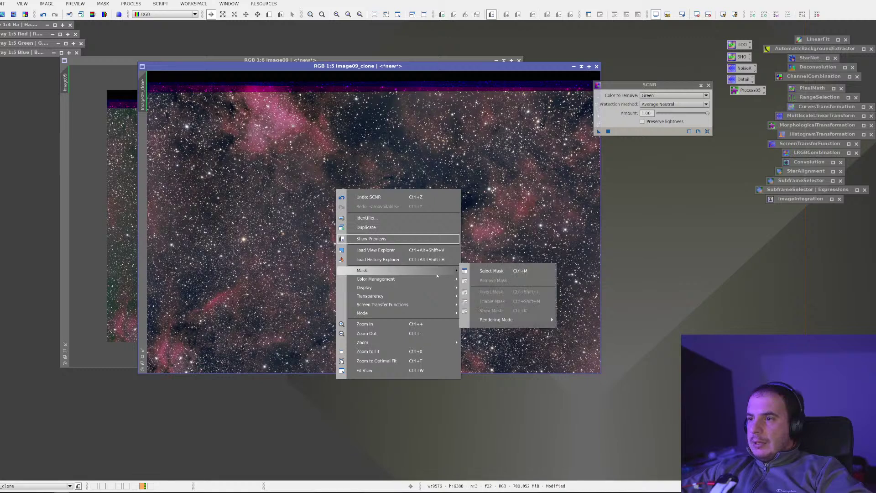
pyautogui.click(104, 15)
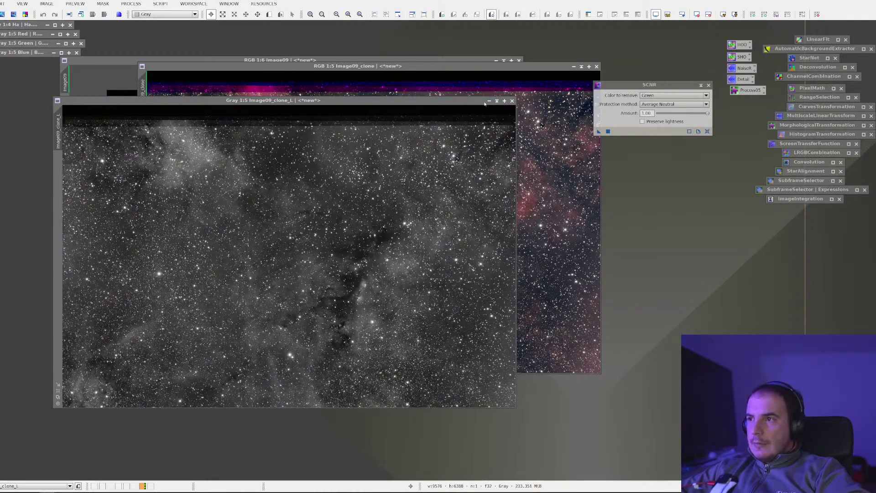
# Step: Rename the extracted lightness image as Lrgb
pyautogui.moveTo(463, 105); pyautogui.dragTo(474, 108)
pyautogui.rightClick(329, 215)
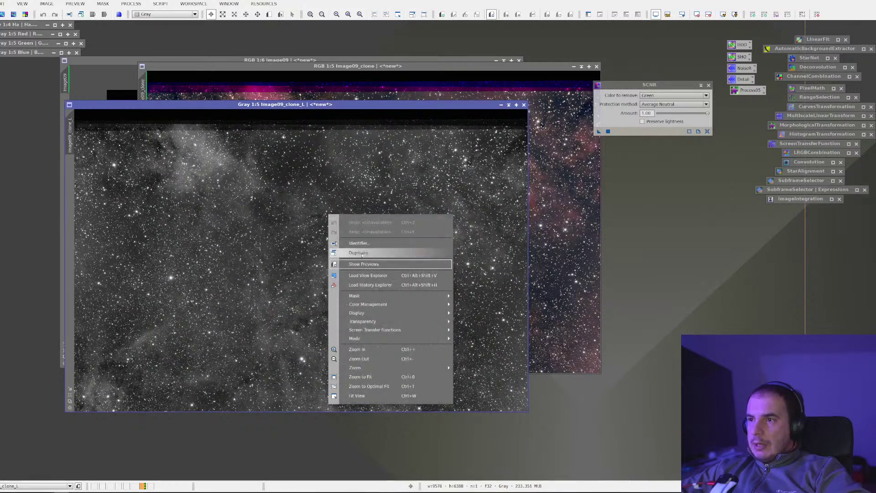
pyautogui.click(359, 242)
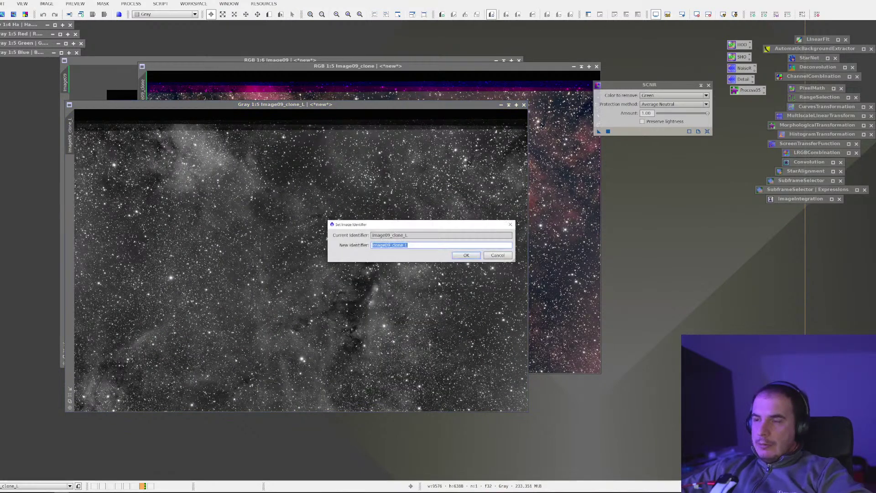
pyautogui.press('BackSpace')
pyautogui.write('Lrgb')
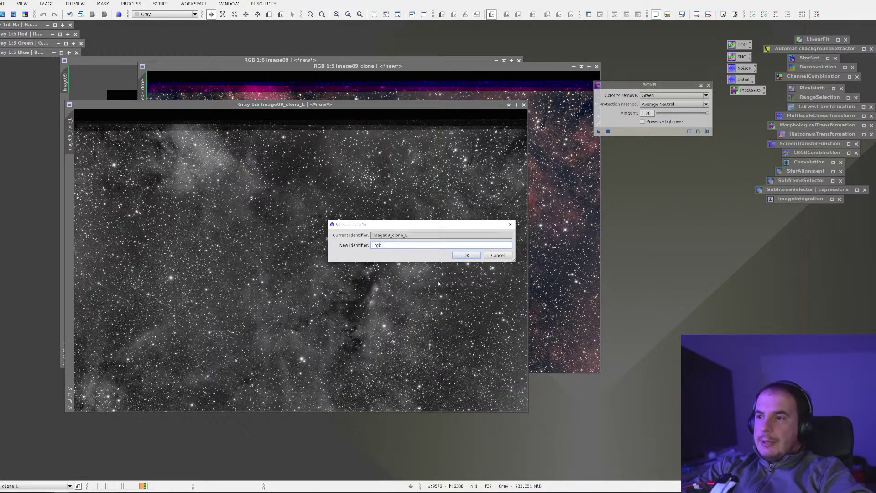
pyautogui.press('Return')
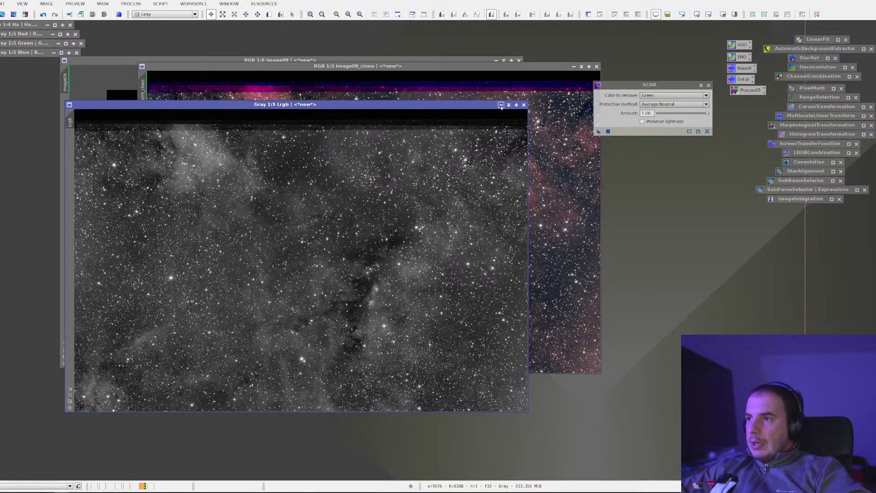
# Step: Change the lightness image's identifier to Lrgb_mask
pyautogui.rightClick(457, 168)
pyautogui.click(474, 197)
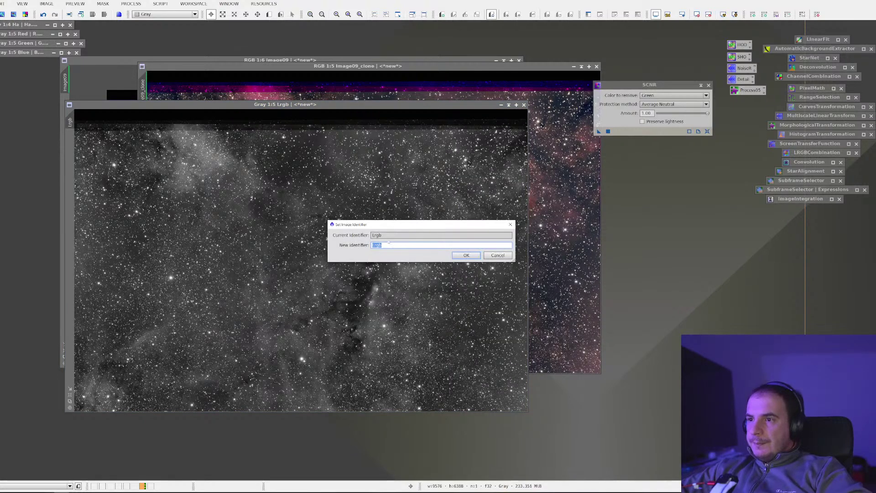
pyautogui.write('_mask')
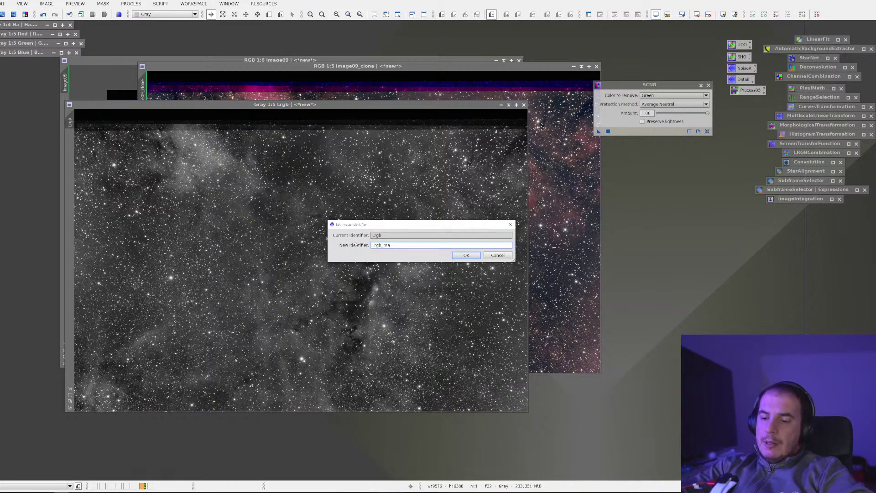
pyautogui.press('Return')
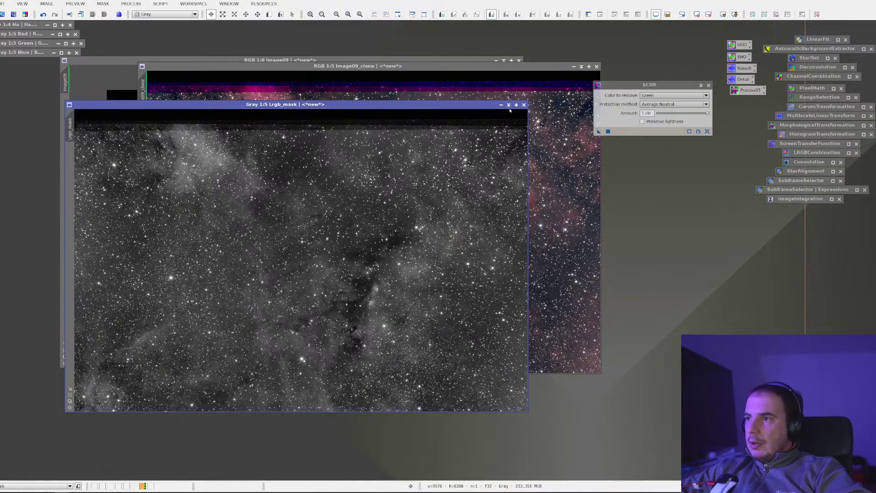
# Step: Collapse the Lrgb_mask and Image09_clone windows and park them side by side above the workspace
pyautogui.click(509, 105)
pyautogui.moveTo(303, 257)
pyautogui.mouseDown()
pyautogui.moveTo(385, 219)
pyautogui.moveTo(491, 32)
pyautogui.mouseUp()
pyautogui.click(581, 67)
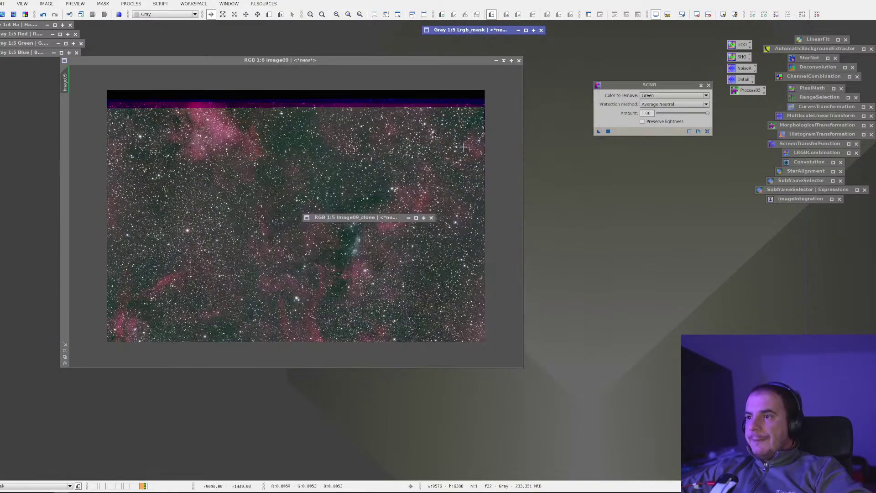
pyautogui.moveTo(390, 217)
pyautogui.mouseDown()
pyautogui.moveTo(535, 123)
pyautogui.moveTo(624, 25)
pyautogui.moveTo(636, 27)
pyautogui.mouseUp()
# Step: Remove the green cast from the original Image09 with SCNR using Average Neutral protection and amount 1.00
pyautogui.click(365, 174)
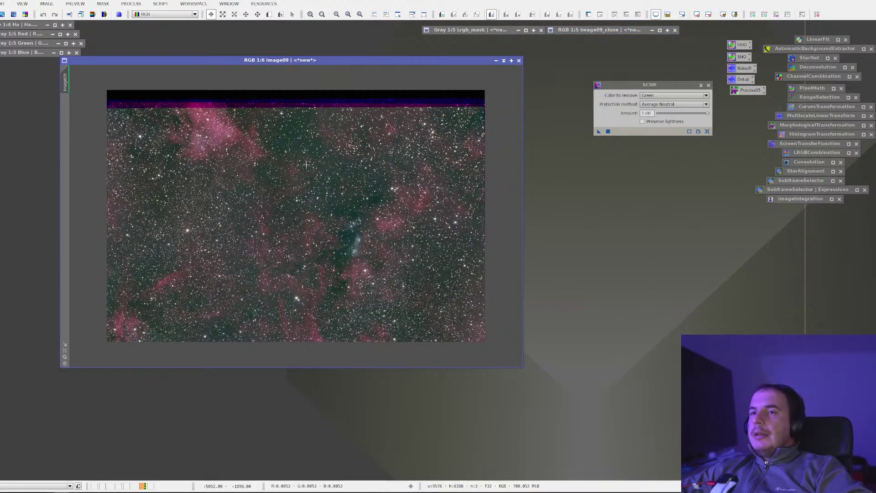
pyautogui.moveTo(598, 132); pyautogui.dragTo(352, 210)
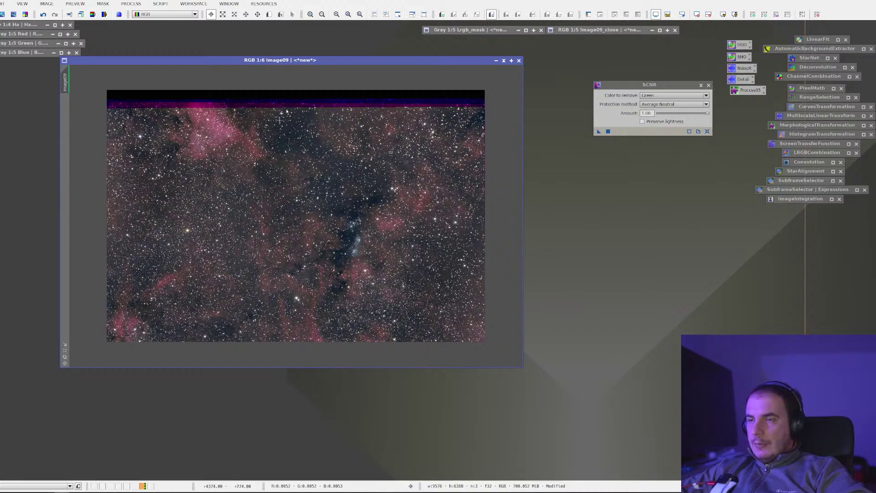
# Step: Assign Lrgb_mask as the mask of Image09
pyautogui.rightClick(281, 173)
pyautogui.moveTo(319, 254)
pyautogui.click(438, 255)
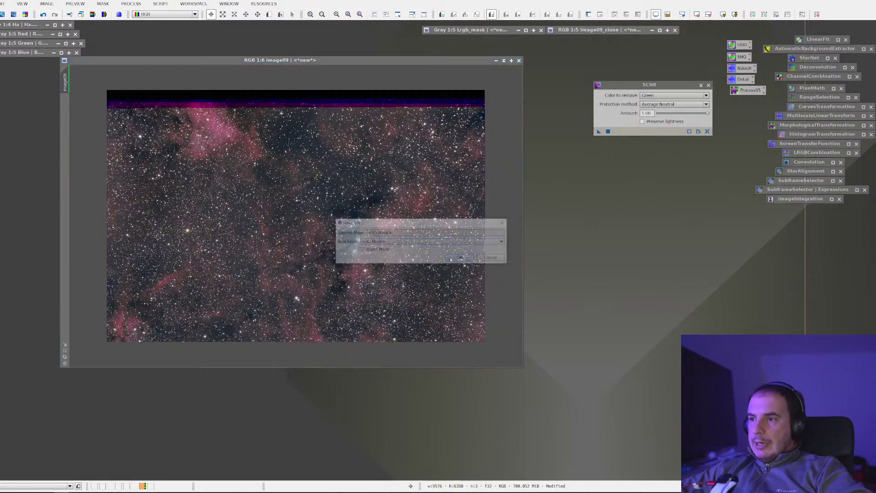
pyautogui.click(465, 246)
pyautogui.click(410, 276)
pyautogui.click(462, 258)
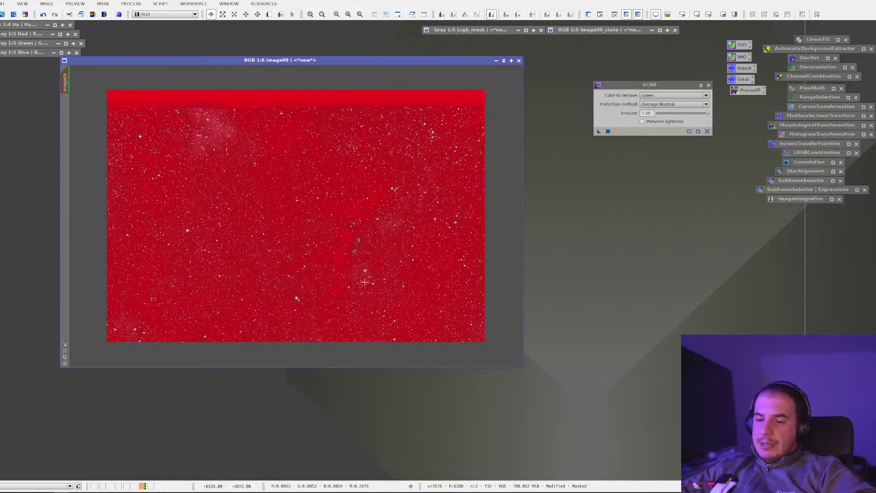
# Step: Invert the mask on Image09 so the stars and bright areas are protected, check its coverage up close and hide the overlay
pyautogui.scroll(4, 364, 282)
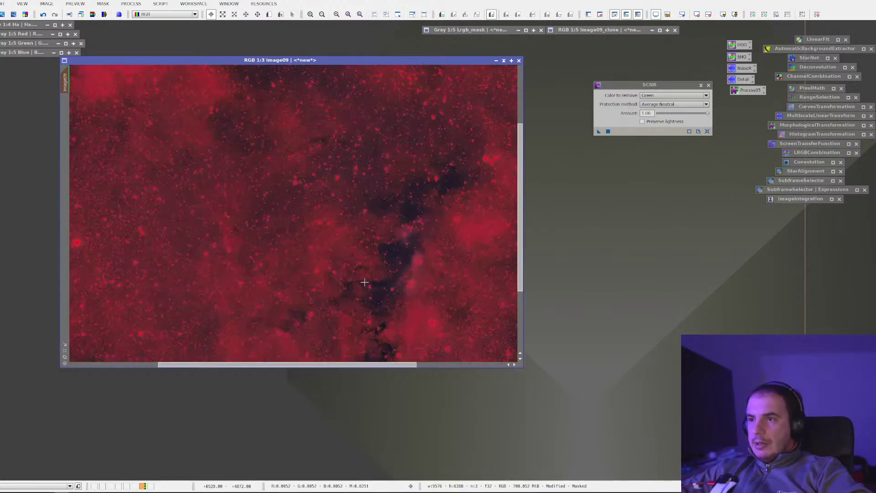
pyautogui.scroll(2, 366, 254)
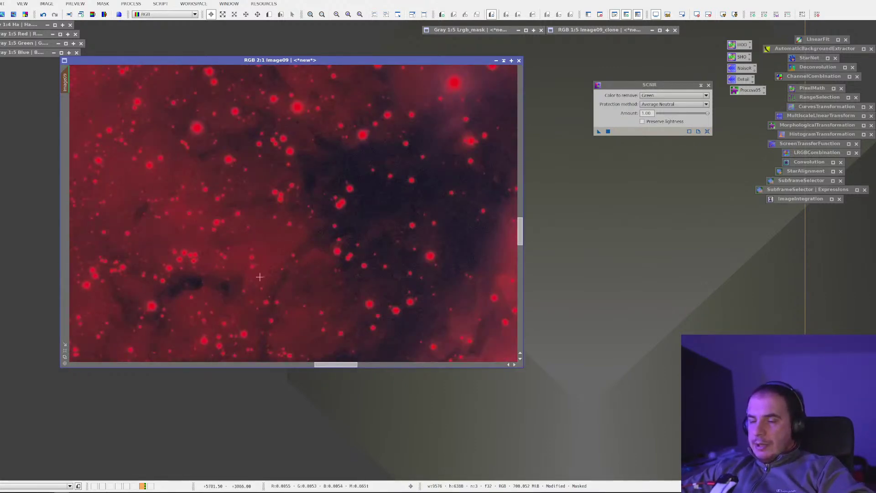
pyautogui.hotkey('ctrl', 'k')
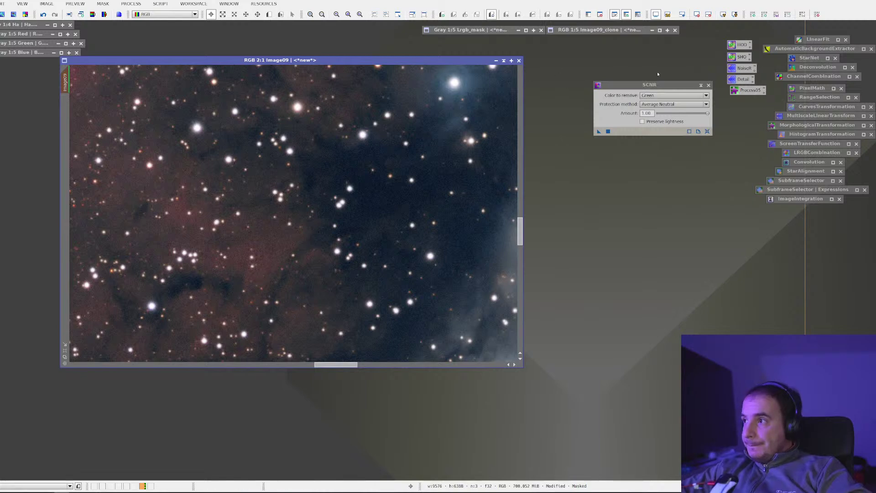
# Step: Load the saved noise reduction preset of MultiscaleLinearTransform and apply it to the masked Image09 with target Lightness (CIE L*)
pyautogui.doubleClick(735, 71)
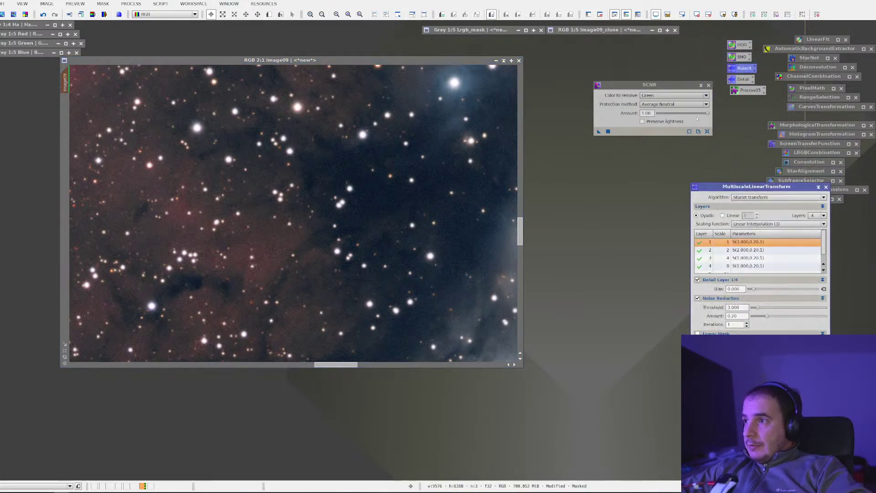
pyautogui.moveTo(727, 186); pyautogui.dragTo(637, 162)
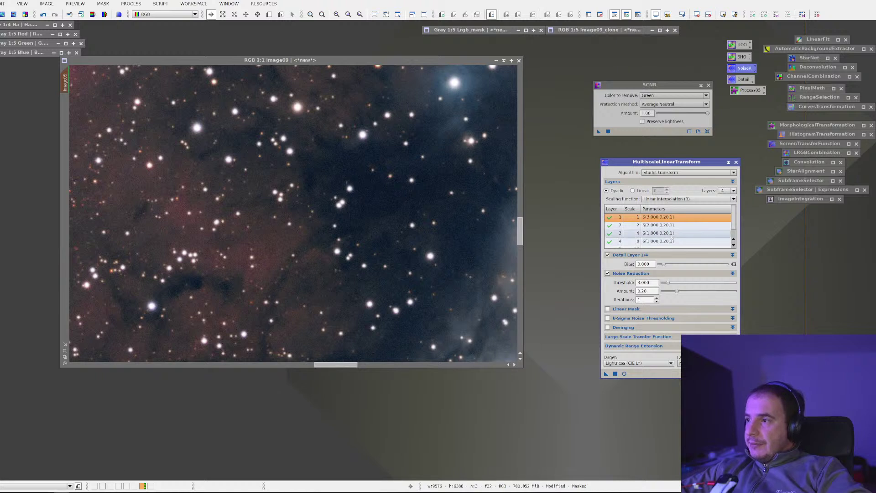
pyautogui.click(605, 373)
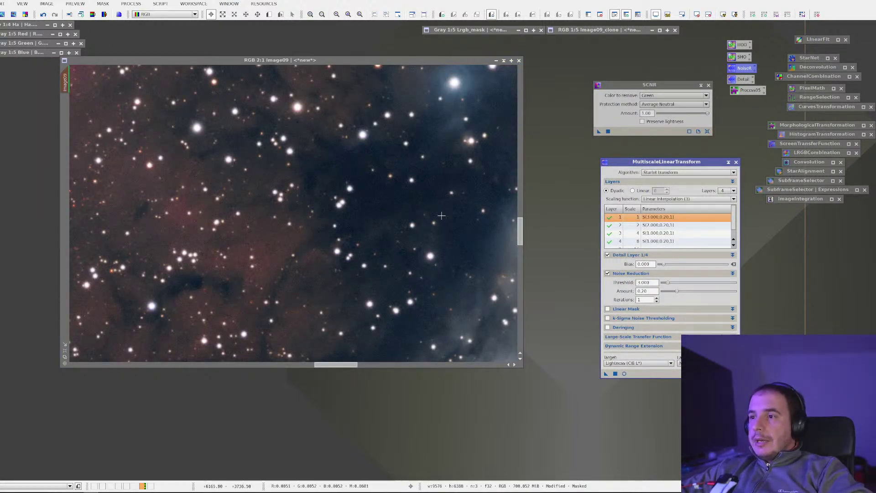
# Step: Inspect the remaining background noise up close, set the target to Luminance (CIE Y) and apply MultiscaleLinearTransform to Image09
pyautogui.scroll(1, 404, 208)
pyautogui.scroll(3, 404, 208)
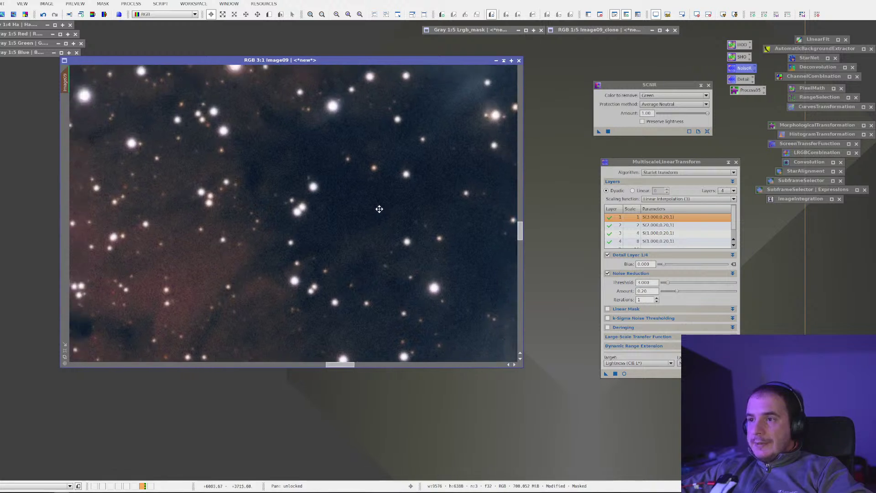
pyautogui.scroll(2, 333, 201)
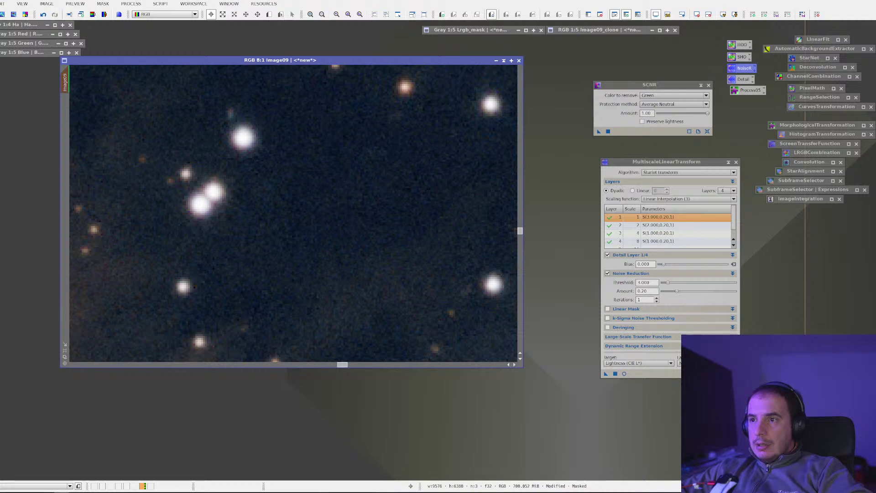
pyautogui.click(621, 364)
pyautogui.click(622, 369)
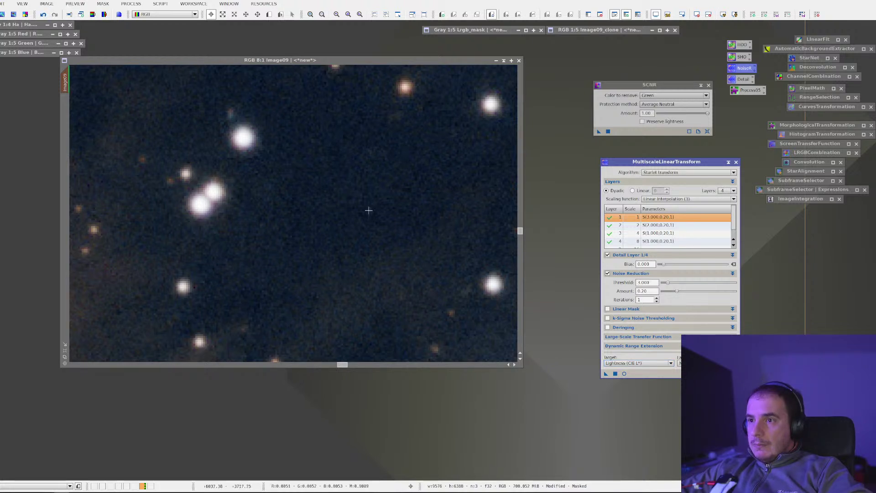
pyautogui.click(616, 363)
pyautogui.click(616, 374)
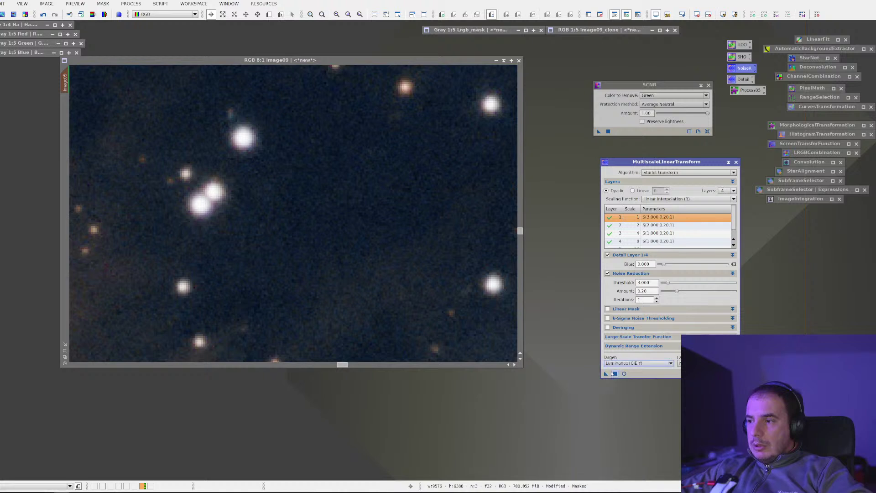
pyautogui.moveTo(607, 373); pyautogui.dragTo(423, 299)
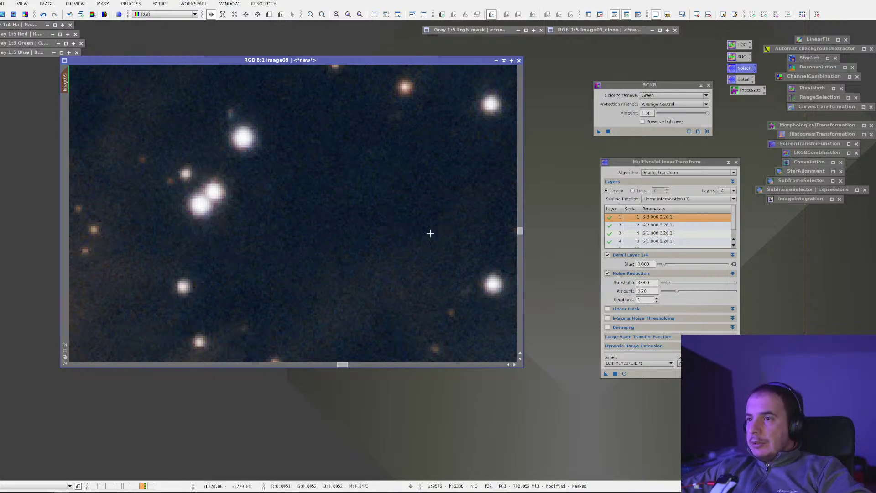
# Step: Reapply the luminance noise reduction to Image09 and enlarge its window to view the whole frame
pyautogui.scroll(-9, 411, 225)
pyautogui.scroll(5, 412, 225)
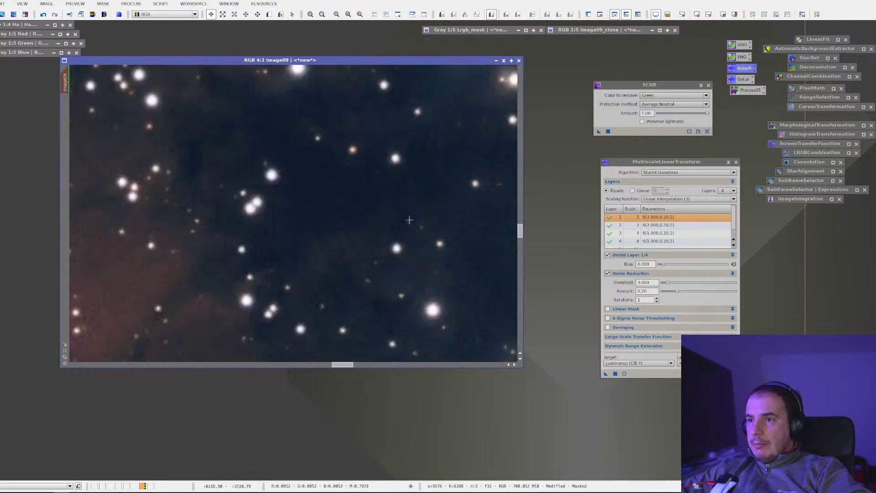
pyautogui.press('F5')
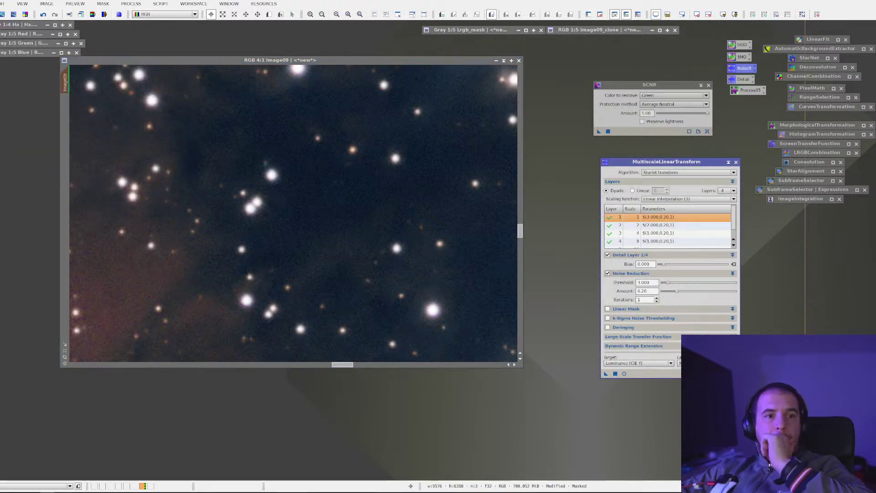
pyautogui.scroll(-2, 441, 243)
pyautogui.scroll(-4, 441, 243)
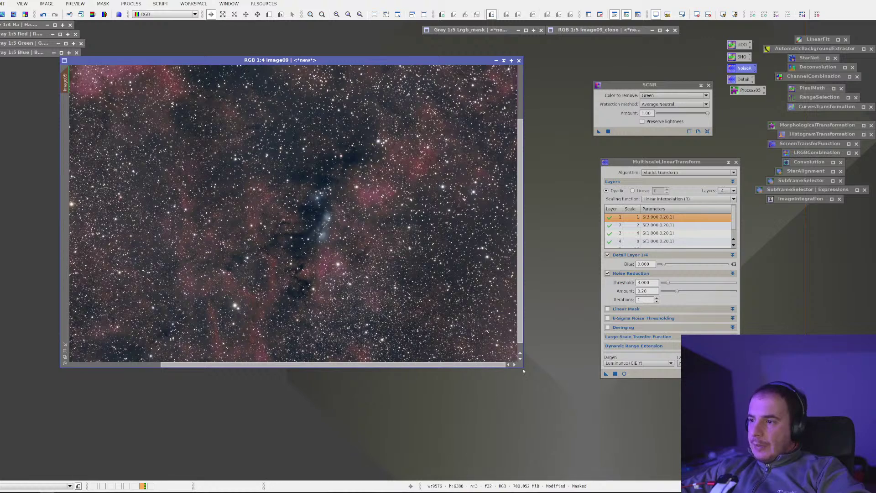
pyautogui.moveTo(524, 368); pyautogui.dragTo(610, 433)
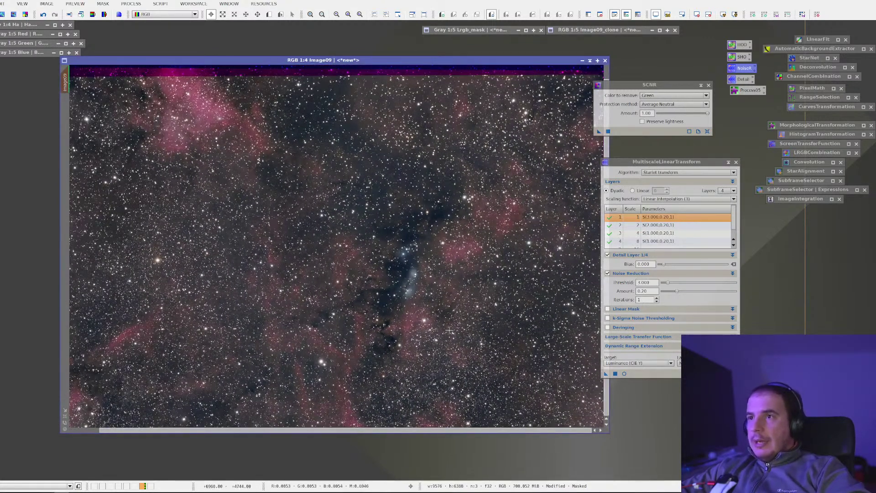
pyautogui.scroll(-1, 450, 330)
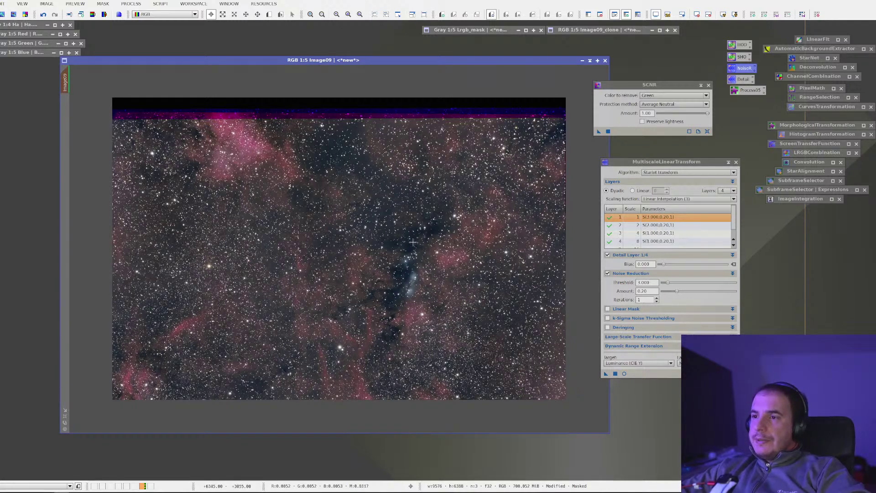
# Step: Remove the mask from Image09
pyautogui.rightClick(174, 147)
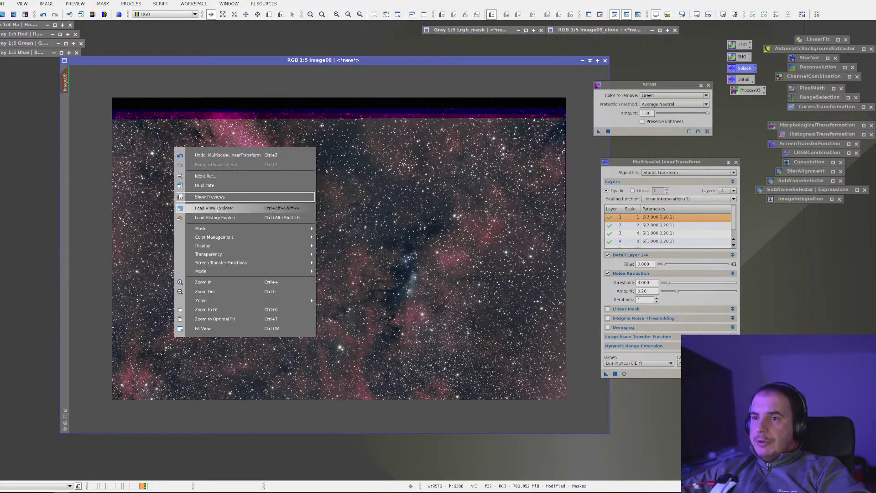
pyautogui.moveTo(292, 228)
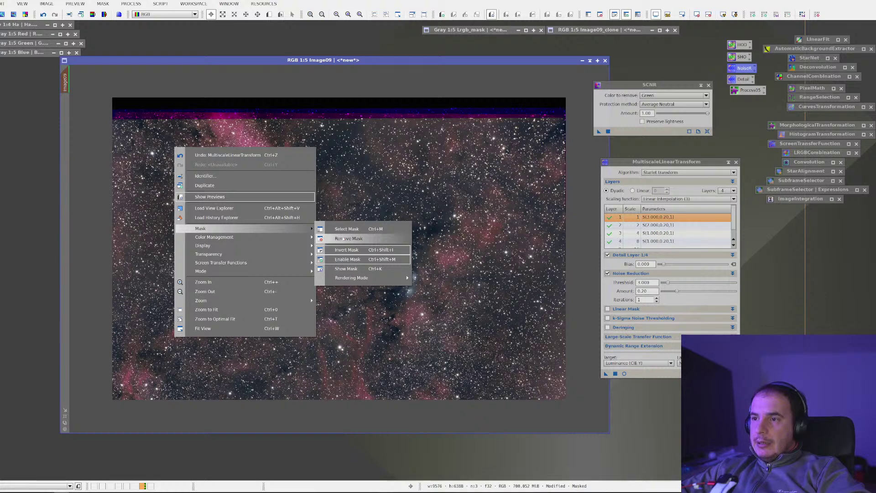
pyautogui.click(348, 239)
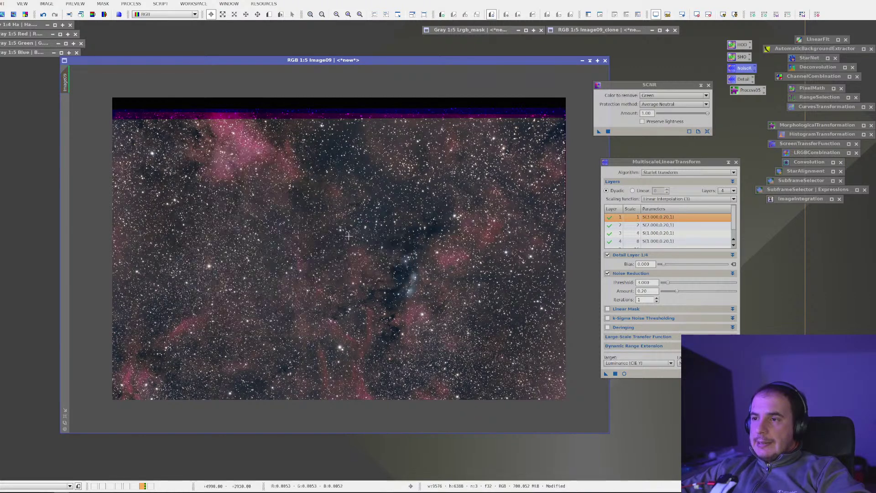
# Step: Reposition the Image09 window, open ScreenTransferFunction for it and compute an automatic screen stretch
pyautogui.moveTo(310, 59); pyautogui.dragTo(254, 51)
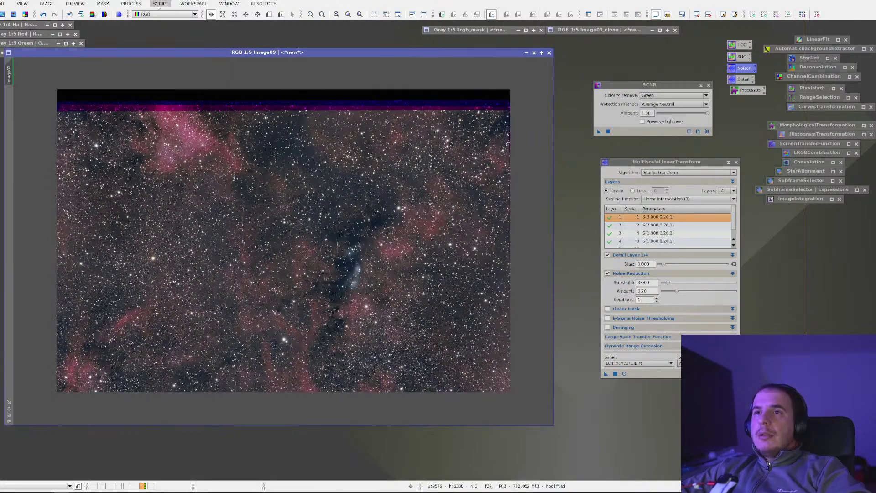
pyautogui.click(131, 4)
pyautogui.moveTo(150, 15)
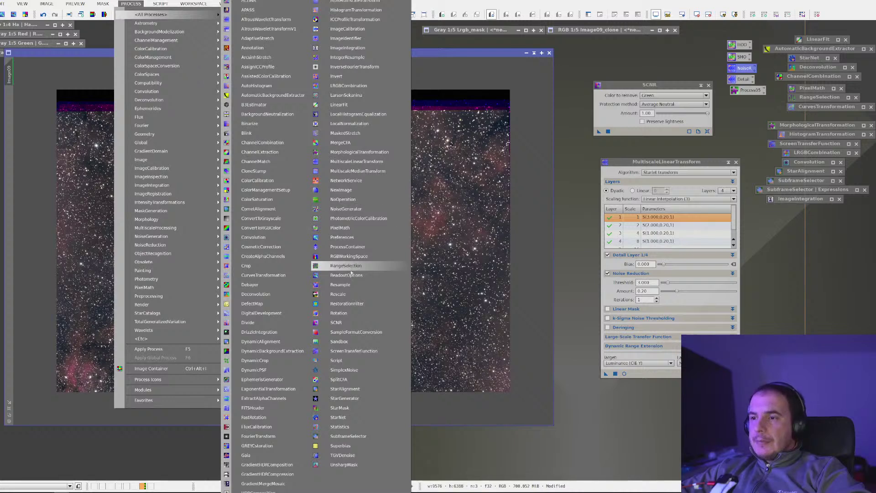
pyautogui.click(356, 351)
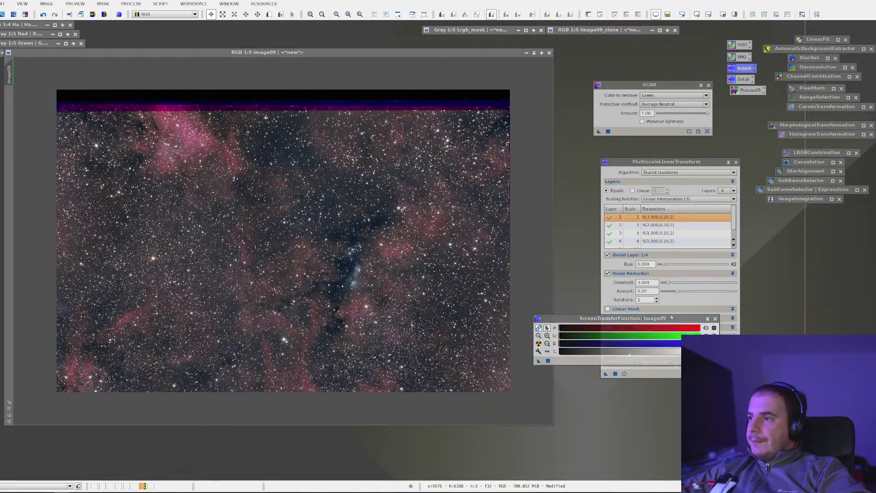
pyautogui.click(525, 374)
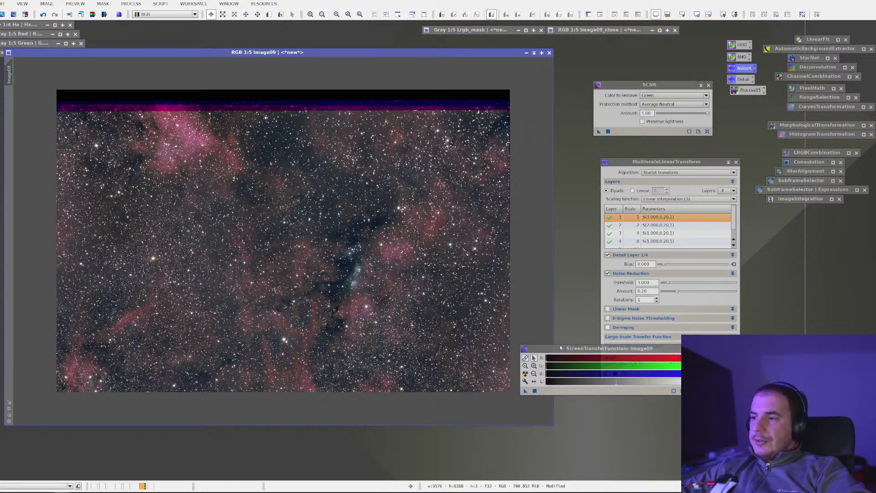
# Step: Open HistogramTransformation, transfer Image09's automatic screen stretch into it and turn off the screen stretch on Image09
pyautogui.click(131, 4)
pyautogui.click(131, 3)
pyautogui.click(131, 4)
pyautogui.moveTo(151, 14)
pyautogui.click(356, 9)
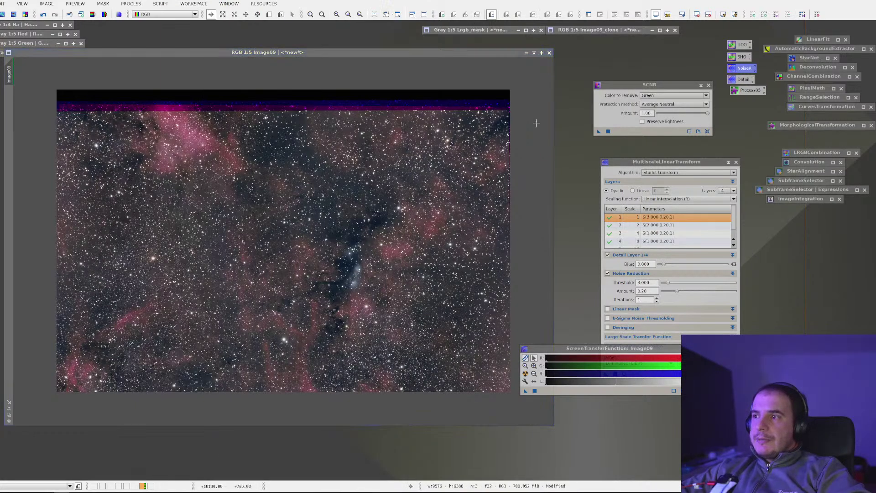
pyautogui.moveTo(605, 80); pyautogui.dragTo(625, 93)
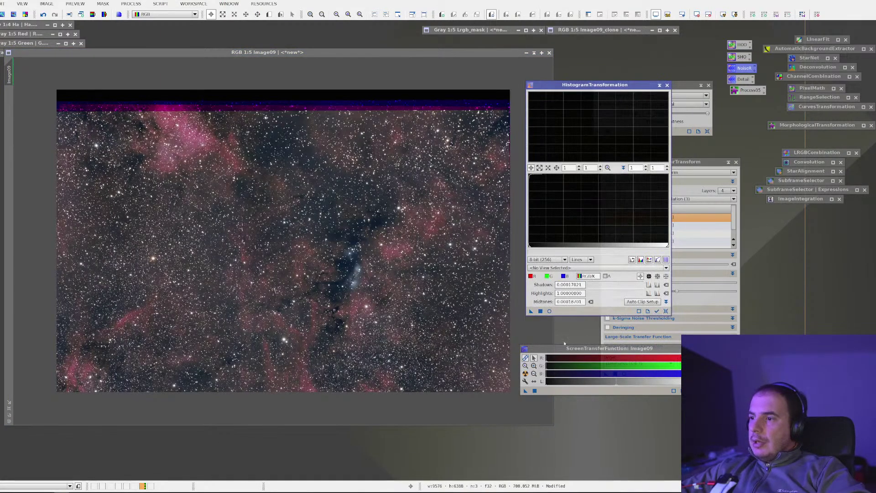
pyautogui.moveTo(526, 391); pyautogui.dragTo(535, 314)
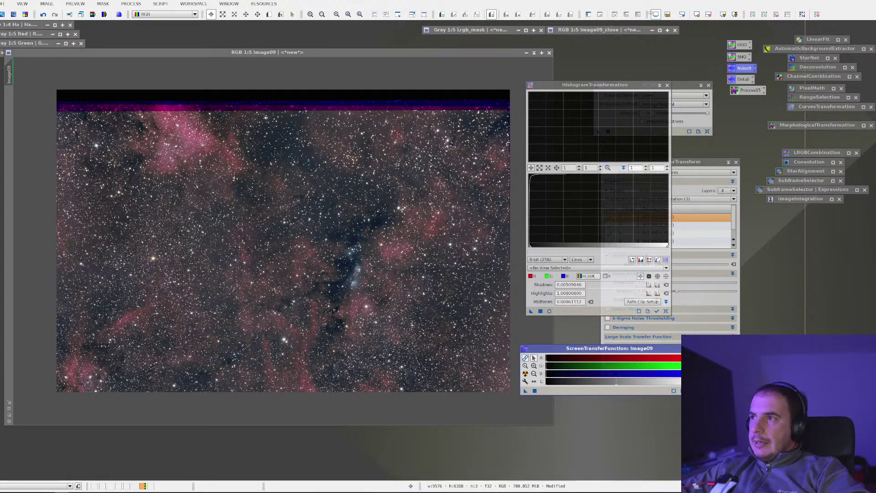
pyautogui.click(655, 14)
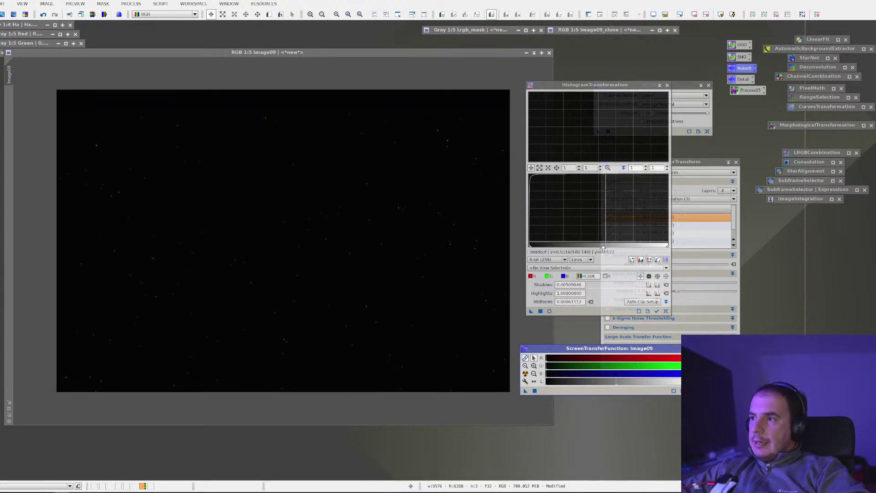
# Step: Fine-tune the midtones in HistogramTransformation using the real-time preview, apply the stretch to Image09 and close the preview
pyautogui.click(549, 310)
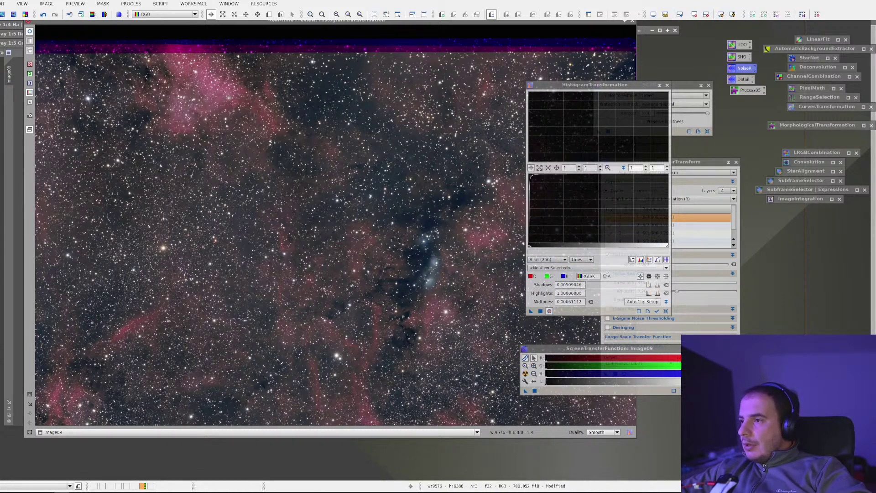
pyautogui.scroll(7, 569, 217)
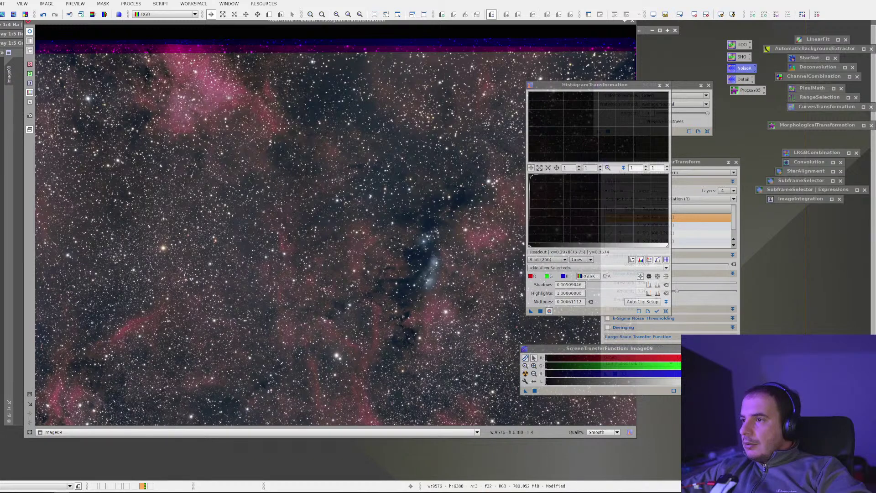
pyautogui.scroll(10, 570, 218)
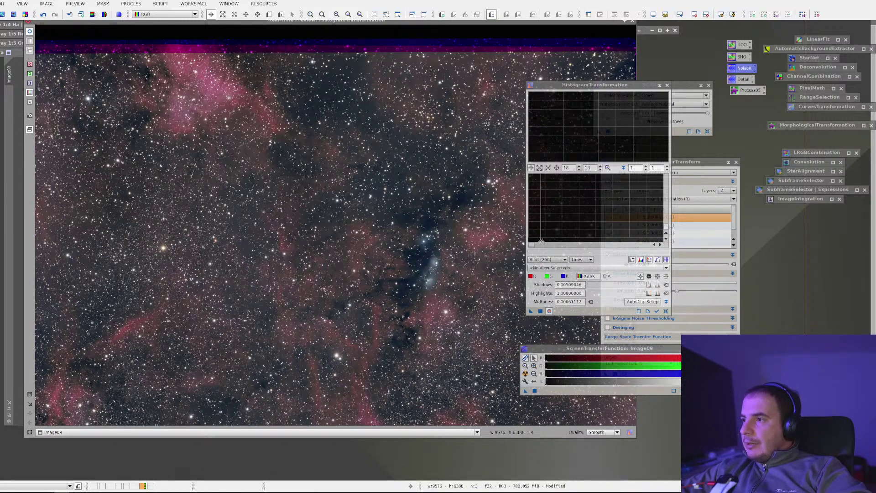
pyautogui.moveTo(666, 227); pyautogui.dragTo(673, 251)
pyautogui.moveTo(544, 243)
pyautogui.mouseDown()
pyautogui.moveTo(561, 242)
pyautogui.moveTo(541, 243)
pyautogui.mouseUp()
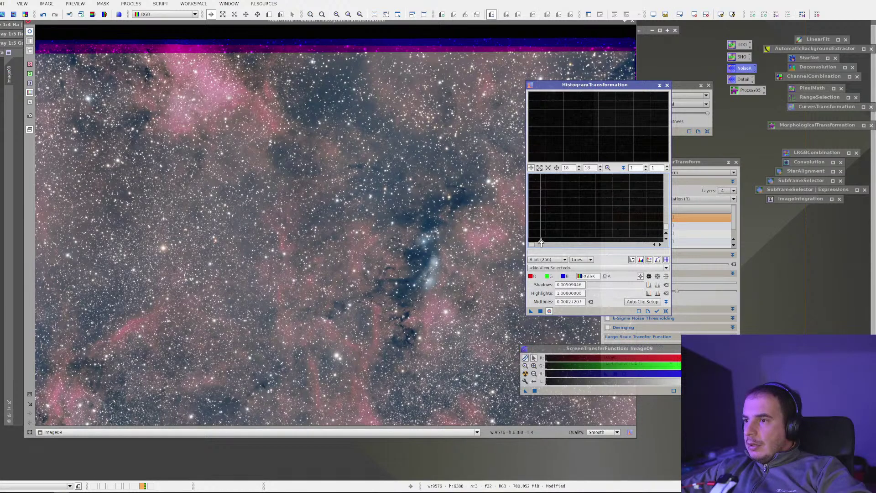
pyautogui.moveTo(541, 243); pyautogui.dragTo(542, 243)
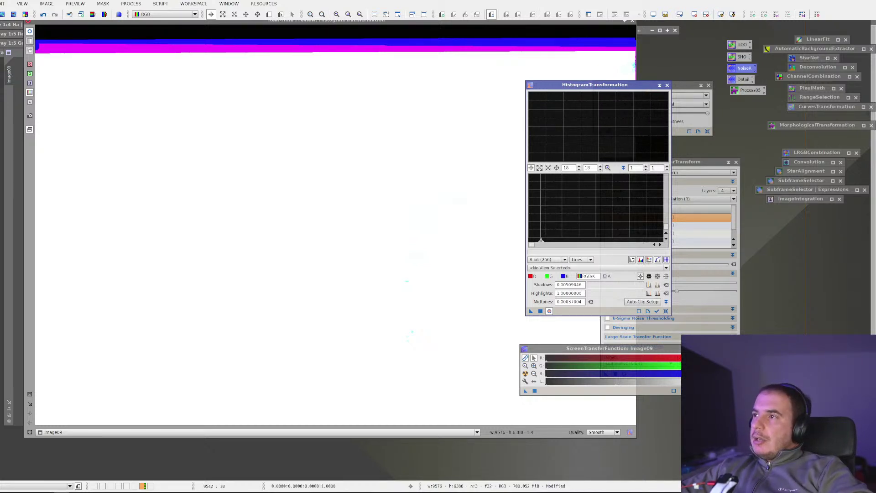
pyautogui.click(632, 21)
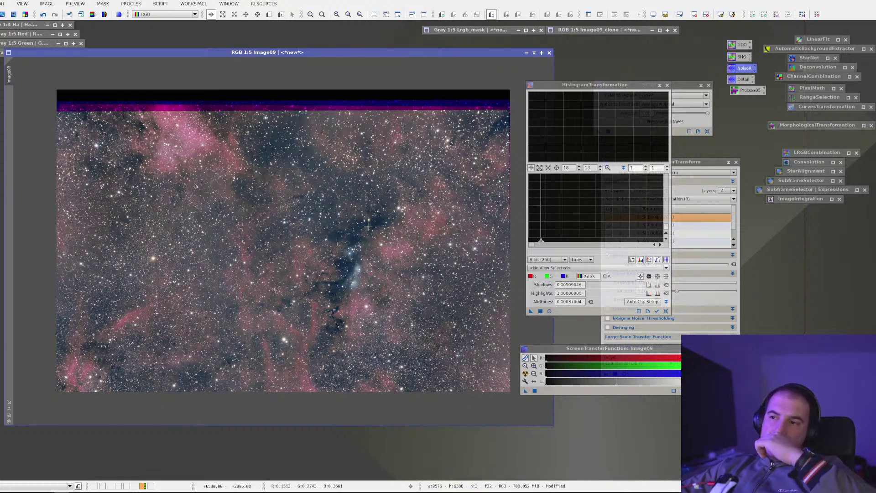
# Step: Examine the stretched Image09's stars, background and central blue nebula up close and compare the field with the Ha image
pyautogui.scroll(1, 305, 247)
pyautogui.scroll(4, 306, 247)
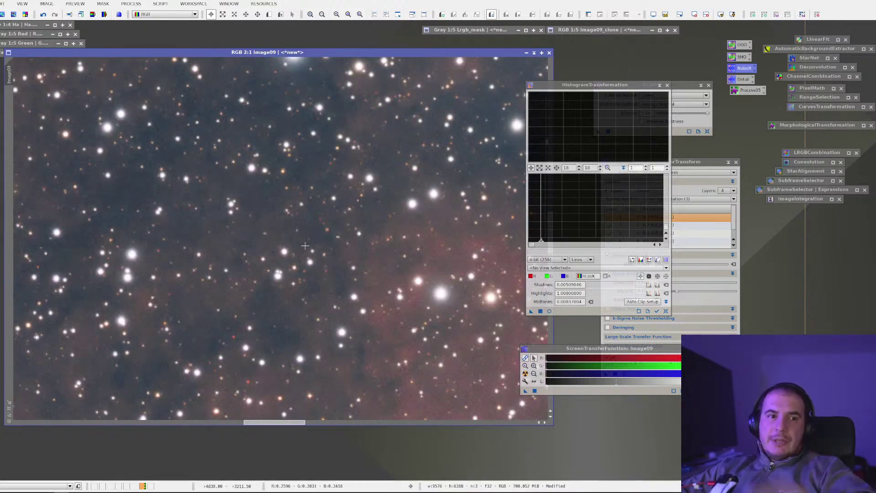
pyautogui.scroll(1, 304, 241)
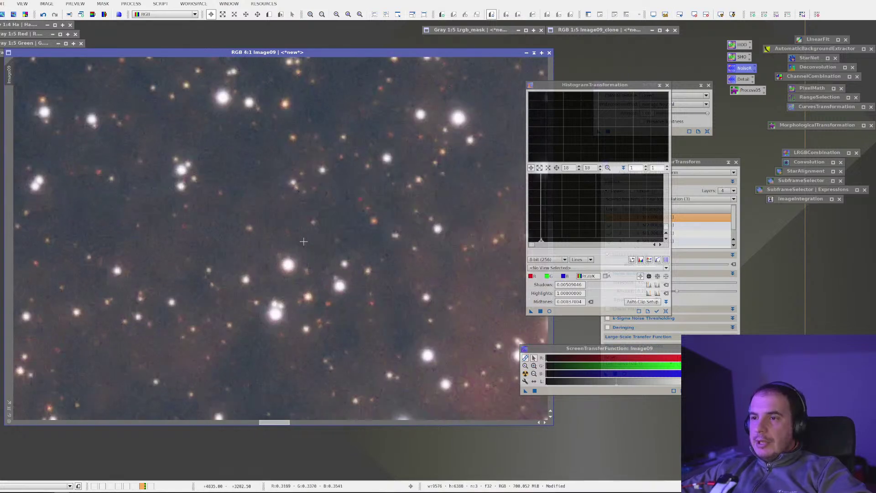
pyautogui.scroll(-5, 301, 230)
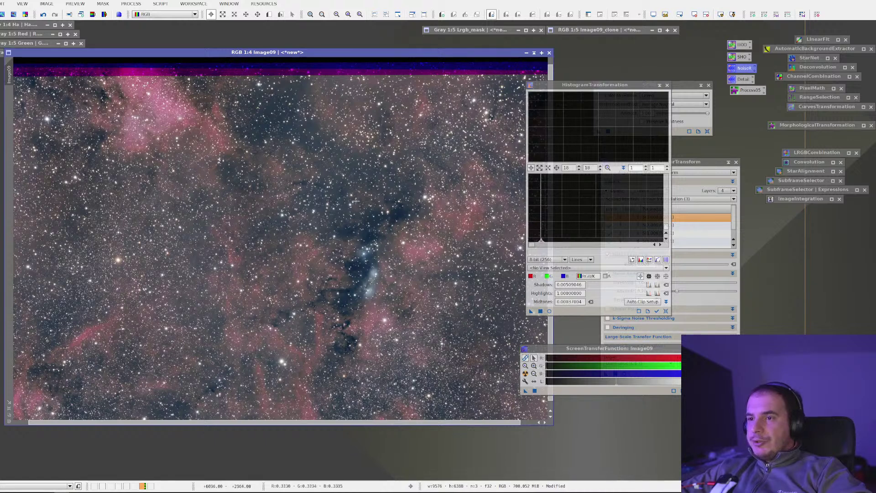
pyautogui.click(70, 24)
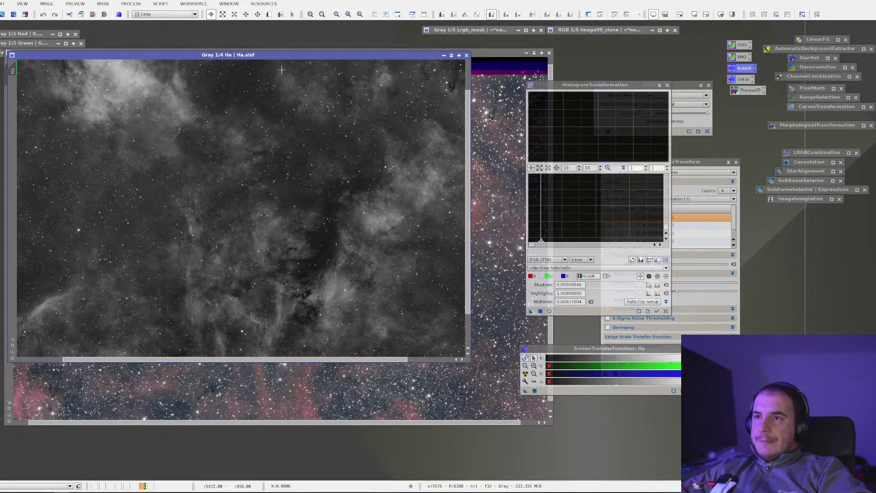
pyautogui.click(444, 56)
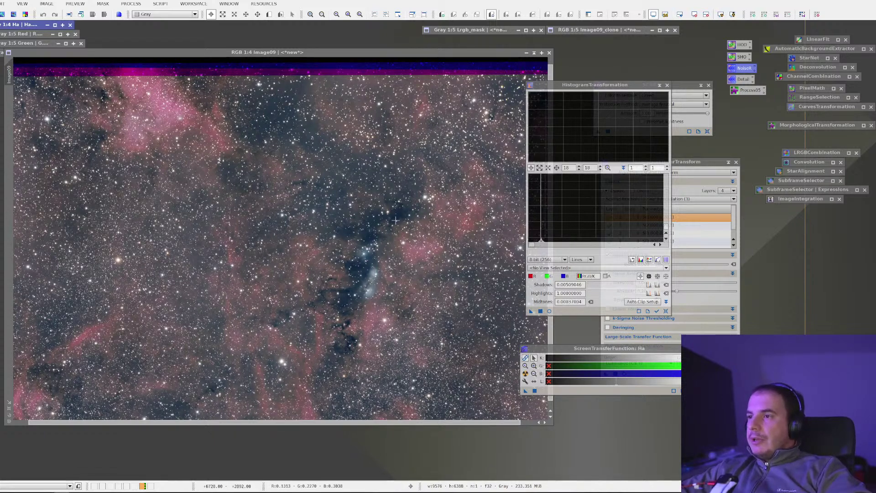
pyautogui.scroll(2, 389, 251)
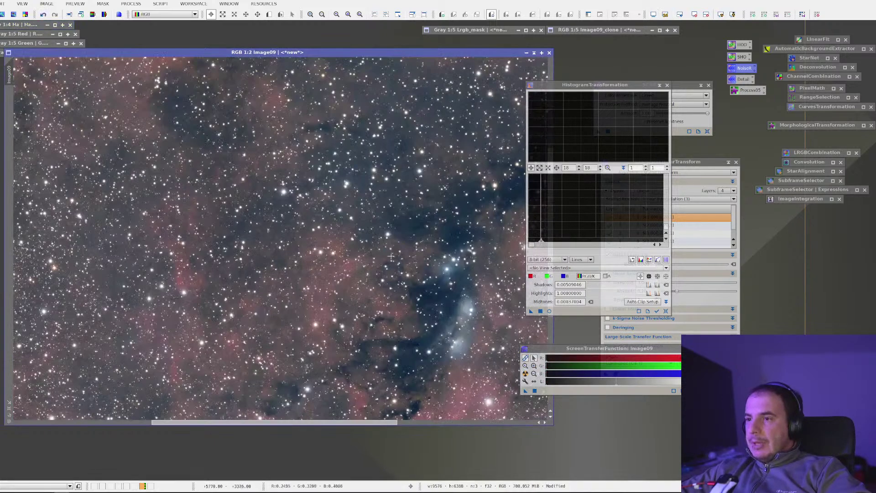
pyautogui.moveTo(424, 289); pyautogui.dragTo(354, 252)
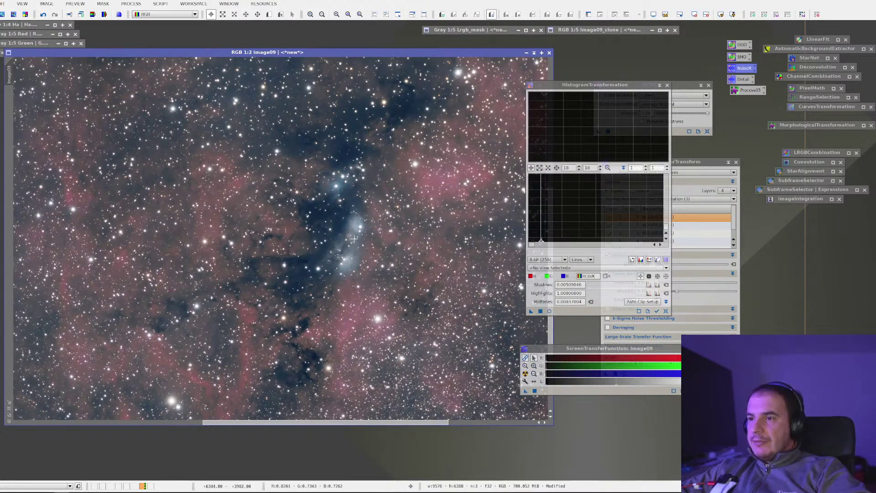
pyautogui.scroll(-2, 347, 246)
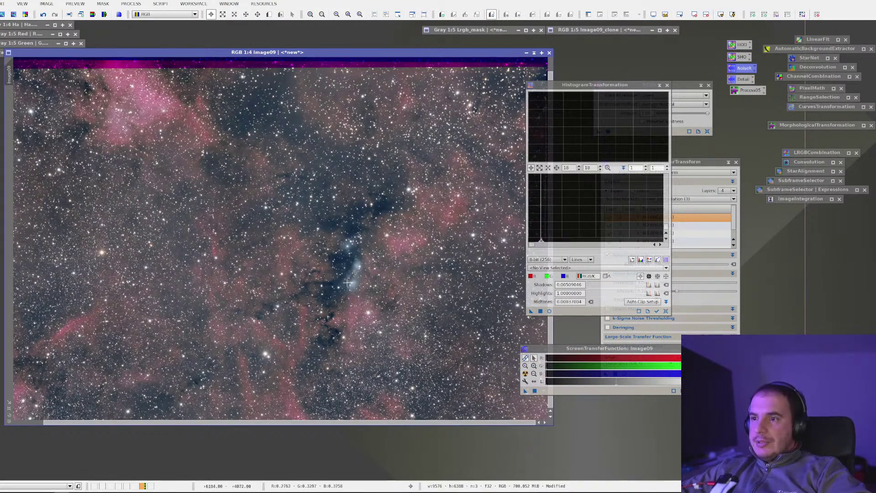
pyautogui.scroll(-1, 351, 279)
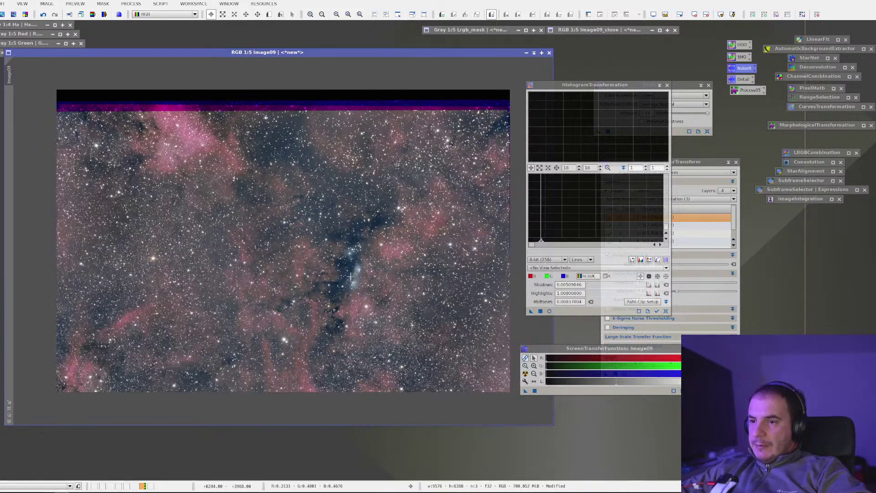
# Step: Restore the Ha image window, park the minimized Image09 below it and reopen Image09
pyautogui.doubleClick(30, 27)
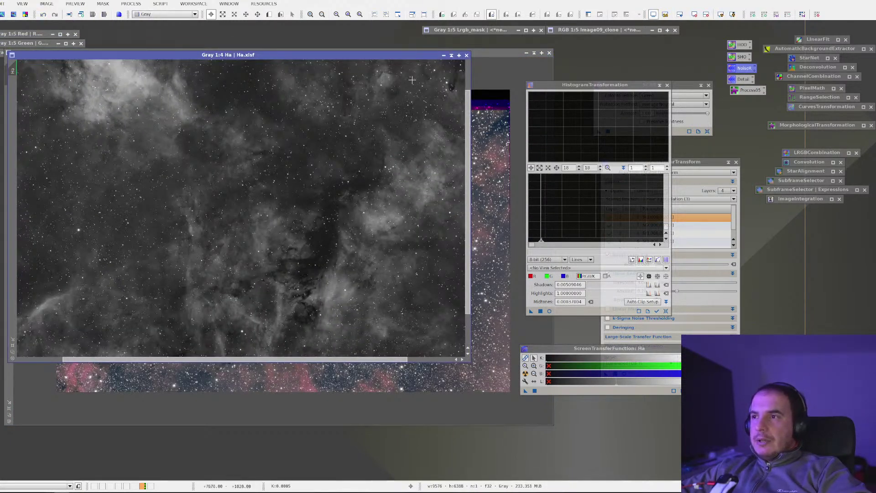
pyautogui.click(506, 53)
pyautogui.click(526, 53)
pyautogui.moveTo(297, 219); pyautogui.dragTo(171, 389)
pyautogui.doubleClick(172, 390)
# Step: Change Image09's identifier to RGB_OK and minimize its window
pyautogui.rightClick(264, 237)
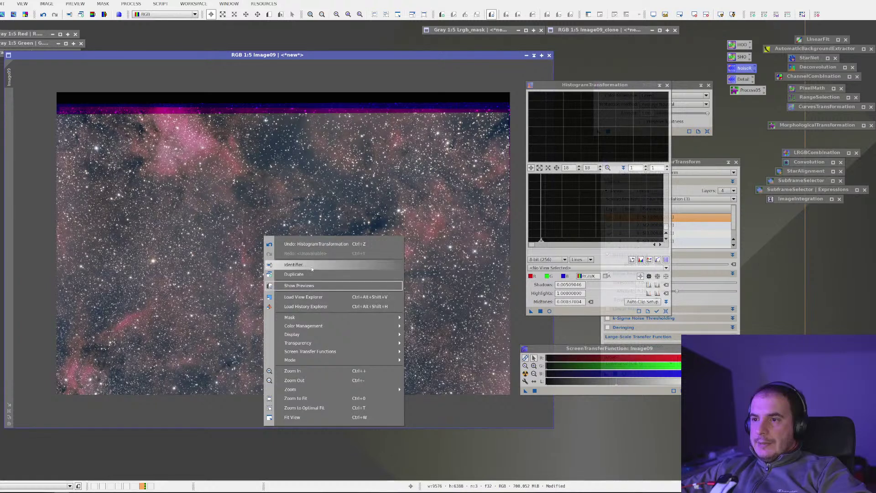
pyautogui.click(297, 265)
pyautogui.write('H')
pyautogui.write('GB')
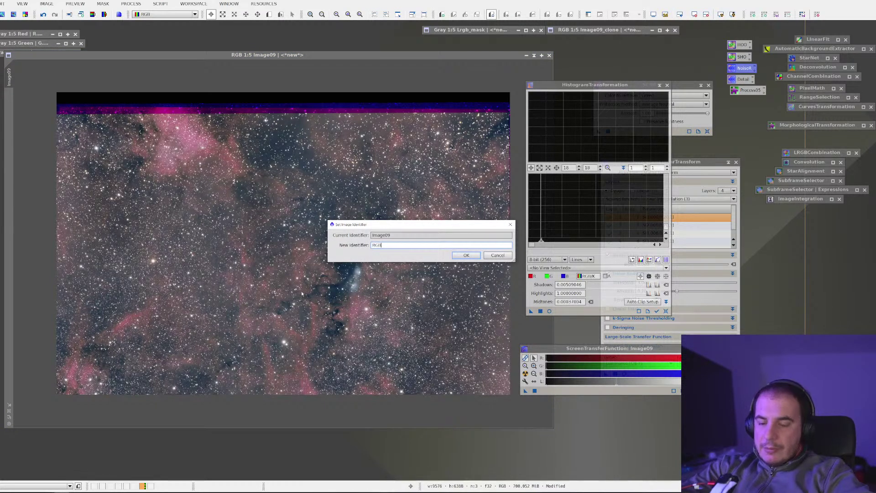
pyautogui.write('_OK')
pyautogui.press('Return')
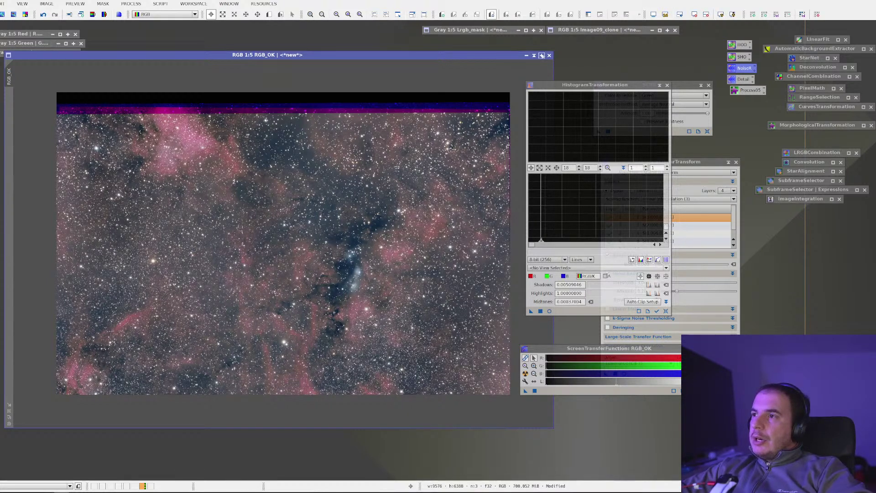
pyautogui.click(535, 55)
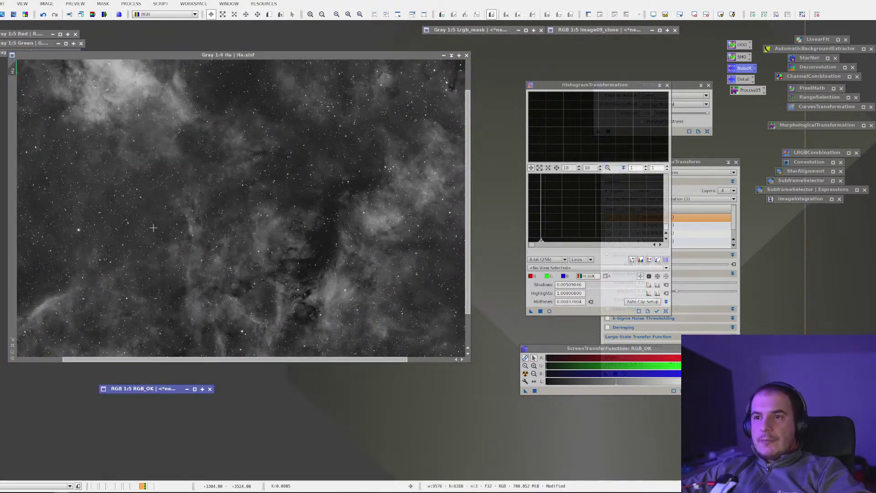
# Step: Duplicate the Ha image and stretch the copy permanently with the delinearizing script
pyautogui.scroll(-1, 154, 223)
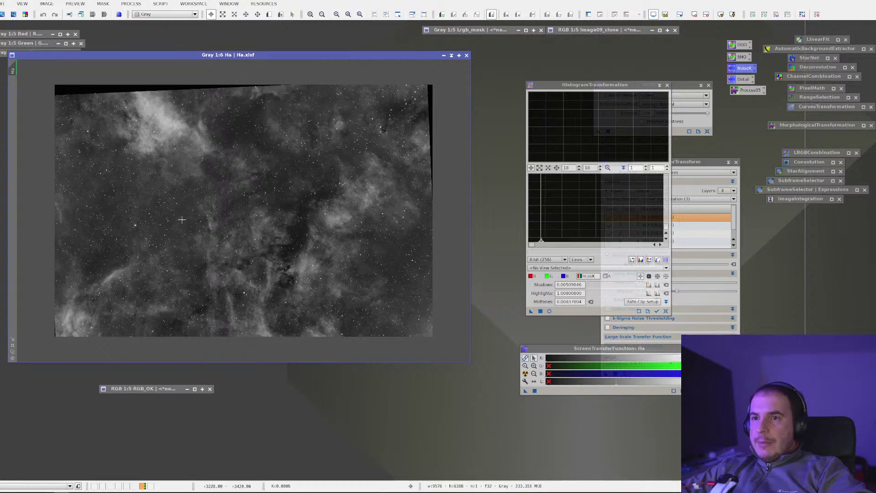
pyautogui.moveTo(13, 71); pyautogui.dragTo(97, 87)
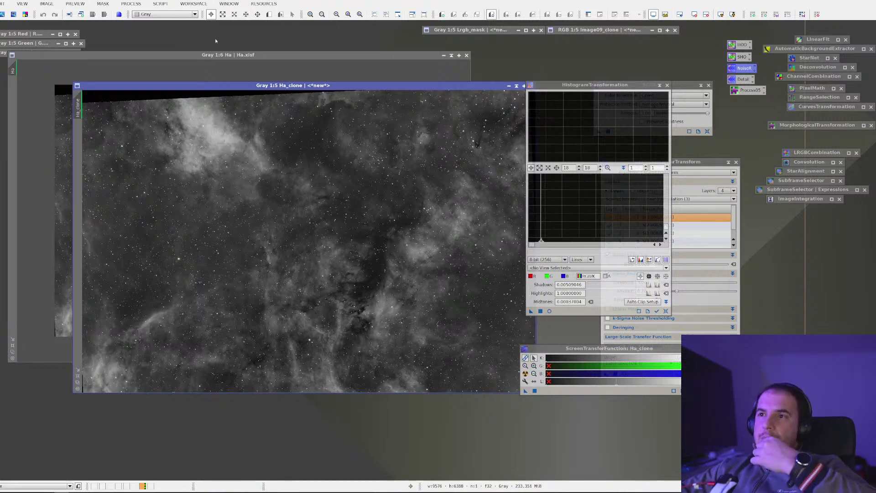
pyautogui.click(161, 4)
pyautogui.moveTo(212, 106)
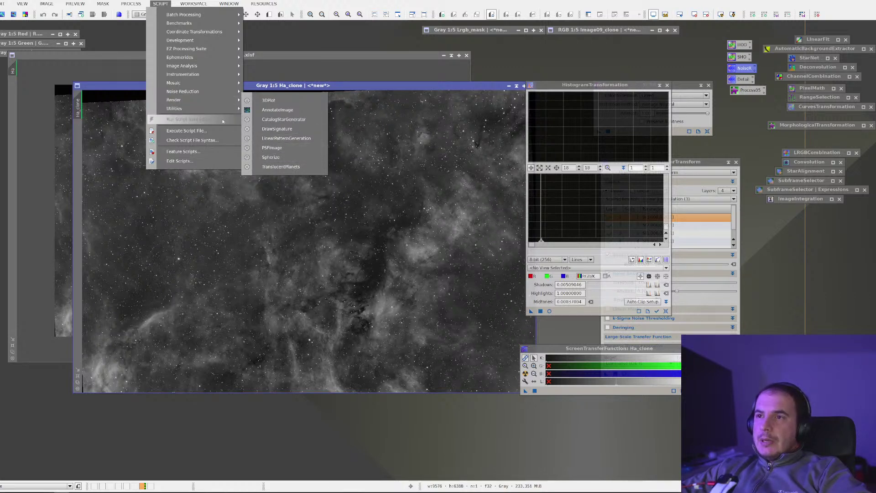
pyautogui.click(360, 196)
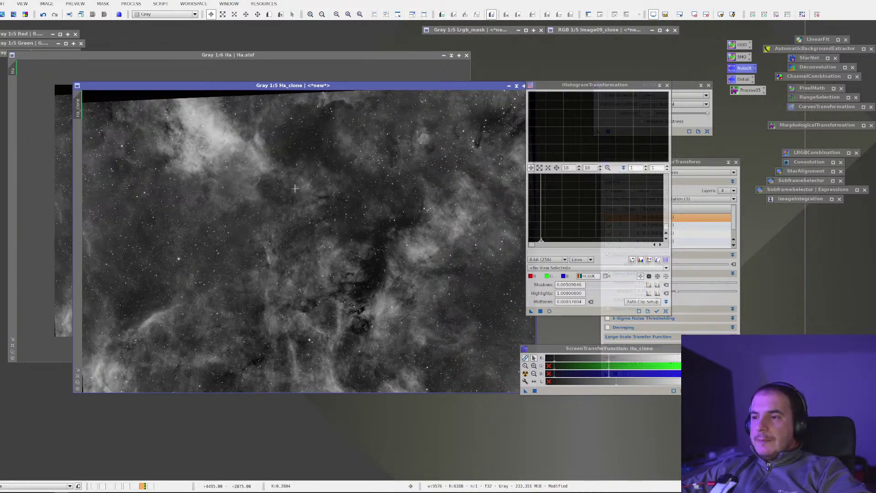
pyautogui.rightClick(294, 143)
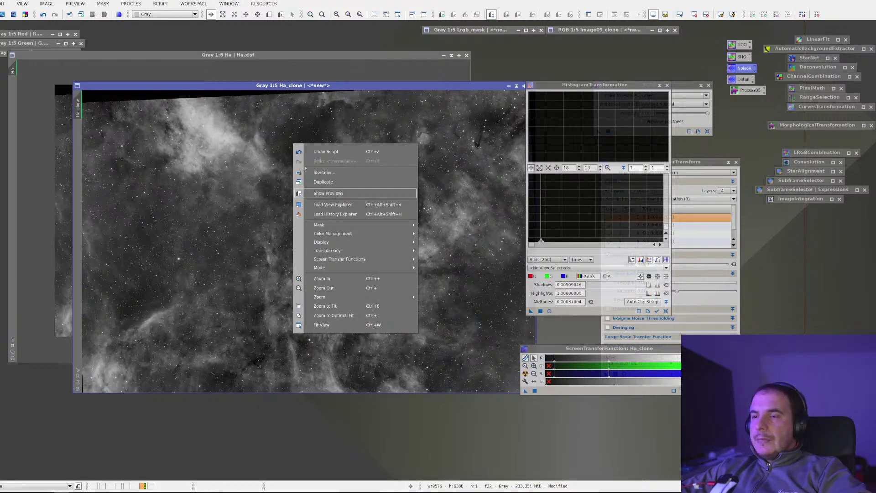
pyautogui.press('Escape')
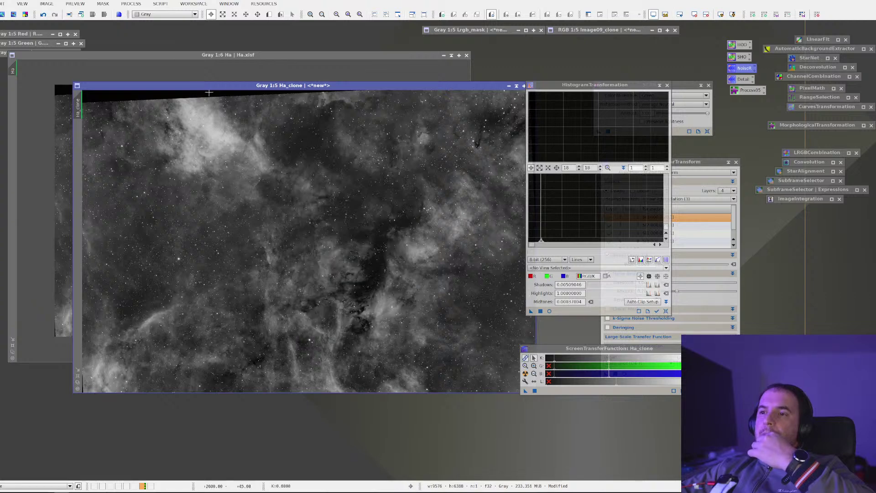
# Step: Open StarNet and run it on the stretched copy of the Ha image
pyautogui.click(131, 3)
pyautogui.moveTo(151, 14)
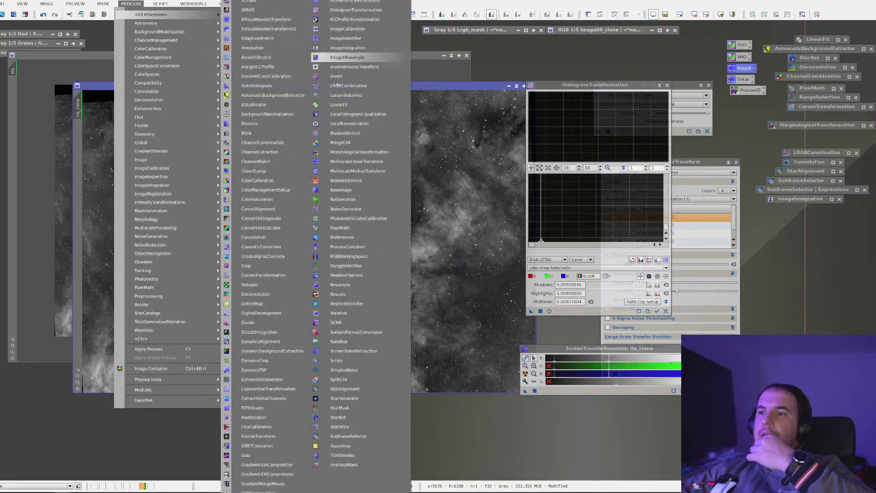
pyautogui.click(373, 416)
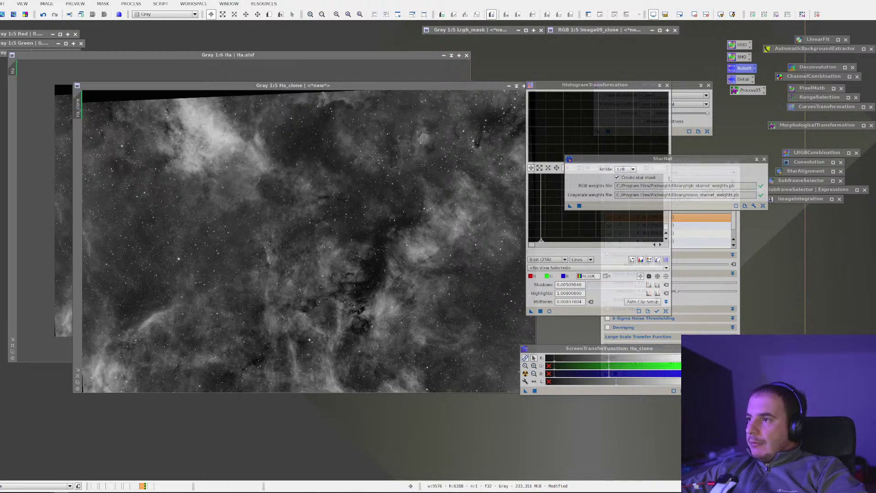
pyautogui.moveTo(570, 207); pyautogui.dragTo(473, 215)
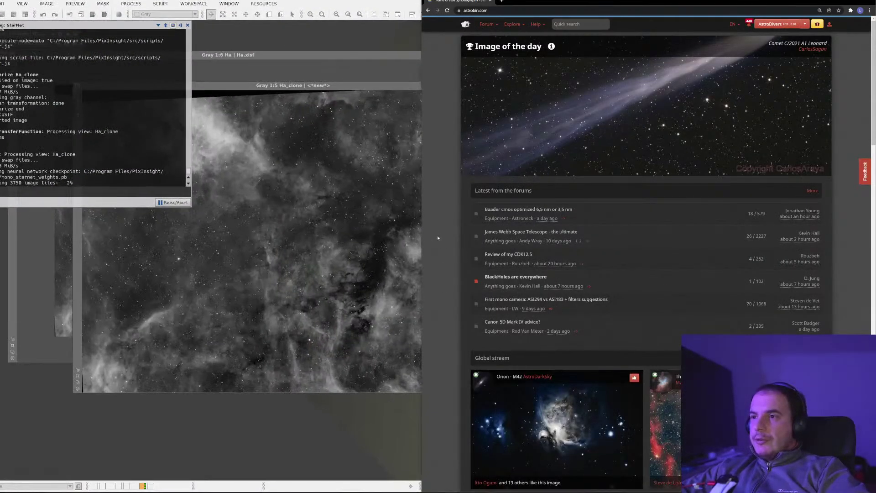
# Step: Switch to the AstroBin browser window, widen it and open the image of the day showing Comet C/2021 A1 Leonard
pyautogui.moveTo(420, 219); pyautogui.dragTo(250, 228)
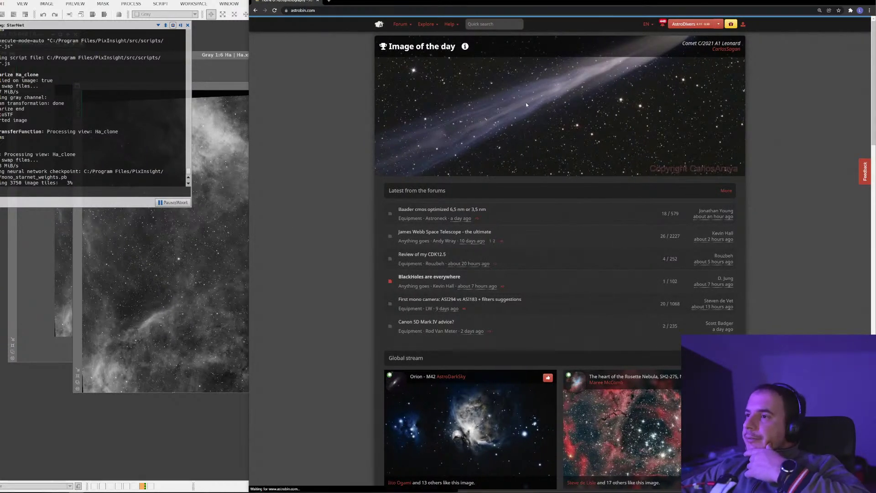
pyautogui.click(392, 174)
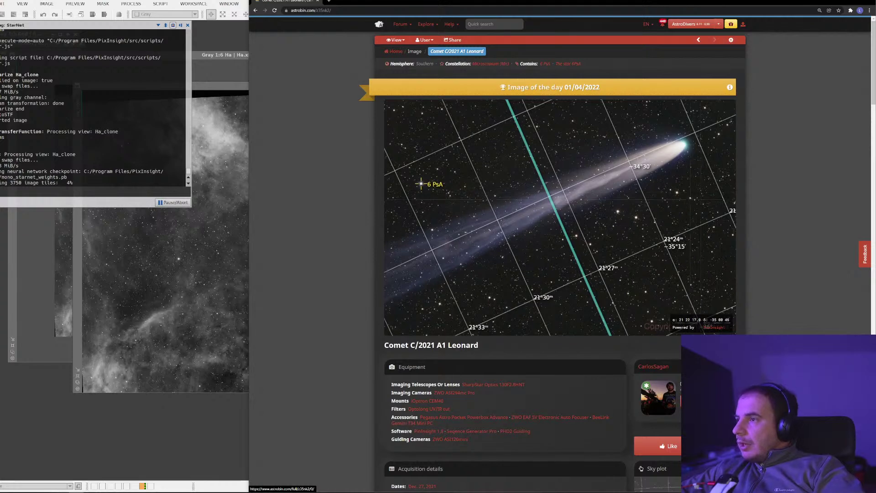
# Step: View the Comet C/2021 A1 Leonard image enlarged, inspect it magnified, like it and return to its technical card
pyautogui.click(498, 128)
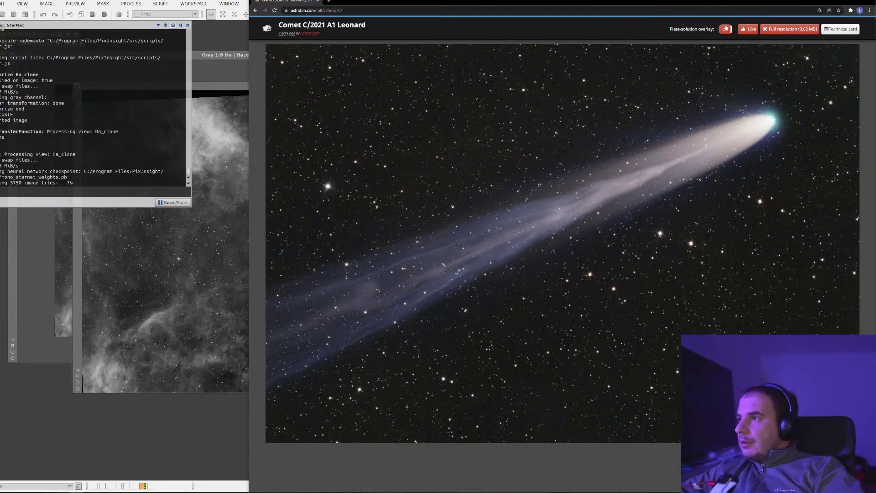
pyautogui.click(672, 179)
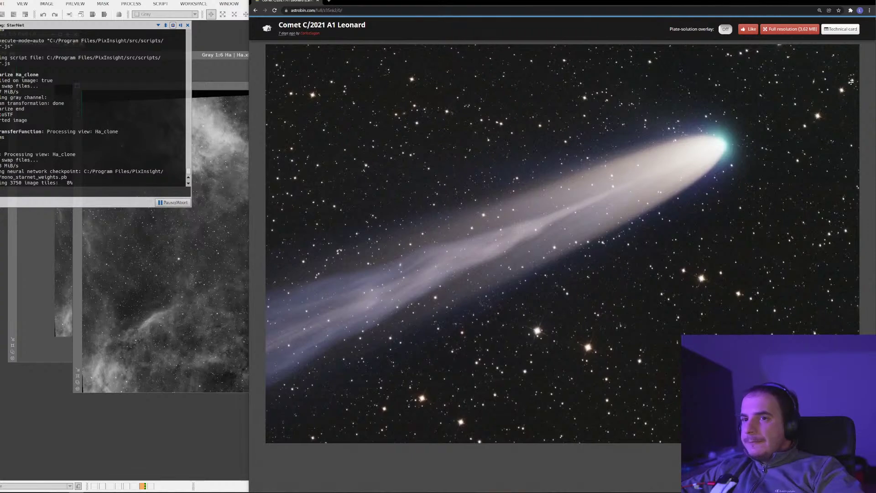
pyautogui.click(840, 75)
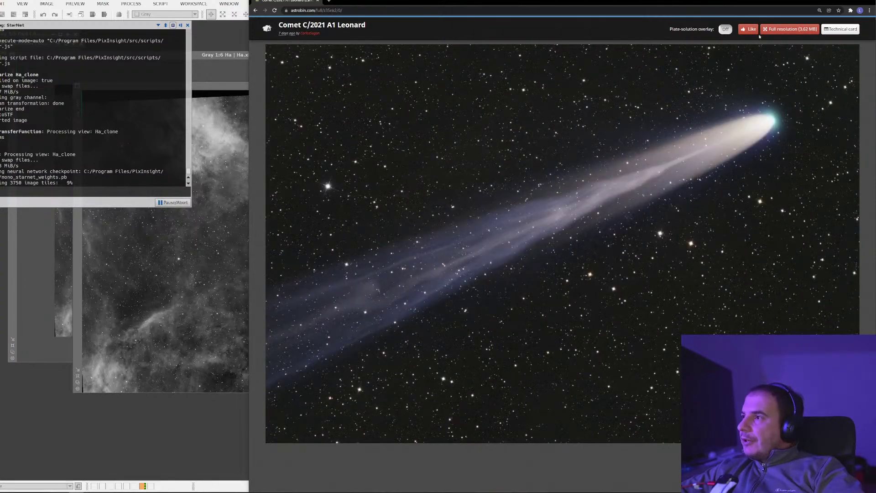
pyautogui.click(831, 31)
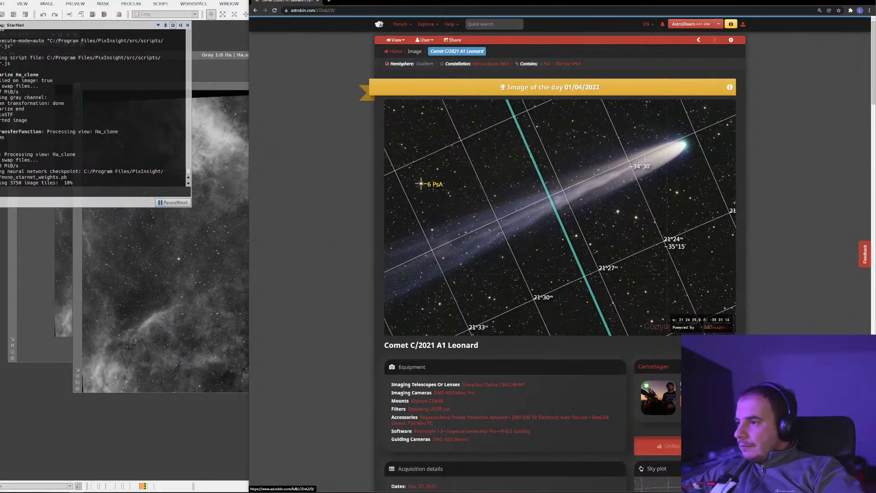
# Step: Review the comet image's equipment and acquisition details
pyautogui.scroll(-2, 643, 292)
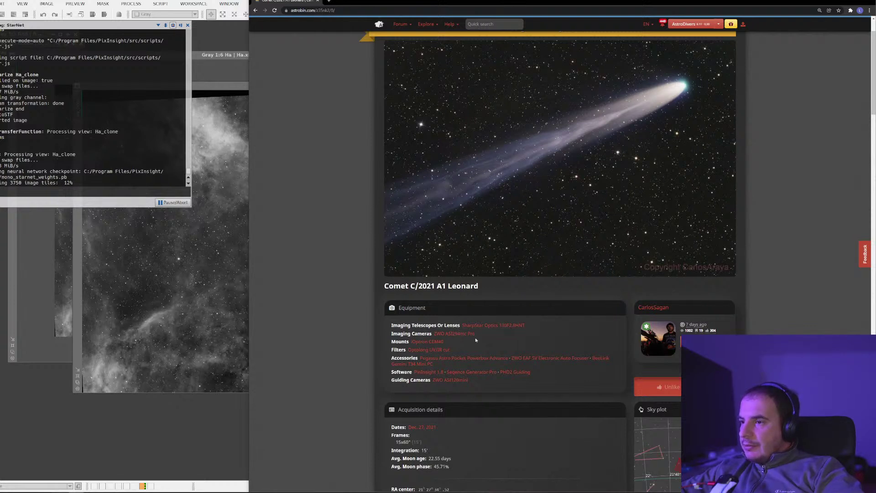
pyautogui.scroll(-3, 535, 377)
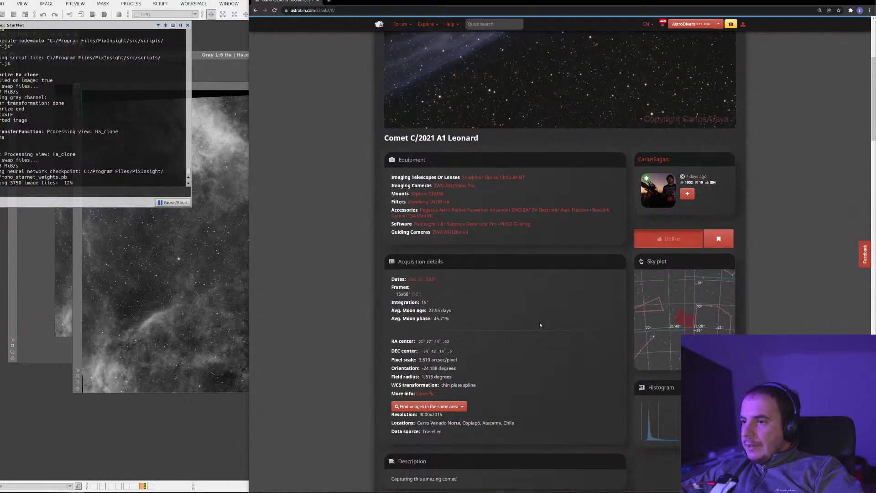
pyautogui.scroll(2, 539, 322)
pyautogui.scroll(2, 538, 329)
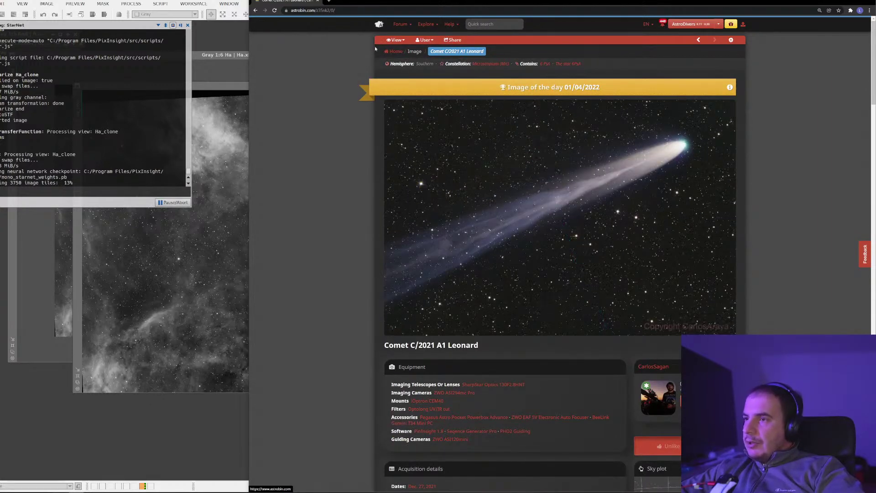
# Step: Return to the AstroBin home page and search for "ngc 6914"
pyautogui.click(384, 29)
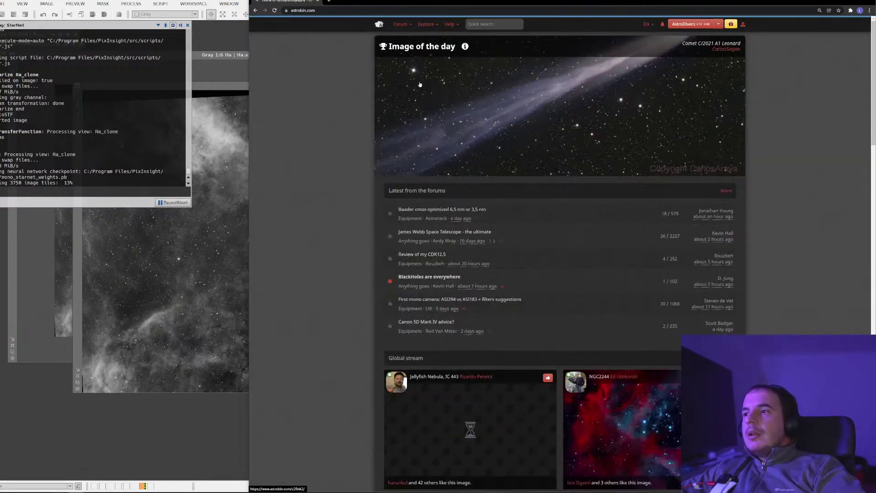
pyautogui.scroll(-6, 514, 187)
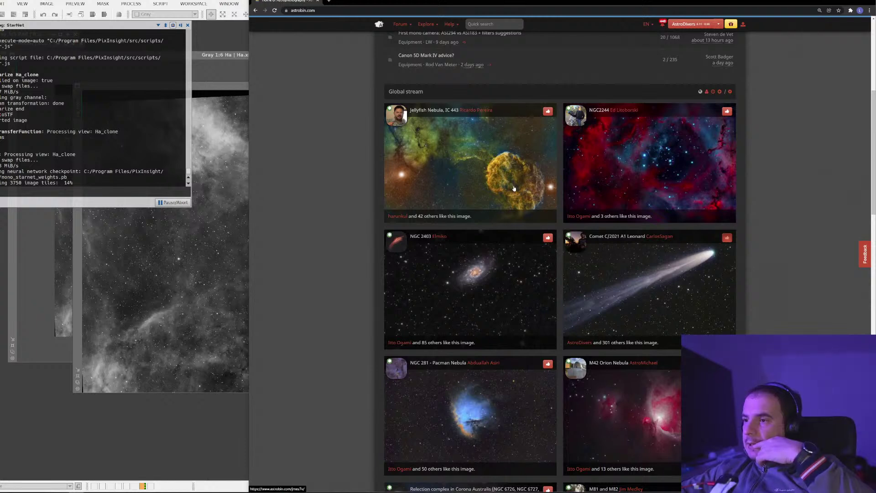
pyautogui.scroll(4, 513, 185)
pyautogui.click(494, 24)
pyautogui.write('ngc 6914')
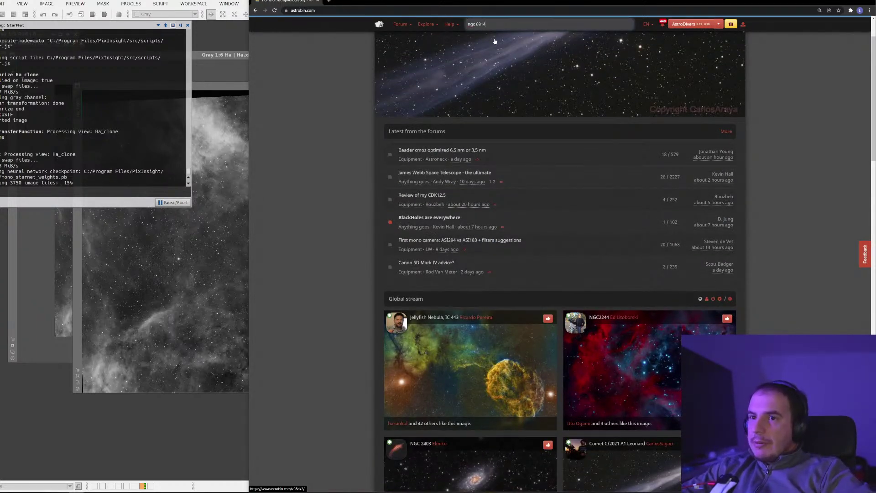
pyautogui.press('Return')
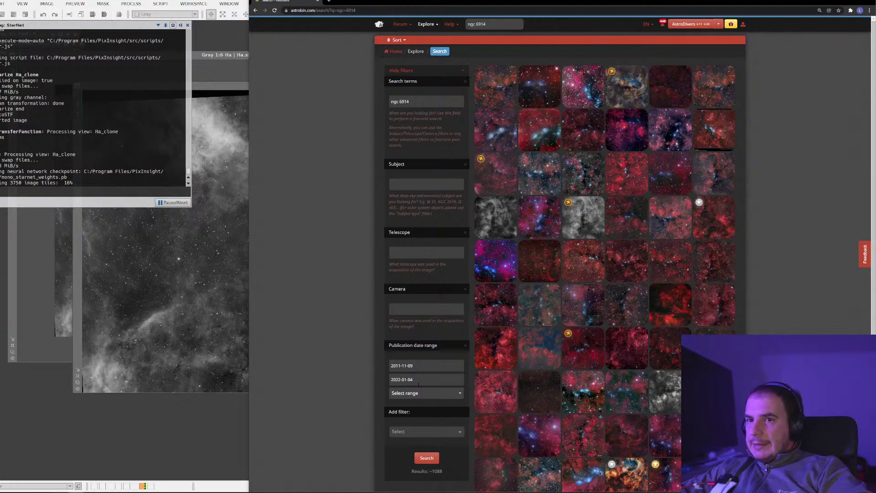
# Step: Add an Award filter set to Image of the Day and rerun the ngc 6914 search
pyautogui.click(434, 394)
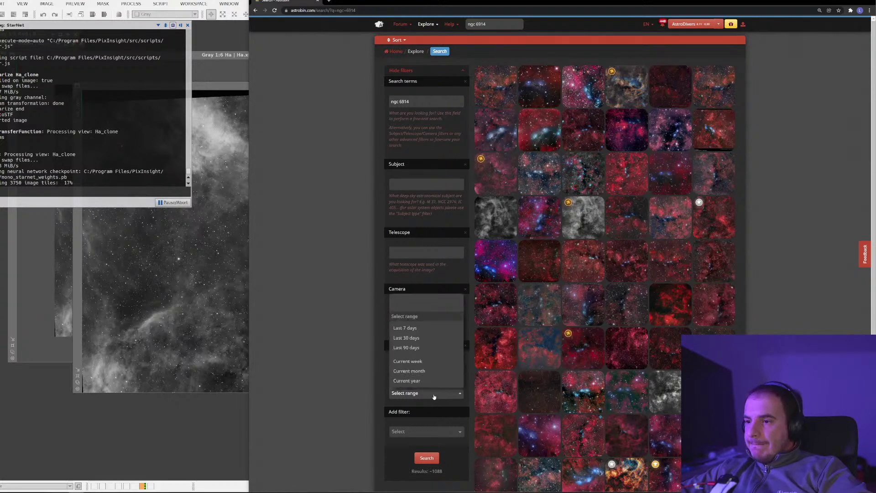
pyautogui.click(425, 431)
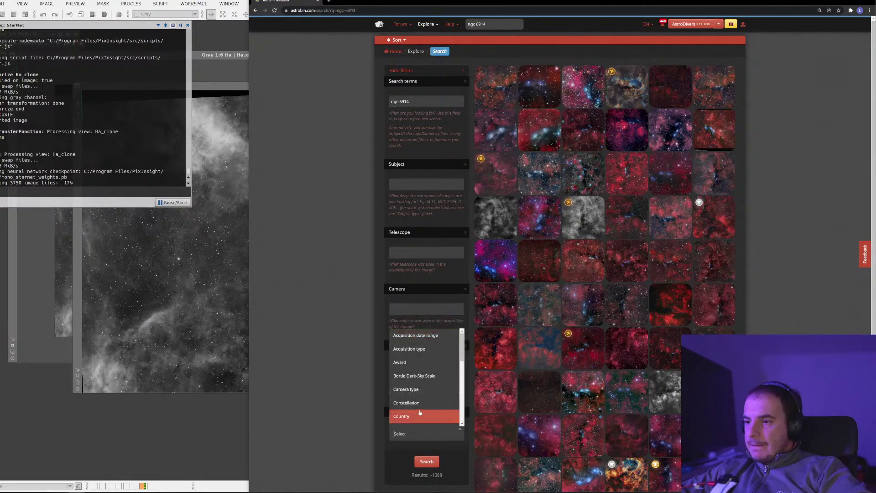
pyautogui.click(438, 354)
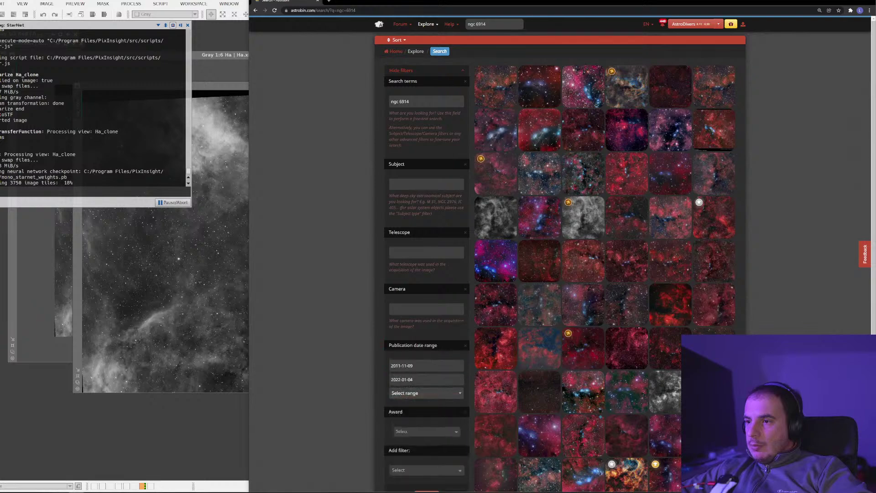
pyautogui.click(424, 431)
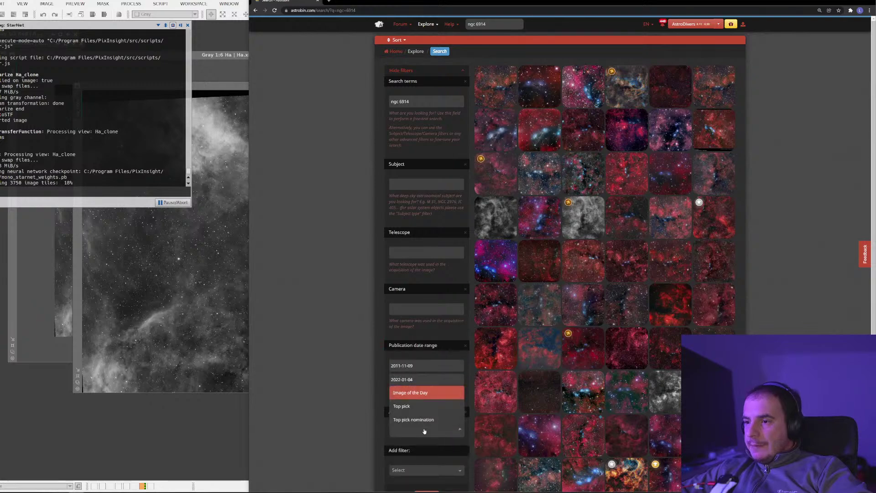
pyautogui.click(427, 392)
pyautogui.scroll(-3, 449, 442)
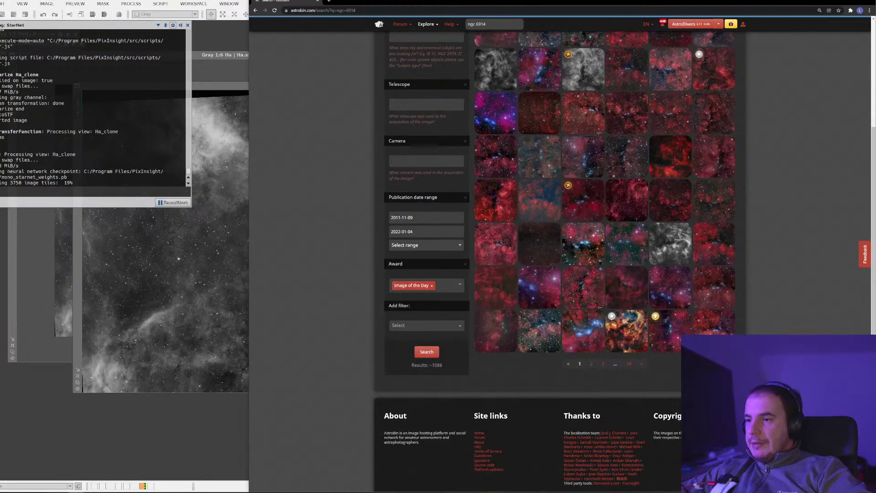
pyautogui.click(428, 353)
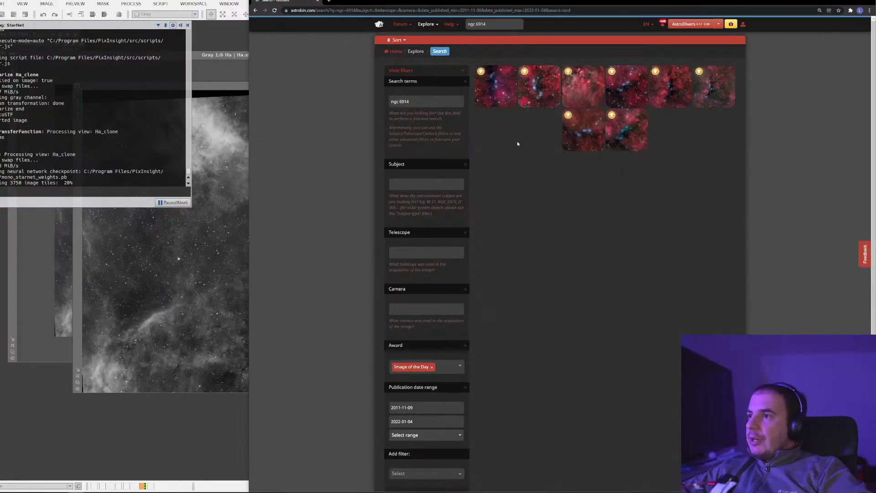
# Step: View the Deep Sky West Remote Observatory image of NGC 6914, then open the NGC6914 image of the day from 08/03/2017
pyautogui.click(523, 103)
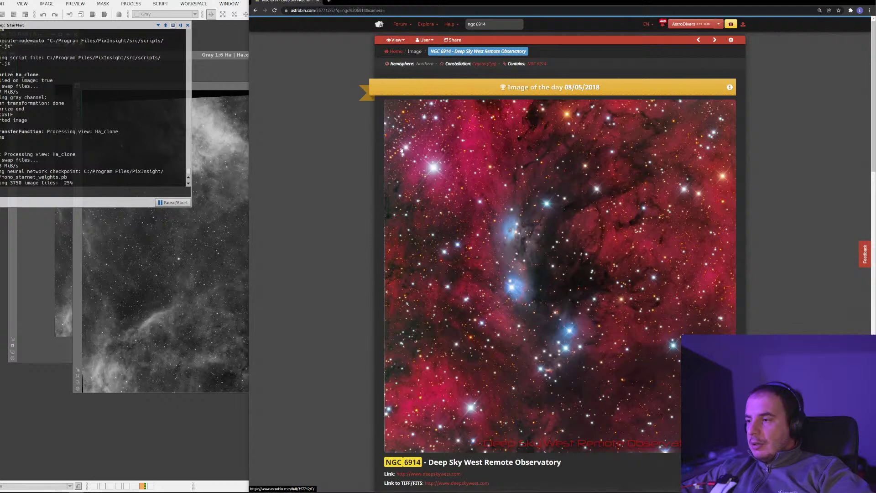
pyautogui.click(255, 10)
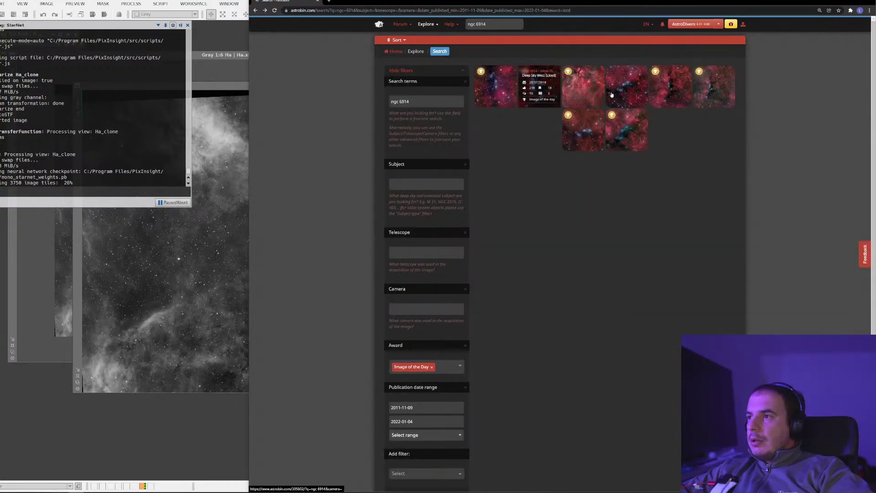
pyautogui.click(616, 96)
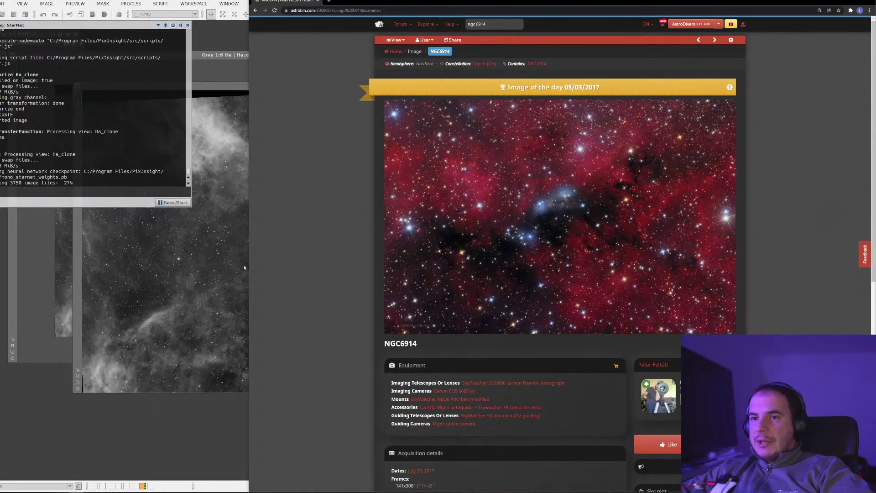
# Step: Move the browser aside so Ha_clone shows next to the NGC6914 image, and review that image's equipment and acquisition details
pyautogui.moveTo(464, 0); pyautogui.dragTo(670, 155)
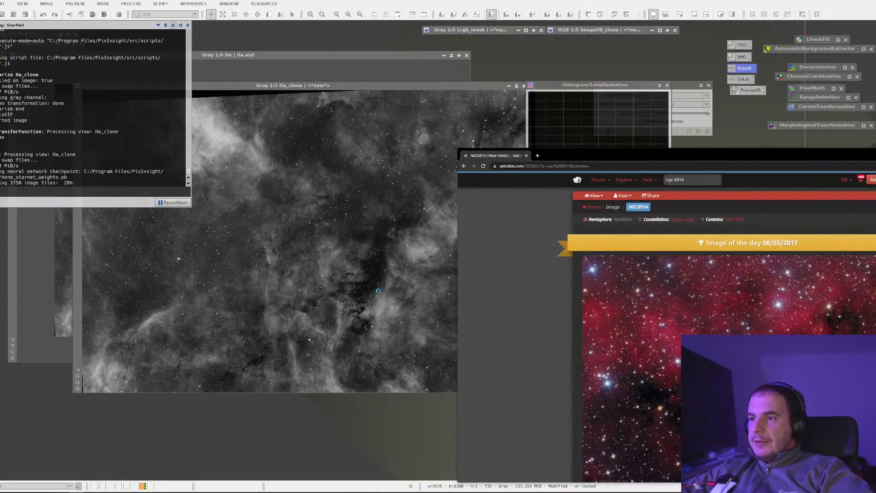
pyautogui.moveTo(629, 155); pyautogui.dragTo(875, 108)
pyautogui.click(197, 112)
pyautogui.moveTo(612, 239)
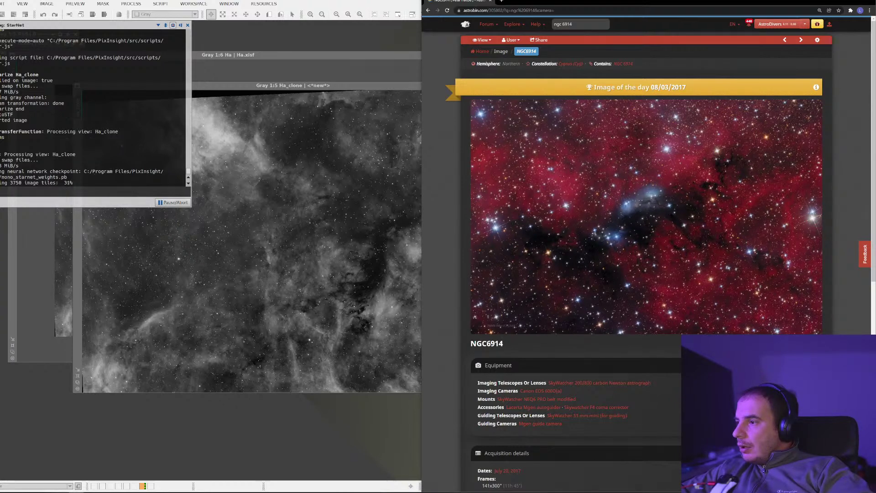
pyautogui.scroll(-4, 646, 260)
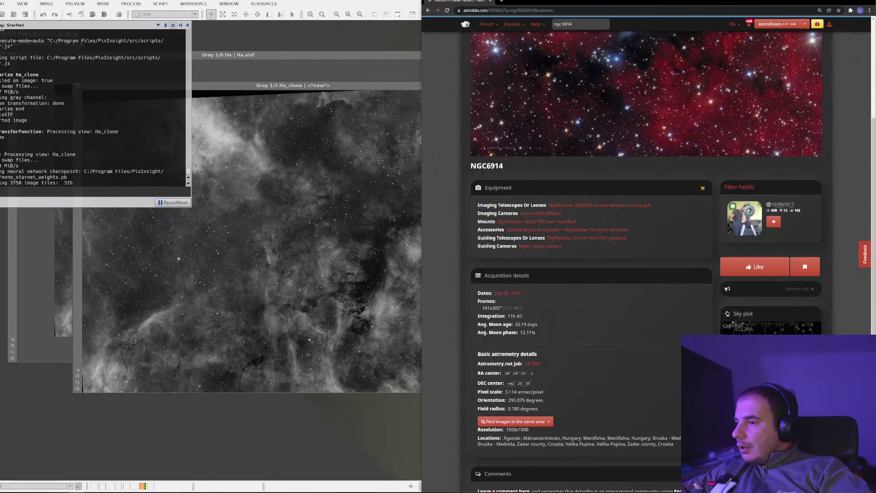
pyautogui.scroll(3, 671, 290)
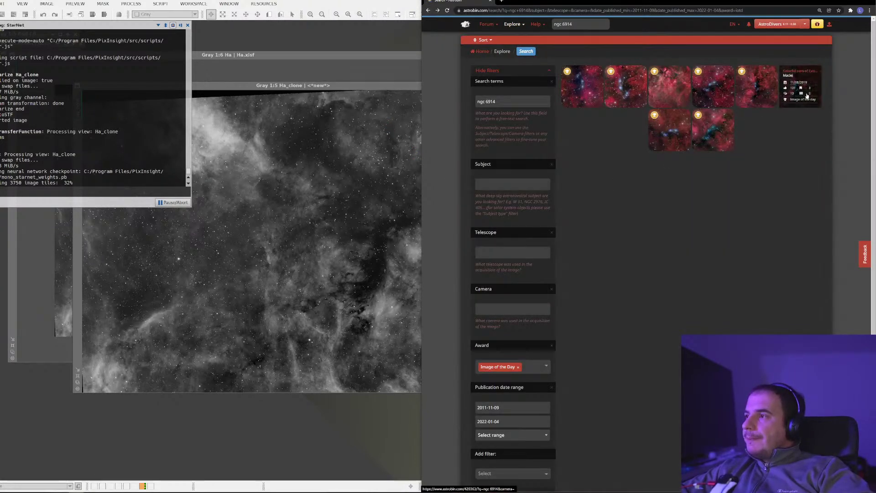
# Step: Open the search result "NGC 6914 - A bit of Cyan in a Sea of Red" and review its image, equipment and acquisition details
pyautogui.click(713, 130)
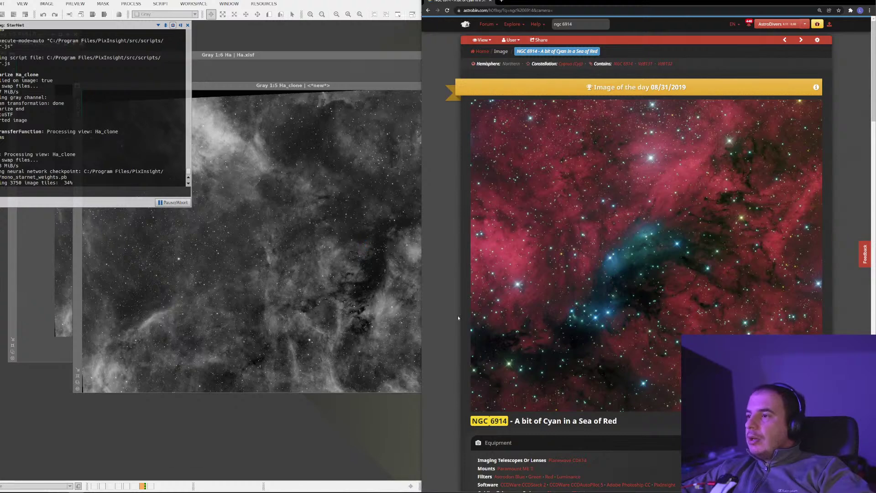
pyautogui.moveTo(639, 228)
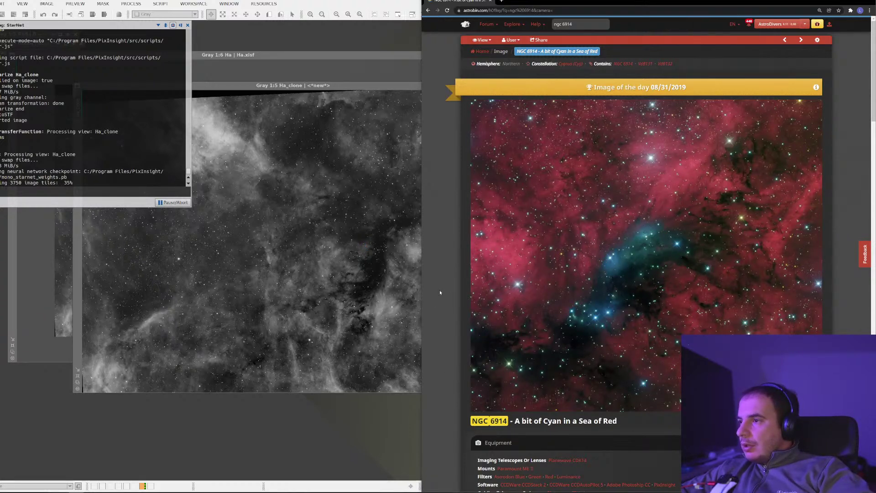
pyautogui.scroll(-2, 440, 290)
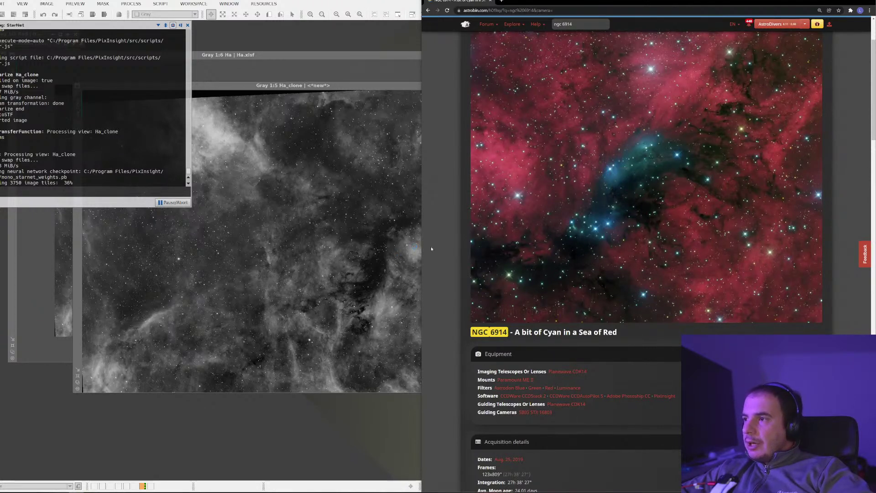
pyautogui.scroll(-3, 431, 246)
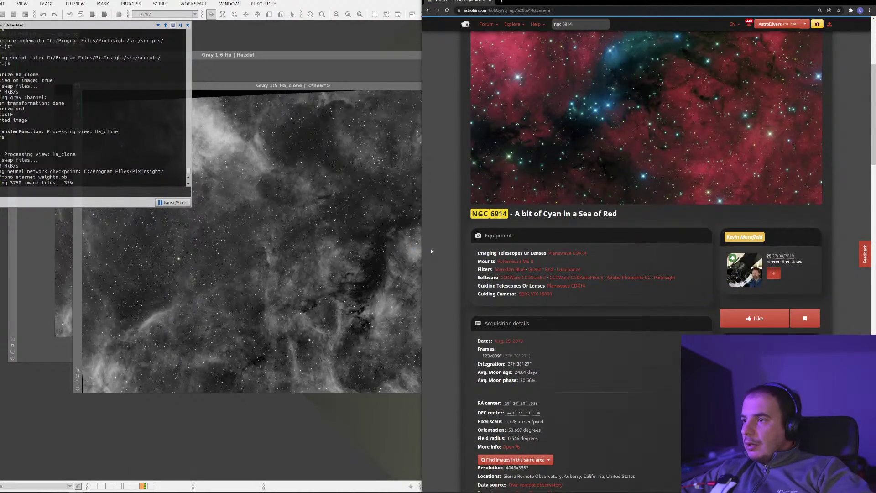
pyautogui.scroll(5, 432, 251)
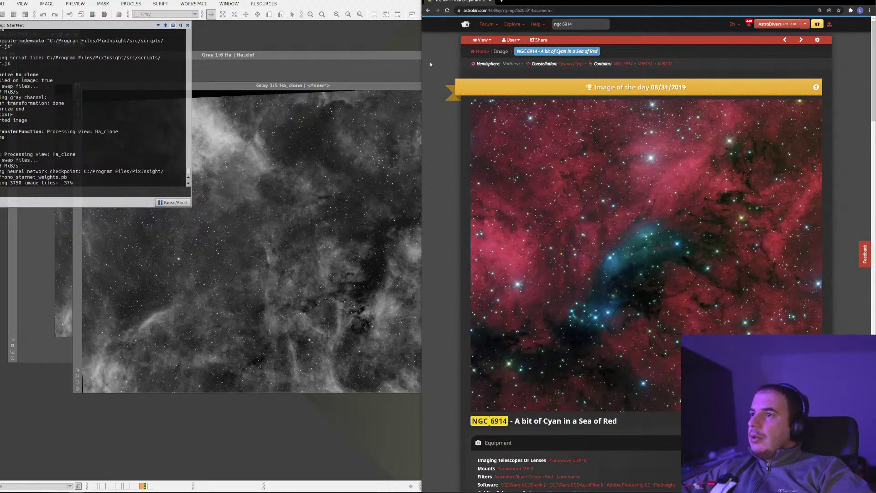
# Step: Go back to the results, reopen the Deep Sky West Remote Observatory image and review its equipment and acquisition details
pyautogui.click(428, 10)
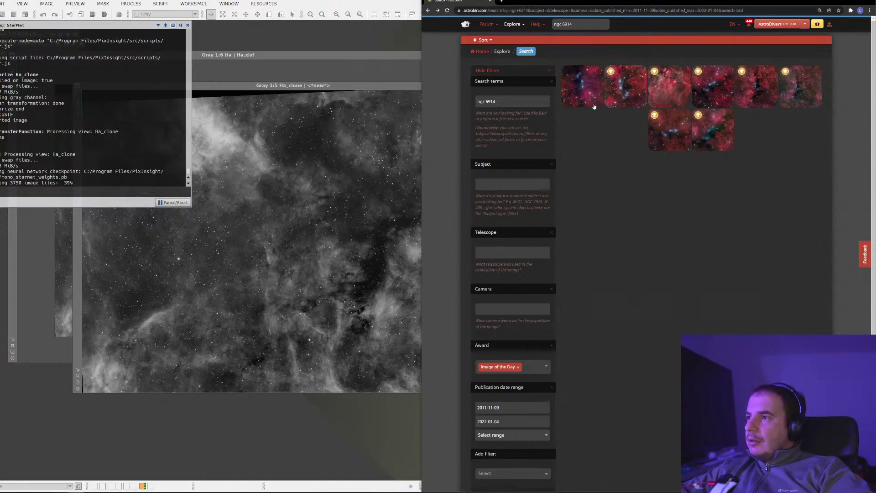
pyautogui.click(625, 87)
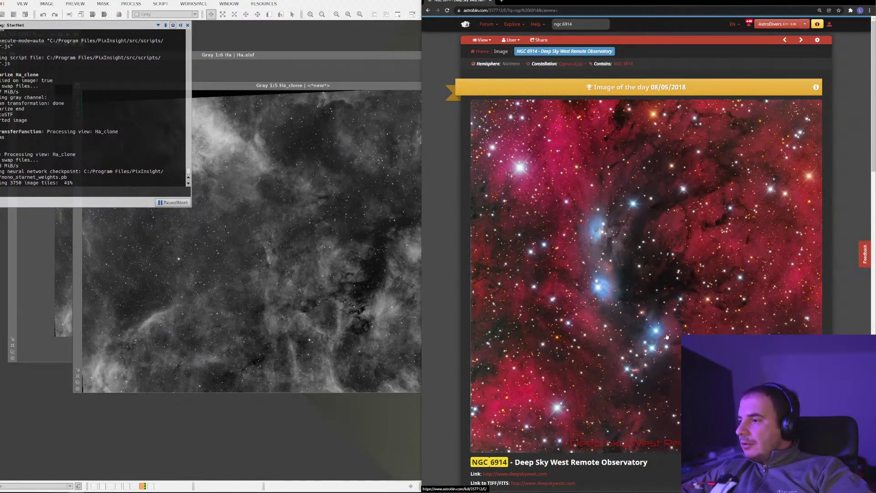
pyautogui.scroll(-4, 666, 337)
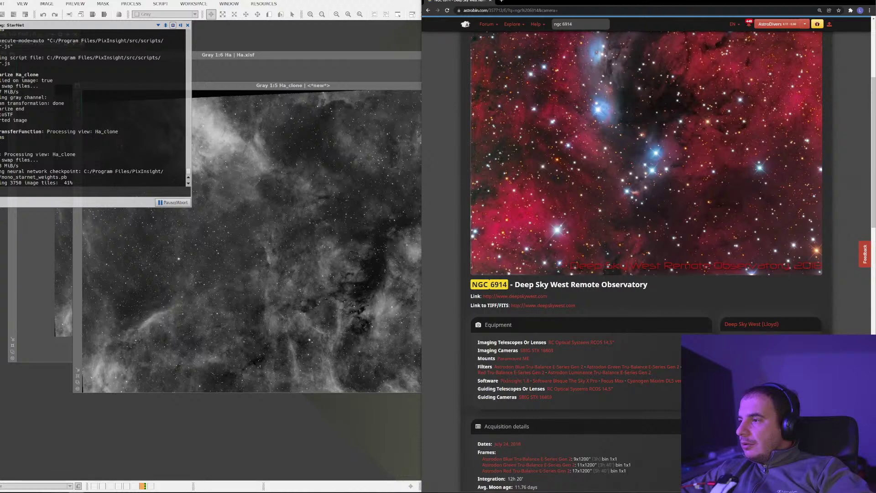
pyautogui.scroll(3, 623, 333)
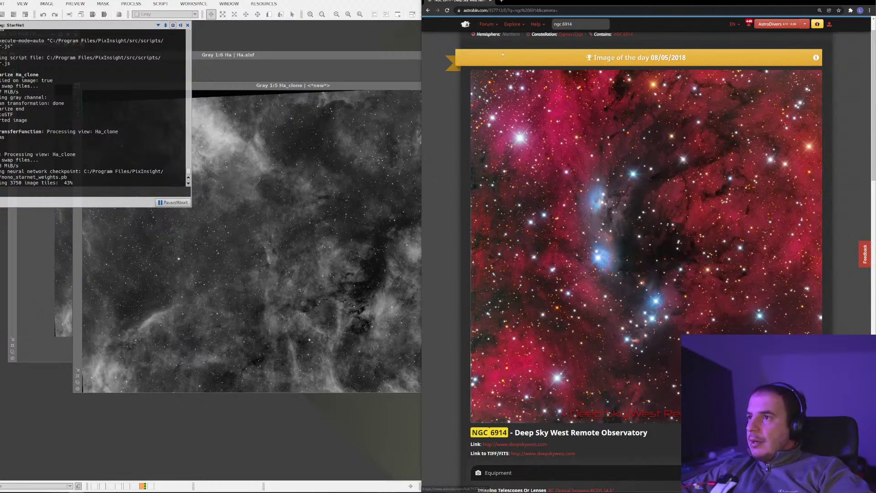
# Step: Go back to the ngc 6914 results and search again with the award filter changed from Image of the Day to Top pick
pyautogui.click(428, 11)
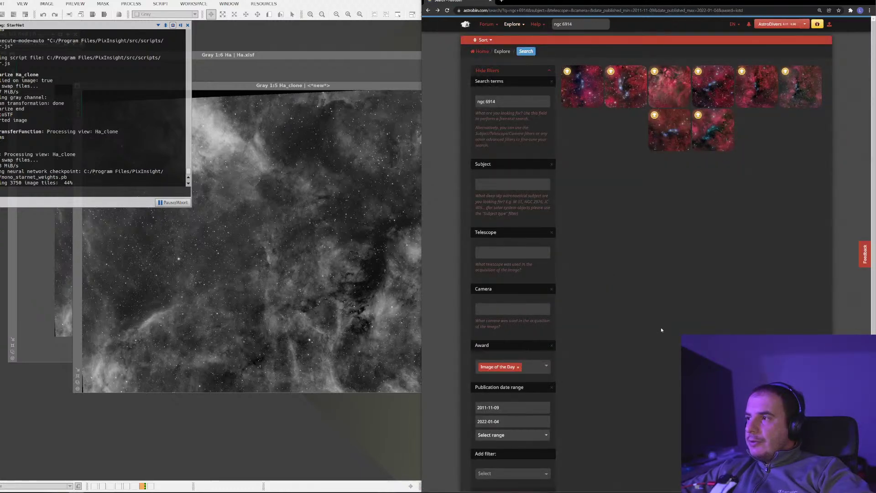
pyautogui.scroll(-3, 553, 346)
pyautogui.click(532, 249)
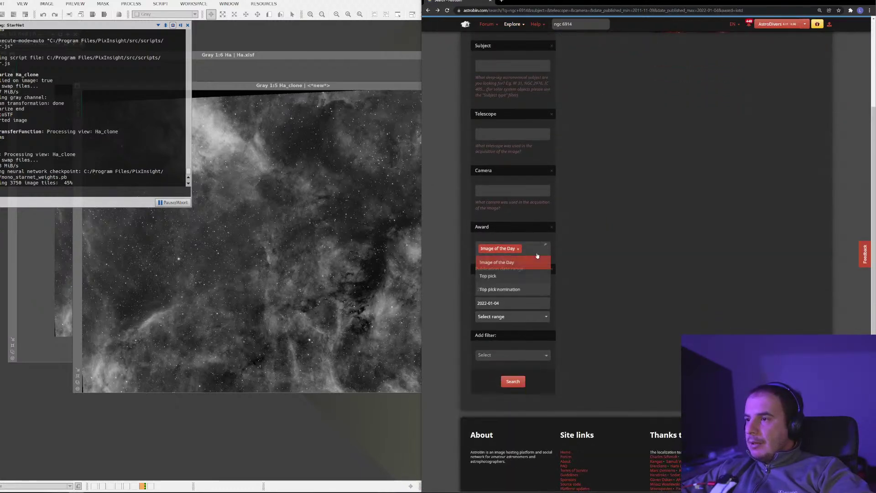
pyautogui.click(520, 276)
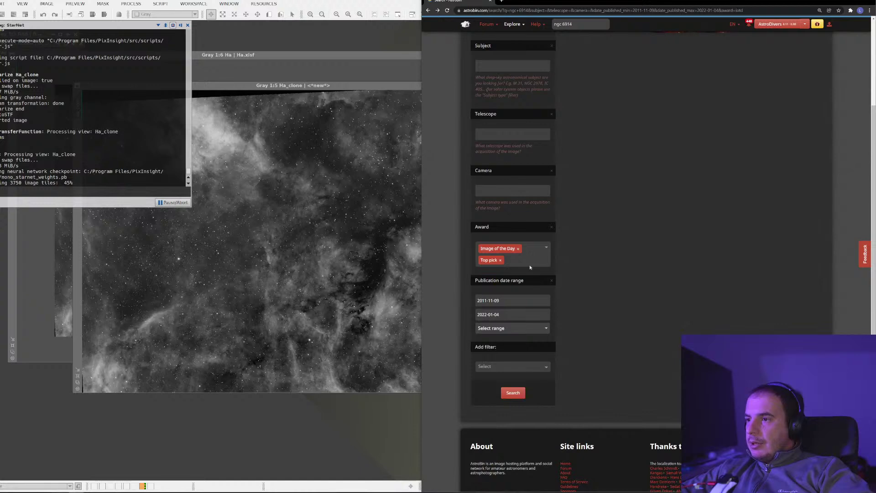
pyautogui.click(518, 249)
pyautogui.click(524, 384)
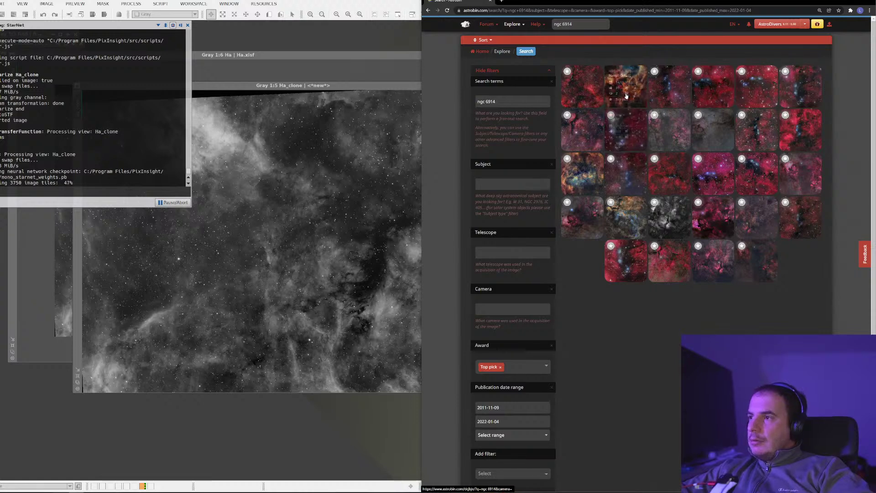
# Step: Open the NGC 6914 SHO image, inspect it at full size and zoomed in, and review its acquisition details
pyautogui.click(614, 129)
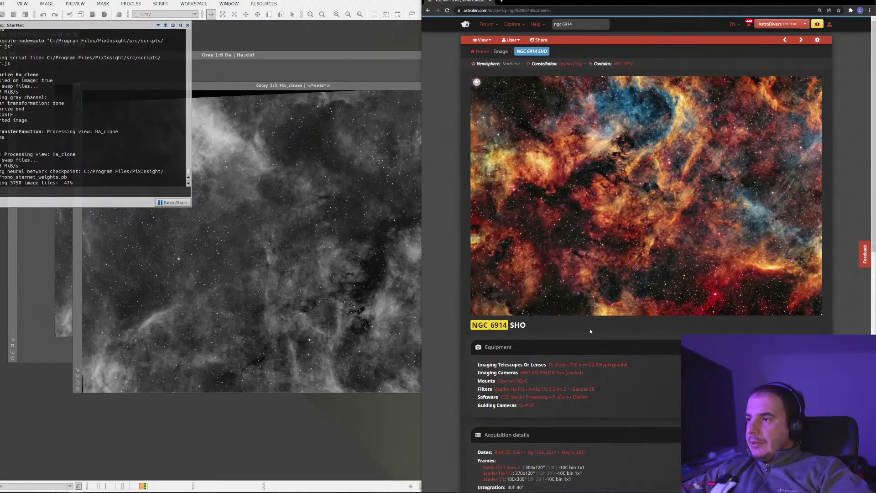
pyautogui.moveTo(600, 184)
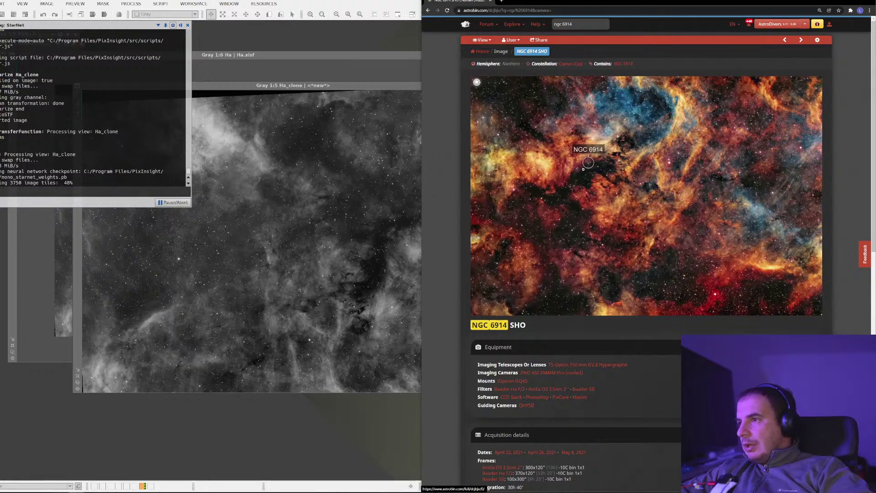
pyautogui.click(595, 164)
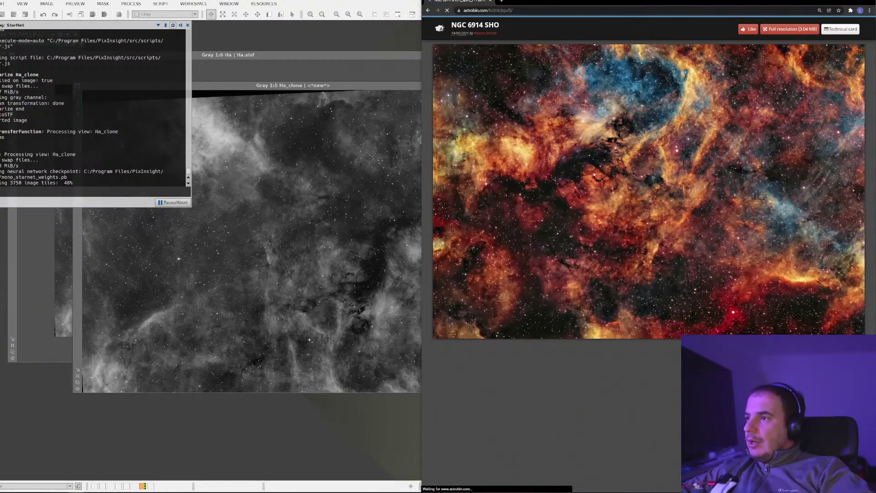
pyautogui.click(580, 161)
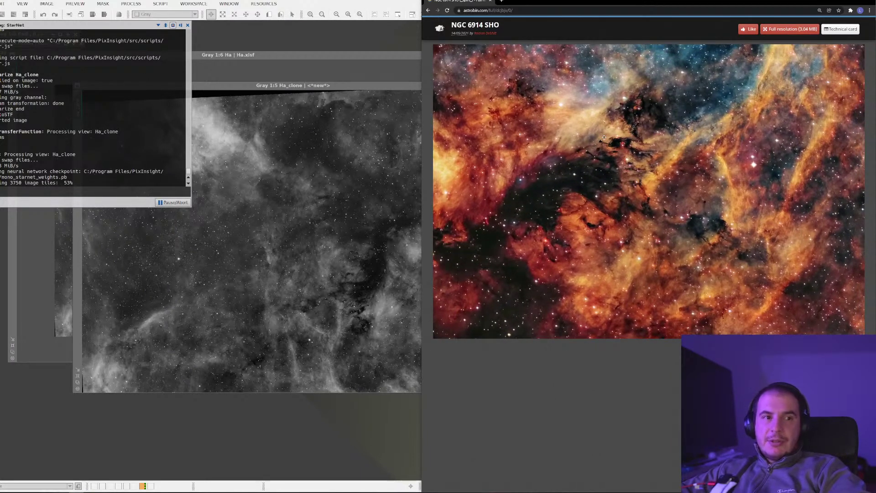
pyautogui.click(651, 184)
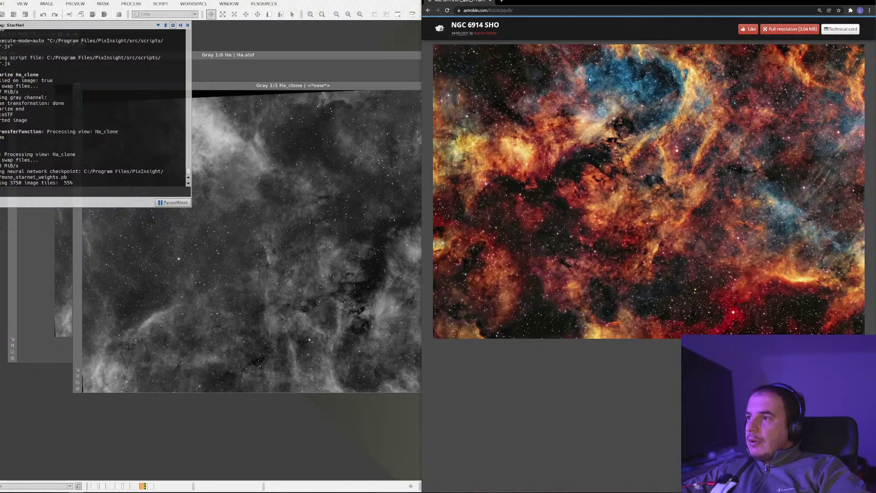
pyautogui.click(614, 77)
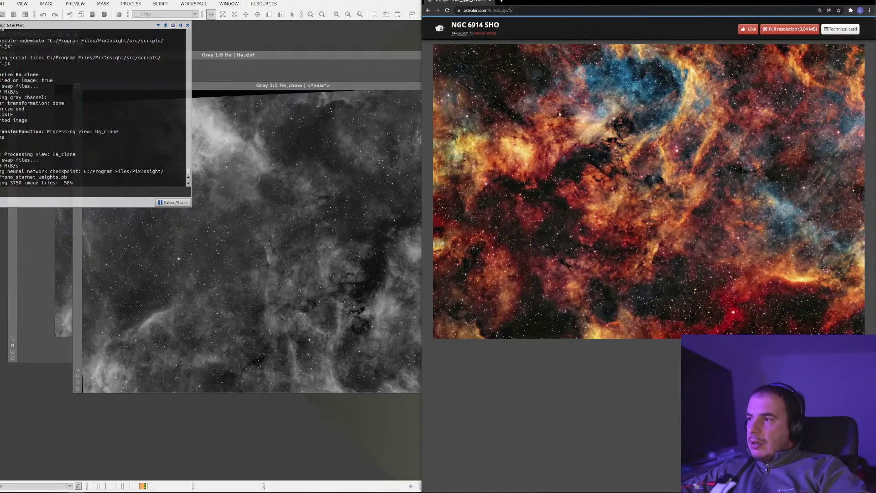
pyautogui.click(429, 11)
pyautogui.scroll(-5, 606, 230)
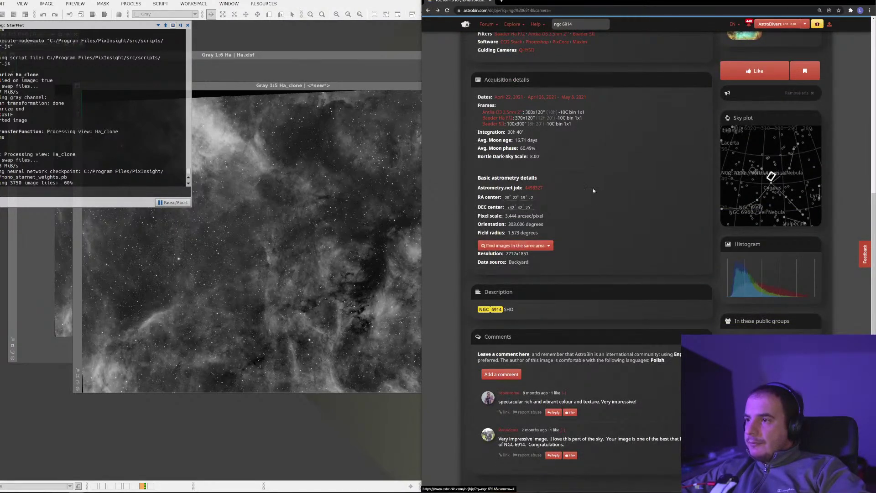
# Step: Return to the results, view the Gamma Cygni Nebula and Crescent Nebula image, and go back to the results
pyautogui.click(431, 10)
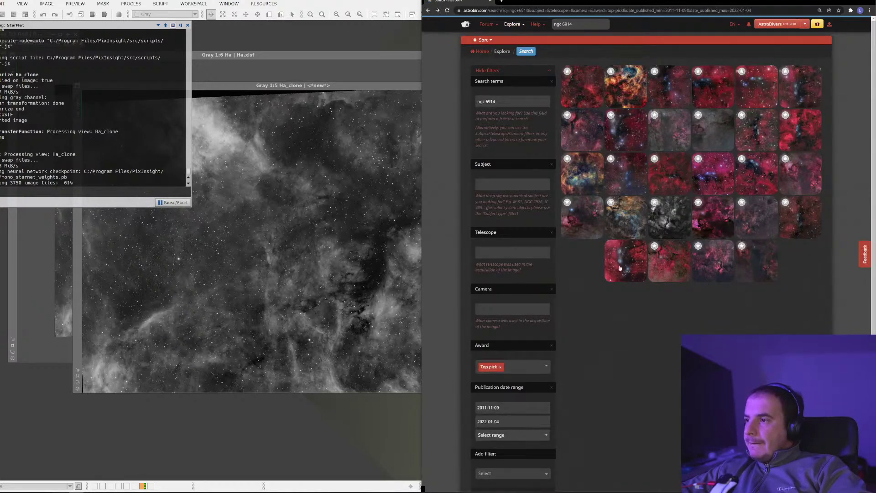
pyautogui.click(629, 219)
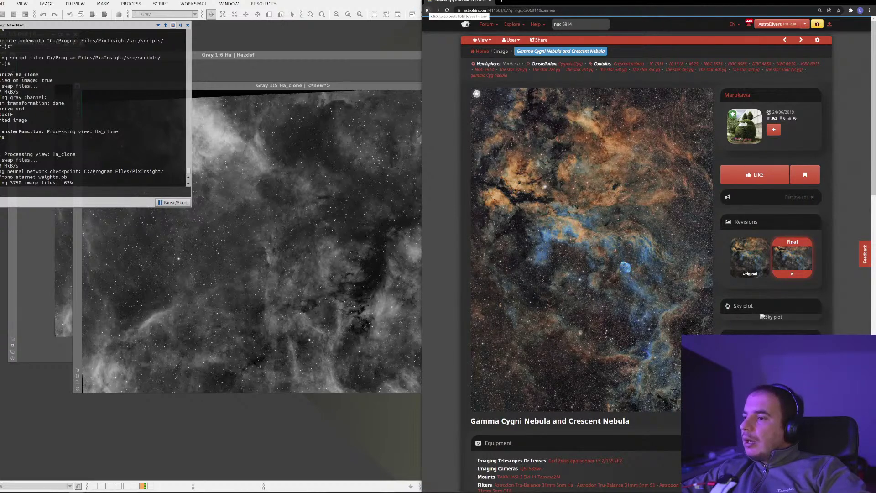
pyautogui.click(428, 10)
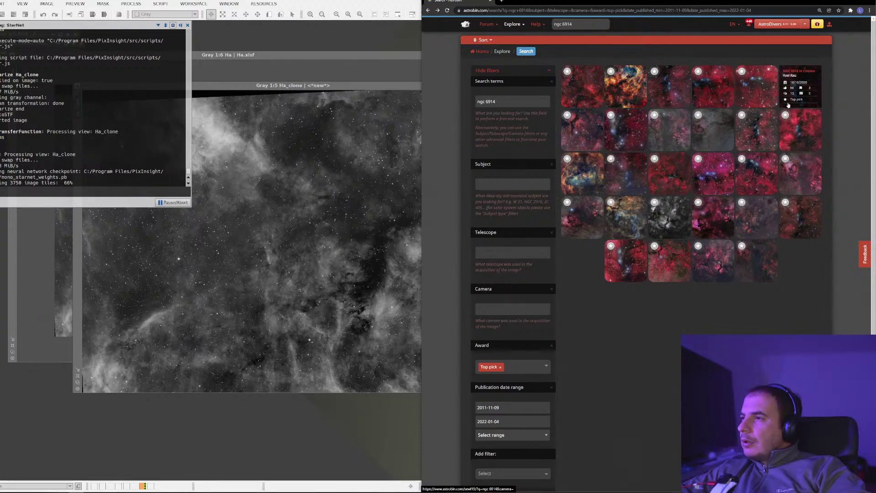
# Step: Open the close-up "ngc 6914" top pick from 28/07/2020, review its equipment and acquisition details, and return to the results
pyautogui.click(608, 229)
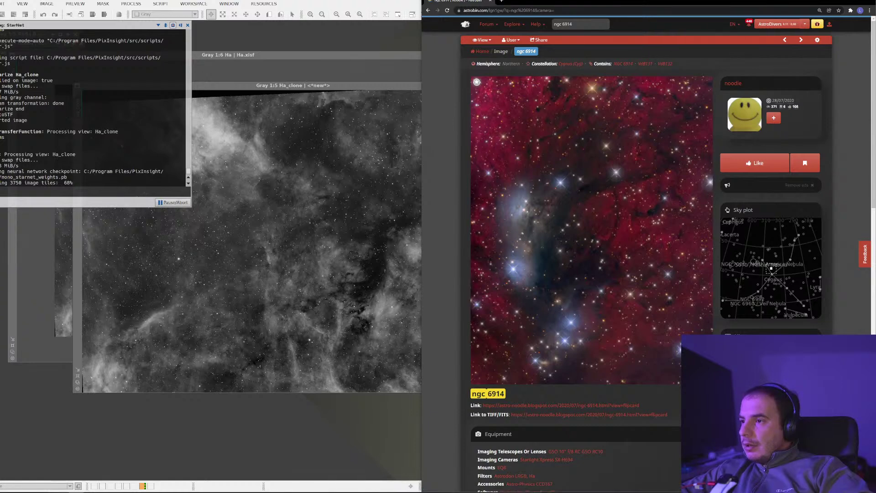
pyautogui.scroll(-1, 668, 255)
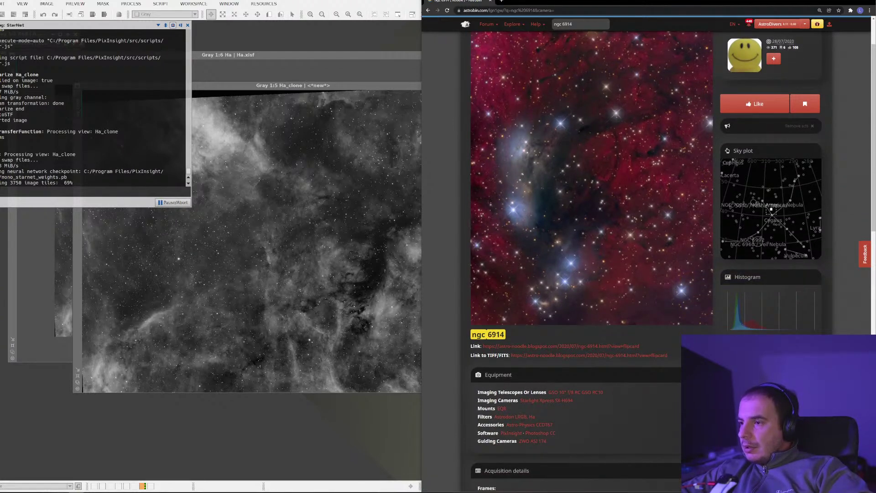
pyautogui.scroll(-2, 648, 255)
pyautogui.scroll(3, 593, 205)
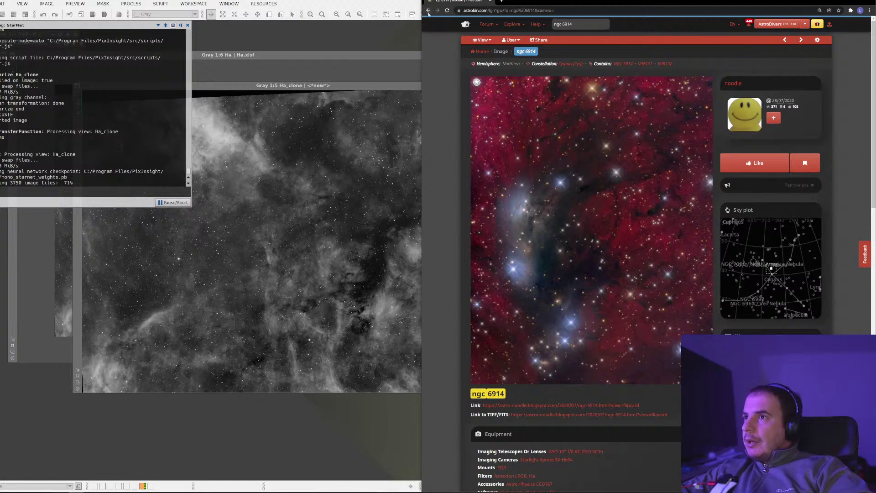
pyautogui.click(466, 24)
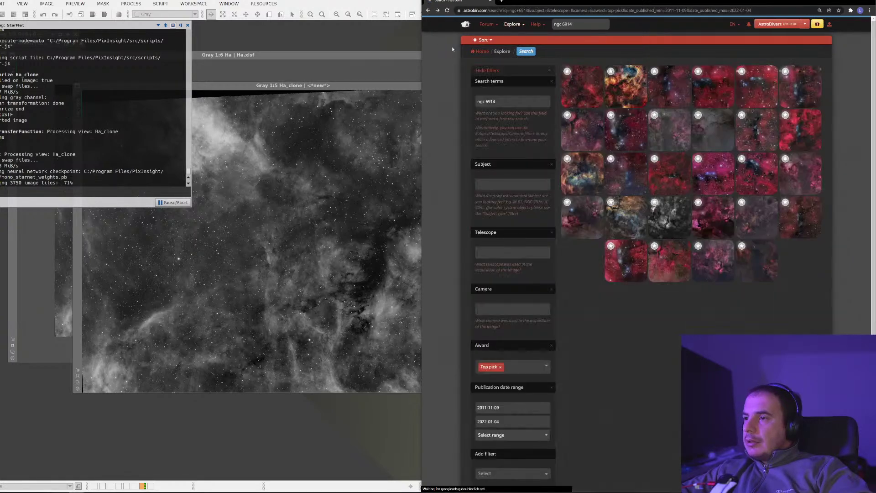
# Step: View the wide-field NGC 6914 image with its NGC 6910 and IC 1311 annotations, and return to the results
pyautogui.click(592, 95)
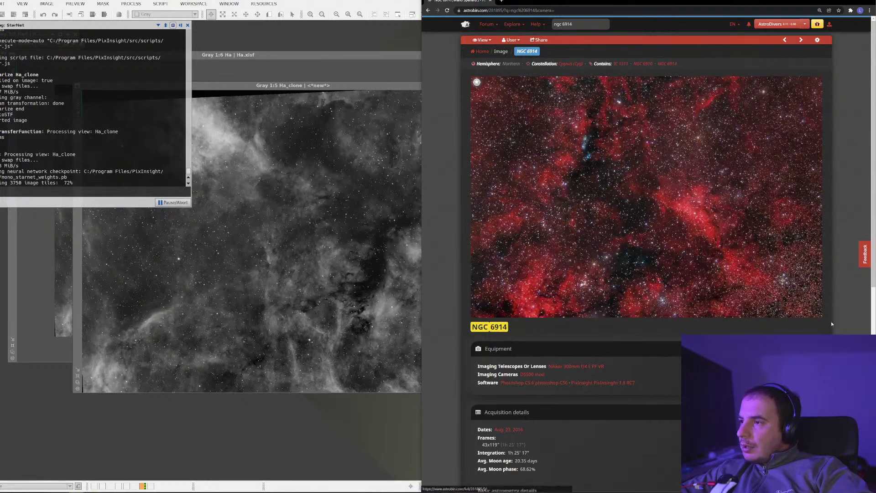
pyautogui.click(642, 289)
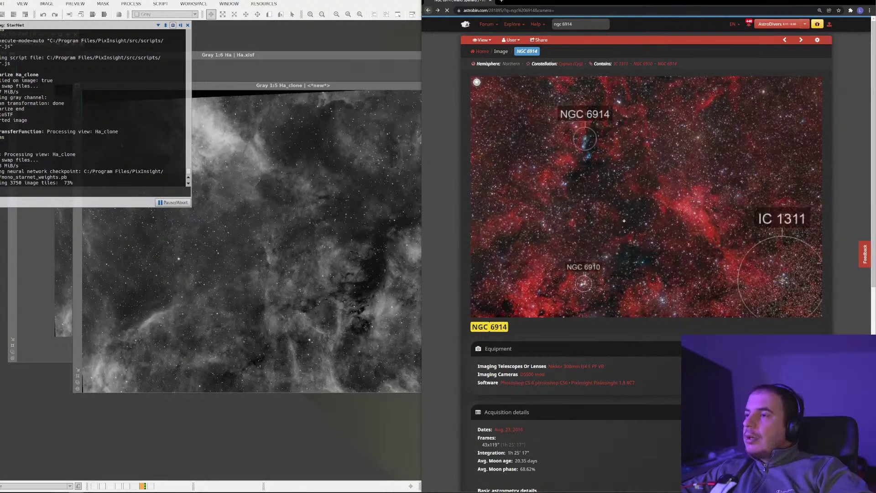
pyautogui.hotkey('alt', 'Left')
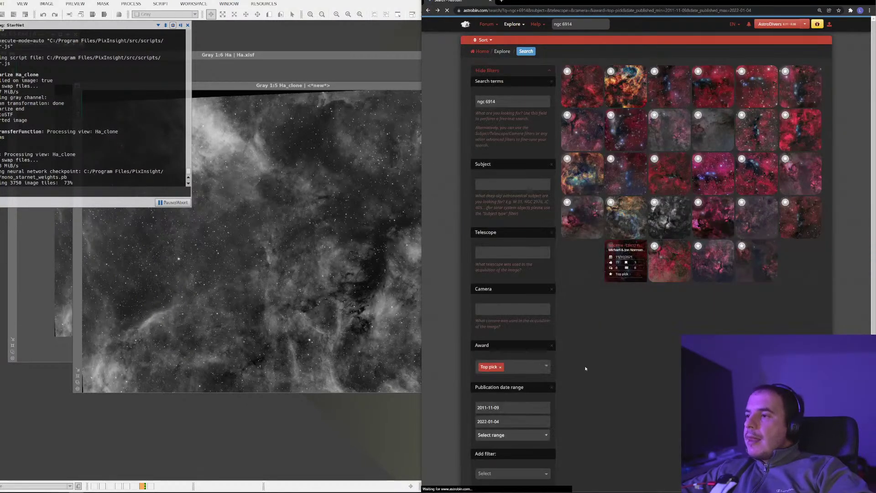
# Step: Search again with the award filter set to Image of the Day and reopen the Deep Sky West Remote Observatory image
pyautogui.click(501, 367)
pyautogui.click(513, 368)
pyautogui.click(534, 378)
pyautogui.scroll(-1, 619, 355)
pyautogui.scroll(-3, 619, 354)
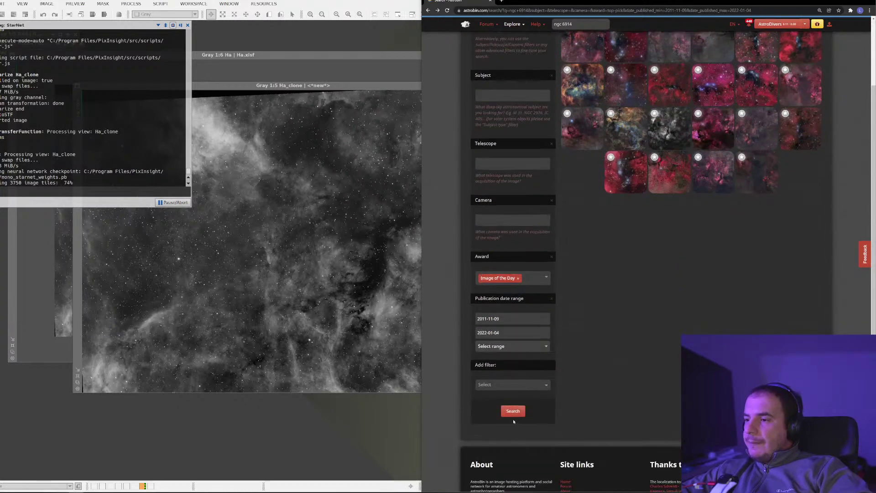
pyautogui.press('Return')
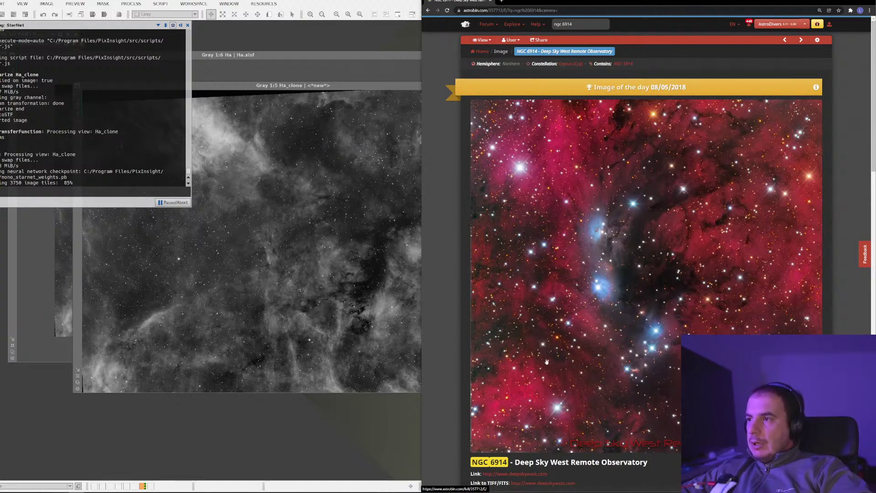
# Step: Review the equipment and acquisition details of the Deep Sky West Remote Observatory image against the picture itself
pyautogui.scroll(-3, 550, 356)
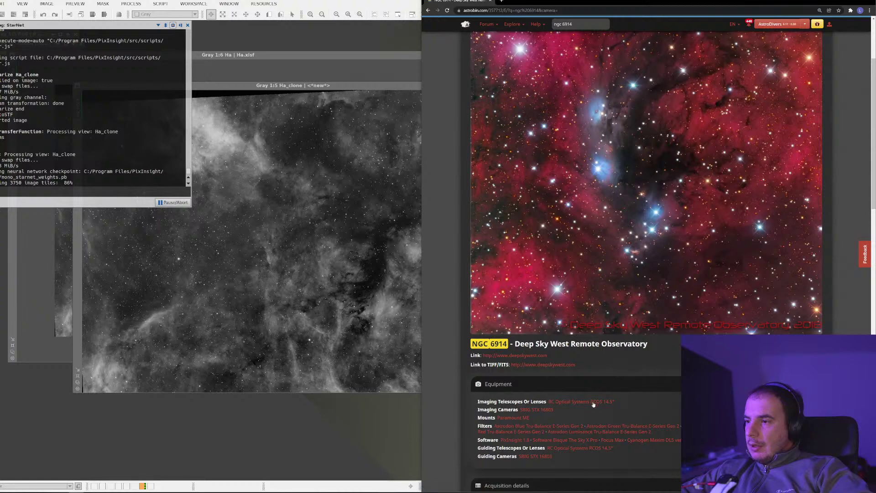
pyautogui.scroll(-5, 593, 404)
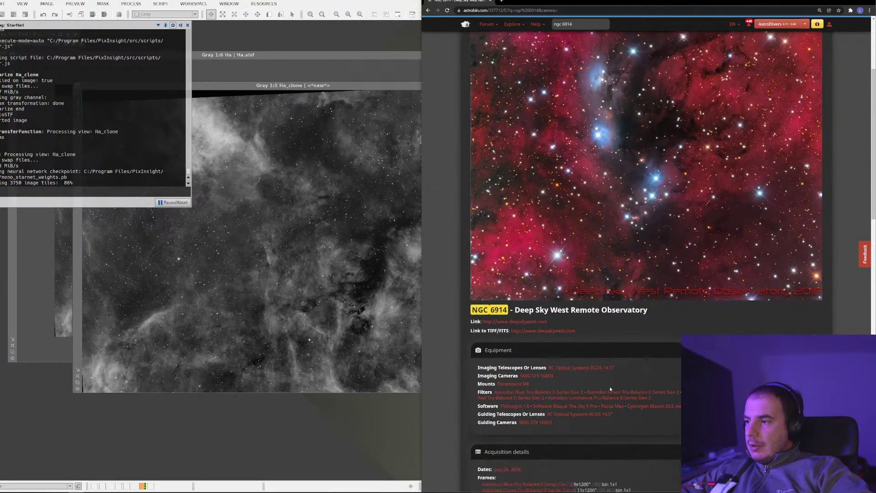
pyautogui.click(750, 326)
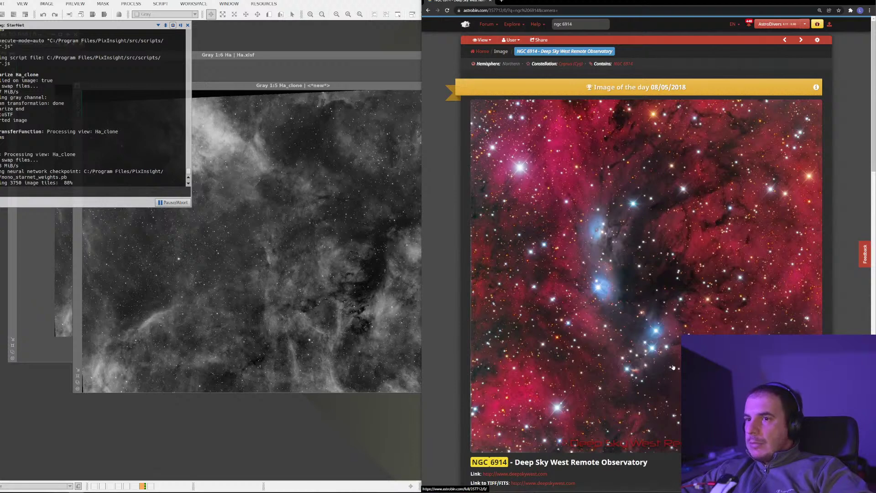
pyautogui.scroll(-2, 662, 383)
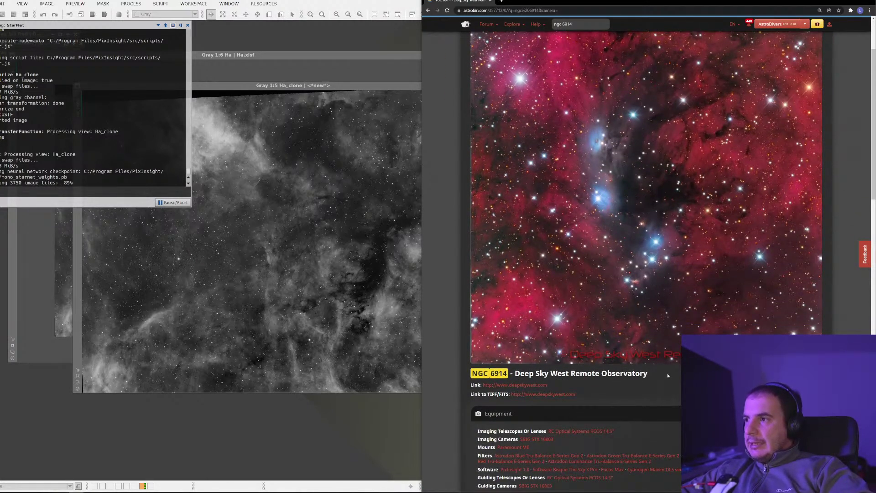
pyautogui.scroll(-4, 667, 371)
pyautogui.scroll(-1, 646, 260)
pyautogui.click(792, 342)
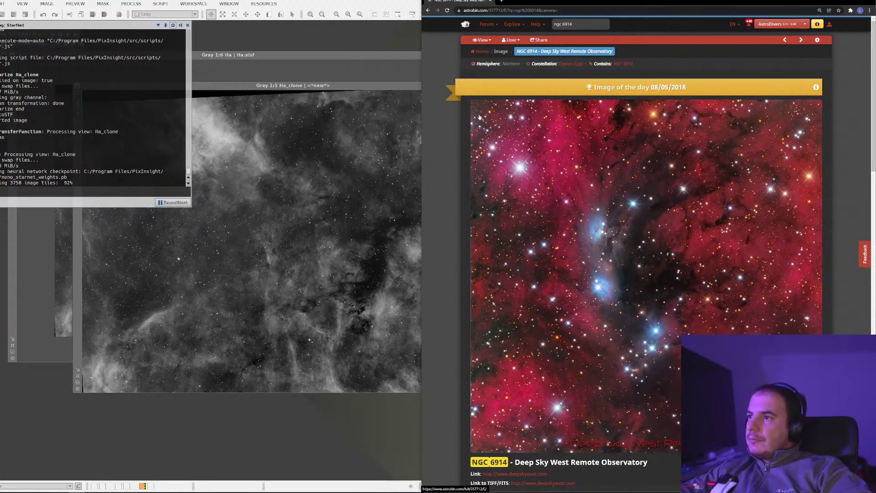
# Step: Go to the AstroBin home page and browse the recent images in the global stream
pyautogui.click(485, 52)
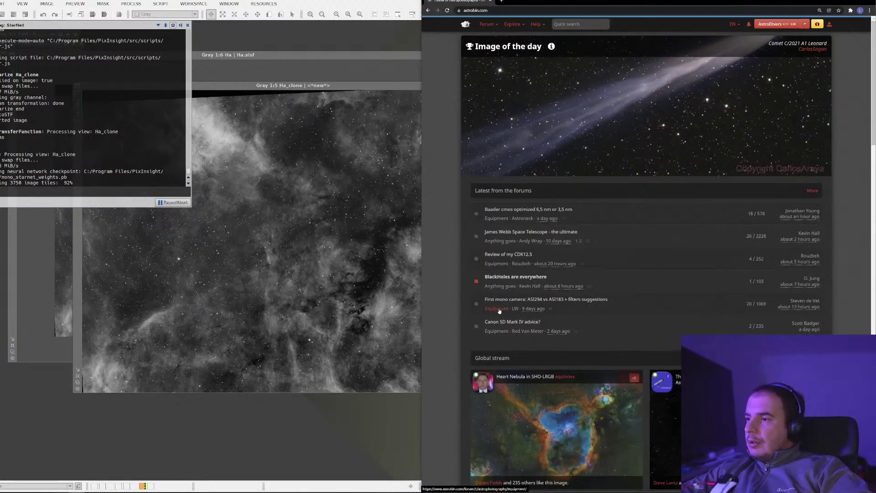
pyautogui.scroll(-5, 530, 280)
pyautogui.scroll(-5, 531, 275)
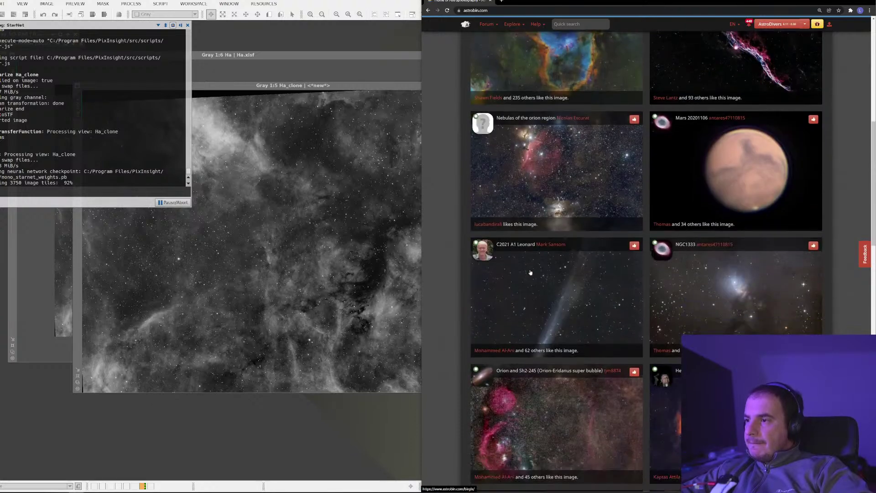
pyautogui.scroll(-1, 531, 278)
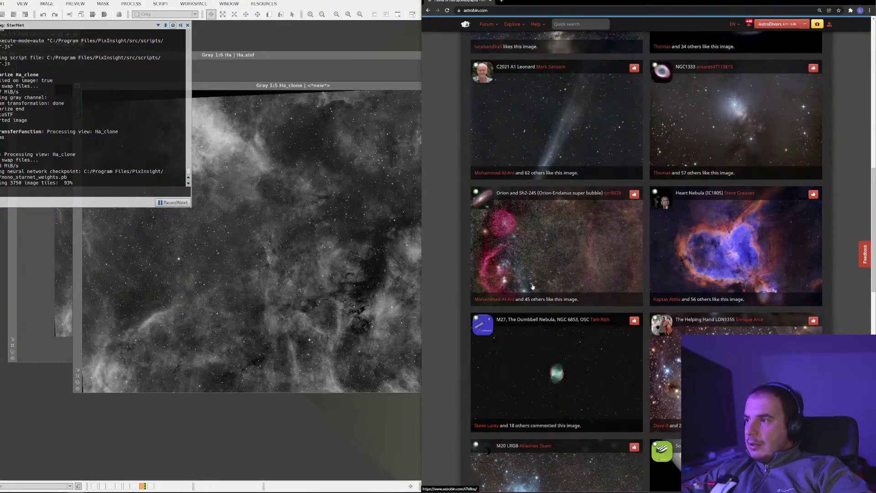
pyautogui.scroll(-3, 534, 283)
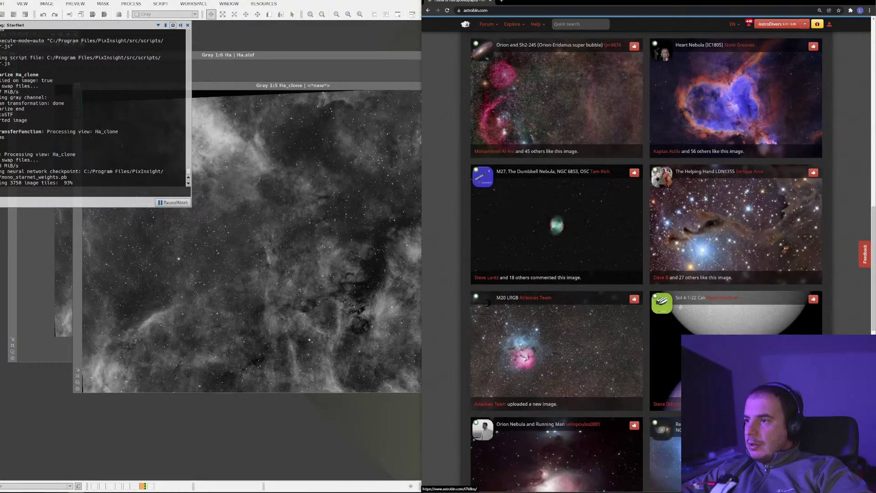
# Step: Open The Helping Hand LDN1355 image, review its equipment and acquisition details, and minimize the browser to return to PixInsight
pyautogui.click(718, 222)
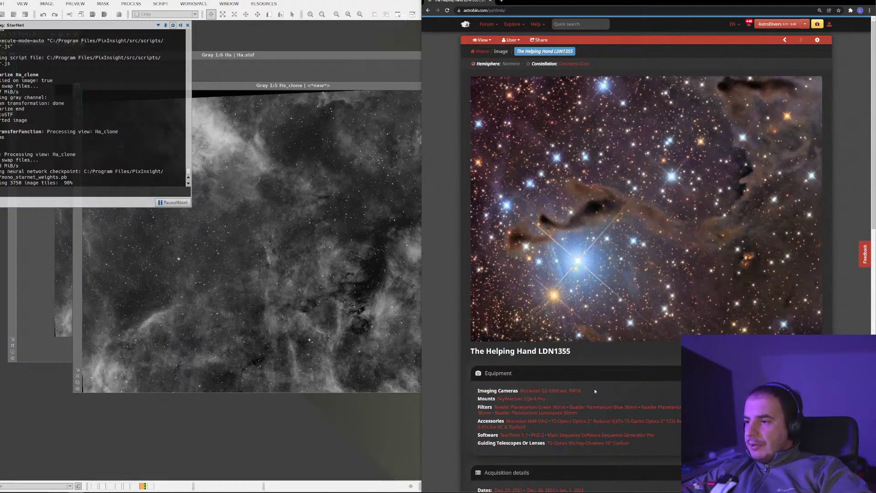
pyautogui.scroll(-2, 588, 388)
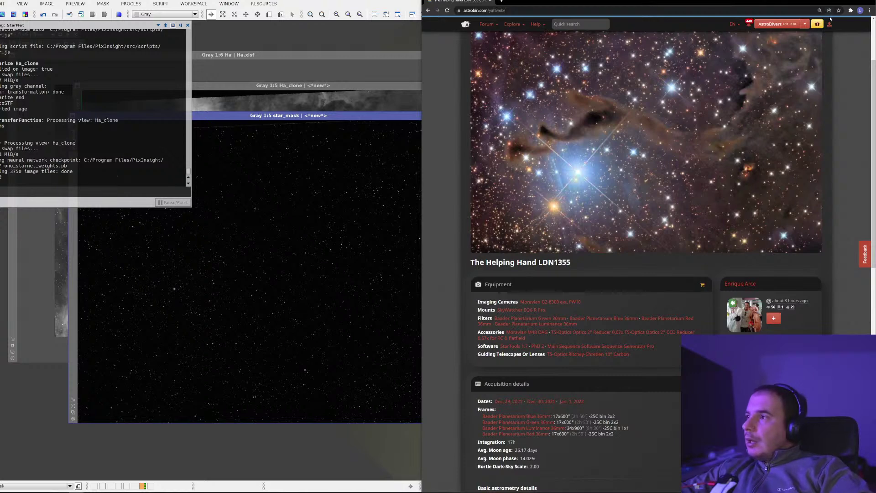
pyautogui.click(840, 2)
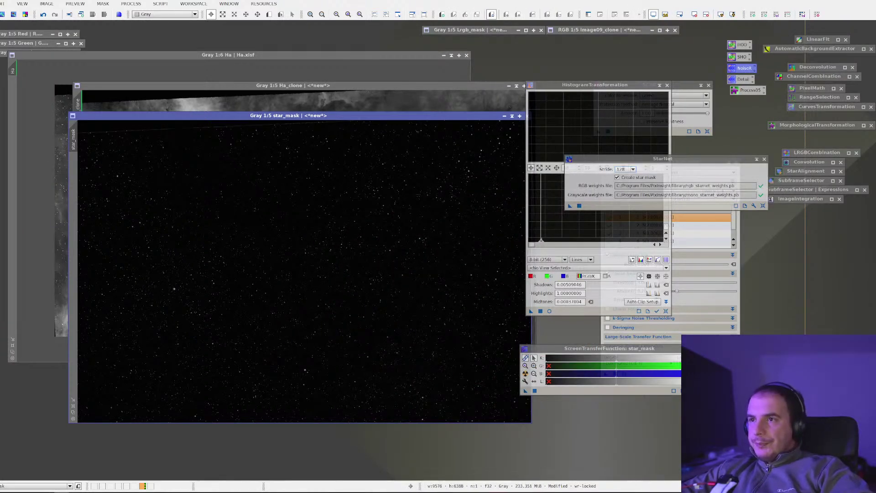
# Step: Minimize the star_mask image and park it below the other windows, and inspect the starless Ha_clone up close
pyautogui.scroll(1, 268, 256)
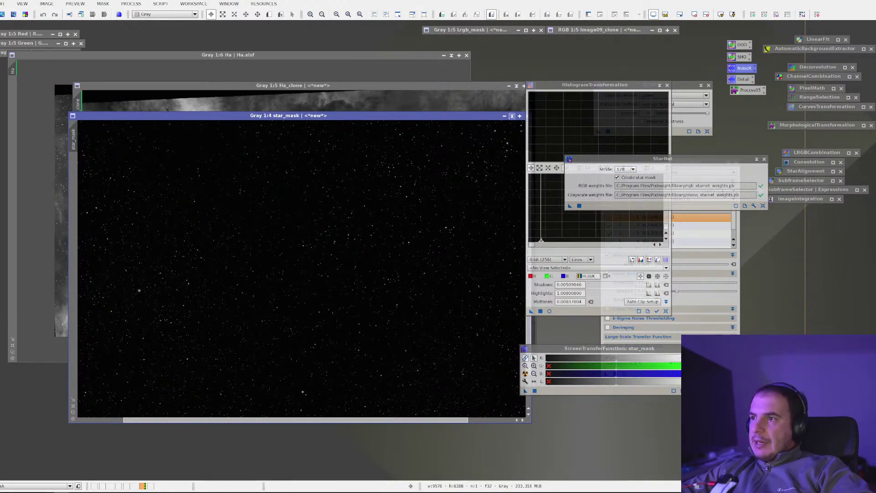
pyautogui.click(504, 115)
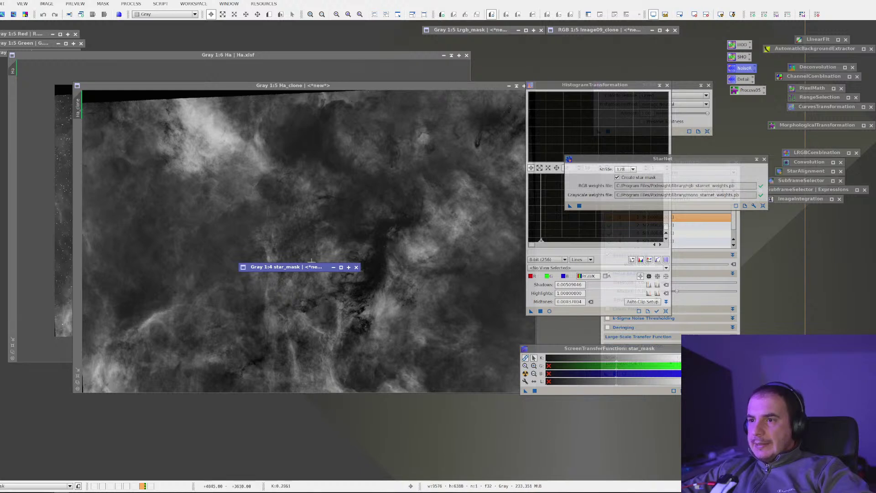
pyautogui.moveTo(310, 268); pyautogui.dragTo(454, 423)
pyautogui.click(419, 289)
pyautogui.scroll(3, 419, 288)
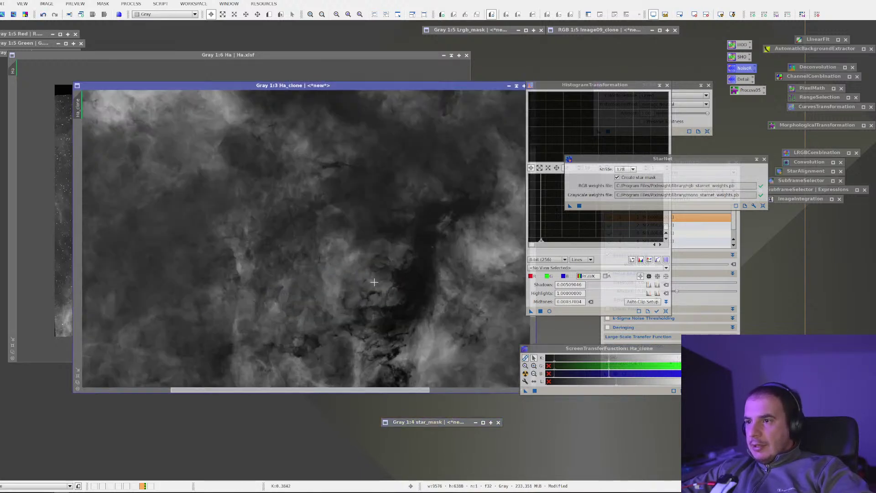
pyautogui.scroll(-3, 338, 178)
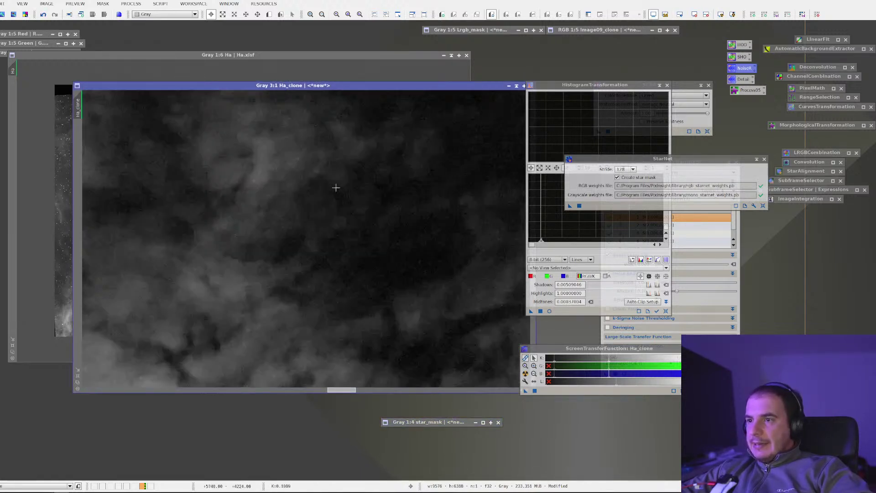
pyautogui.scroll(-1, 340, 188)
# Step: Duplicate the starless Ha_clone image and park the minimized copy beside star_mask
pyautogui.moveTo(78, 108); pyautogui.dragTo(116, 421)
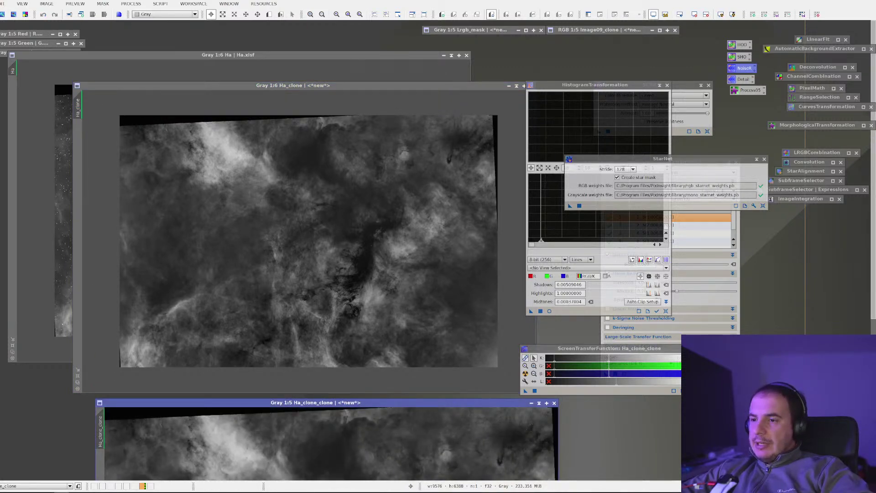
pyautogui.moveTo(270, 402); pyautogui.dragTo(209, 172)
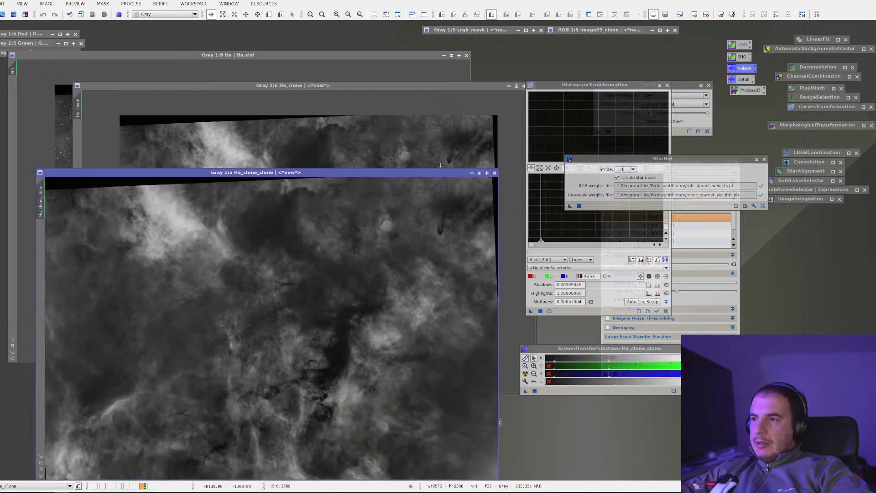
pyautogui.click(479, 173)
pyautogui.moveTo(258, 322); pyautogui.dragTo(453, 420)
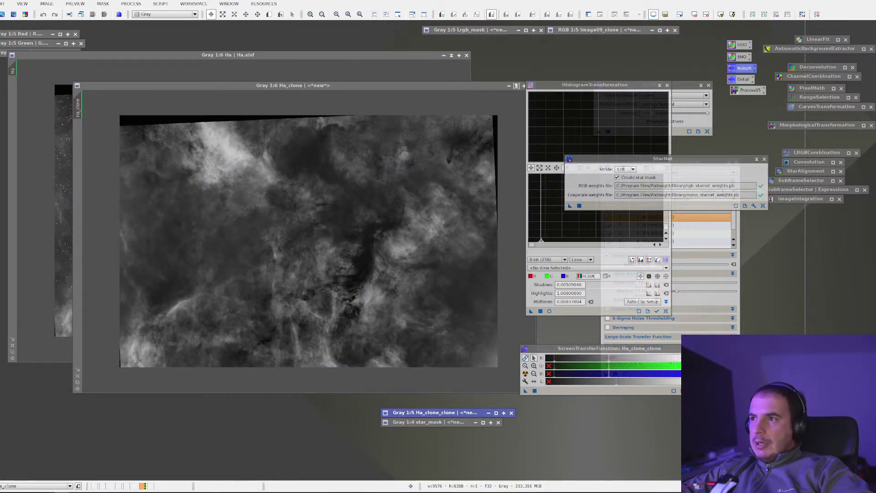
# Step: Undo the StarNet star removal on Ha_clone and park the minimized image with the other copies
pyautogui.click(284, 138)
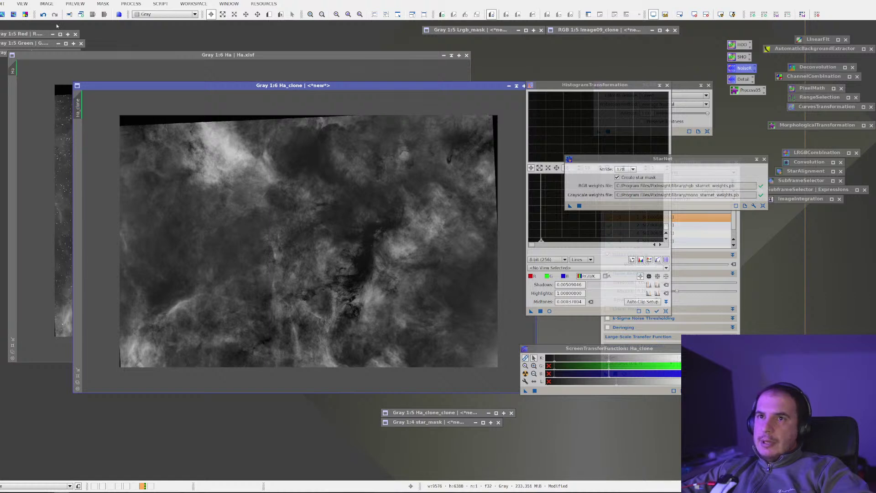
pyautogui.click(42, 15)
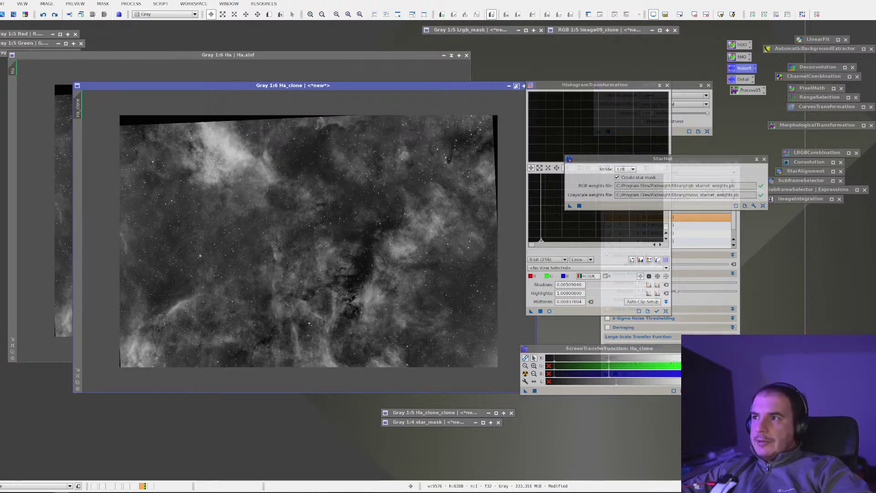
pyautogui.click(509, 85)
pyautogui.moveTo(296, 242); pyautogui.dragTo(429, 410)
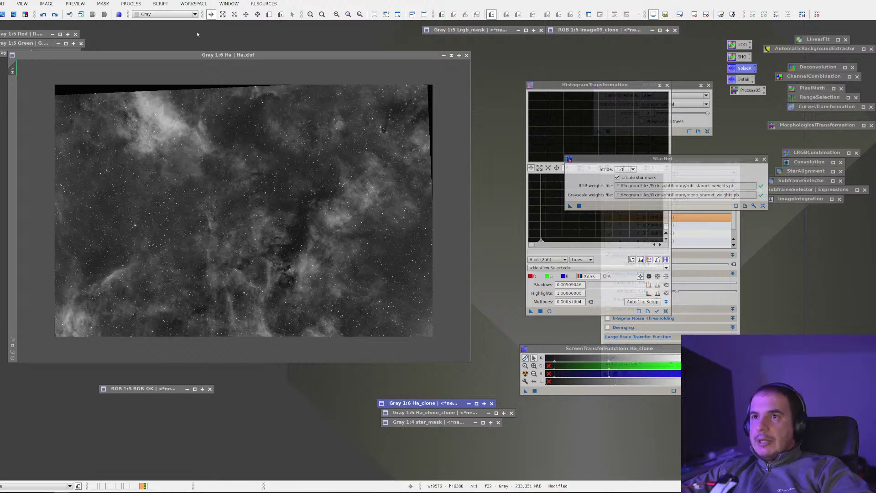
# Step: Try to evaluate a Moffat point spread function from the stretched Ha_clone with the PSFImage script, and close the script
pyautogui.click(131, 3)
pyautogui.moveTo(160, 4)
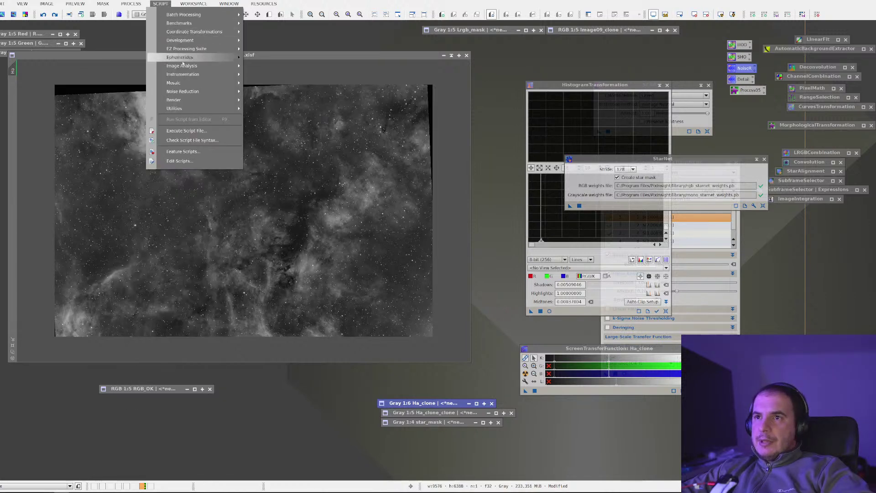
pyautogui.moveTo(201, 100)
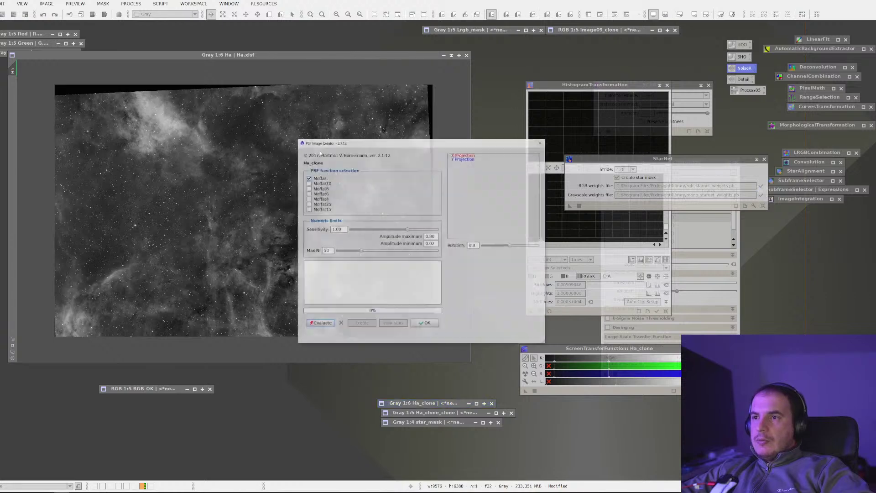
pyautogui.click(315, 324)
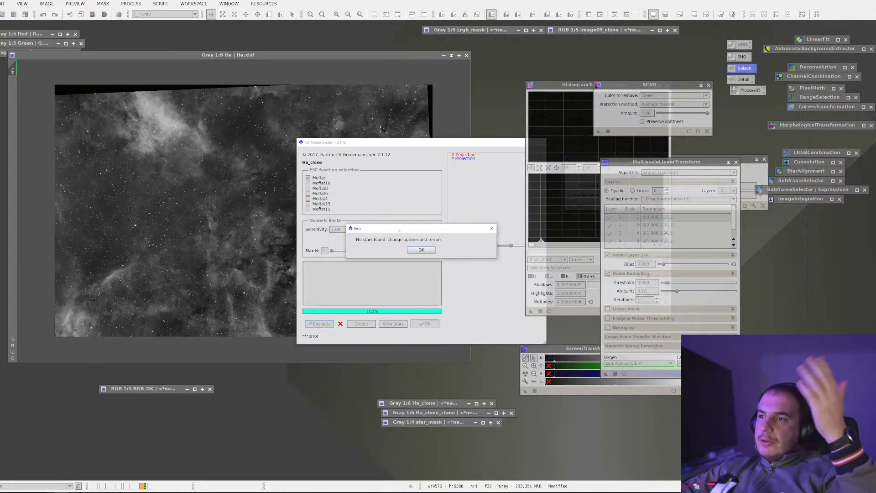
pyautogui.press('Return')
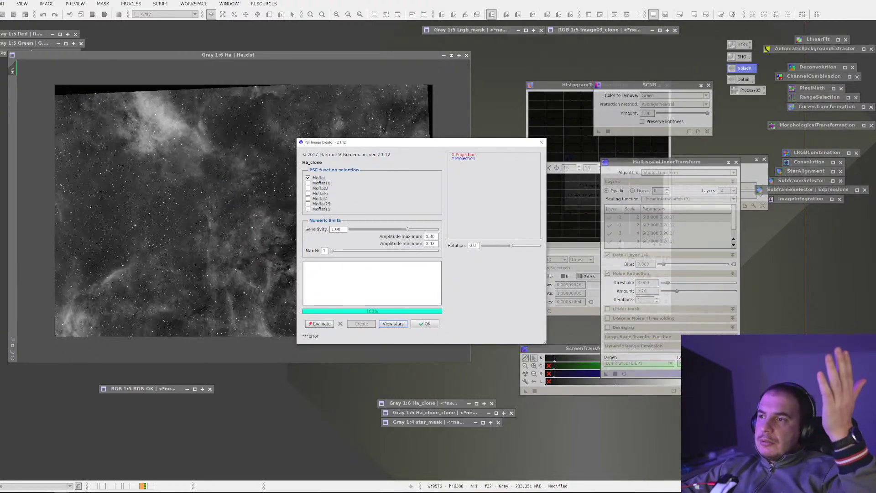
pyautogui.click(424, 324)
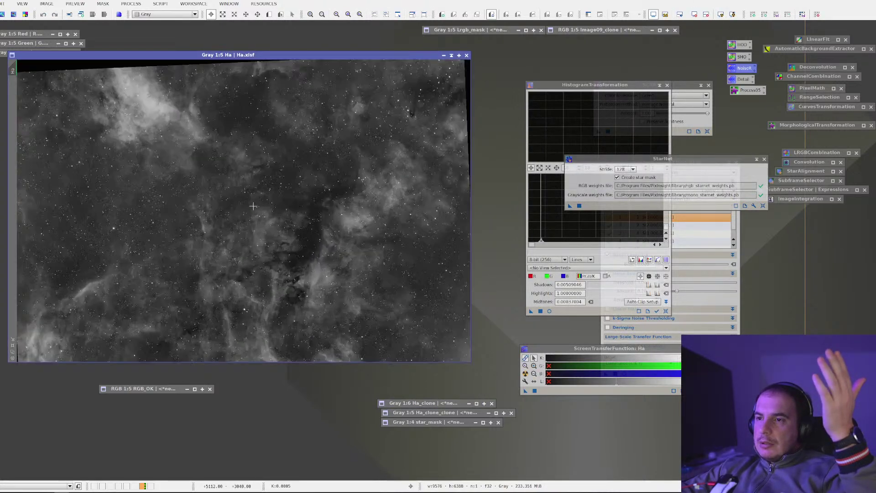
# Step: Evaluate the Ha image with the PSFImage script using the Moffat function and up to 50 stars, and create the PSF image
pyautogui.click(161, 3)
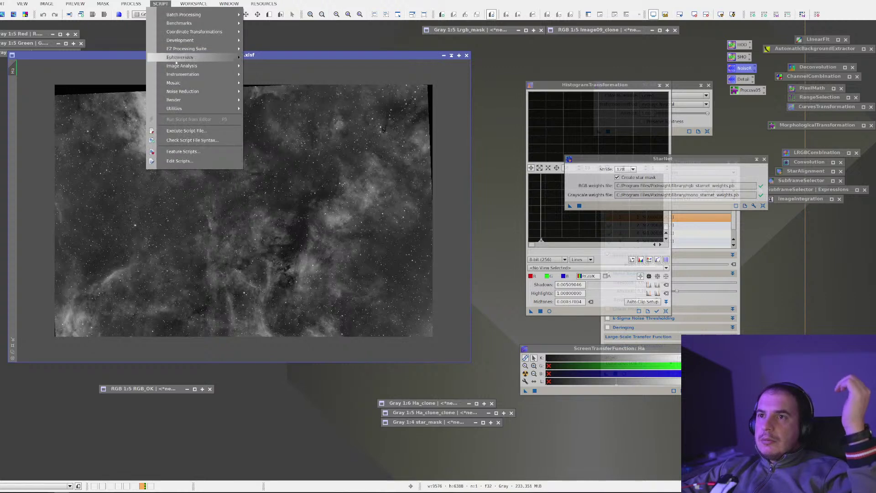
pyautogui.moveTo(180, 91)
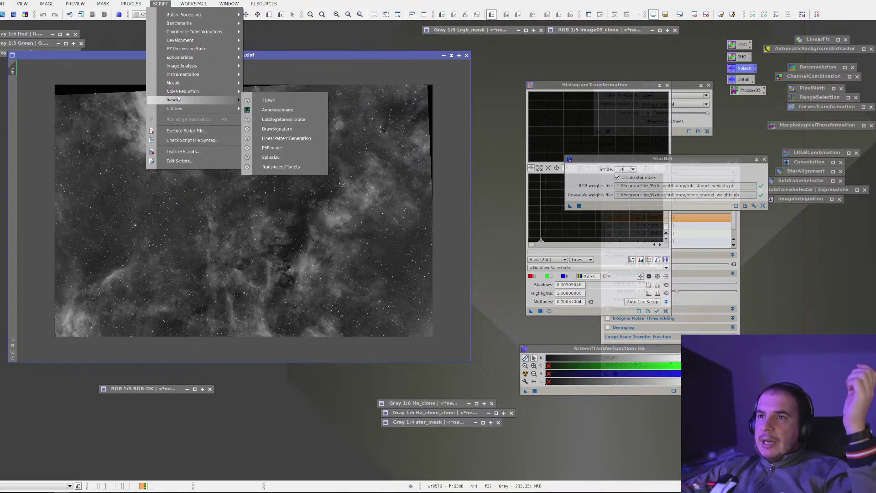
pyautogui.click(272, 148)
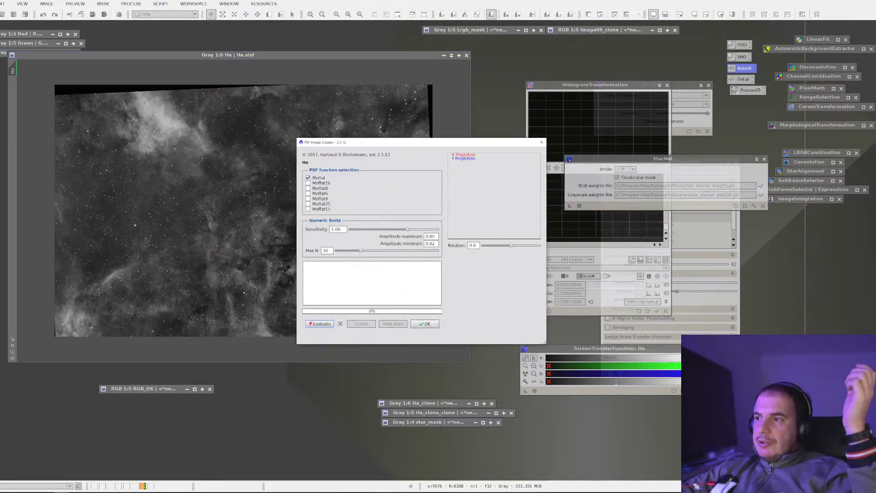
pyautogui.click(322, 323)
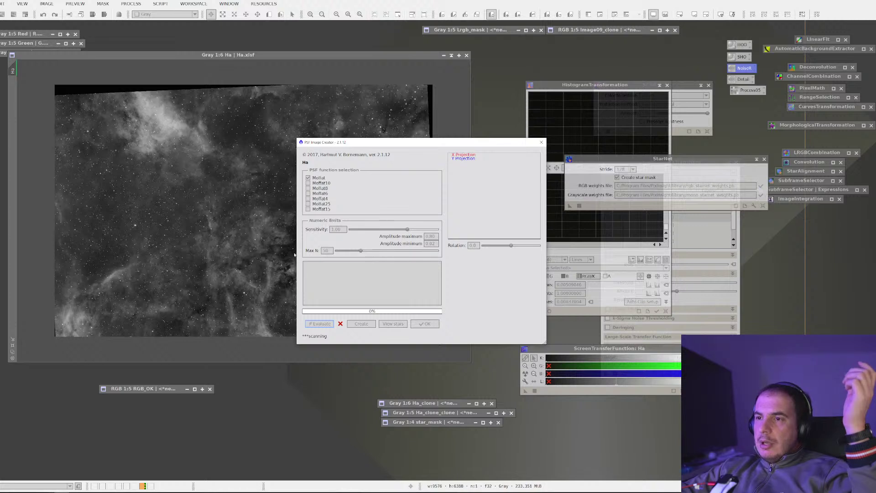
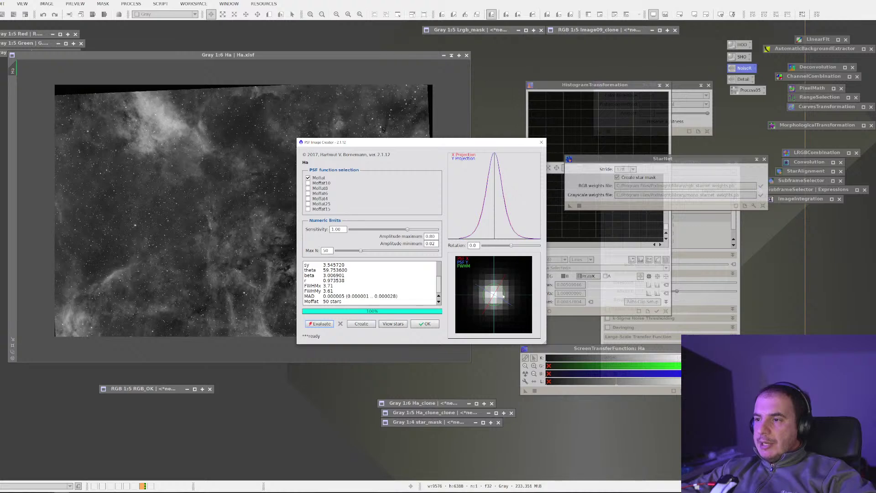
pyautogui.click(372, 323)
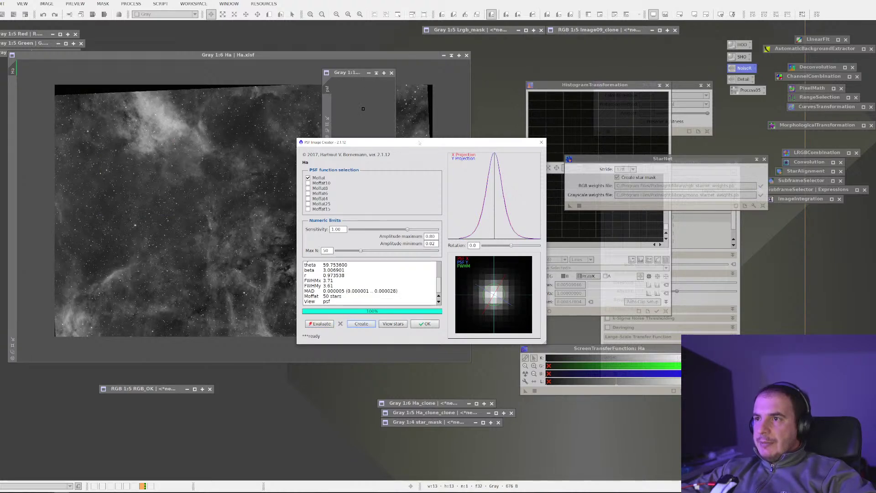
pyautogui.click(425, 323)
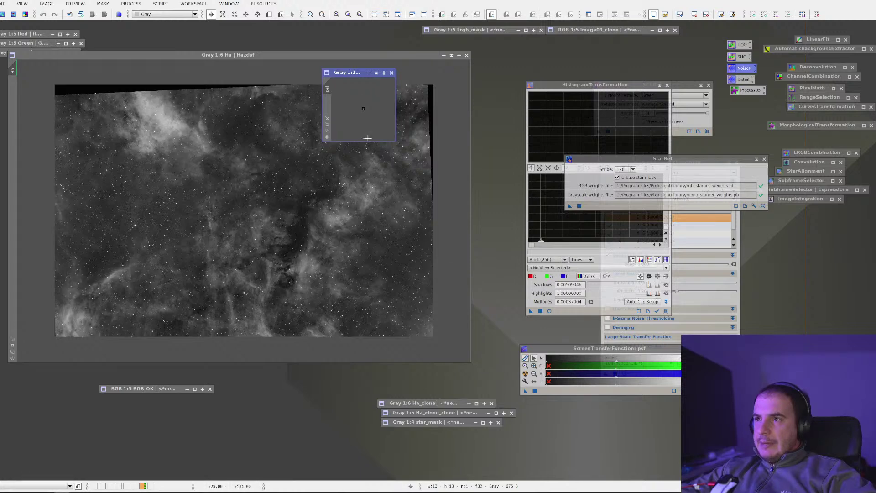
# Step: Place the psf image clear of the Ha window, magnify it for inspection, and move Ha back to the upper workspace
pyautogui.scroll(-3, 418, 190)
pyautogui.scroll(4, 418, 190)
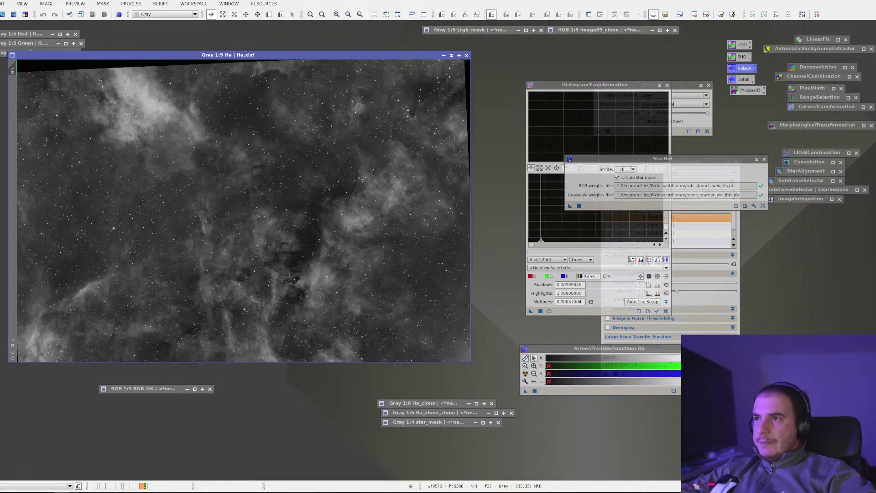
pyautogui.moveTo(348, 55); pyautogui.dragTo(318, 146)
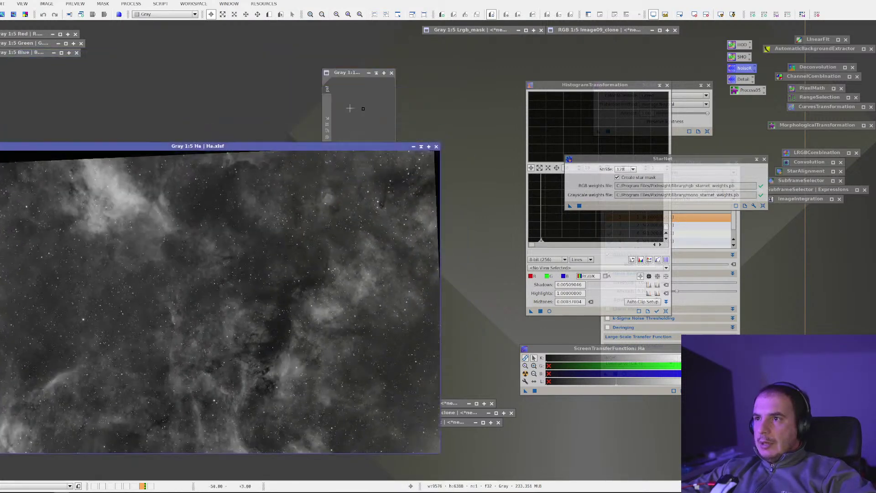
pyautogui.moveTo(355, 75); pyautogui.dragTo(638, 413)
pyautogui.scroll(7, 657, 448)
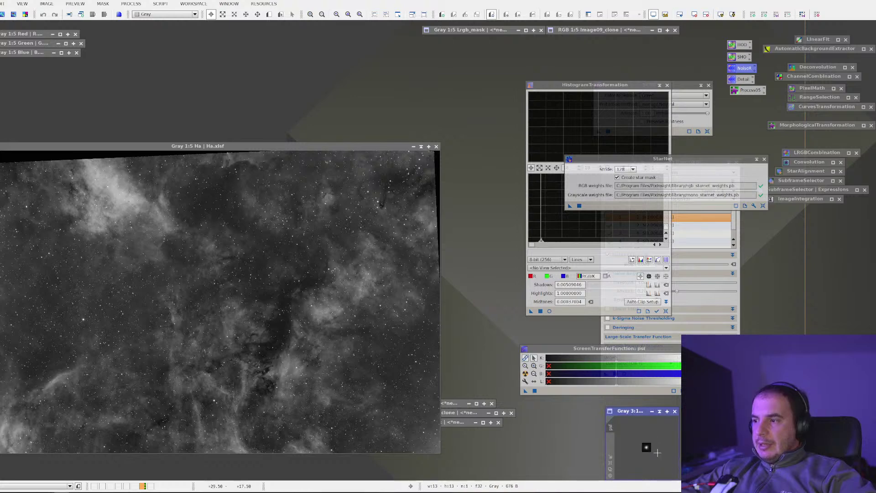
pyautogui.scroll(2, 657, 448)
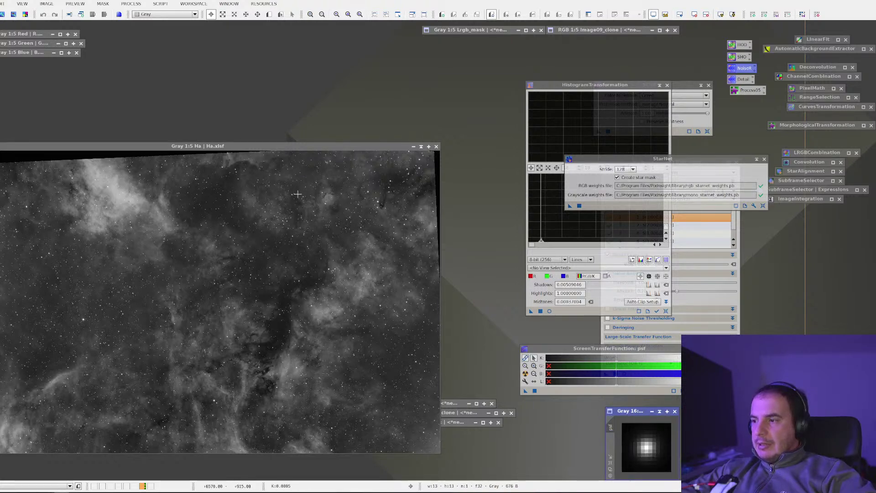
pyautogui.moveTo(172, 145); pyautogui.dragTo(240, 56)
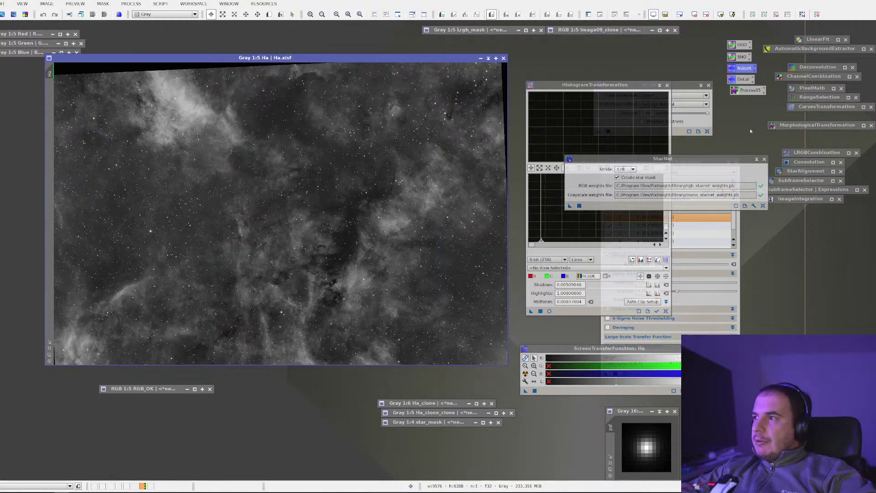
# Step: Minimize the StarNet, HistogramTransformation, MultiscaleLinearTransform, ScreenTransferFunction and SCNR windows
pyautogui.click(756, 159)
pyautogui.click(660, 85)
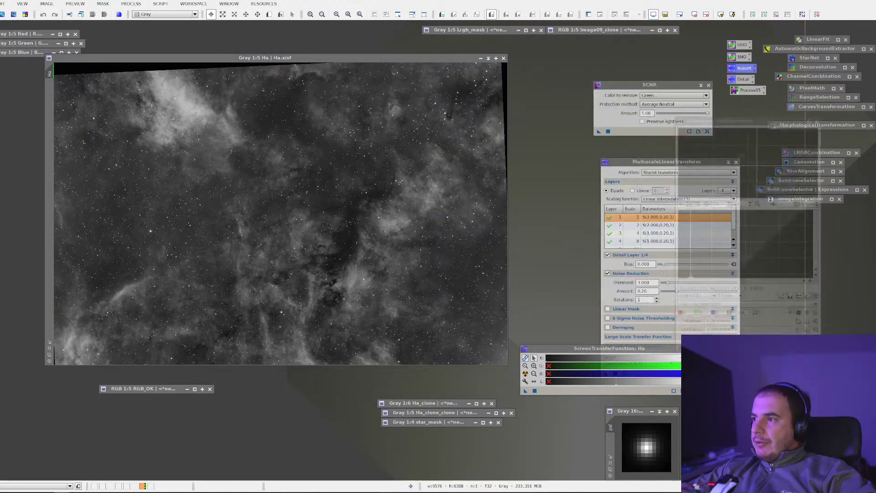
pyautogui.click(728, 163)
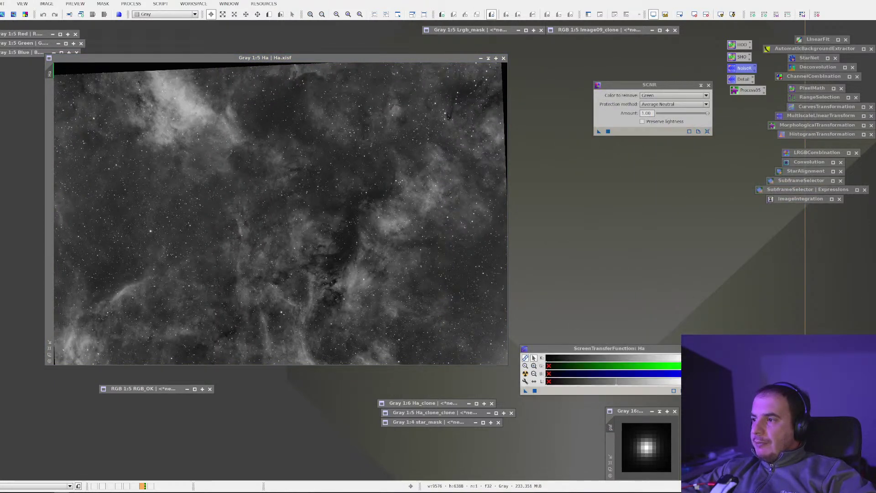
pyautogui.click(701, 85)
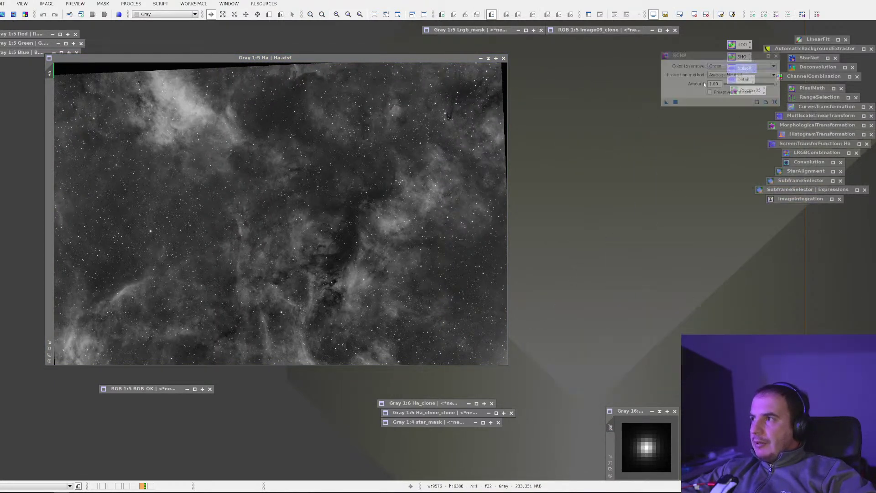
# Step: Open the Deconvolution process and set its external PSF view identifier to psf
pyautogui.doubleClick(814, 68)
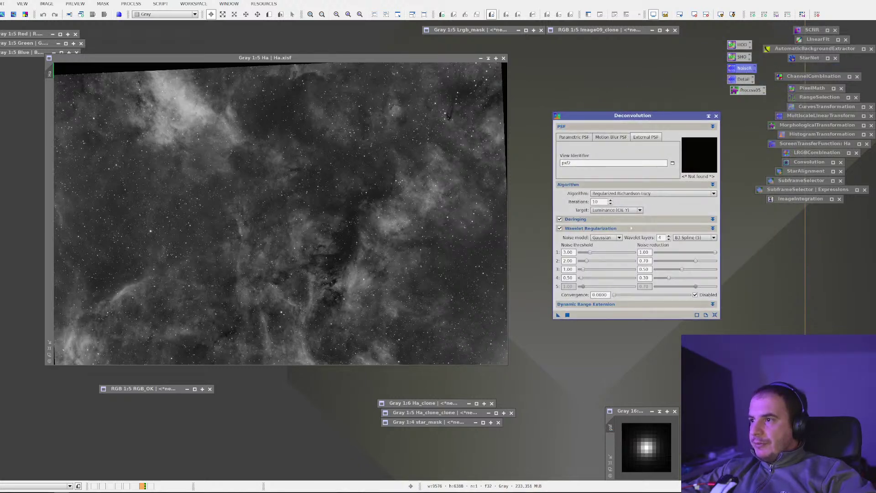
pyautogui.click(596, 164)
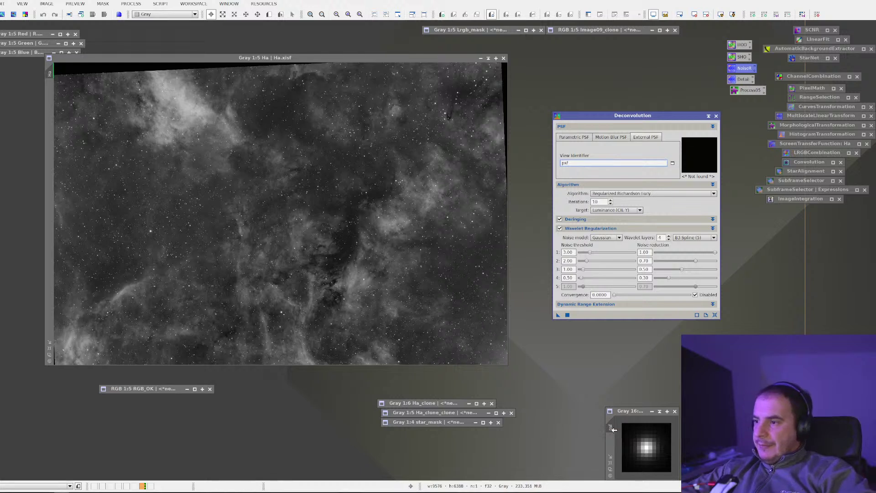
pyautogui.moveTo(613, 429)
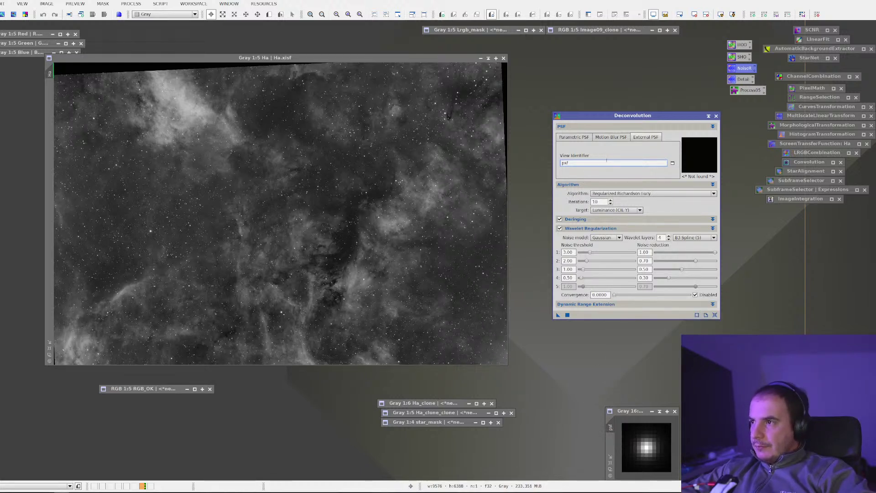
# Step: Expand the Deringing settings of Deconvolution and replace the local support image with star_mask
pyautogui.click(605, 219)
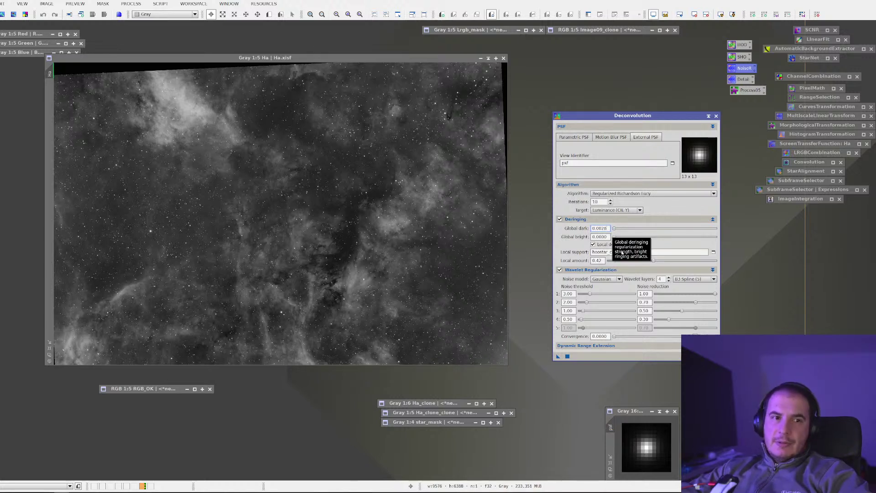
pyautogui.click(660, 251)
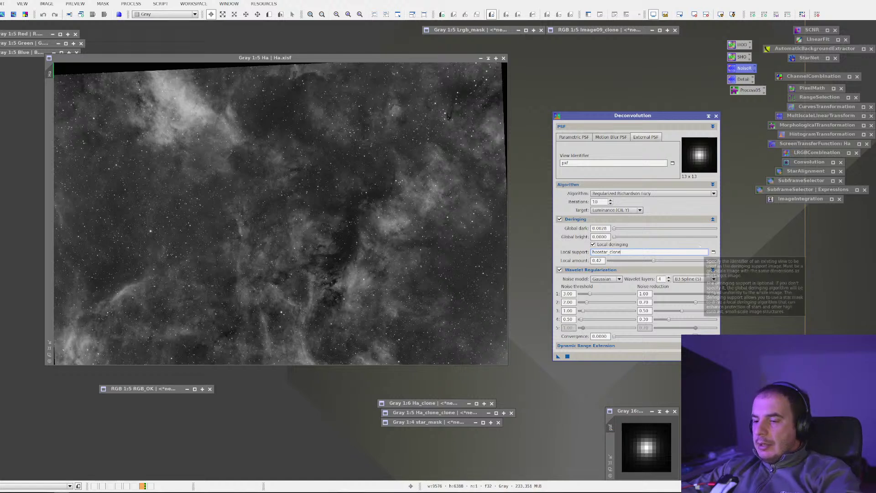
pyautogui.press('BackSpace')
pyautogui.press('BackSpace')
pyautogui.press('BackSpace')
pyautogui.press('BackSpace')
pyautogui.press('BackSpace')
pyautogui.press('BackSpace')
pyautogui.press('BackSpace')
pyautogui.press('BackSpace')
pyautogui.press('BackSpace')
pyautogui.press('BackSpace')
pyautogui.press('BackSpace')
pyautogui.press('BackSpace')
pyautogui.press('BackSpace')
pyautogui.click(713, 251)
pyautogui.click(446, 241)
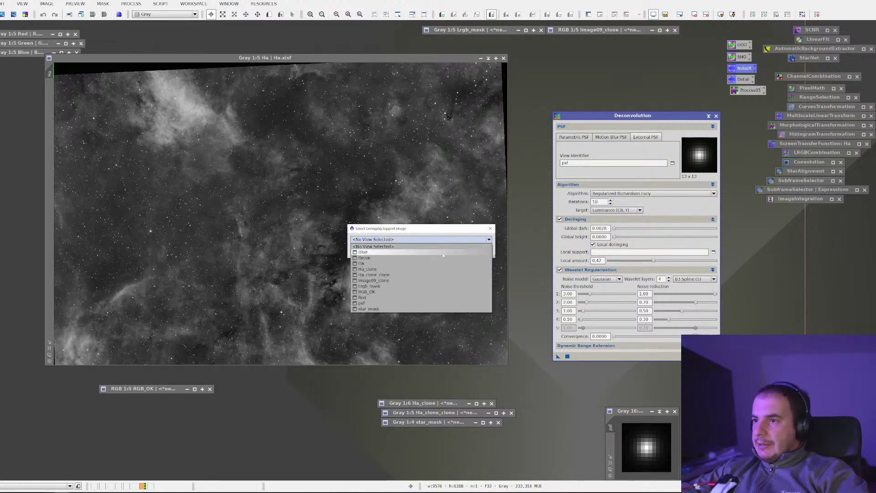
pyautogui.click(412, 300)
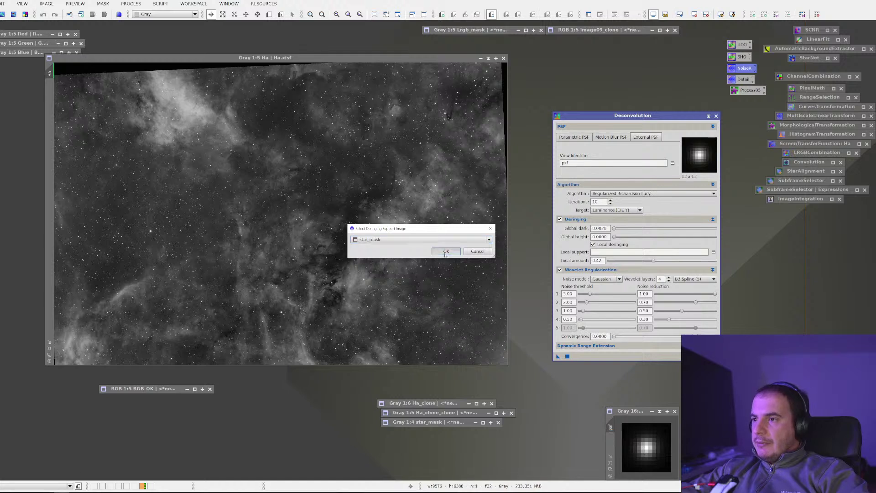
pyautogui.click(446, 251)
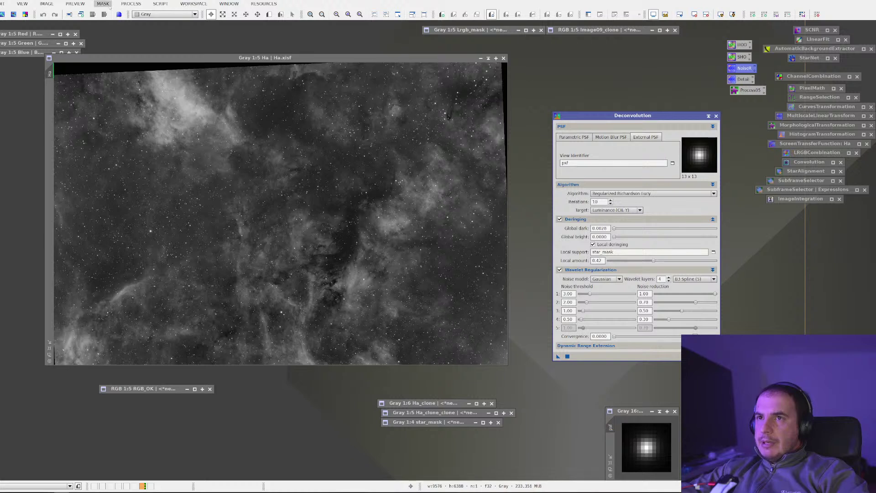
# Step: Create a preview on the Ha image around the dark nebula and the bright nebulosity beside it
pyautogui.click(269, 14)
pyautogui.moveTo(304, 214); pyautogui.dragTo(423, 308)
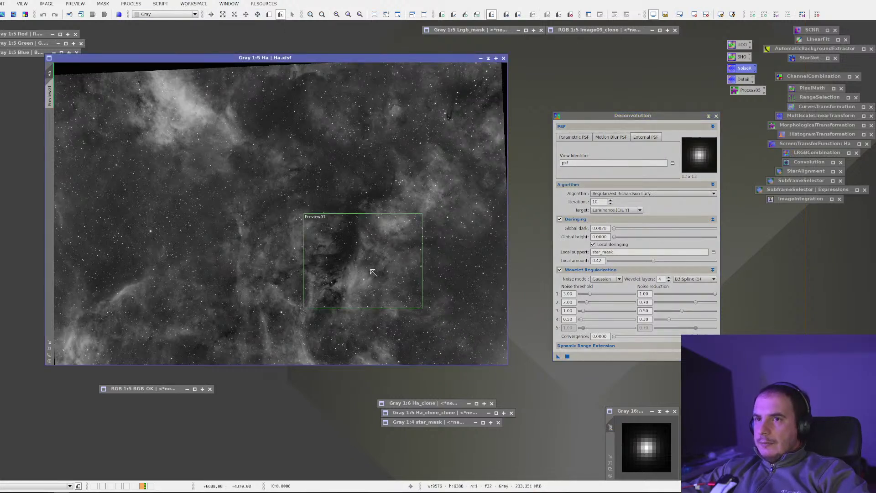
# Step: Apply Lrgb_mask as the mask of the Ha image and hide its red overlay
pyautogui.rightClick(218, 154)
pyautogui.moveTo(283, 235)
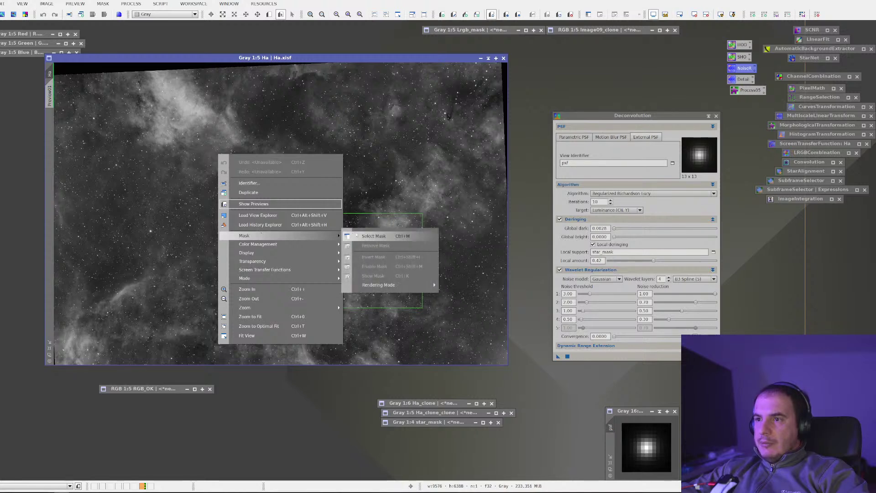
pyautogui.click(363, 236)
pyautogui.click(400, 242)
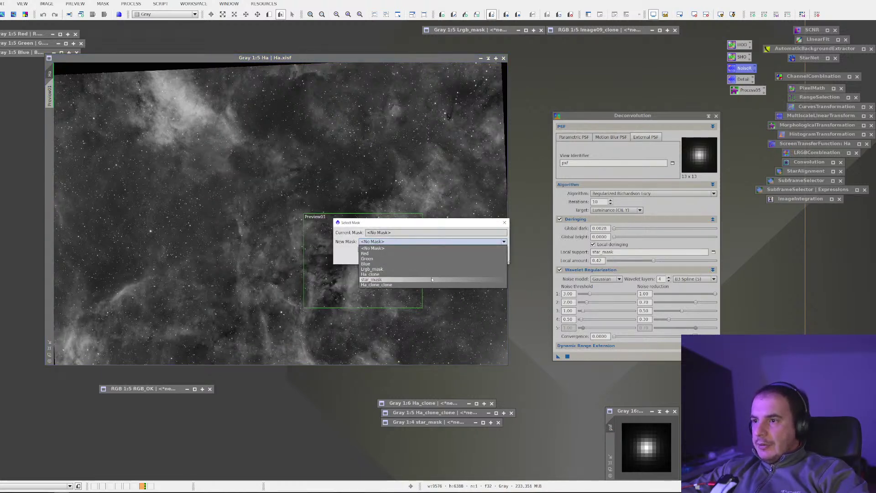
pyautogui.click(428, 269)
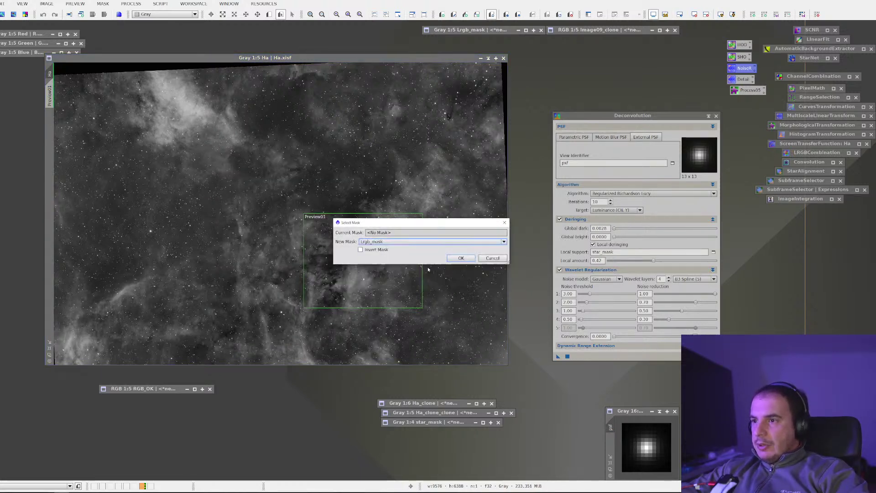
pyautogui.click(453, 257)
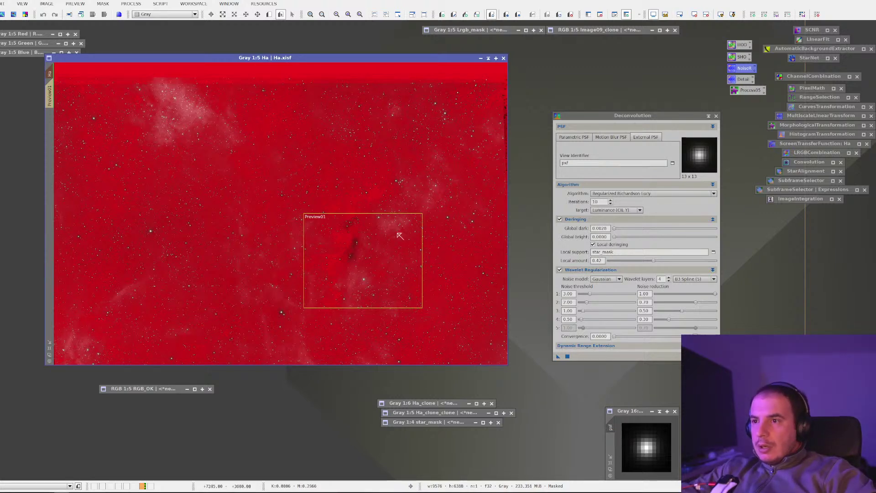
pyautogui.hotkey('ctrl', 'o')
pyautogui.press('Escape')
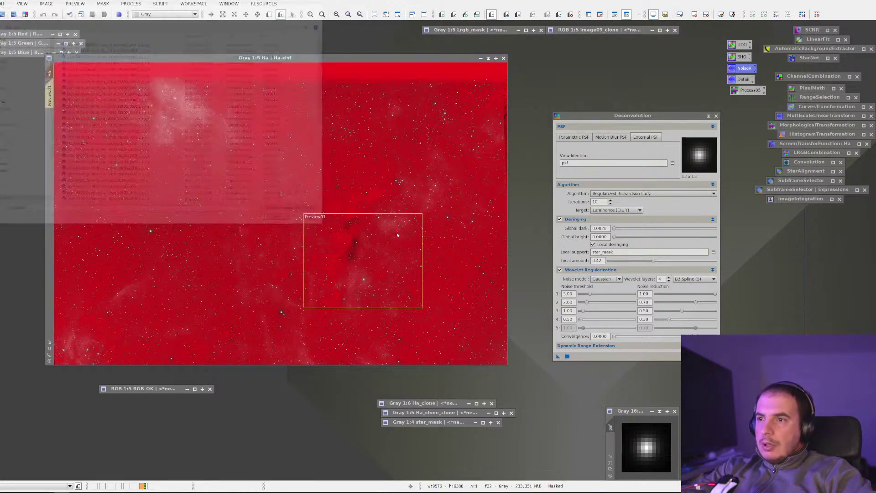
pyautogui.hotkey('ctrl', 'k')
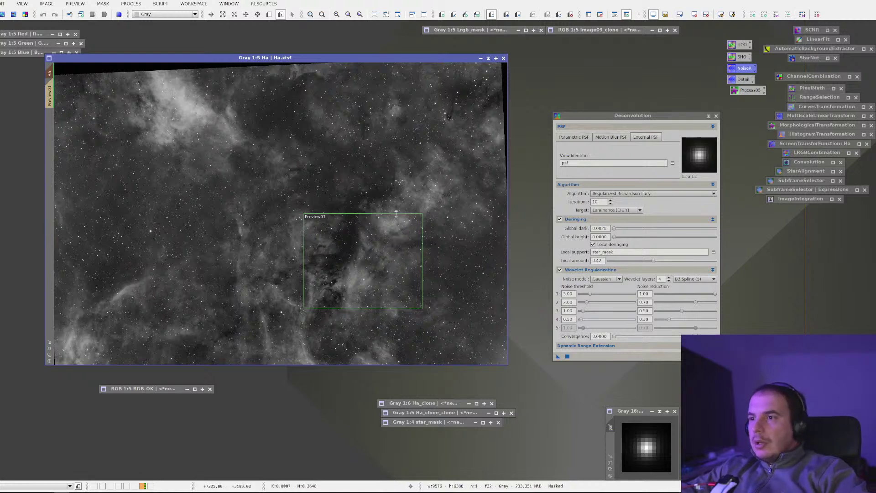
# Step: Replace the Ha image's mask with Ha_clone, check its protected areas, and hide the mask overlay
pyautogui.rightClick(387, 197)
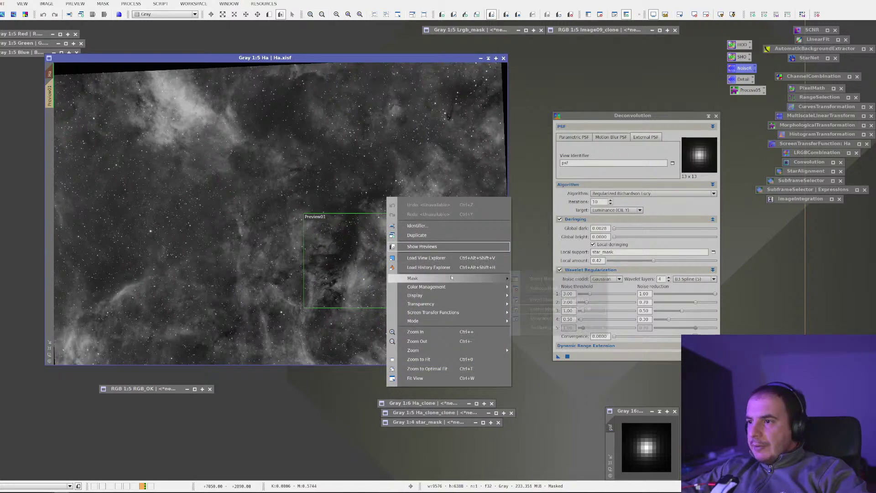
pyautogui.rightClick(384, 205)
pyautogui.moveTo(401, 280)
pyautogui.click(519, 280)
pyautogui.click(459, 242)
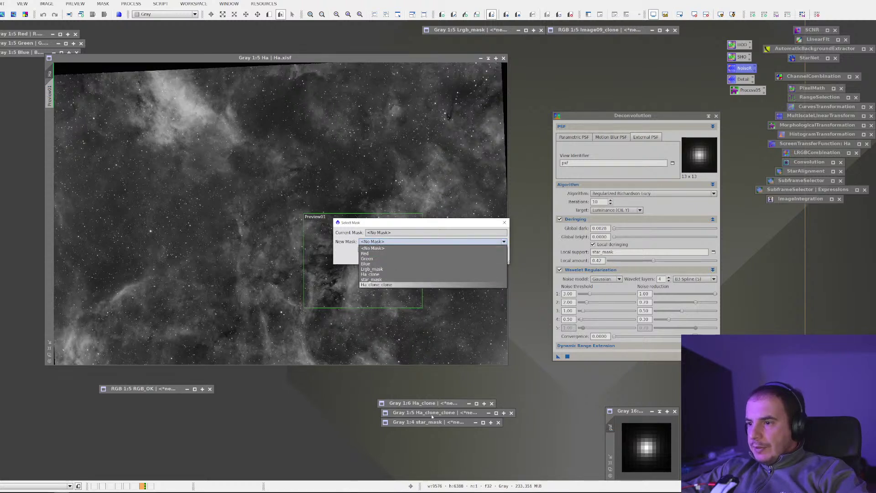
pyautogui.click(404, 274)
pyautogui.click(461, 257)
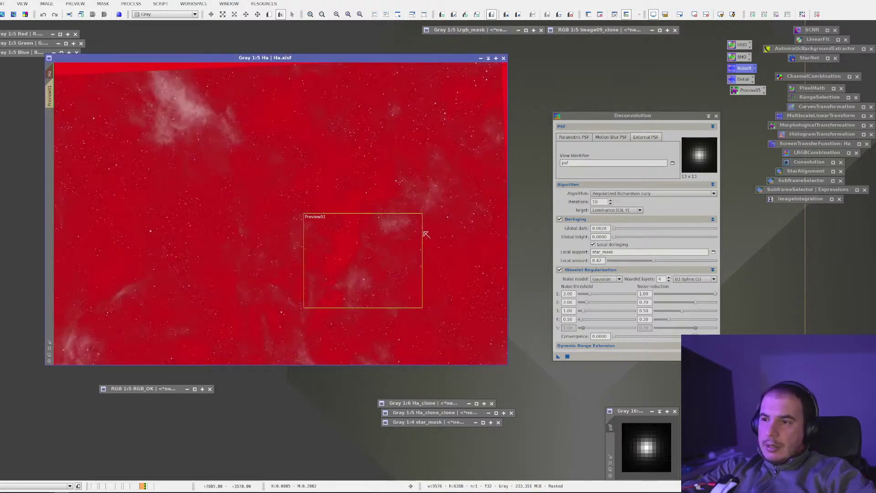
pyautogui.hotkey('ctrl', 'k')
pyautogui.hotkey('ctrl', 'k')
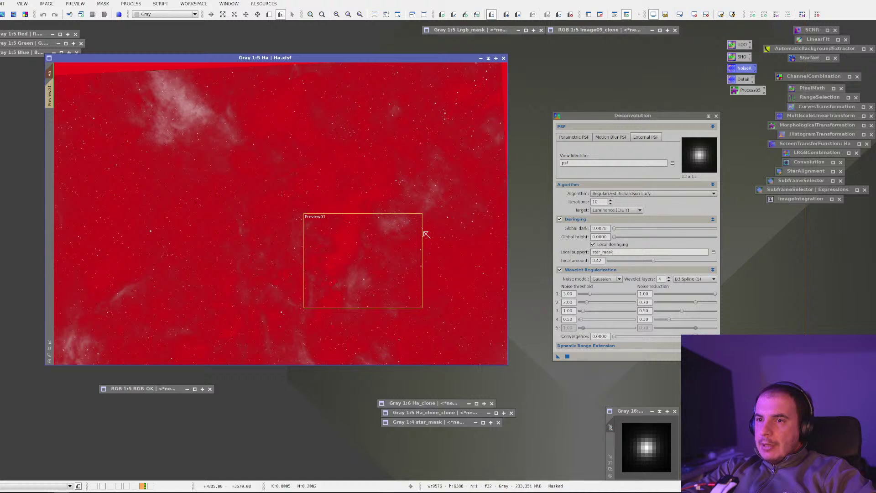
pyautogui.hotkey('ctrl', 'k')
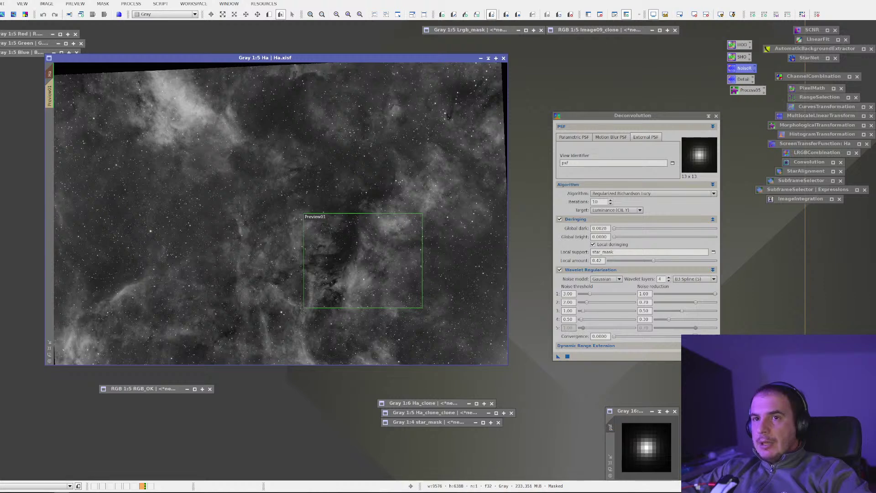
# Step: Open Preview01 of the Ha image, magnify a star field beside the nebulosity, and apply Deconvolution to the preview
pyautogui.scroll(4, 380, 276)
pyautogui.scroll(-4, 379, 270)
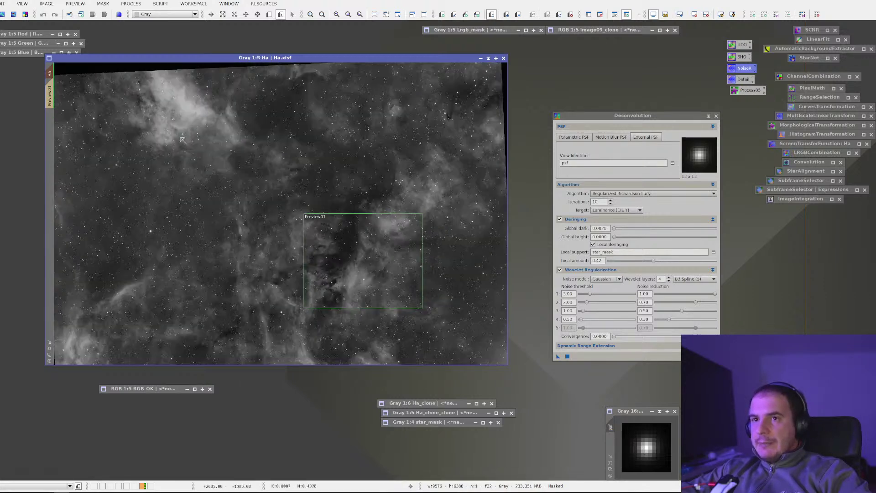
pyautogui.click(49, 95)
pyautogui.scroll(3, 348, 240)
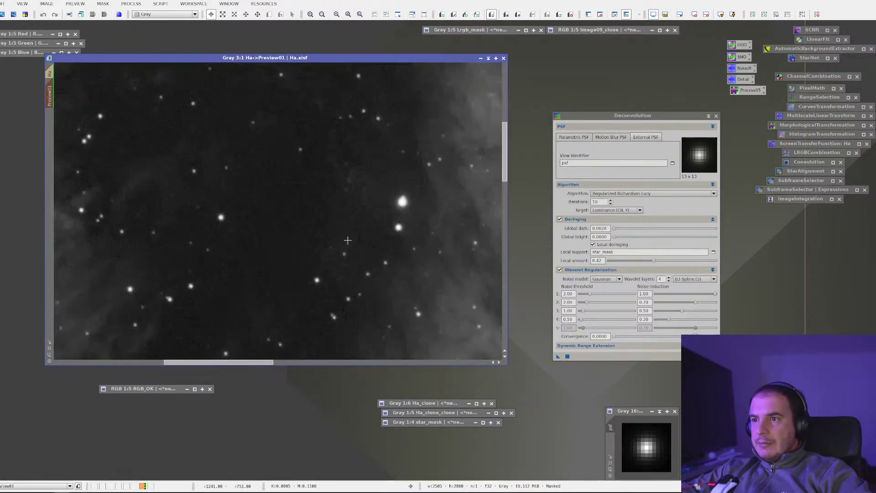
pyautogui.moveTo(444, 252); pyautogui.dragTo(248, 225)
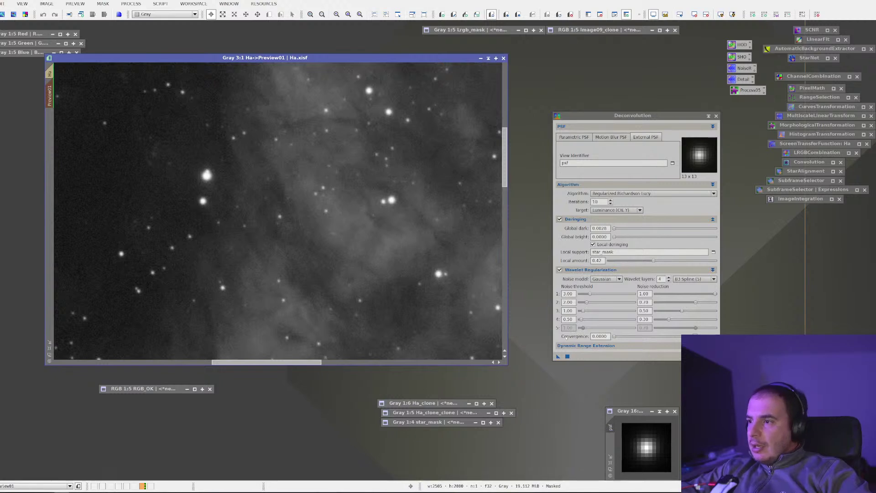
pyautogui.moveTo(558, 356); pyautogui.dragTo(395, 259)
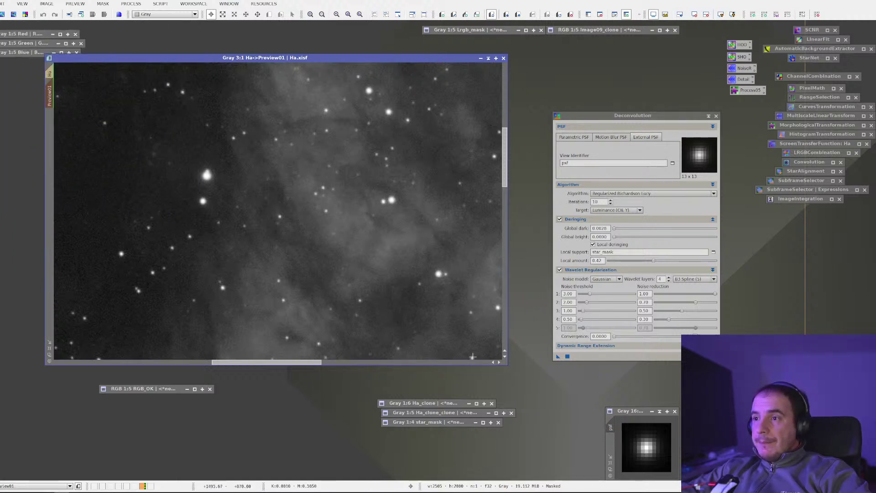
# Step: Clone Preview01 as an unprocessed reference and display the cloned preview
pyautogui.rightClick(50, 96)
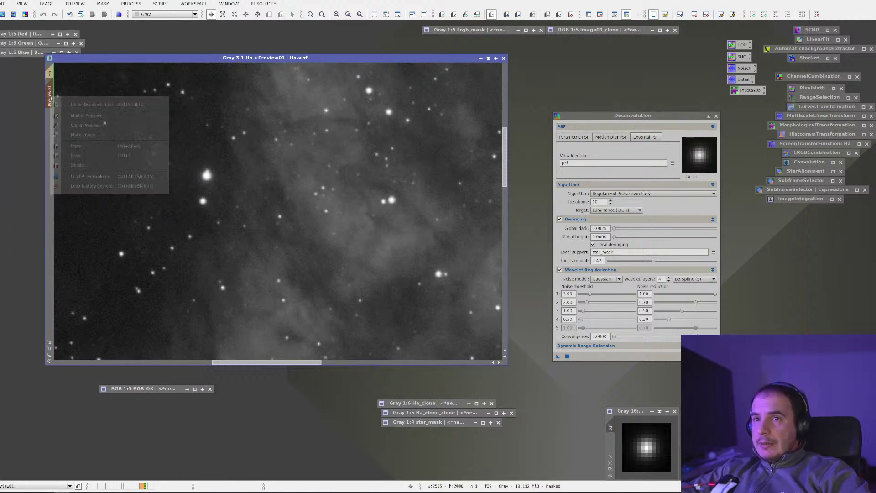
pyautogui.click(74, 126)
pyautogui.click(50, 126)
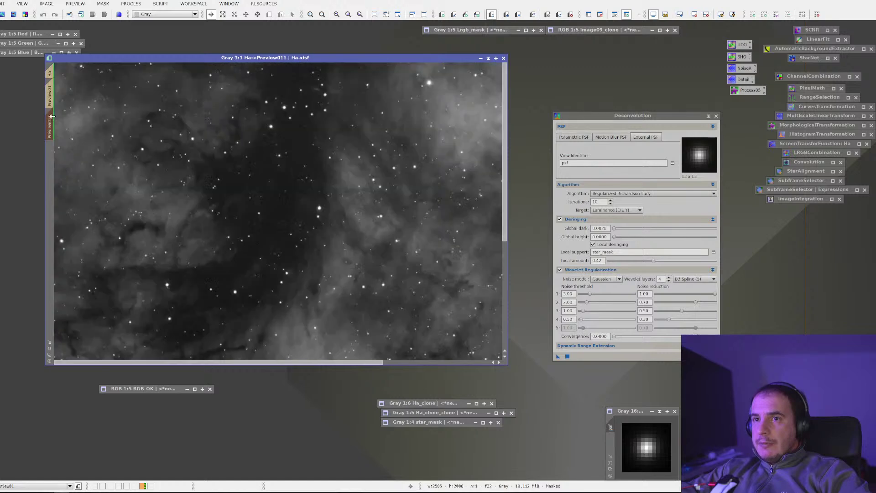
# Step: Compare the stars and nebula detail in the deconvolved Preview01 with its unprocessed clone at 2:1 and 3:1
pyautogui.scroll(-2, 117, 145)
pyautogui.scroll(4, 112, 144)
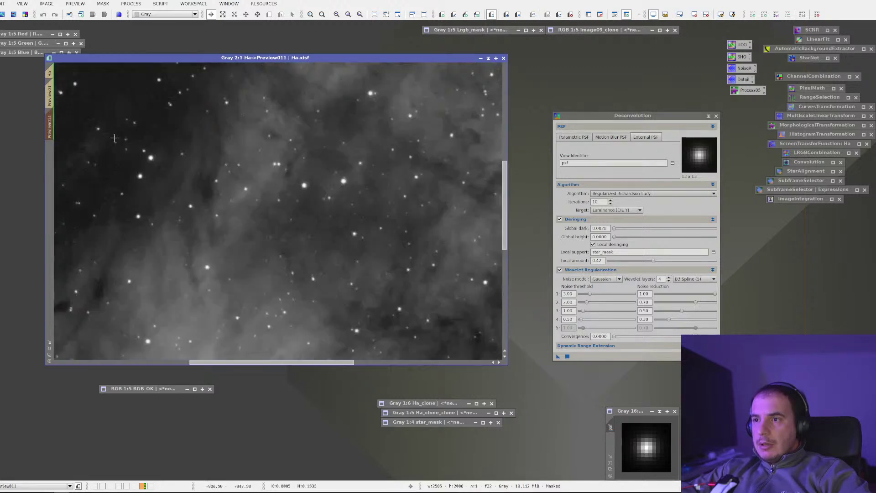
pyautogui.click(51, 93)
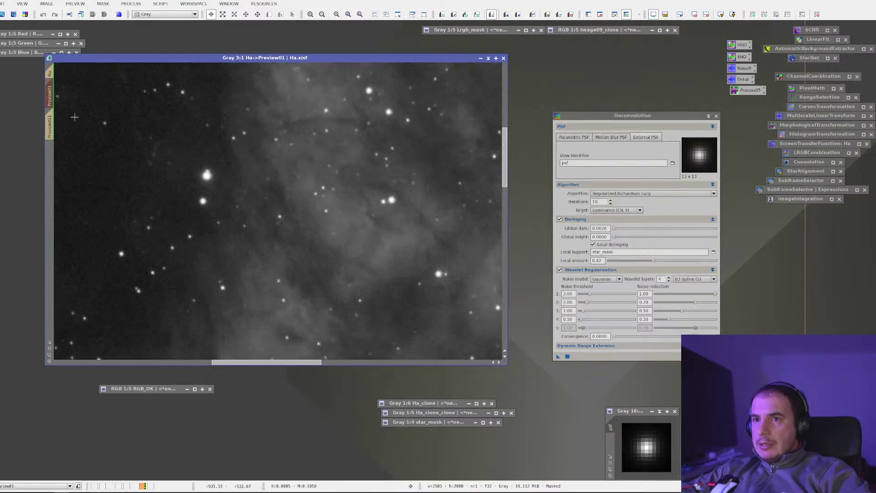
pyautogui.scroll(-1, 73, 117)
pyautogui.click(51, 123)
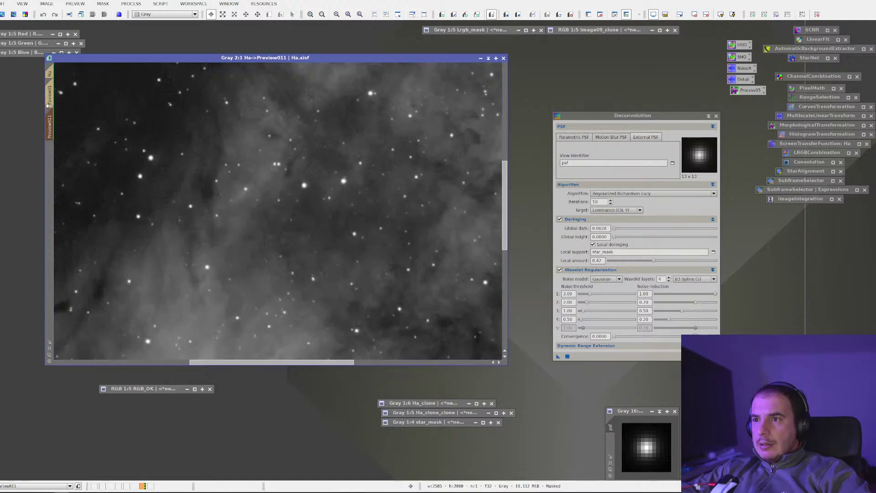
pyautogui.click(50, 93)
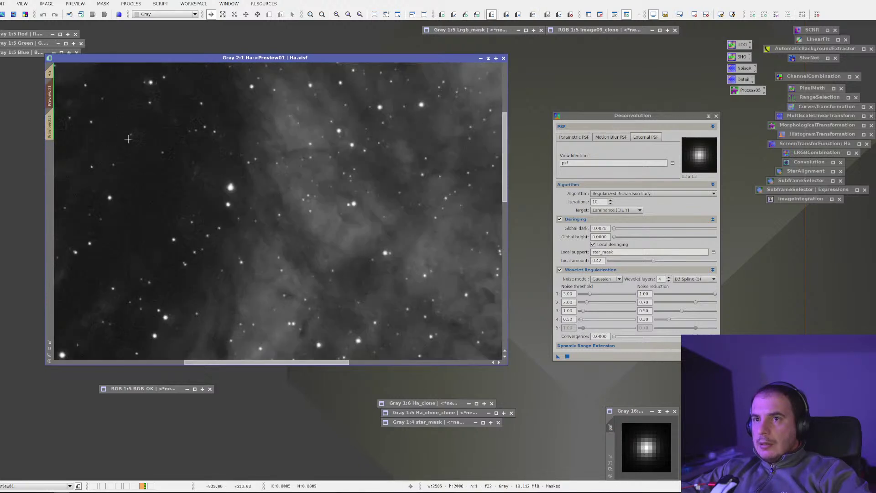
pyautogui.scroll(-1, 73, 115)
pyautogui.scroll(2, 82, 124)
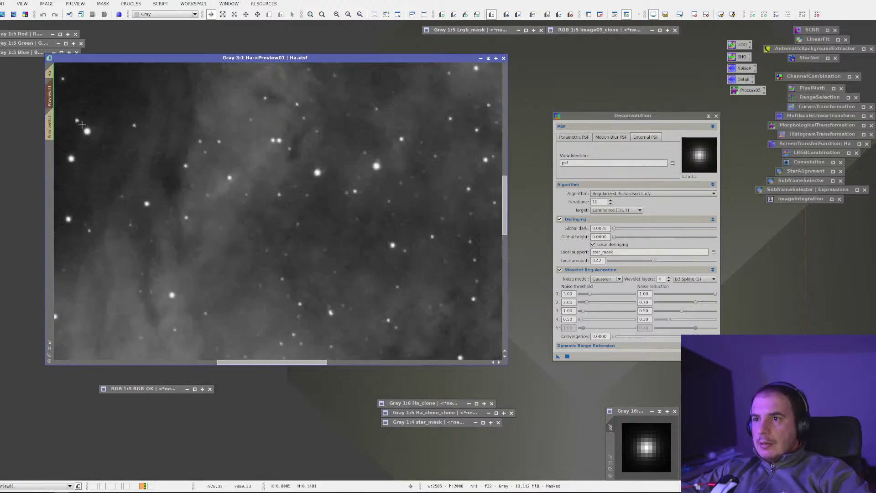
pyautogui.click(53, 119)
pyautogui.click(50, 96)
pyautogui.scroll(-1, 101, 122)
pyautogui.scroll(1, 71, 120)
pyautogui.scroll(-1, 71, 120)
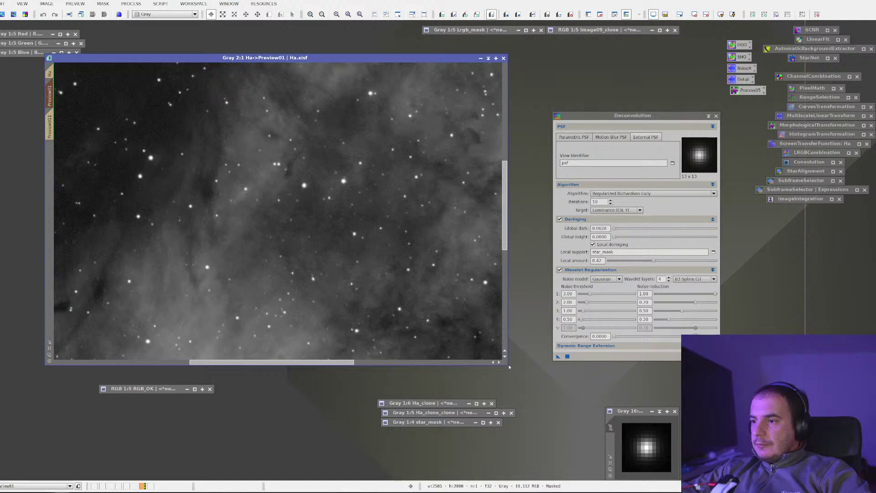
# Step: Enlarge the Ha window and examine star shapes and fine detail in both previews at 4:1 up to 6:1
pyautogui.moveTo(508, 365); pyautogui.dragTo(658, 453)
pyautogui.scroll(2, 397, 261)
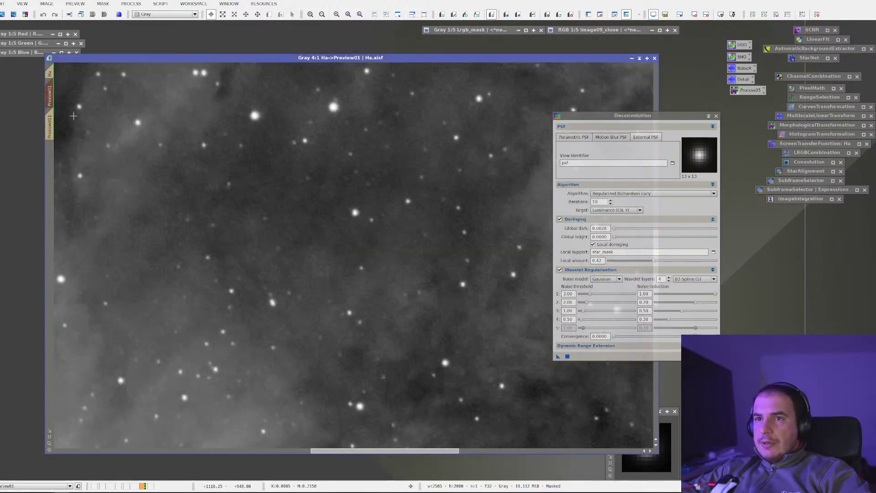
pyautogui.click(50, 124)
pyautogui.scroll(1, 250, 152)
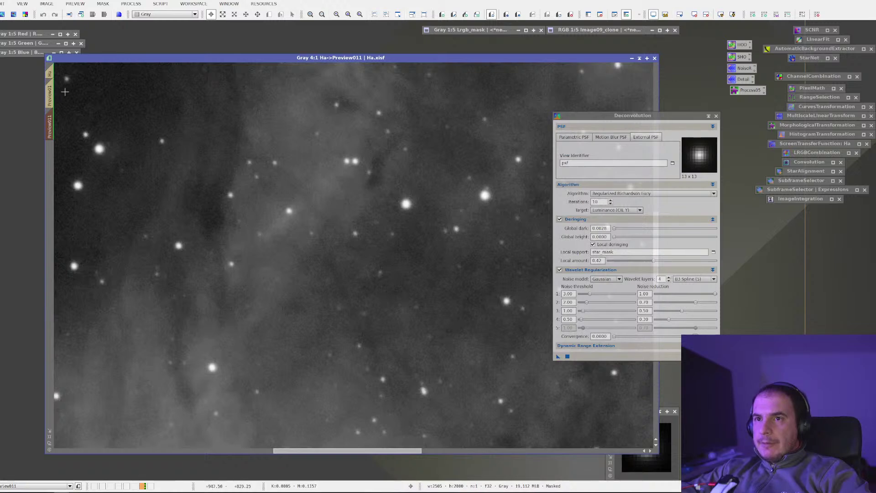
pyautogui.click(54, 96)
pyautogui.scroll(-5, 150, 138)
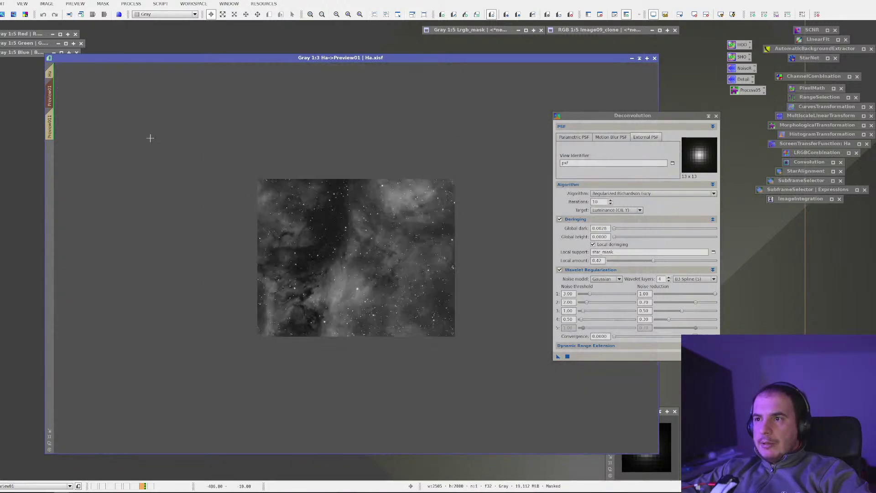
pyautogui.scroll(5, 150, 137)
pyautogui.click(51, 127)
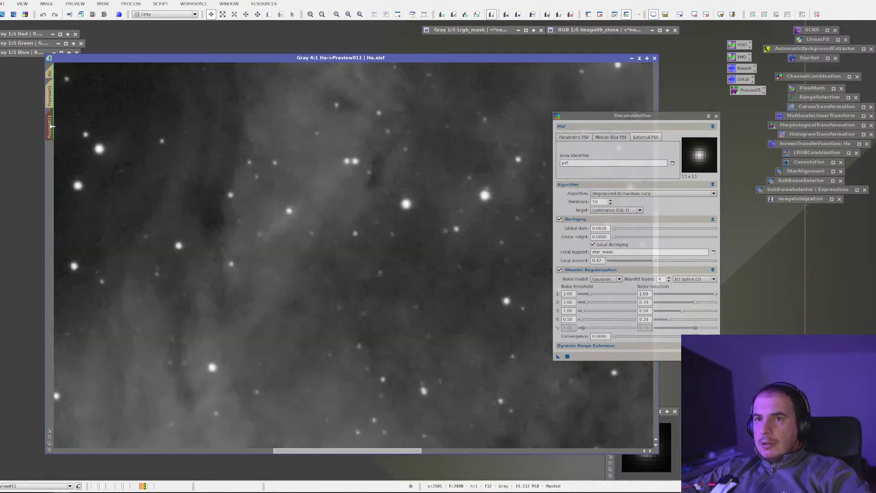
pyautogui.scroll(-5, 206, 149)
pyautogui.scroll(5, 206, 149)
pyautogui.scroll(2, 207, 149)
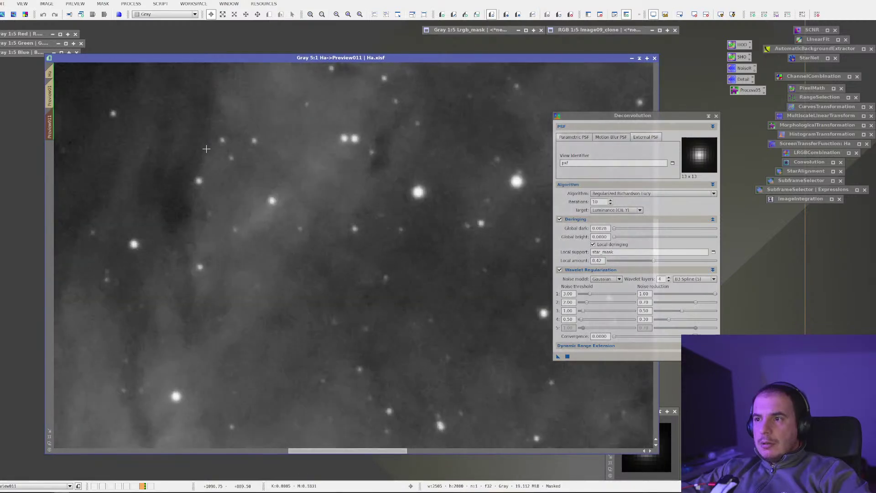
pyautogui.click(50, 94)
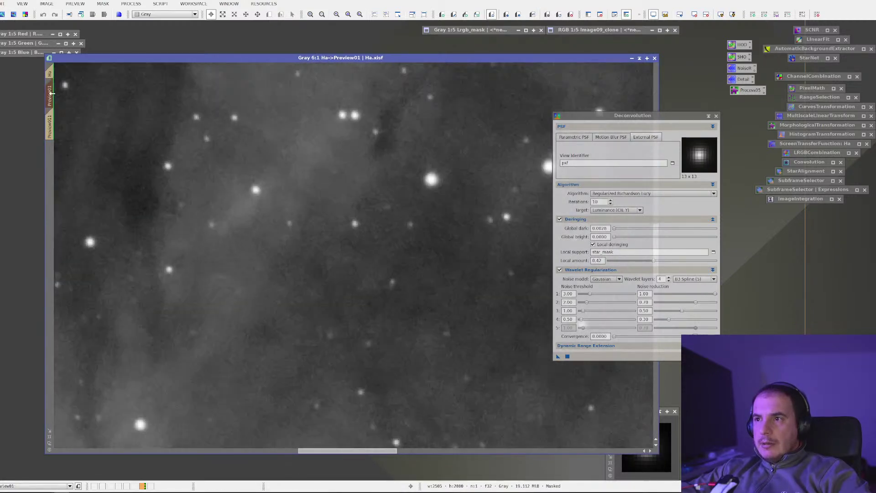
# Step: Compare the deconvolved Preview01 with the unprocessed Preview011 at 6:1, examining star shapes, halos and background grain
pyautogui.click(50, 126)
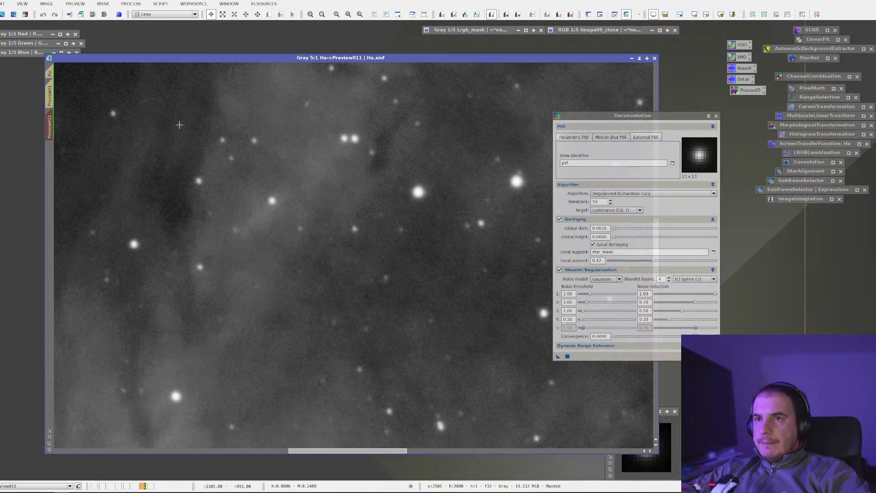
pyautogui.scroll(1, 179, 125)
pyautogui.click(52, 105)
pyautogui.click(51, 123)
pyautogui.click(50, 95)
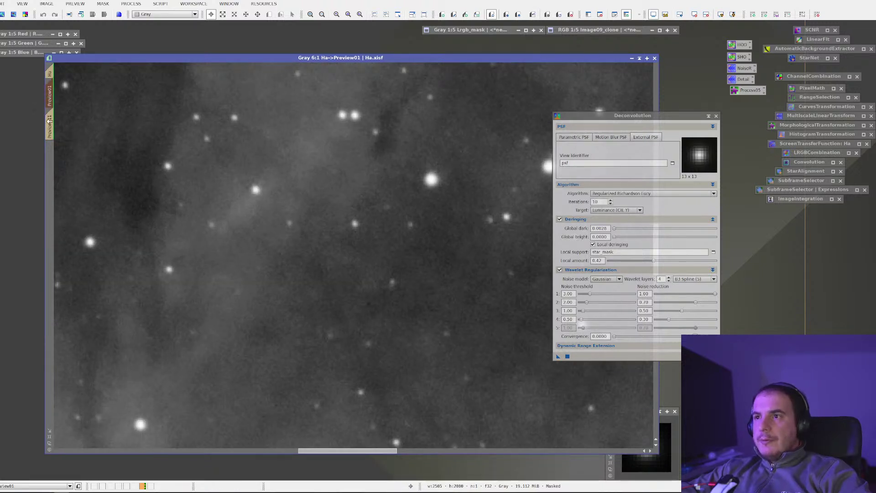
pyautogui.click(50, 124)
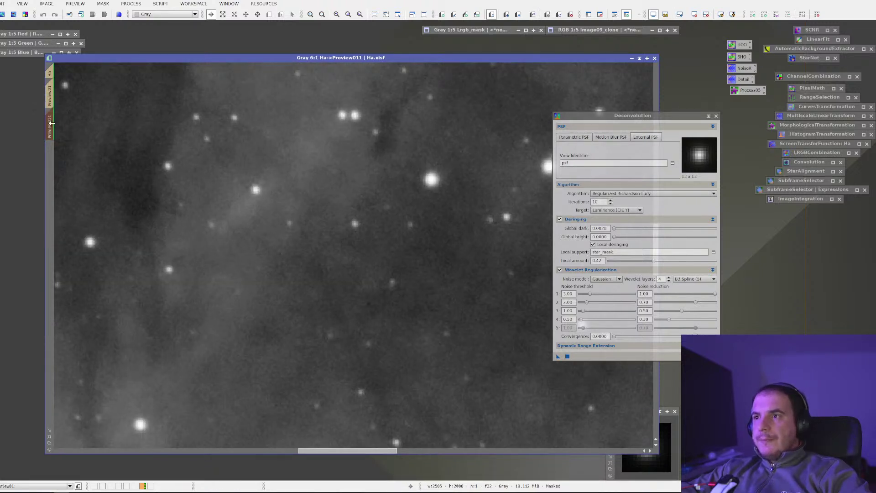
pyautogui.click(56, 99)
pyautogui.click(55, 123)
pyautogui.click(51, 94)
pyautogui.click(53, 121)
pyautogui.click(49, 86)
pyautogui.click(49, 114)
pyautogui.click(50, 91)
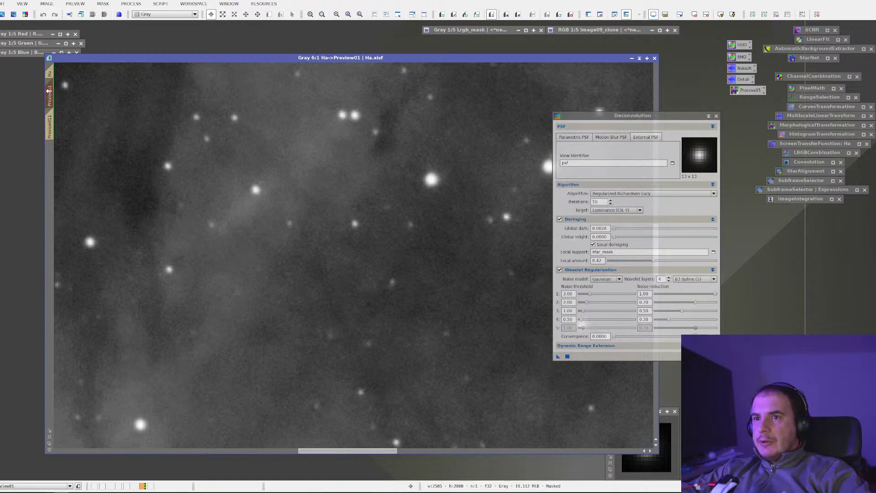
pyautogui.click(50, 119)
pyautogui.click(52, 90)
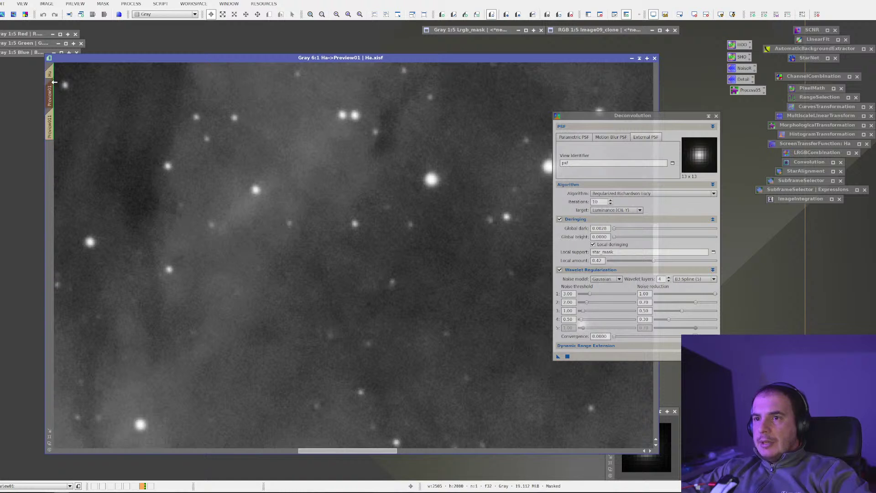
pyautogui.click(53, 112)
pyautogui.click(50, 92)
pyautogui.click(51, 114)
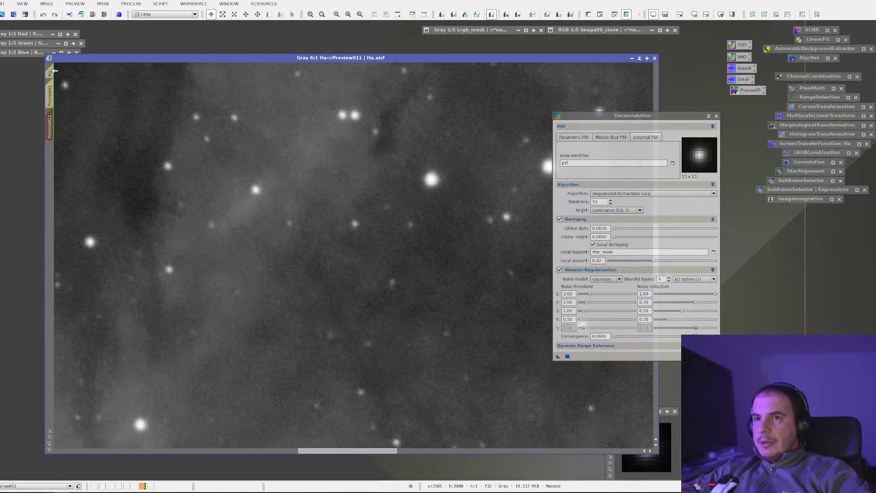
# Step: Return to the full Ha image and apply Deconvolution to it with the tested settings
pyautogui.click(50, 74)
pyautogui.moveTo(558, 357); pyautogui.dragTo(406, 310)
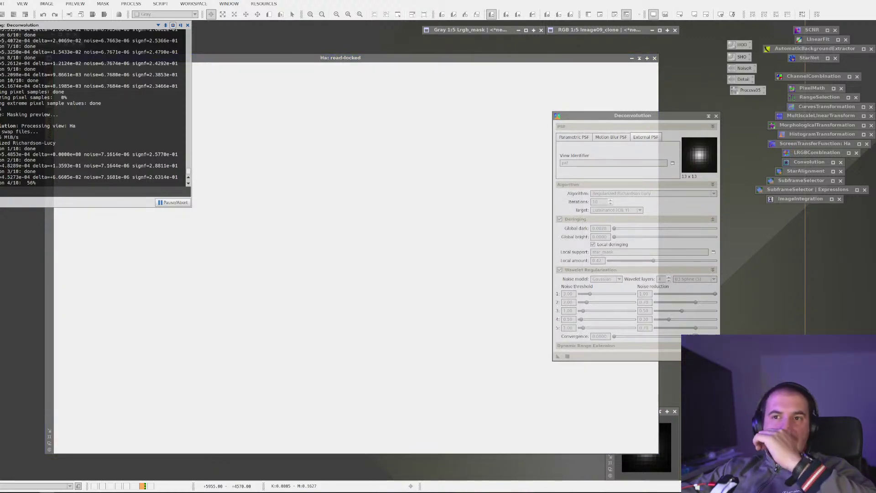
# Step: Switch to AstroBin in the browser and view the NGC2244 core region image with its equipment and acquisition details
pyautogui.hotkey('alt', 'Tab')
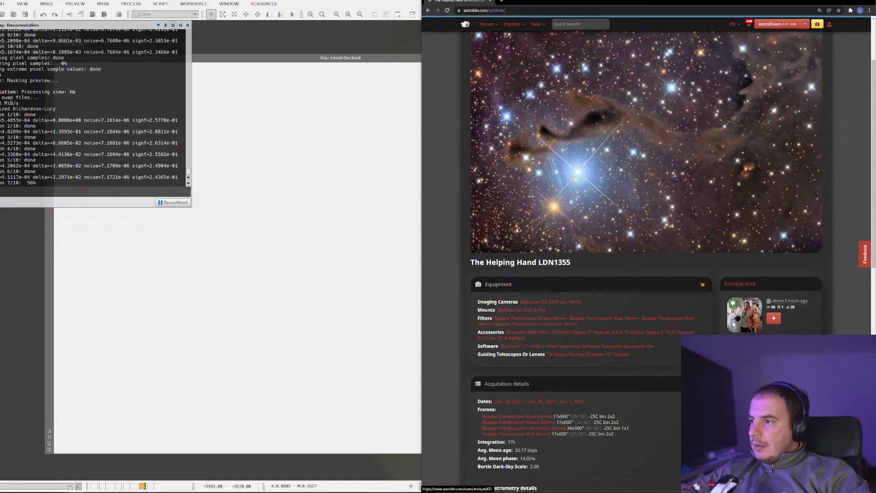
pyautogui.click(427, 11)
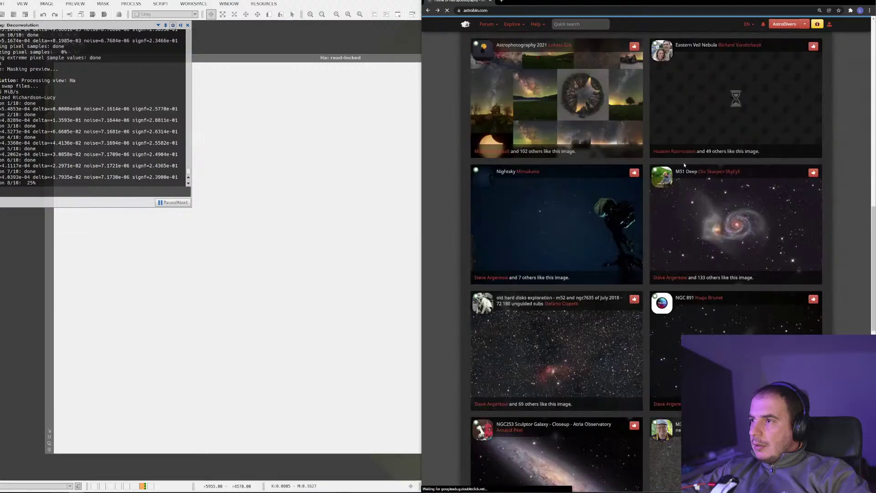
pyautogui.scroll(-7, 663, 194)
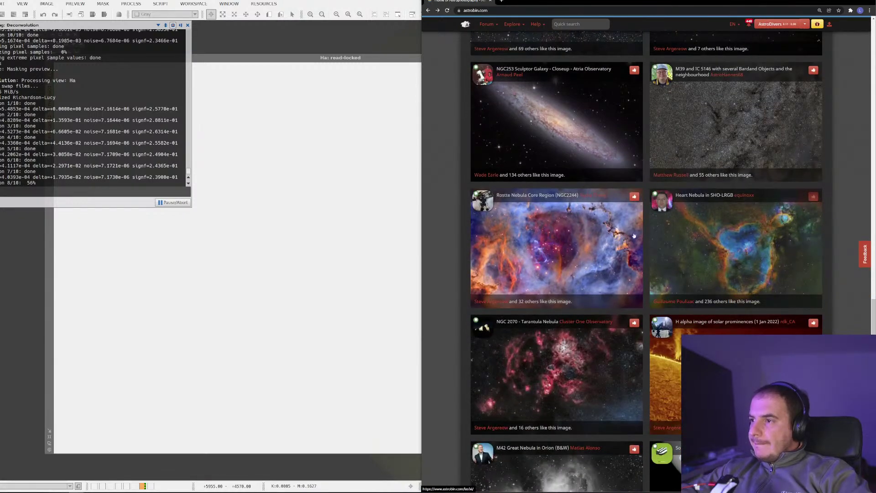
pyautogui.click(553, 255)
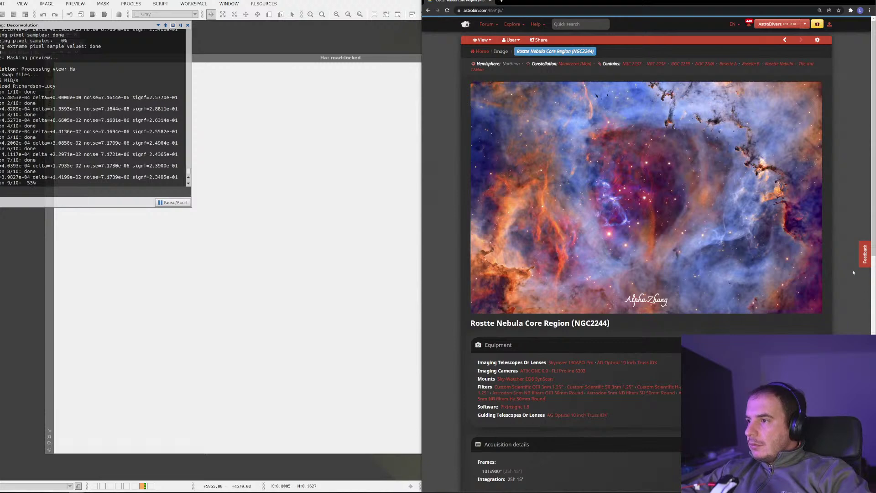
pyautogui.moveTo(643, 293)
pyautogui.scroll(-3, 651, 305)
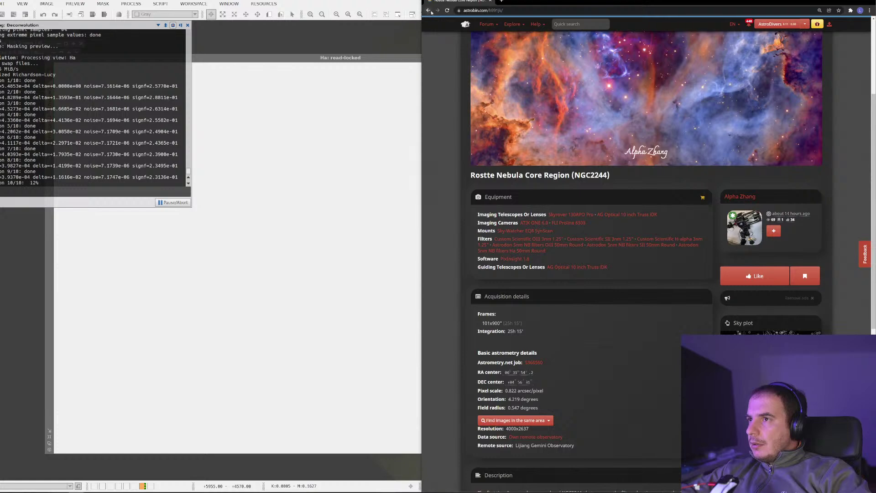
pyautogui.scroll(3, 450, 102)
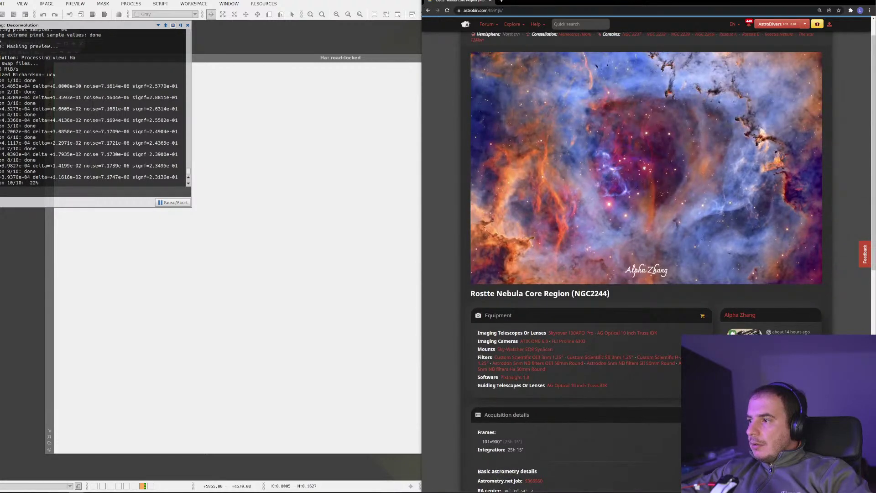
pyautogui.scroll(1, 440, 88)
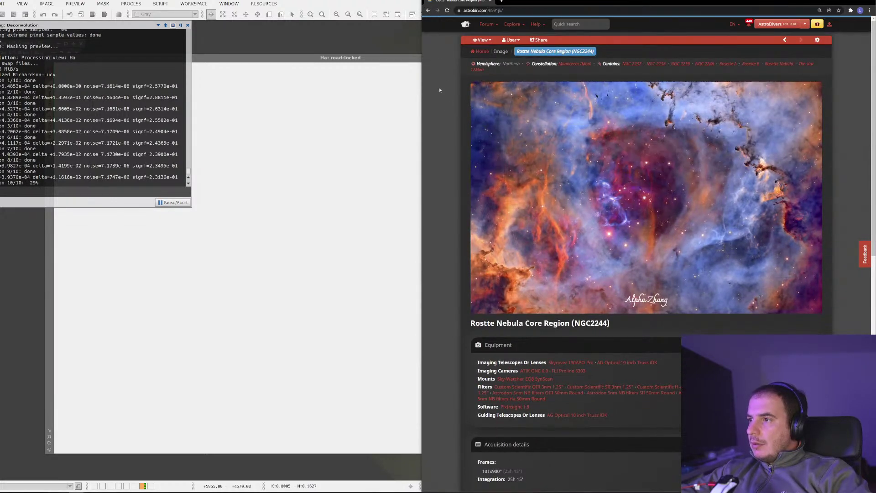
# Step: Return to the AstroBin activity feed and browse the further astrophotography posts
pyautogui.click(428, 10)
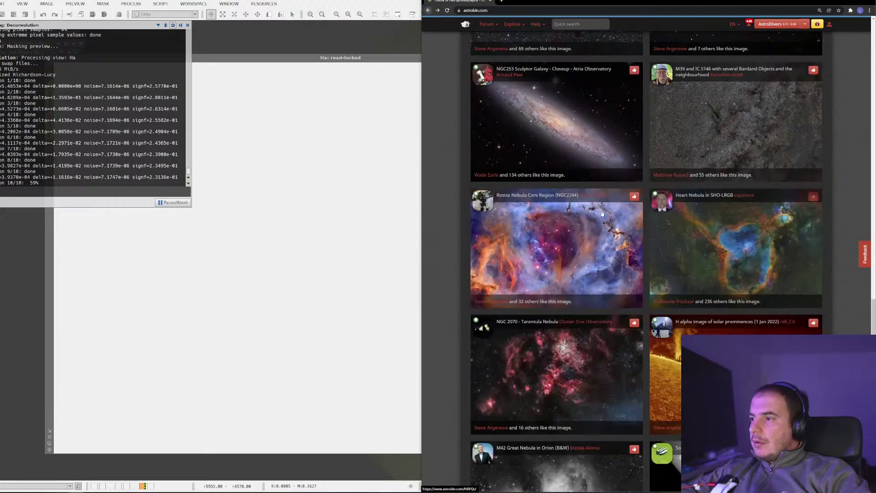
pyautogui.scroll(-6, 664, 283)
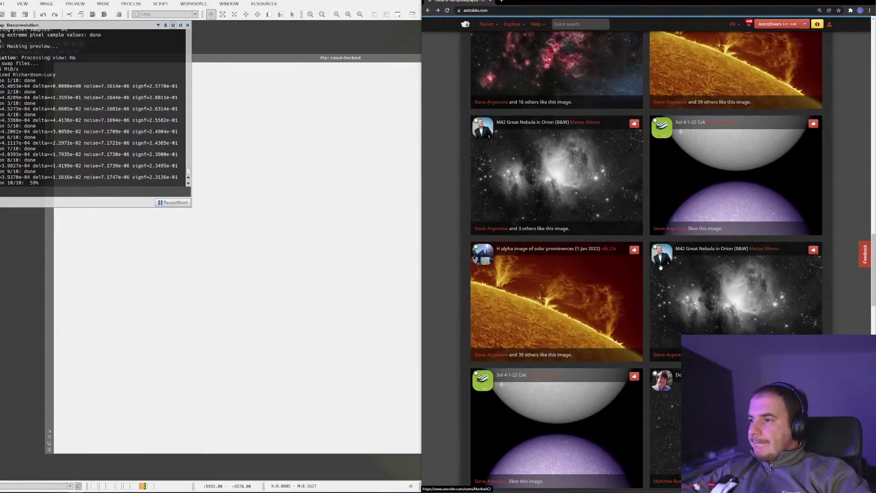
pyautogui.scroll(-2, 664, 283)
pyautogui.scroll(-1, 642, 261)
pyautogui.scroll(-3, 642, 258)
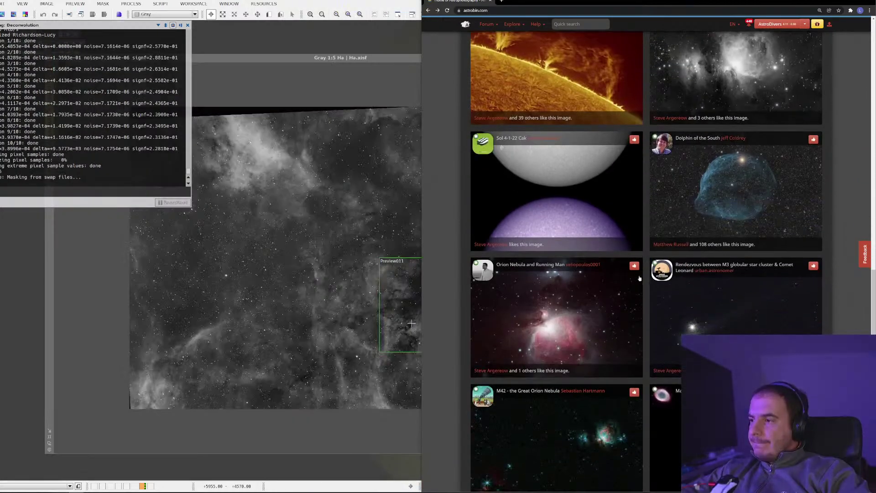
# Step: Switch back to PixInsight and compare the Ha nebulosity at 3:1 before and after Deconvolution by repeatedly undoing and redoing it
pyautogui.hotkey('alt', 'Tab')
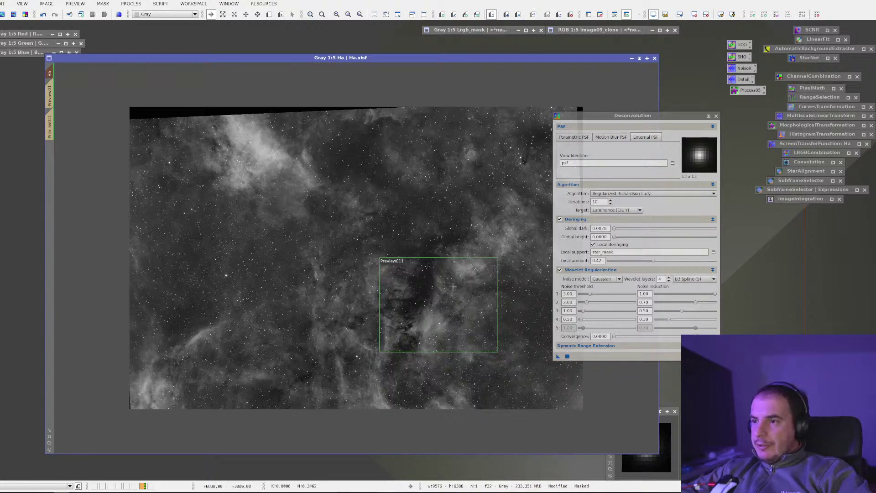
pyautogui.scroll(2, 445, 287)
pyautogui.moveTo(451, 290); pyautogui.dragTo(311, 227)
pyautogui.scroll(4, 311, 226)
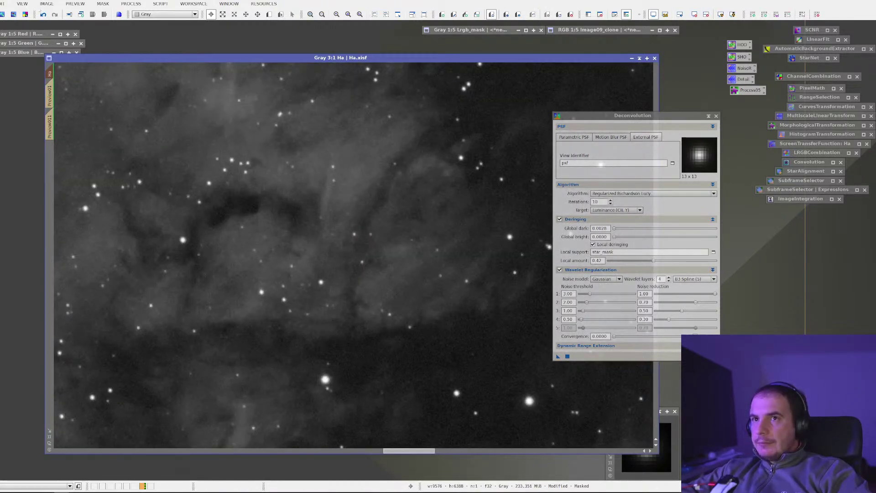
pyautogui.click(43, 14)
pyautogui.click(54, 14)
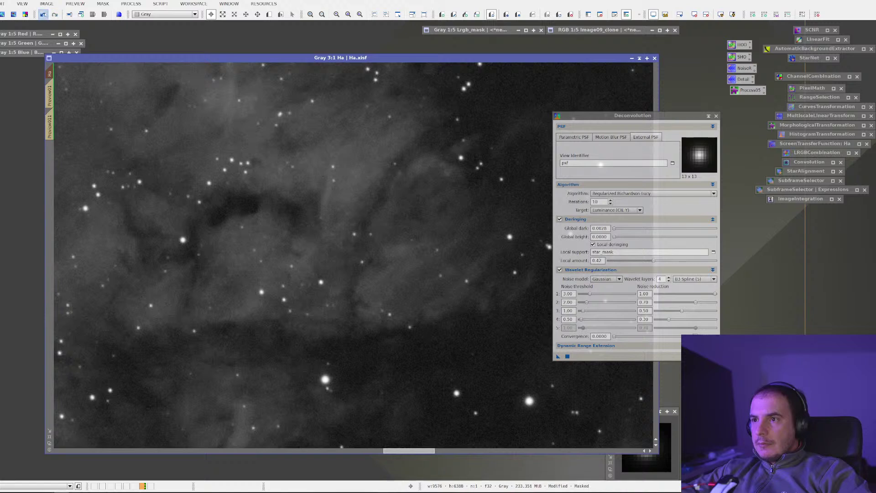
pyautogui.click(43, 14)
pyautogui.click(55, 14)
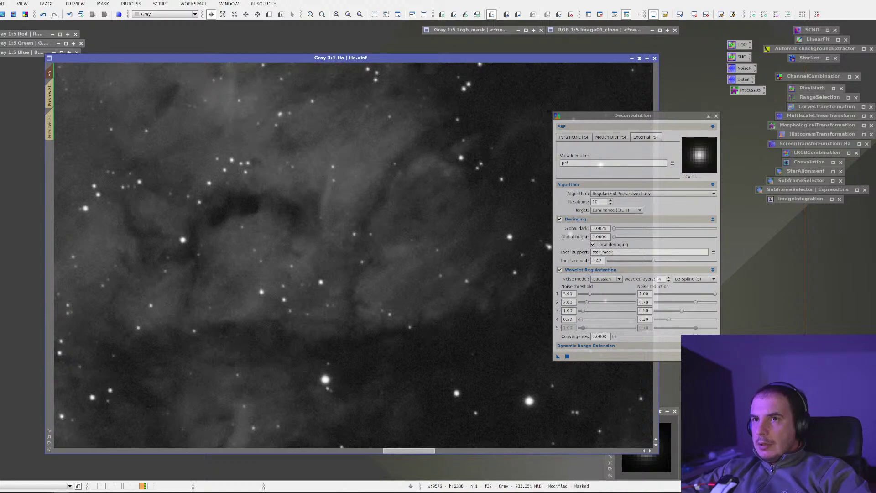
pyautogui.click(43, 14)
pyautogui.click(55, 14)
pyautogui.click(44, 14)
pyautogui.click(55, 14)
# Step: Put away the Deconvolution window and delete all previews of the Ha image
pyautogui.scroll(-4, 315, 223)
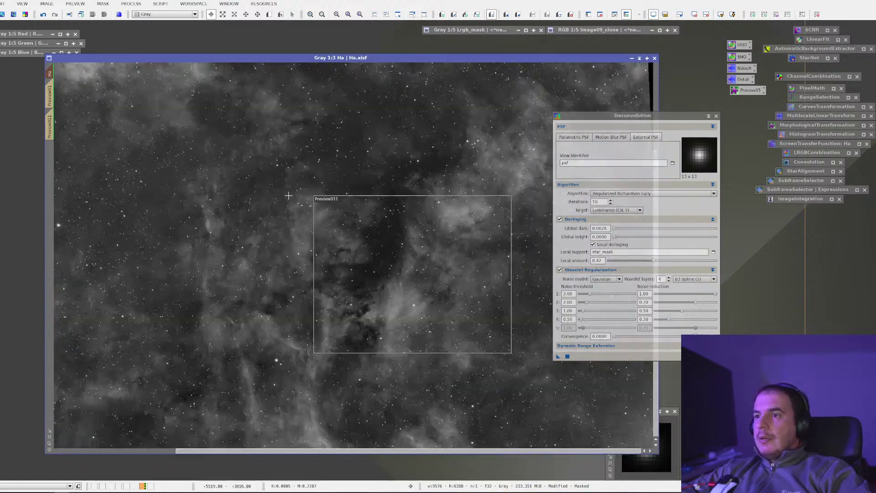
pyautogui.scroll(-2, 319, 231)
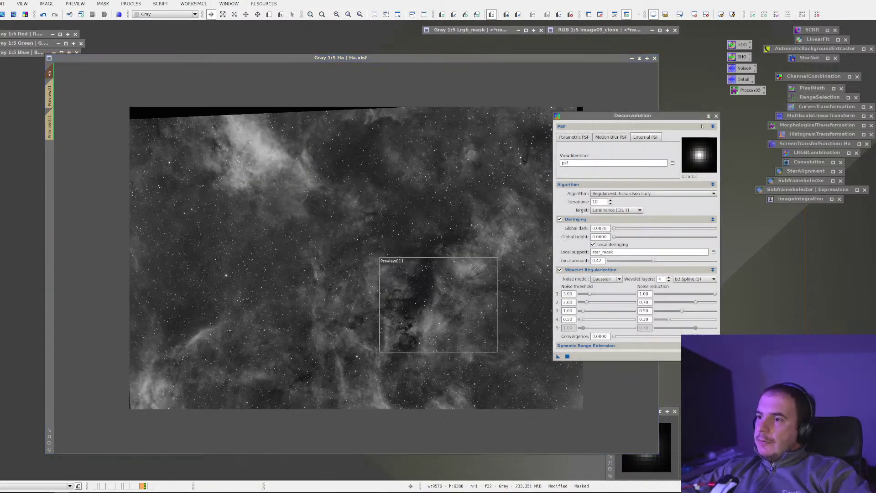
pyautogui.click(716, 116)
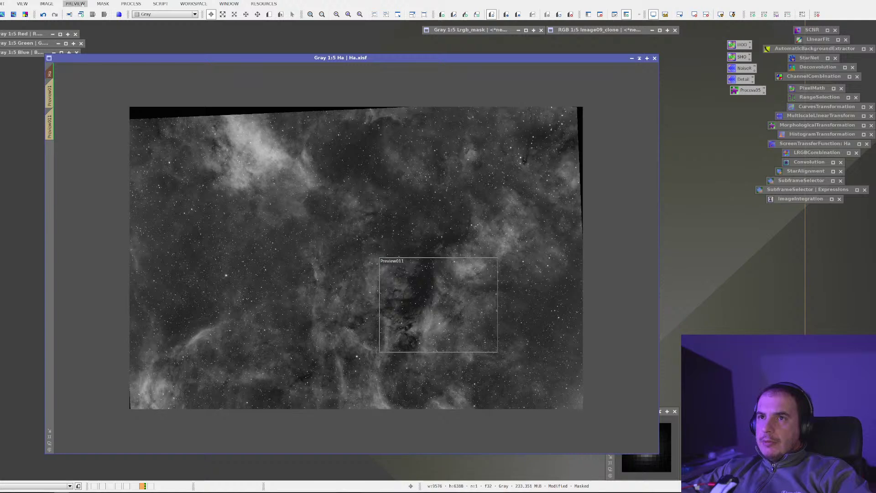
pyautogui.click(75, 3)
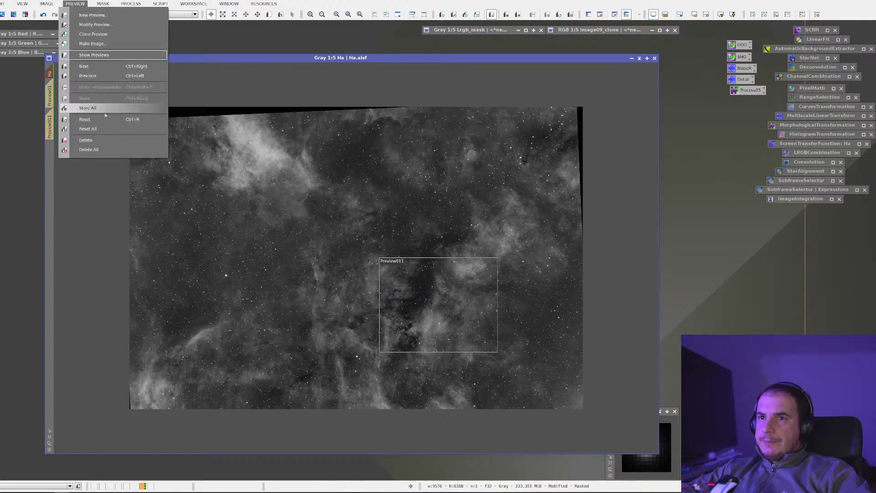
pyautogui.click(88, 149)
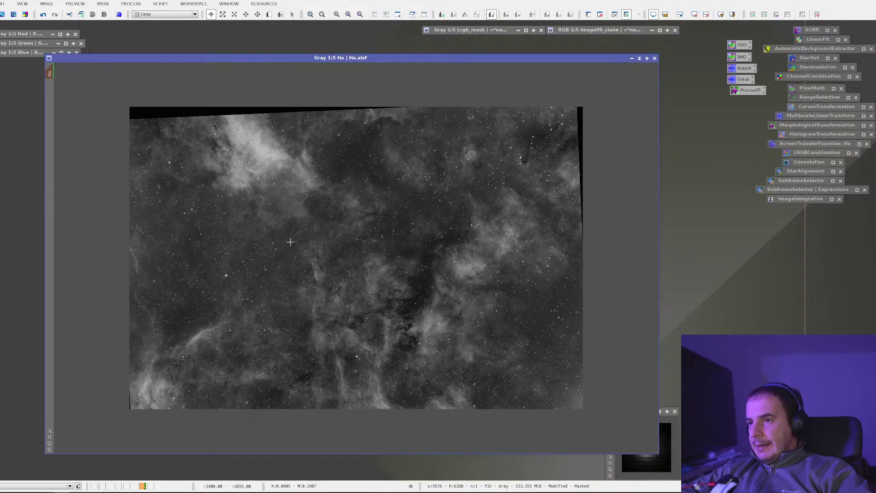
# Step: Inspect stars and nebulosity across the deconvolved Ha image at 3:1
pyautogui.scroll(2, 290, 242)
pyautogui.scroll(2, 290, 242)
pyautogui.scroll(-3, 292, 244)
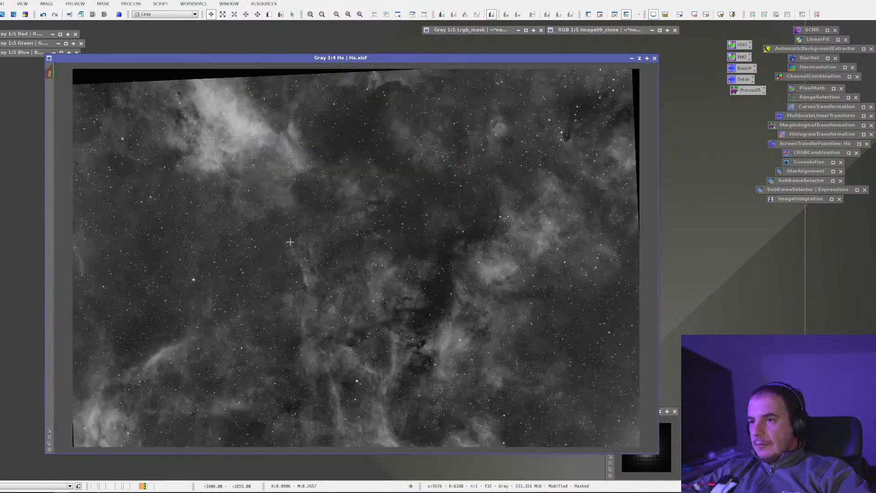
pyautogui.scroll(5, 294, 249)
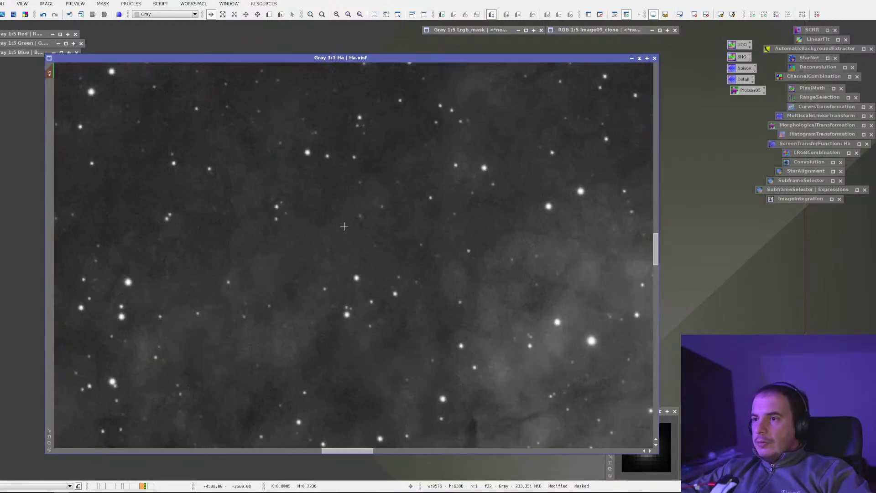
pyautogui.moveTo(515, 217); pyautogui.dragTo(182, 170)
pyautogui.moveTo(595, 219); pyautogui.dragTo(172, 125)
pyautogui.moveTo(551, 193); pyautogui.dragTo(337, 145)
pyautogui.scroll(-6, 340, 157)
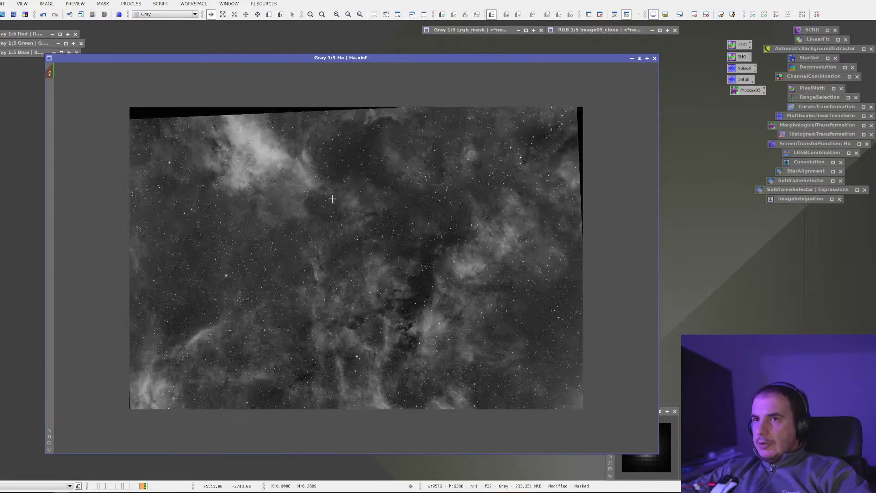
# Step: Show and hide the mask overlay on the Ha image to check which areas are protected
pyautogui.rightClick(332, 201)
pyautogui.press('Escape')
pyautogui.hotkey('ctrl', 'k')
pyautogui.hotkey('ctrl', 'k')
pyautogui.hotkey('ctrl', 'k')
pyautogui.hotkey('ctrl', 'k')
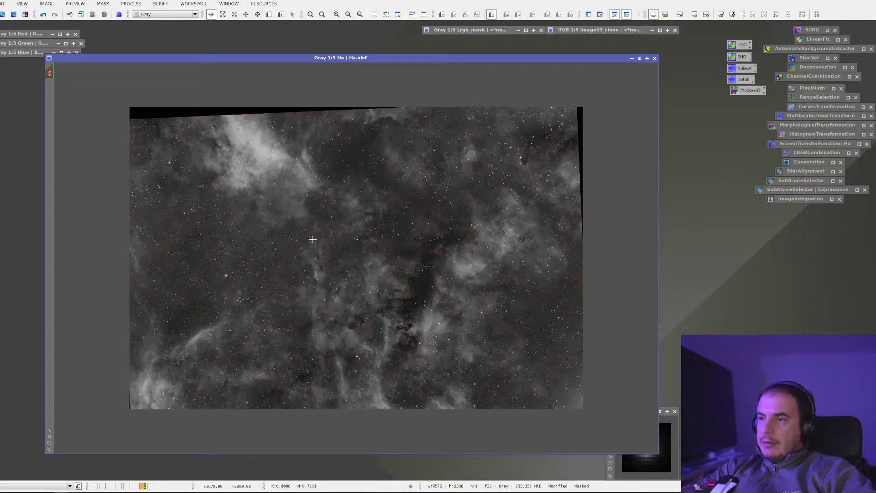
# Step: Load the saved noise reduction settings in MultiscaleLinearTransform and set its target to Luminance (CIE Y), with a dark Ha region shown at 3:1
pyautogui.doubleClick(744, 68)
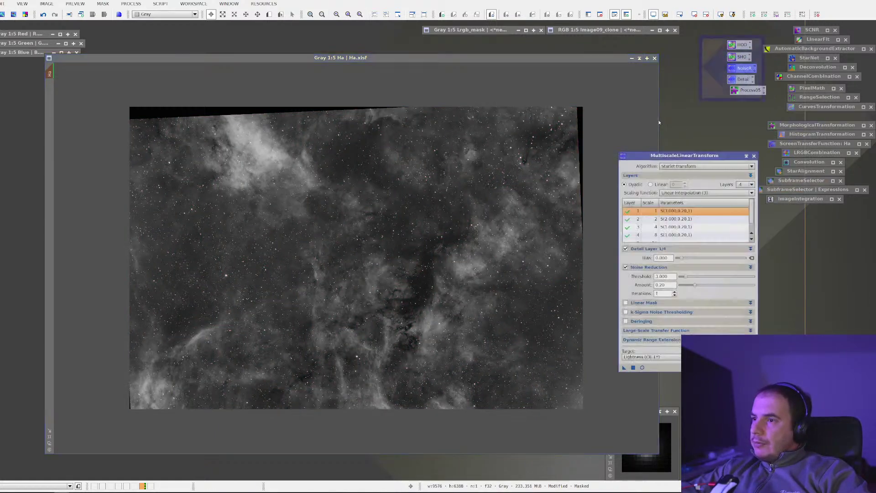
pyautogui.scroll(4, 251, 154)
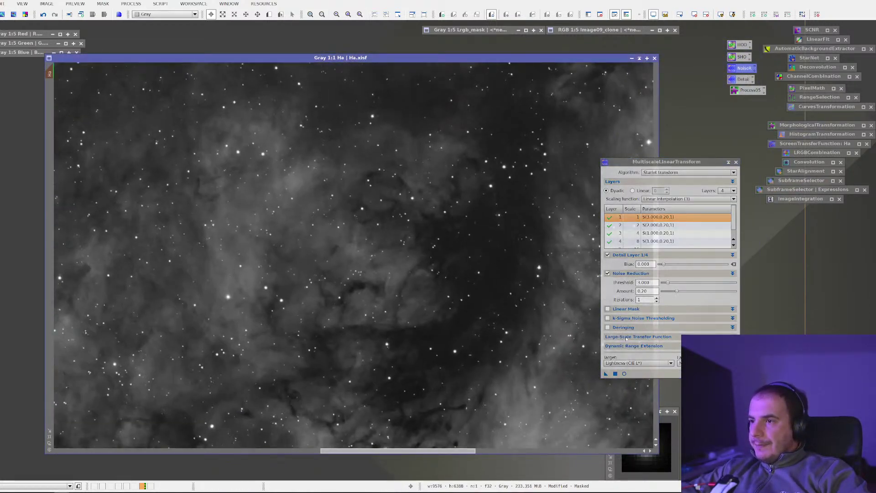
pyautogui.scroll(2, 251, 154)
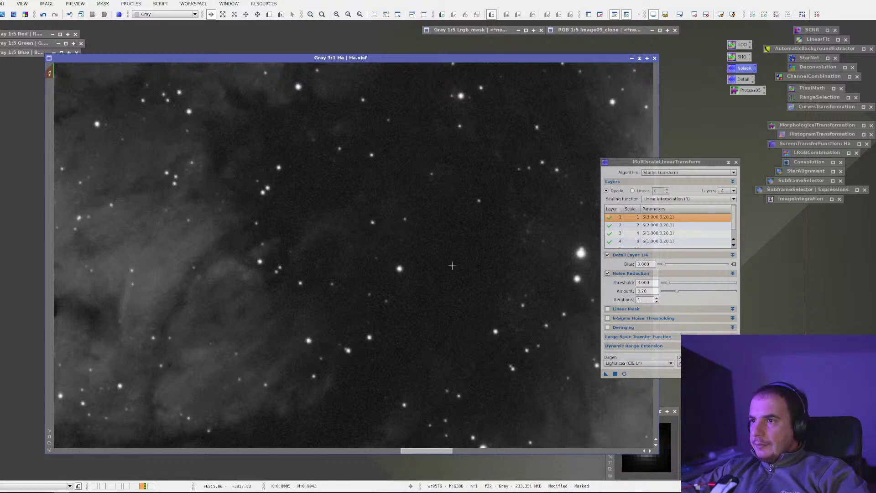
pyautogui.click(635, 363)
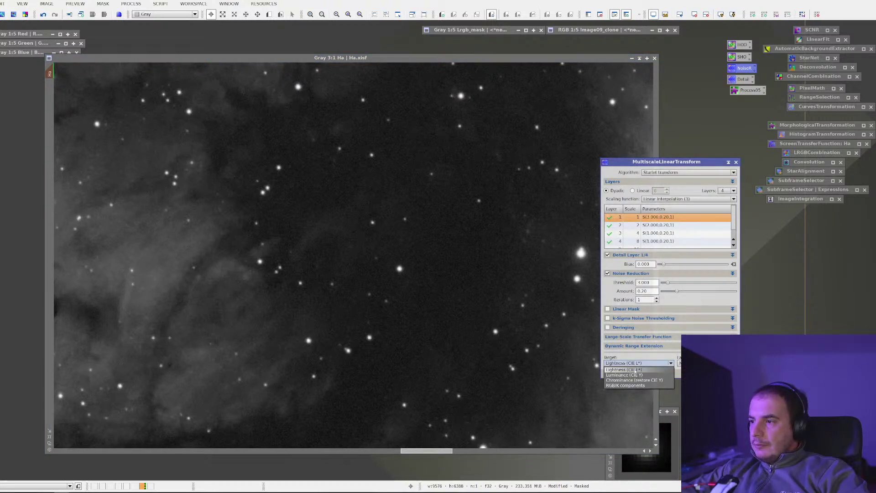
pyautogui.click(634, 374)
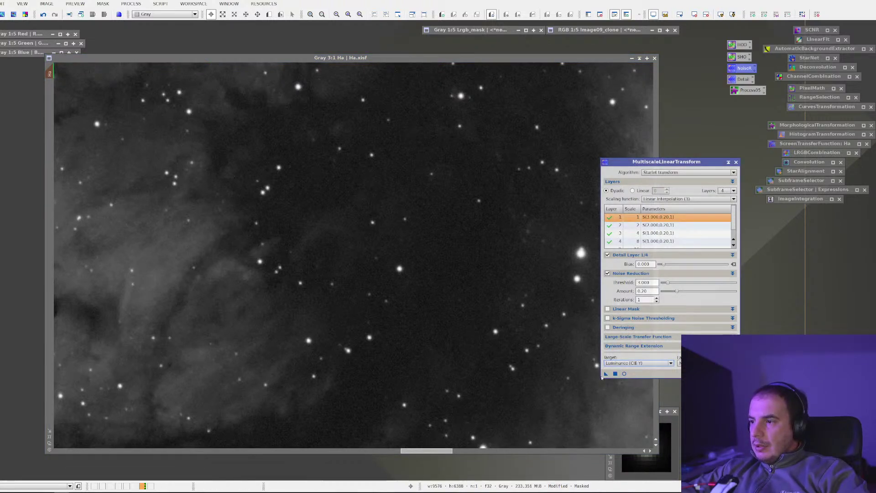
# Step: Try the noise reduction with the Luminance target on the Ha image, compare the dark region before and after at 5:1, and undo it
pyautogui.moveTo(439, 292); pyautogui.dragTo(439, 293)
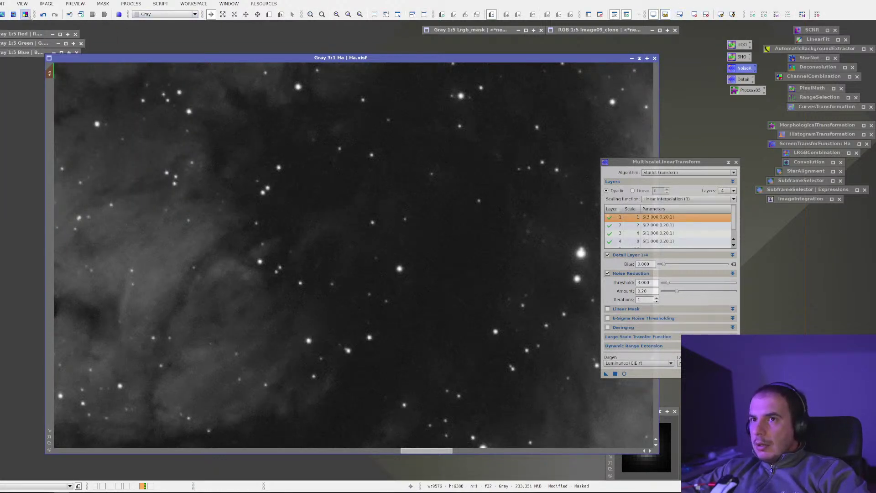
pyautogui.click(45, 15)
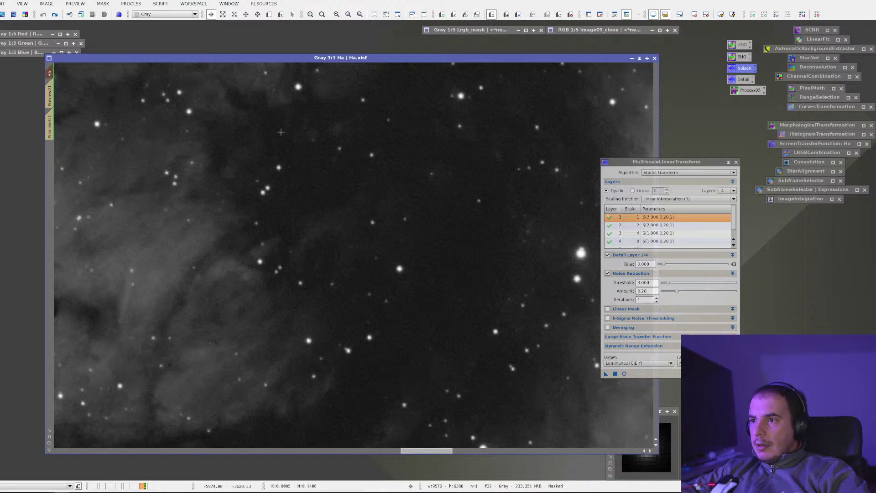
pyautogui.scroll(2, 324, 146)
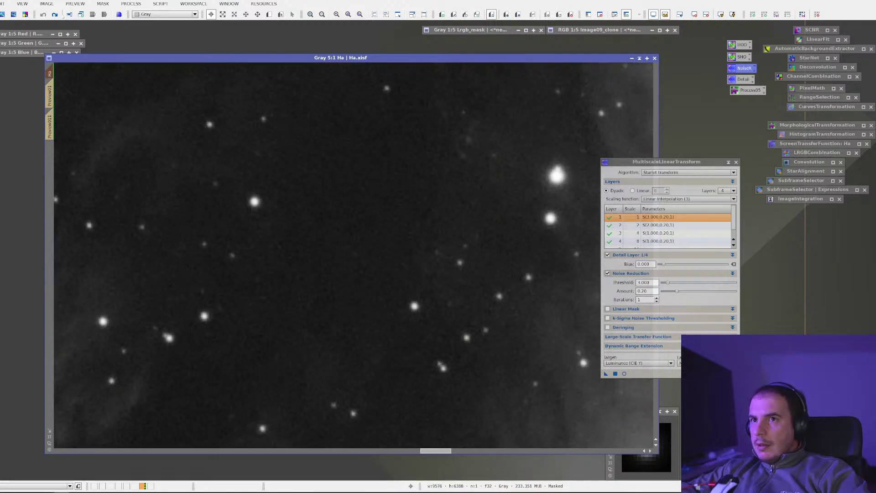
pyautogui.click(55, 14)
pyautogui.click(43, 14)
pyautogui.click(54, 14)
pyautogui.click(44, 14)
pyautogui.click(55, 14)
pyautogui.click(44, 15)
# Step: Set the MultiscaleLinearTransform target to Lightness (CIE L*) and apply the noise reduction to the full Ha image
pyautogui.click(639, 362)
pyautogui.click(633, 371)
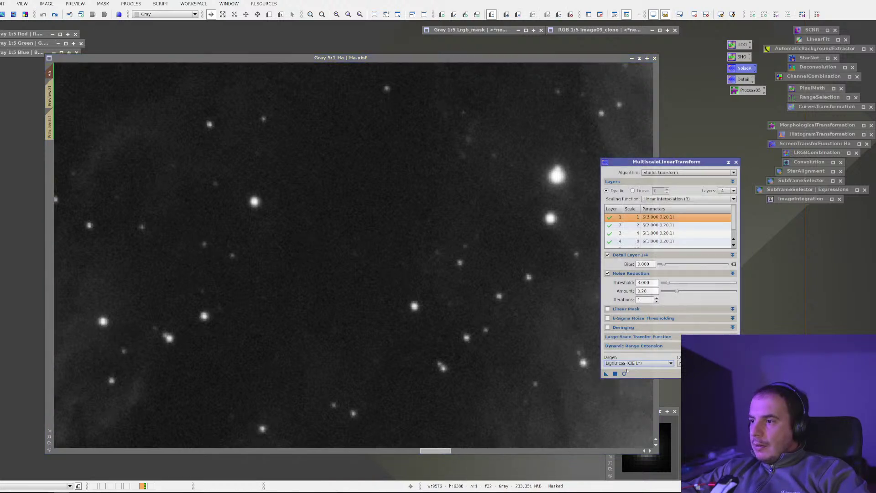
pyautogui.moveTo(606, 373); pyautogui.dragTo(488, 324)
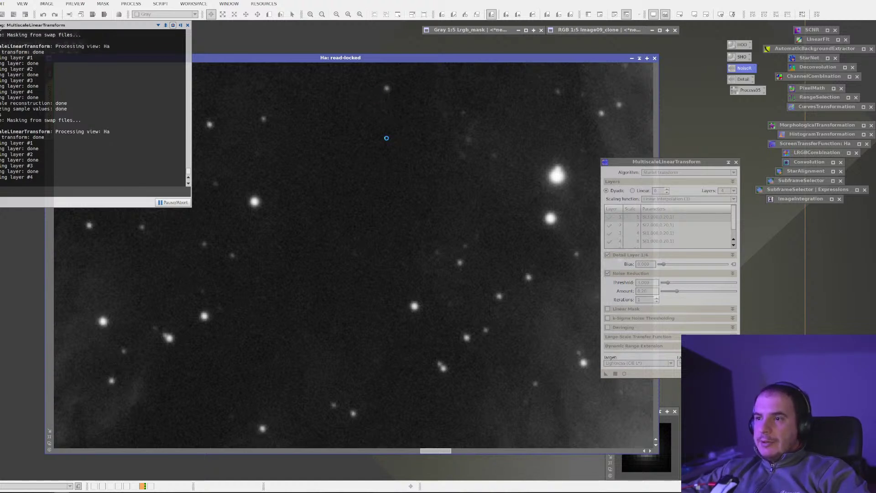
pyautogui.hotkey('alt', 'Tab')
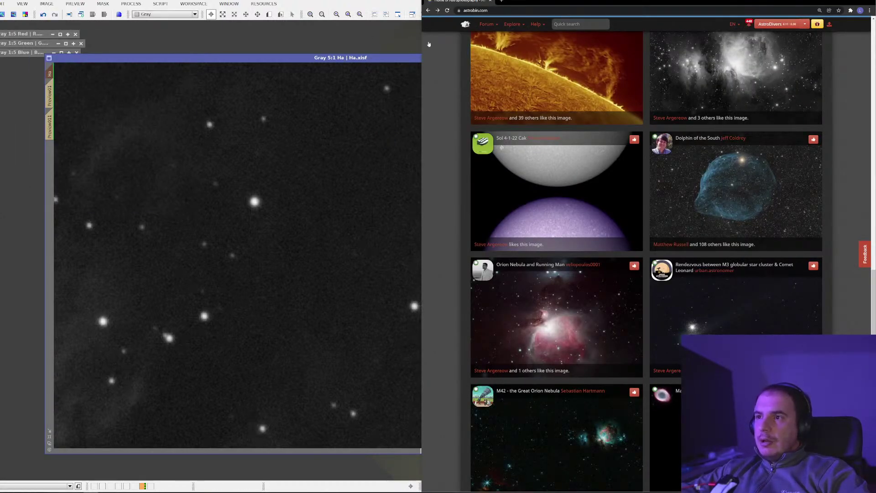
pyautogui.hotkey('alt', 'Tab')
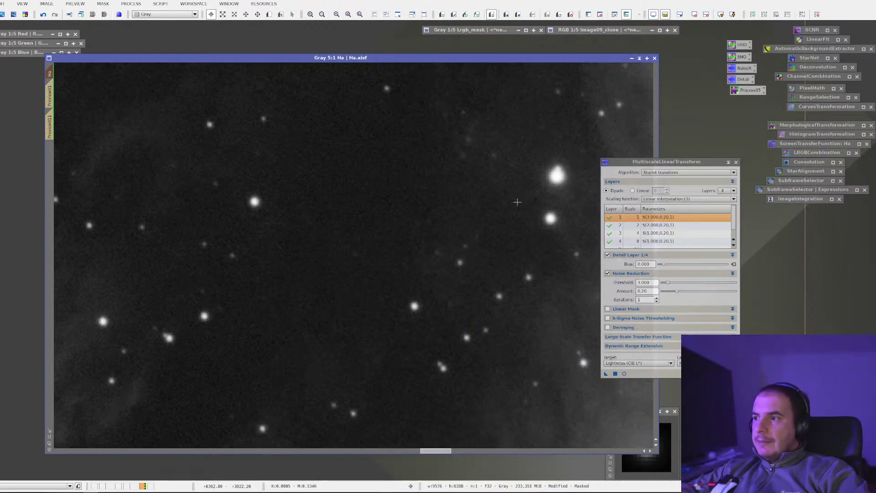
# Step: Compare the dark Ha region at 5:1 before and after the Lightness noise reduction, keeping the processed version
pyautogui.click(44, 15)
pyautogui.click(53, 14)
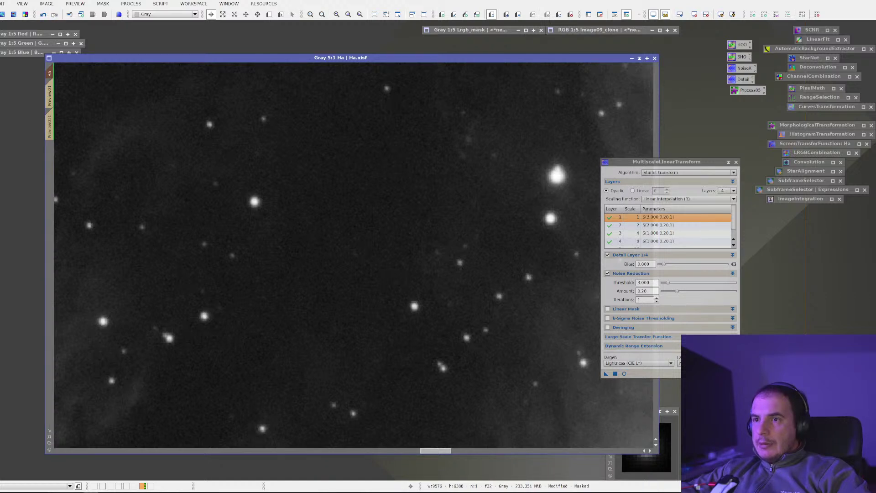
pyautogui.click(44, 15)
pyautogui.click(54, 14)
pyautogui.scroll(-5, 352, 255)
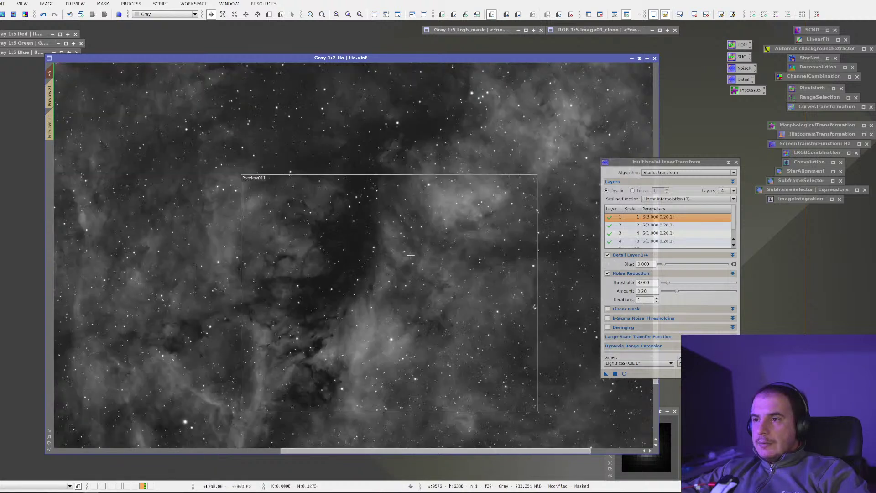
# Step: Apply a second pass of the same noise reduction to the Ha image and compare the result with the previous state at 4:1
pyautogui.moveTo(606, 373); pyautogui.dragTo(397, 287)
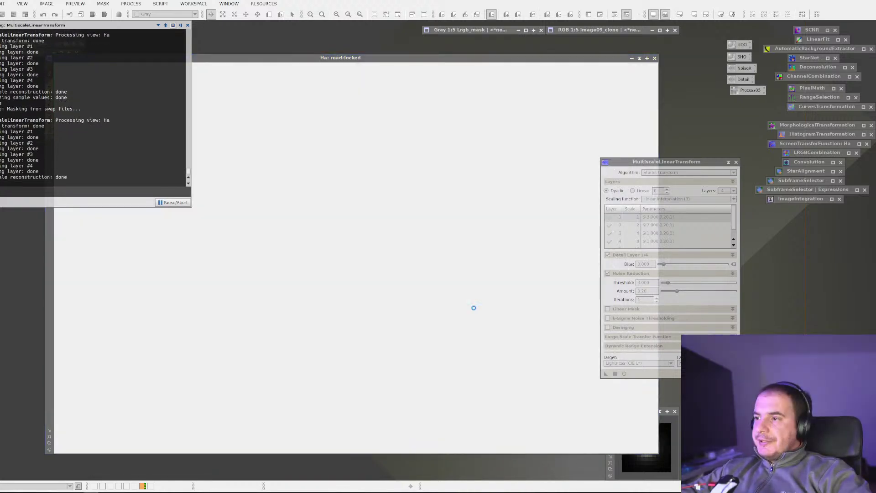
pyautogui.scroll(2, 524, 314)
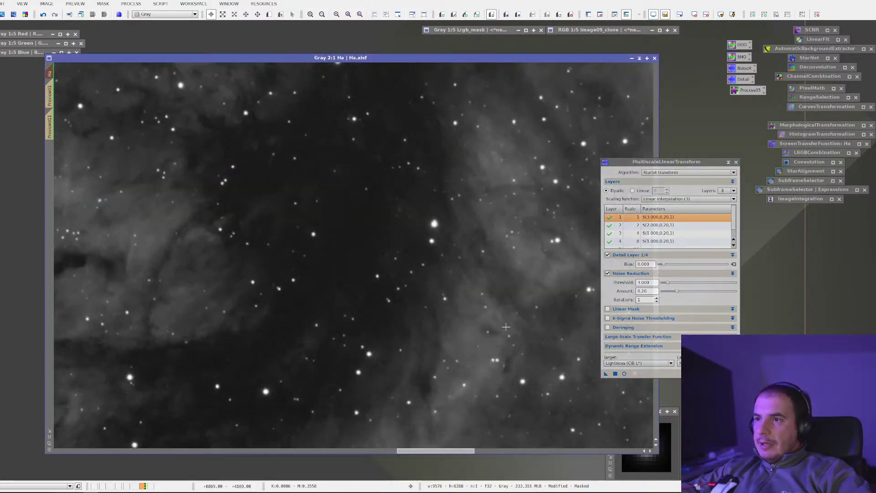
pyautogui.scroll(-2, 505, 326)
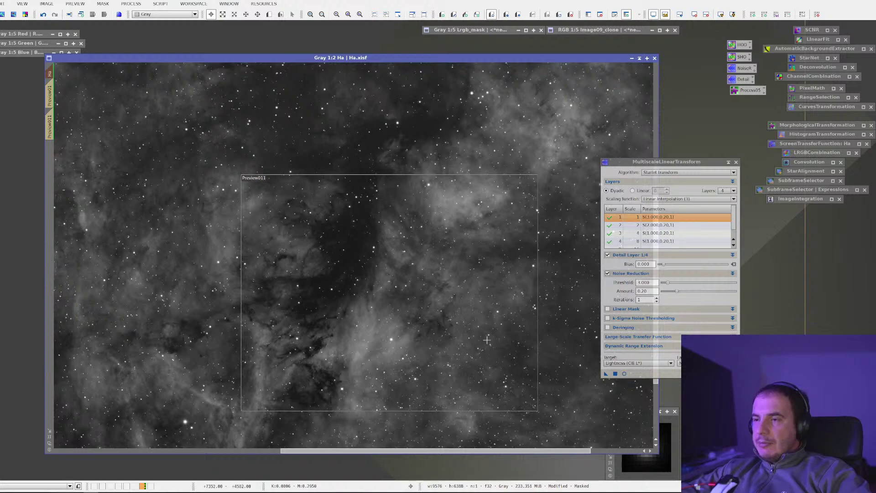
pyautogui.scroll(2, 487, 340)
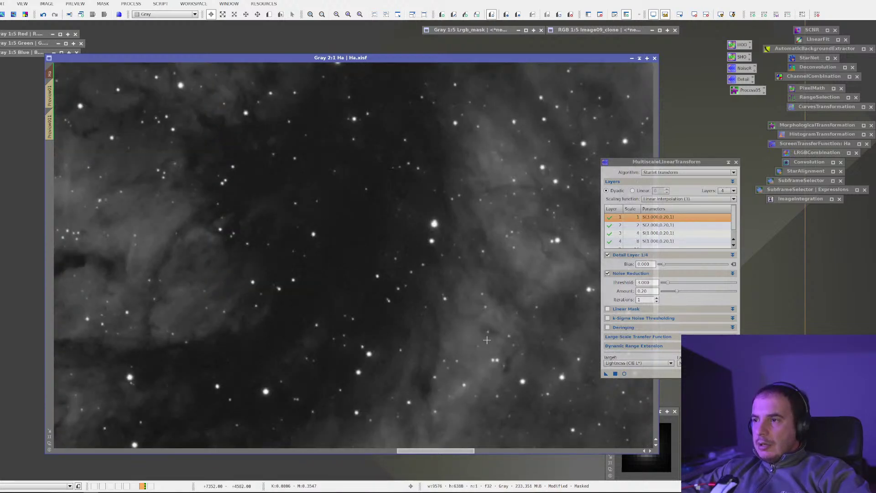
pyautogui.scroll(2, 491, 318)
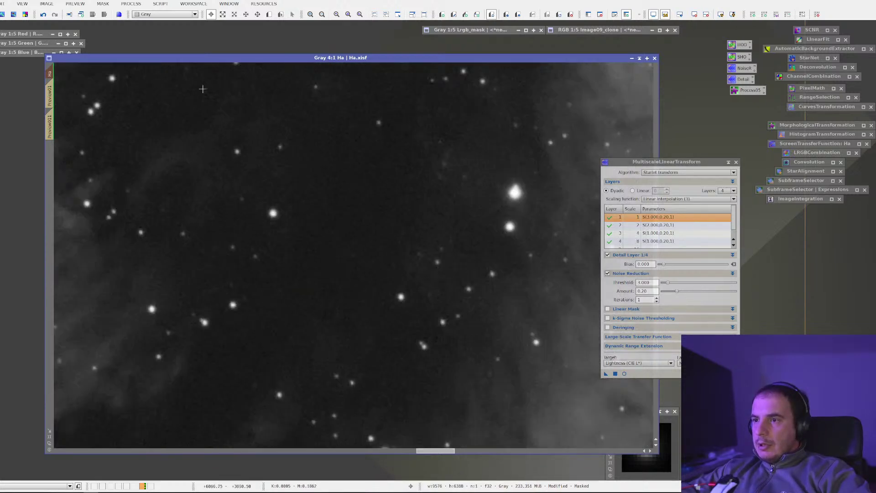
pyautogui.click(44, 15)
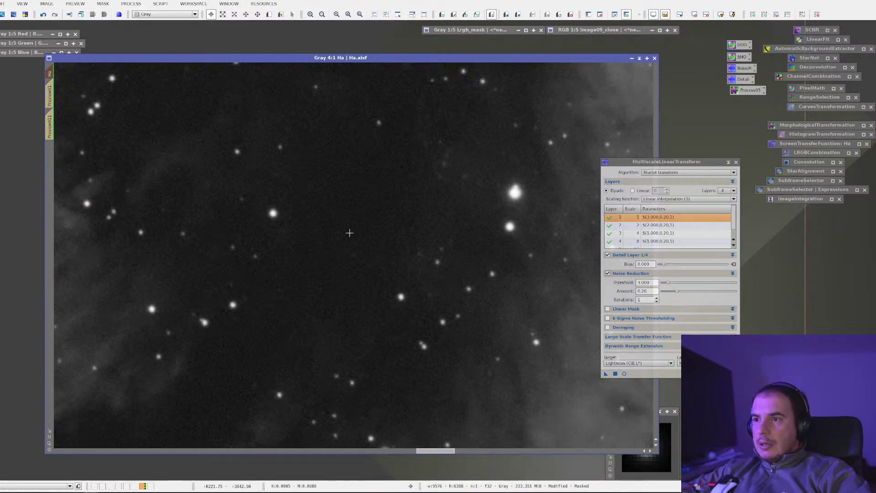
pyautogui.scroll(-5, 512, 333)
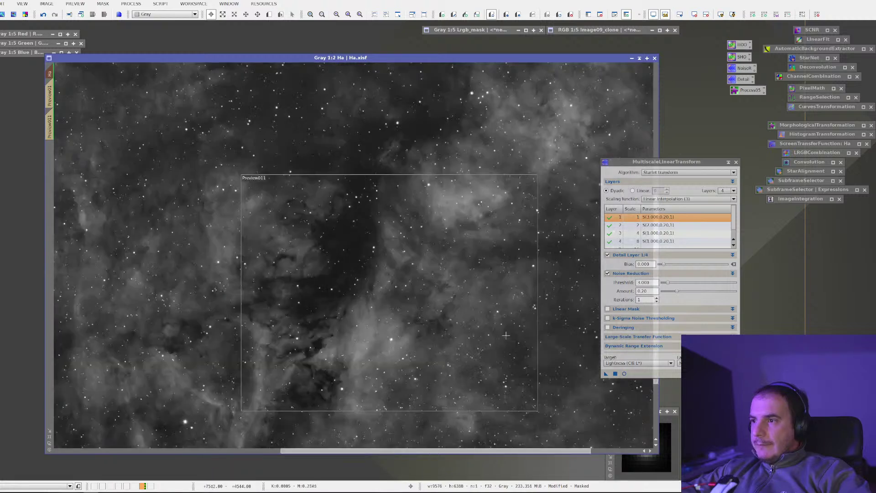
# Step: Toggle the mask overlay on the Ha image at 1:3 to examine which nebulosity and background areas it covers
pyautogui.hotkey('ctrl', 'k')
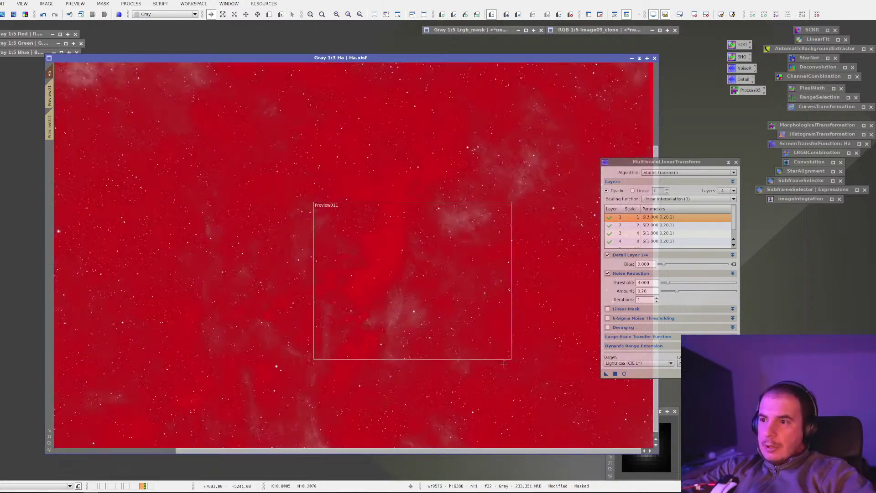
pyautogui.hotkey('ctrl', 'k')
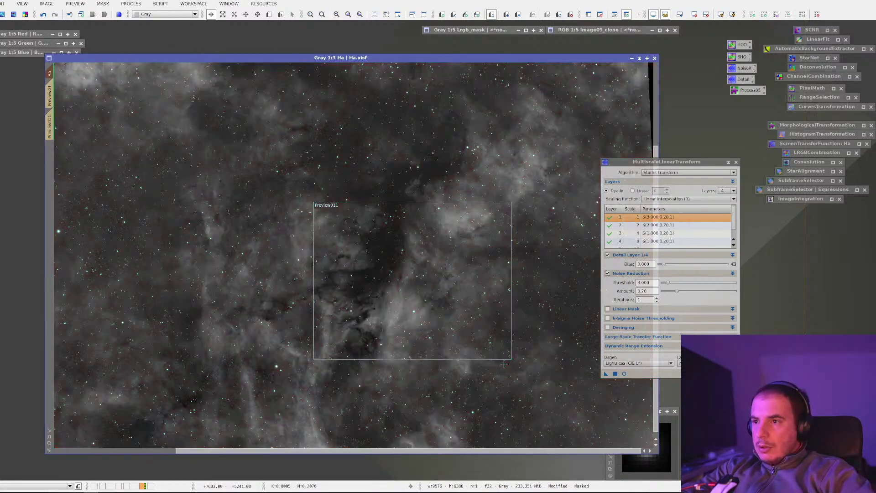
pyautogui.hotkey('ctrl', 'k')
pyautogui.hotkey('ctrl', 'k')
pyautogui.hotkey('ctrl', 'k')
pyautogui.hotkey('ctrl', 'k')
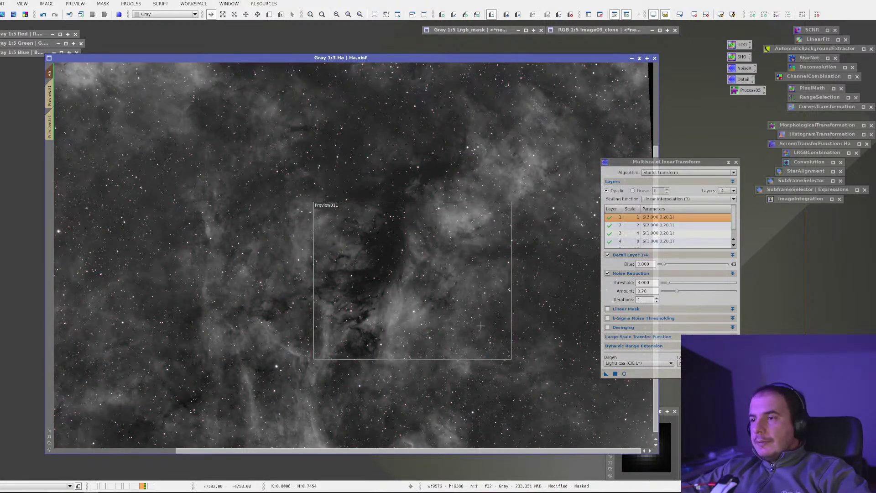
# Step: Apply the MultiscaleLinearTransform noise reduction to the masked Ha image again and check the dark region against the previous state
pyautogui.scroll(2, 475, 310)
pyautogui.scroll(1, 348, 291)
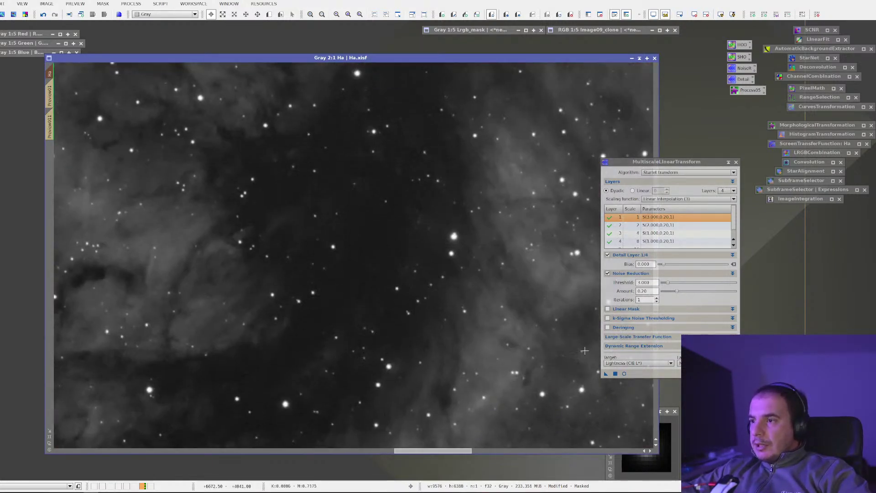
pyautogui.press('F5')
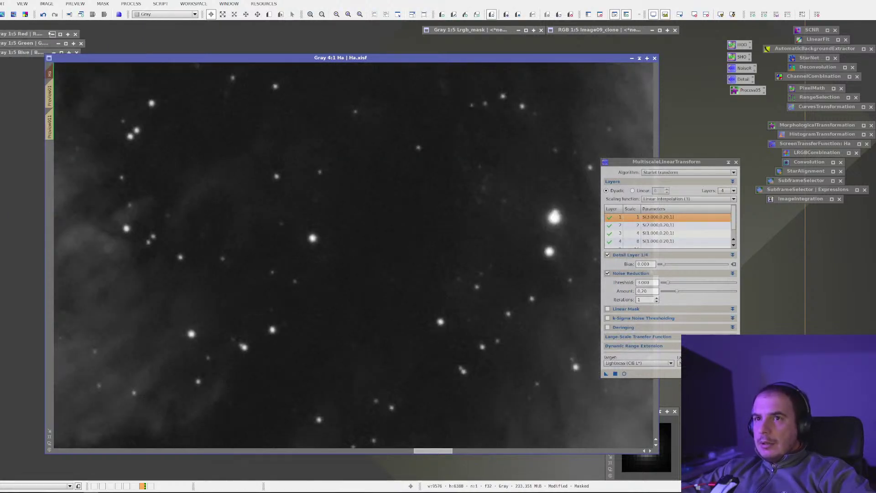
pyautogui.click(47, 14)
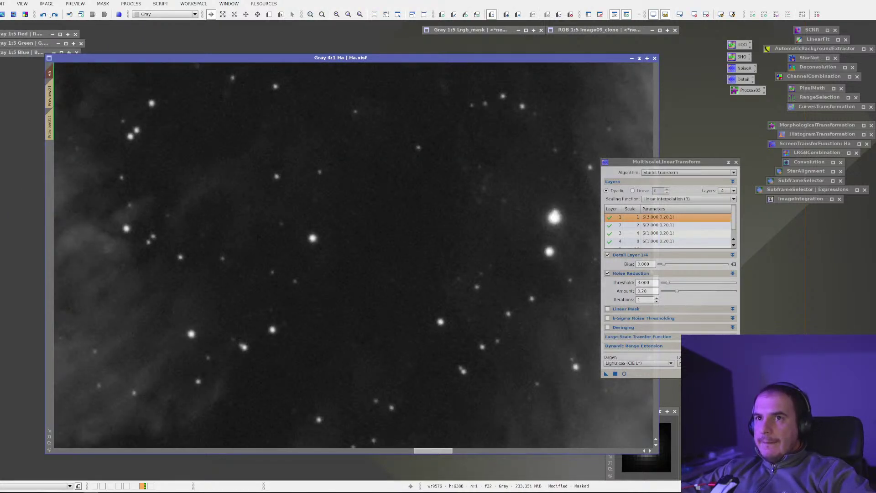
pyautogui.scroll(-4, 189, 172)
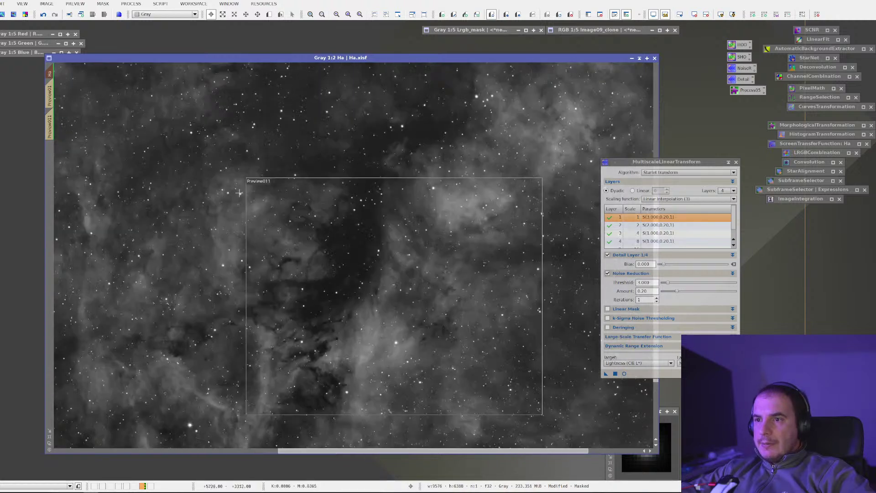
# Step: Run two more noise reduction passes on the full Ha image, comparing the dark region before and after at 4:1 between them
pyautogui.click(607, 374)
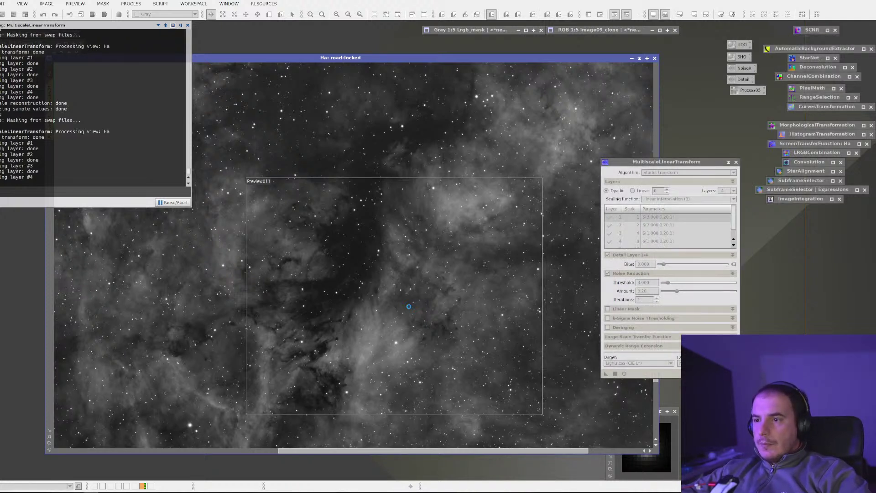
pyautogui.scroll(4, 496, 256)
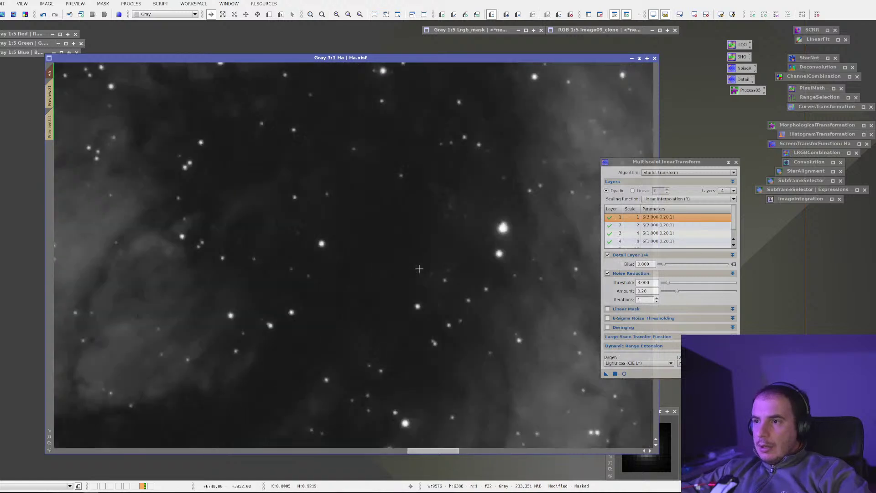
pyautogui.click(43, 14)
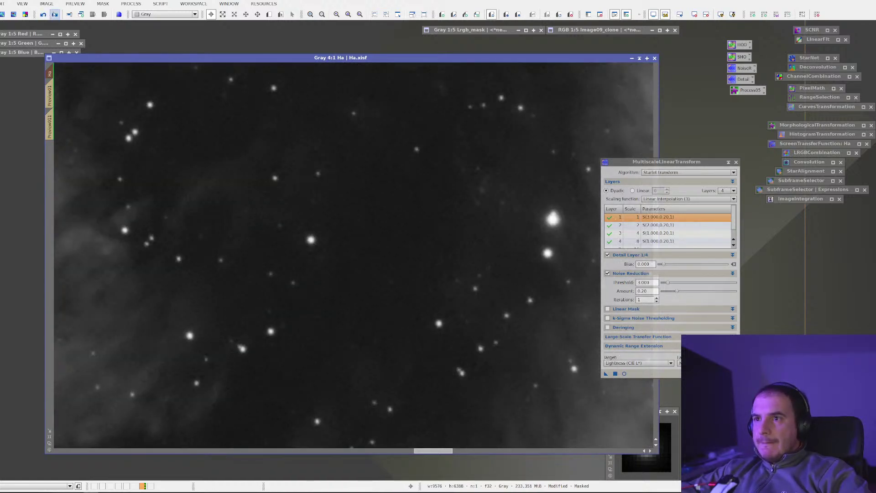
pyautogui.click(54, 14)
pyautogui.scroll(-3, 331, 206)
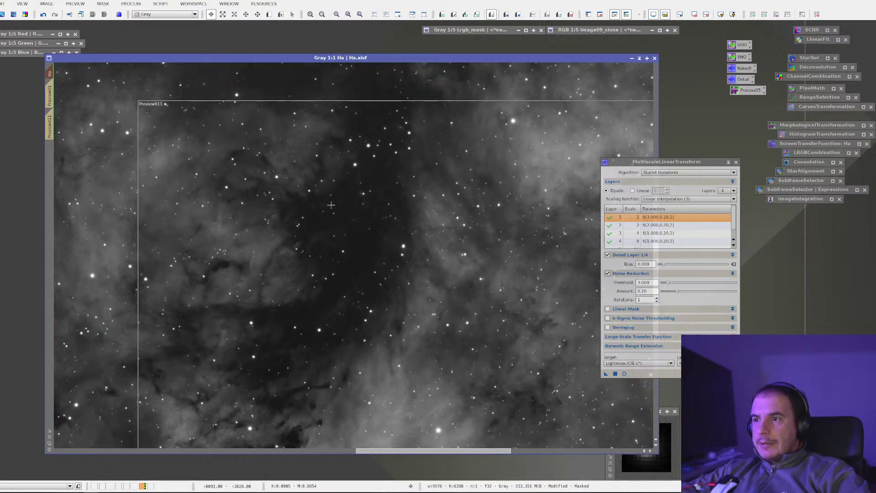
pyautogui.scroll(3, 331, 205)
pyautogui.scroll(-4, 332, 206)
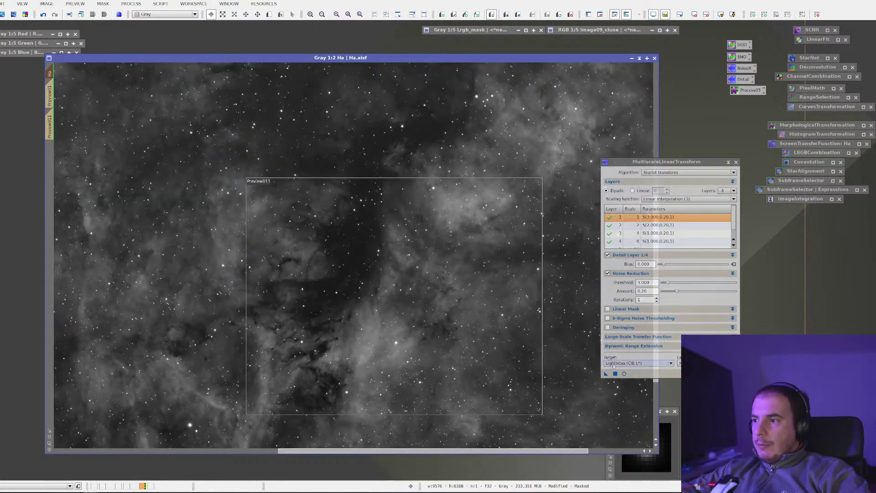
pyautogui.moveTo(606, 373); pyautogui.dragTo(455, 292)
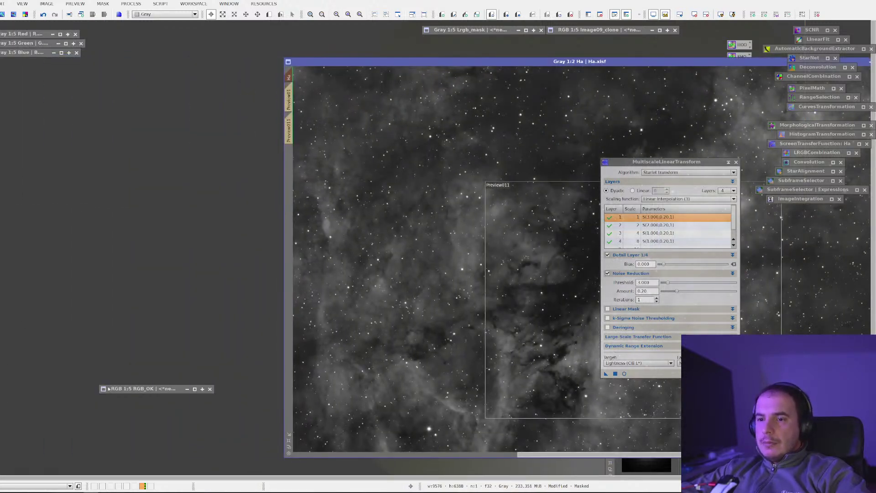
# Step: Open the RGB_OK image, examine its stars and background up close at 2:1, and minimise it again
pyautogui.doubleClick(109, 388)
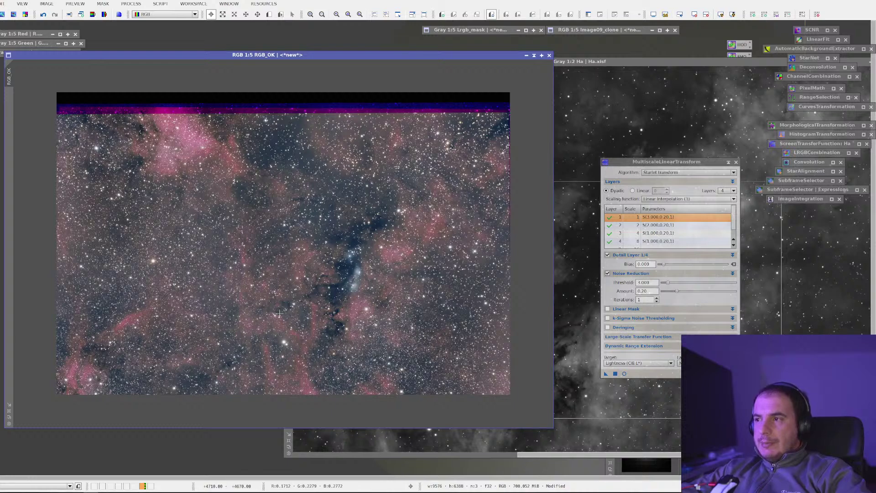
pyautogui.scroll(5, 279, 314)
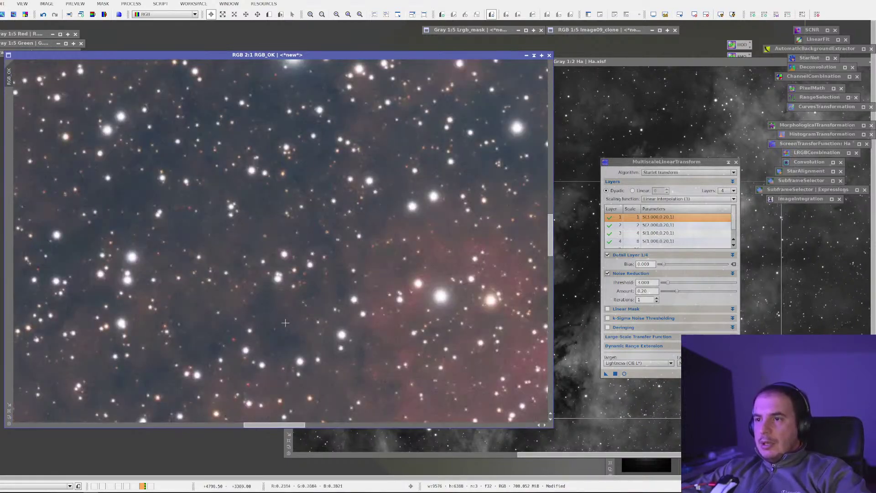
pyautogui.scroll(-6, 282, 313)
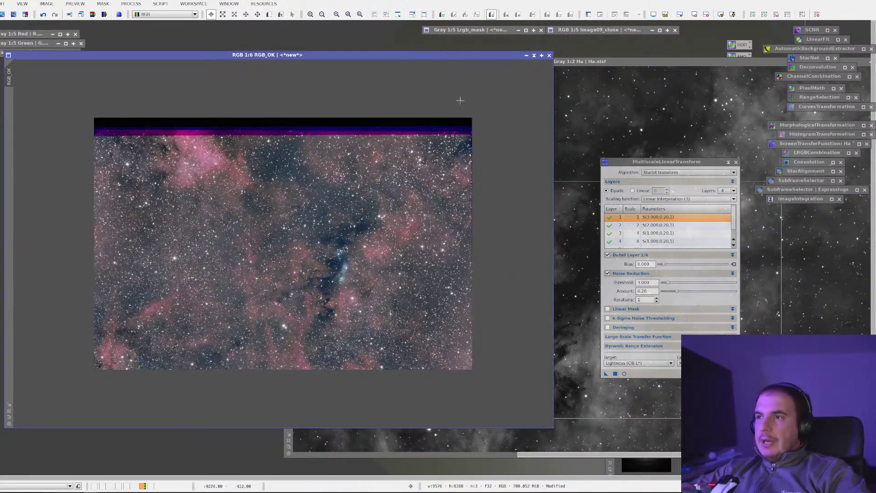
pyautogui.click(534, 55)
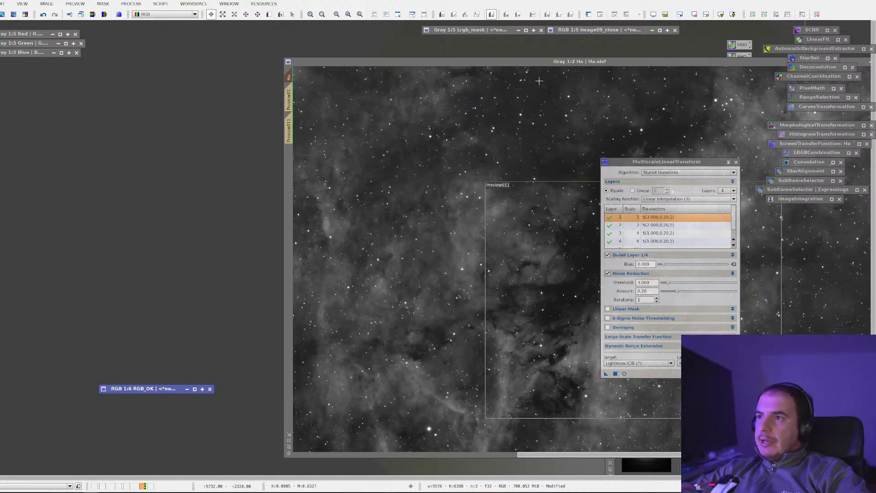
# Step: Move the Ha image window back to its former place and show its mask overlay
pyautogui.moveTo(560, 64); pyautogui.dragTo(321, 46)
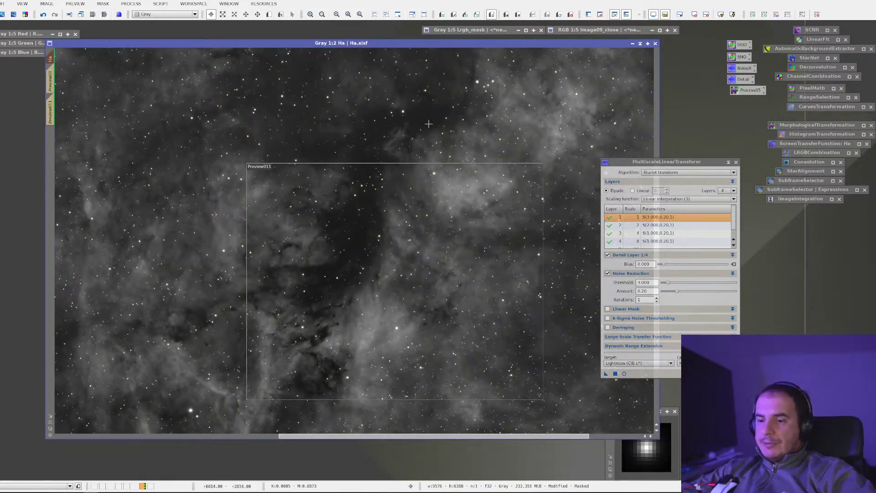
pyautogui.hotkey('ctrl', 'k')
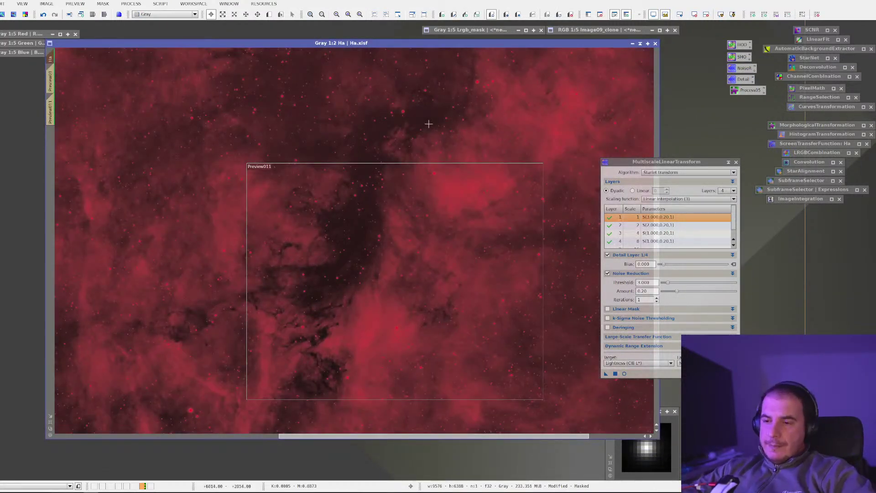
# Step: Remove the mask from the Ha image and delete all of its previews
pyautogui.rightClick(429, 124)
pyautogui.moveTo(456, 205)
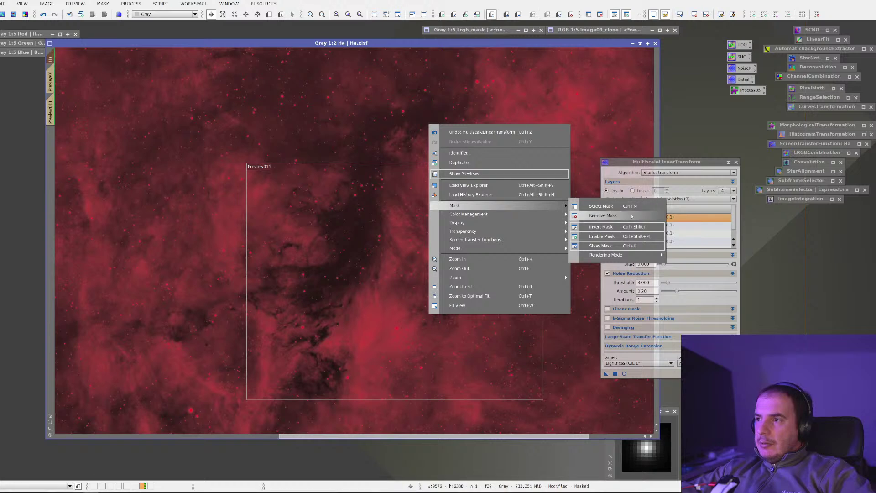
pyautogui.click(632, 217)
pyautogui.hotkey('ctrl', '-')
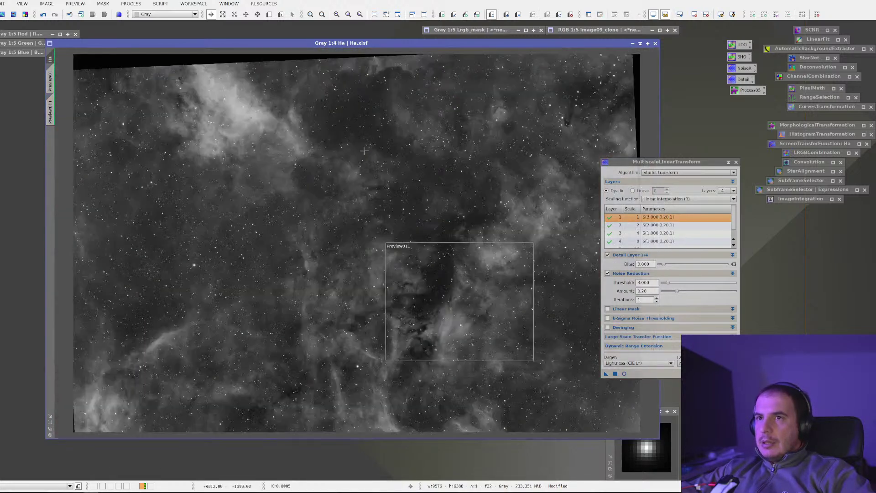
pyautogui.click(74, 4)
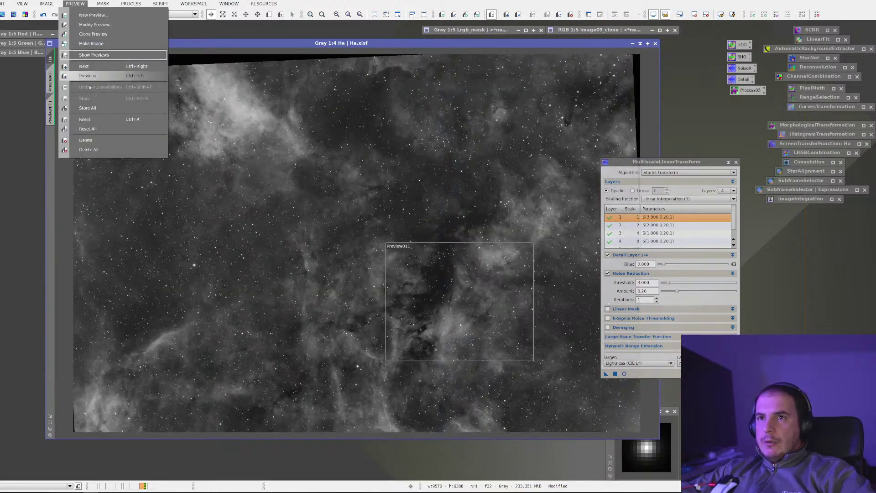
pyautogui.click(86, 149)
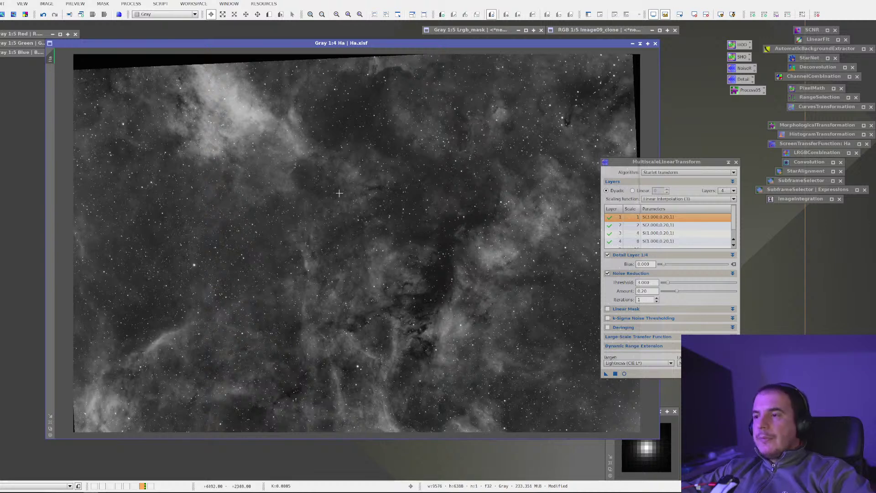
pyautogui.hotkey('ctrl', '-')
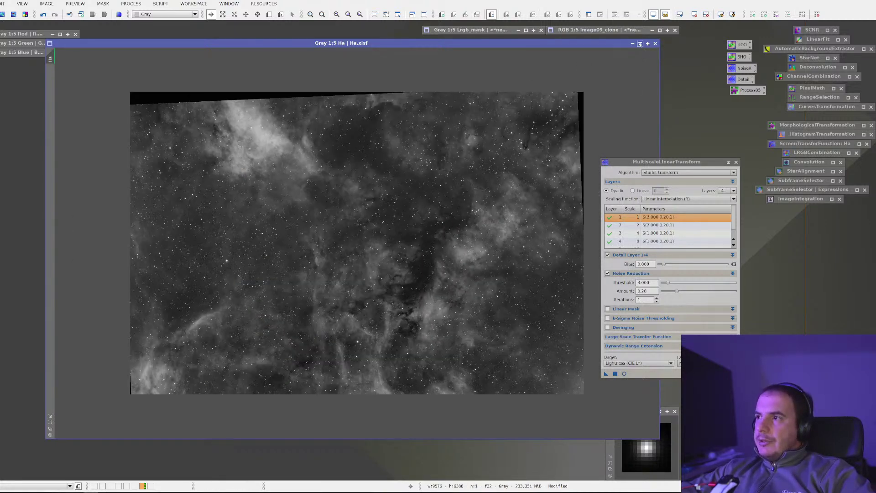
pyautogui.click(632, 44)
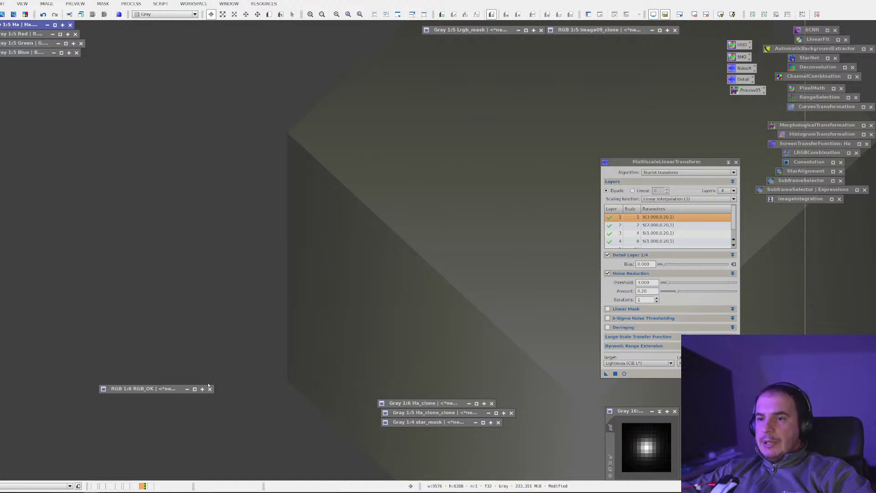
pyautogui.click(131, 4)
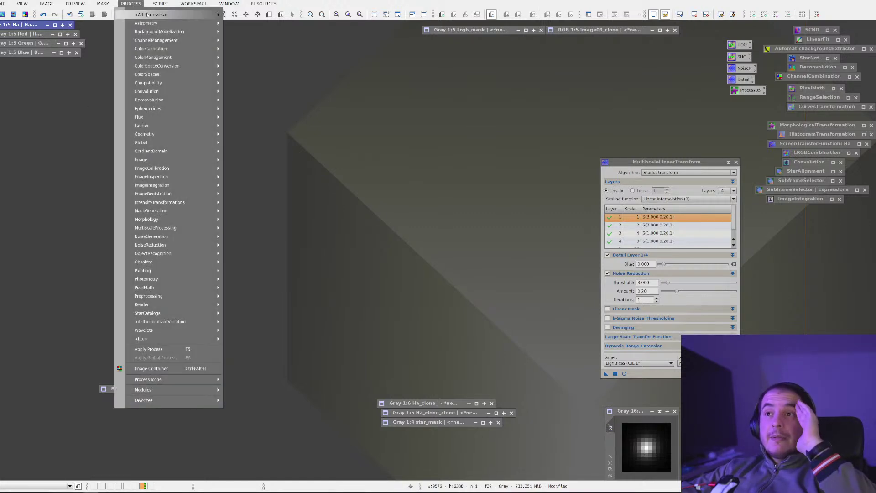
pyautogui.moveTo(151, 15)
pyautogui.click(131, 4)
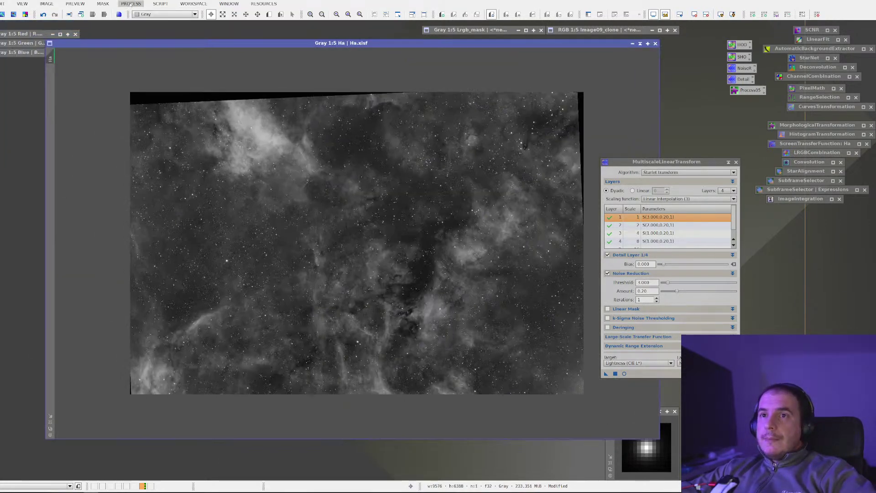
# Step: Open the ScreenTransferFunction and HistogramTransformation processes and collapse the MultiscaleLinearTransform window
pyautogui.click(131, 4)
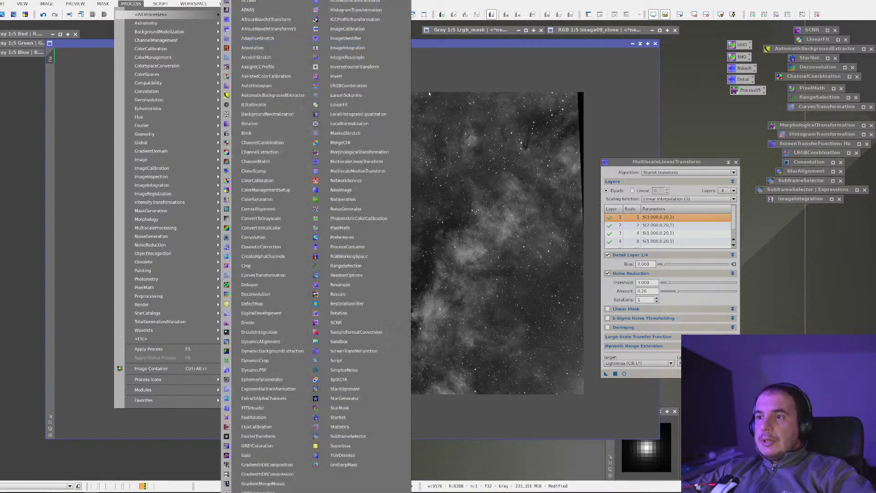
pyautogui.moveTo(151, 15)
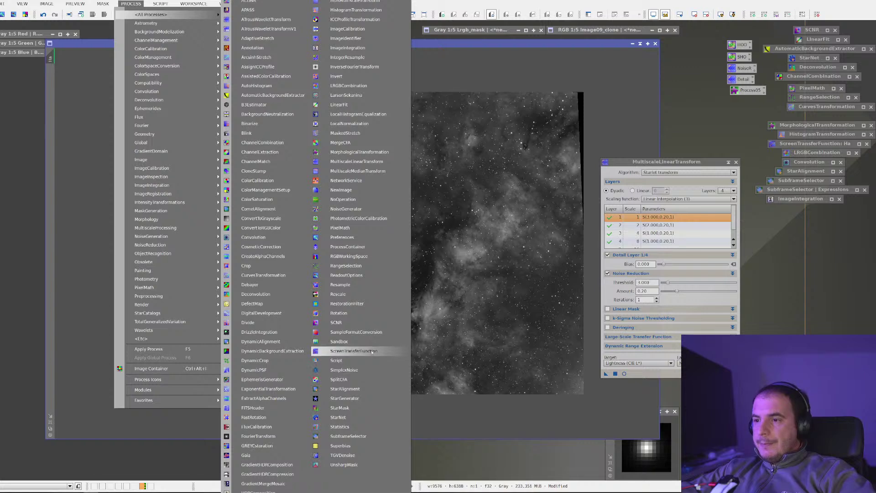
pyautogui.click(354, 351)
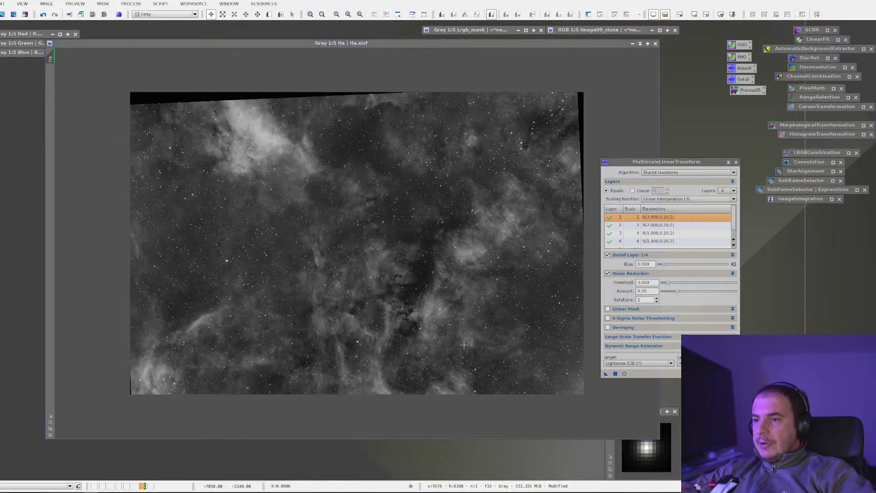
pyautogui.click(729, 162)
pyautogui.click(131, 3)
pyautogui.moveTo(150, 14)
pyautogui.click(256, 402)
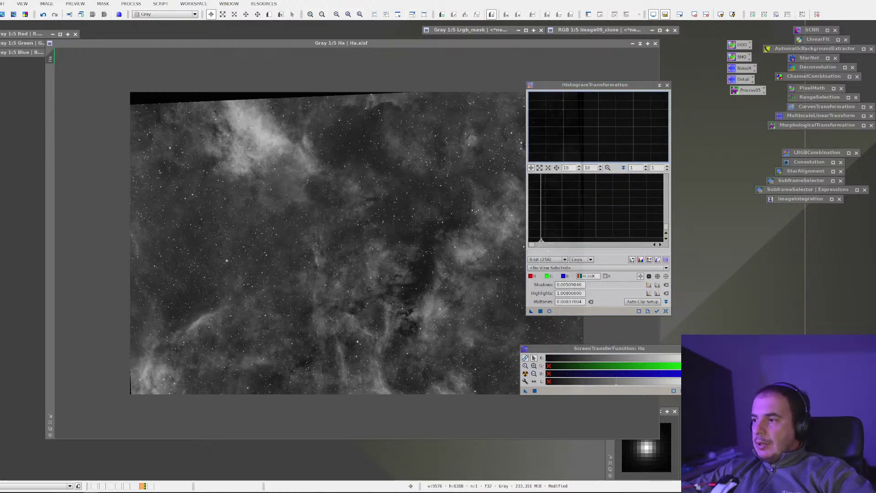
# Step: Auto-stretch the Ha image's screen transfer, transfer it to HistogramTransformation, disable the screen stretch and apply the histogram stretch permanently to Ha
pyautogui.click(564, 385)
pyautogui.click(525, 374)
pyautogui.moveTo(582, 316); pyautogui.dragTo(582, 315)
pyautogui.hotkey('ctrl', 'F12')
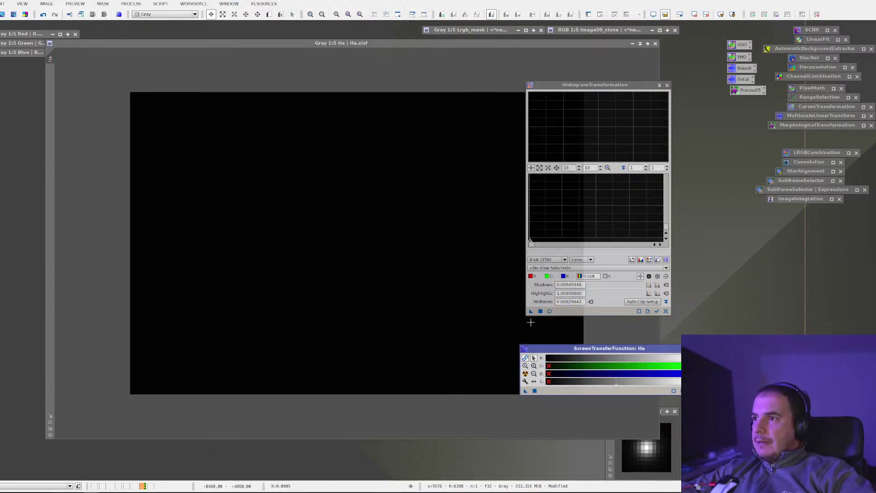
pyautogui.moveTo(530, 313); pyautogui.dragTo(470, 238)
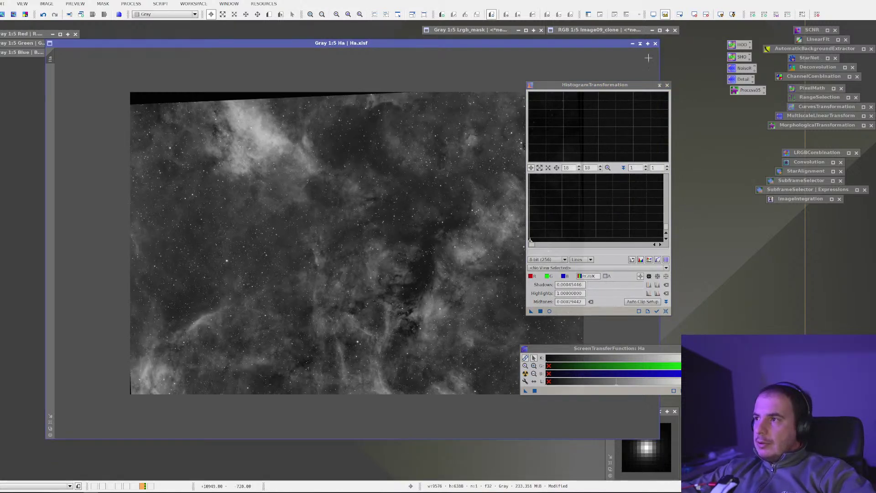
# Step: Put away the HistogramTransformation and ScreenTransferFunction windows and minimise the stretched Ha image
pyautogui.click(667, 85)
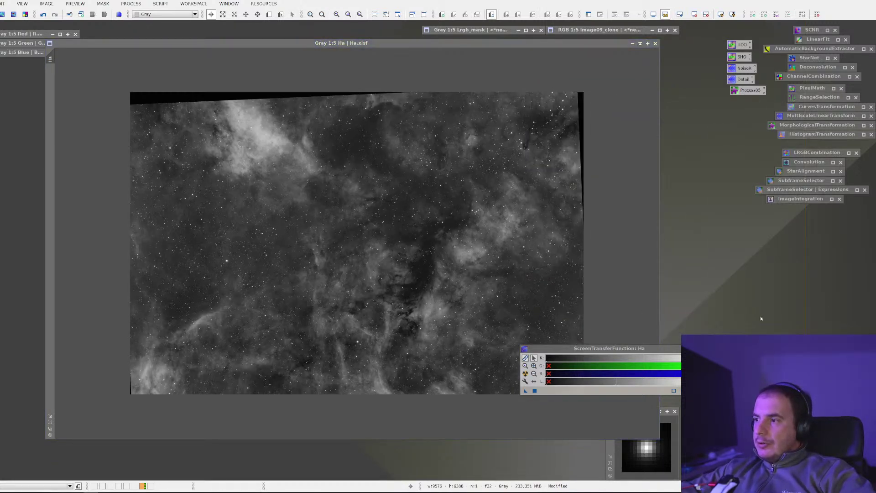
pyautogui.click(688, 349)
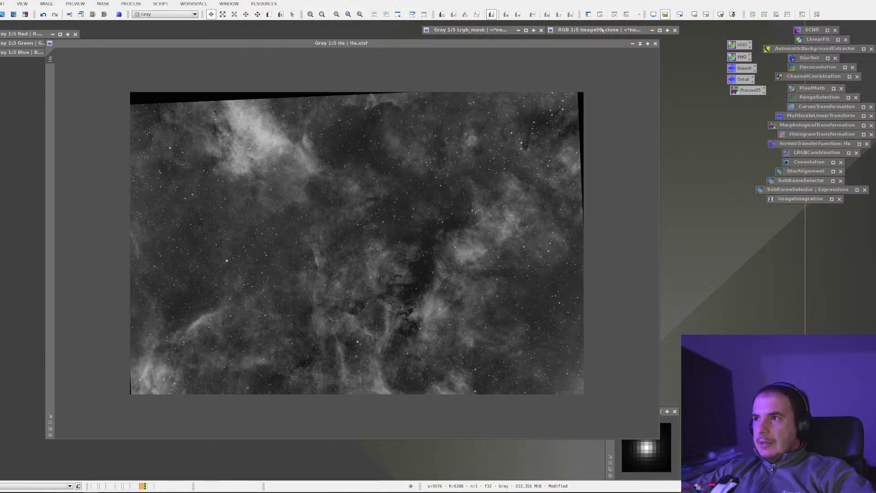
pyautogui.click(632, 44)
# Step: Open the LRGBCombination process and place its window in the free area of the workspace
pyautogui.click(131, 4)
pyautogui.moveTo(150, 15)
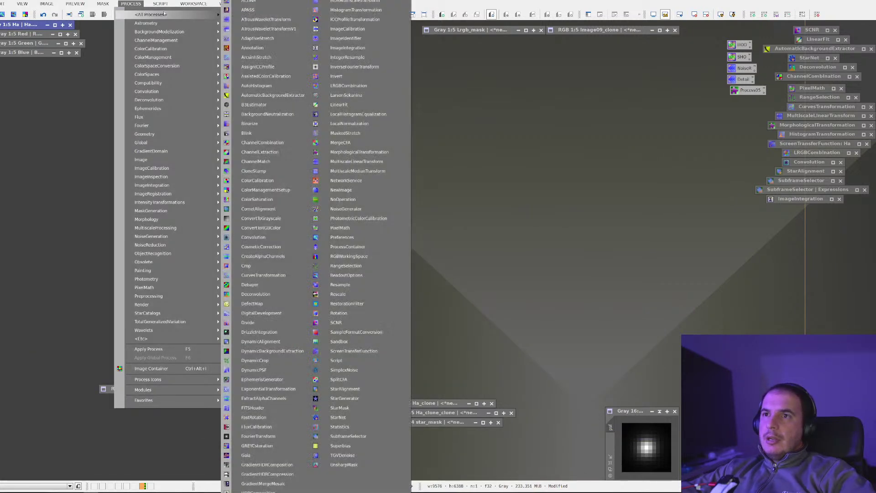
pyautogui.click(349, 85)
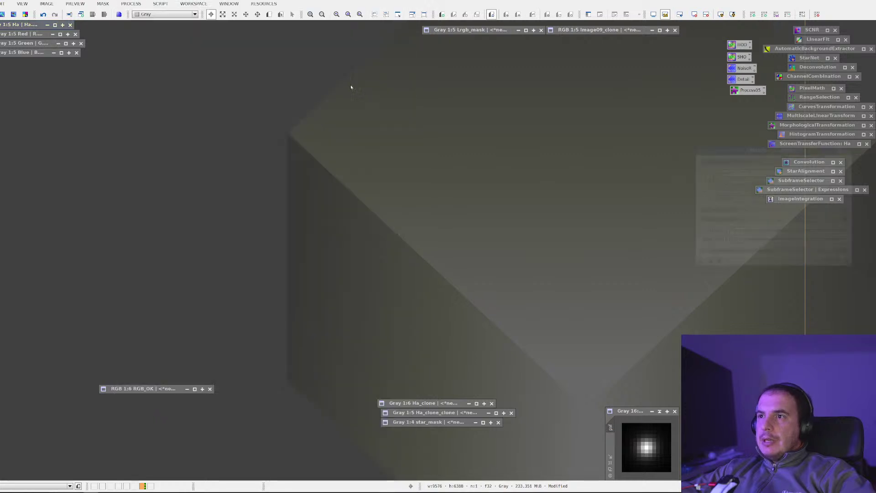
pyautogui.moveTo(651, 134); pyautogui.dragTo(357, 88)
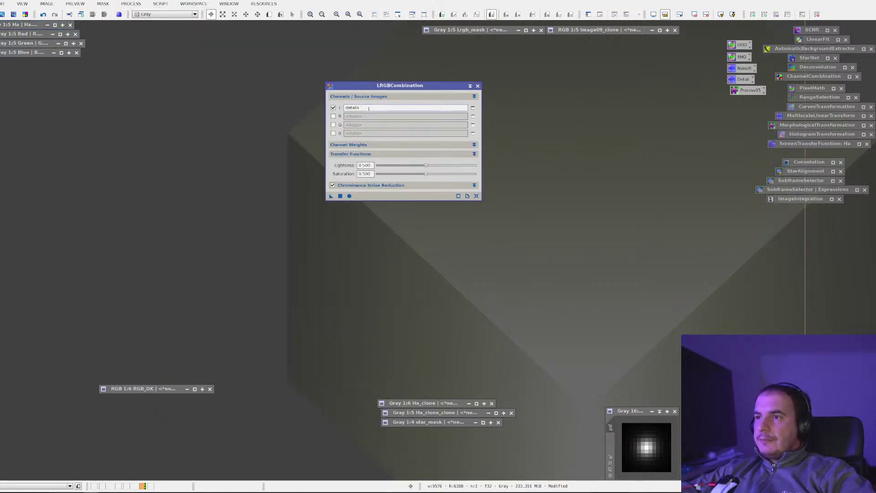
# Step: Apply LRGBCombination with Ha as the luminance source to a duplicate of the RGB_OK image
pyautogui.doubleClick(369, 108)
pyautogui.write('Ha')
pyautogui.doubleClick(157, 389)
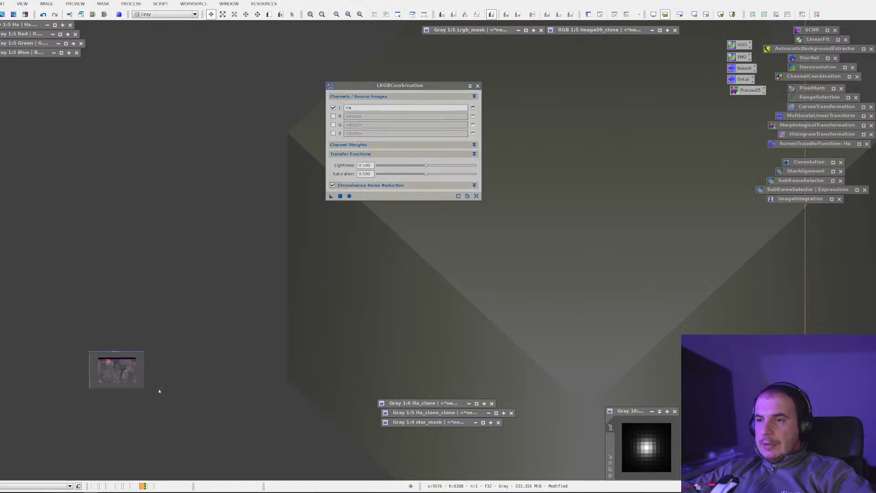
pyautogui.moveTo(427, 90); pyautogui.dragTo(631, 147)
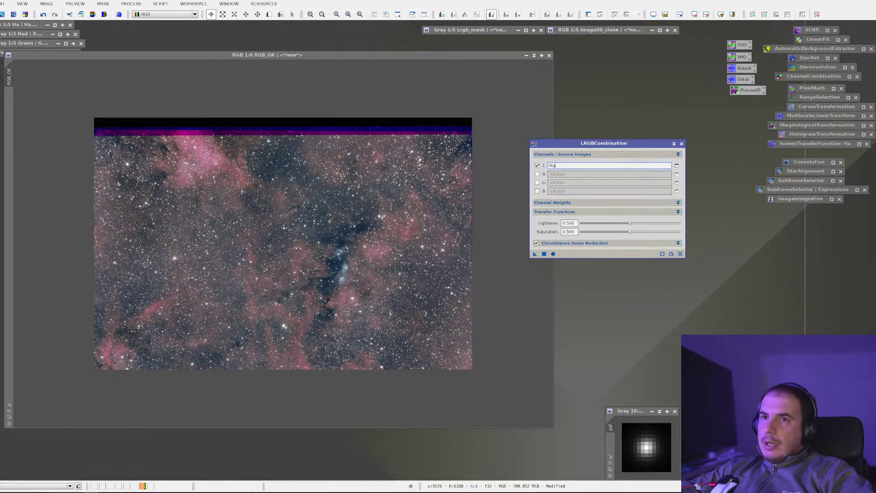
pyautogui.moveTo(9, 73); pyautogui.dragTo(89, 70)
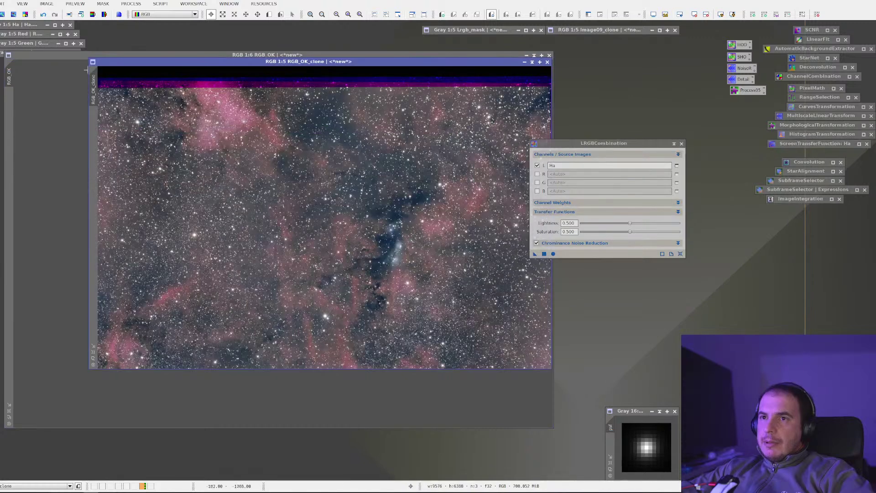
pyautogui.moveTo(535, 254); pyautogui.dragTo(392, 240)
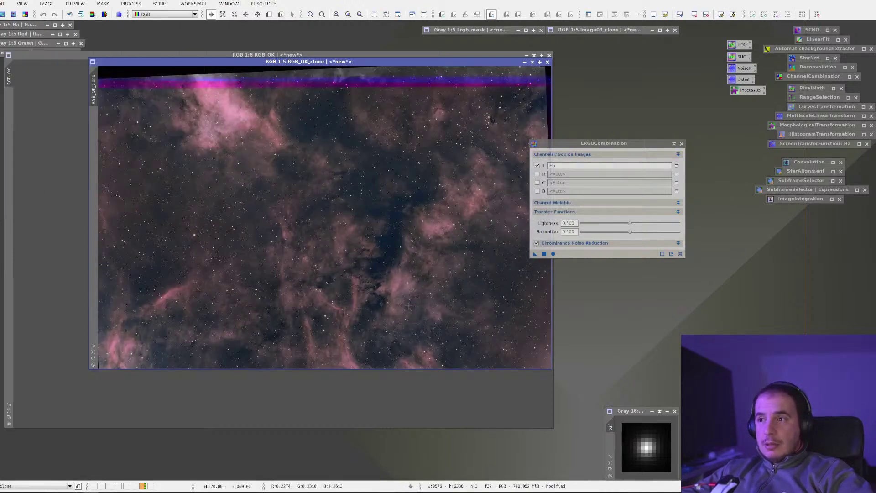
# Step: Examine the nebula structure and stars across the combined RGB_OK clone at several magnifications
pyautogui.scroll(4, 391, 278)
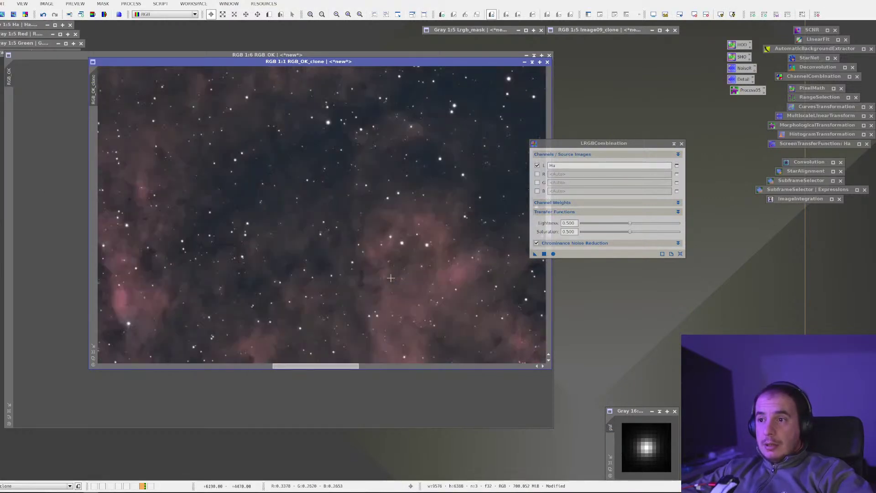
pyautogui.scroll(-3, 390, 279)
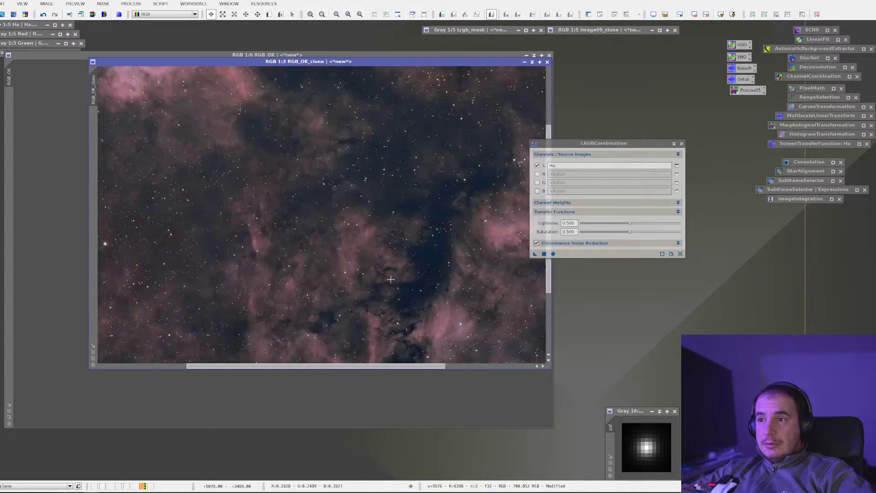
pyautogui.scroll(1, 240, 208)
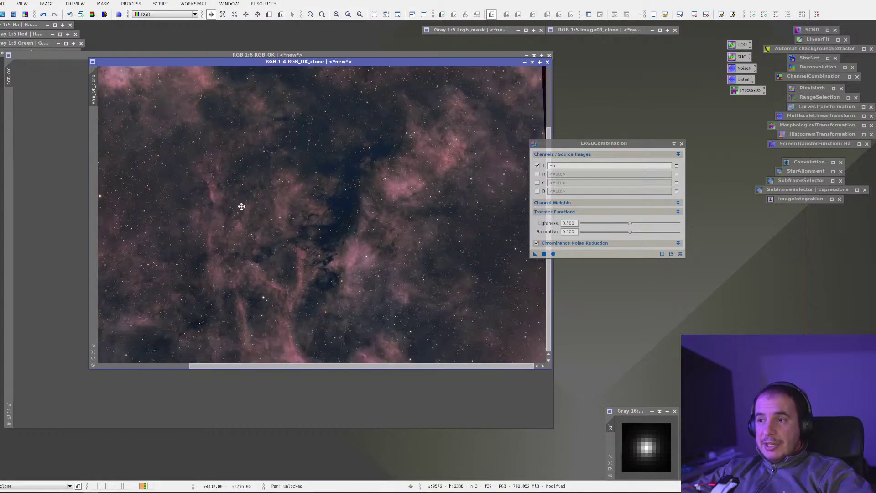
pyautogui.scroll(1, 369, 250)
pyautogui.scroll(1, 370, 250)
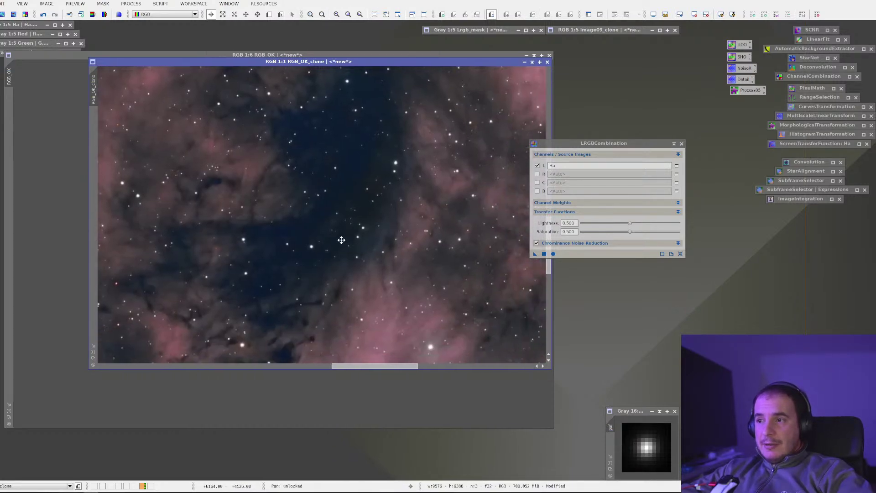
pyautogui.scroll(-5, 361, 235)
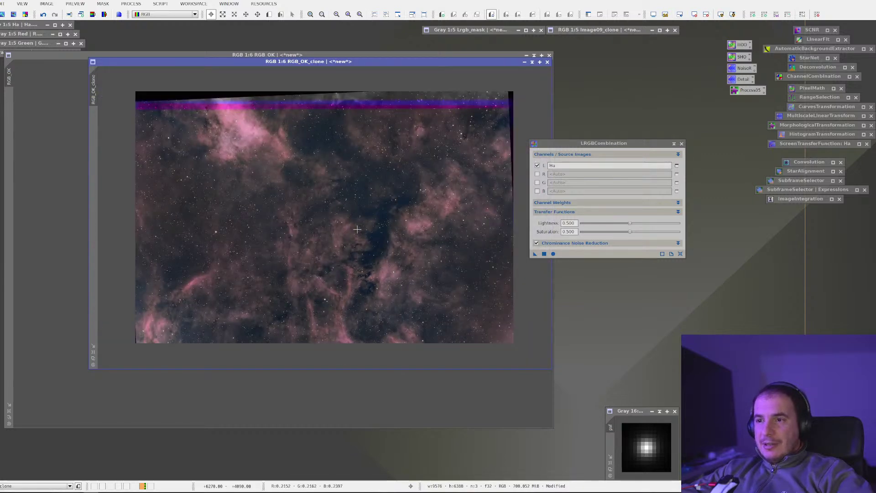
pyautogui.scroll(3, 357, 229)
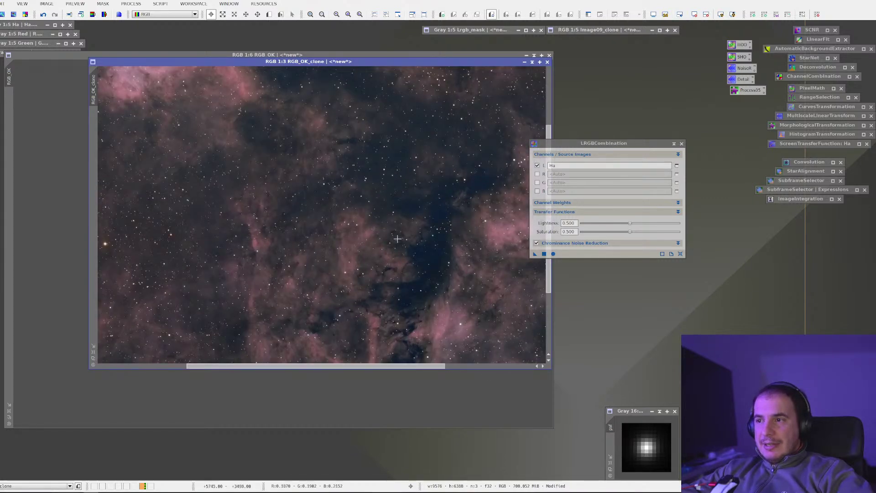
pyautogui.moveTo(397, 238); pyautogui.dragTo(231, 164)
pyautogui.scroll(1, 246, 192)
pyautogui.scroll(-3, 242, 198)
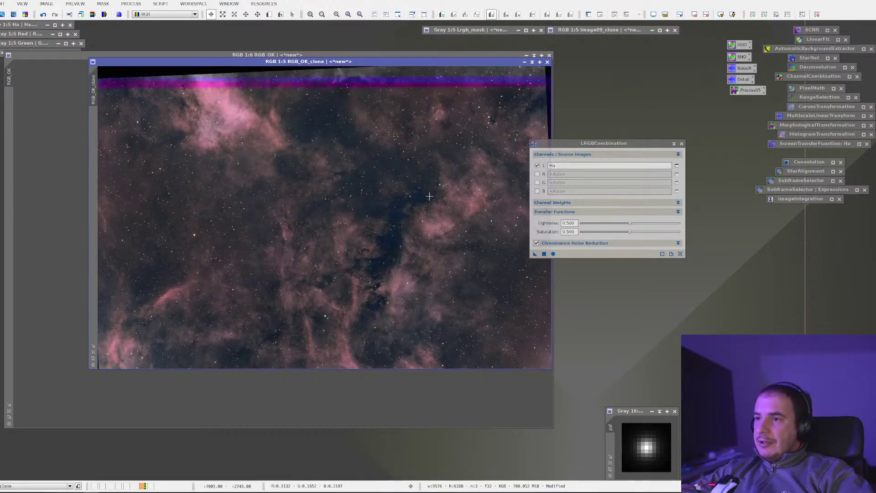
pyautogui.moveTo(338, 62); pyautogui.dragTo(308, 92)
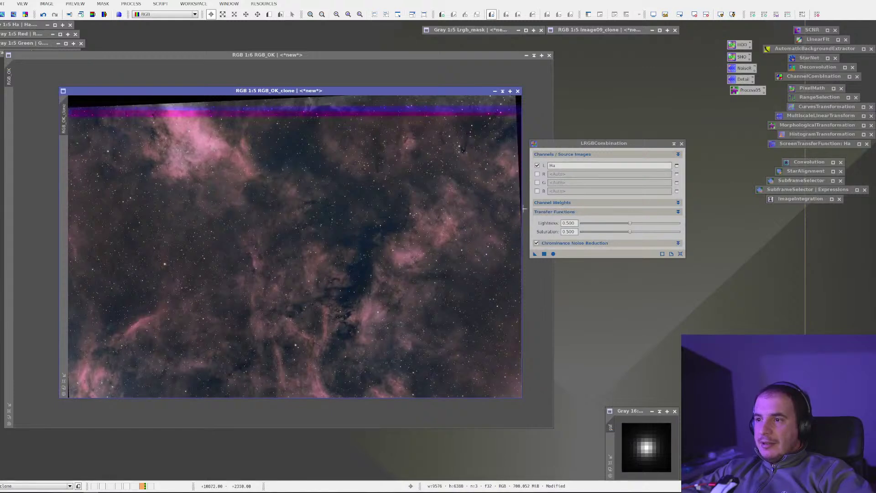
# Step: Undo the LRGB combination on the RGB_OK clone and set the LRGBCombination saturation to 0.270
pyautogui.hotkey('ctrl', 'z')
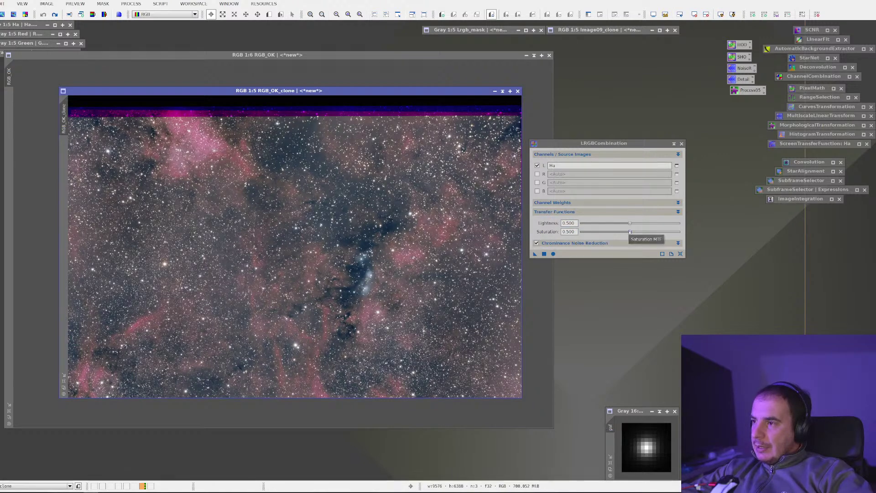
pyautogui.moveTo(630, 232); pyautogui.dragTo(613, 233)
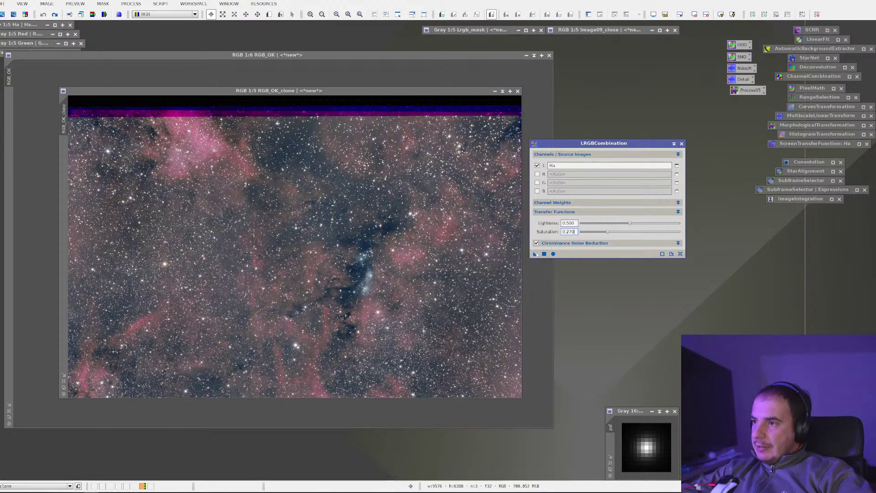
pyautogui.moveTo(535, 254); pyautogui.dragTo(413, 225)
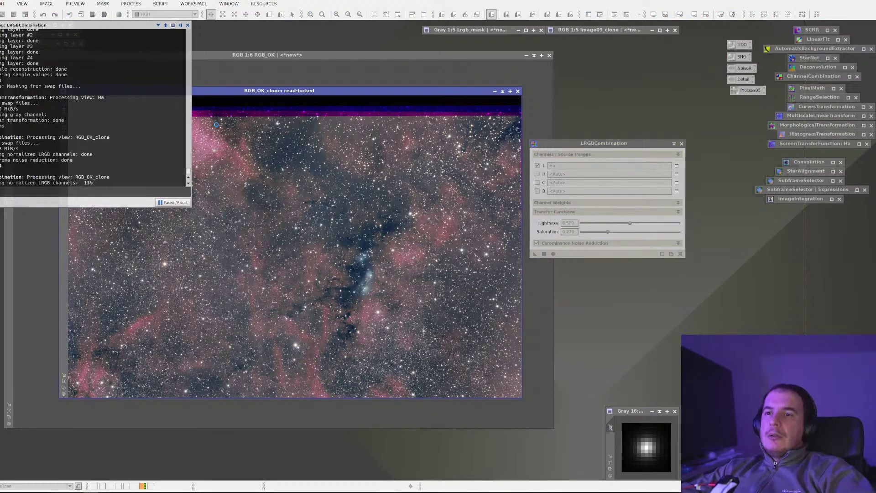
pyautogui.press('Escape')
pyautogui.click(406, 254)
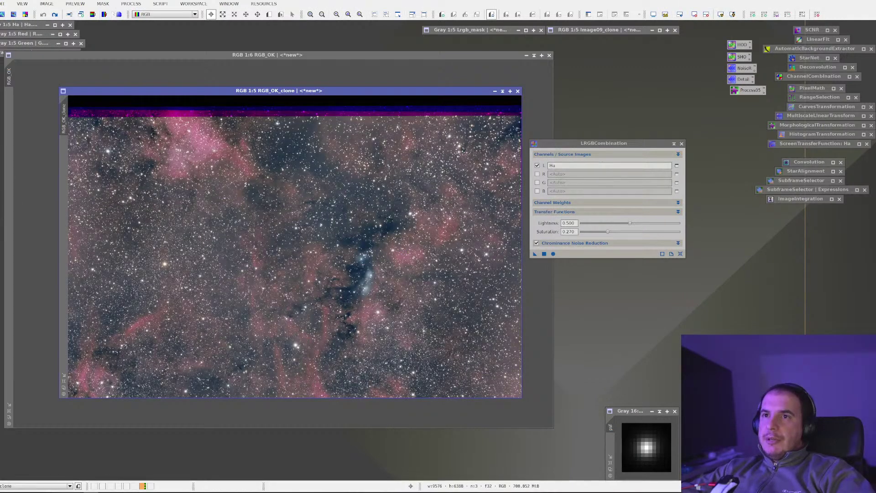
# Step: Create a preview around the dark nebula near the clone's centre and apply the Ha LRGBCombination to that preview
pyautogui.click(75, 4)
pyautogui.click(91, 15)
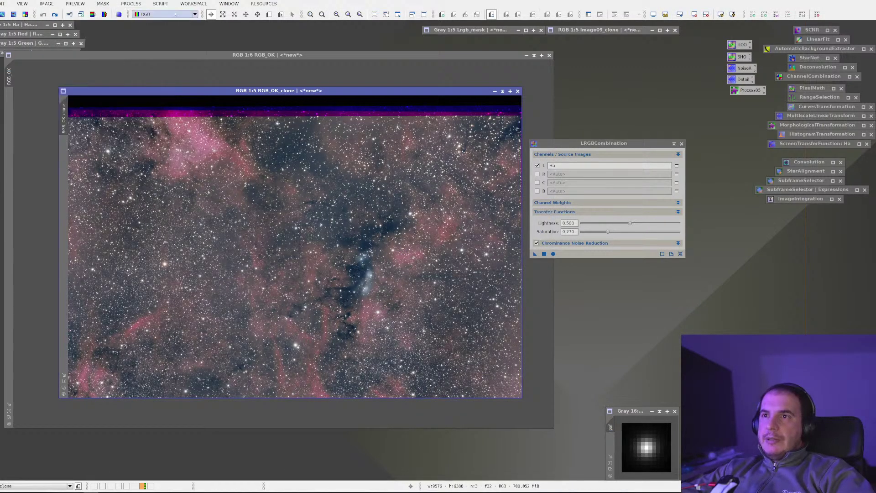
pyautogui.moveTo(304, 212); pyautogui.dragTo(432, 325)
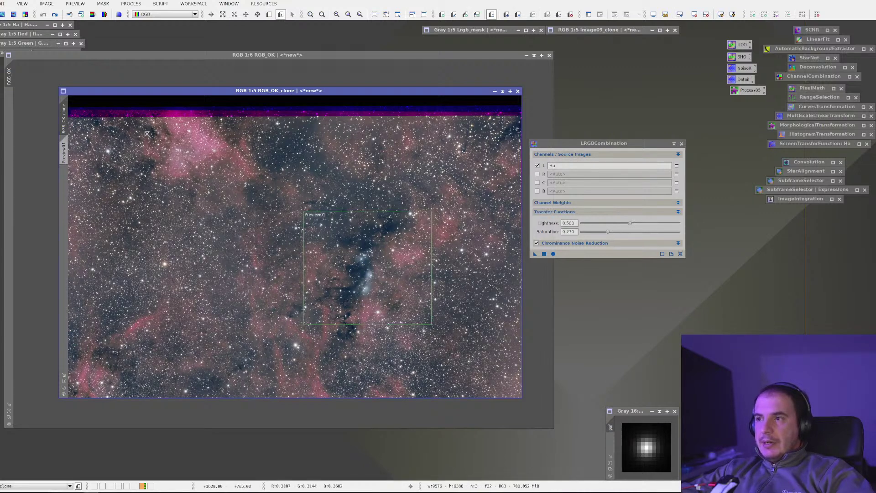
pyautogui.click(64, 153)
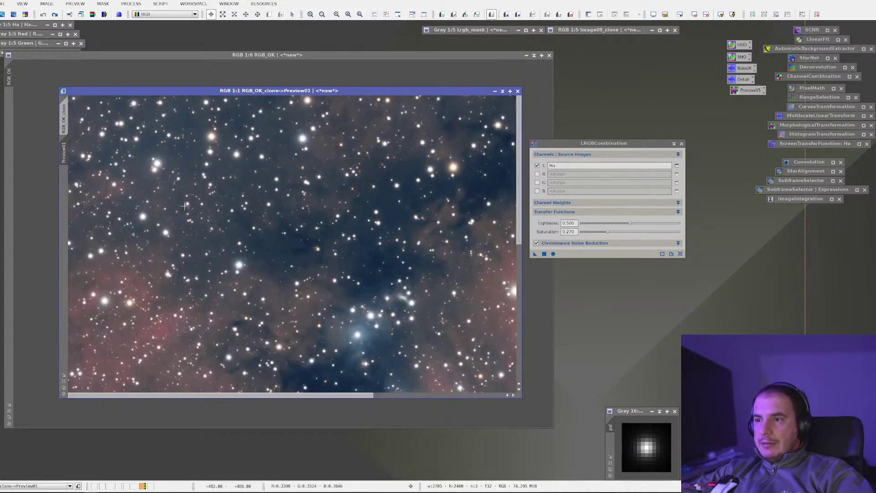
pyautogui.scroll(-2, 206, 203)
pyautogui.click(544, 254)
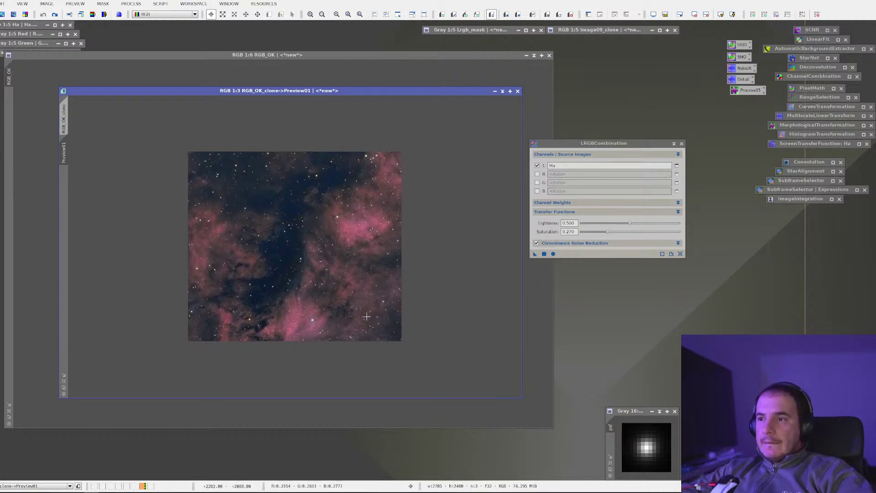
# Step: Clone the processed preview and open the copy
pyautogui.scroll(2, 357, 302)
pyautogui.scroll(-2, 357, 301)
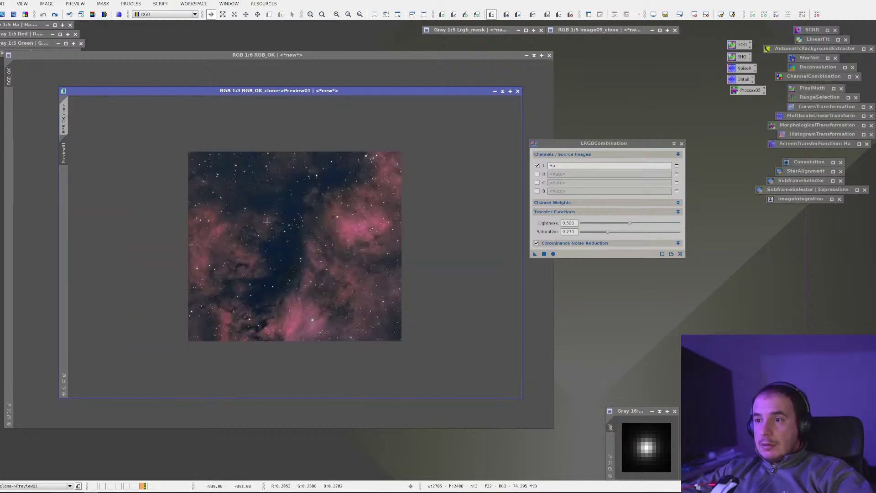
pyautogui.rightClick(66, 143)
pyautogui.click(101, 171)
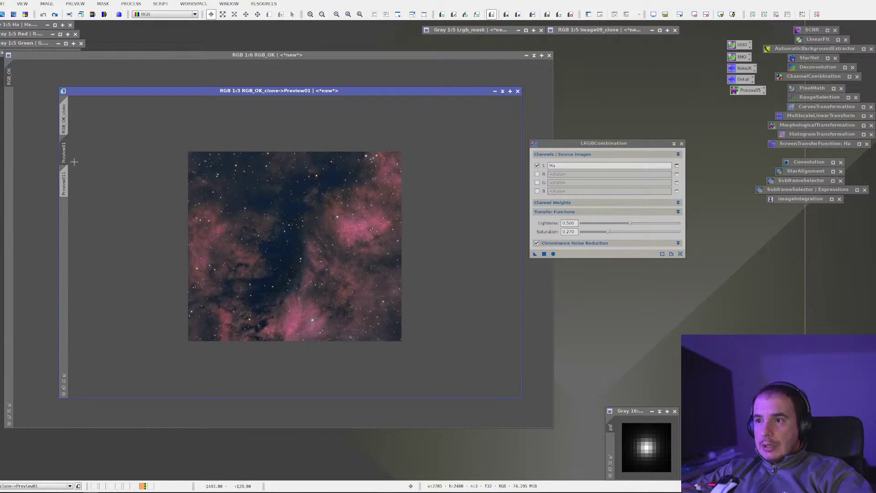
pyautogui.click(64, 182)
pyautogui.scroll(-3, 201, 208)
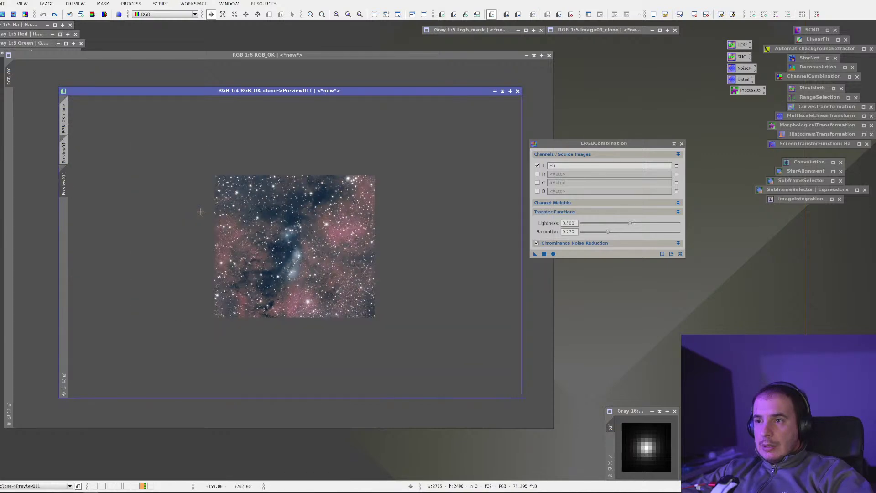
pyautogui.scroll(2, 201, 208)
# Step: Compare the nebula and stars in the processed preview with those in its unprocessed copy
pyautogui.click(64, 153)
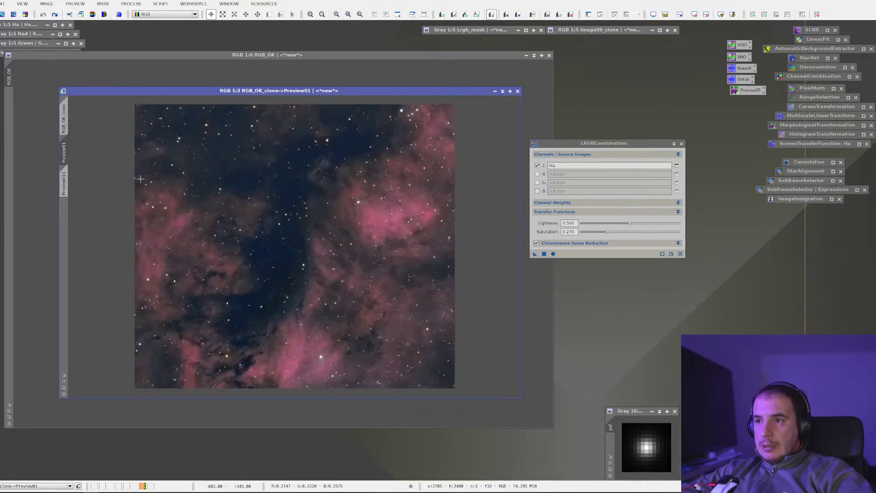
pyautogui.click(64, 182)
pyautogui.click(64, 155)
pyautogui.click(66, 183)
pyautogui.click(65, 153)
pyautogui.click(66, 182)
pyautogui.click(66, 151)
pyautogui.click(66, 183)
pyautogui.click(67, 150)
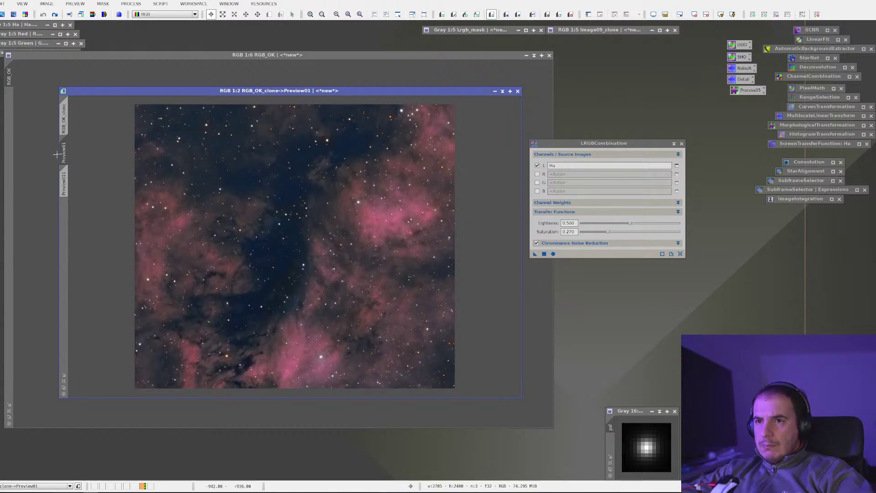
# Step: Clone the unprocessed preview and open the resulting third preview
pyautogui.click(64, 180)
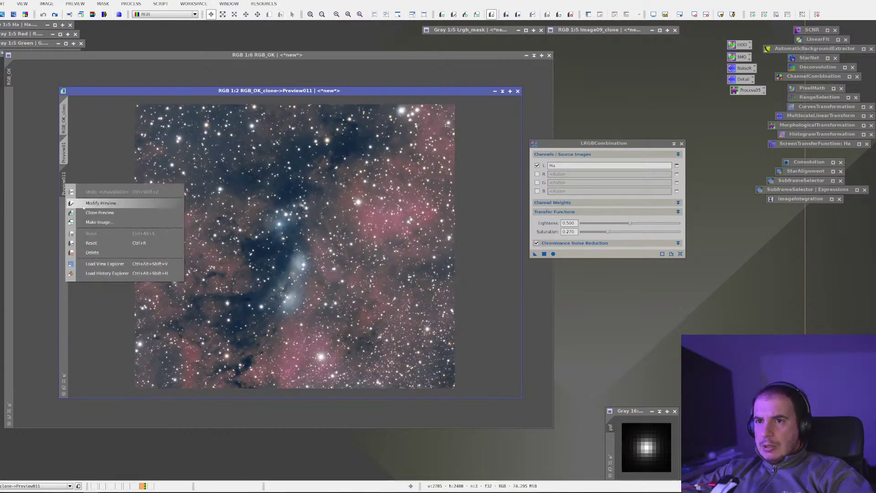
pyautogui.moveTo(87, 213); pyautogui.dragTo(64, 217)
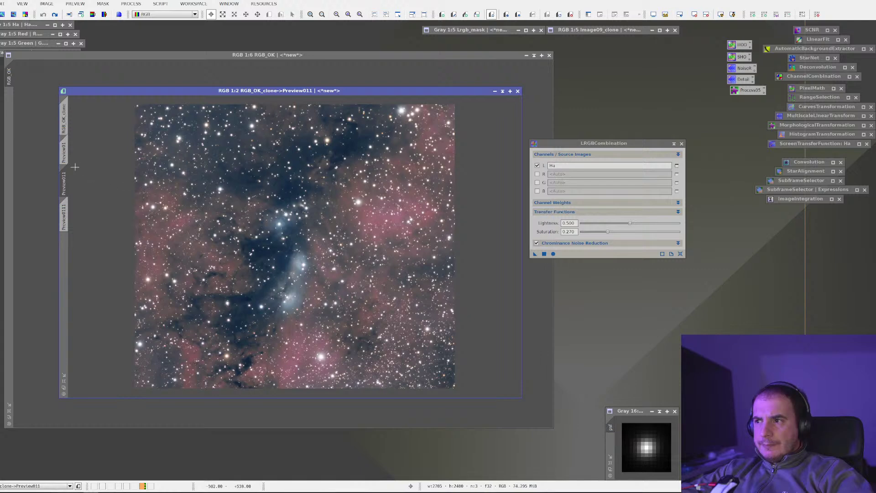
pyautogui.click(65, 205)
pyautogui.scroll(-3, 256, 199)
pyautogui.scroll(2, 260, 203)
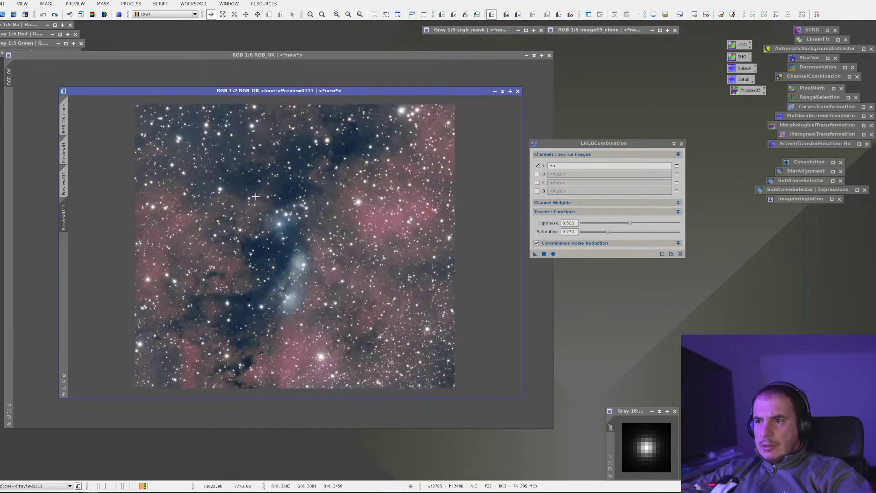
# Step: Set the LRGBCombination saturation to 0.760 and apply the process to the second preview
pyautogui.click(64, 182)
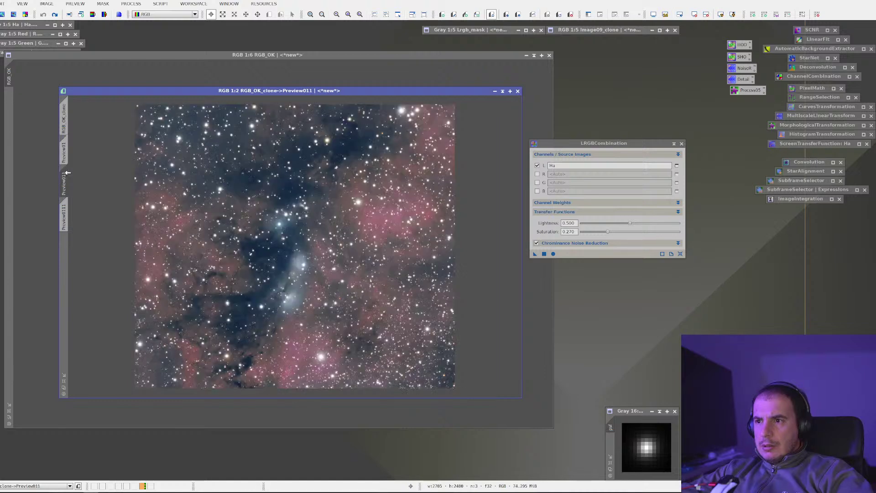
pyautogui.moveTo(608, 232); pyautogui.dragTo(655, 234)
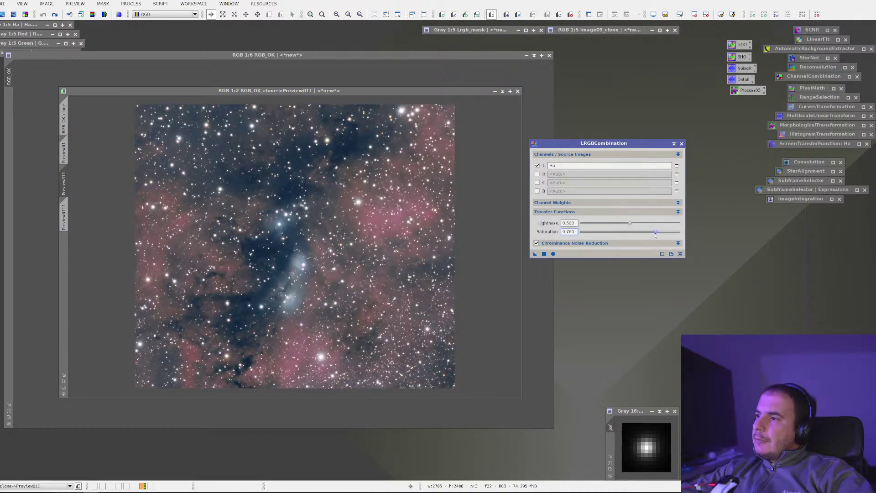
pyautogui.moveTo(536, 254); pyautogui.dragTo(385, 242)
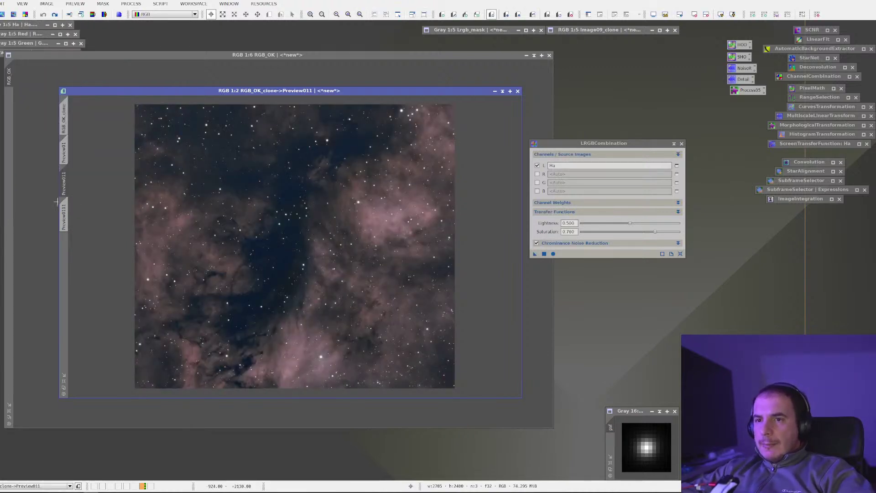
# Step: Compare the nebula colour and star detail between the 0.270 and 0.760 saturation previews
pyautogui.click(64, 157)
pyautogui.click(66, 176)
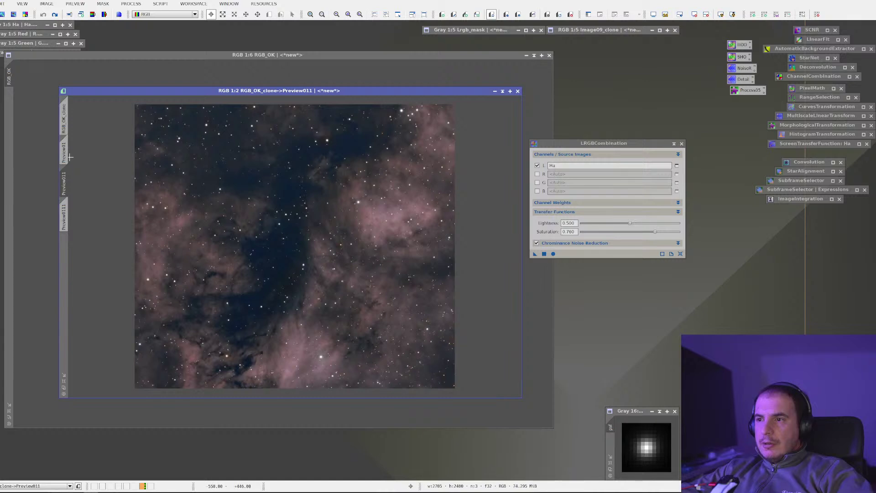
pyautogui.click(69, 155)
pyautogui.click(67, 173)
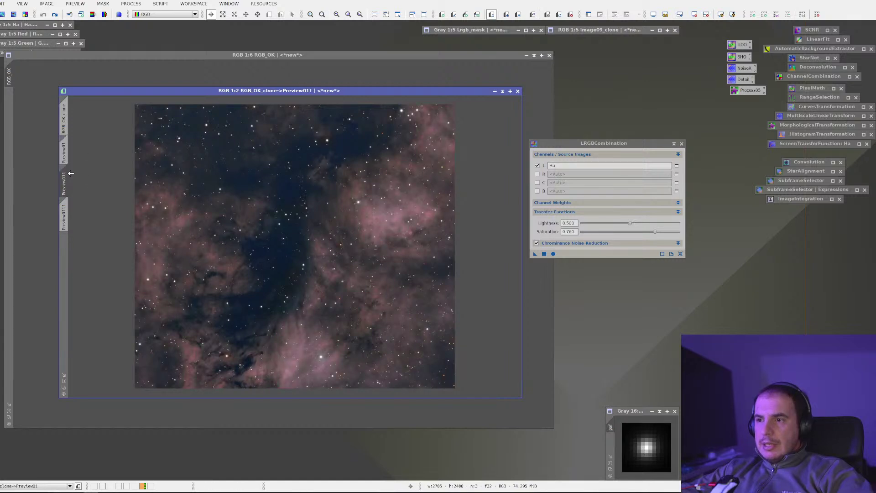
pyautogui.scroll(3, 265, 157)
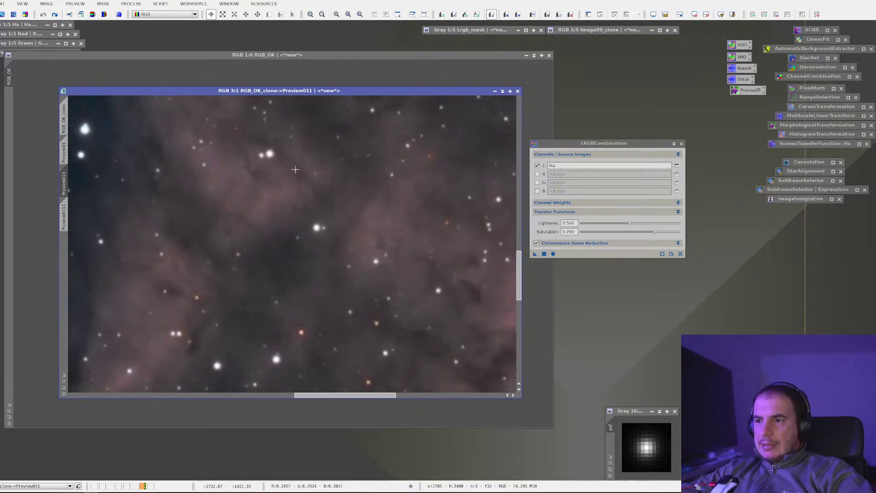
pyautogui.click(65, 145)
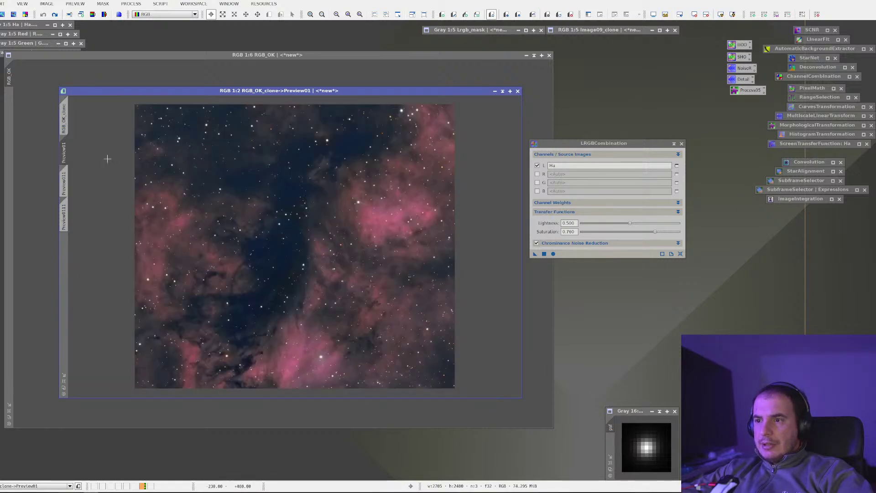
# Step: Examine the star colours and faint nebula detail in Preview01 at high magnification
pyautogui.scroll(3, 396, 254)
pyautogui.moveTo(396, 253); pyautogui.dragTo(229, 211)
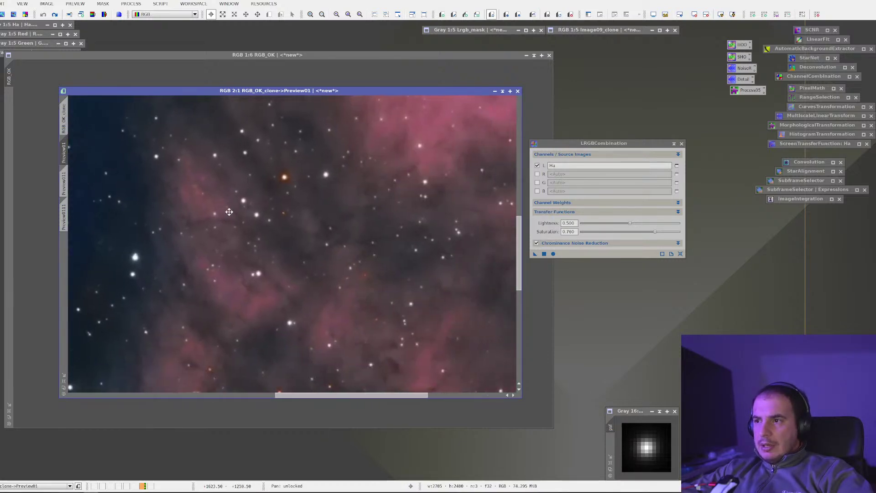
pyautogui.scroll(-1, 262, 192)
pyautogui.scroll(2, 280, 185)
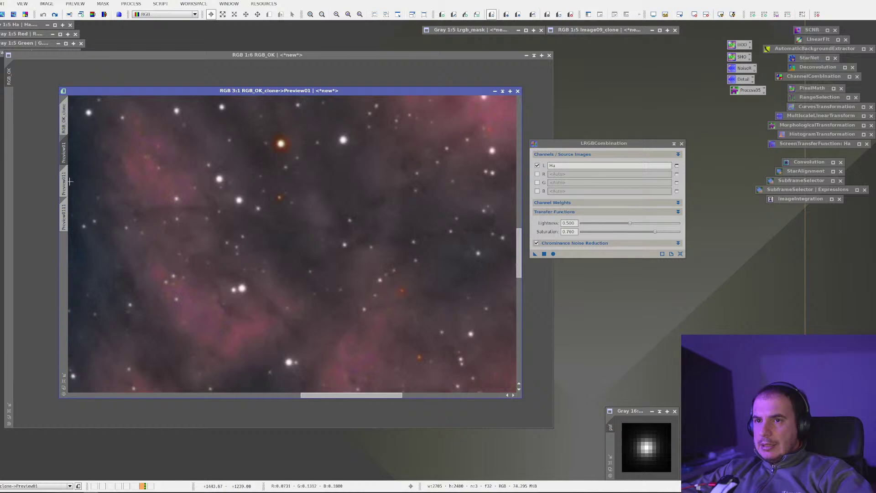
pyautogui.scroll(-1, 70, 181)
pyautogui.scroll(1, 68, 164)
pyautogui.scroll(-1, 266, 210)
pyautogui.scroll(-1, 266, 210)
pyautogui.scroll(-1, 266, 210)
pyautogui.scroll(2, 266, 210)
pyautogui.moveTo(396, 252); pyautogui.dragTo(155, 182)
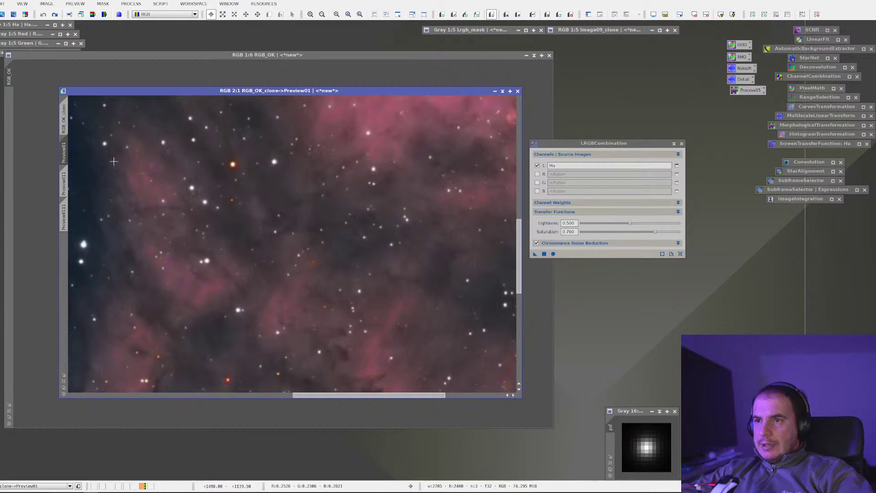
# Step: Clone Preview011 and open the unprocessed Preview0111
pyautogui.click(65, 190)
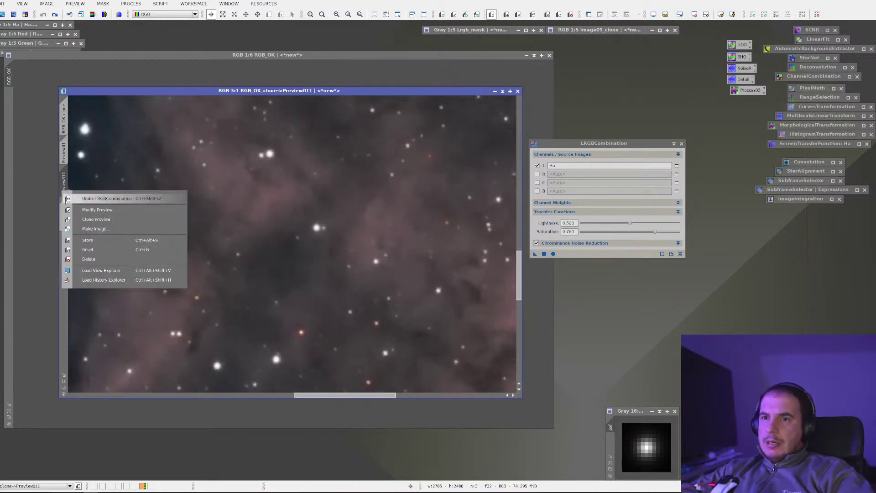
pyautogui.moveTo(65, 190); pyautogui.dragTo(69, 207)
pyautogui.click(69, 207)
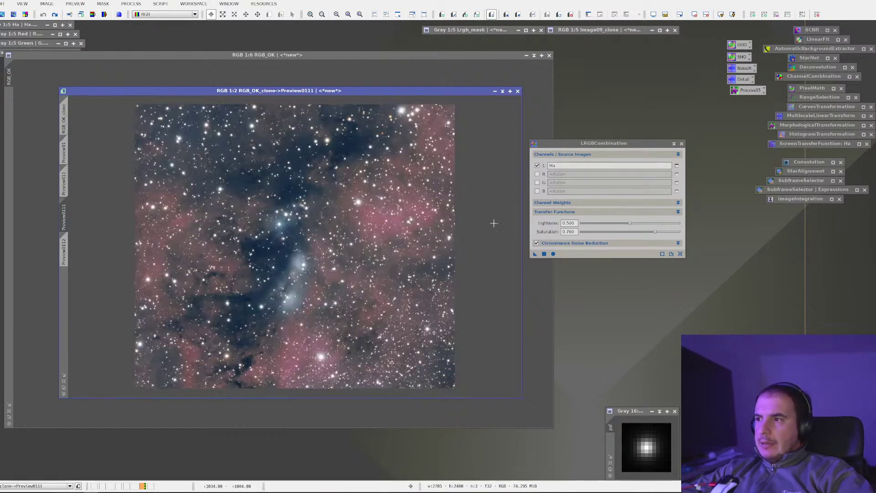
# Step: Set the LRGBCombination lightness to 0.660 and saturation to 0.340, apply it to Preview0111 and inspect the stars
pyautogui.moveTo(653, 231); pyautogui.dragTo(614, 231)
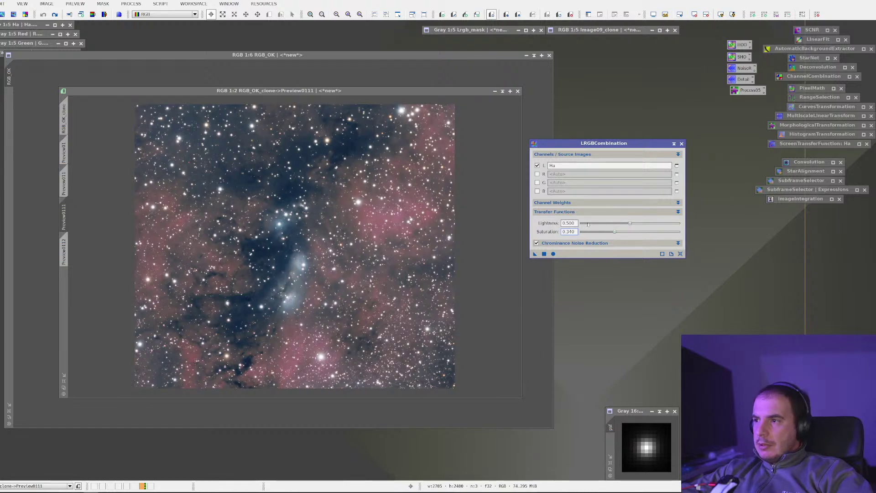
pyautogui.moveTo(630, 223); pyautogui.dragTo(635, 223)
pyautogui.click(544, 253)
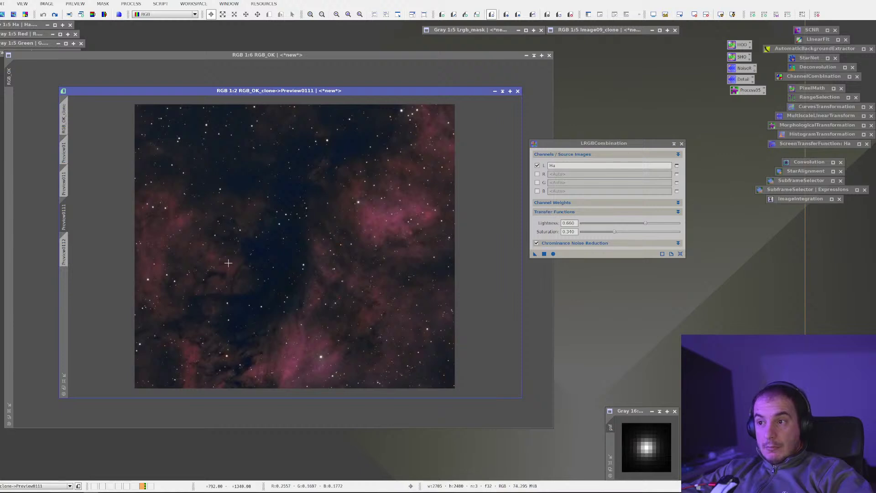
pyautogui.scroll(3, 229, 263)
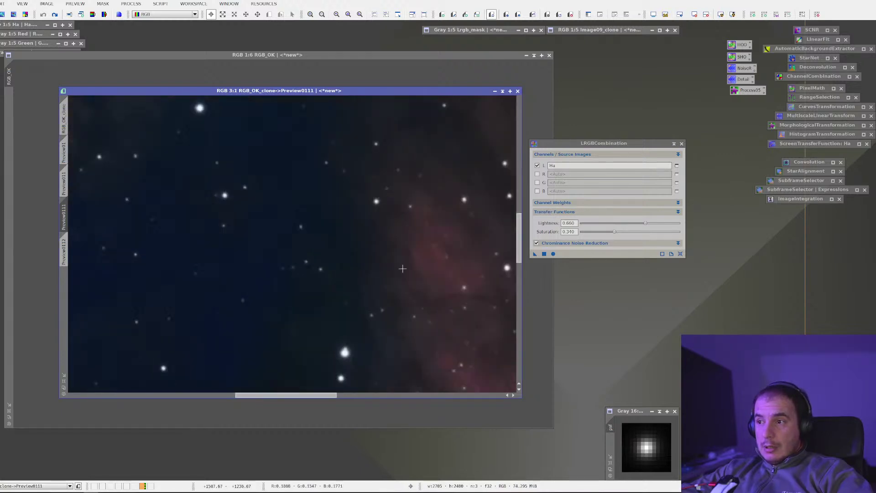
pyautogui.scroll(-1, 276, 236)
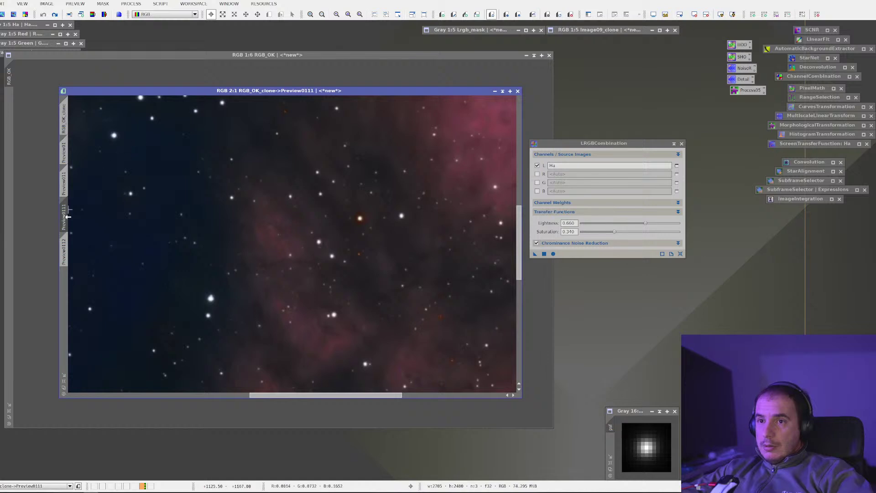
# Step: Clone Preview0111, and apply LRGBCombination to Preview0112 with the lightness set to 0.260
pyautogui.click(65, 244)
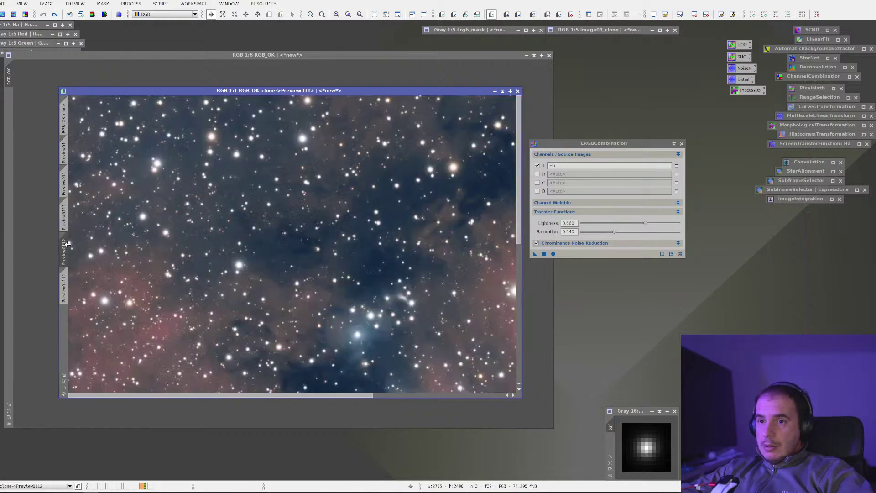
pyautogui.click(645, 223)
pyautogui.moveTo(646, 223); pyautogui.dragTo(599, 223)
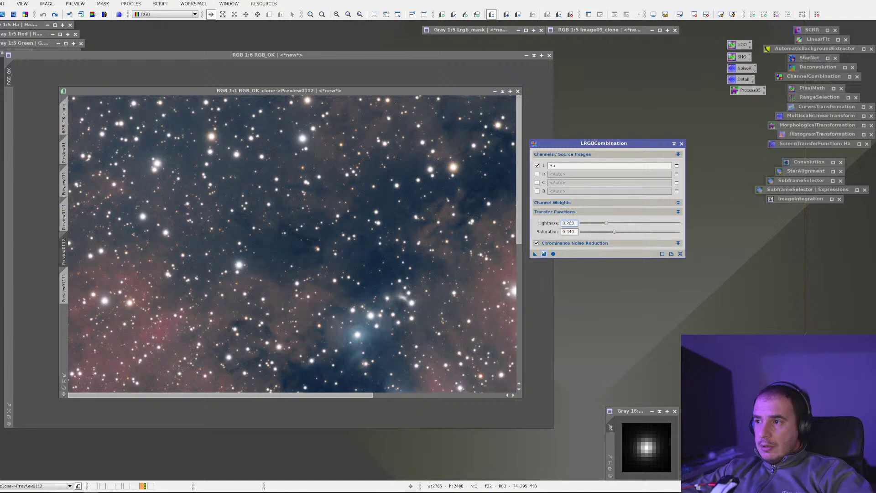
pyautogui.moveTo(535, 253); pyautogui.dragTo(456, 242)
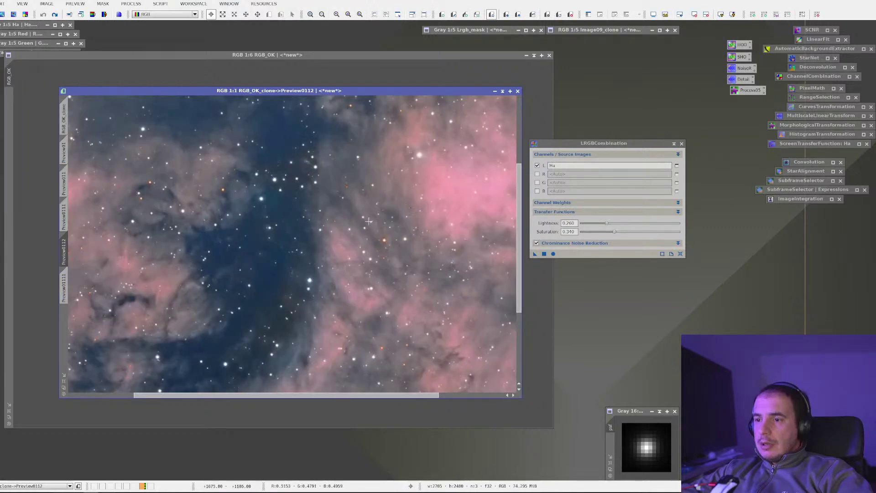
# Step: Clone the processed Preview0112 and open Preview01 for comparison
pyautogui.scroll(-2, 425, 267)
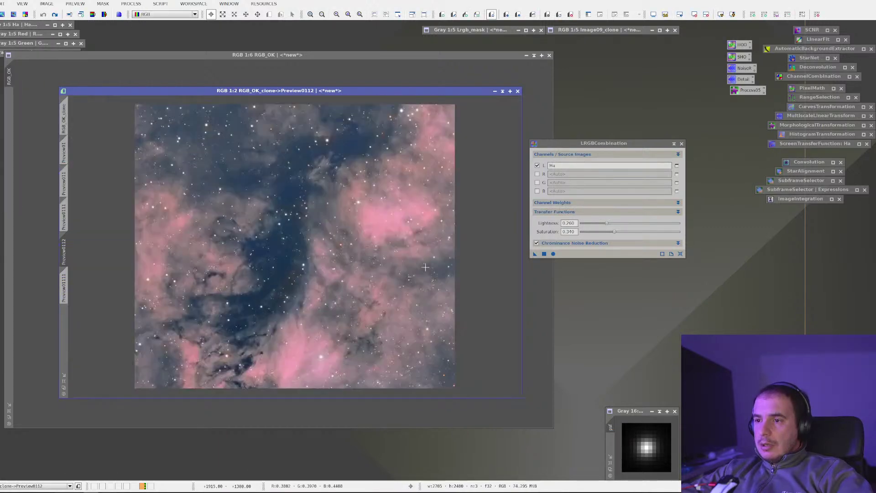
pyautogui.scroll(1, 426, 267)
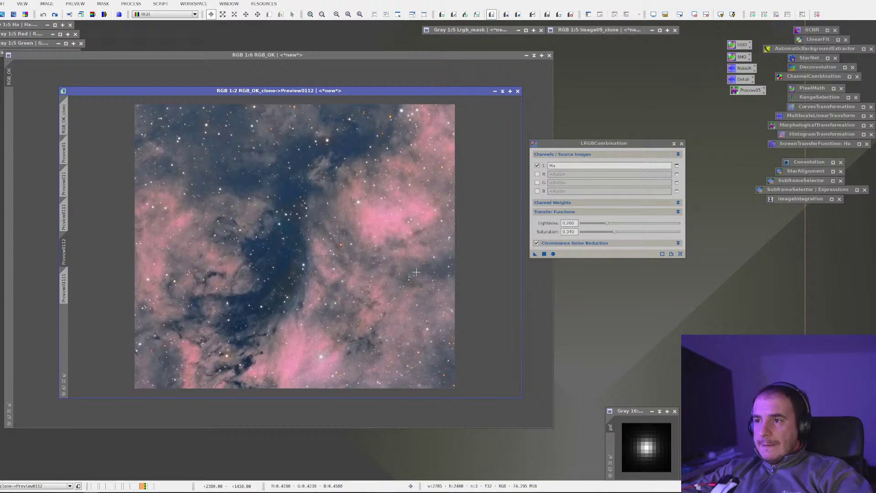
pyautogui.scroll(1, 400, 263)
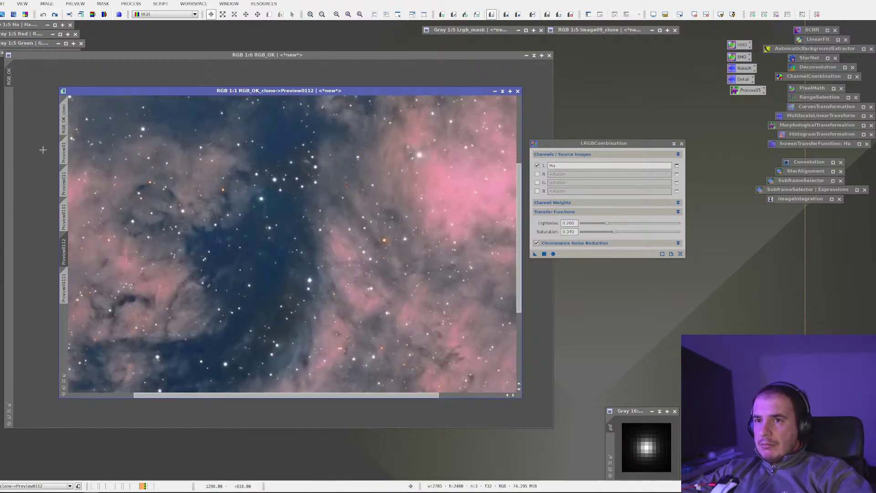
pyautogui.click(69, 159)
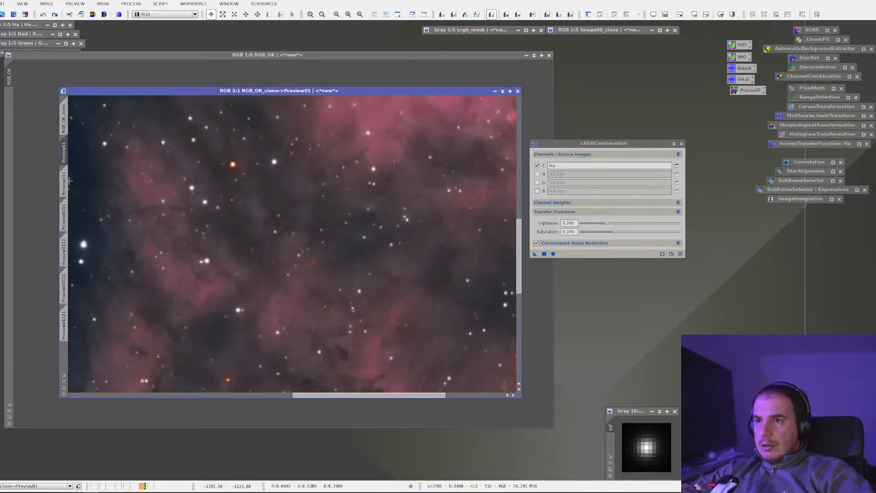
# Step: Compare nebula brightness and colour across the processed previews, the unprocessed preview and the full RGB_OK_clone image
pyautogui.scroll(-3, 153, 206)
pyautogui.click(63, 288)
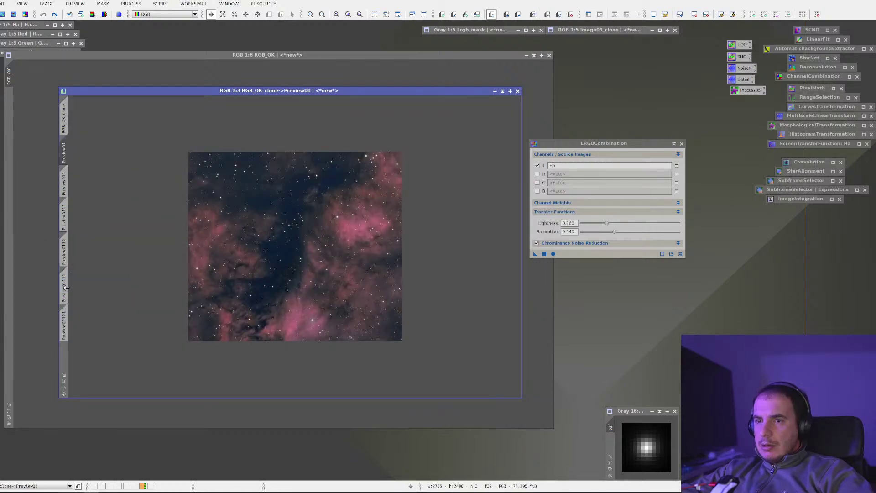
pyautogui.scroll(-1, 224, 212)
pyautogui.scroll(1, 224, 213)
pyautogui.scroll(-3, 224, 212)
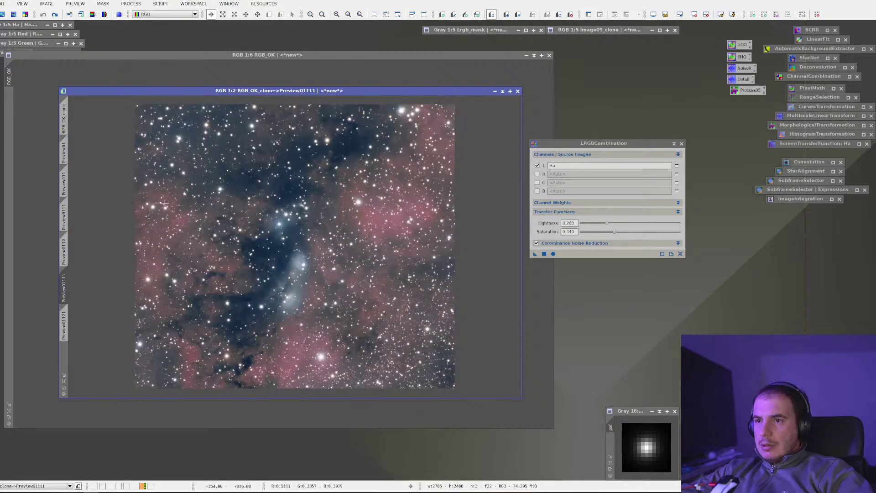
pyautogui.click(64, 249)
pyautogui.scroll(-2, 200, 231)
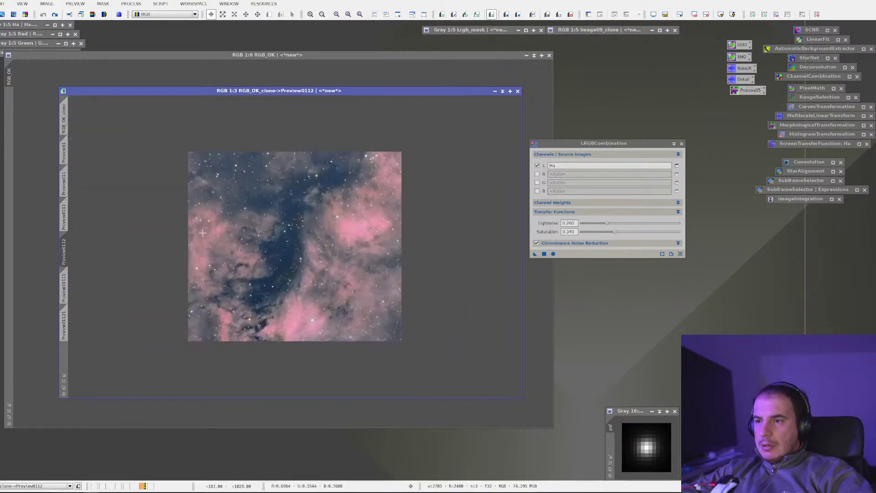
pyautogui.click(64, 275)
pyautogui.click(64, 218)
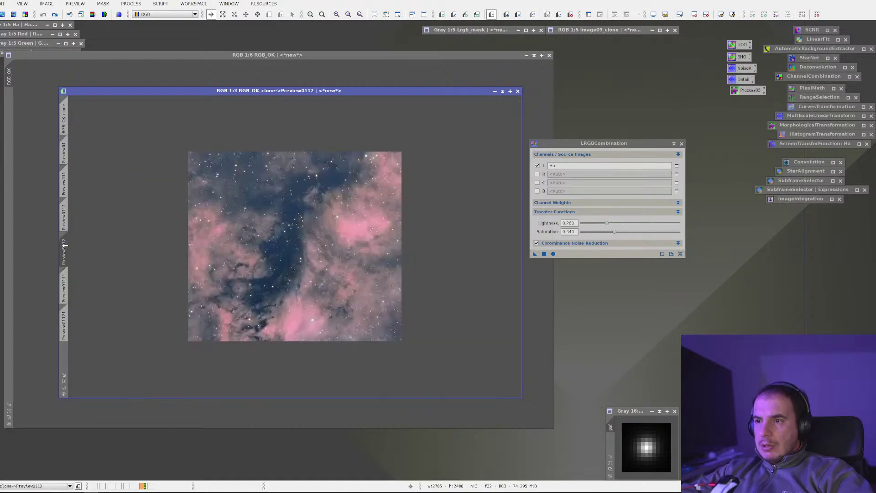
pyautogui.scroll(3, 174, 218)
pyautogui.scroll(-5, 174, 218)
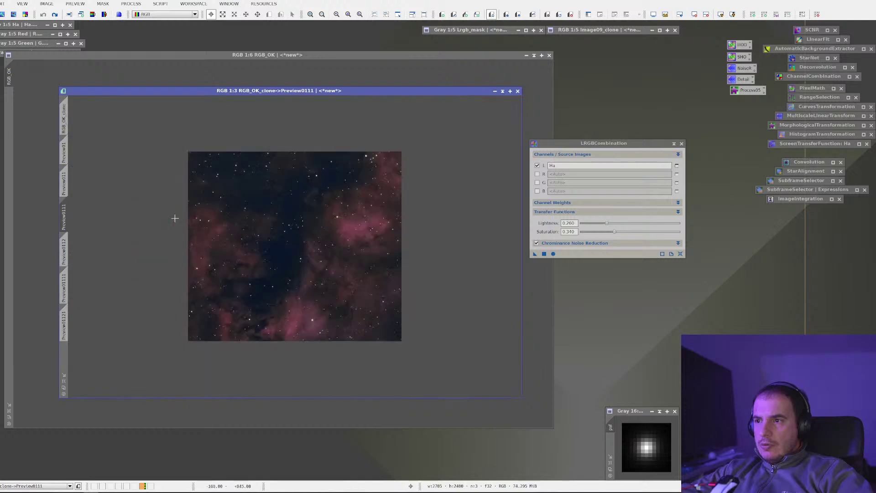
pyautogui.scroll(1, 173, 217)
pyautogui.click(64, 182)
pyautogui.click(64, 152)
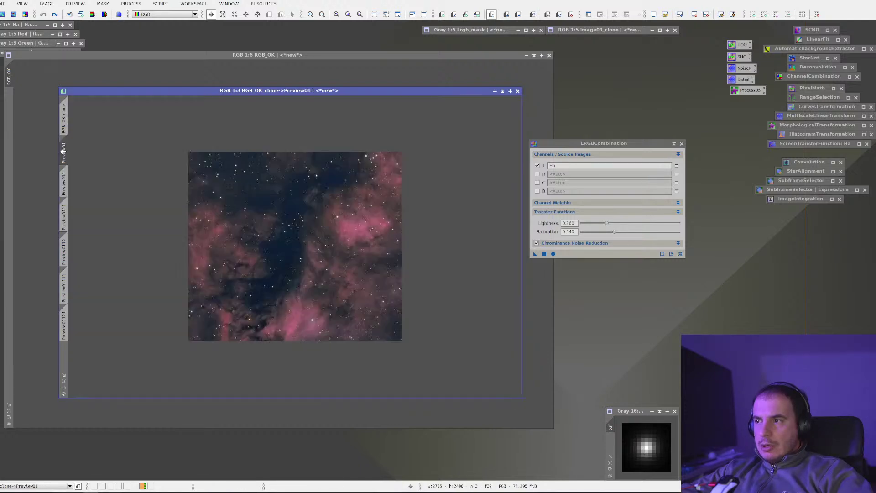
pyautogui.click(63, 151)
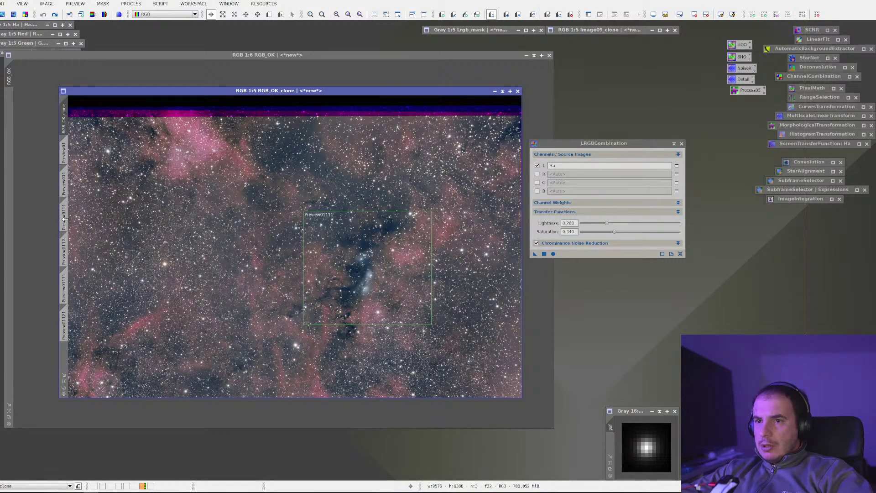
pyautogui.click(64, 247)
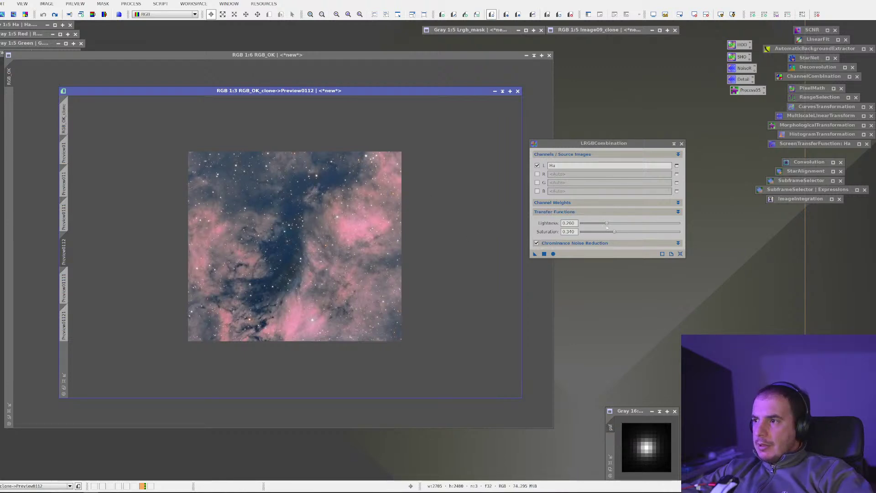
# Step: Try LRGBCombination on Preview01111 with the saturation at 0.660, showing the chrominance noise reduction settings
pyautogui.moveTo(615, 233); pyautogui.dragTo(644, 234)
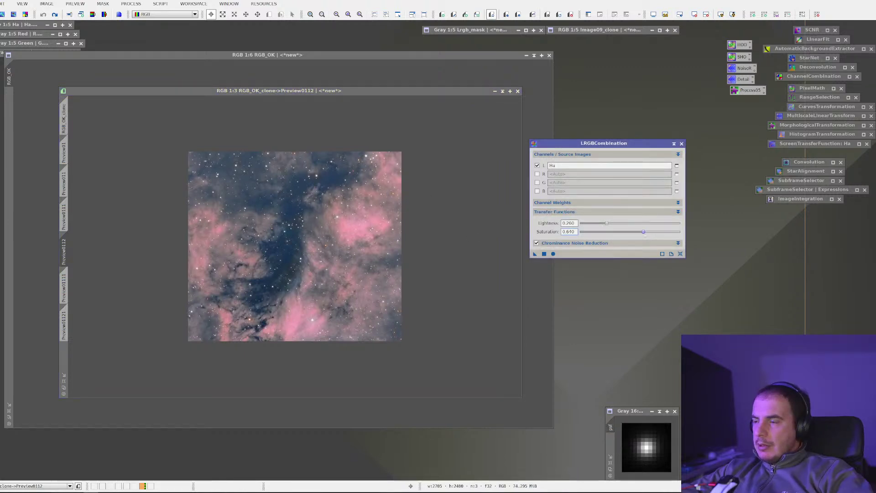
pyautogui.click(557, 244)
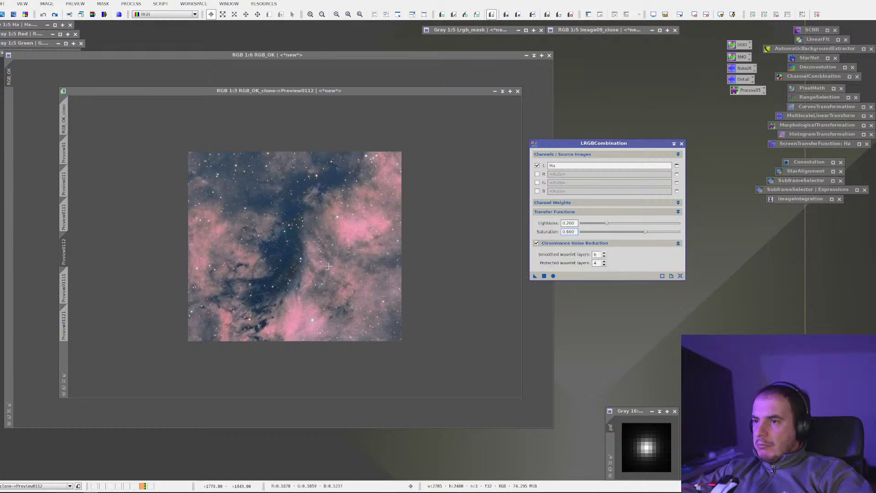
pyautogui.click(67, 291)
pyautogui.scroll(-1, 292, 283)
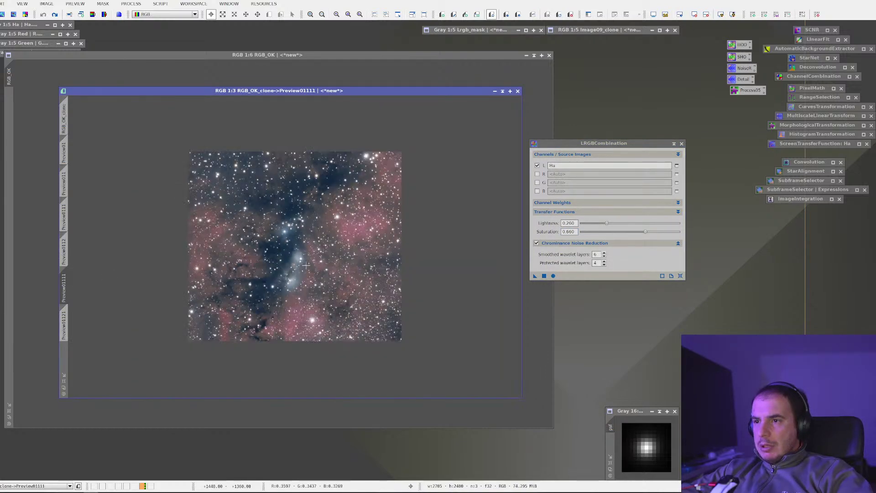
pyautogui.click(535, 276)
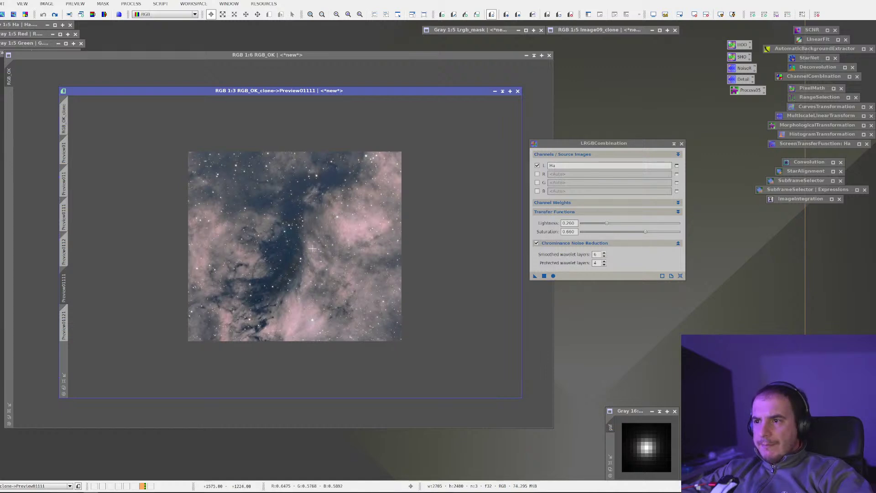
# Step: Inspect the processed Preview01111 and revert it to its unprocessed state
pyautogui.scroll(3, 312, 248)
pyautogui.scroll(-2, 312, 248)
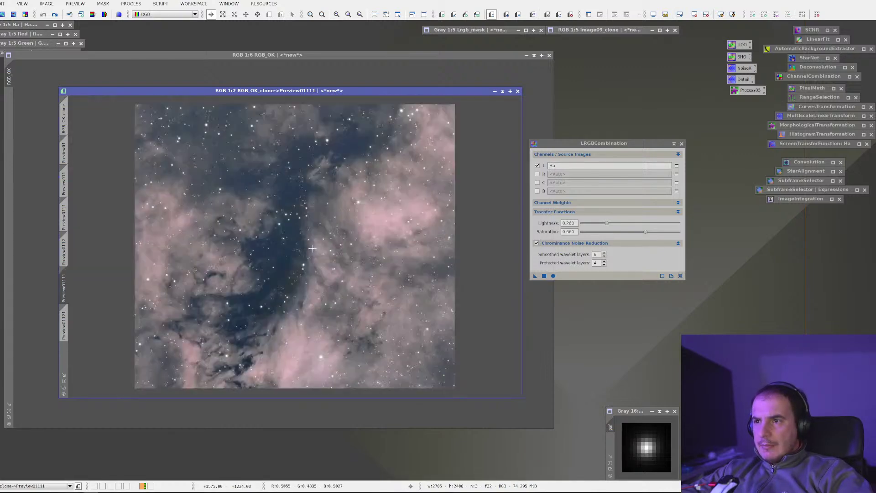
pyautogui.rightClick(313, 249)
pyautogui.click(339, 308)
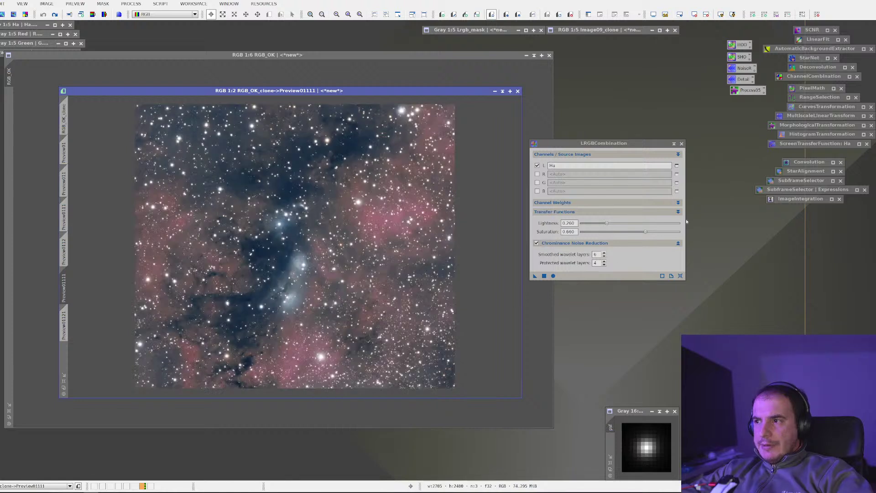
# Step: Set the LRGBCombination lightness to 0.640 and saturation to 0.250, and apply the process to Preview01111
pyautogui.click(616, 223)
pyautogui.moveTo(607, 223)
pyautogui.mouseDown()
pyautogui.moveTo(644, 223)
pyautogui.moveTo(639, 231)
pyautogui.moveTo(612, 232)
pyautogui.mouseUp()
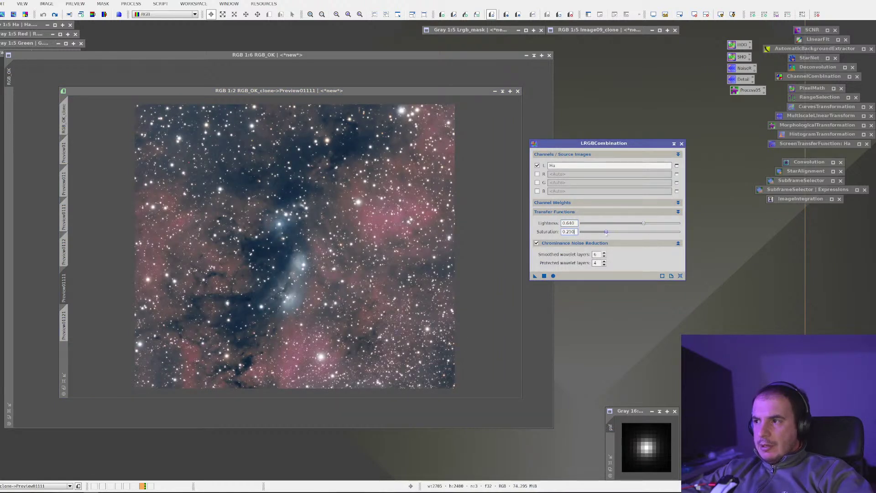
pyautogui.moveTo(537, 276); pyautogui.dragTo(389, 270)
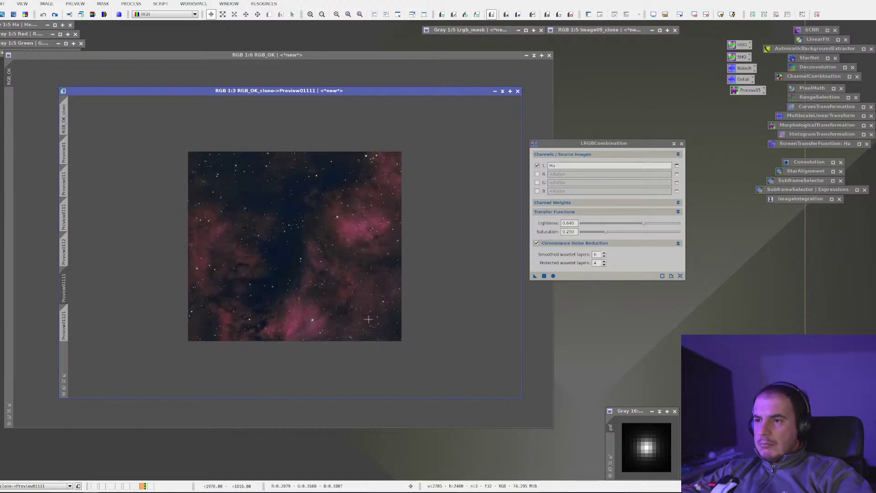
# Step: Examine the nebula and stars in Preview01111 and compare them with the brighter Preview0112
pyautogui.hotkey('ctrl', '+')
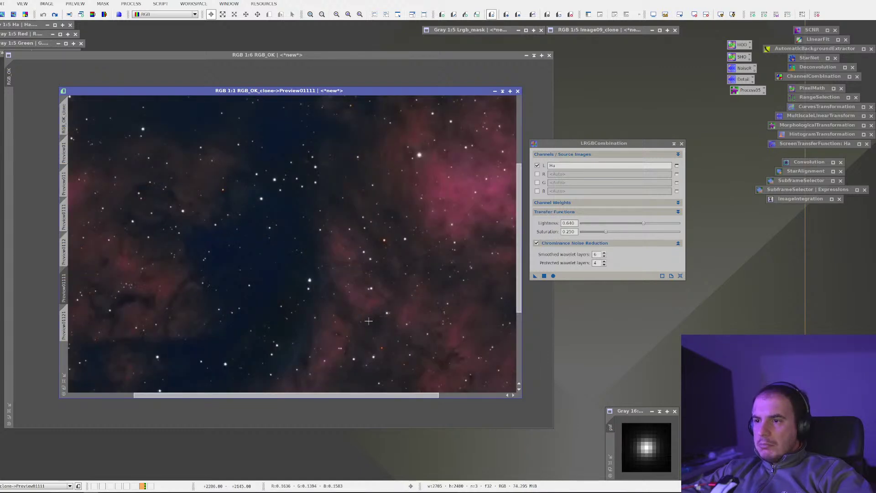
pyautogui.hotkey('ctrl', '-')
pyautogui.hotkey('ctrl', '-')
pyautogui.hotkey('ctrl', '+')
pyautogui.hotkey('ctrl', '-')
pyautogui.hotkey('ctrl', '+')
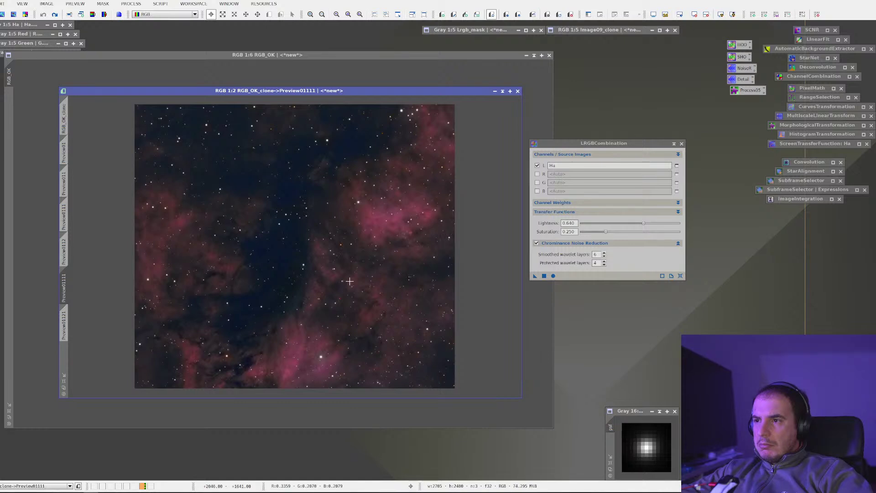
pyautogui.hotkey('ctrl', '-')
pyautogui.click(64, 251)
pyautogui.click(67, 270)
pyautogui.click(67, 249)
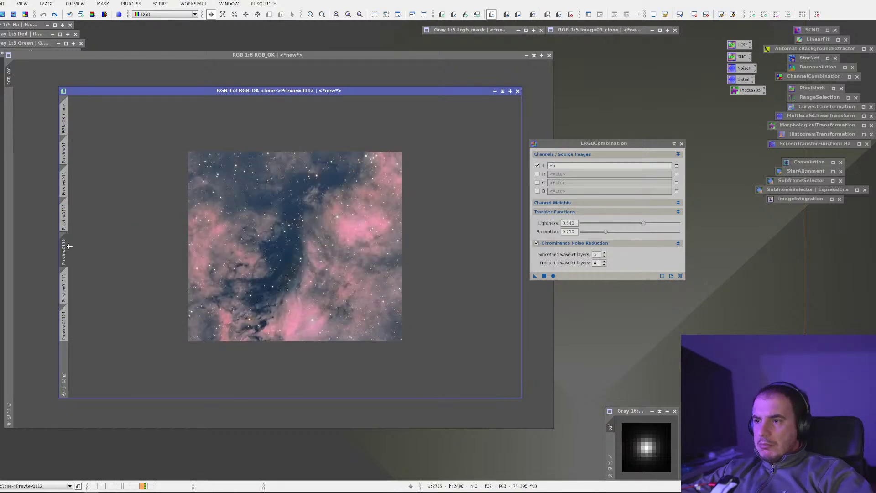
# Step: Compare Preview01111 with Preview0112 and Preview01121, and reset Preview01111 to its unprocessed state
pyautogui.click(72, 273)
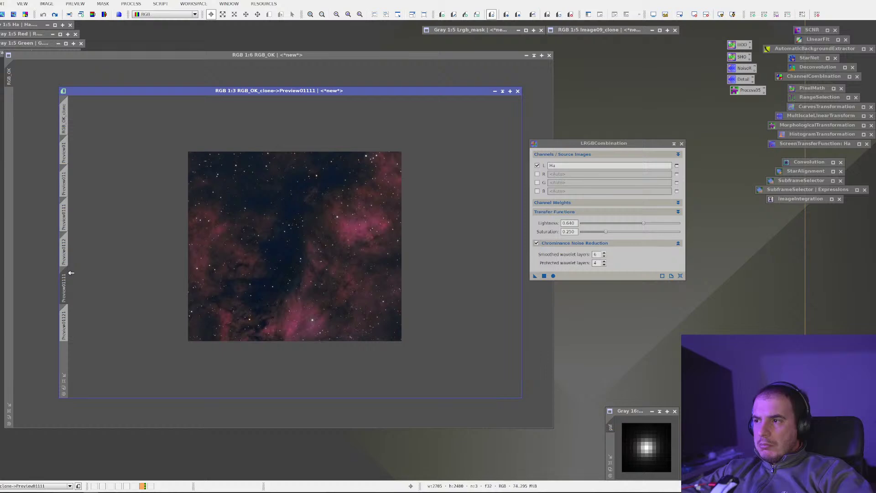
pyautogui.click(69, 249)
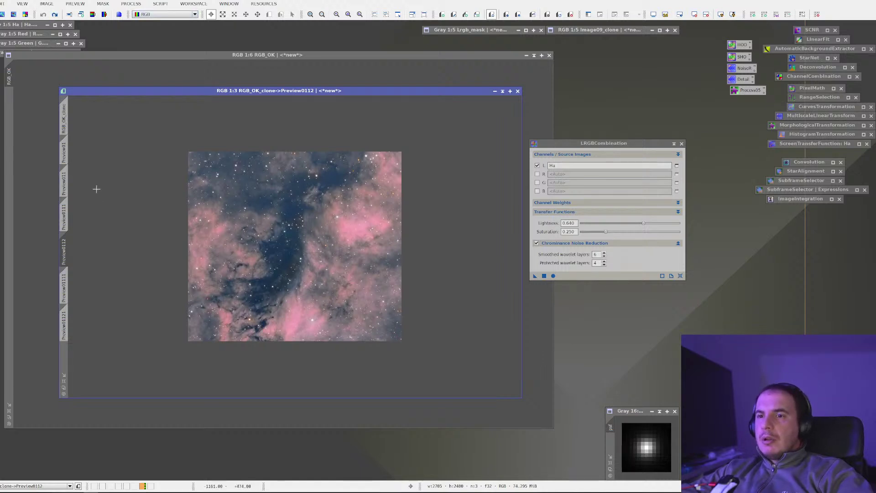
pyautogui.click(68, 284)
pyautogui.click(67, 308)
pyautogui.click(66, 289)
pyautogui.rightClick(68, 287)
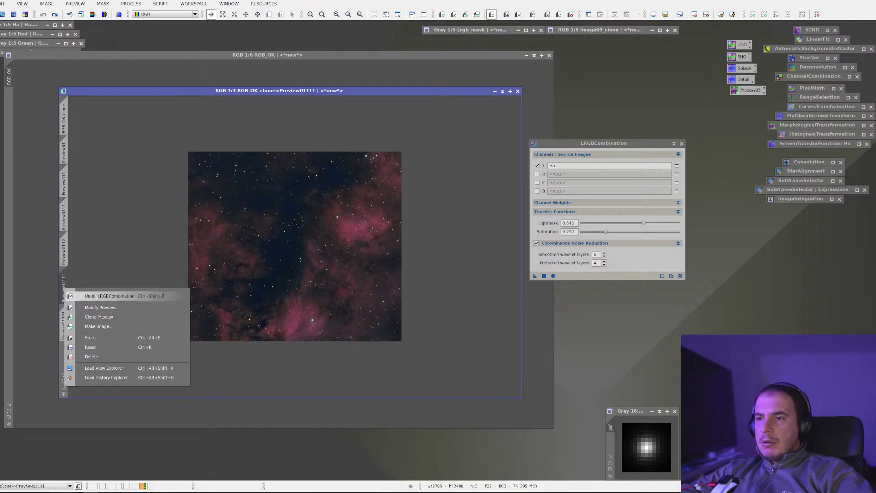
pyautogui.click(94, 347)
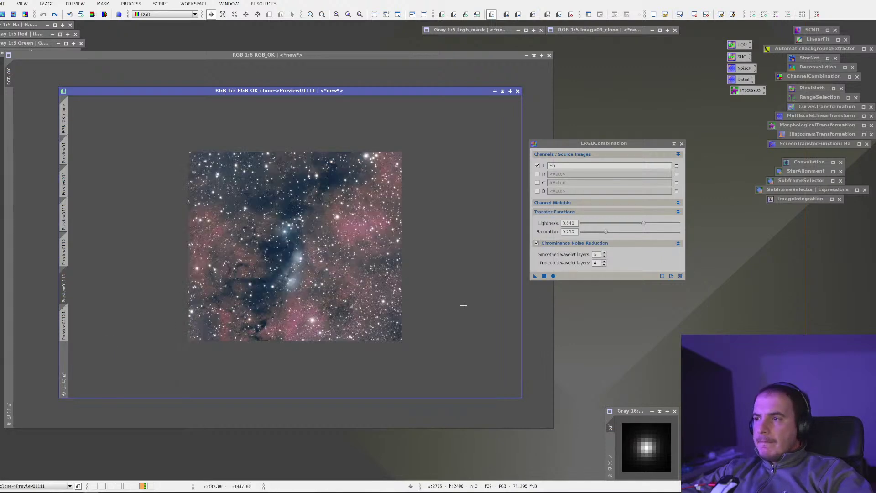
# Step: Set the LRGBCombination saturation to 0.450 and the L channel weight to 0.35000, and apply the process to Preview01111
pyautogui.click(584, 208)
pyautogui.click(585, 204)
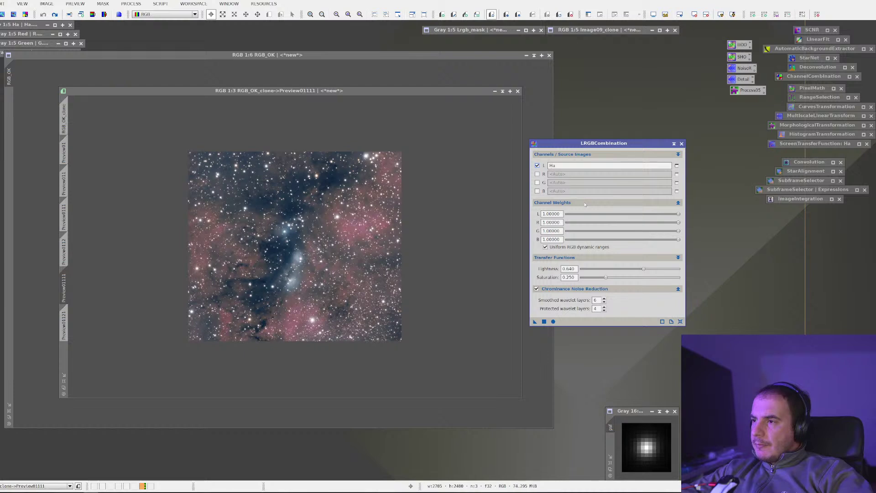
pyautogui.click(606, 278)
pyautogui.moveTo(606, 277); pyautogui.dragTo(609, 278)
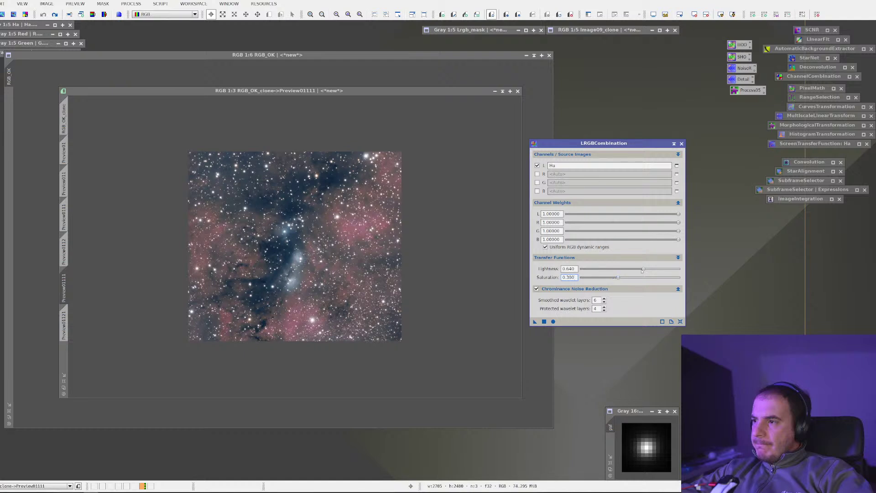
pyautogui.moveTo(618, 281); pyautogui.dragTo(623, 279)
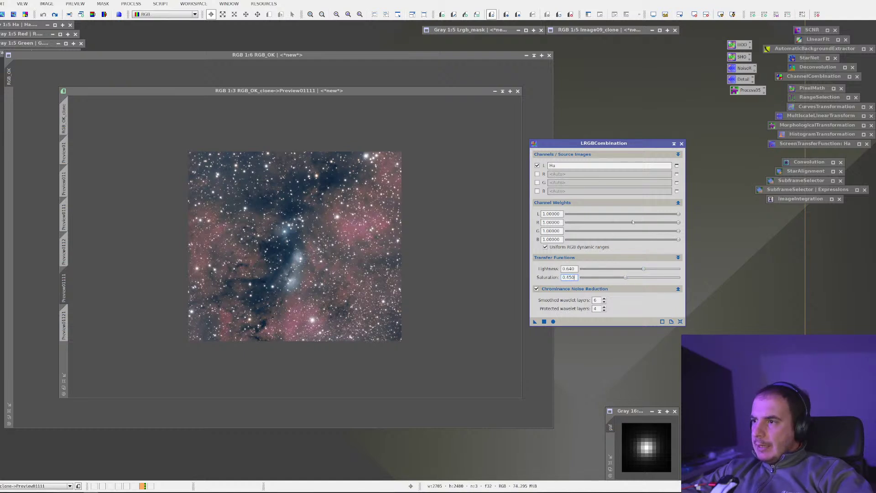
pyautogui.moveTo(678, 213); pyautogui.dragTo(639, 212)
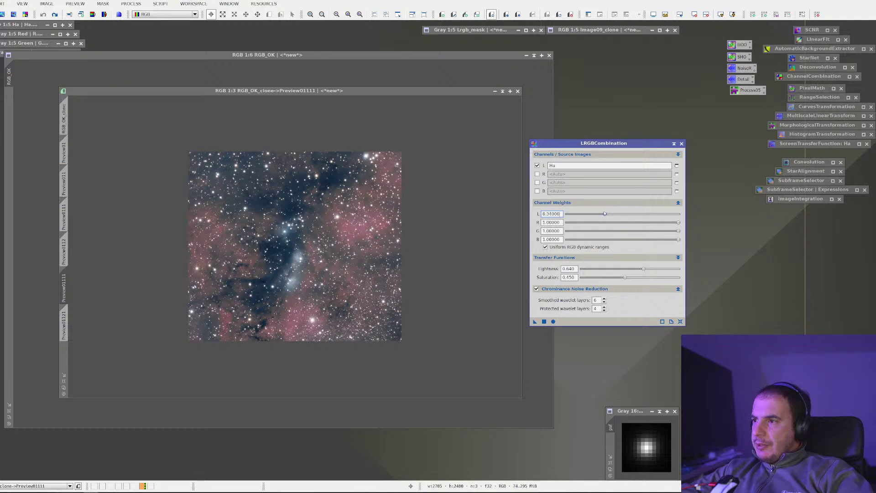
pyautogui.moveTo(408, 283); pyautogui.dragTo(338, 257)
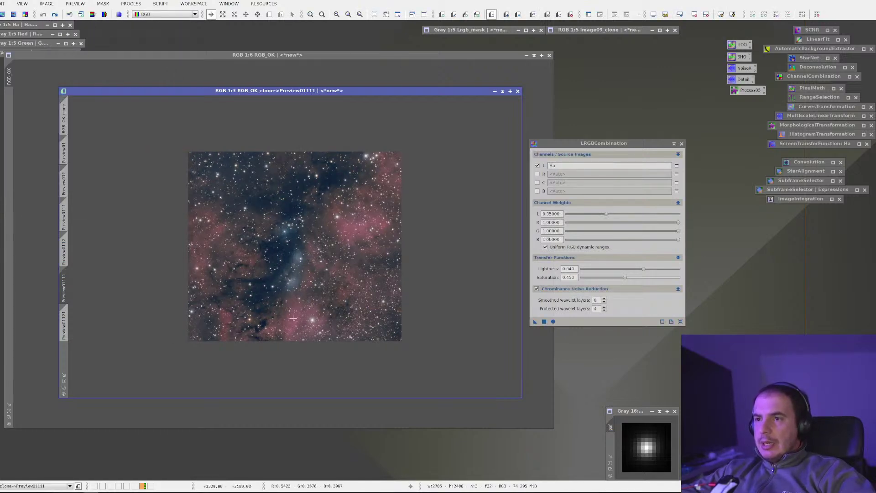
# Step: Compare the nebula and stars in the processed Preview01111 with the unprocessed Preview01121
pyautogui.scroll(2, 266, 275)
pyautogui.scroll(-1, 267, 274)
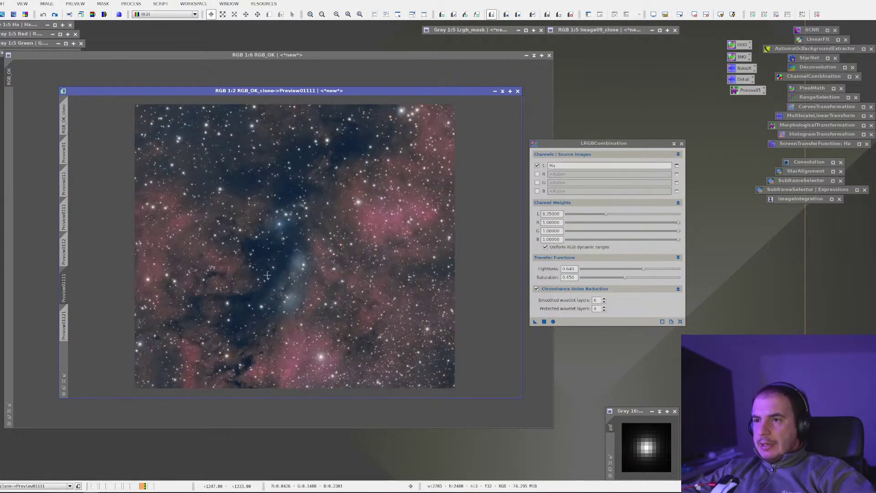
pyautogui.click(65, 314)
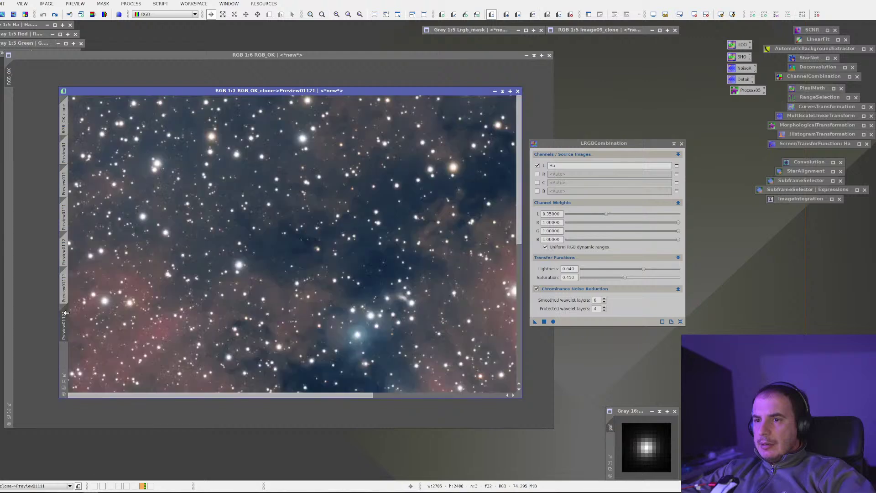
pyautogui.scroll(-2, 88, 291)
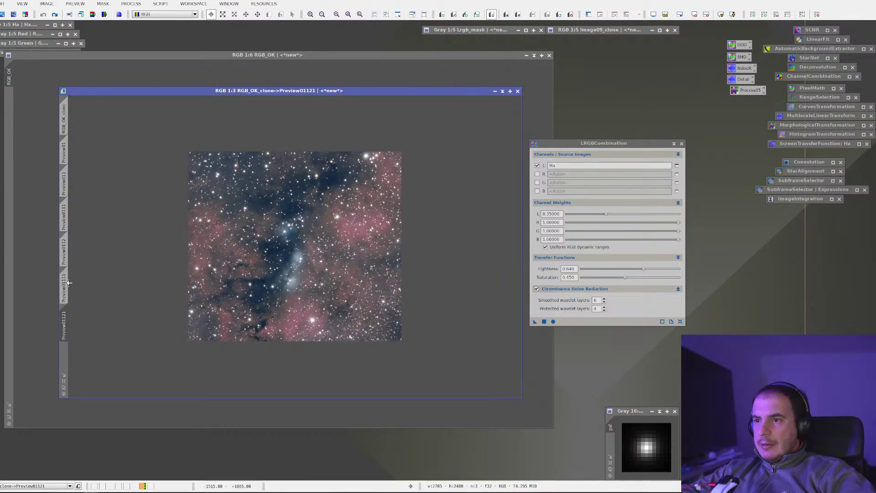
pyautogui.click(65, 279)
pyautogui.click(65, 317)
pyautogui.click(64, 292)
# Step: Reset Preview01111 to its unprocessed state and inspect the full RGB_OK_clone image around the nebula
pyautogui.rightClick(177, 241)
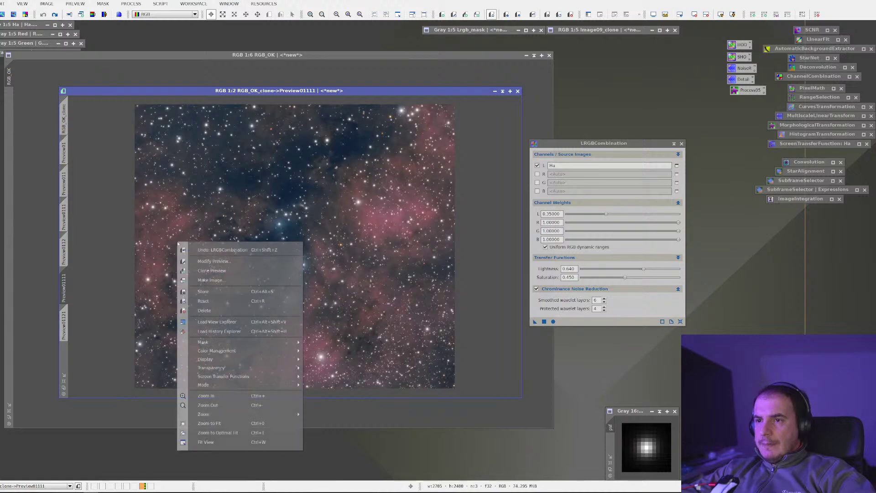
pyautogui.click(206, 215)
pyautogui.rightClick(215, 212)
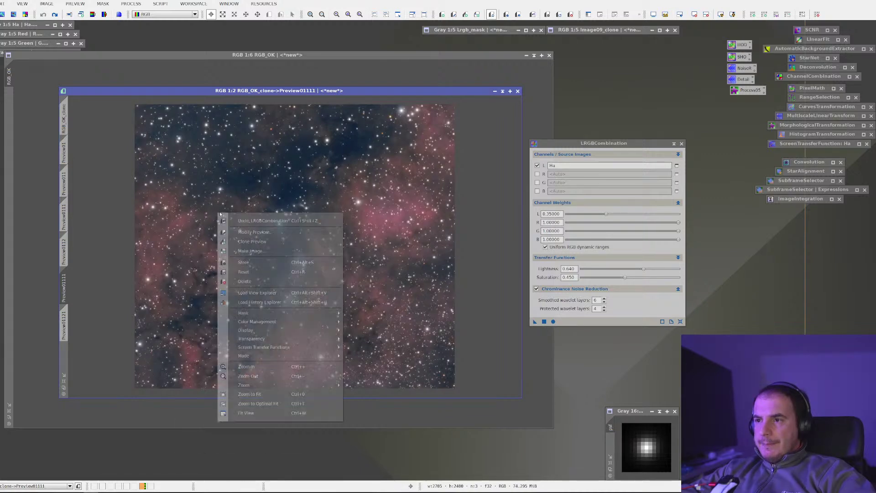
pyautogui.click(227, 241)
pyautogui.scroll(-1, 226, 233)
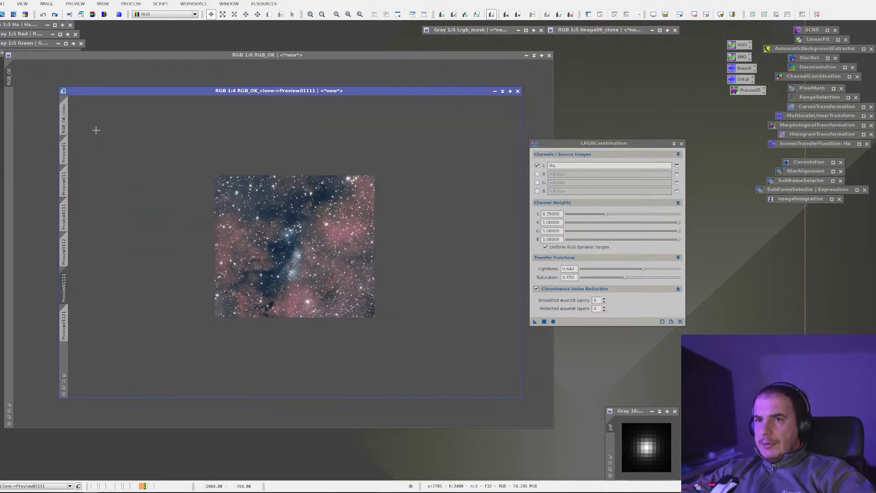
pyautogui.click(63, 119)
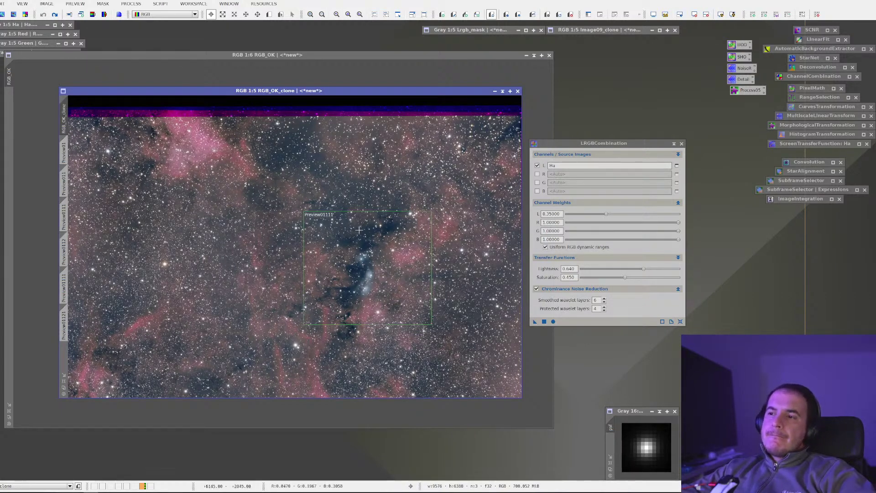
pyautogui.scroll(3, 358, 232)
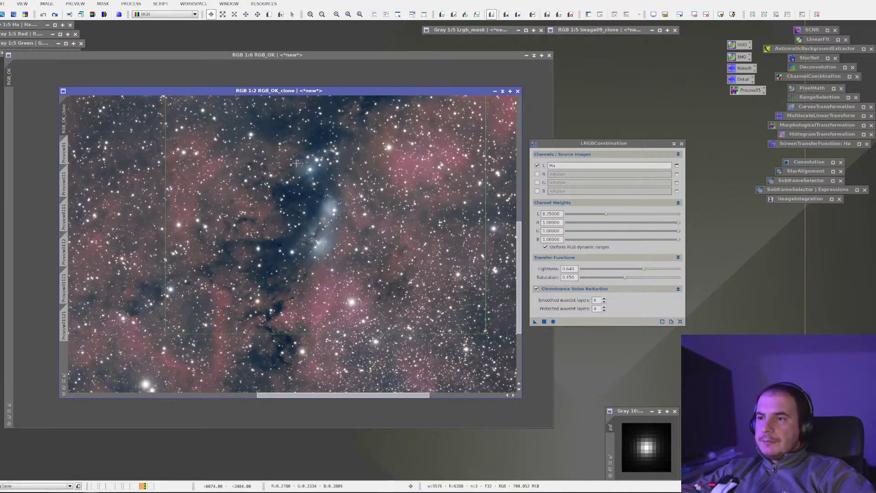
pyautogui.scroll(-3, 296, 163)
pyautogui.scroll(-1, 295, 165)
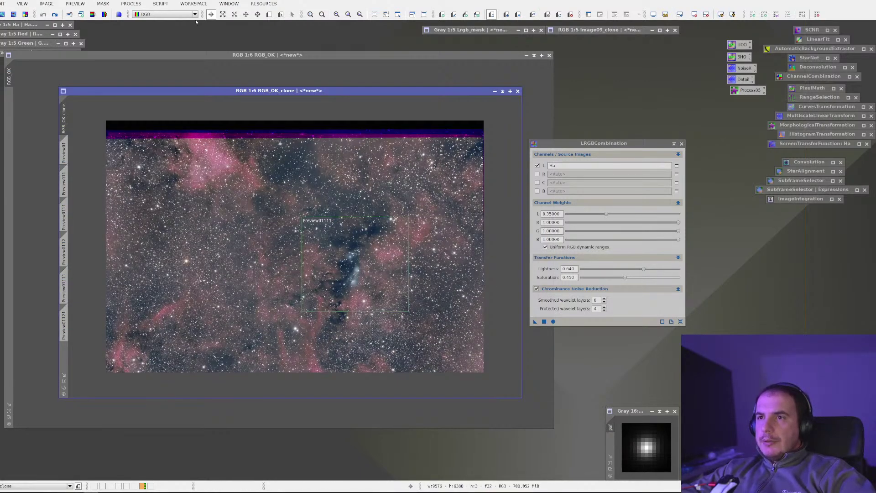
pyautogui.click(133, 3)
pyautogui.moveTo(150, 14)
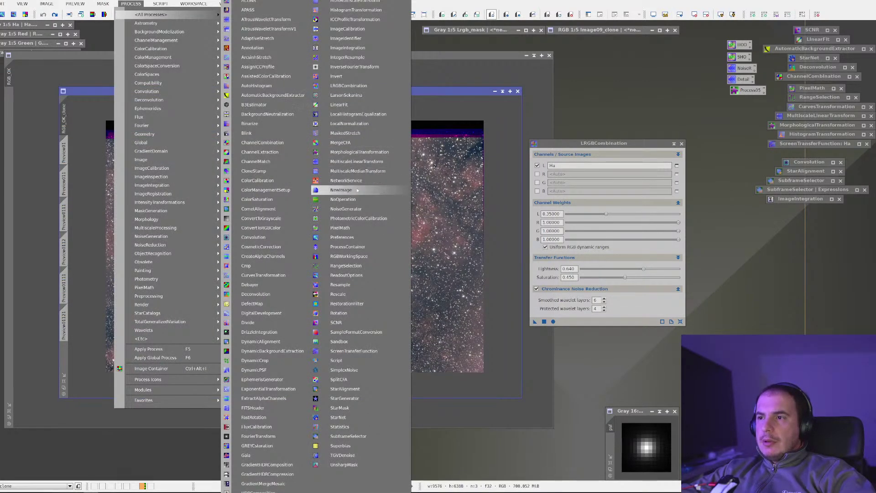
pyautogui.press('Escape')
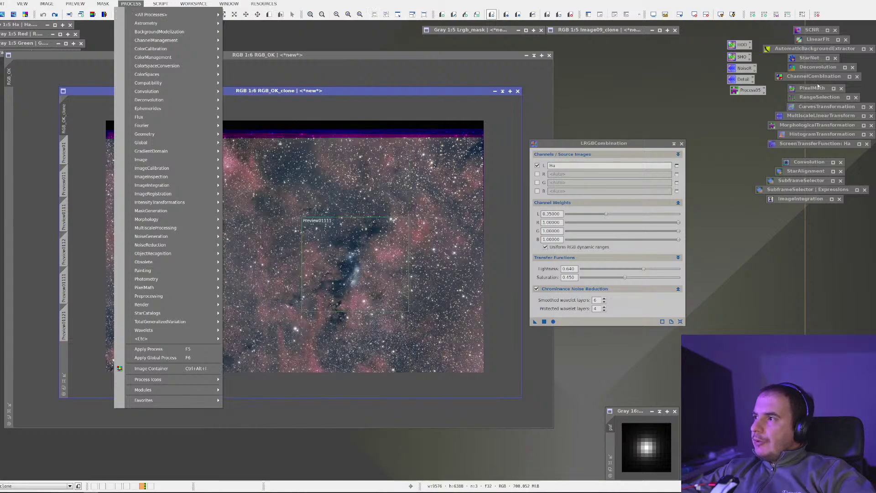
# Step: Open CurvesTransformation and anchor the hue curve along its diagonal with points at about 0.44, 0.50 and 0.75
pyautogui.doubleClick(814, 108)
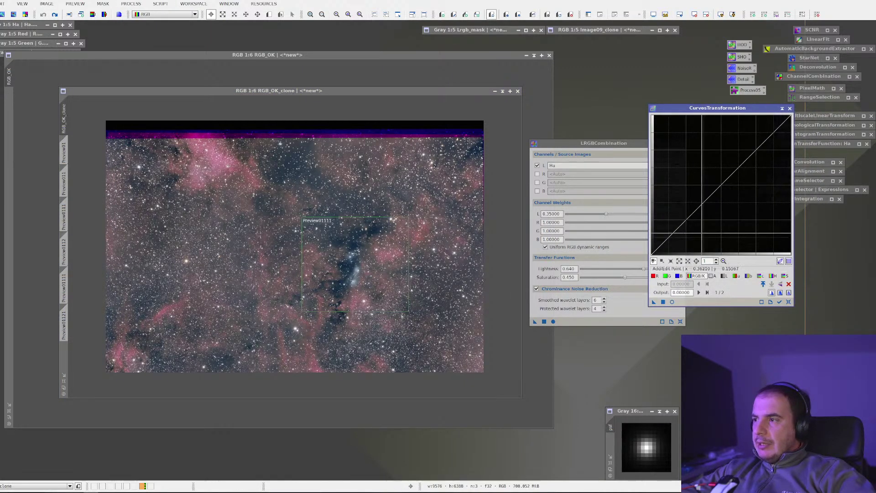
pyautogui.click(773, 276)
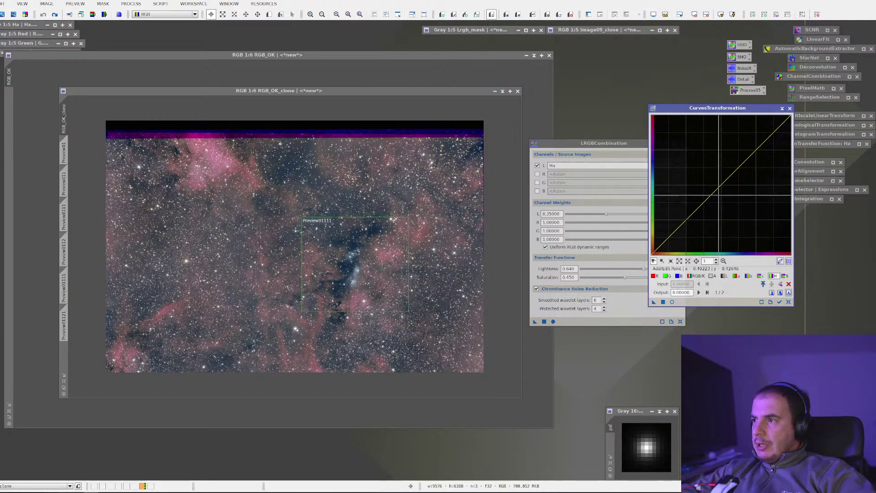
pyautogui.click(721, 186)
pyautogui.moveTo(756, 150); pyautogui.dragTo(757, 157)
pyautogui.click(712, 194)
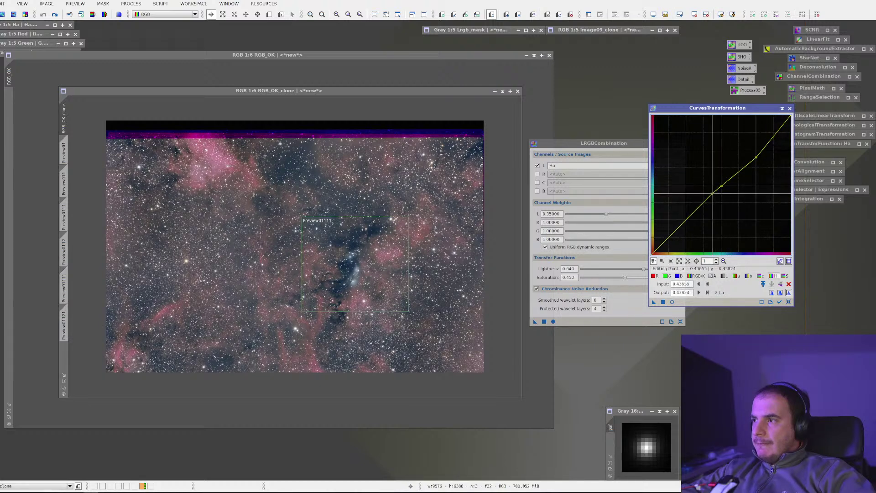
pyautogui.click(752, 163)
pyautogui.moveTo(756, 157); pyautogui.dragTo(756, 150)
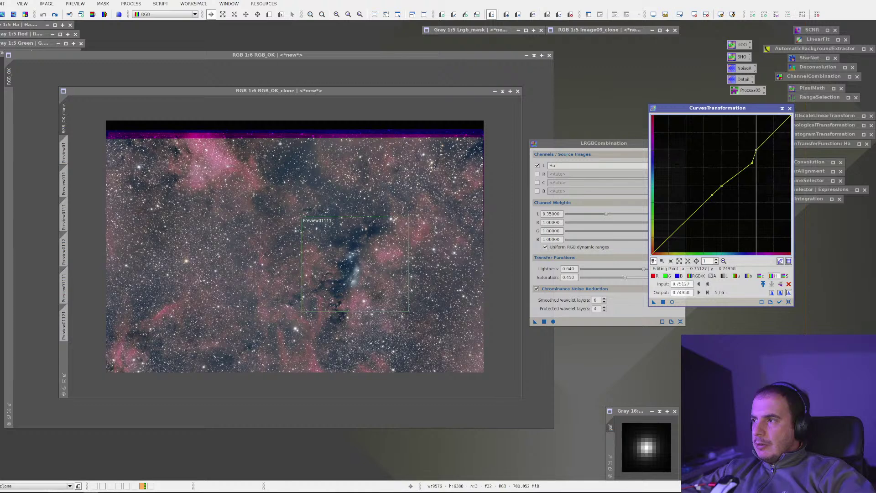
pyautogui.keyDown('ctrl'); pyautogui.click(752, 163); pyautogui.keyUp('ctrl')
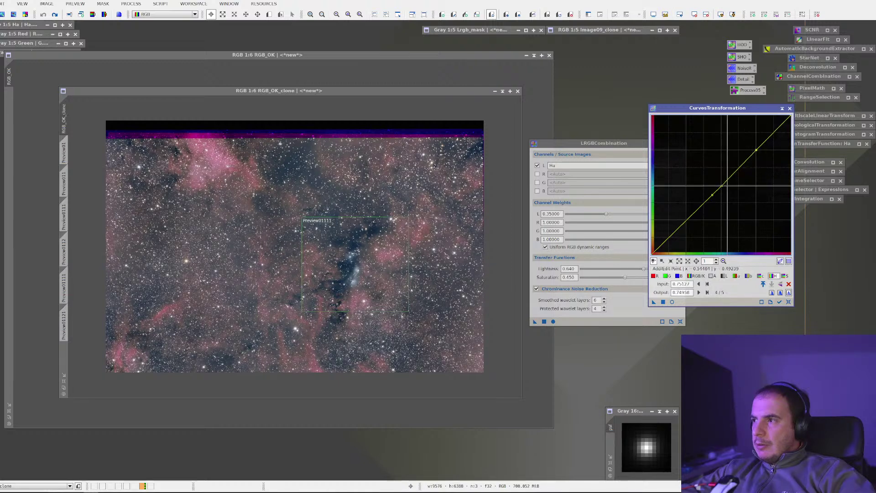
# Step: Test raising the hue curve's middle point in the real-time preview, settle it at an output of about 0.45, and enlarge the blue nebula
pyautogui.moveTo(723, 186); pyautogui.dragTo(714, 171)
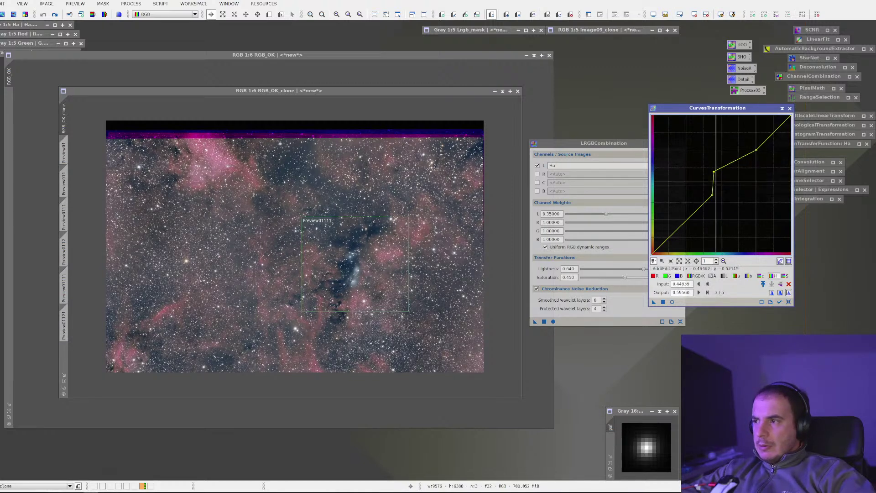
pyautogui.click(671, 301)
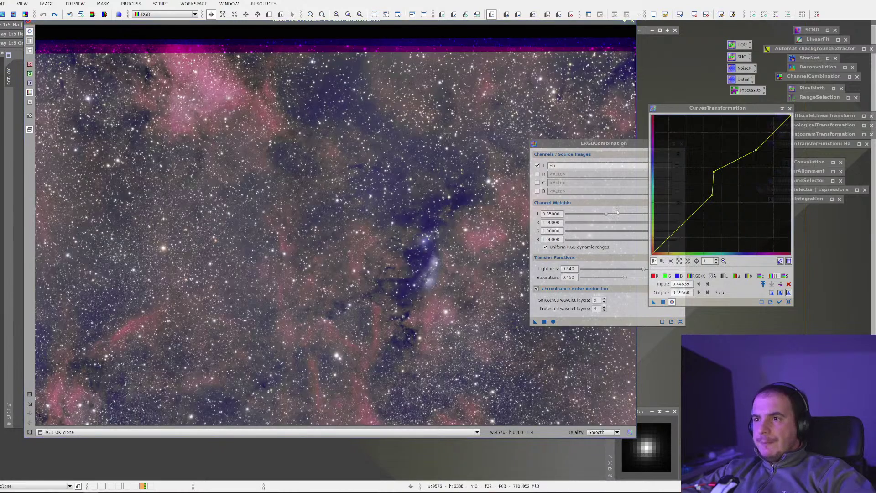
pyautogui.moveTo(714, 171); pyautogui.dragTo(711, 191)
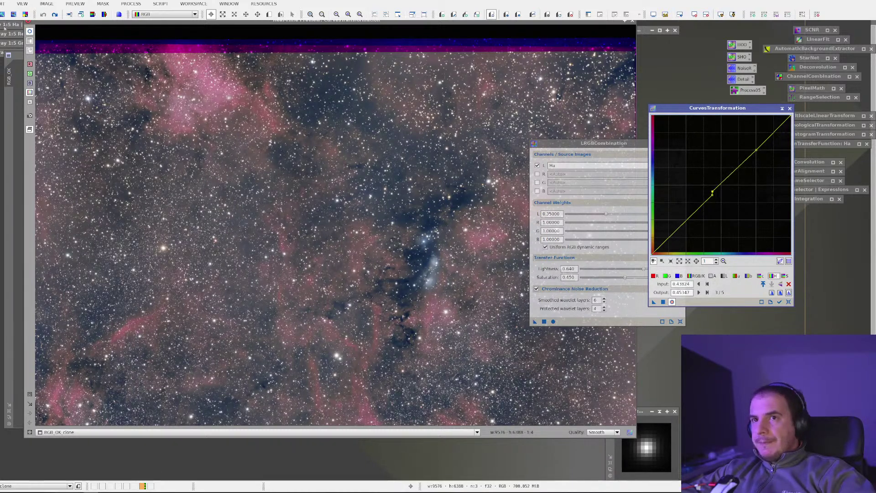
pyautogui.moveTo(386, 224); pyautogui.dragTo(482, 322)
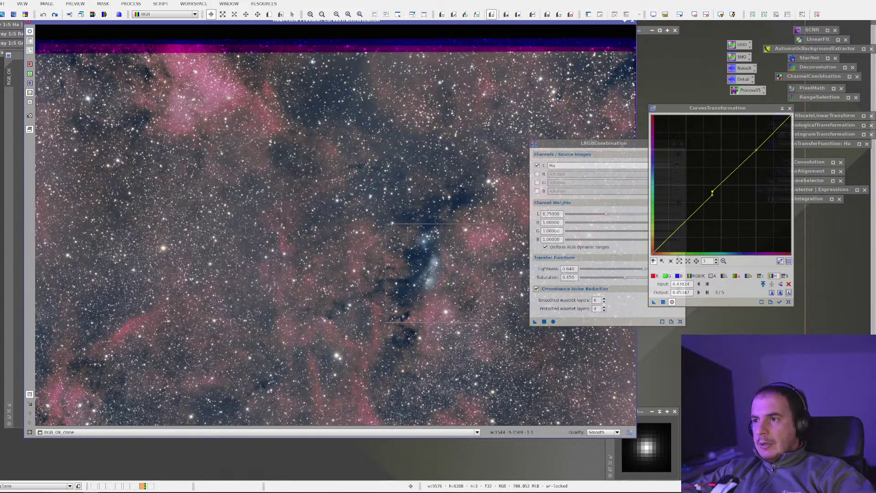
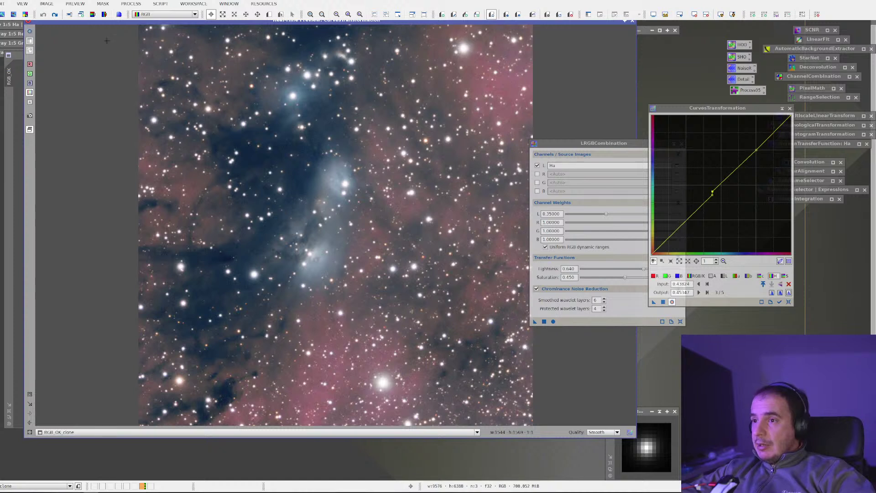
# Step: Try a lower hue curve point at about input 0.42 and output 0.21, and reset the curves
pyautogui.click(687, 198)
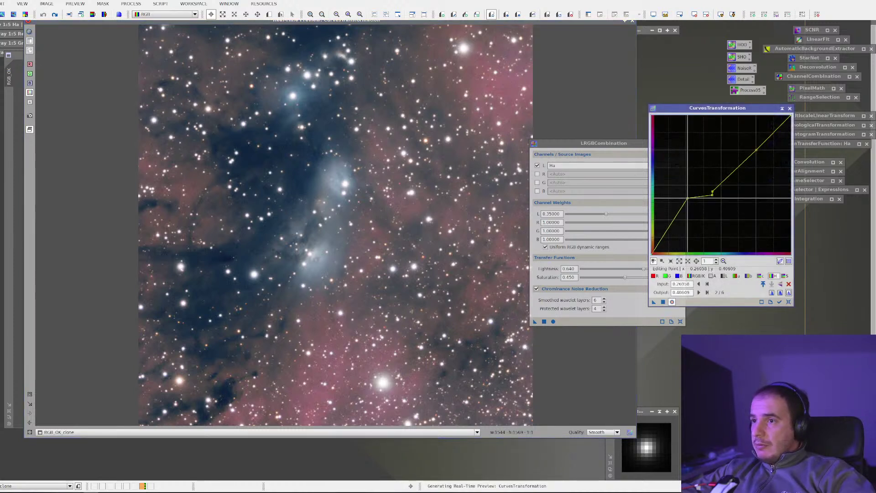
pyautogui.moveTo(687, 198); pyautogui.dragTo(710, 225)
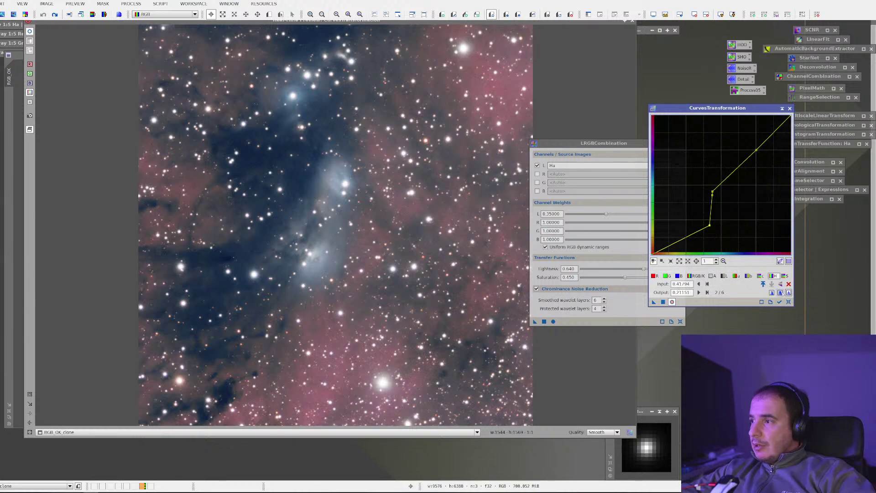
pyautogui.click(788, 302)
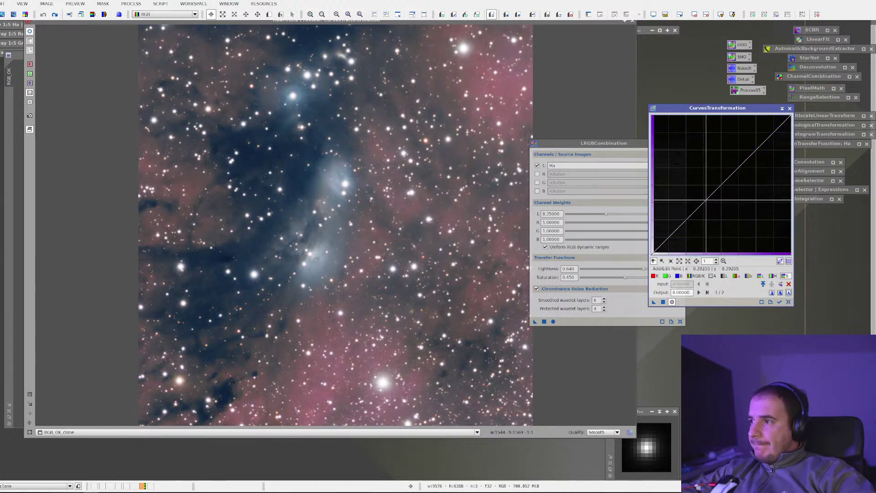
# Step: Replace the trial saturation curve points with a chrominance curve raised to about 0.40 at an input of 0.27
pyautogui.click(706, 199)
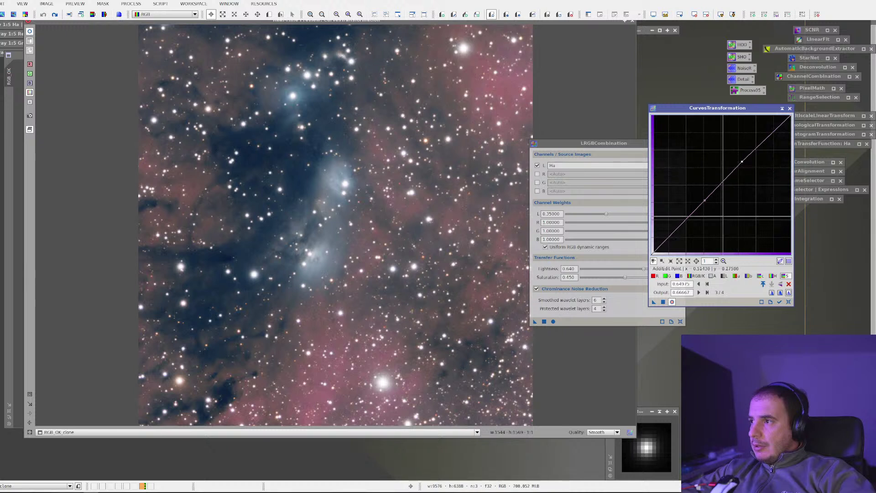
pyautogui.click(761, 275)
pyautogui.click(788, 302)
pyautogui.moveTo(702, 204)
pyautogui.mouseDown()
pyautogui.moveTo(702, 188)
pyautogui.moveTo(694, 204)
pyautogui.moveTo(688, 199)
pyautogui.mouseUp()
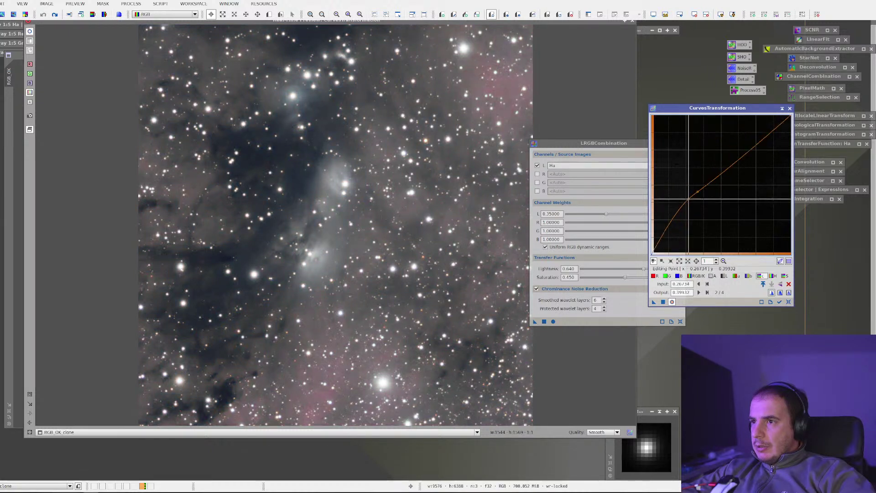
# Step: Reset the curves, raise the chrominance curve to about 0.51 at an input of 0.39, and apply it to the full RGB_OK clone
pyautogui.click(788, 302)
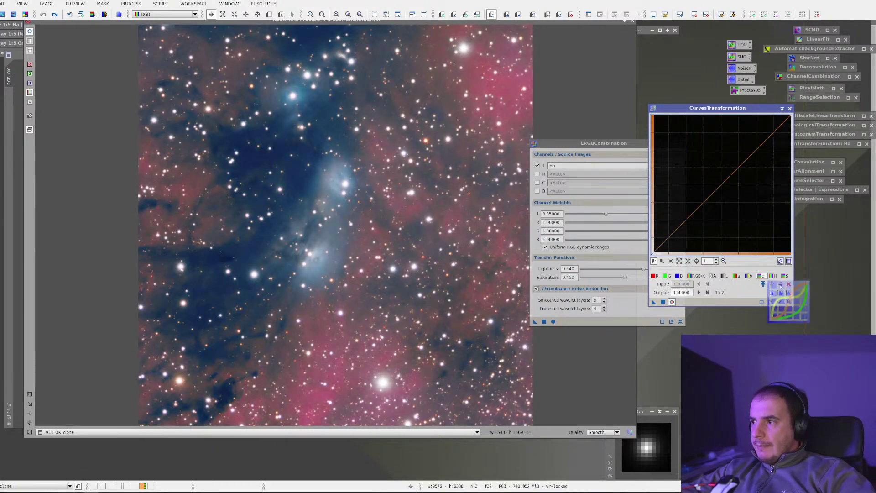
pyautogui.moveTo(705, 201); pyautogui.dragTo(705, 184)
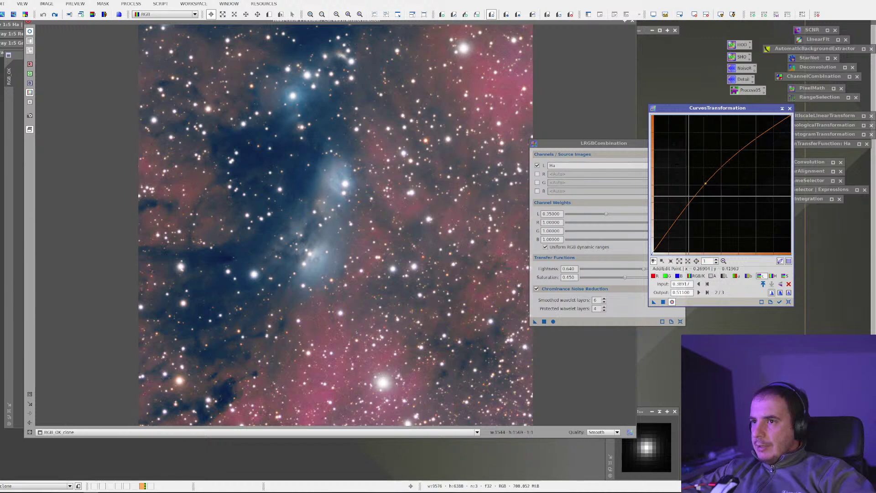
pyautogui.moveTo(654, 302); pyautogui.dragTo(618, 59)
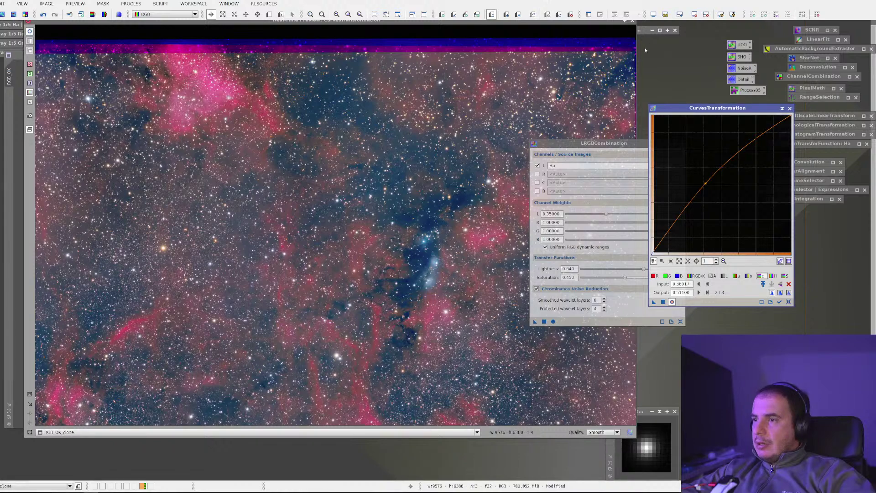
pyautogui.click(632, 21)
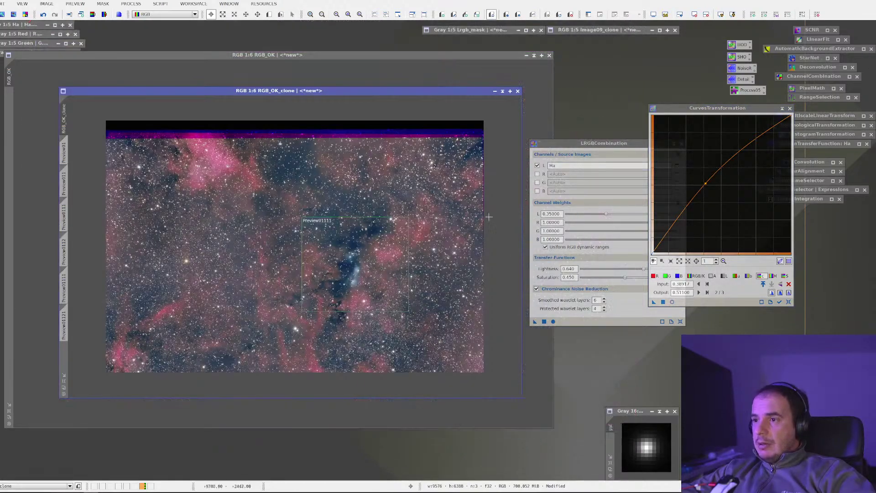
pyautogui.scroll(2, 420, 260)
pyautogui.moveTo(420, 260); pyautogui.dragTo(384, 217)
pyautogui.scroll(2, 384, 217)
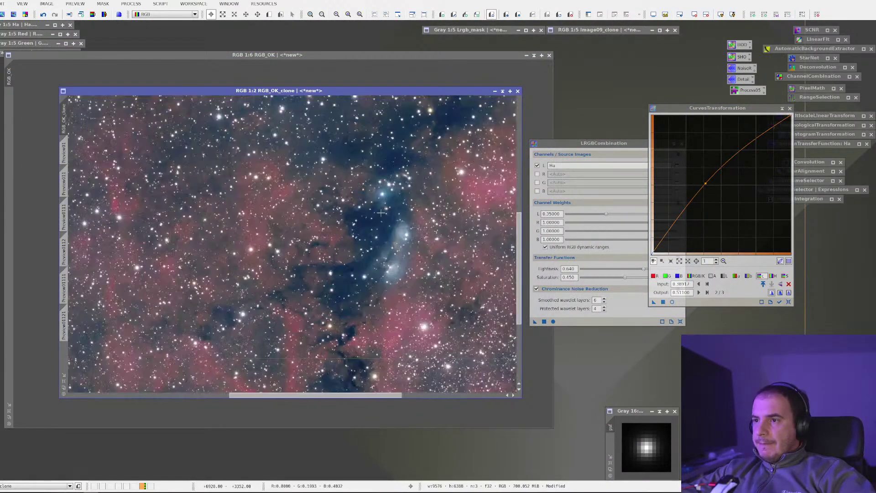
pyautogui.scroll(1, 410, 214)
pyautogui.scroll(-3, 436, 214)
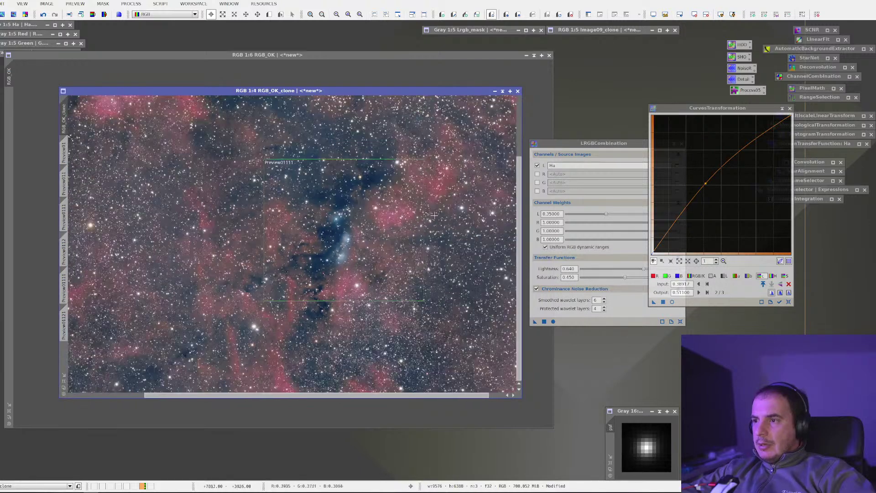
# Step: Try building a cyan chrominance mask of the RGB_OK clone with the ColorMask script
pyautogui.click(131, 3)
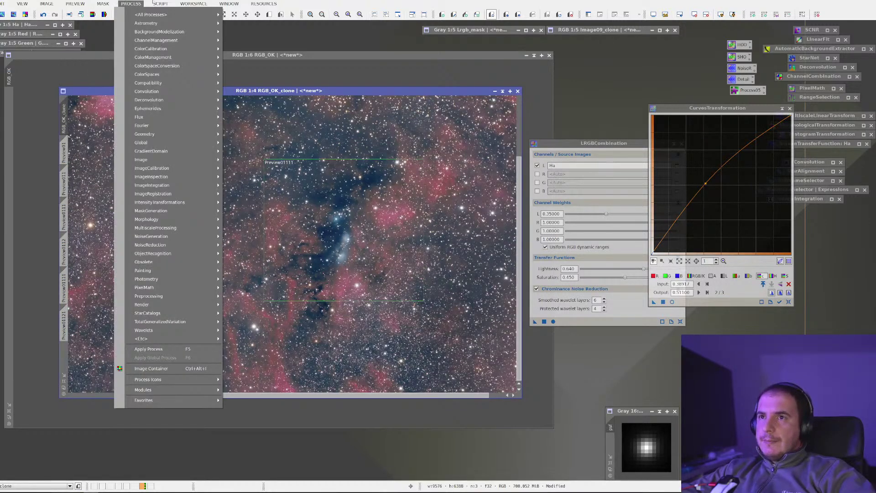
pyautogui.click(172, 5)
pyautogui.click(165, 4)
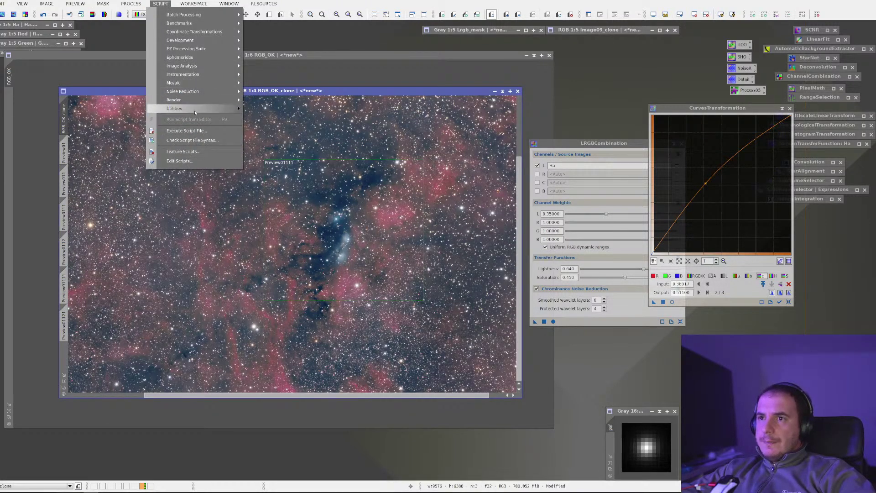
pyautogui.moveTo(192, 108)
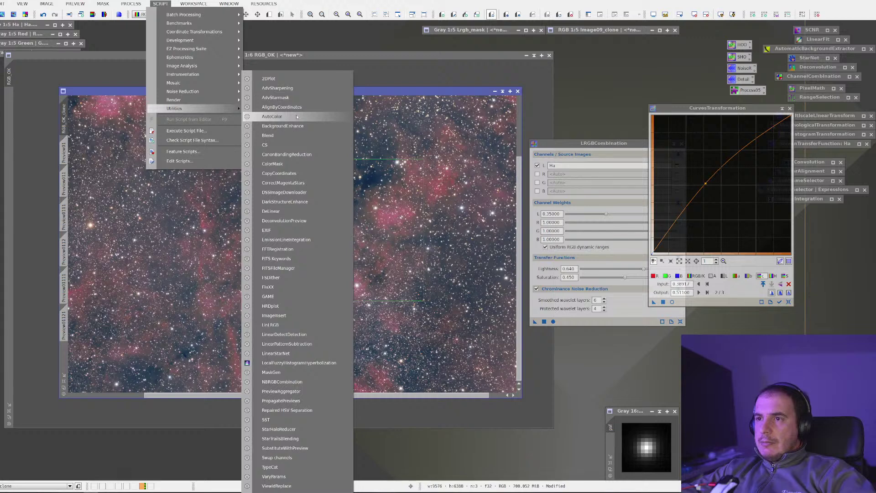
pyautogui.click(292, 164)
pyautogui.click(392, 281)
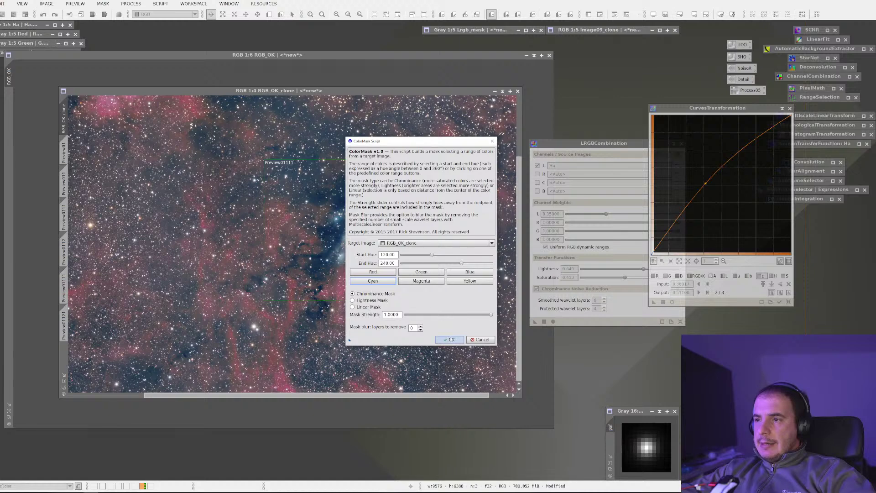
pyautogui.press('Return')
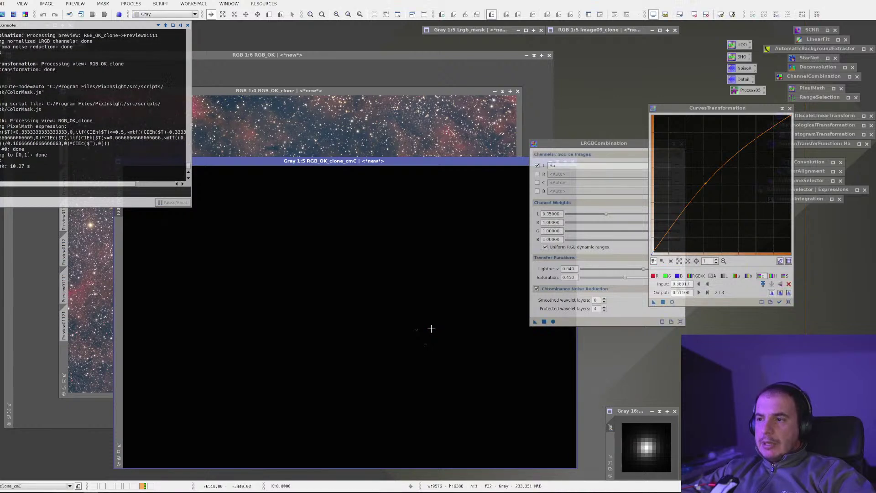
# Step: Examine the cyan mask around the central nebula and discard it
pyautogui.scroll(3, 424, 325)
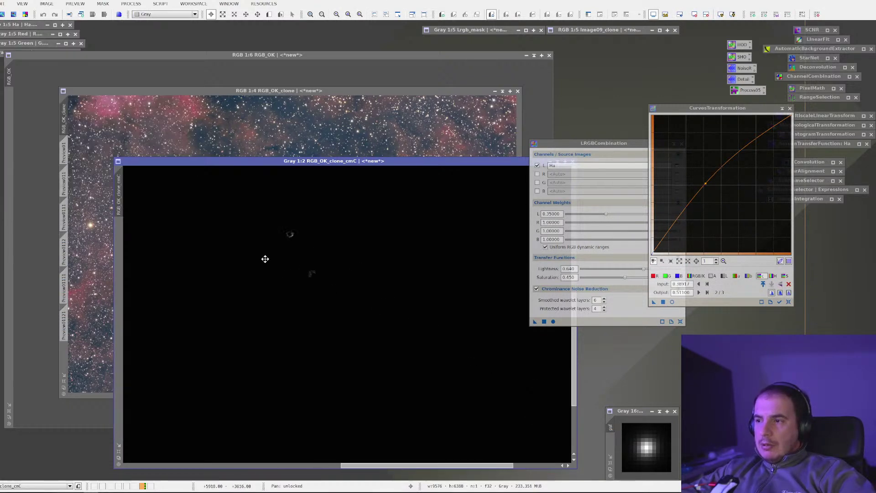
pyautogui.scroll(-1, 256, 256)
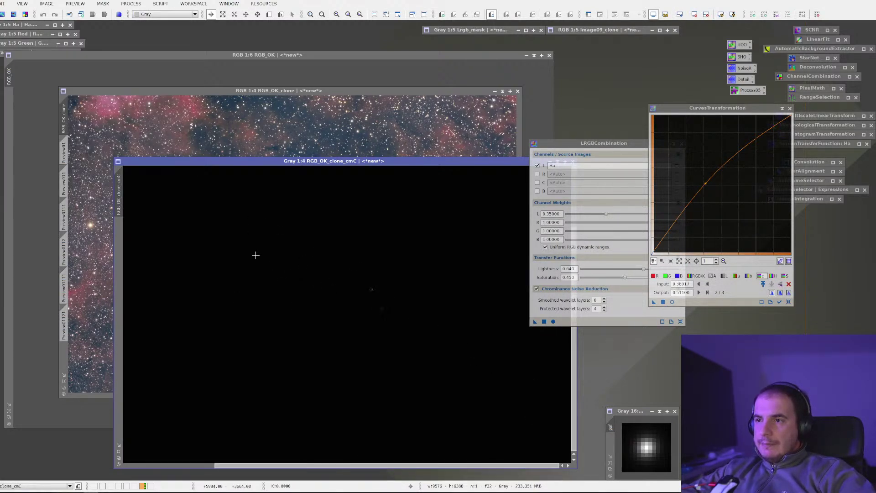
pyautogui.scroll(1, 391, 218)
pyautogui.moveTo(422, 165); pyautogui.dragTo(327, 145)
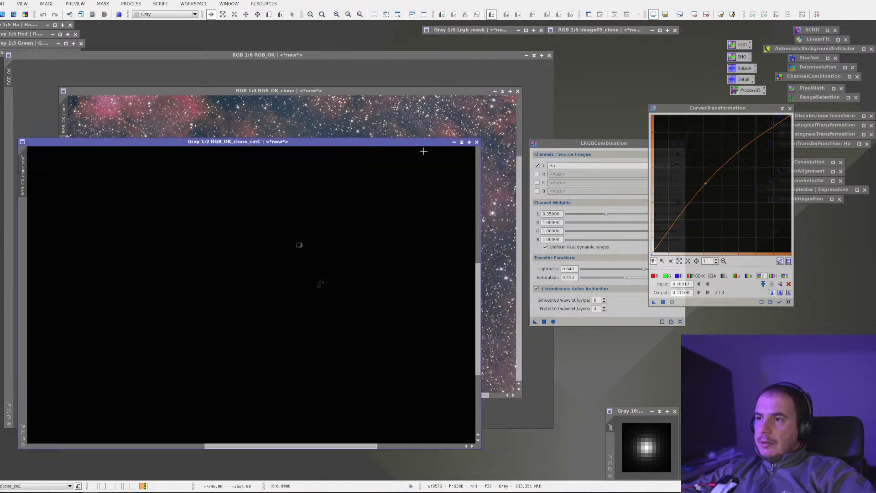
pyautogui.click(477, 142)
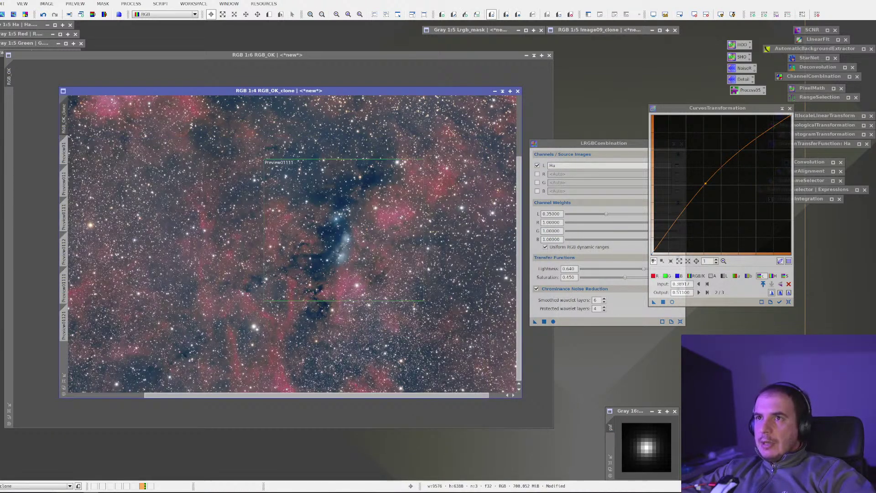
# Step: Build a blue chrominance mask of the RGB_OK clone with the ColorMask script and place the mask image over the colour image
pyautogui.click(161, 4)
pyautogui.click(160, 3)
pyautogui.click(160, 4)
pyautogui.moveTo(169, 15)
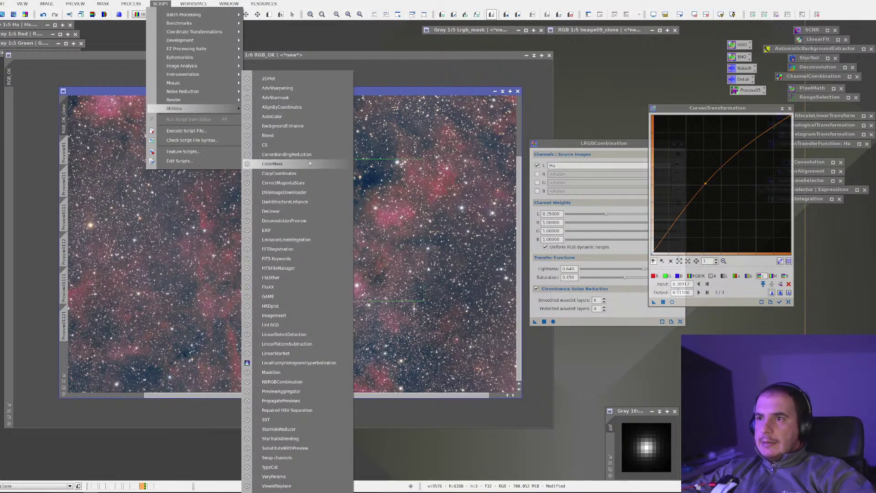
pyautogui.click(310, 164)
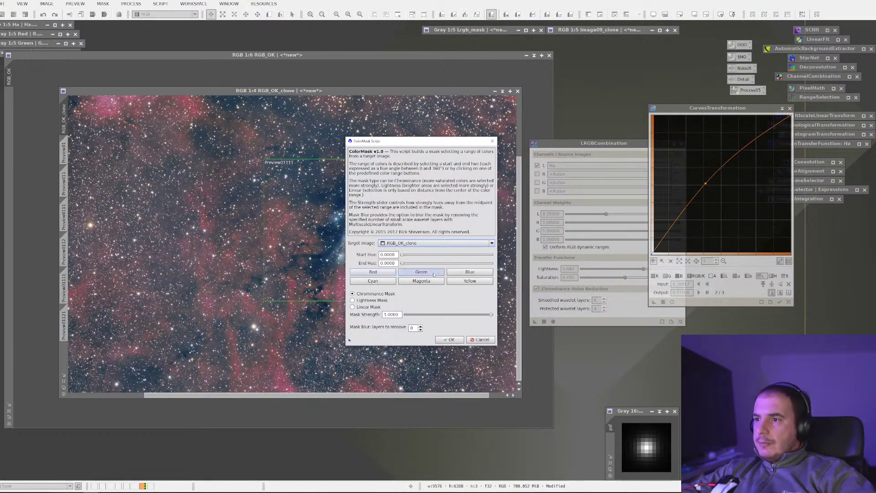
pyautogui.click(456, 274)
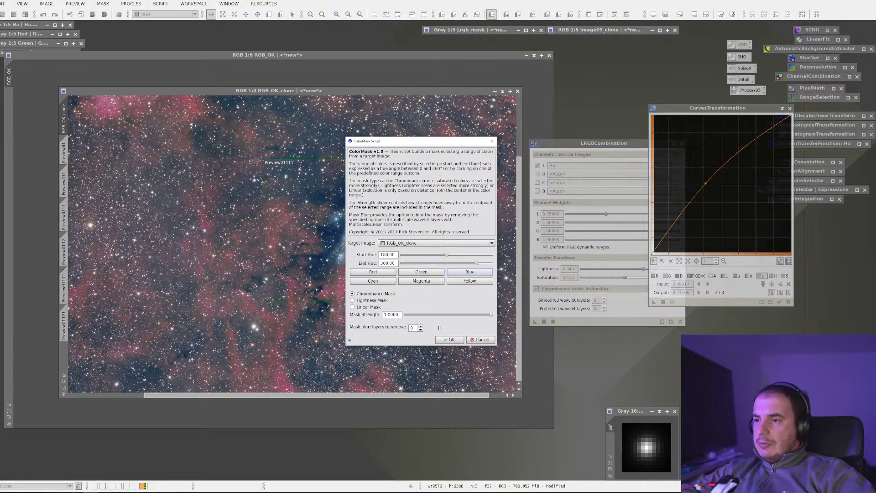
pyautogui.click(451, 339)
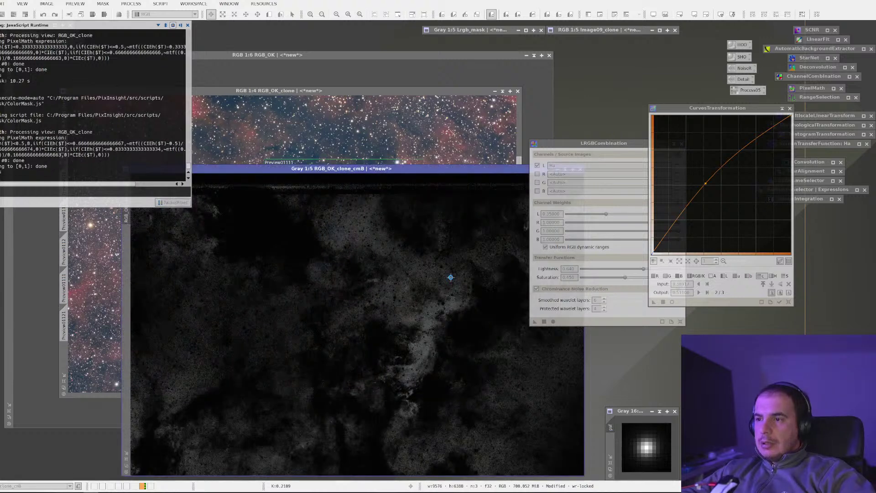
pyautogui.moveTo(372, 169); pyautogui.dragTo(295, 88)
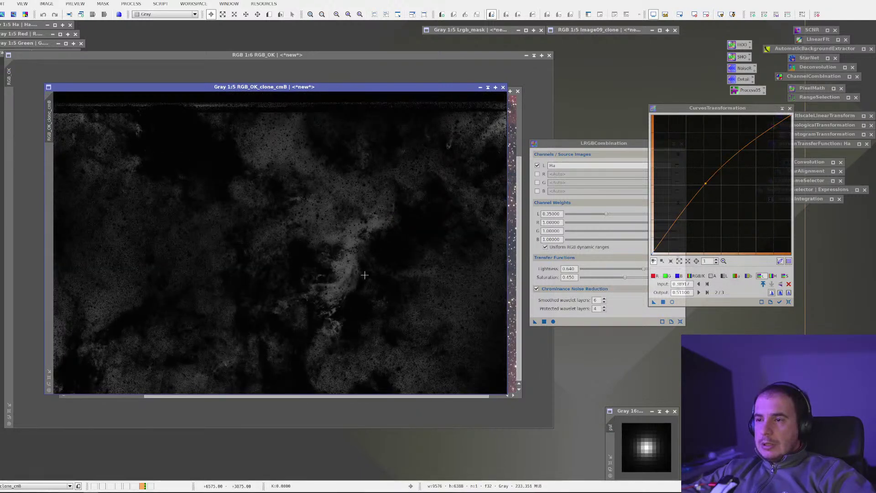
pyautogui.moveTo(275, 89); pyautogui.dragTo(318, 78)
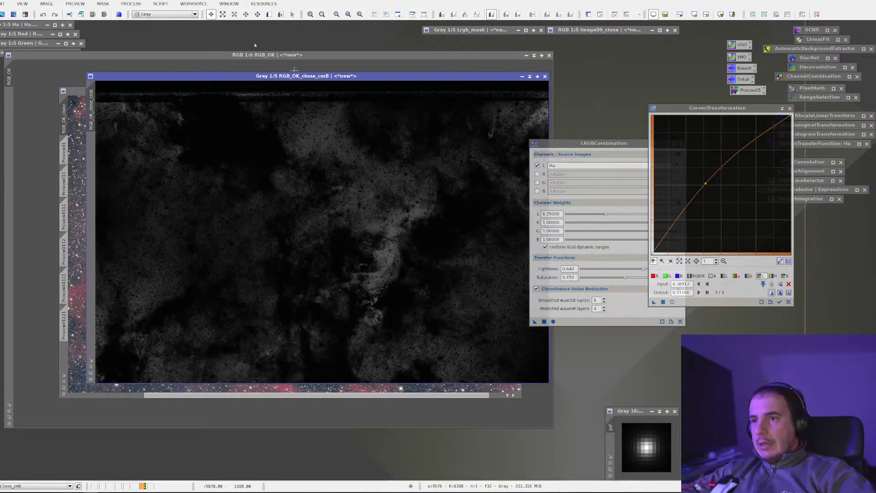
# Step: Open RangeSelection with a real-time preview of the blue mask and test a lower limit of 0.30 with a smoothness of 20
pyautogui.click(131, 4)
pyautogui.click(160, 4)
pyautogui.click(131, 4)
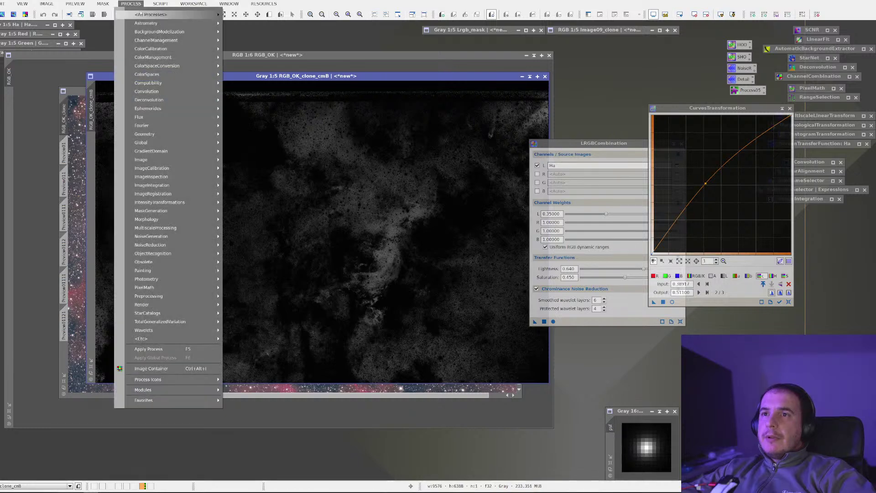
pyautogui.moveTo(151, 14)
pyautogui.click(351, 264)
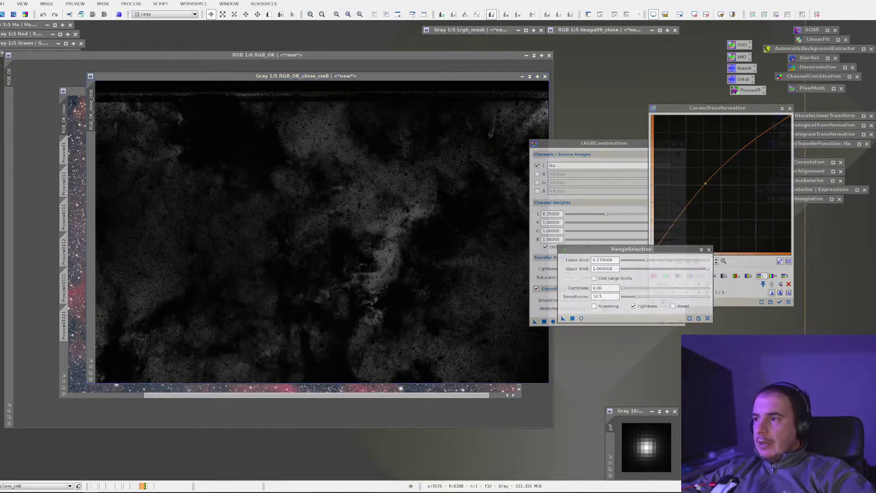
pyautogui.click(581, 318)
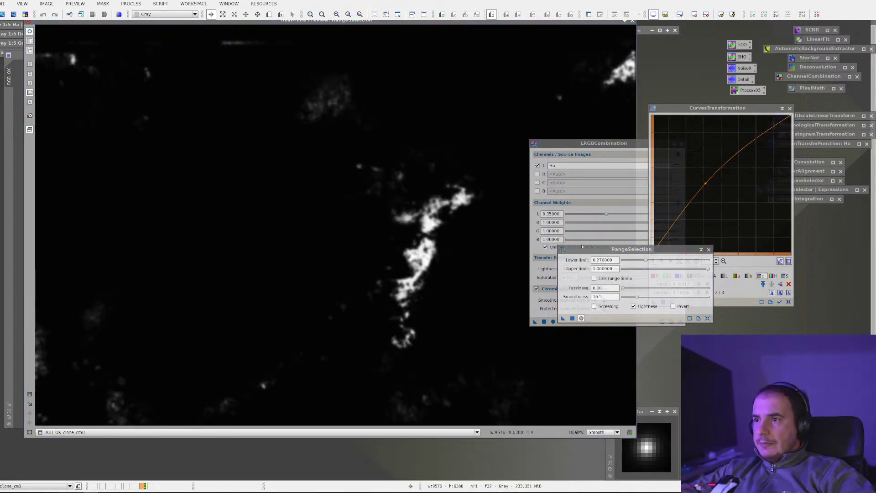
pyautogui.moveTo(645, 260); pyautogui.dragTo(650, 298)
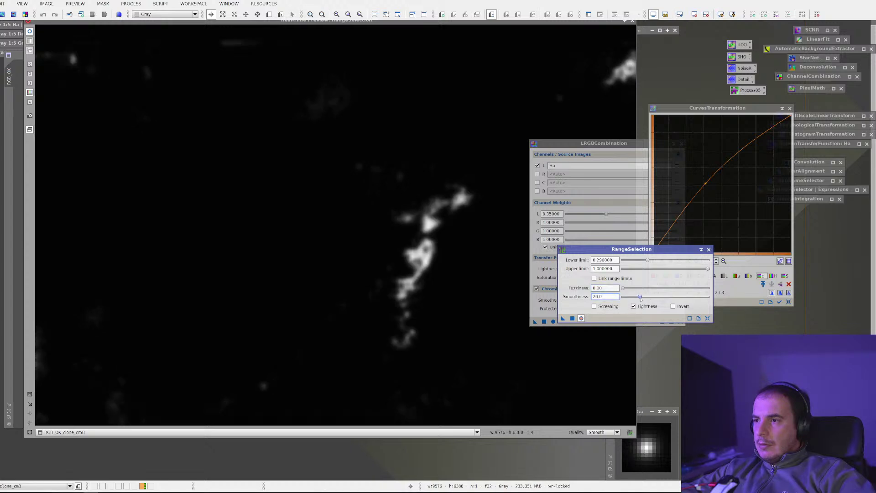
pyautogui.moveTo(647, 263); pyautogui.dragTo(648, 261)
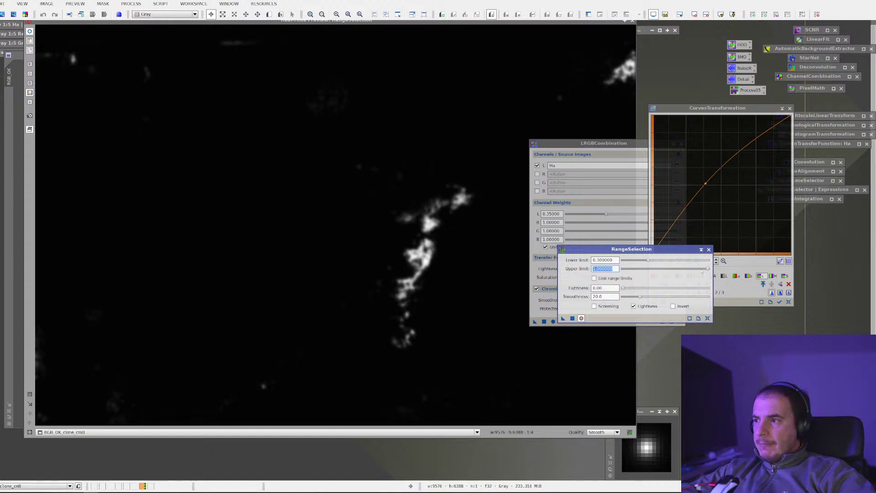
# Step: Generate a range mask from the blue mask using a lower limit of 0.25 and an upper limit of 1
pyautogui.moveTo(685, 270)
pyautogui.mouseDown()
pyautogui.moveTo(650, 270)
pyautogui.moveTo(701, 273)
pyautogui.mouseUp()
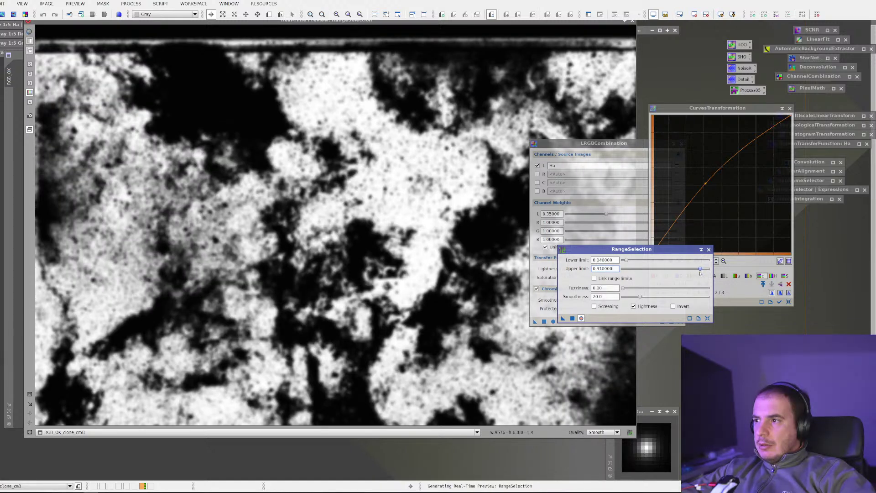
pyautogui.moveTo(626, 260); pyautogui.dragTo(645, 266)
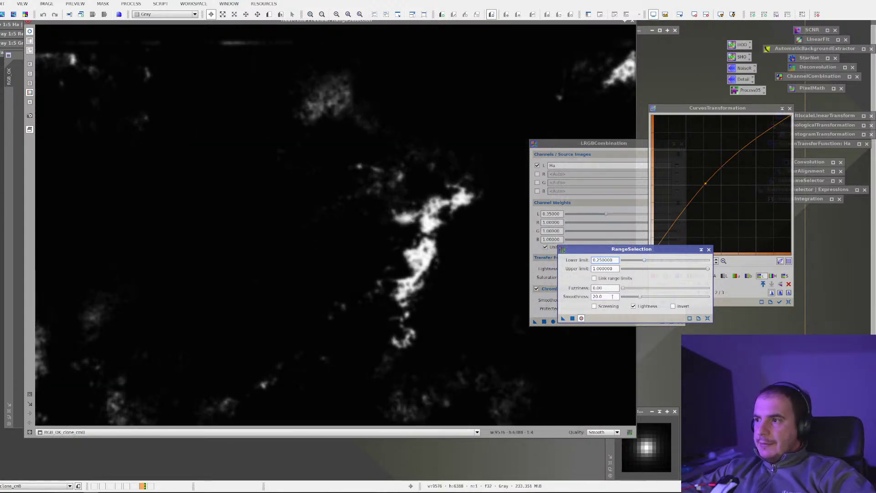
pyautogui.click(581, 318)
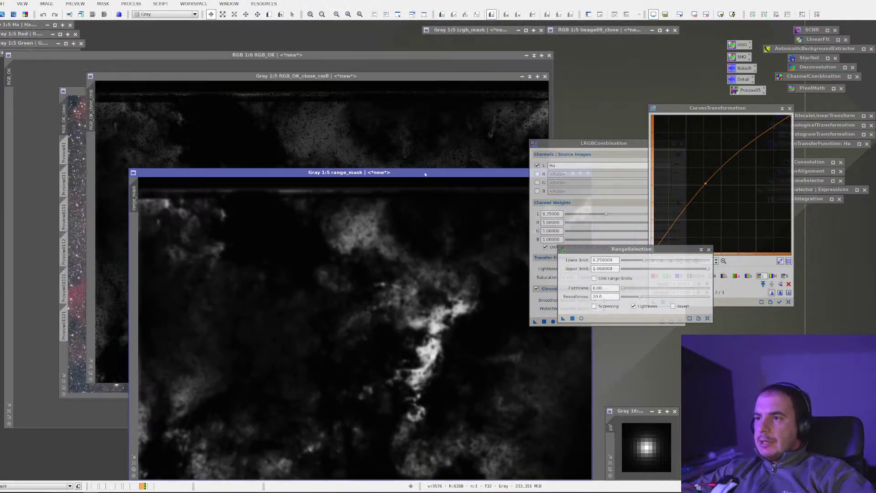
pyautogui.moveTo(424, 174); pyautogui.dragTo(347, 56)
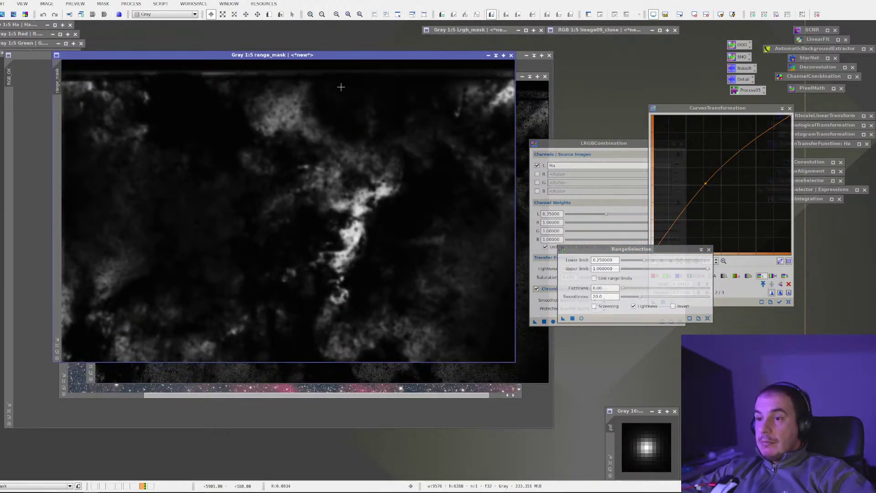
# Step: Apply a reset HistogramTransformation to the range mask with shadows at about 0.456 and highlights at about 0.875
pyautogui.click(137, 5)
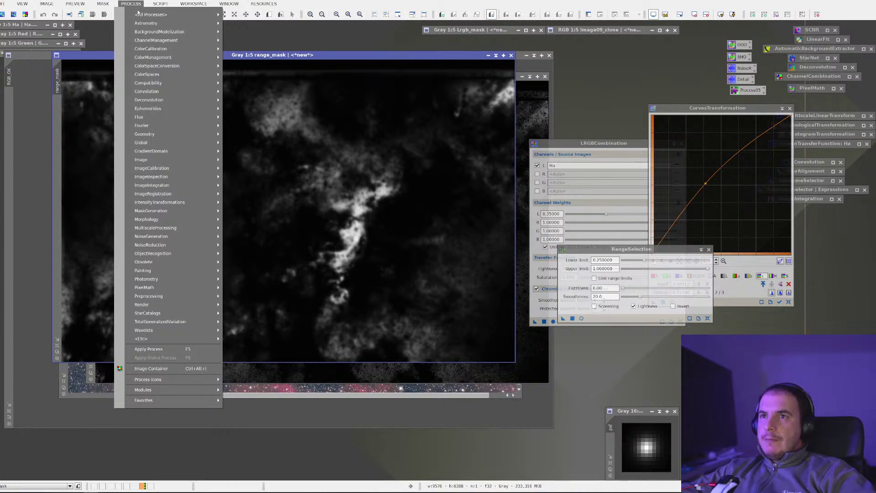
pyautogui.moveTo(138, 13)
pyautogui.click(347, 10)
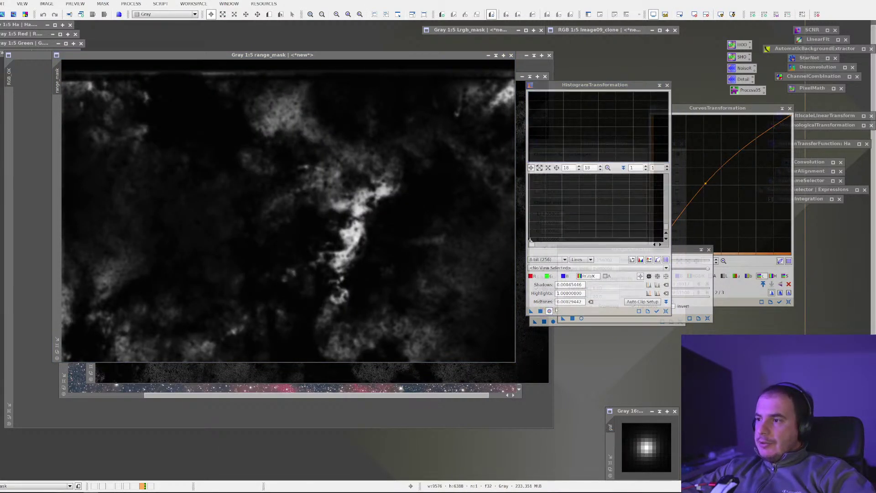
pyautogui.click(549, 311)
pyautogui.click(666, 311)
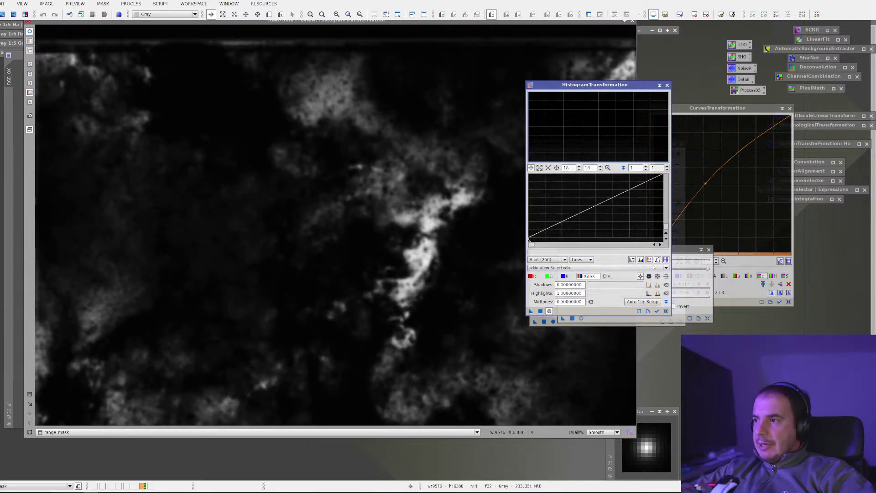
pyautogui.scroll(-10, 619, 233)
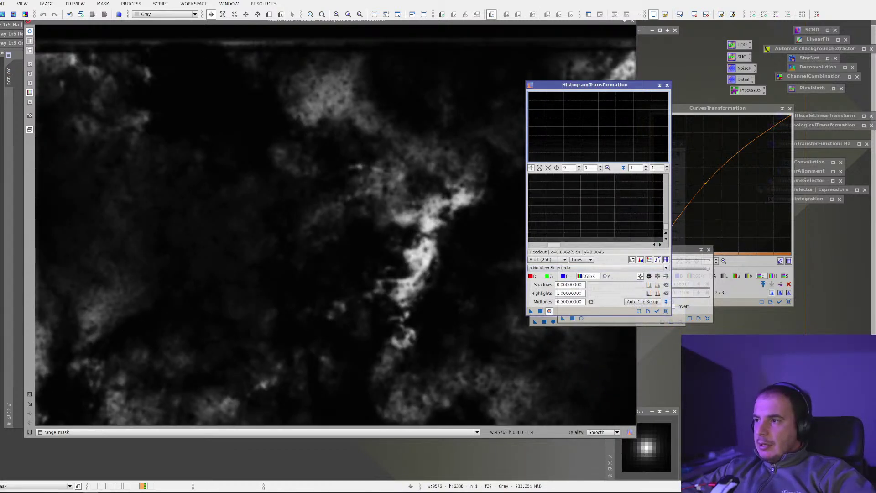
pyautogui.moveTo(668, 249)
pyautogui.mouseDown()
pyautogui.moveTo(638, 250)
pyautogui.moveTo(650, 249)
pyautogui.mouseUp()
pyautogui.moveTo(531, 249); pyautogui.dragTo(593, 247)
pyautogui.click(540, 311)
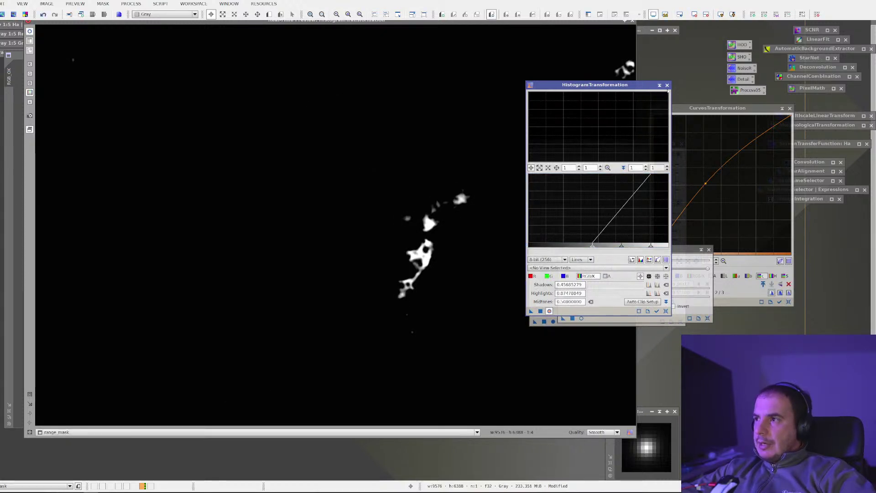
# Step: Close HistogramTransformation and the real-time preview, and minimise the range mask window
pyautogui.click(667, 85)
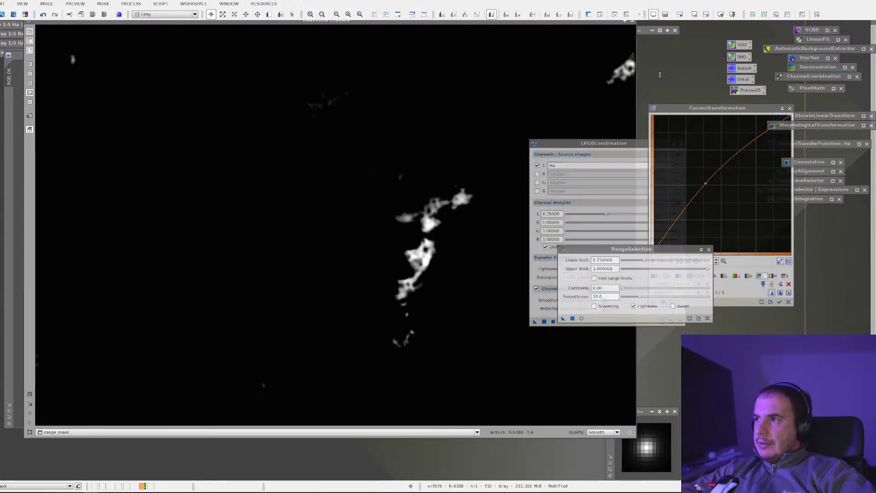
pyautogui.click(632, 21)
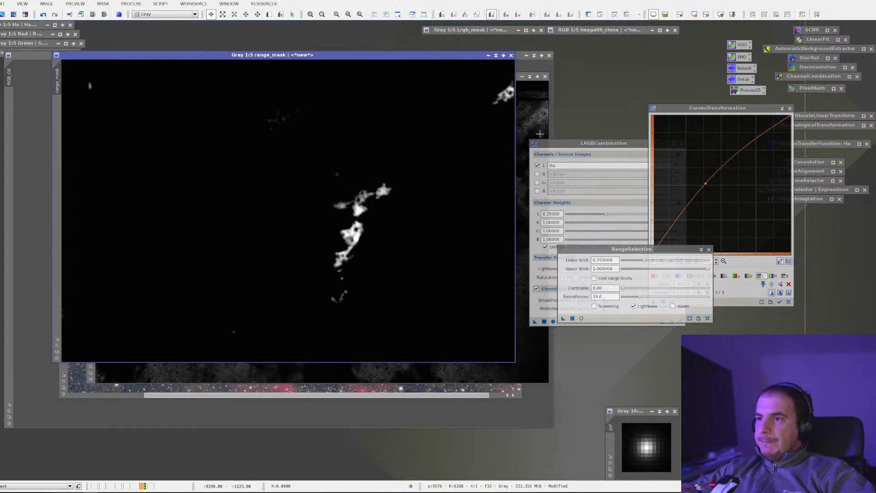
pyautogui.doubleClick(495, 54)
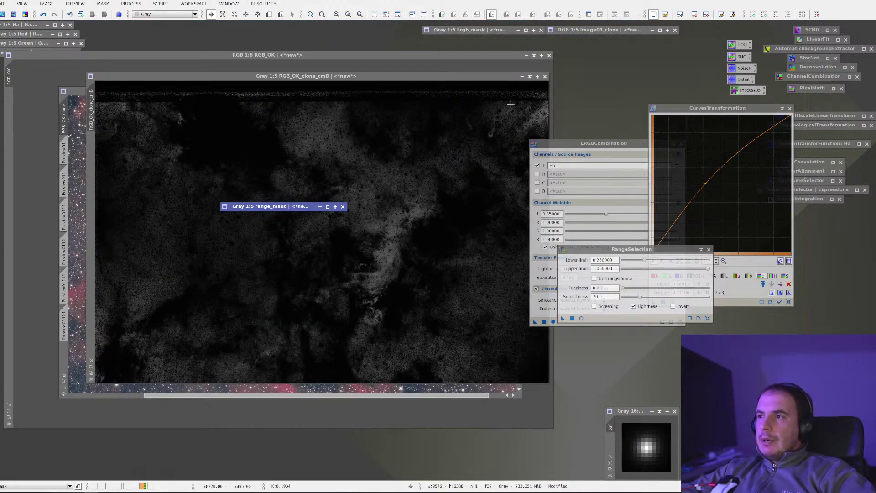
# Step: Close the blue colour mask image and minimise the original RGB_OK image
pyautogui.click(545, 76)
pyautogui.rightClick(302, 231)
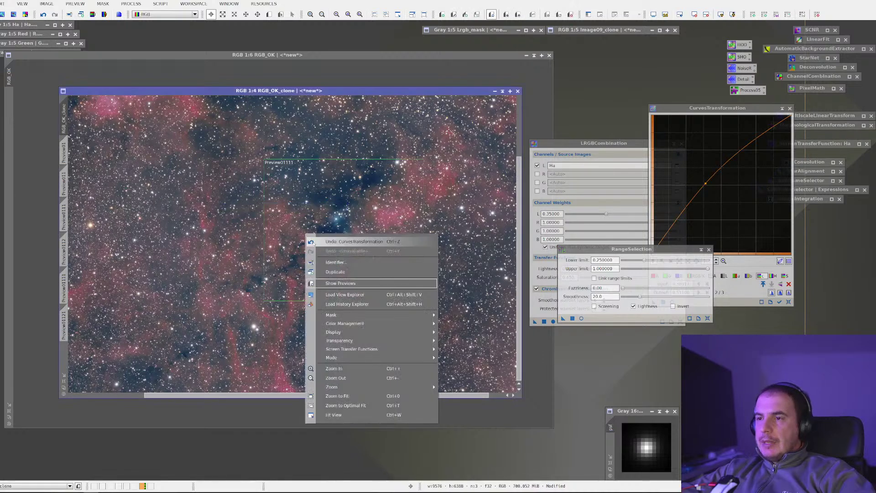
pyautogui.click(392, 89)
pyautogui.click(389, 74)
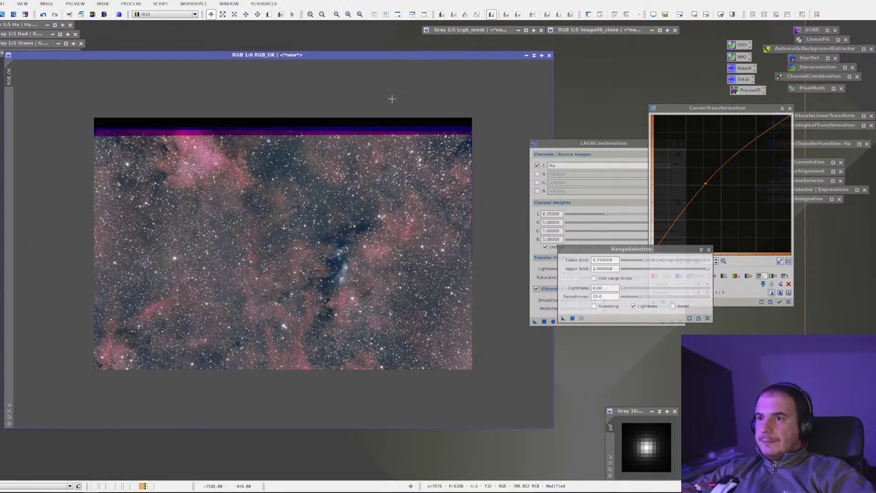
pyautogui.click(534, 54)
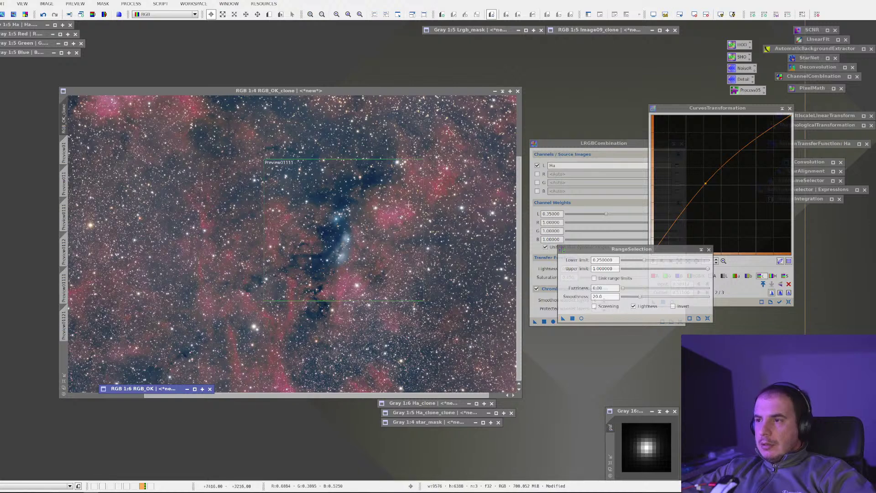
# Step: Reposition the RGB_OK clone and the minimised range mask, and apply range_mask as the clone's mask without inverting it
pyautogui.moveTo(434, 91); pyautogui.dragTo(258, 258)
pyautogui.click(315, 213)
pyautogui.moveTo(315, 213); pyautogui.dragTo(559, 353)
pyautogui.hotkey('ctrl', 'shift', 'z')
pyautogui.rightClick(335, 184)
pyautogui.moveTo(456, 270)
pyautogui.click(507, 269)
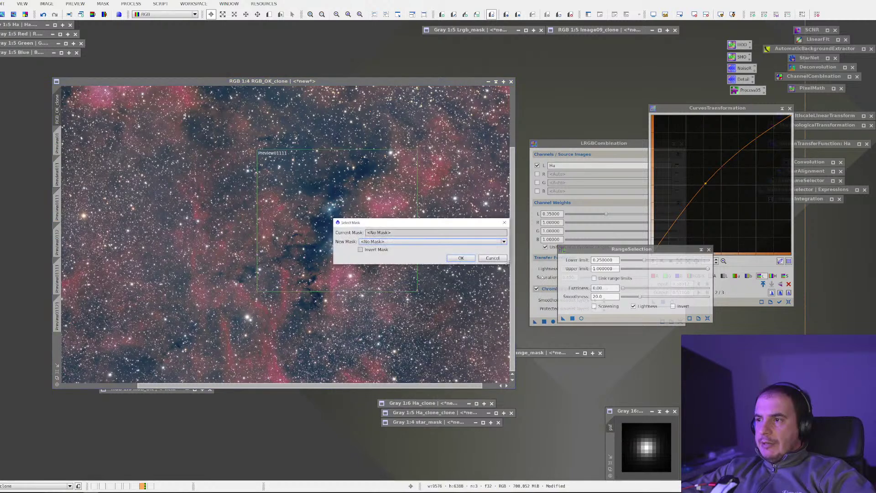
pyautogui.click(411, 241)
pyautogui.scroll(-2, 396, 290)
pyautogui.click(396, 292)
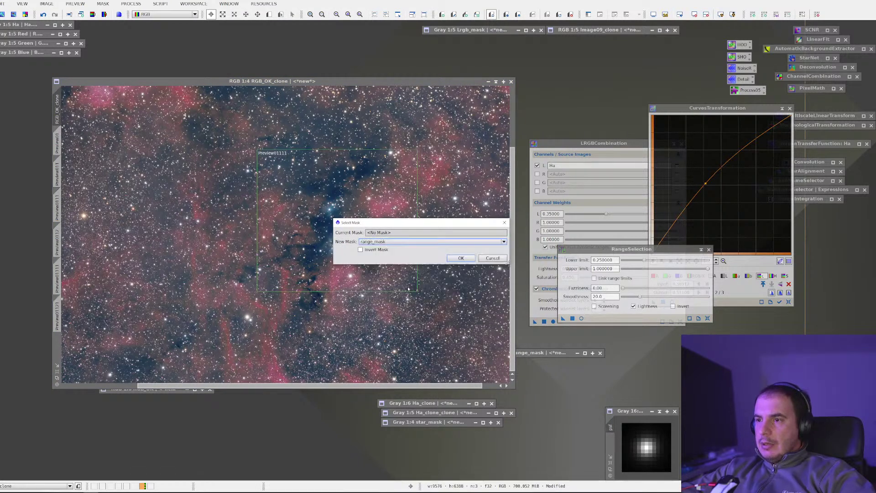
pyautogui.click(460, 259)
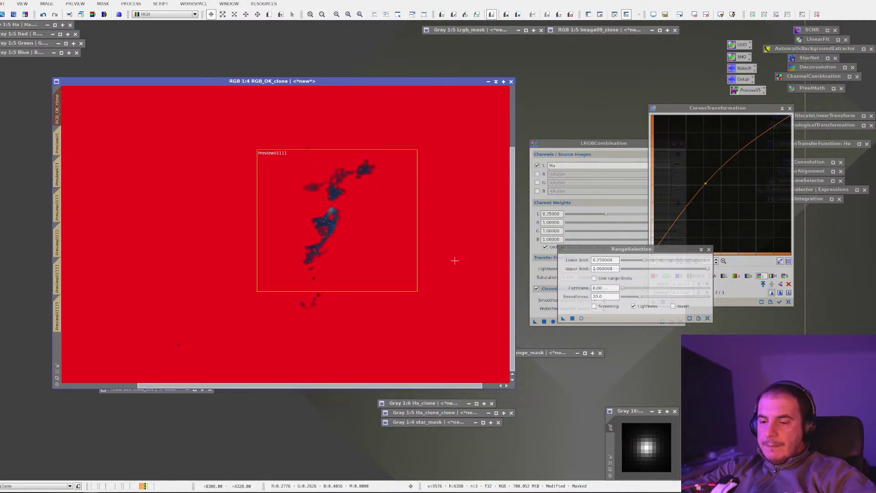
# Step: Toggle the mask overlay on the RGB_OK clone to examine how much of the blue nebula is left unprotected
pyautogui.hotkey('ctrl', 'k')
pyautogui.hotkey('ctrl', 'k')
pyautogui.hotkey('ctrl', 'k')
pyautogui.hotkey('ctrl', 'k')
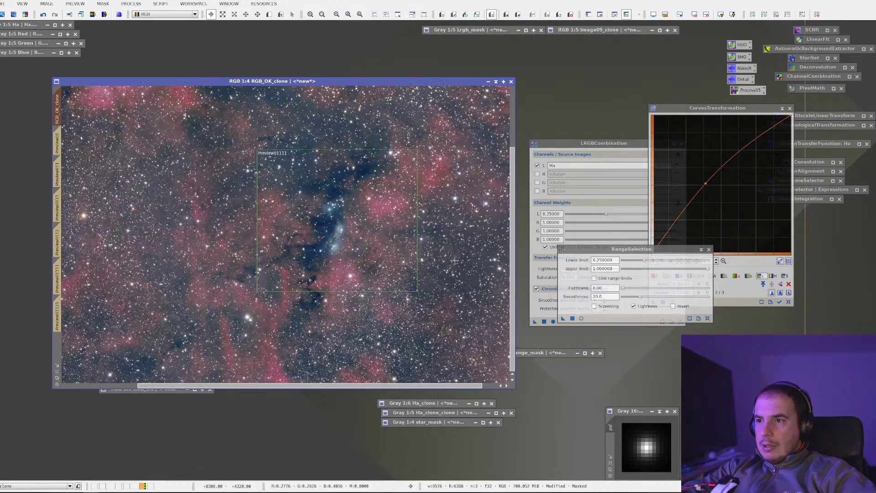
pyautogui.hotkey('ctrl', 'k')
pyautogui.hotkey('ctrl', 'k')
pyautogui.hotkey('ctrl', 'k')
pyautogui.hotkey('ctrl', 'k')
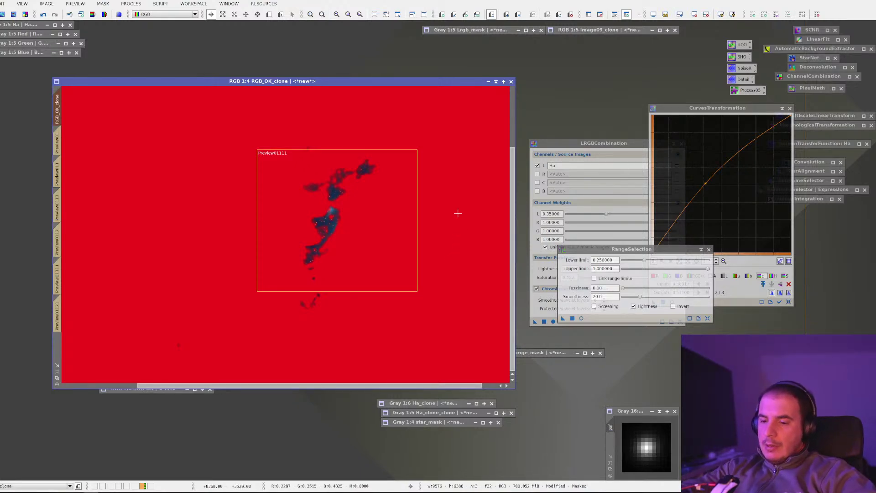
pyautogui.hotkey('ctrl', 'k')
pyautogui.hotkey('ctrl', 'k')
pyautogui.hotkey('ctrl', 'k')
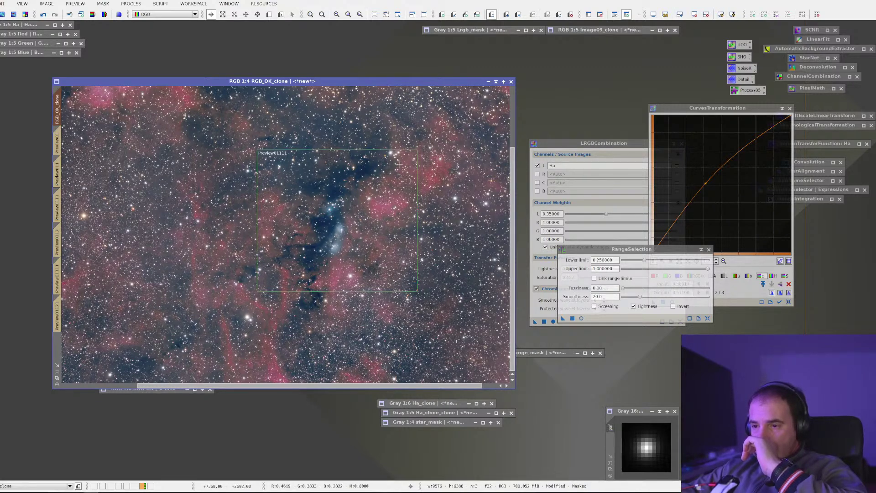
# Step: Close the blue-based range mask without saving it, removing the mask from the RGB_OK clone
pyautogui.hotkey('ctrl', 'w')
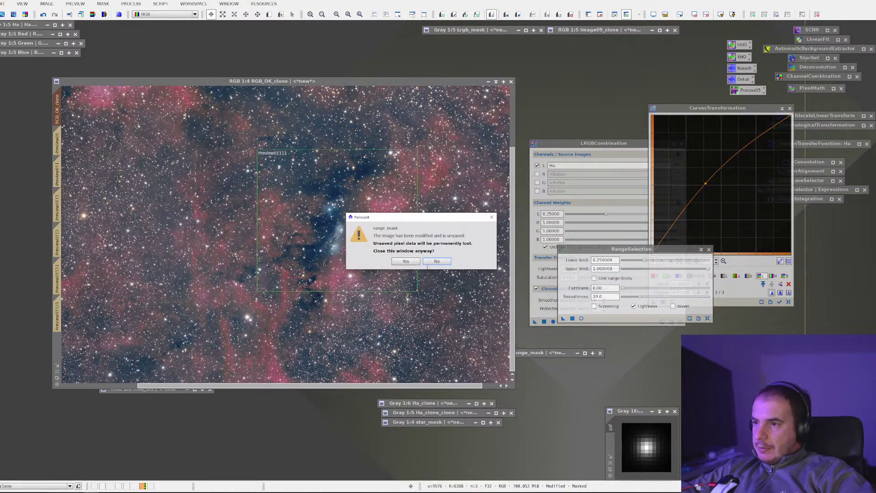
pyautogui.click(406, 261)
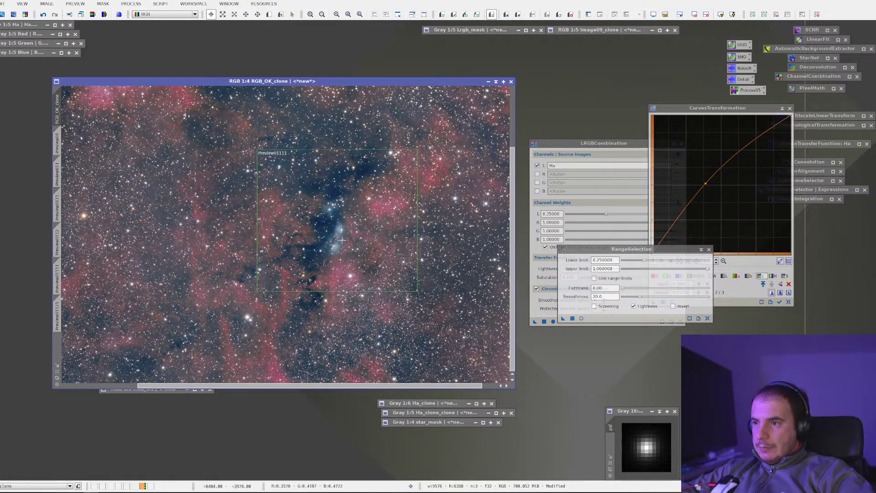
pyautogui.scroll(3, 284, 215)
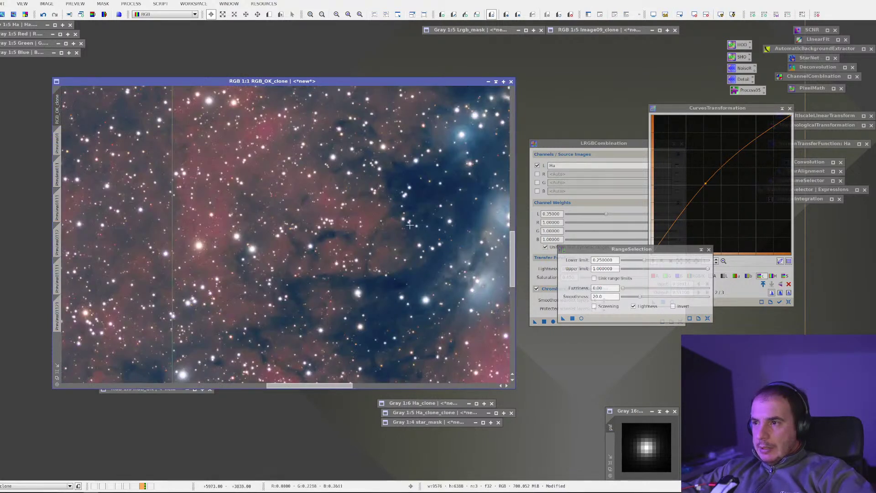
pyautogui.scroll(-4, 412, 227)
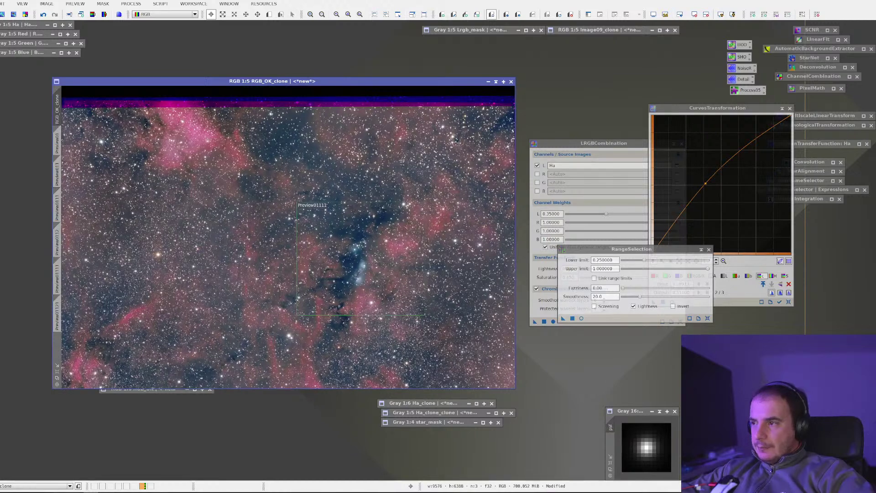
# Step: Generate a range mask from the RGB_OK clone with a lower limit of 0.41, an upper limit of 1 and a smoothness of 20
pyautogui.click(582, 319)
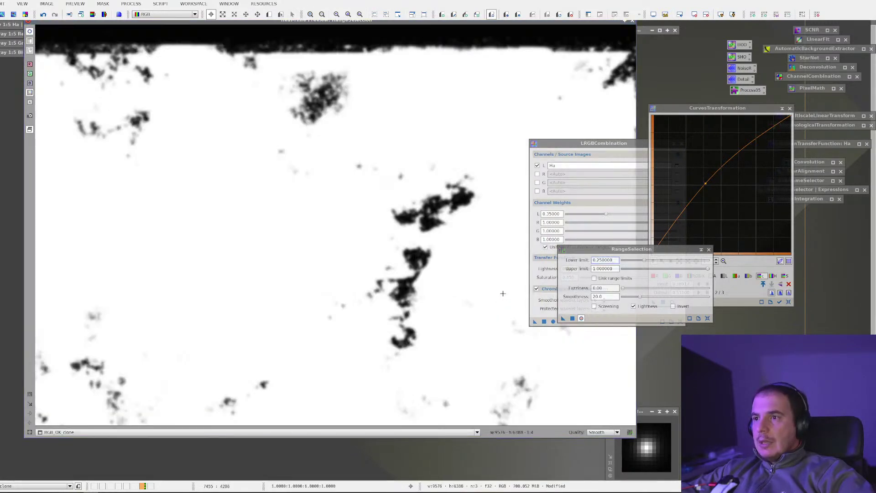
pyautogui.moveTo(644, 260)
pyautogui.mouseDown()
pyautogui.moveTo(708, 269)
pyautogui.moveTo(658, 260)
pyautogui.mouseUp()
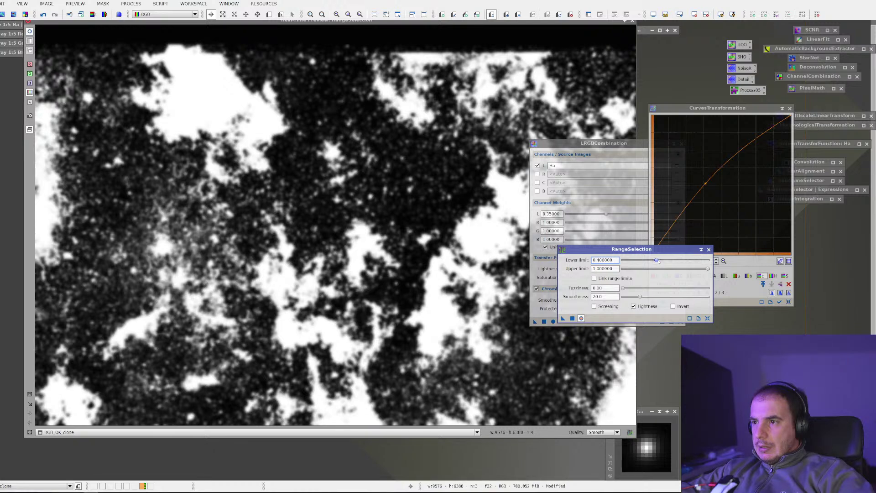
pyautogui.click(573, 318)
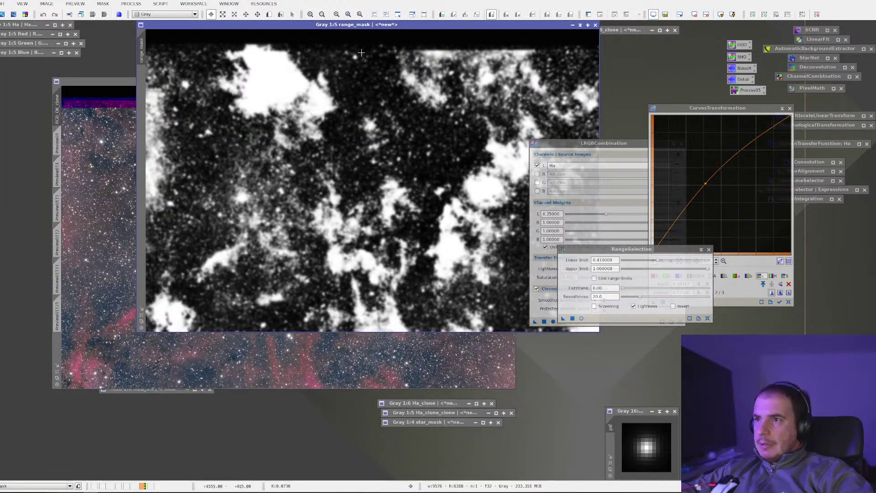
pyautogui.moveTo(366, 28); pyautogui.dragTo(282, 91)
pyautogui.click(282, 91)
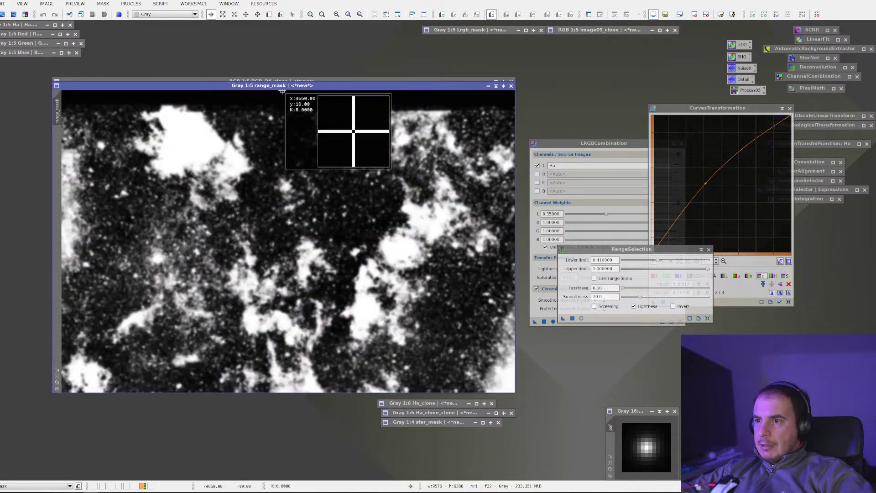
# Step: Apply a reset HistogramTransformation to the new range mask with shadows at about 0.377, and close the preview
pyautogui.rightClick(258, 154)
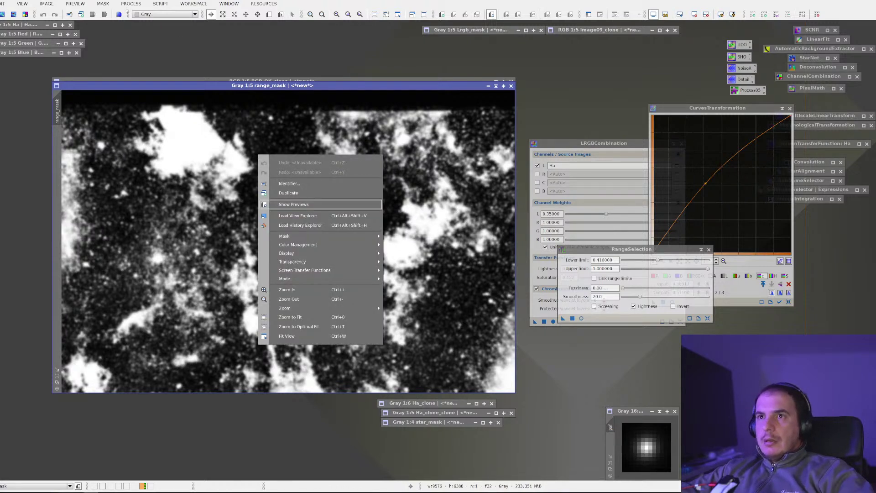
pyautogui.click(131, 3)
pyautogui.moveTo(137, 12)
pyautogui.click(360, 14)
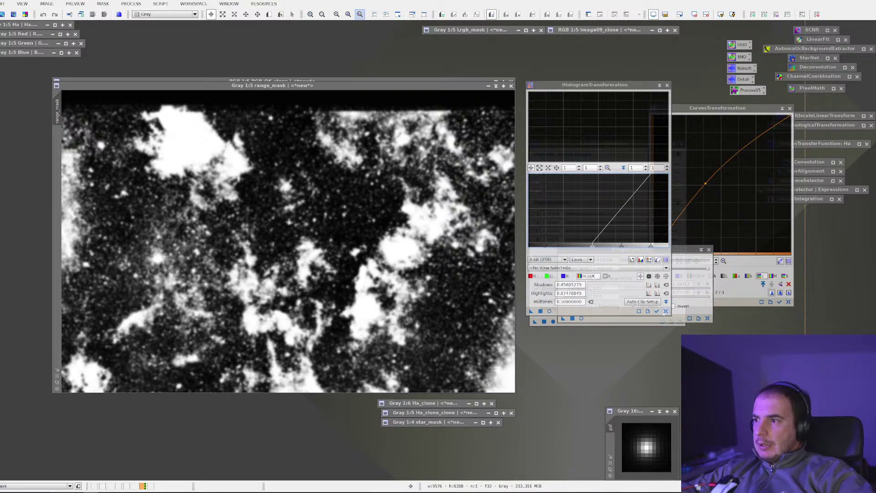
pyautogui.click(665, 311)
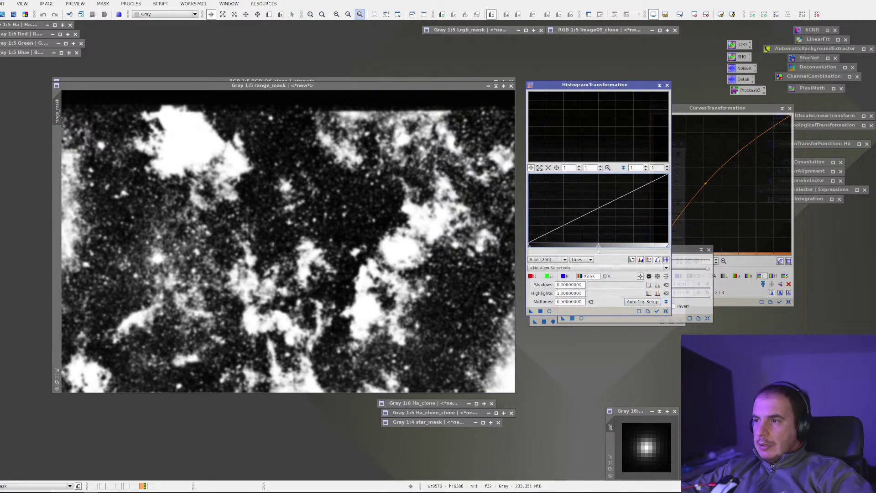
pyautogui.click(550, 311)
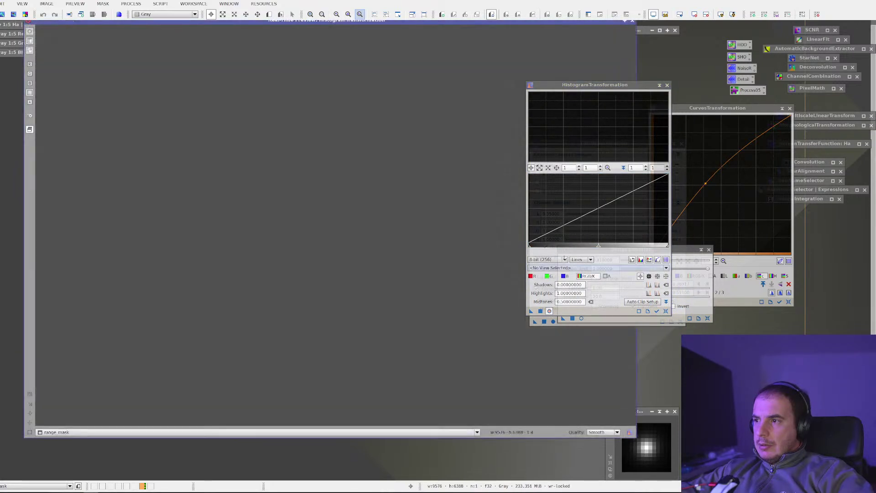
pyautogui.moveTo(530, 246); pyautogui.dragTo(581, 244)
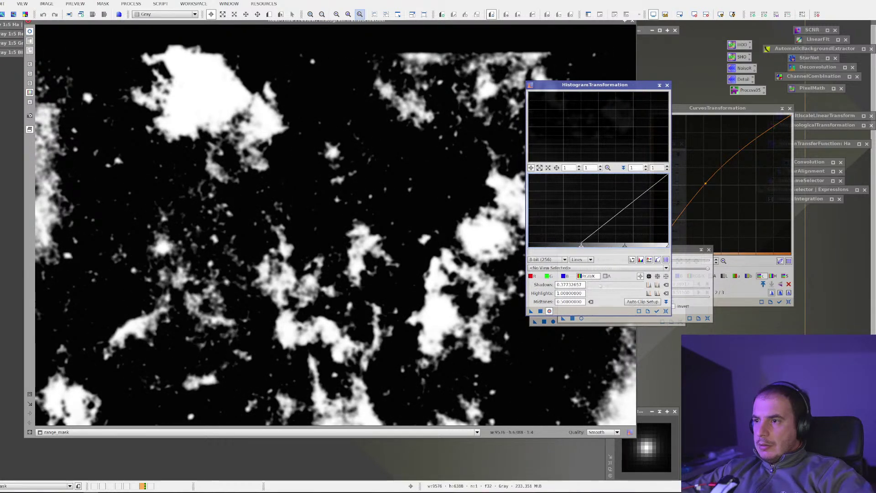
pyautogui.click(541, 311)
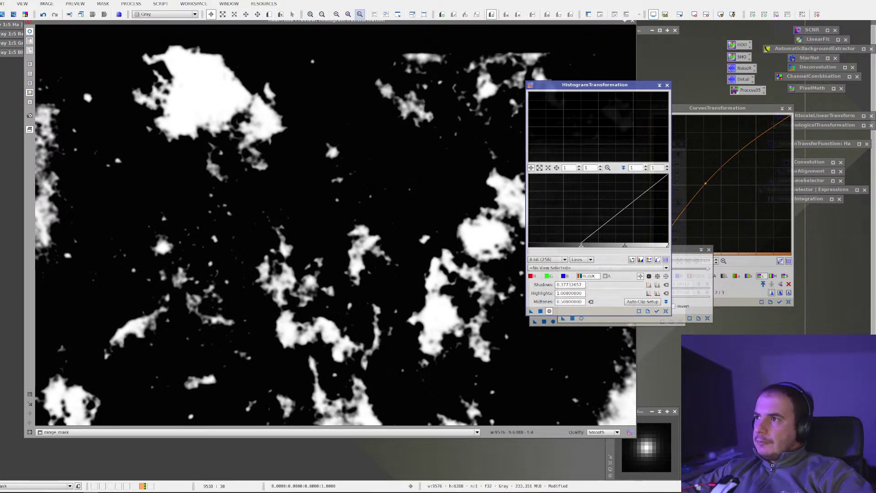
pyautogui.click(633, 21)
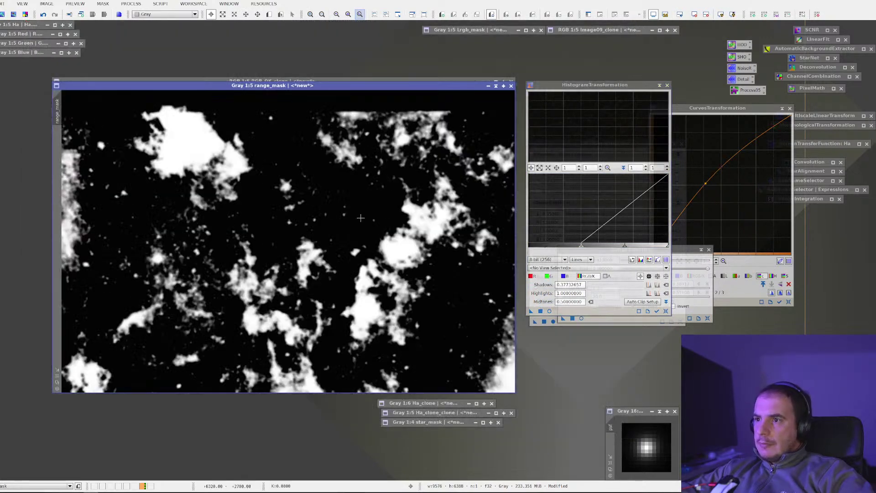
# Step: Minimise the darkened range mask and apply it as the mask of the RGB_OK clone
pyautogui.click(496, 86)
pyautogui.moveTo(285, 238); pyautogui.dragTo(274, 417)
pyautogui.rightClick(242, 239)
pyautogui.moveTo(367, 321)
pyautogui.click(404, 321)
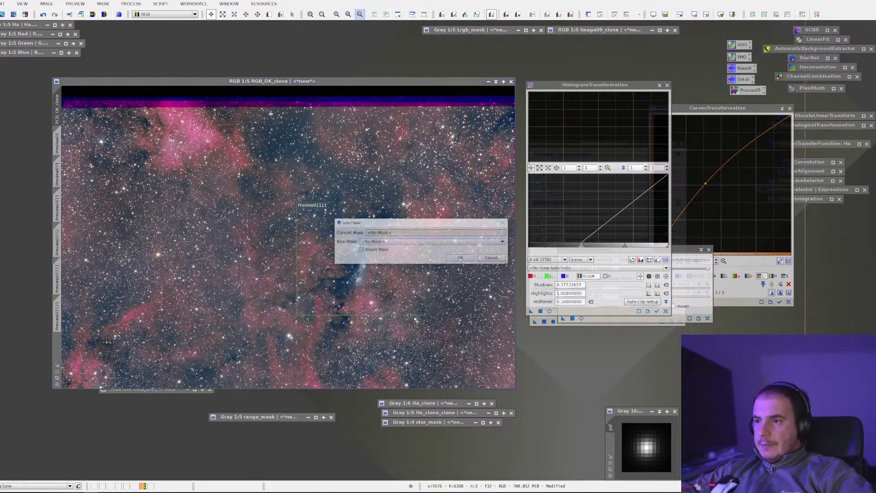
pyautogui.click(424, 238)
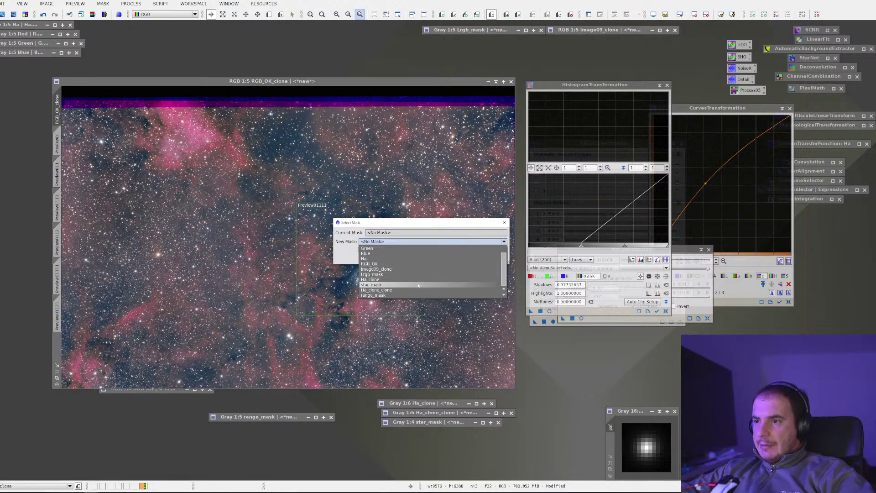
pyautogui.click(466, 269)
pyautogui.click(462, 258)
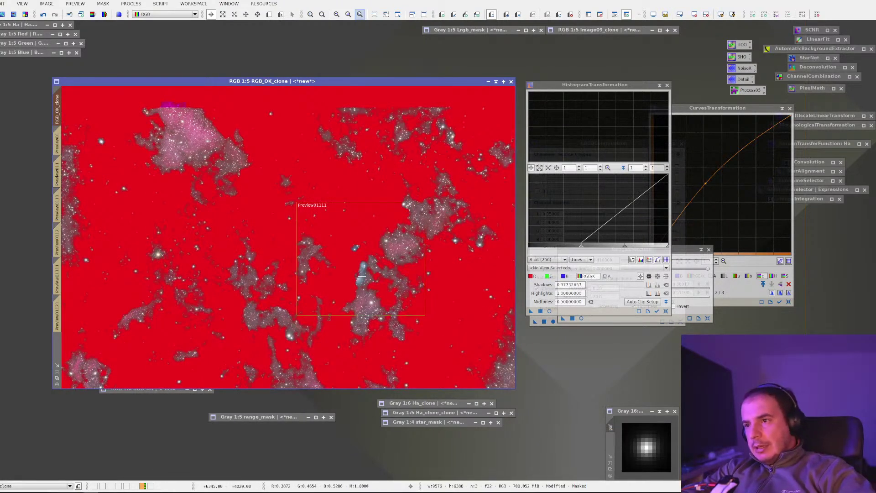
# Step: Toggle the new mask's overlay to examine which bright nebula regions it selects, and leave the overlay hidden
pyautogui.hotkey('ctrl', 'k')
pyautogui.hotkey('ctrl', 'k')
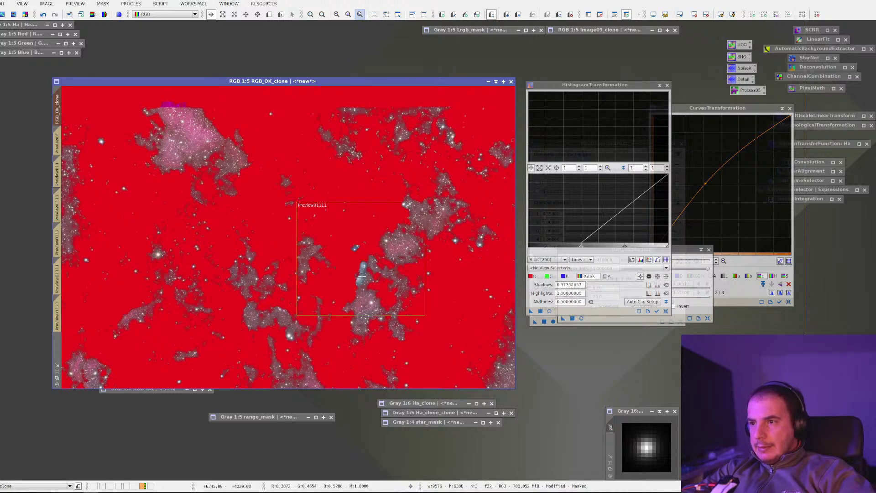
pyautogui.hotkey('ctrl', 'k')
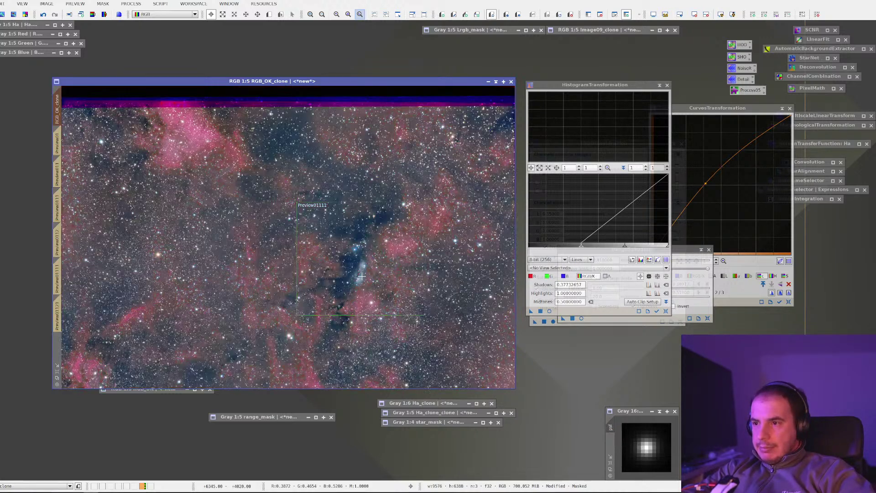
pyautogui.hotkey('ctrl', 'k')
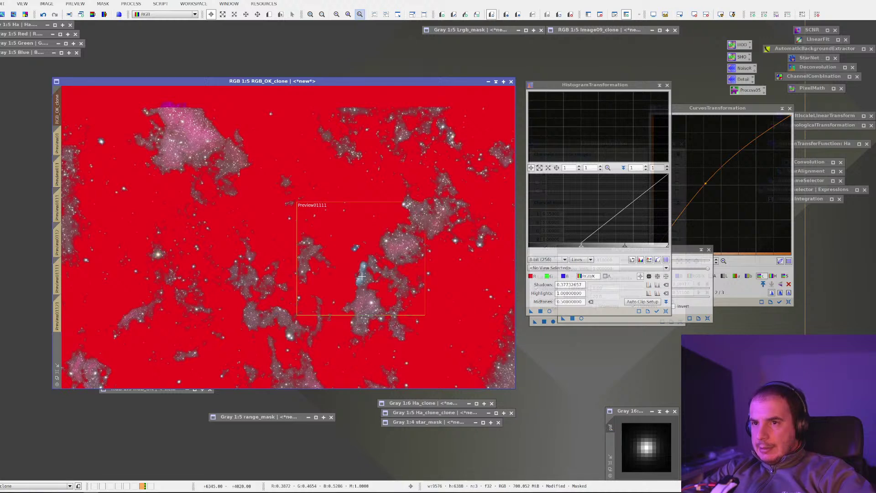
pyautogui.hotkey('ctrl', 'k')
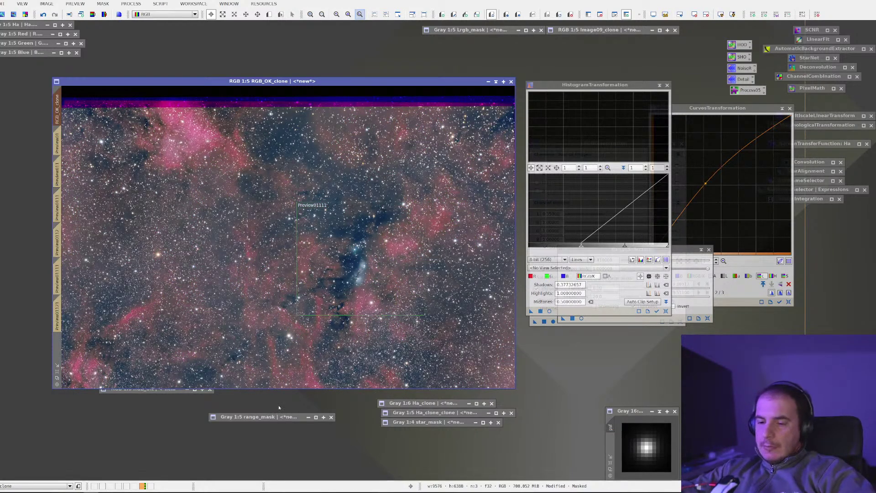
pyautogui.hotkey('ctrl', 'k')
pyautogui.hotkey('ctrl', 'k')
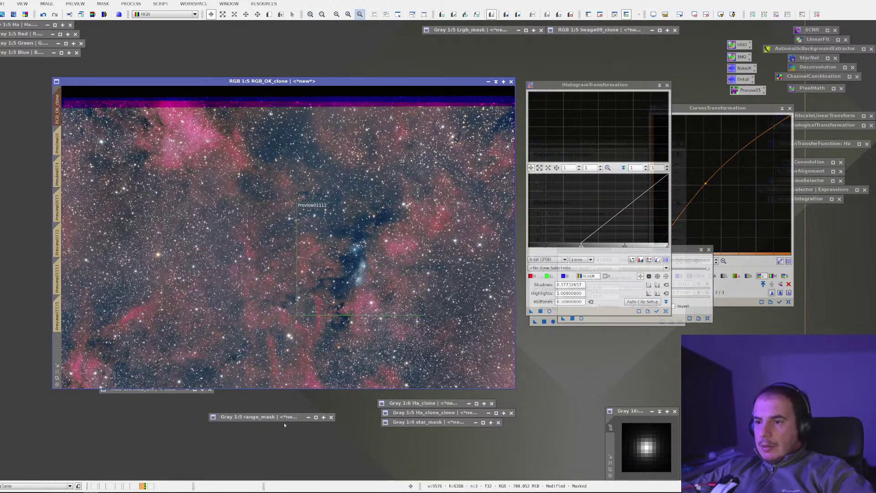
# Step: Restore the range_mask image, start CloneStamp on it and enlarge the brush radius
pyautogui.doubleClick(292, 421)
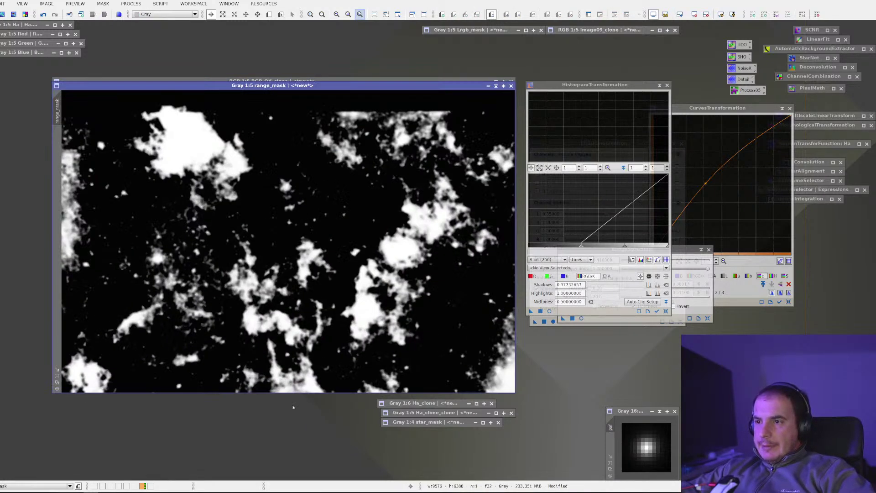
pyautogui.click(142, 5)
pyautogui.click(141, 5)
pyautogui.click(142, 5)
pyautogui.moveTo(144, 13)
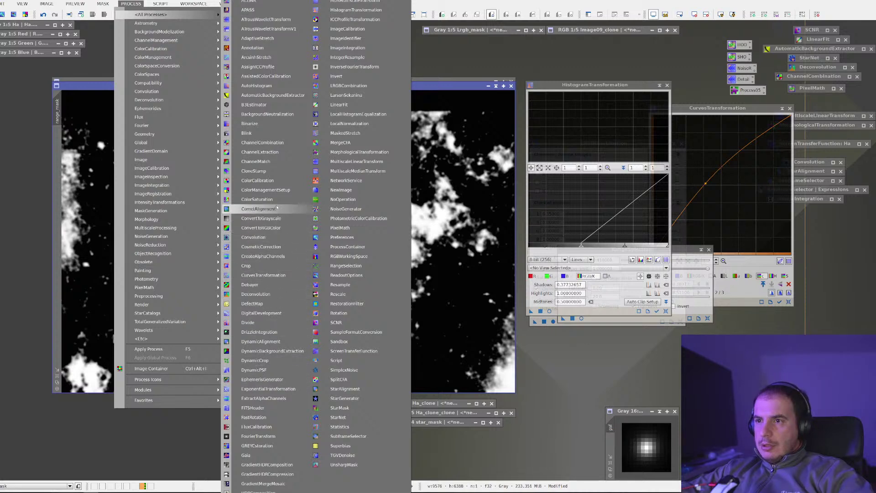
pyautogui.click(256, 171)
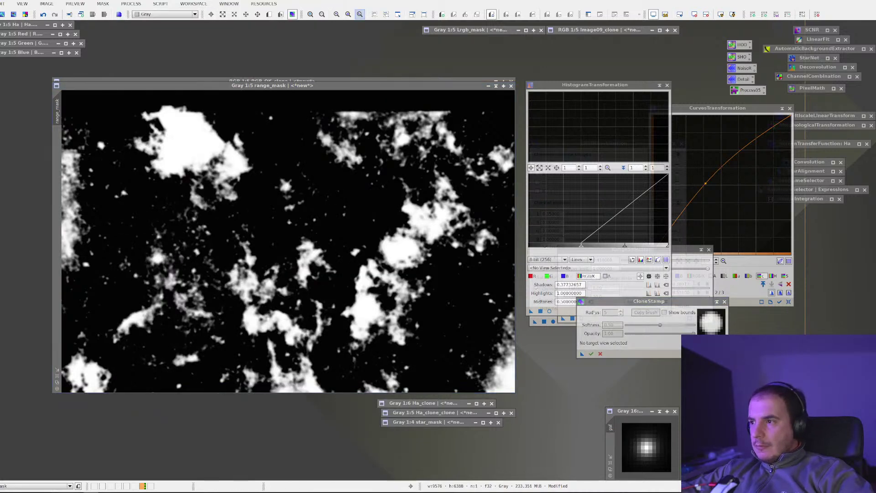
pyautogui.click(265, 228)
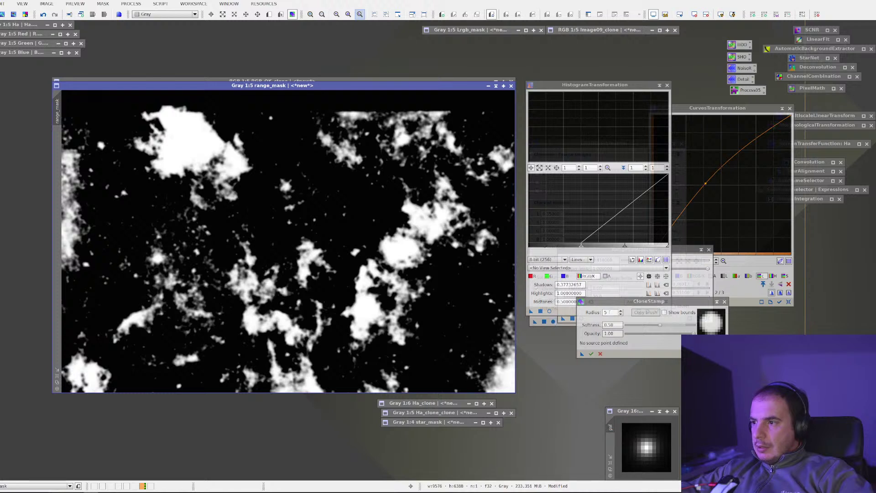
pyautogui.click(610, 312)
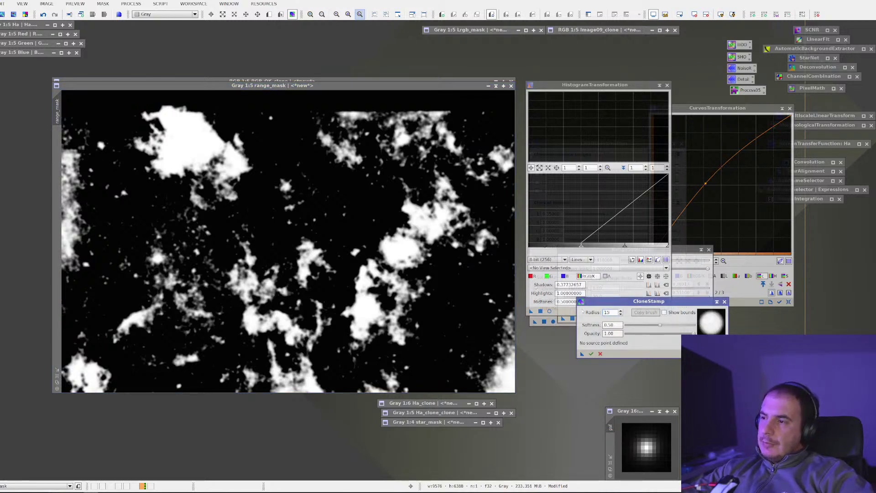
# Step: Clone black background over the right edge of the large bright patch in the mask's upper-left area
pyautogui.keyDown('ctrl'); pyautogui.click(267, 129); pyautogui.keyUp('ctrl')
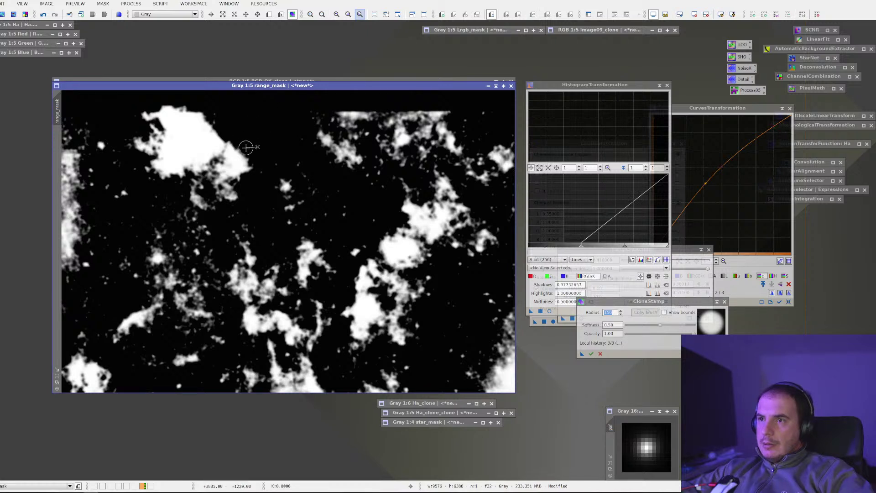
pyautogui.press('ctrl')
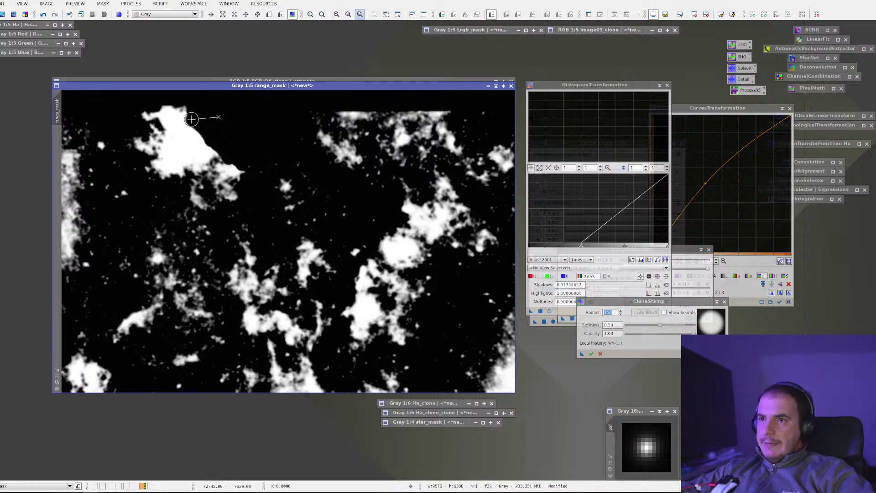
pyautogui.moveTo(190, 120); pyautogui.dragTo(180, 108)
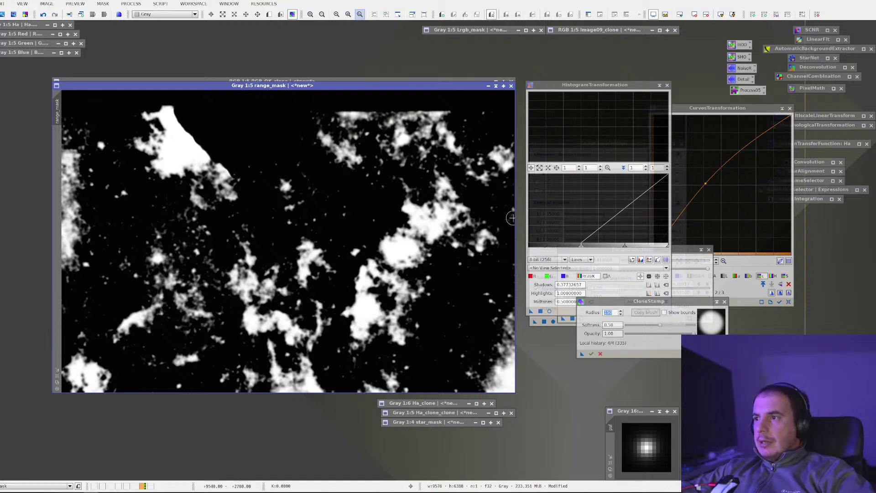
# Step: Set the CloneStamp radius to 250 and paint black over most of the large upper-left patch and the specks towards the upper centre
pyautogui.click(610, 312)
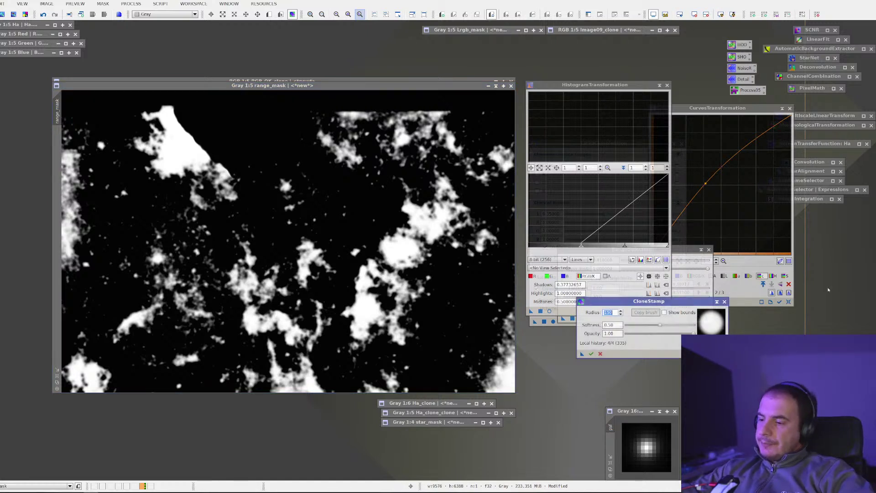
pyautogui.write('35')
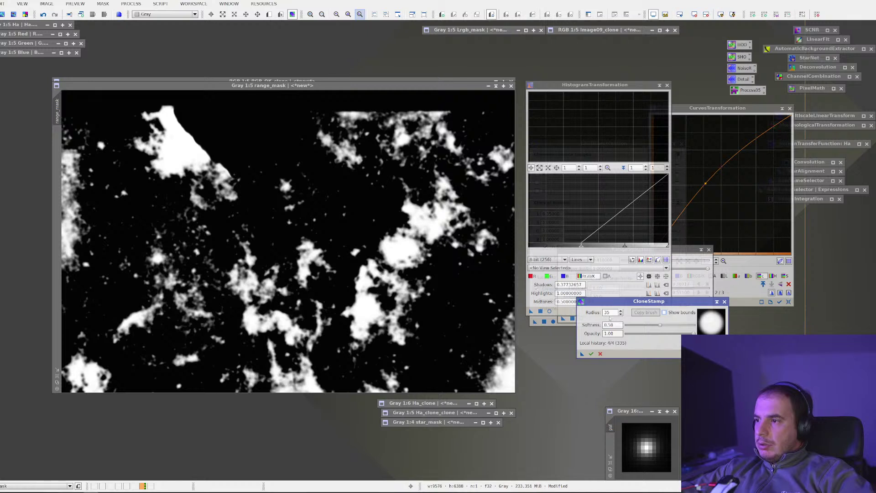
pyautogui.write('29')
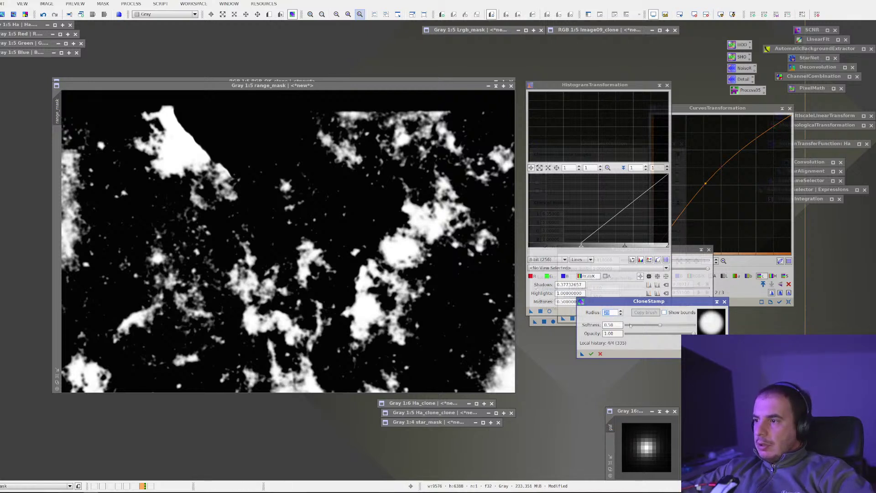
pyautogui.write('250')
pyautogui.press('Return')
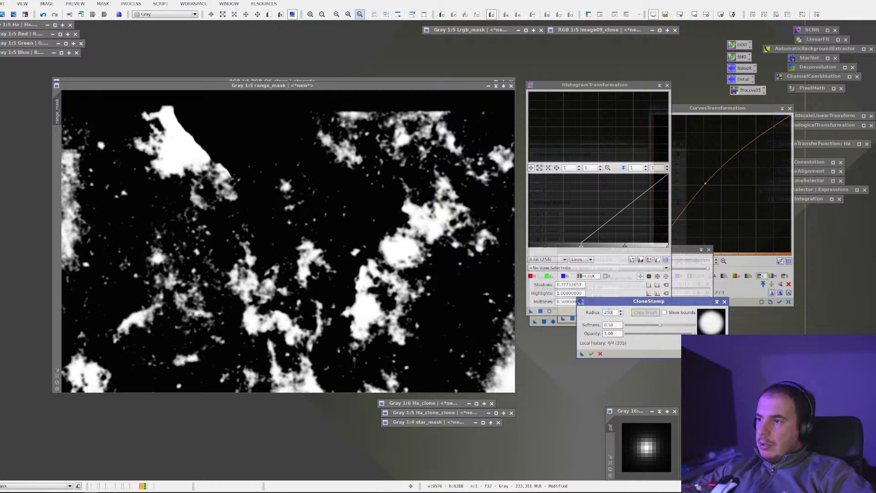
pyautogui.moveTo(198, 134)
pyautogui.mouseDown()
pyautogui.moveTo(171, 147)
pyautogui.moveTo(179, 136)
pyautogui.moveTo(174, 123)
pyautogui.moveTo(154, 119)
pyautogui.moveTo(166, 111)
pyautogui.moveTo(227, 181)
pyautogui.moveTo(208, 161)
pyautogui.moveTo(229, 137)
pyautogui.moveTo(214, 156)
pyautogui.moveTo(180, 144)
pyautogui.moveTo(210, 158)
pyautogui.moveTo(175, 162)
pyautogui.moveTo(224, 176)
pyautogui.moveTo(201, 191)
pyautogui.mouseUp()
pyautogui.keyDown('ctrl'); pyautogui.click(239, 123); pyautogui.keyUp('ctrl')
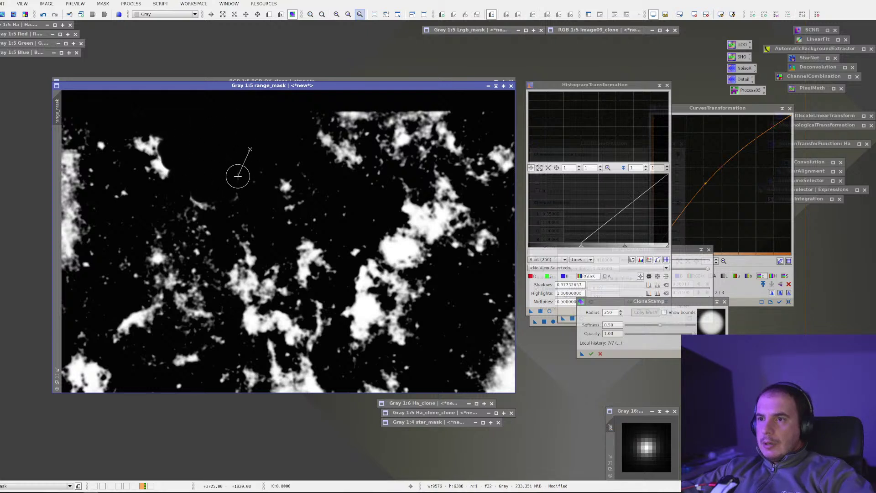
pyautogui.keyDown('ctrl'); pyautogui.click(236, 121); pyautogui.keyUp('ctrl')
pyautogui.moveTo(243, 166)
pyautogui.mouseDown()
pyautogui.moveTo(270, 182)
pyautogui.moveTo(276, 161)
pyautogui.mouseUp()
pyautogui.click(322, 123)
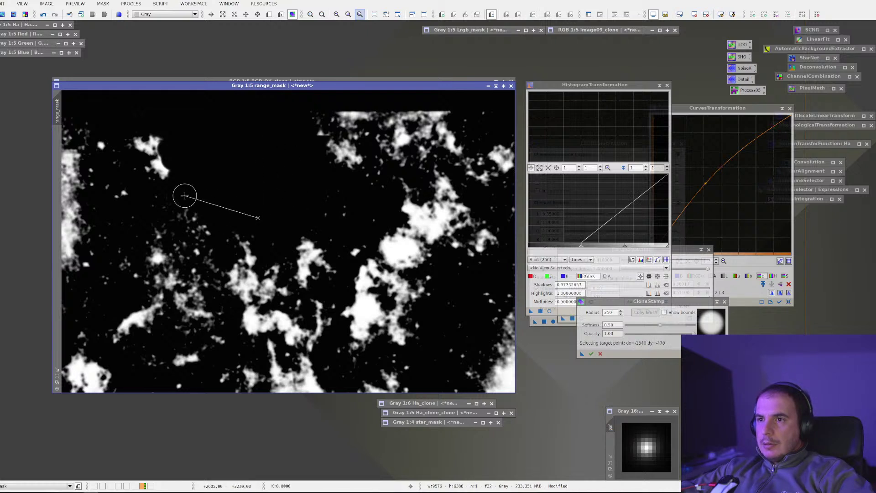
# Step: Clone black over the remaining bright areas in the mask's left half, from the upper edge down past mid-height
pyautogui.keyDown('ctrl'); pyautogui.click(252, 129); pyautogui.keyUp('ctrl')
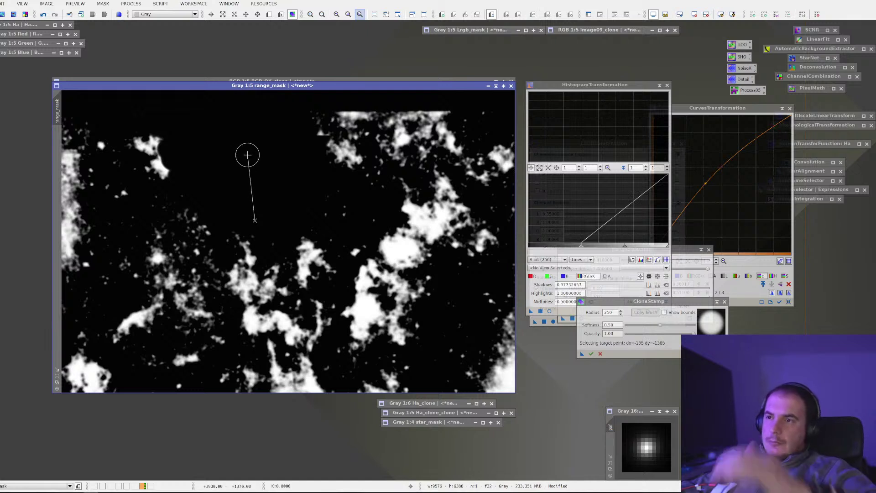
pyautogui.keyDown('ctrl'); pyautogui.click(255, 148); pyautogui.keyUp('ctrl')
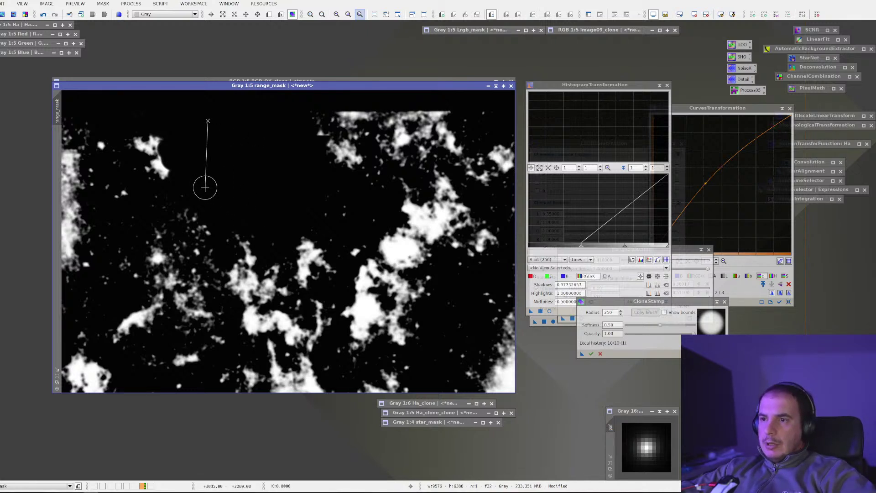
pyautogui.moveTo(155, 136)
pyautogui.mouseDown()
pyautogui.moveTo(201, 208)
pyautogui.moveTo(260, 251)
pyautogui.moveTo(233, 256)
pyautogui.moveTo(289, 258)
pyautogui.moveTo(306, 245)
pyautogui.moveTo(309, 251)
pyautogui.moveTo(309, 234)
pyautogui.moveTo(303, 272)
pyautogui.moveTo(210, 265)
pyautogui.moveTo(197, 236)
pyautogui.moveTo(209, 235)
pyautogui.moveTo(189, 253)
pyautogui.moveTo(179, 193)
pyautogui.moveTo(174, 228)
pyautogui.moveTo(194, 281)
pyautogui.moveTo(296, 290)
pyautogui.moveTo(317, 270)
pyautogui.moveTo(314, 247)
pyautogui.moveTo(317, 270)
pyautogui.moveTo(305, 282)
pyautogui.moveTo(255, 181)
pyautogui.mouseUp()
pyautogui.keyDown('ctrl'); pyautogui.click(241, 189); pyautogui.keyUp('ctrl')
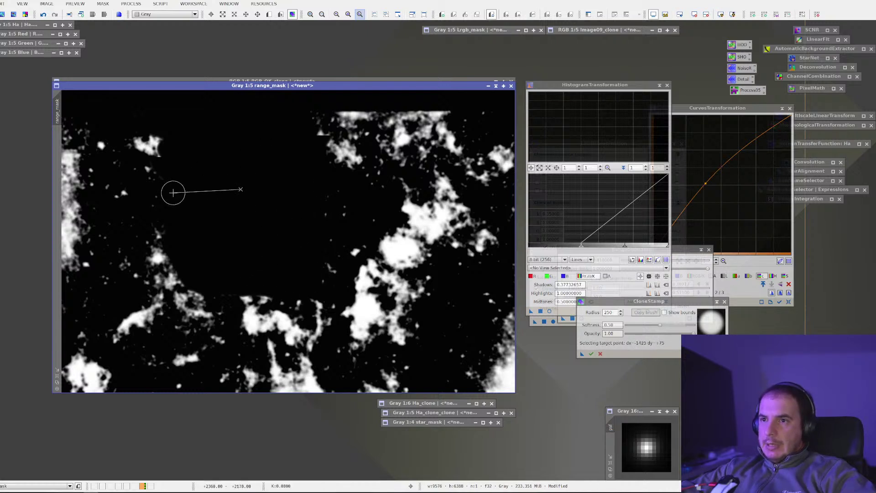
pyautogui.moveTo(171, 166)
pyautogui.mouseDown()
pyautogui.moveTo(143, 144)
pyautogui.moveTo(149, 171)
pyautogui.moveTo(133, 129)
pyautogui.moveTo(130, 152)
pyautogui.moveTo(91, 161)
pyautogui.moveTo(72, 139)
pyautogui.moveTo(69, 153)
pyautogui.moveTo(69, 126)
pyautogui.moveTo(102, 172)
pyautogui.moveTo(123, 174)
pyautogui.moveTo(163, 214)
pyautogui.moveTo(143, 200)
pyautogui.moveTo(142, 183)
pyautogui.moveTo(135, 201)
pyautogui.moveTo(73, 171)
pyautogui.moveTo(72, 231)
pyautogui.mouseUp()
pyautogui.keyDown('ctrl'); pyautogui.click(254, 150); pyautogui.keyUp('ctrl')
pyautogui.press('ctrl')
pyautogui.moveTo(177, 229)
pyautogui.mouseDown()
pyautogui.moveTo(145, 229)
pyautogui.moveTo(162, 269)
pyautogui.moveTo(142, 264)
pyautogui.moveTo(85, 198)
pyautogui.moveTo(117, 251)
pyautogui.moveTo(108, 255)
pyautogui.moveTo(68, 209)
pyautogui.moveTo(79, 254)
pyautogui.moveTo(57, 256)
pyautogui.moveTo(57, 240)
pyautogui.moveTo(75, 257)
pyautogui.moveTo(164, 286)
pyautogui.moveTo(190, 275)
pyautogui.mouseUp()
pyautogui.keyDown('ctrl'); pyautogui.click(218, 282); pyautogui.keyUp('ctrl')
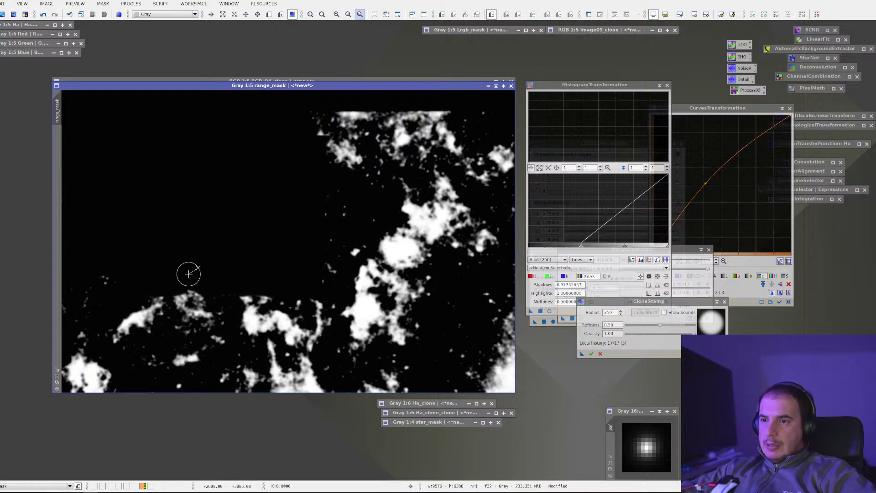
# Step: Clone black over the bright structures in the mask's lower-left area and lower centre
pyautogui.moveTo(212, 260)
pyautogui.mouseDown()
pyautogui.moveTo(191, 295)
pyautogui.moveTo(160, 304)
pyautogui.mouseUp()
pyautogui.keyDown('ctrl'); pyautogui.click(201, 162); pyautogui.keyUp('ctrl')
pyautogui.moveTo(210, 274); pyautogui.dragTo(224, 303)
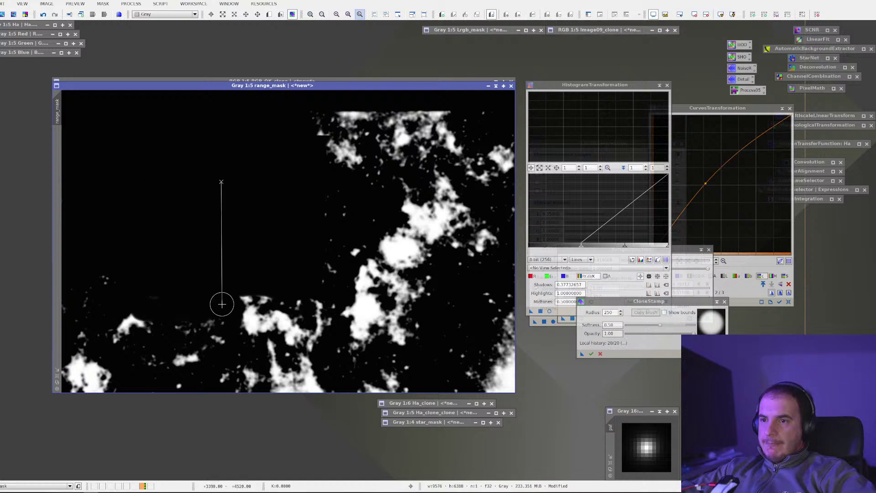
pyautogui.moveTo(119, 322); pyautogui.dragTo(125, 317)
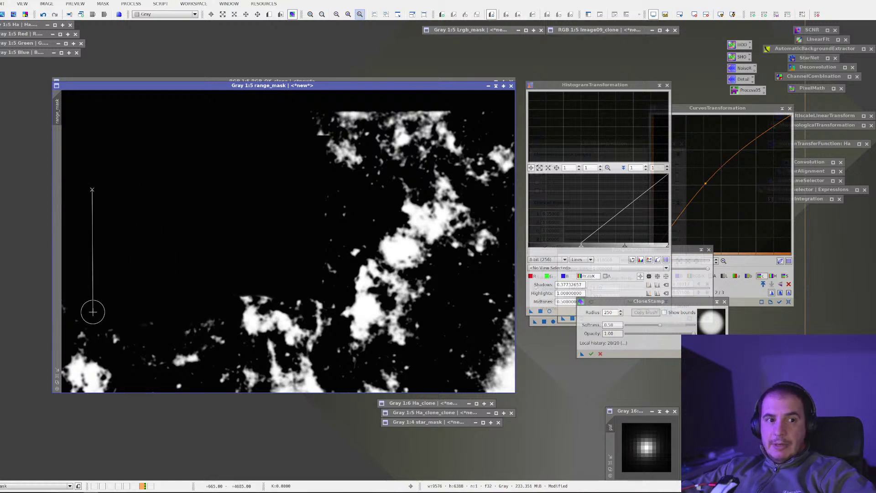
pyautogui.moveTo(64, 318)
pyautogui.mouseDown()
pyautogui.moveTo(65, 354)
pyautogui.moveTo(92, 375)
pyautogui.moveTo(79, 360)
pyautogui.moveTo(122, 340)
pyautogui.moveTo(141, 382)
pyautogui.moveTo(137, 358)
pyautogui.moveTo(187, 388)
pyautogui.moveTo(204, 325)
pyautogui.moveTo(225, 301)
pyautogui.moveTo(252, 315)
pyautogui.moveTo(274, 302)
pyautogui.moveTo(308, 329)
pyautogui.moveTo(313, 274)
pyautogui.moveTo(323, 332)
pyautogui.moveTo(247, 306)
pyautogui.mouseUp()
pyautogui.keyDown('ctrl'); pyautogui.click(270, 231); pyautogui.keyUp('ctrl')
pyautogui.moveTo(231, 334)
pyautogui.mouseDown()
pyautogui.moveTo(245, 366)
pyautogui.moveTo(196, 300)
pyautogui.moveTo(180, 302)
pyautogui.moveTo(231, 381)
pyautogui.moveTo(243, 359)
pyautogui.moveTo(281, 357)
pyautogui.moveTo(300, 338)
pyautogui.moveTo(324, 387)
pyautogui.mouseUp()
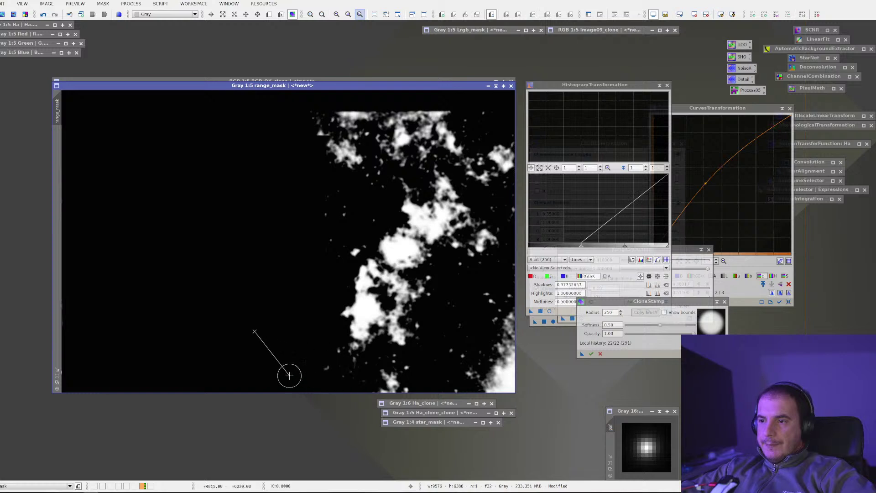
# Step: Clone black along the mask's bottom edge to the lower-right corner, and over the lower end of the right-hand nebula's left lobe
pyautogui.moveTo(266, 375)
pyautogui.mouseDown()
pyautogui.moveTo(350, 361)
pyautogui.moveTo(324, 374)
pyautogui.moveTo(416, 387)
pyautogui.mouseUp()
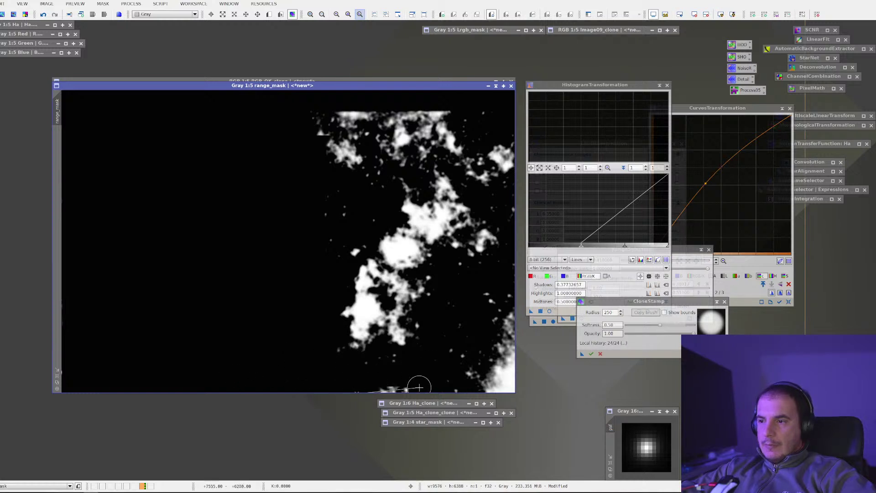
pyautogui.moveTo(281, 362)
pyautogui.mouseDown()
pyautogui.moveTo(335, 383)
pyautogui.moveTo(496, 383)
pyautogui.mouseUp()
pyautogui.moveTo(346, 376)
pyautogui.mouseDown()
pyautogui.moveTo(513, 370)
pyautogui.moveTo(436, 388)
pyautogui.moveTo(514, 380)
pyautogui.moveTo(502, 338)
pyautogui.mouseUp()
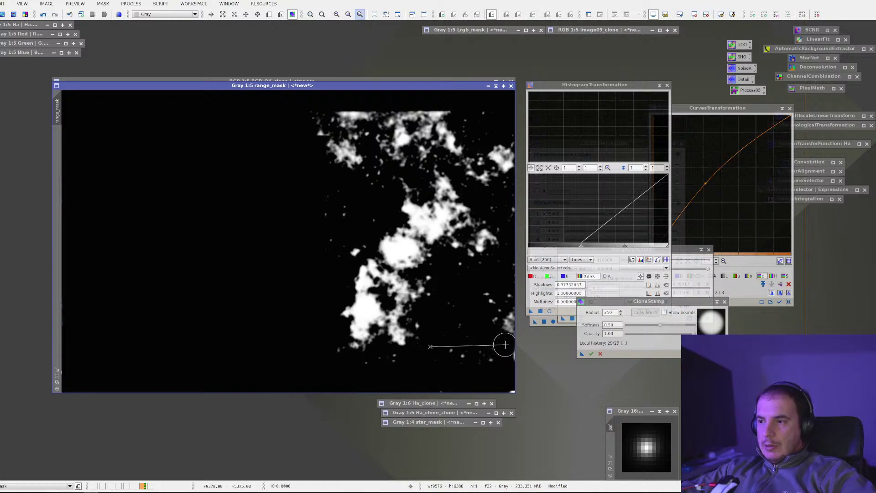
pyautogui.moveTo(320, 341)
pyautogui.mouseDown()
pyautogui.moveTo(421, 339)
pyautogui.moveTo(355, 338)
pyautogui.moveTo(374, 334)
pyautogui.moveTo(340, 324)
pyautogui.moveTo(375, 317)
pyautogui.moveTo(380, 304)
pyautogui.mouseUp()
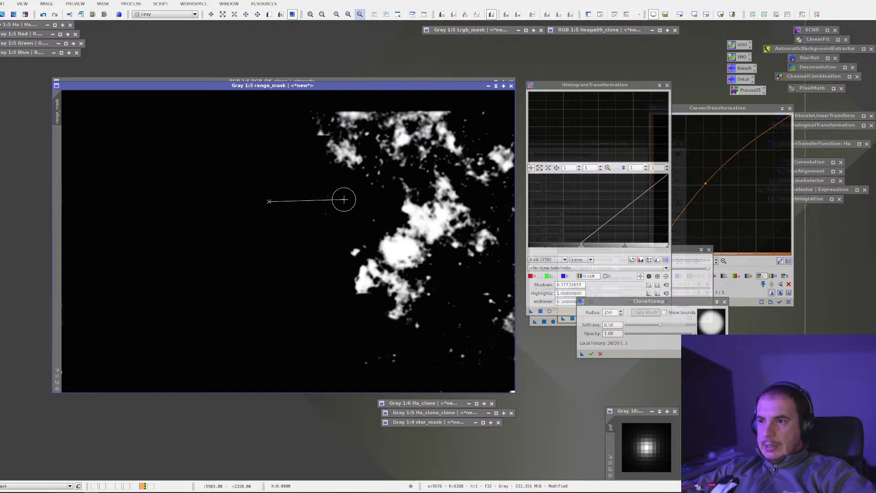
# Step: Clone black over the bright structures in the mask's upper-right area, including the upper part of the right-hand nebula
pyautogui.moveTo(319, 225)
pyautogui.mouseDown()
pyautogui.moveTo(342, 123)
pyautogui.moveTo(329, 140)
pyautogui.moveTo(325, 110)
pyautogui.moveTo(309, 126)
pyautogui.moveTo(352, 162)
pyautogui.moveTo(348, 118)
pyautogui.moveTo(358, 114)
pyautogui.moveTo(340, 118)
pyautogui.moveTo(456, 115)
pyautogui.moveTo(340, 144)
pyautogui.moveTo(429, 147)
pyautogui.moveTo(432, 181)
pyautogui.moveTo(374, 185)
pyautogui.moveTo(395, 179)
pyautogui.moveTo(364, 178)
pyautogui.moveTo(384, 169)
pyautogui.moveTo(320, 170)
pyautogui.moveTo(458, 136)
pyautogui.mouseUp()
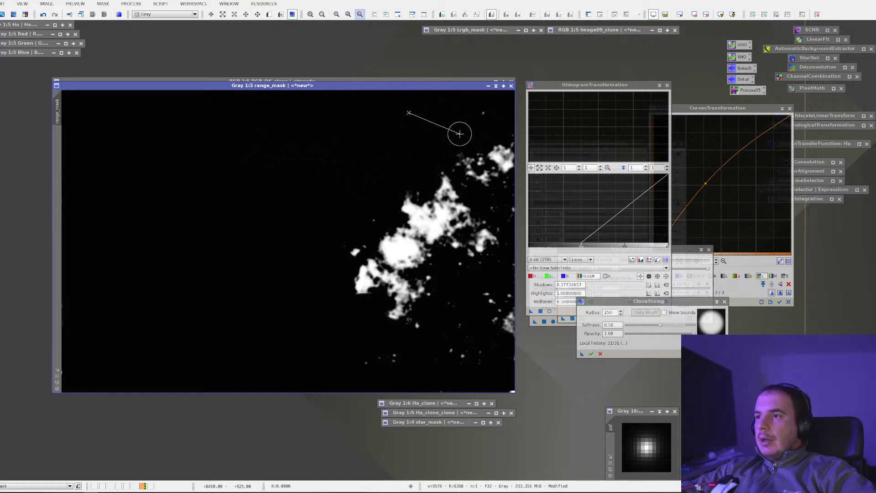
pyautogui.moveTo(474, 105)
pyautogui.mouseDown()
pyautogui.moveTo(459, 123)
pyautogui.moveTo(518, 151)
pyautogui.moveTo(496, 156)
pyautogui.moveTo(498, 164)
pyautogui.moveTo(502, 156)
pyautogui.moveTo(466, 152)
pyautogui.moveTo(501, 169)
pyautogui.moveTo(455, 164)
pyautogui.moveTo(478, 167)
pyautogui.moveTo(438, 173)
pyautogui.moveTo(484, 179)
pyautogui.mouseUp()
pyautogui.keyDown('ctrl'); pyautogui.click(396, 128); pyautogui.keyUp('ctrl')
pyautogui.keyDown('ctrl'); pyautogui.click(347, 160); pyautogui.keyUp('ctrl')
pyautogui.moveTo(372, 178)
pyautogui.mouseDown()
pyautogui.moveTo(483, 196)
pyautogui.moveTo(402, 190)
pyautogui.moveTo(393, 180)
pyautogui.moveTo(443, 194)
pyautogui.moveTo(381, 193)
pyautogui.moveTo(469, 209)
pyautogui.mouseUp()
pyautogui.keyDown('ctrl'); pyautogui.click(456, 120); pyautogui.keyUp('ctrl')
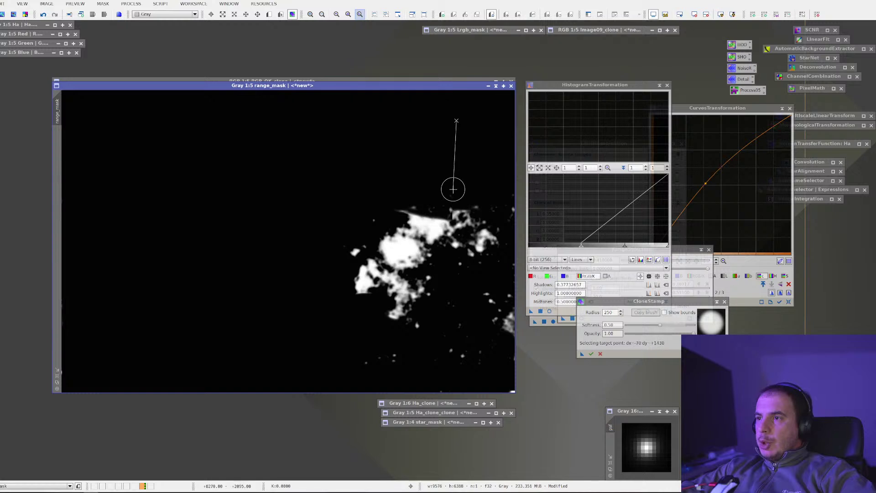
pyautogui.click(392, 183)
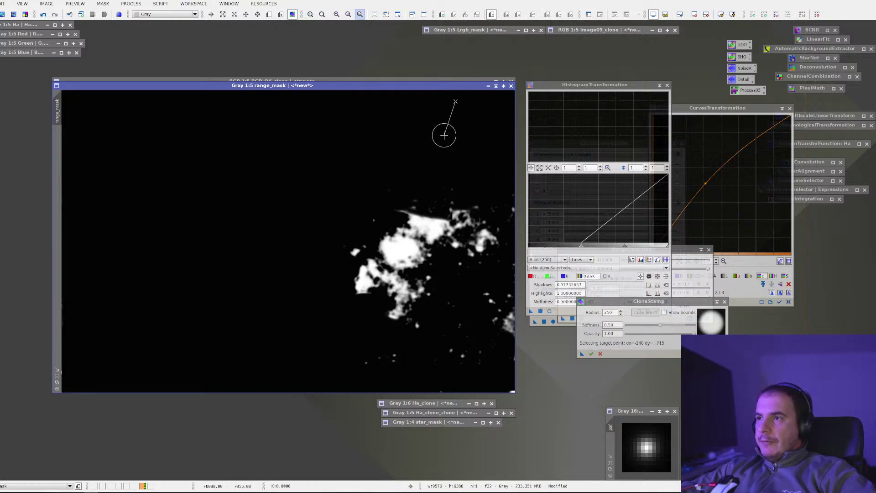
pyautogui.click(453, 163)
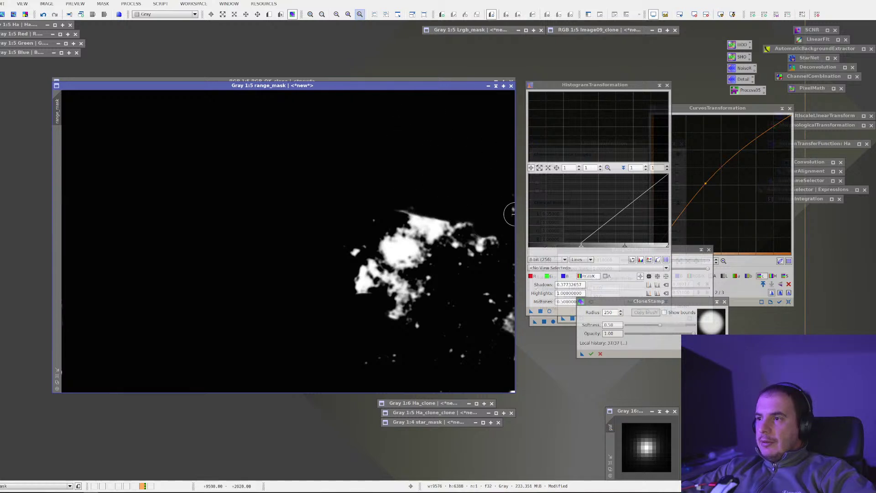
# Step: Clone black over the central bright mass of the right-hand nebula and its extensions towards the right edge
pyautogui.moveTo(386, 201); pyautogui.dragTo(475, 228)
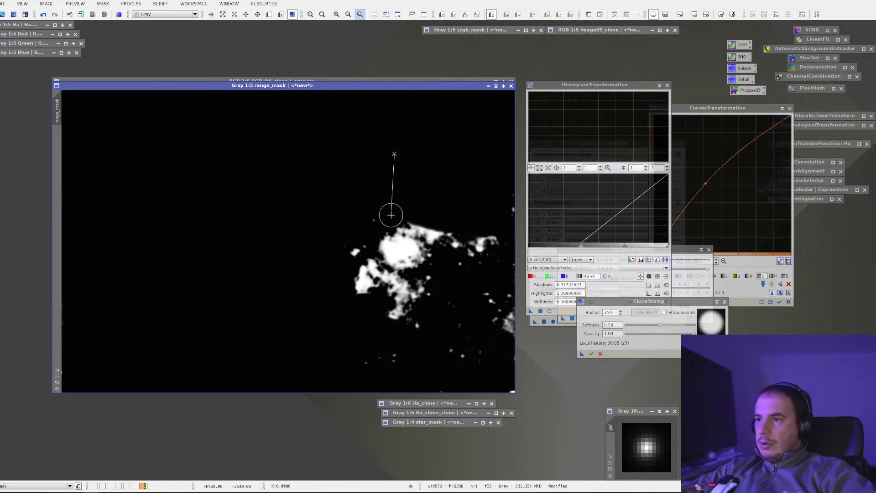
pyautogui.moveTo(441, 233)
pyautogui.mouseDown()
pyautogui.moveTo(479, 234)
pyautogui.moveTo(511, 216)
pyautogui.moveTo(507, 198)
pyautogui.moveTo(514, 207)
pyautogui.moveTo(477, 248)
pyautogui.moveTo(456, 245)
pyautogui.mouseUp()
pyautogui.keyDown('ctrl'); pyautogui.click(469, 181); pyautogui.keyUp('ctrl')
pyautogui.keyDown('ctrl'); pyautogui.click(454, 166); pyautogui.keyUp('ctrl')
pyautogui.moveTo(406, 216)
pyautogui.mouseDown()
pyautogui.moveTo(387, 249)
pyautogui.moveTo(398, 254)
pyautogui.moveTo(389, 251)
pyautogui.moveTo(393, 272)
pyautogui.moveTo(381, 285)
pyautogui.moveTo(395, 277)
pyautogui.moveTo(412, 235)
pyautogui.moveTo(413, 264)
pyautogui.moveTo(499, 301)
pyautogui.moveTo(487, 272)
pyautogui.moveTo(491, 319)
pyautogui.moveTo(510, 340)
pyautogui.mouseUp()
# Step: Clone black over the patches and specks in the mask's lower-right area, sparing the small bright lobe right of centre
pyautogui.keyDown('ctrl'); pyautogui.click(452, 197); pyautogui.keyUp('ctrl')
pyautogui.keyDown('ctrl'); pyautogui.click(486, 244); pyautogui.keyUp('ctrl')
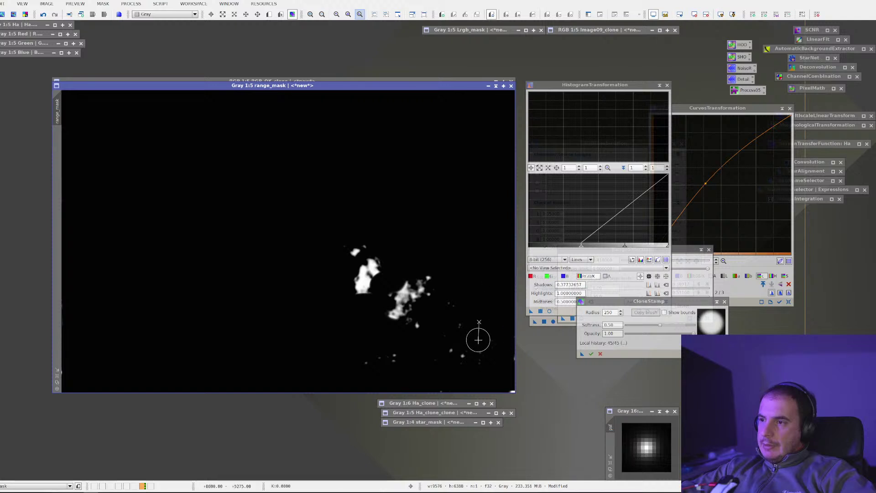
pyautogui.keyDown('ctrl'); pyautogui.click(481, 187); pyautogui.keyUp('ctrl')
pyautogui.moveTo(463, 272)
pyautogui.mouseDown()
pyautogui.moveTo(452, 311)
pyautogui.moveTo(449, 268)
pyautogui.moveTo(460, 288)
pyautogui.moveTo(473, 158)
pyautogui.moveTo(458, 180)
pyautogui.moveTo(452, 227)
pyautogui.moveTo(416, 288)
pyautogui.moveTo(419, 301)
pyautogui.moveTo(412, 280)
pyautogui.moveTo(399, 308)
pyautogui.mouseUp()
pyautogui.moveTo(432, 279)
pyautogui.mouseDown()
pyautogui.moveTo(410, 333)
pyautogui.moveTo(431, 312)
pyautogui.moveTo(449, 323)
pyautogui.moveTo(468, 372)
pyautogui.moveTo(455, 336)
pyautogui.moveTo(401, 362)
pyautogui.moveTo(377, 362)
pyautogui.mouseUp()
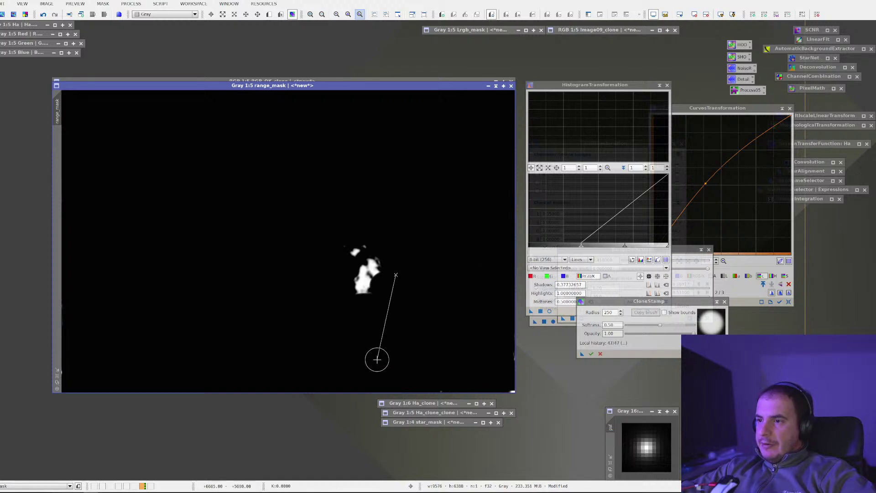
# Step: Trim the lower end of the small bright lobe right of centre and clone black over faint traces around it
pyautogui.keyDown('ctrl'); pyautogui.click(426, 277); pyautogui.keyUp('ctrl')
pyautogui.click(375, 291)
pyautogui.moveTo(376, 291)
pyautogui.mouseDown()
pyautogui.moveTo(358, 297)
pyautogui.moveTo(385, 275)
pyautogui.moveTo(352, 291)
pyautogui.moveTo(388, 288)
pyautogui.mouseUp()
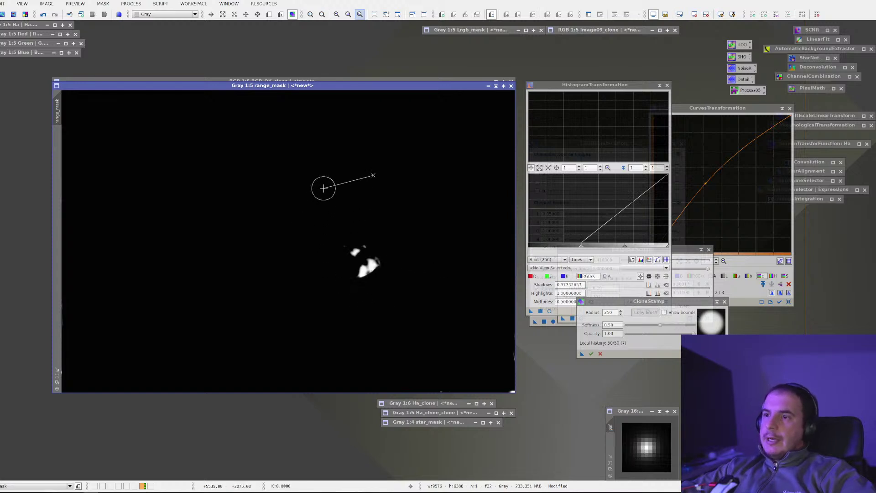
pyautogui.click(290, 229)
pyautogui.moveTo(289, 229)
pyautogui.mouseDown()
pyautogui.moveTo(312, 224)
pyautogui.moveTo(344, 237)
pyautogui.mouseUp()
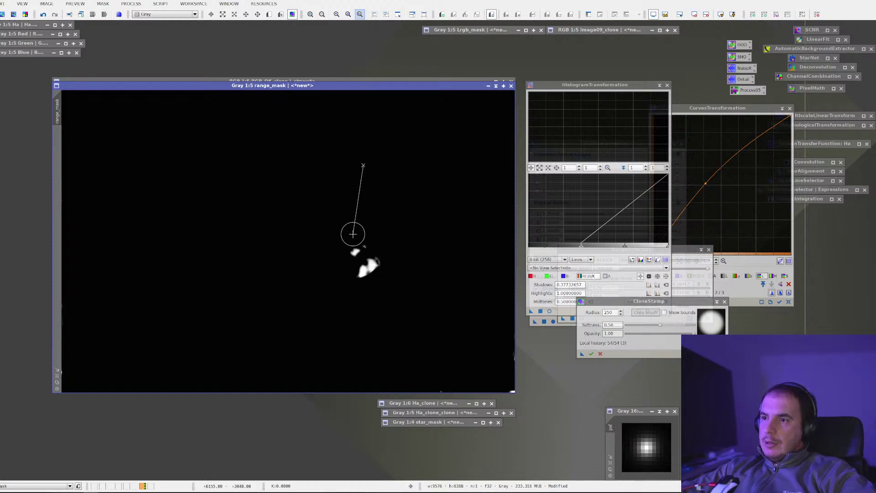
pyautogui.click(194, 185)
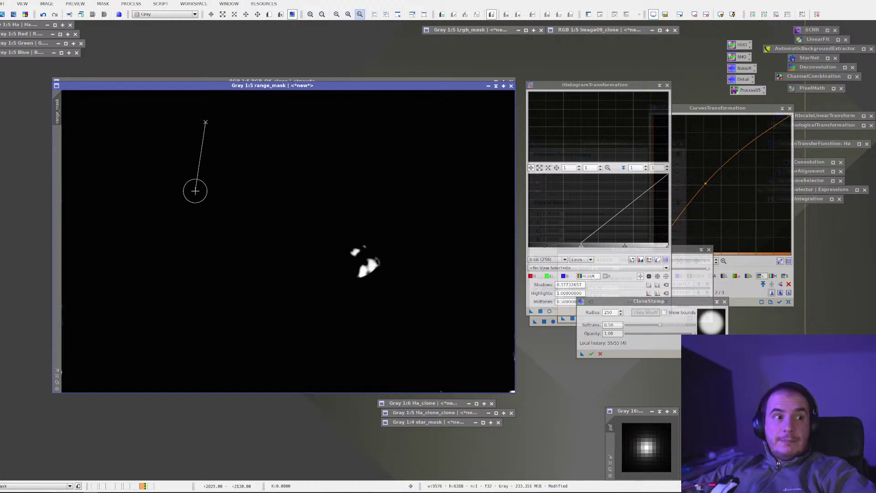
pyautogui.rightClick(284, 139)
pyautogui.press('Escape')
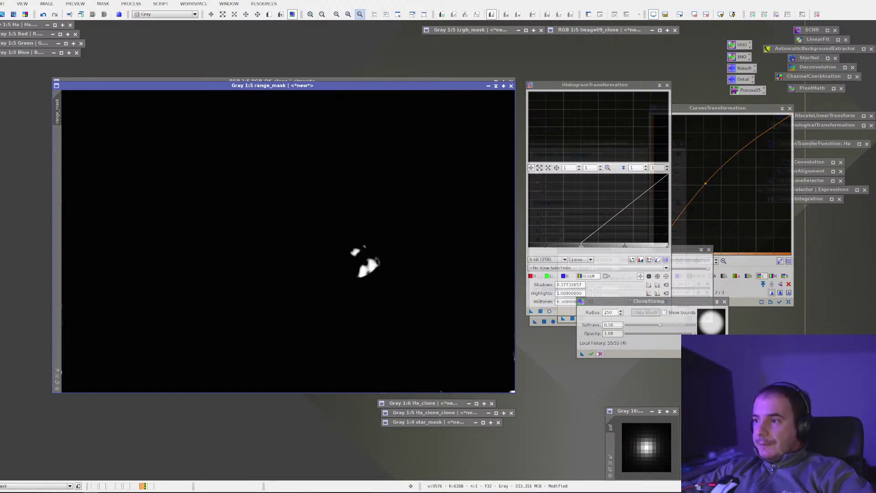
# Step: Commit the CloneStamp edits to range_mask and collapse its window
pyautogui.click(591, 353)
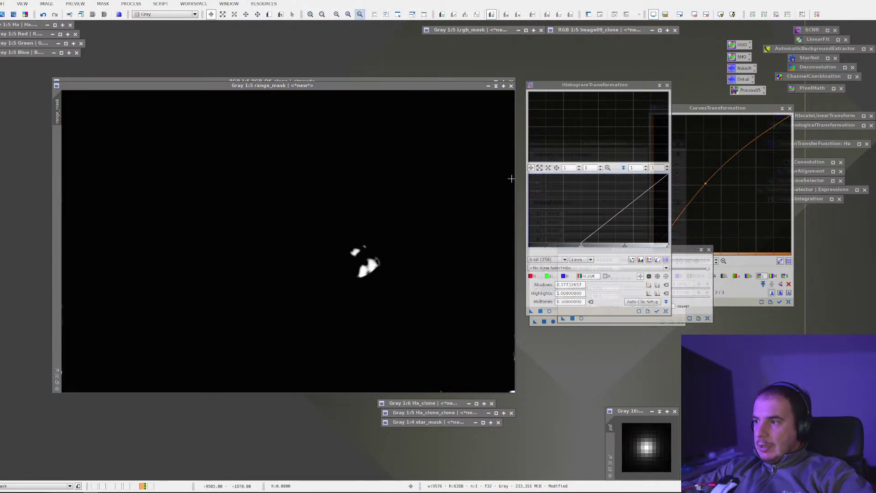
pyautogui.click(496, 86)
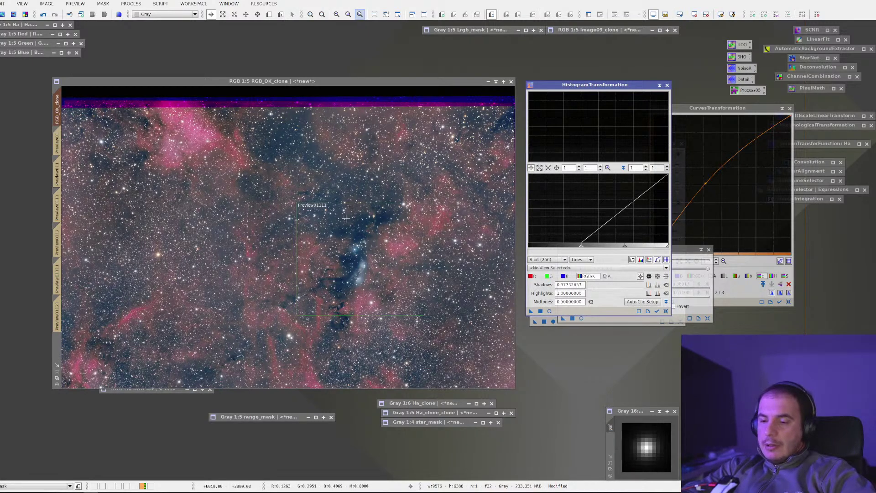
# Step: Examine on RGB_OK_clone how well the mask's exposed area covers the small blue nebula, alternating mask overlay and plain image
pyautogui.click(240, 179)
pyautogui.hotkey('ctrl', 'k')
pyautogui.hotkey('ctrl', 'k')
pyautogui.hotkey('ctrl', 'k')
pyautogui.hotkey('ctrl', 'k')
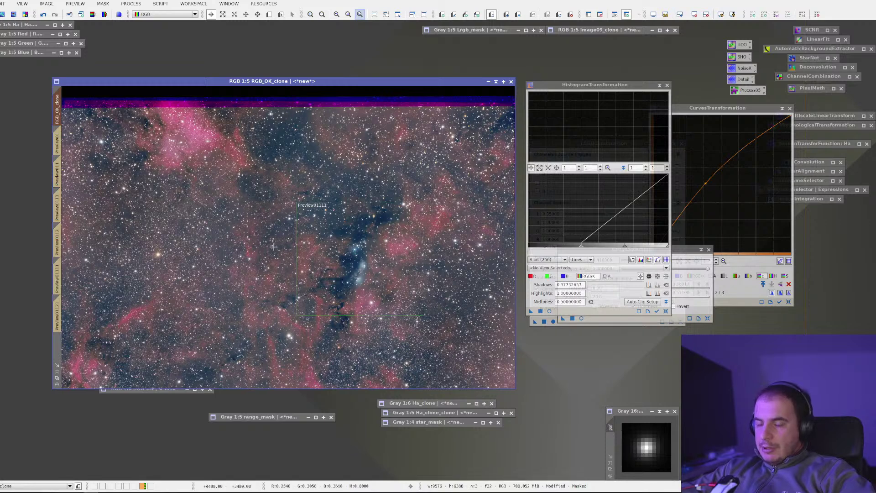
pyautogui.hotkey('ctrl', 'k')
pyautogui.hotkey('ctrl', 'k')
pyautogui.hotkey('ctrl', 'k')
pyautogui.hotkey('ctrl', 'k')
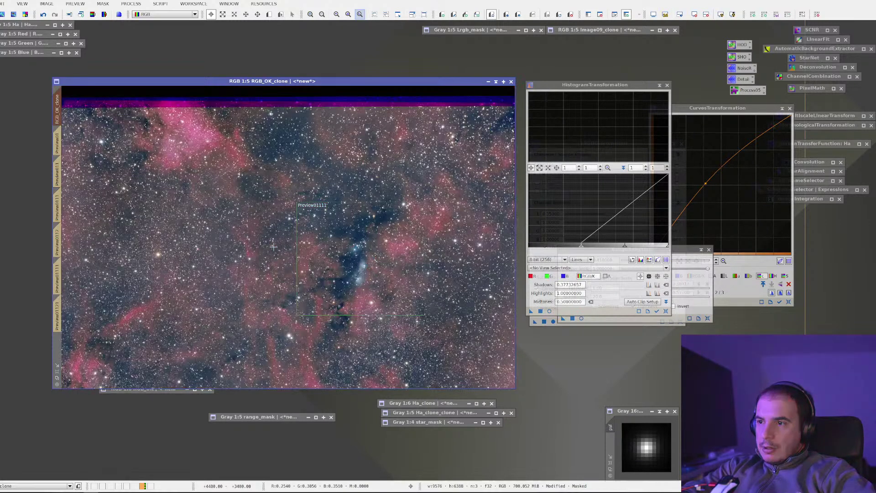
pyautogui.hotkey('ctrl', 'k')
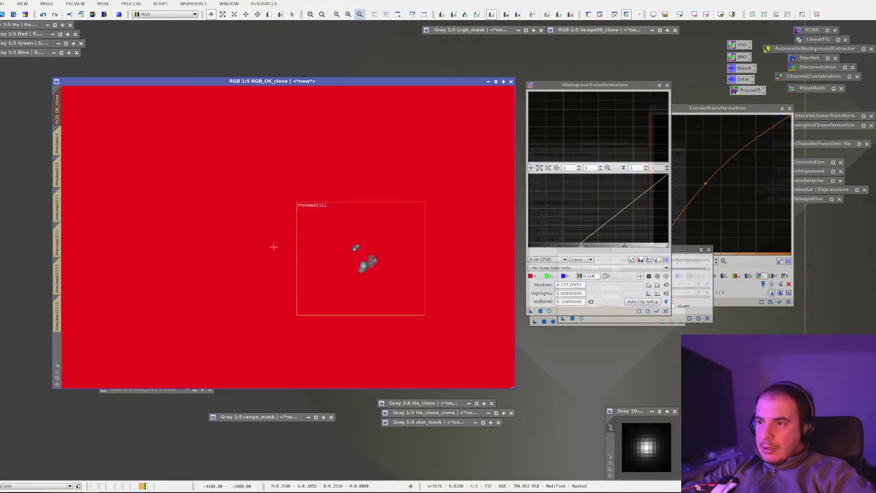
pyautogui.hotkey('ctrl', 'k')
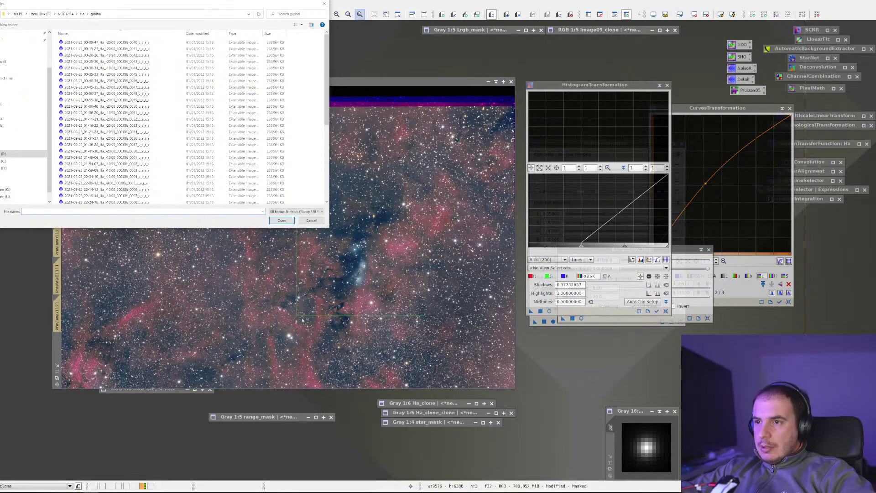
# Step: Restore range_mask and start a new CloneStamp session on it with a radius of 50
pyautogui.doubleClick(261, 417)
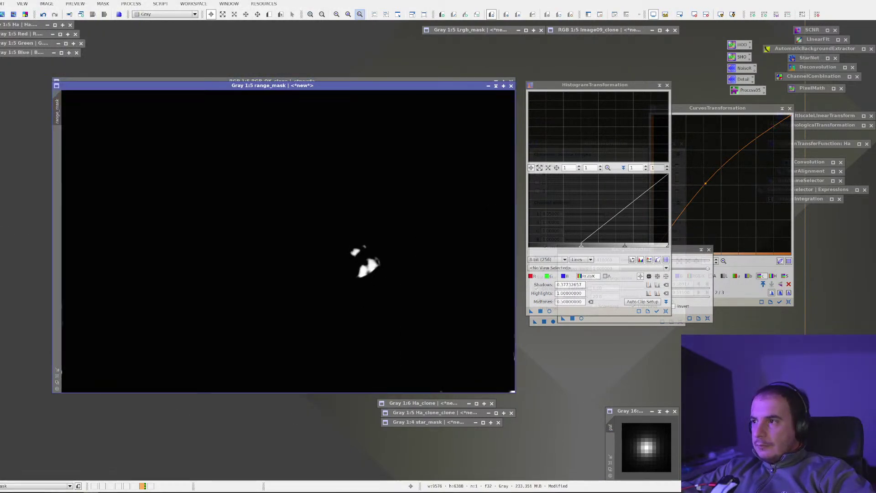
pyautogui.click(146, 5)
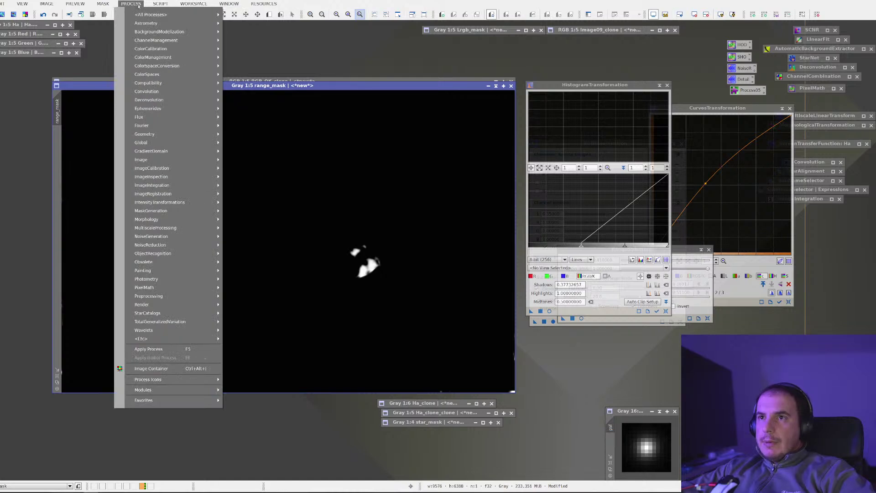
pyautogui.click(138, 5)
pyautogui.hotkey('ctrl', 'z')
pyautogui.hotkey('ctrl', 'y')
pyautogui.click(131, 3)
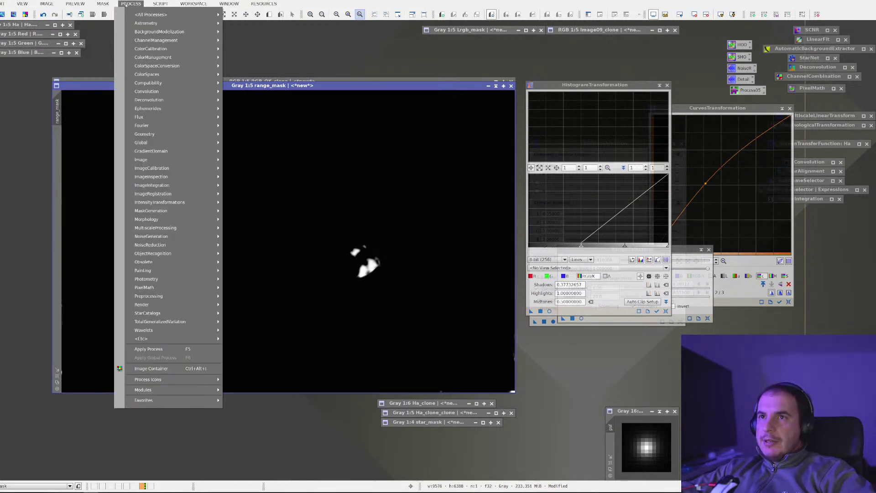
pyautogui.moveTo(150, 15)
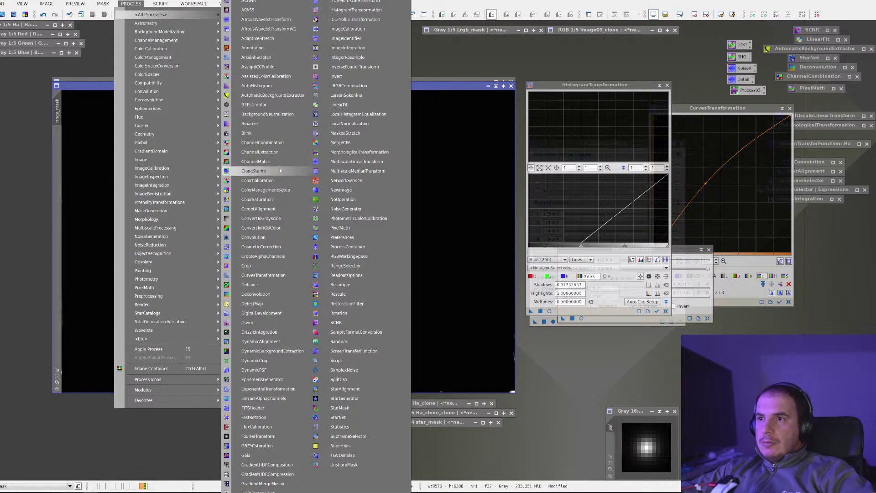
pyautogui.click(260, 170)
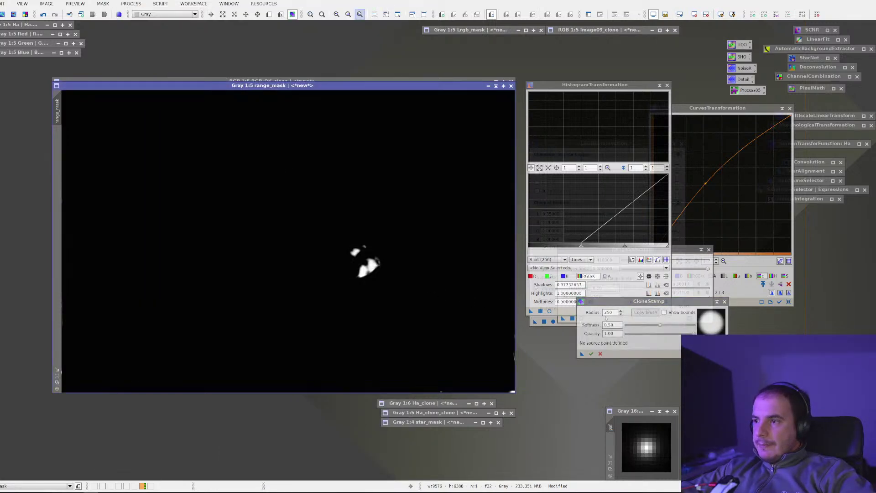
pyautogui.click(617, 319)
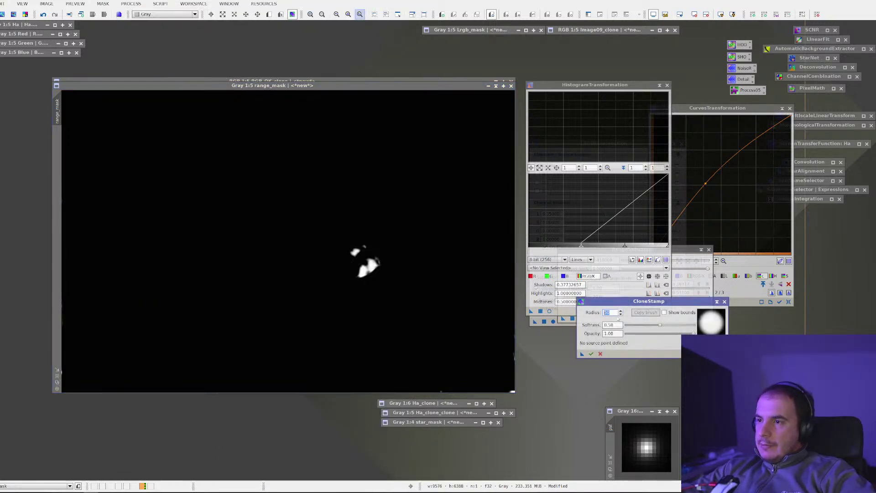
# Step: Clone white over the lower-left end of range_mask's large bright lobe to extend and thicken it
pyautogui.scroll(3, 386, 260)
pyautogui.moveTo(428, 289)
pyautogui.mouseDown()
pyautogui.moveTo(265, 212)
pyautogui.moveTo(270, 240)
pyautogui.mouseUp()
pyautogui.hotkey('ctrl', 'z')
pyautogui.click(272, 228)
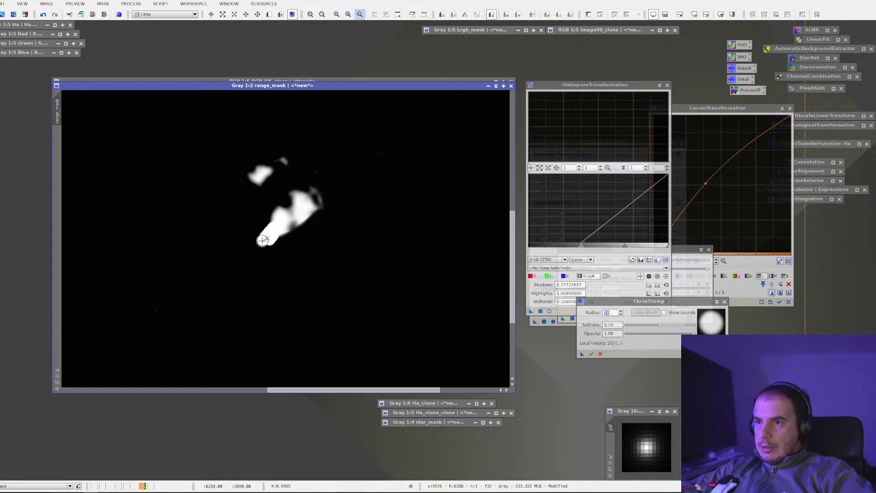
pyautogui.moveTo(276, 231); pyautogui.dragTo(268, 243)
pyautogui.click(279, 236)
pyautogui.hotkey('ctrl', 'z')
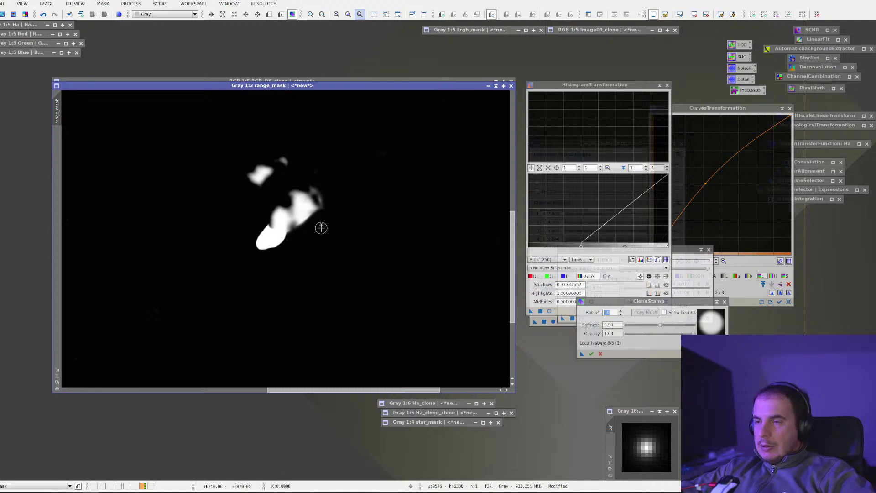
# Step: Clone black over the right-hand part of the large bright lobe, then commit the edits and close CloneStamp
pyautogui.moveTo(352, 196)
pyautogui.mouseDown()
pyautogui.moveTo(322, 190)
pyautogui.moveTo(319, 213)
pyautogui.moveTo(311, 193)
pyautogui.moveTo(313, 226)
pyautogui.moveTo(301, 208)
pyautogui.moveTo(301, 227)
pyautogui.moveTo(291, 189)
pyautogui.moveTo(310, 209)
pyautogui.moveTo(301, 188)
pyautogui.moveTo(321, 172)
pyautogui.moveTo(333, 182)
pyautogui.moveTo(416, 129)
pyautogui.moveTo(422, 136)
pyautogui.moveTo(405, 141)
pyautogui.mouseUp()
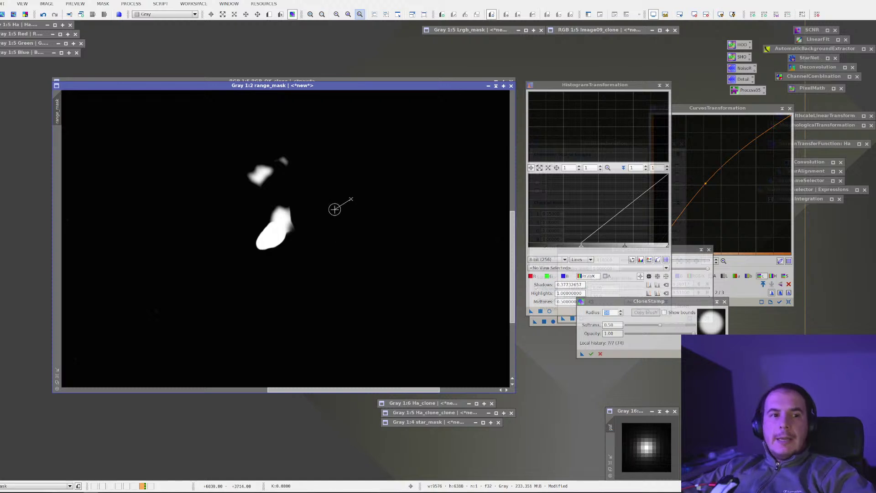
pyautogui.scroll(-3, 338, 236)
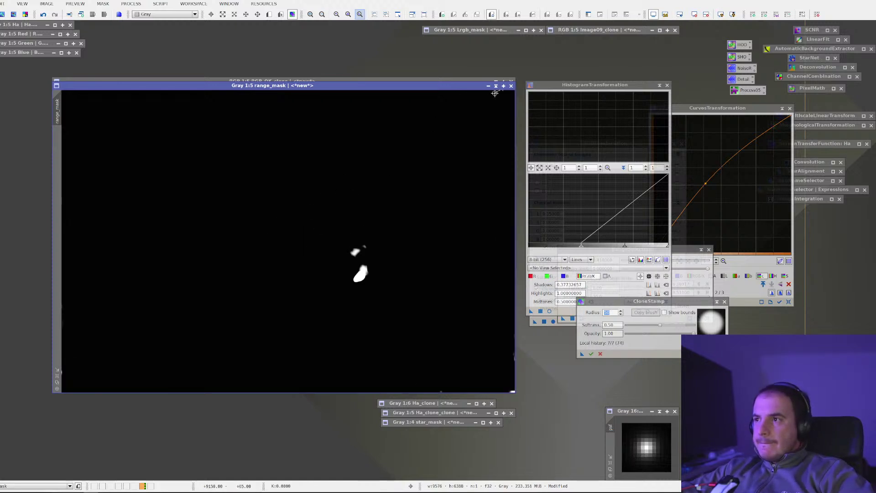
pyautogui.click(592, 355)
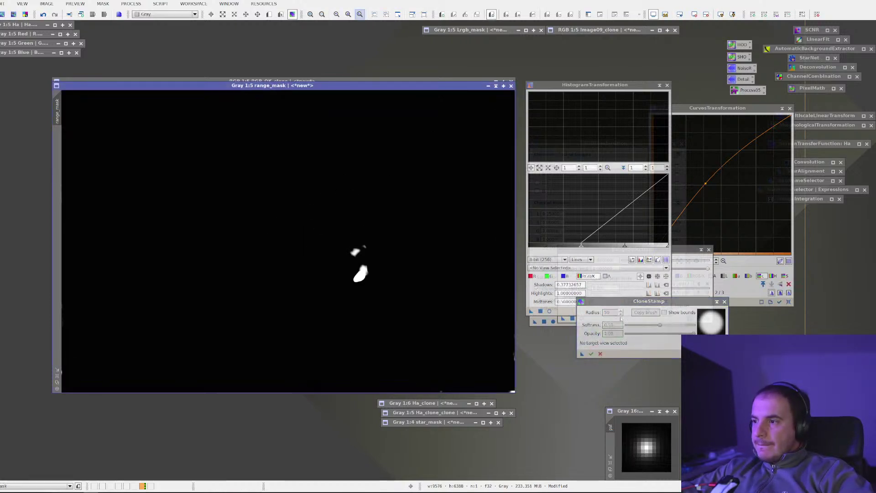
pyautogui.click(724, 302)
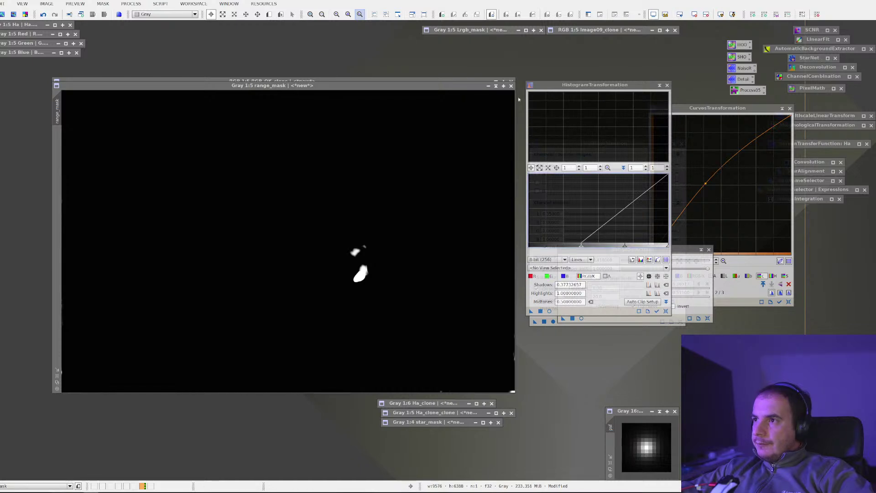
# Step: Check the mask's coverage of the blue nebula on RGB_OK_clone and look at the nebula in the original RGB_OK image
pyautogui.click(496, 85)
pyautogui.click(421, 192)
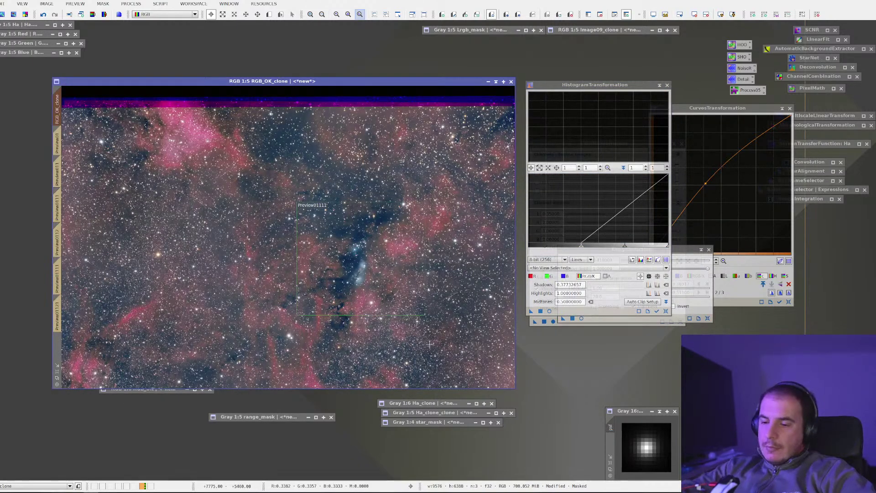
pyautogui.hotkey('ctrl', 'k')
pyautogui.hotkey('ctrl', 'k')
pyautogui.hotkey('ctrl', 'k')
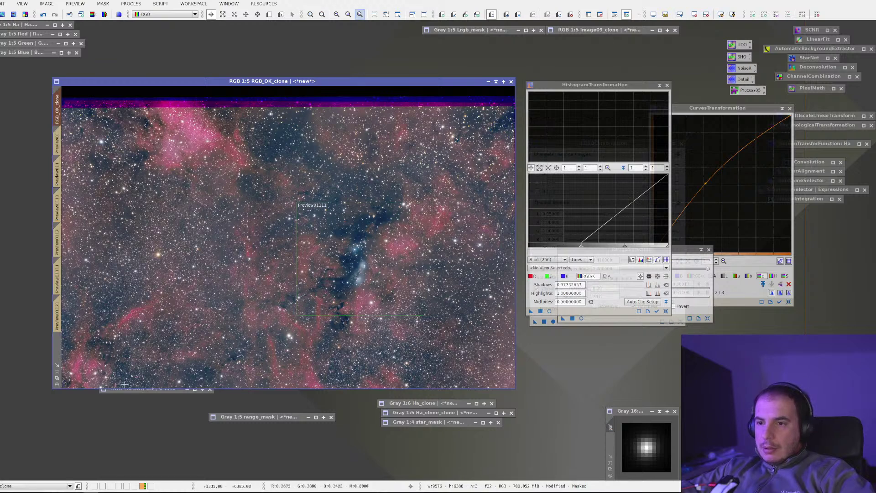
pyautogui.doubleClick(130, 388)
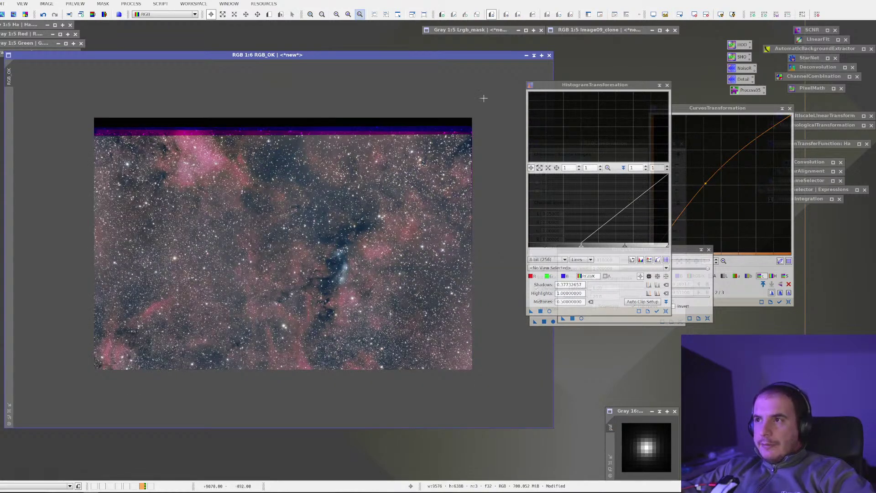
pyautogui.click(537, 55)
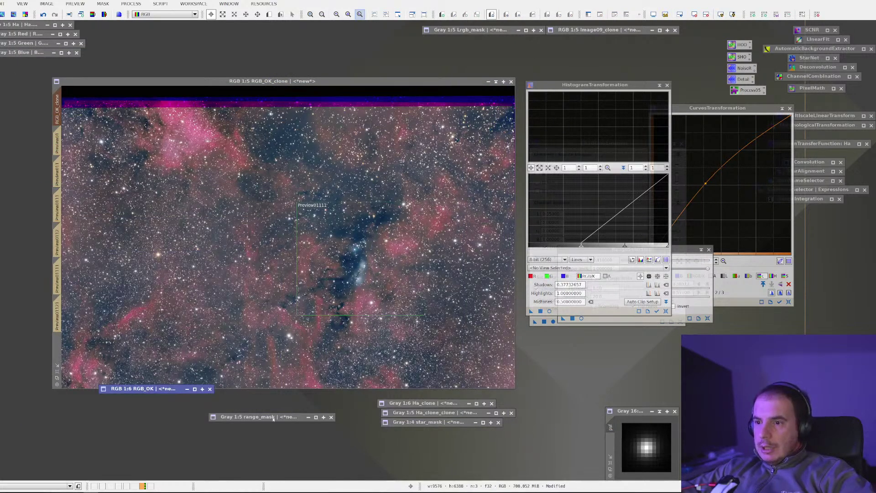
# Step: Start CloneStamp on range_mask again and clone white below the large bright lobe to lengthen it, with a radius of 50
pyautogui.doubleClick(255, 416)
pyautogui.click(160, 3)
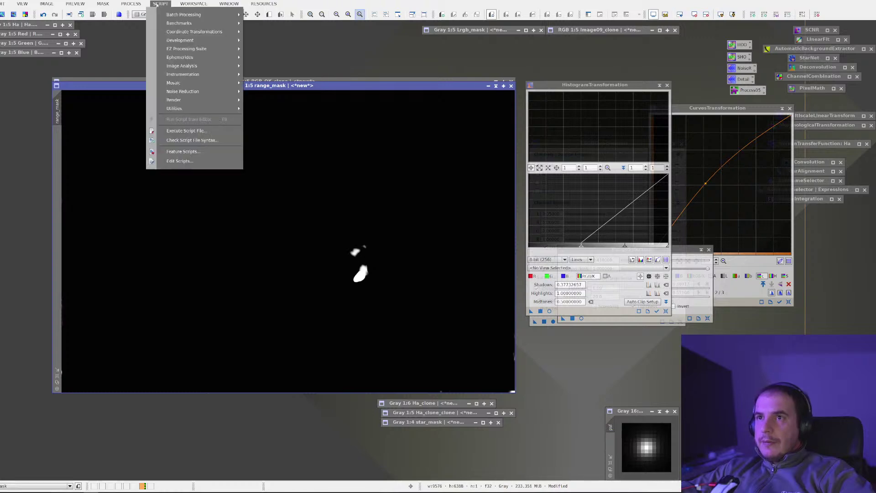
pyautogui.moveTo(150, 14)
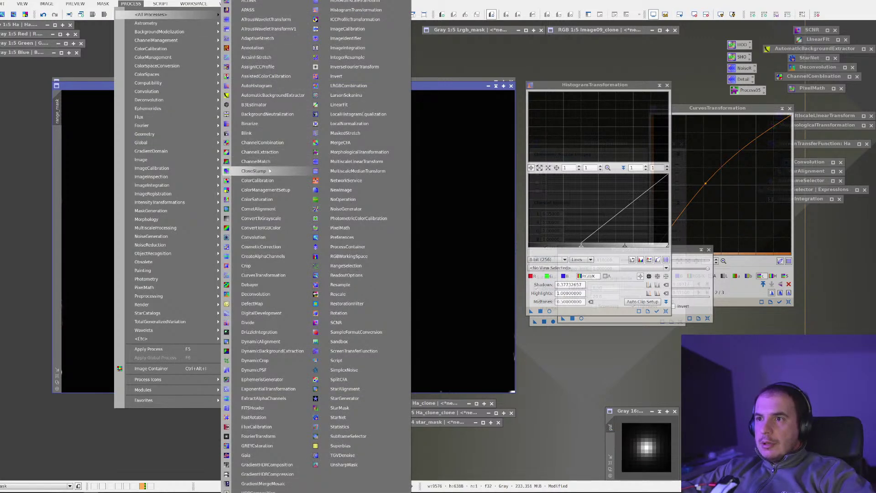
pyautogui.click(256, 171)
pyautogui.click(360, 275)
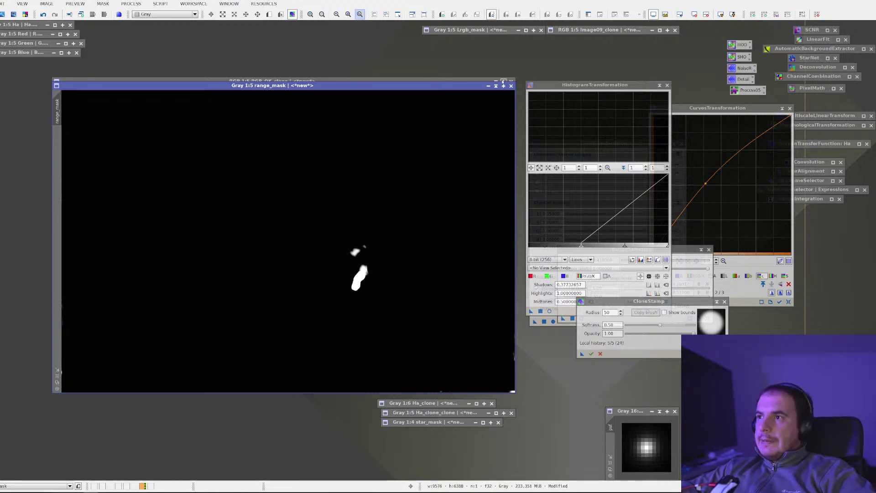
# Step: Check on RGB_OK_clone how the lengthened lobe of the mask covers the blue nebula
pyautogui.click(496, 86)
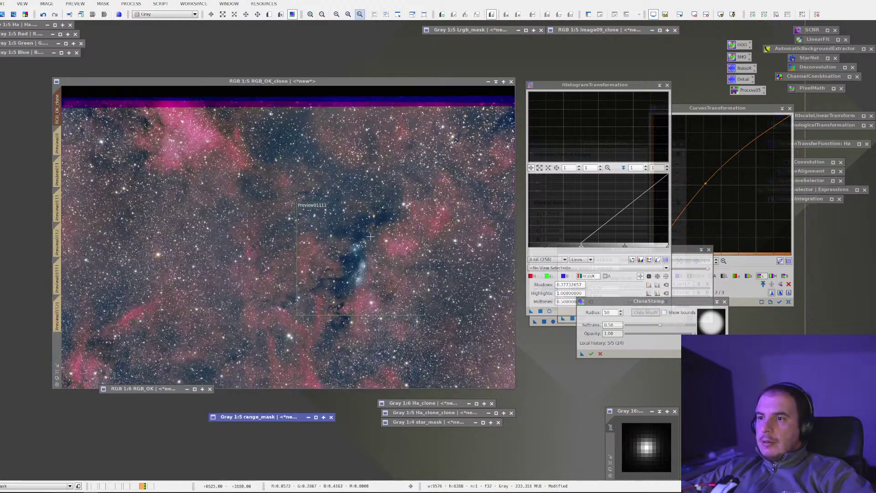
pyautogui.click(377, 294)
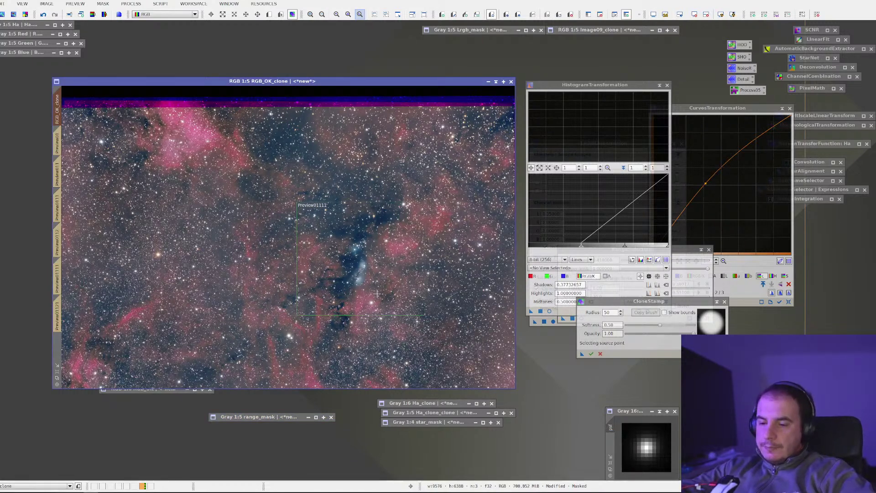
pyautogui.hotkey('ctrl', 'k')
pyautogui.hotkey('ctrl', 'k')
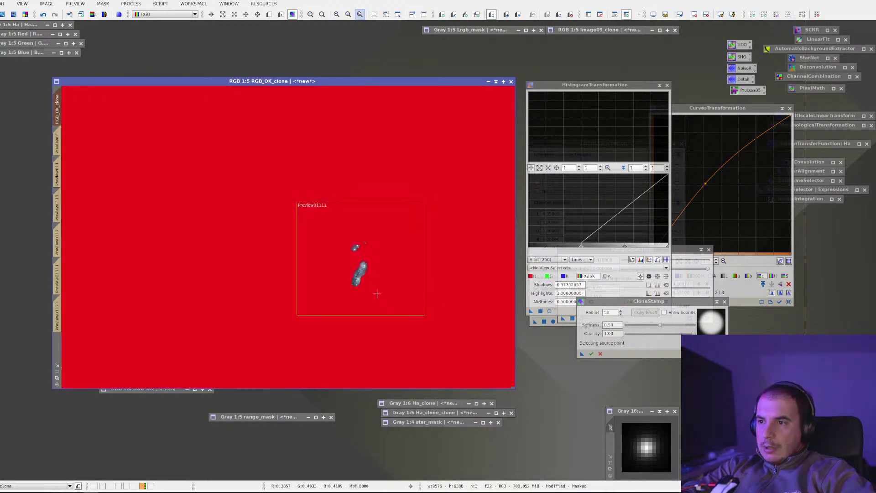
pyautogui.hotkey('ctrl', 'k')
pyautogui.keyDown('ctrl'); pyautogui.click(377, 294); pyautogui.keyUp('ctrl')
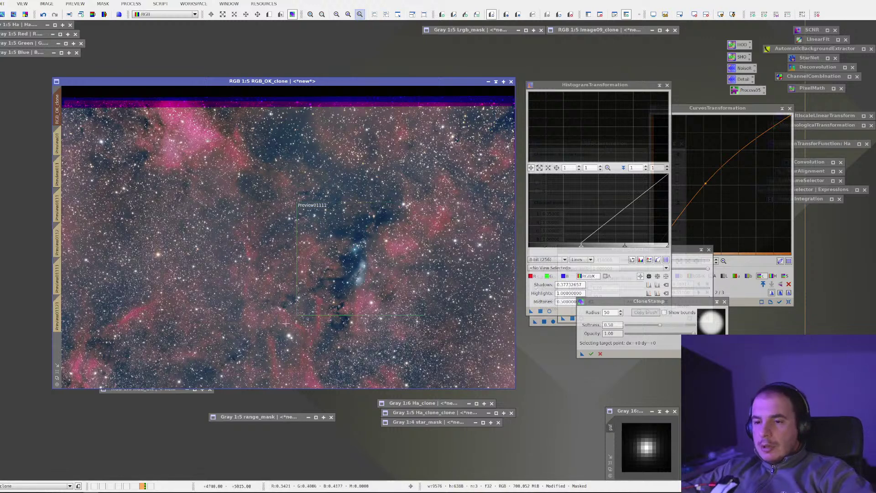
# Step: Clone white at the lower end of range_mask's large lobe to widen it, and collapse the mask window
pyautogui.doubleClick(247, 416)
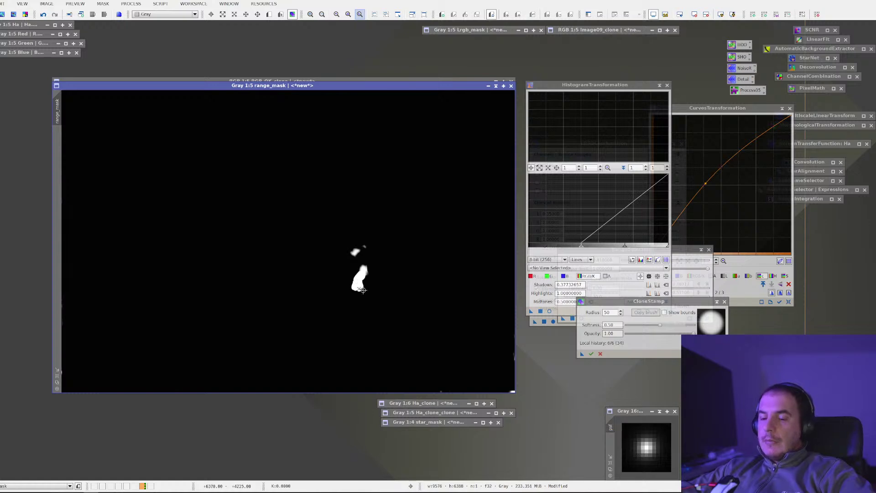
pyautogui.click(496, 86)
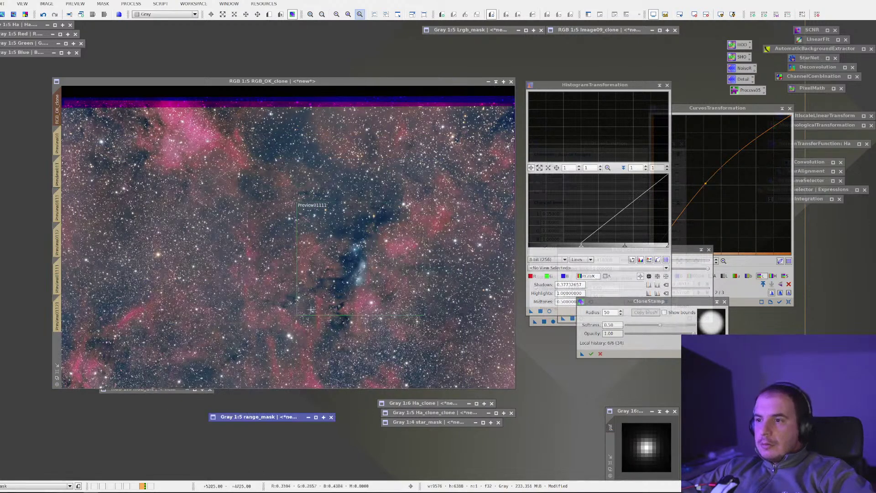
# Step: Check the widened lobe's coverage on RGB_OK_clone, then commit the CloneStamp edits to range_mask
pyautogui.click(308, 312)
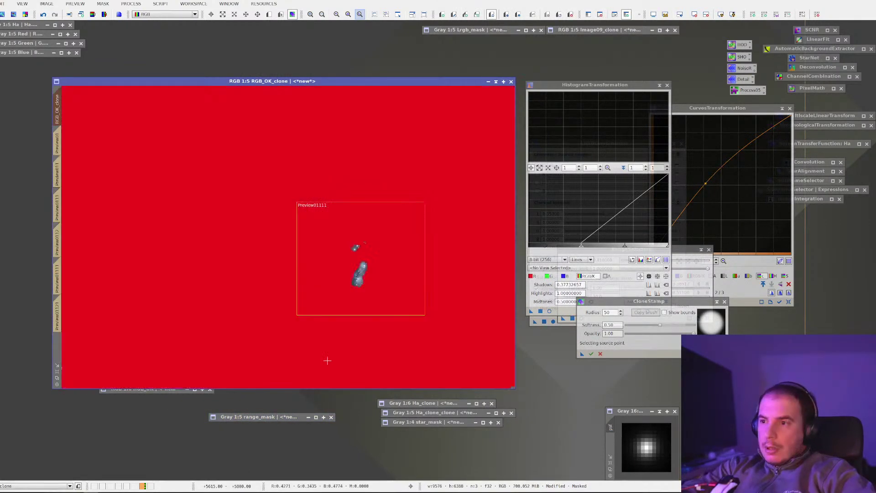
pyautogui.hotkey('ctrl', 'k')
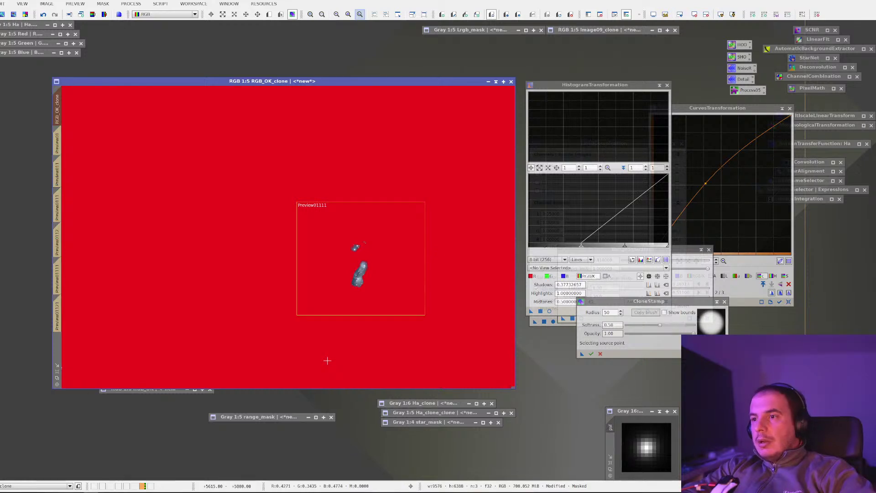
pyautogui.hotkey('ctrl', 'k')
pyautogui.keyDown('ctrl'); pyautogui.click(328, 360); pyautogui.keyUp('ctrl')
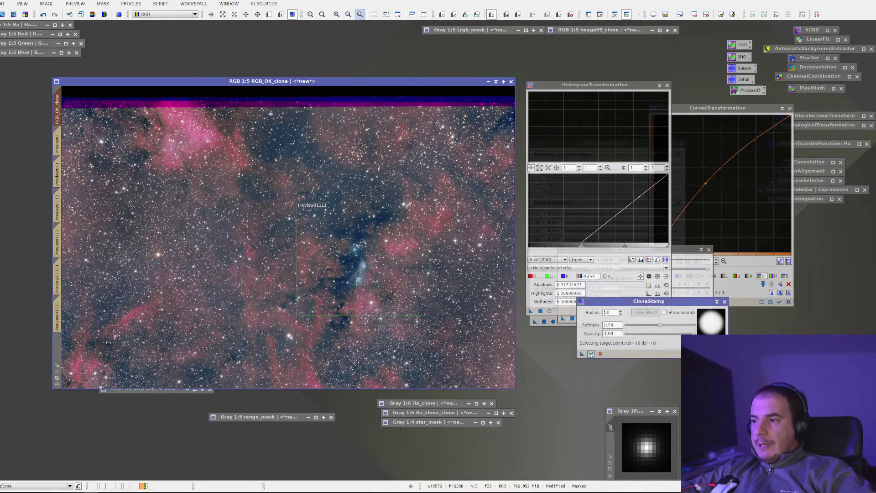
pyautogui.doubleClick(256, 416)
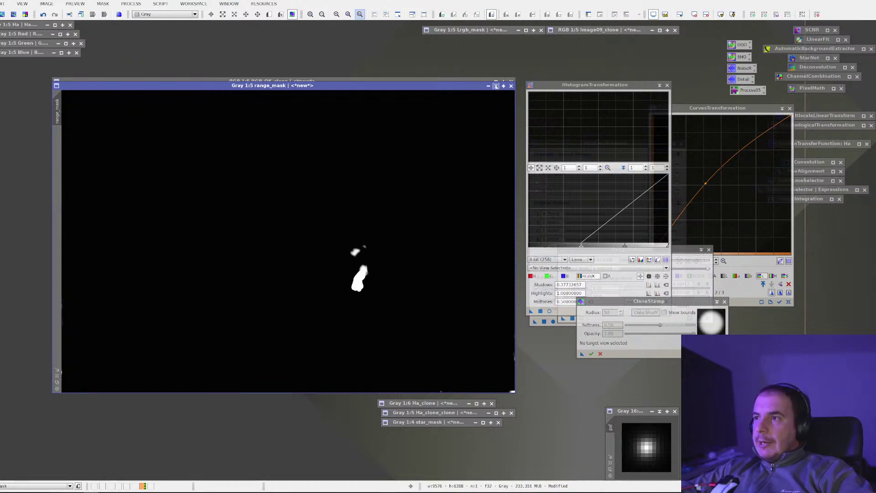
# Step: Collapse range_mask and the CloneStamp window, and bring up Preview0112 of RGB_OK_clone
pyautogui.click(496, 86)
pyautogui.click(724, 301)
pyautogui.click(234, 232)
pyautogui.click(58, 239)
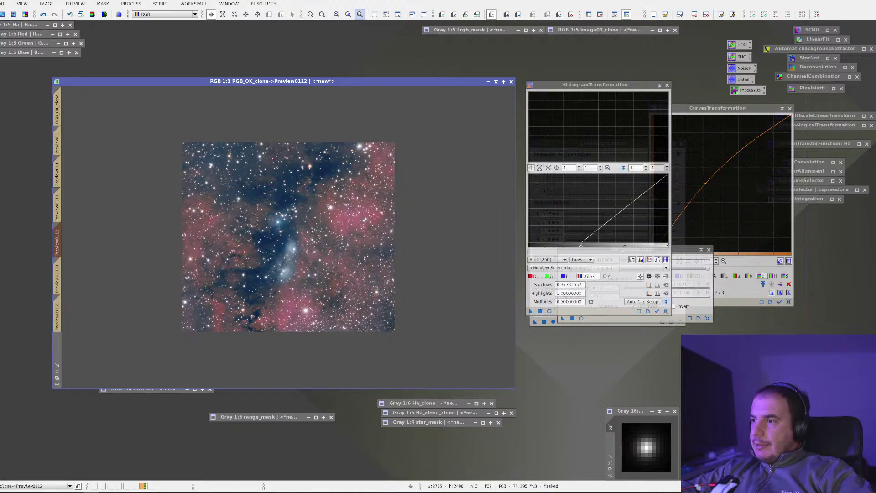
# Step: Clear away the other process windows, set LRGBCombination's L channel weight to 1.00000 and apply it to Preview0112
pyautogui.click(666, 311)
pyautogui.click(659, 85)
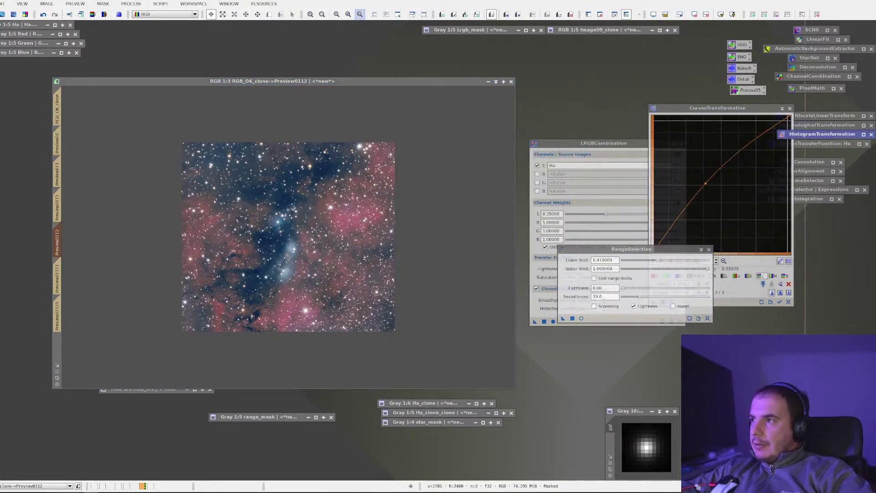
pyautogui.click(783, 108)
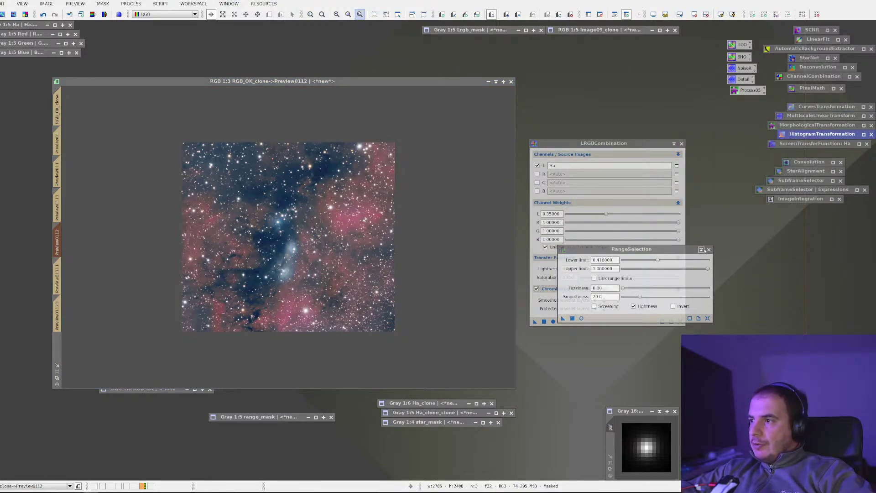
pyautogui.click(703, 250)
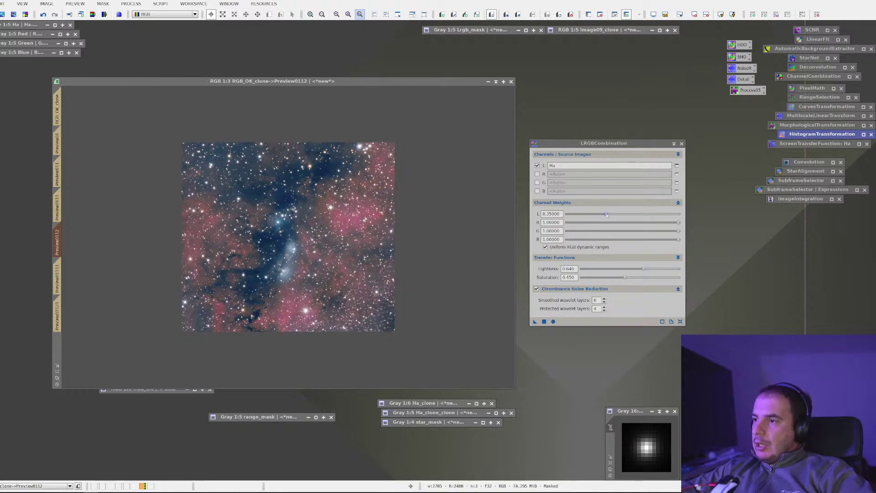
pyautogui.moveTo(605, 215); pyautogui.dragTo(681, 215)
pyautogui.moveTo(533, 321); pyautogui.dragTo(170, 371)
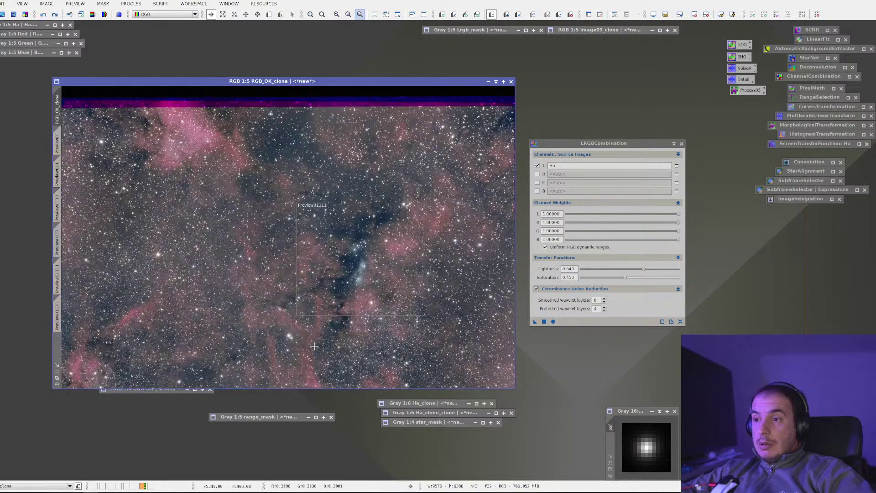
# Step: Redo the CurvesTransformation on RGB_OK_clone and check the result in Preview01111
pyautogui.rightClick(136, 144)
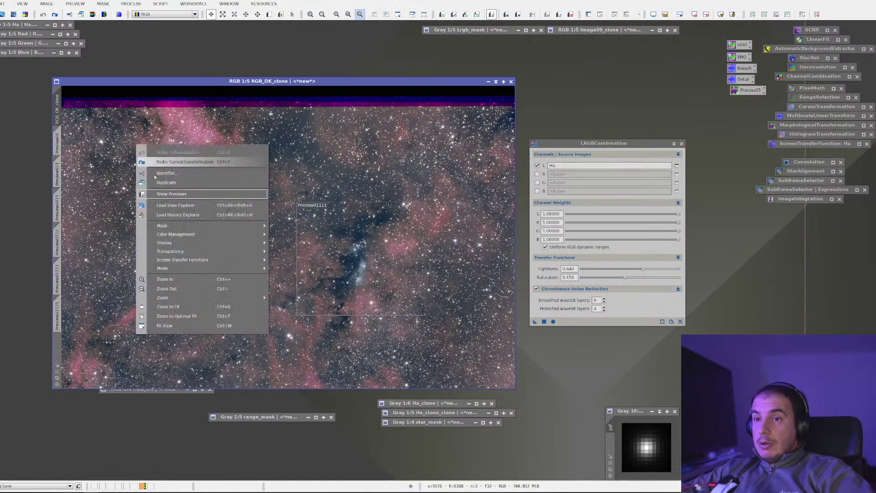
pyautogui.click(171, 194)
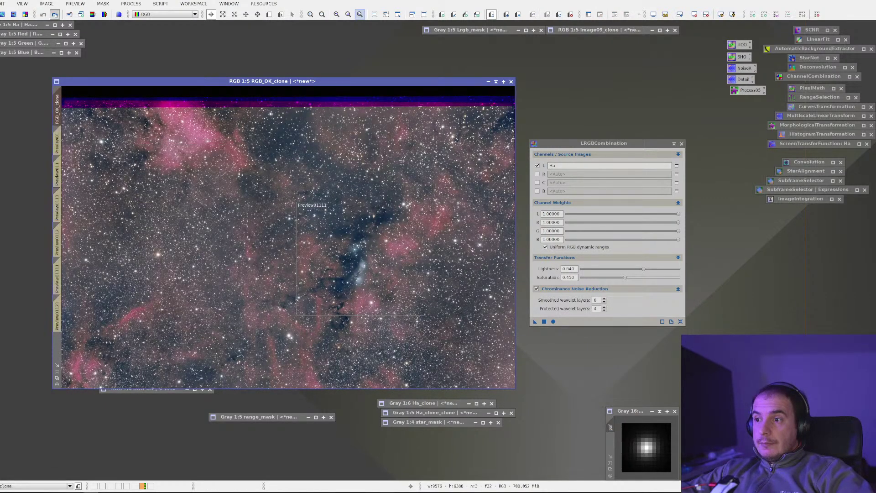
pyautogui.click(58, 269)
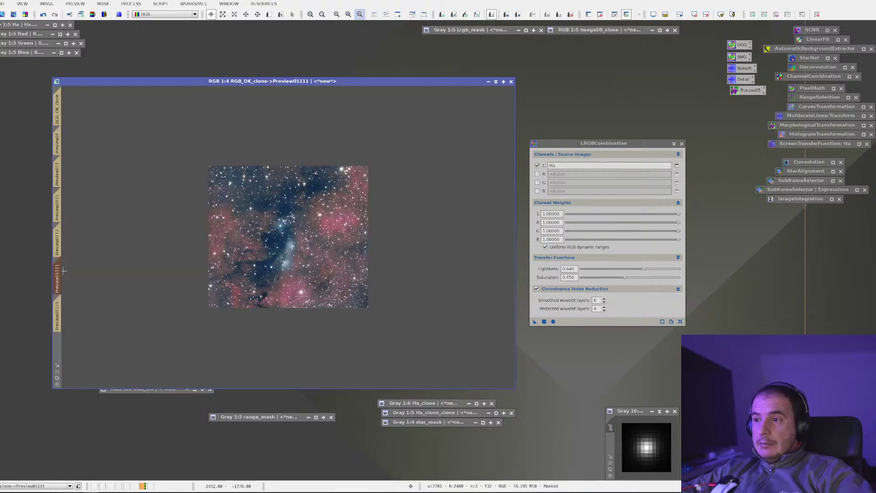
# Step: Show the mask on the full RGB_OK_clone image, invert it, and inspect its edges around the blue nebula
pyautogui.click(56, 92)
pyautogui.hotkey('ctrl', 'k')
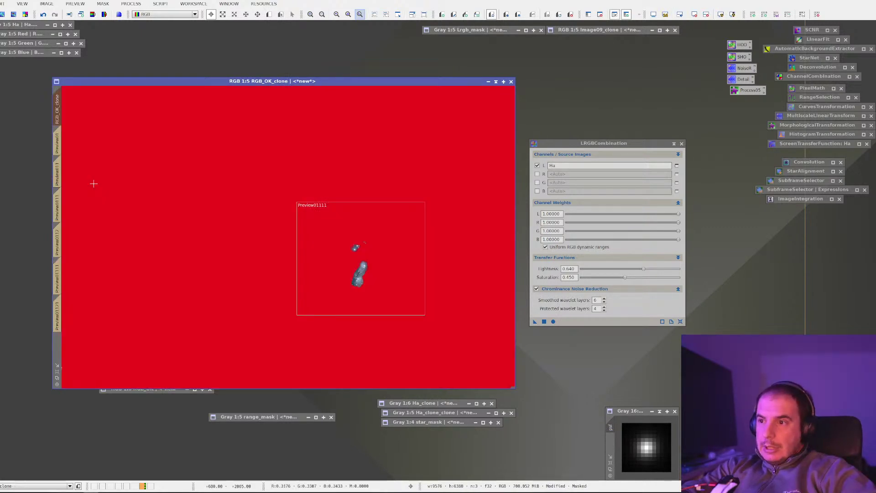
pyautogui.hotkey('ctrl', 'i')
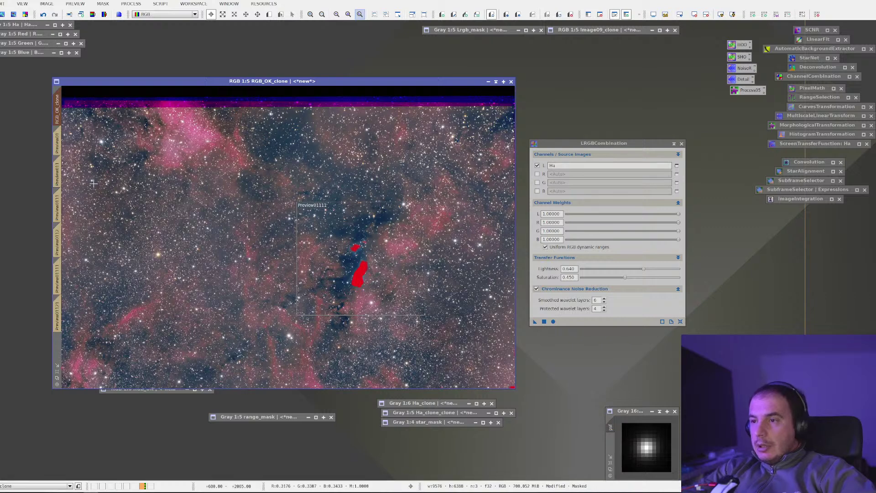
pyautogui.scroll(2, 334, 232)
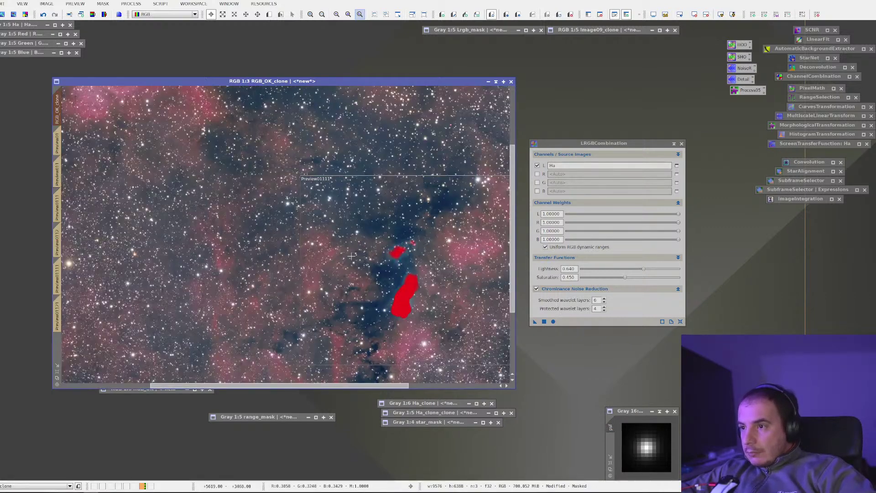
pyautogui.scroll(1, 351, 256)
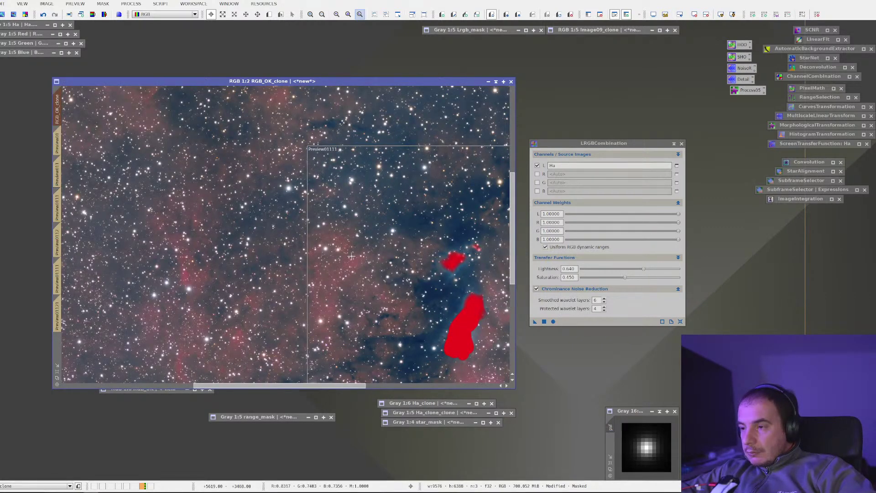
pyautogui.scroll(-2, 352, 257)
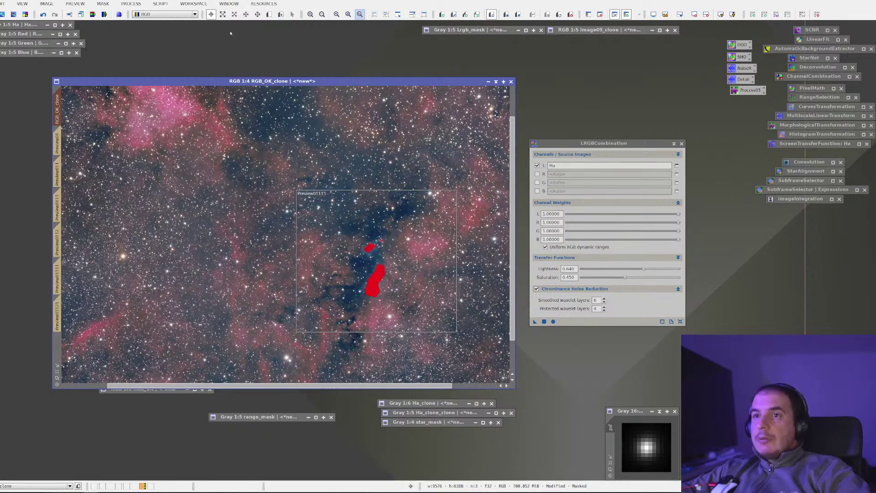
# Step: Restore range_mask and open RangeSelection on it with default parameters and a real-time preview
pyautogui.click(129, 4)
pyautogui.click(130, 3)
pyautogui.click(277, 416)
pyautogui.doubleClick(277, 417)
pyautogui.click(130, 4)
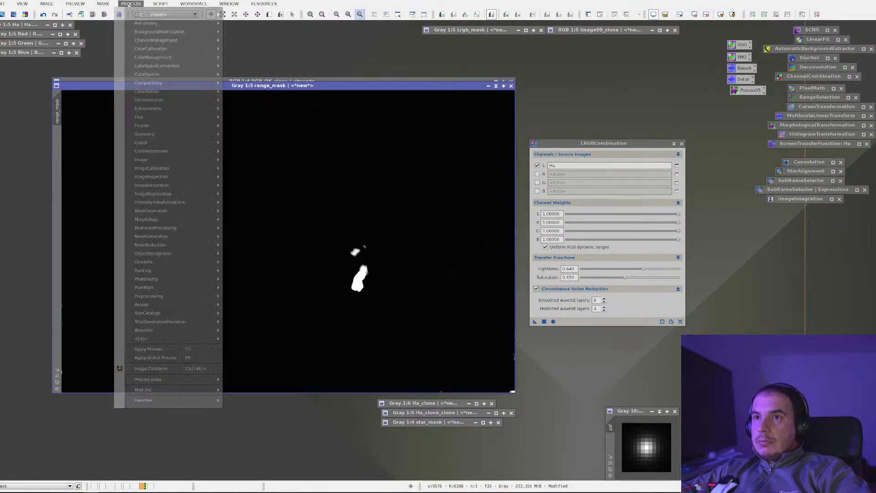
pyautogui.moveTo(153, 15)
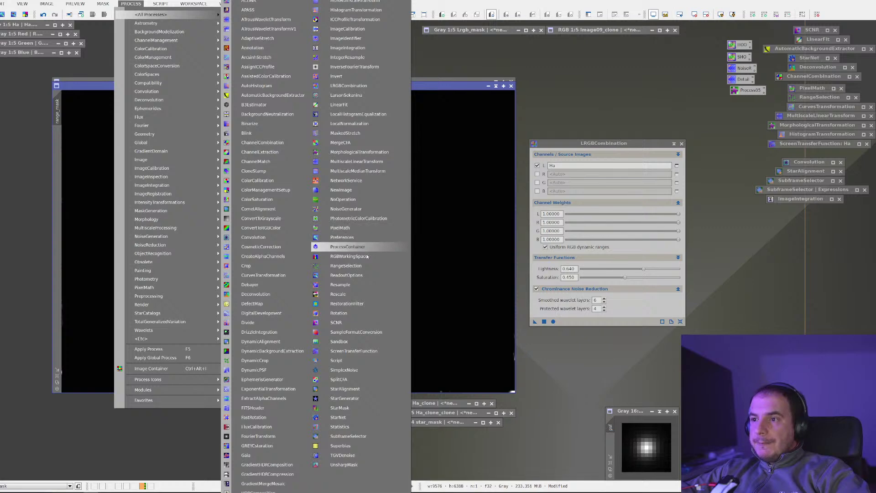
pyautogui.click(351, 266)
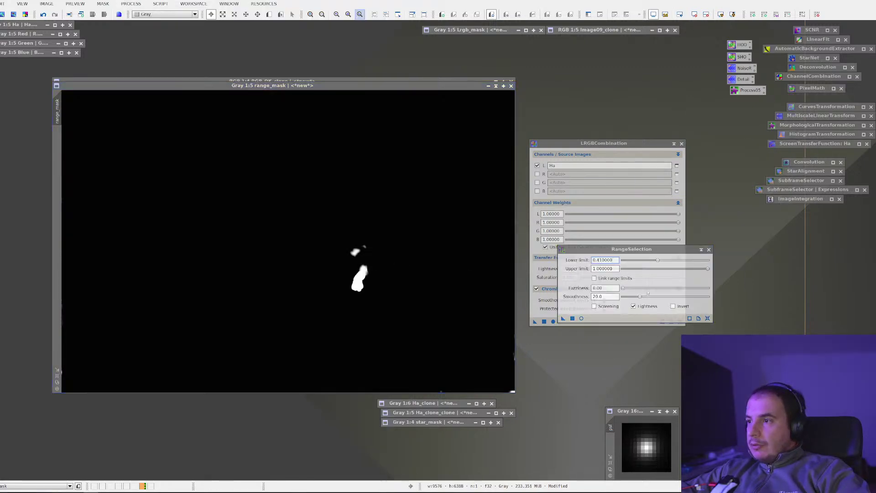
pyautogui.click(707, 318)
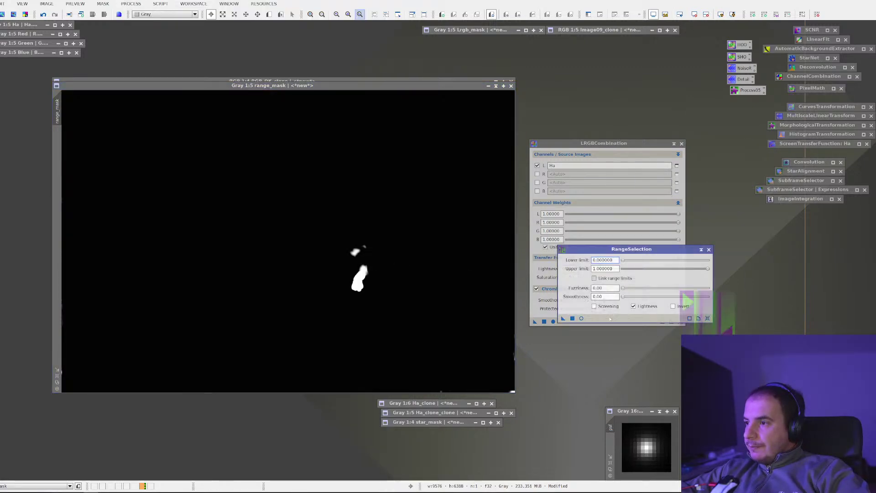
pyautogui.click(581, 318)
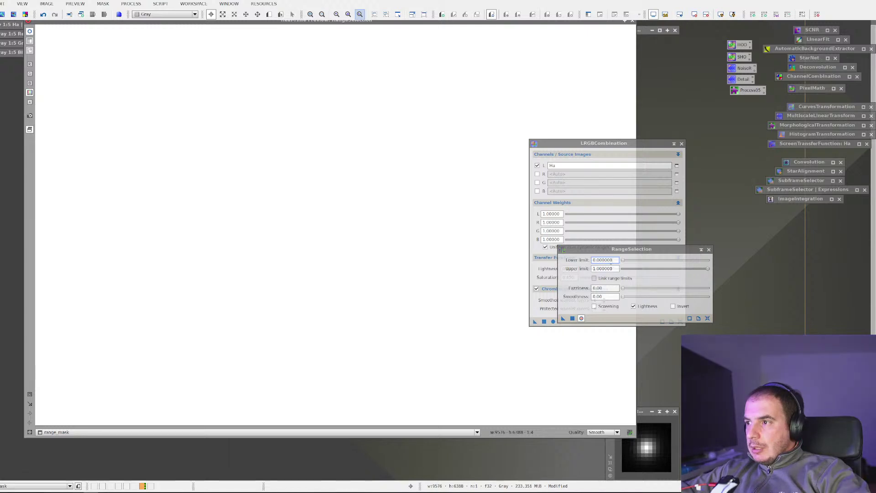
# Step: Generate a softer mask from range_mask with lower limit 0.24, upper limit 1.0 and smoothness 45
pyautogui.moveTo(650, 261)
pyautogui.mouseDown()
pyautogui.moveTo(671, 260)
pyautogui.moveTo(633, 261)
pyautogui.moveTo(644, 261)
pyautogui.mouseUp()
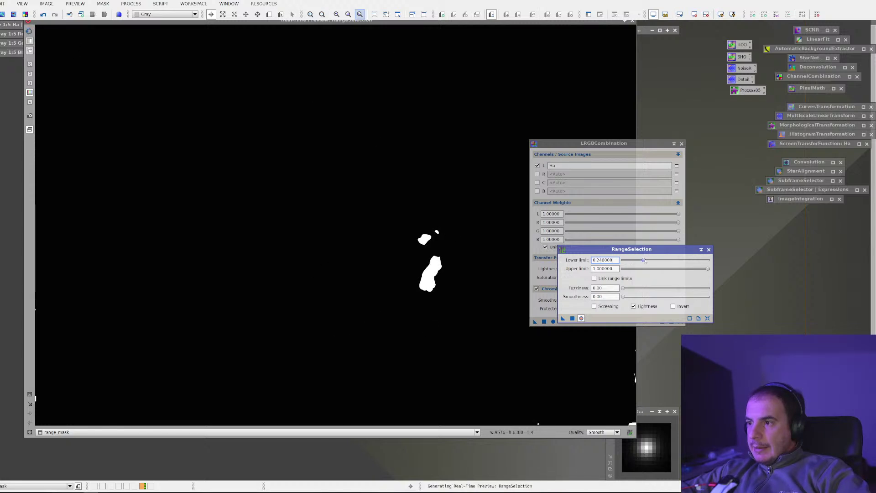
pyautogui.moveTo(622, 288); pyautogui.dragTo(662, 298)
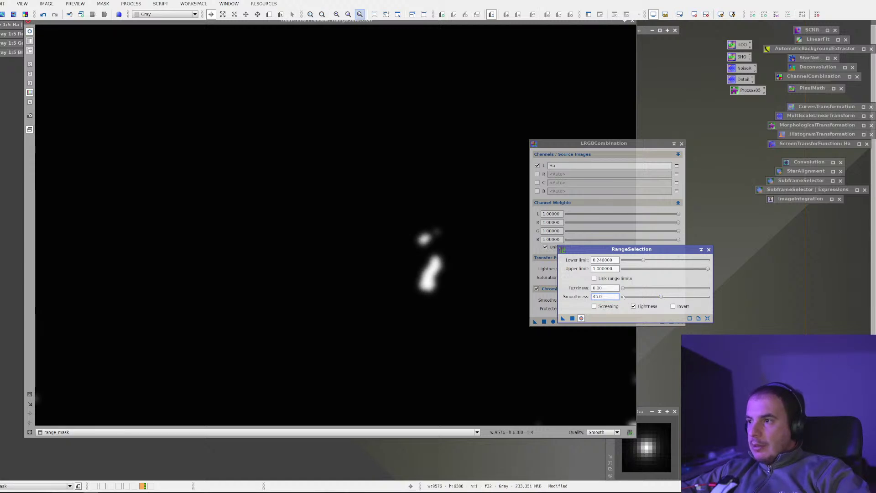
pyautogui.click(706, 269)
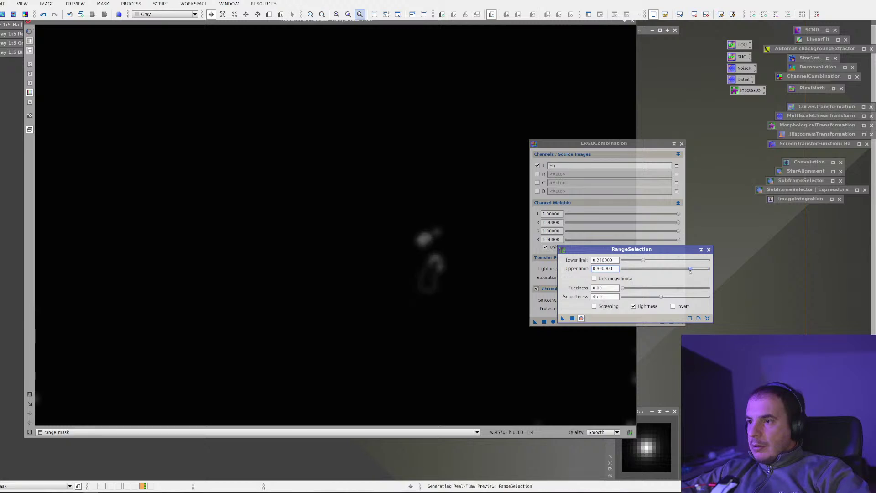
pyautogui.click(572, 318)
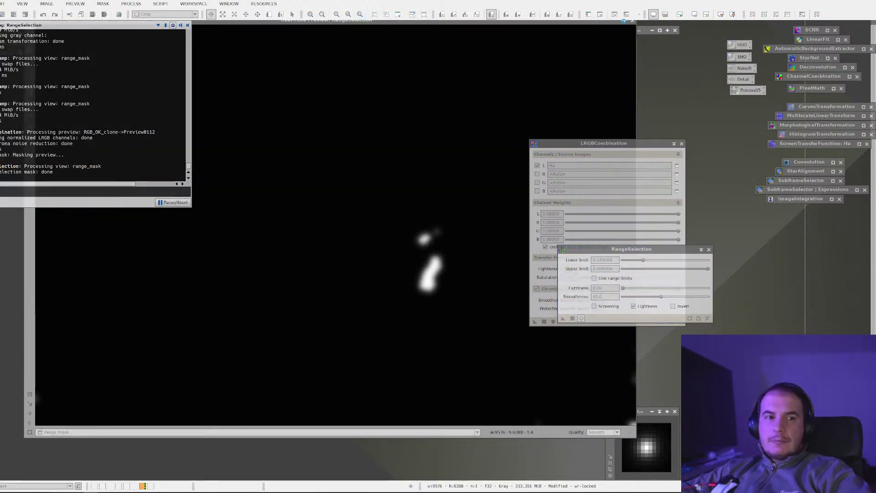
# Step: Close the real-time preview and collapse the RangeSelection, LRGBCombination and both range mask windows to uncover RGB_OK_clone
pyautogui.click(700, 249)
pyautogui.click(681, 143)
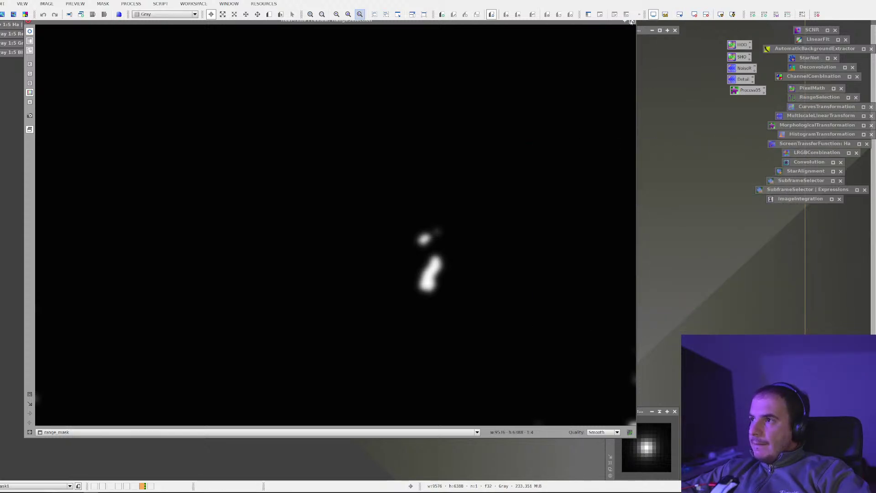
pyautogui.click(632, 20)
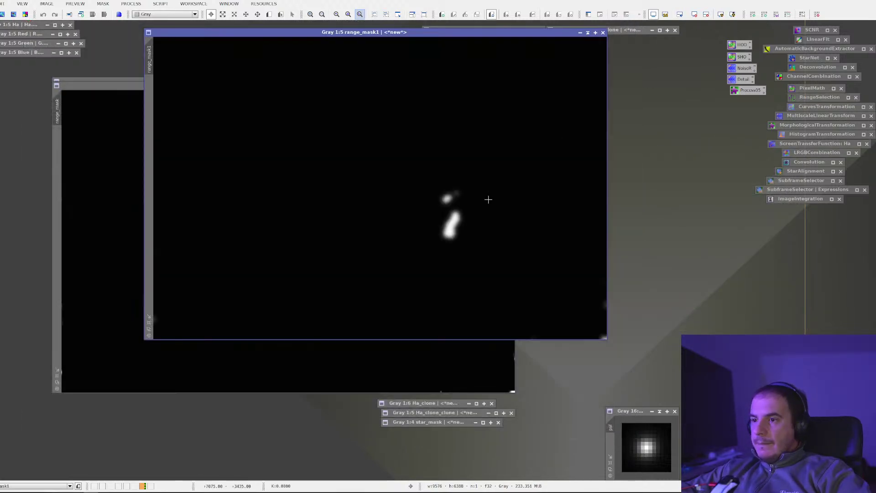
pyautogui.click(587, 33)
pyautogui.click(511, 86)
pyautogui.click(434, 261)
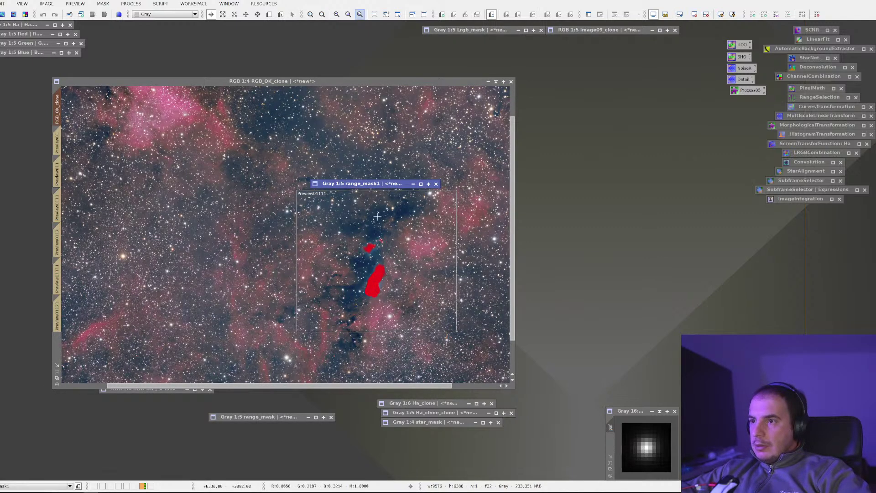
# Step: Replace RGB_OK_clone's mask with range_mask1, check its softened coverage of the blue nebula and hide the overlay
pyautogui.rightClick(245, 197)
pyautogui.moveTo(319, 275)
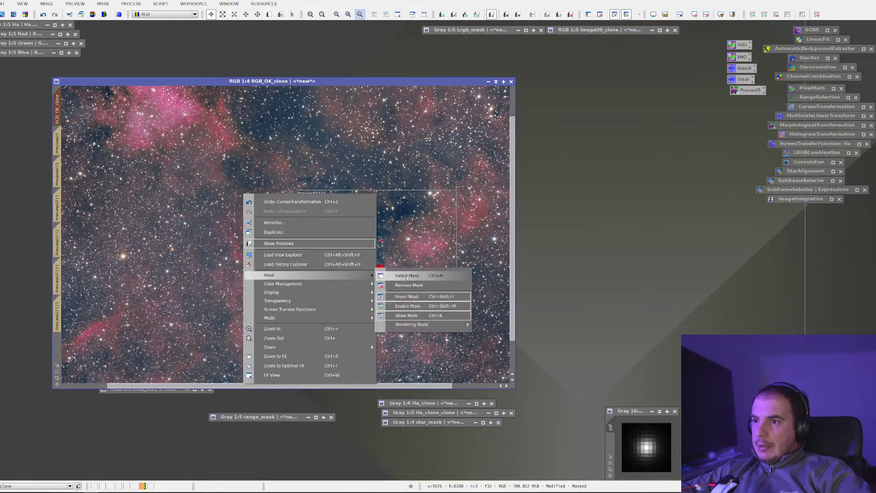
pyautogui.click(406, 276)
pyautogui.click(408, 241)
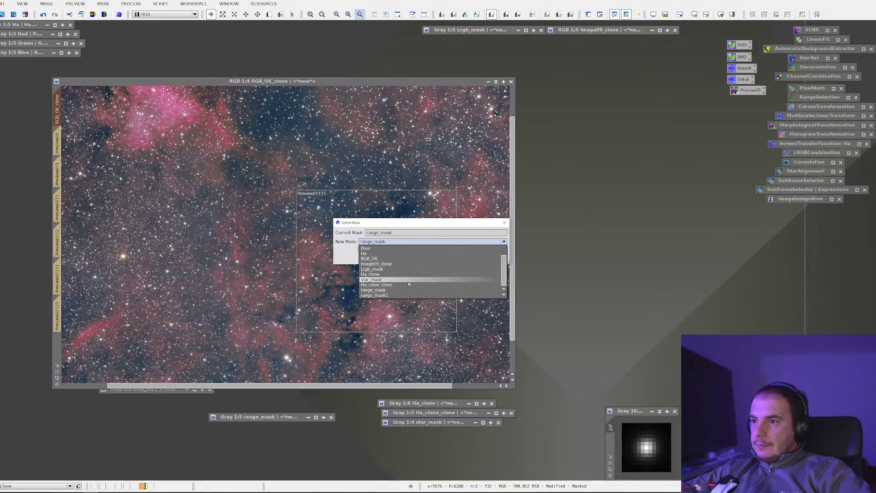
pyautogui.click(408, 295)
pyautogui.click(459, 260)
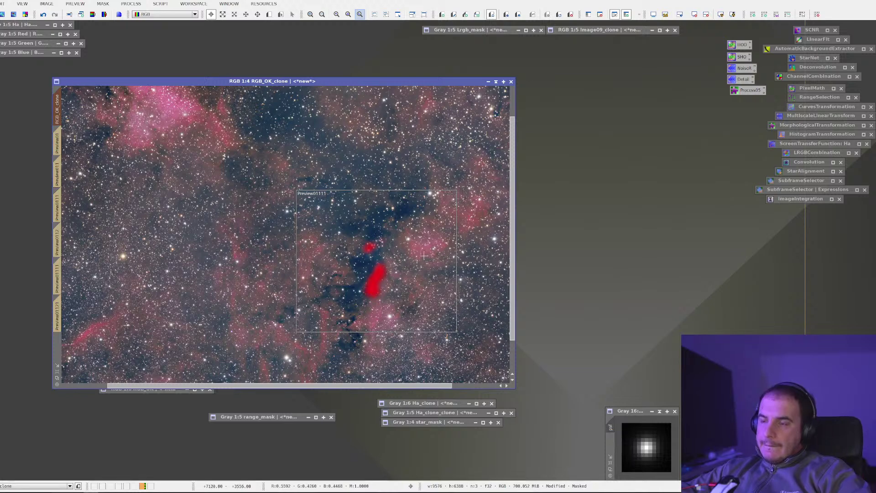
pyautogui.hotkey('ctrl', 'k')
pyautogui.hotkey('ctrl', 'k')
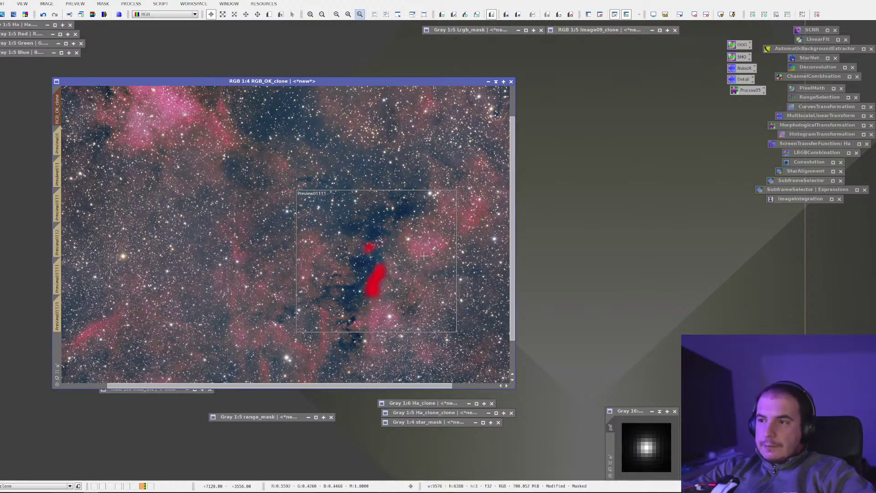
pyautogui.hotkey('ctrl', 'k')
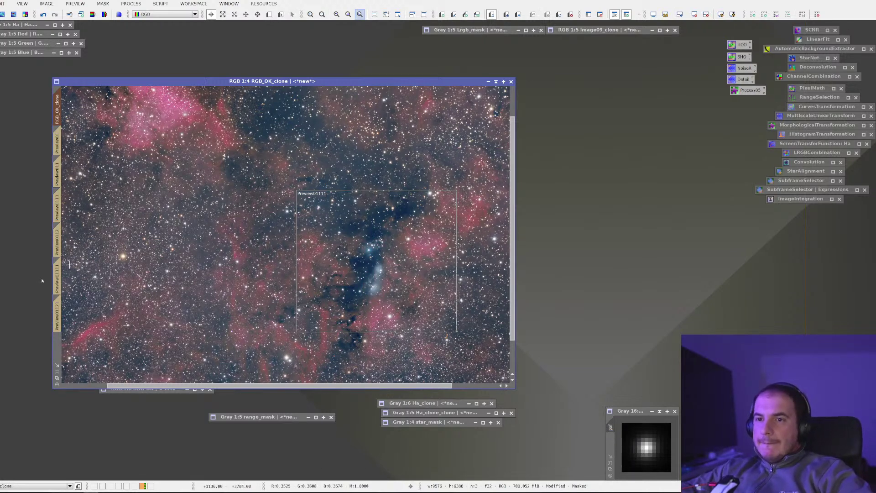
# Step: Apply LRGBCombination with Ha as luminance at weight 1.00000 to Preview01111 of RGB_OK_clone
pyautogui.click(57, 276)
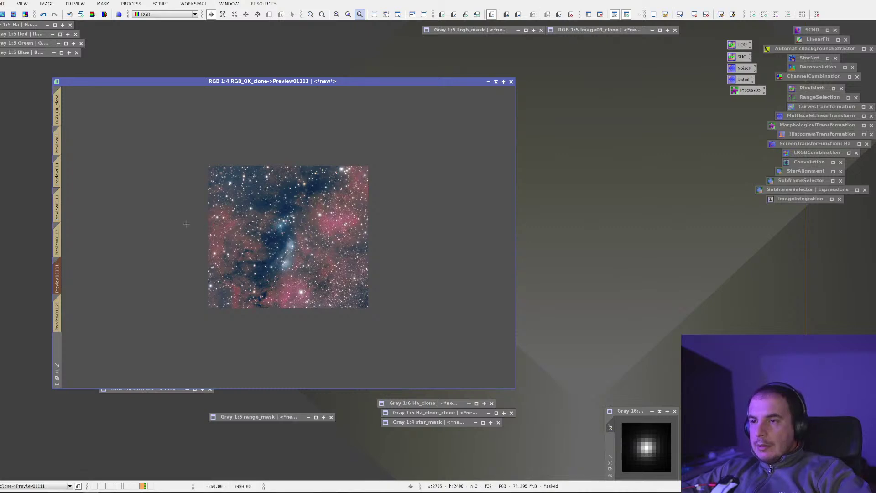
pyautogui.scroll(2, 225, 230)
pyautogui.rightClick(248, 169)
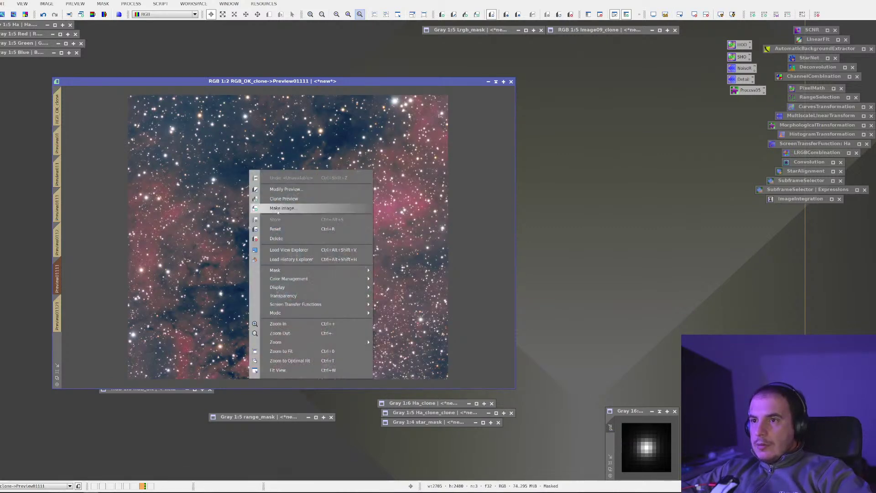
pyautogui.click(562, 334)
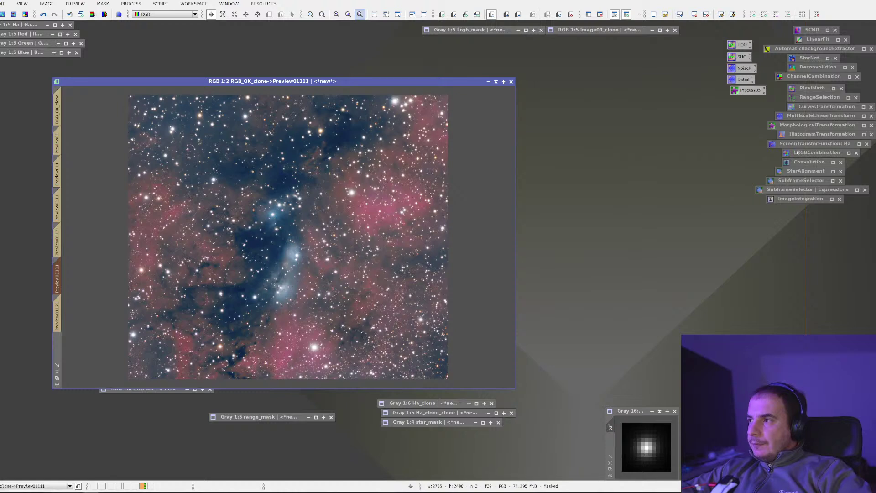
pyautogui.doubleClick(817, 152)
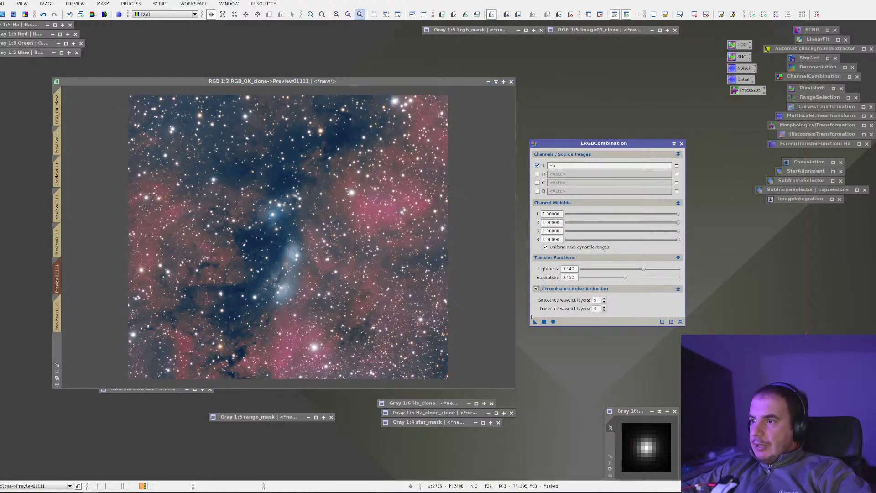
pyautogui.moveTo(535, 322); pyautogui.dragTo(444, 299)
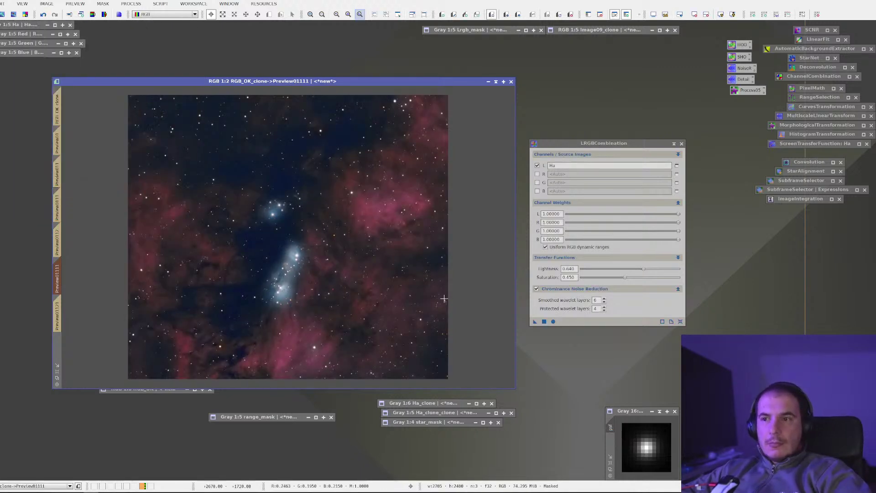
# Step: Reset Preview01111 and reapply LRGBCombination with Ha as luminance and Lightness set to 0.330
pyautogui.hotkey('ctrl', '+')
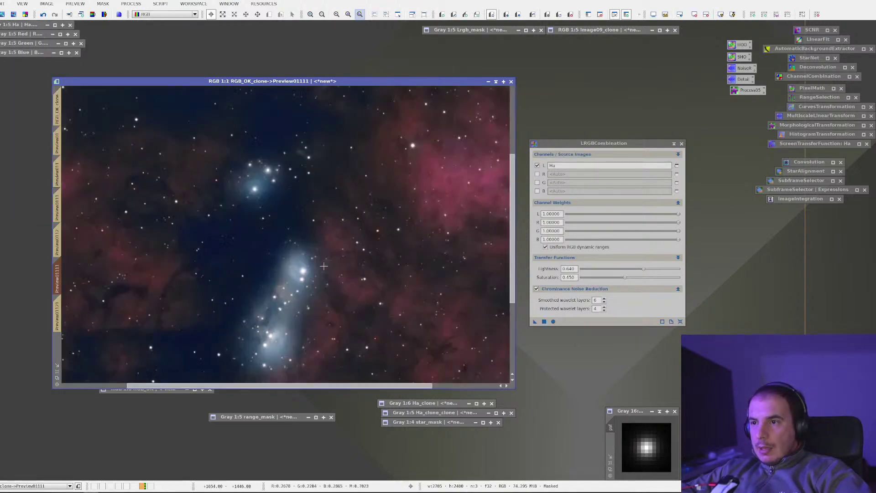
pyautogui.hotkey('ctrl', '-')
pyautogui.hotkey('ctrl', '-')
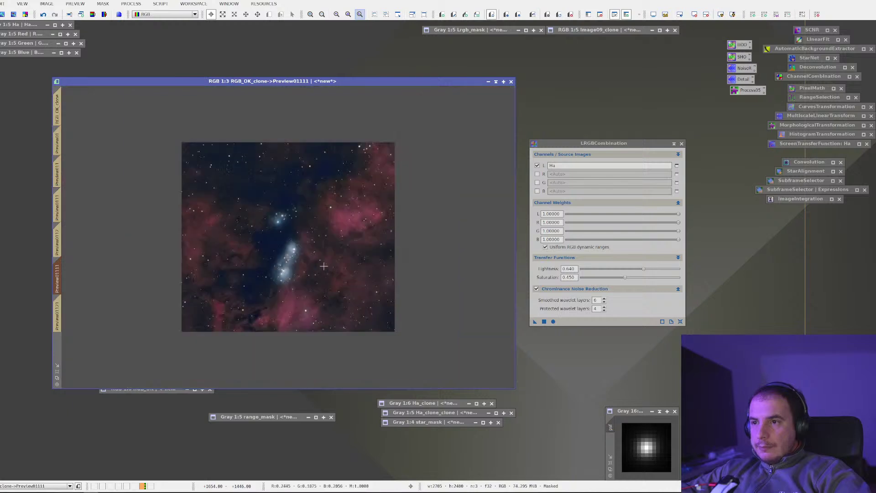
pyautogui.hotkey('ctrl', '+')
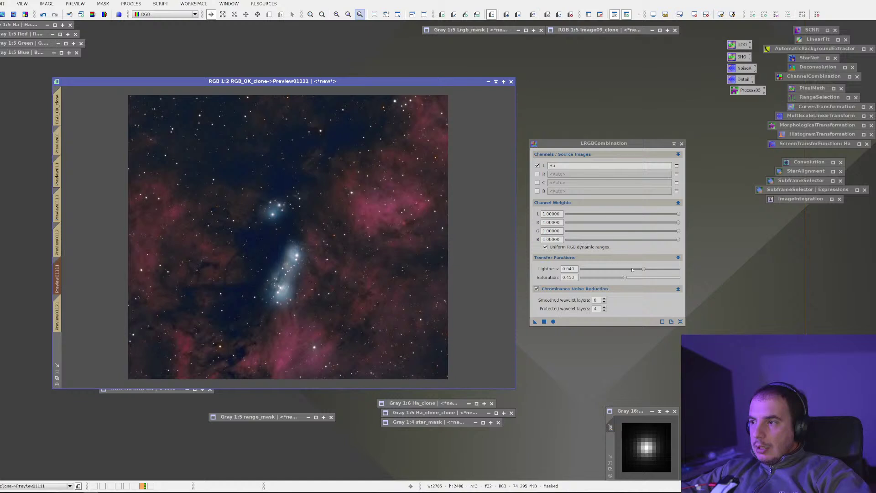
pyautogui.click(643, 269)
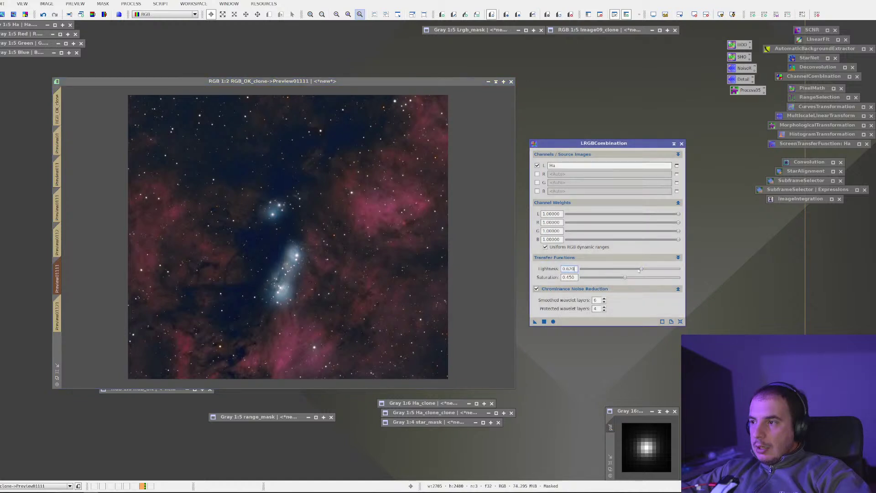
pyautogui.moveTo(614, 269); pyautogui.dragTo(614, 270)
pyautogui.rightClick(322, 236)
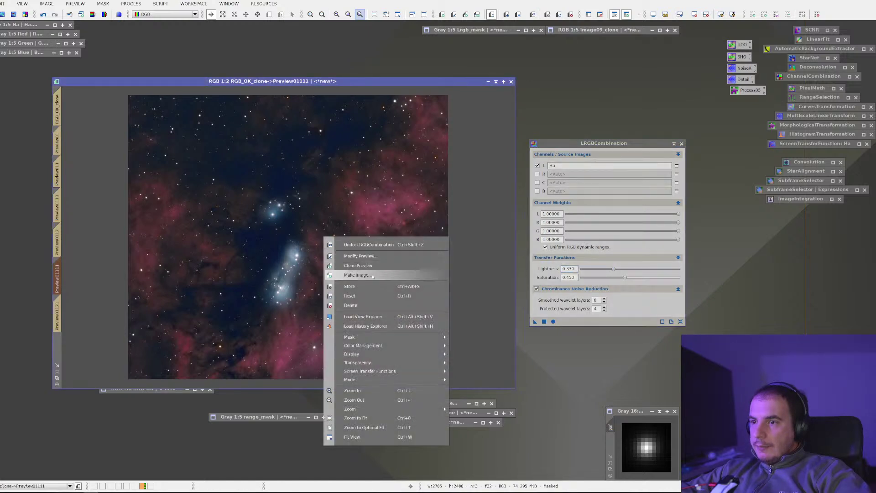
pyautogui.click(346, 292)
pyautogui.moveTo(535, 322); pyautogui.dragTo(351, 296)
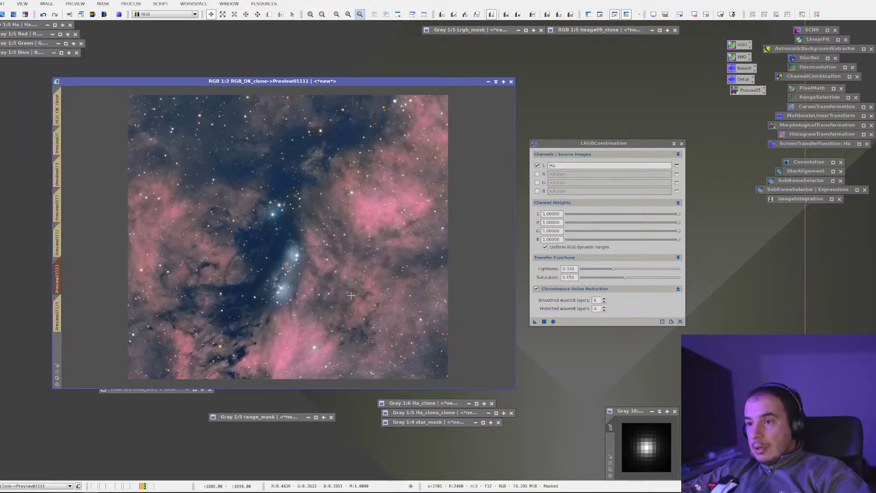
# Step: Compare the Preview01111 result with Preview01121, toggling the combination off and on to examine the protected nebula area
pyautogui.click(58, 304)
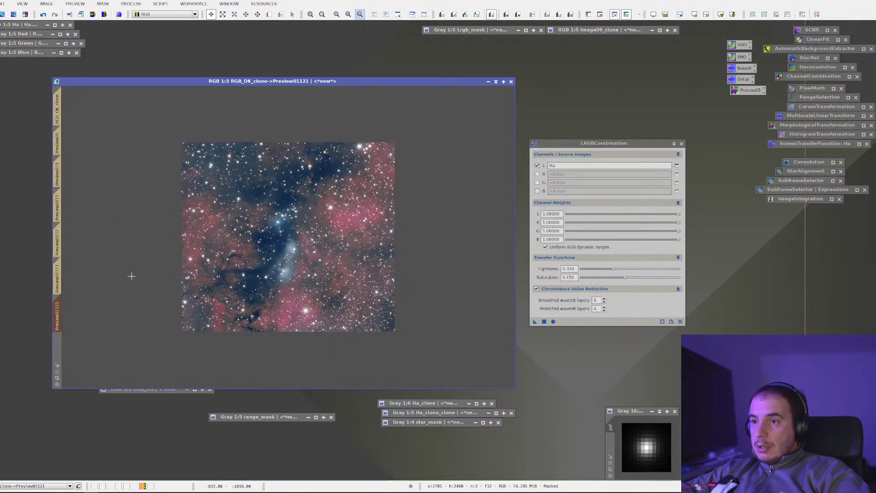
pyautogui.hotkey('ctrl', 'shift', 'z')
pyautogui.hotkey('ctrl', 'shift', 'z')
pyautogui.hotkey('ctrl', 'shift', 'z')
pyautogui.hotkey('ctrl', 'shift', 'z')
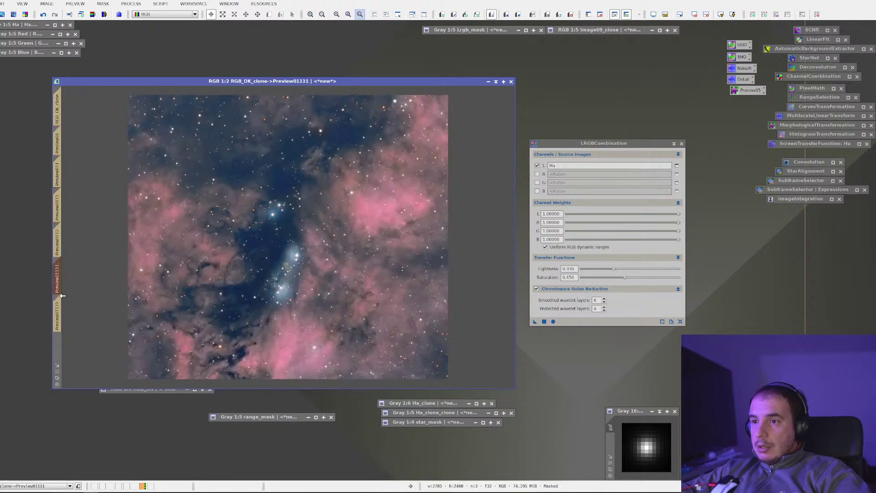
pyautogui.click(59, 279)
pyautogui.click(59, 309)
pyautogui.click(62, 273)
pyautogui.click(64, 311)
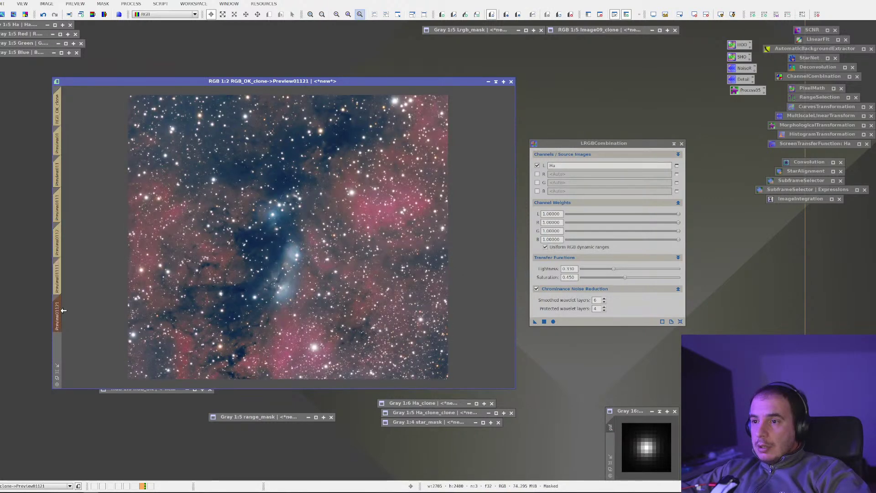
pyautogui.click(61, 280)
pyautogui.hotkey('ctrl', 'shift', 'z')
pyautogui.hotkey('ctrl', 'shift', 'z')
pyautogui.hotkey('ctrl', 'shift', 'z')
pyautogui.hotkey('ctrl', 'shift', 'z')
pyautogui.click(64, 319)
pyautogui.hotkey('ctrl', 'shift', 'z')
pyautogui.hotkey('ctrl', 'shift', 'z')
pyautogui.hotkey('ctrl', 'shift', 'z')
pyautogui.click(63, 273)
pyautogui.click(63, 310)
pyautogui.hotkey('ctrl', 'shift', 'z')
pyautogui.hotkey('ctrl', 'shift', 'z')
pyautogui.hotkey('ctrl', 'shift', 'z')
pyautogui.hotkey('ctrl', 'shift', 'z')
pyautogui.hotkey('ctrl', 'shift', 'z')
pyautogui.hotkey('ctrl', 'shift', 'z')
pyautogui.click(61, 264)
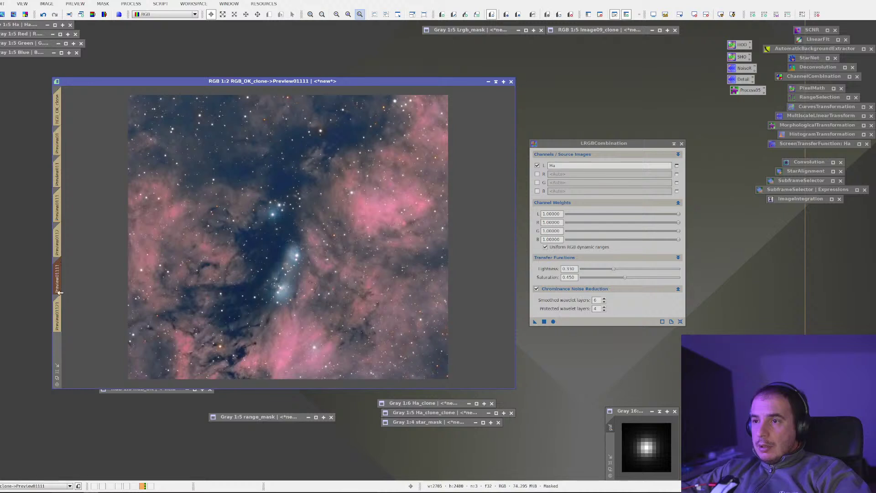
pyautogui.click(59, 307)
pyautogui.hotkey('ctrl', 'shift', 'z')
pyautogui.hotkey('ctrl', 'shift', 'z')
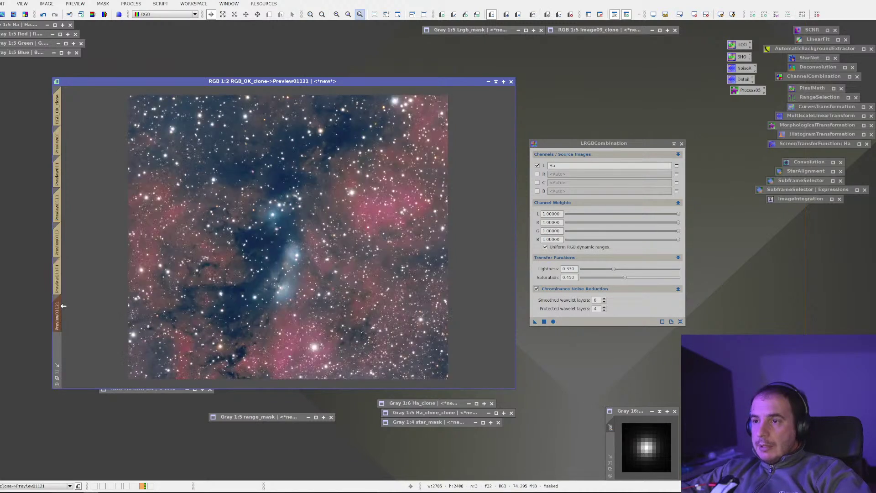
# Step: Show the mask overlay on Preview01121 to display the protected nebula areas
pyautogui.hotkey('ctrl', 'k')
pyautogui.hotkey('ctrl', 'k')
pyautogui.hotkey('ctrl', 'k')
pyautogui.hotkey('ctrl', 'k')
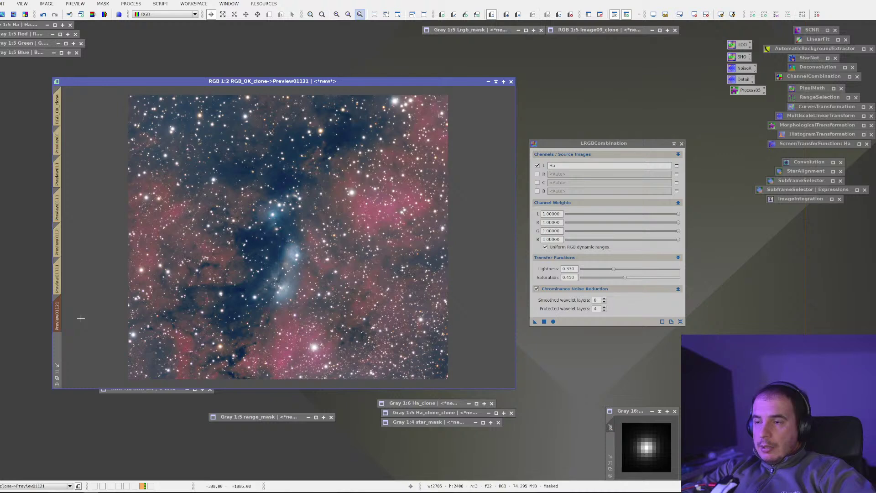
pyautogui.hotkey('ctrl', 'k')
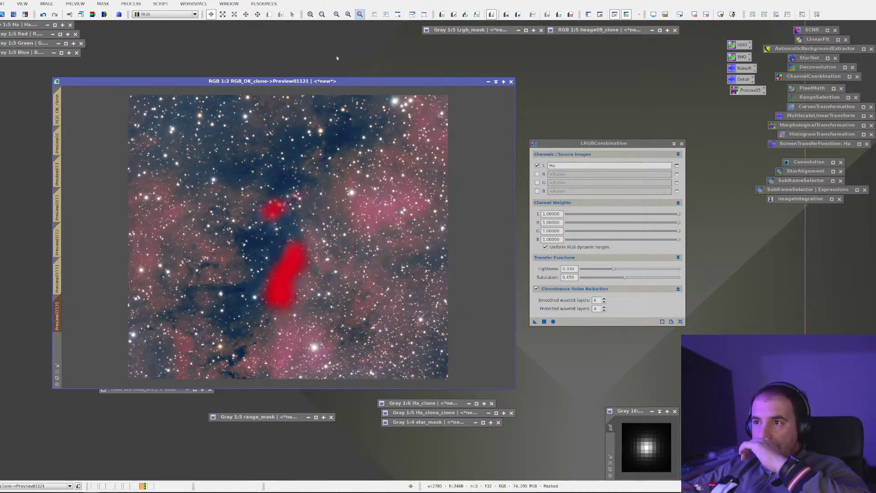
# Step: Restore range_mask and arrange it side by side with the RGB_OK_clone window
pyautogui.moveTo(296, 80); pyautogui.dragTo(184, 61)
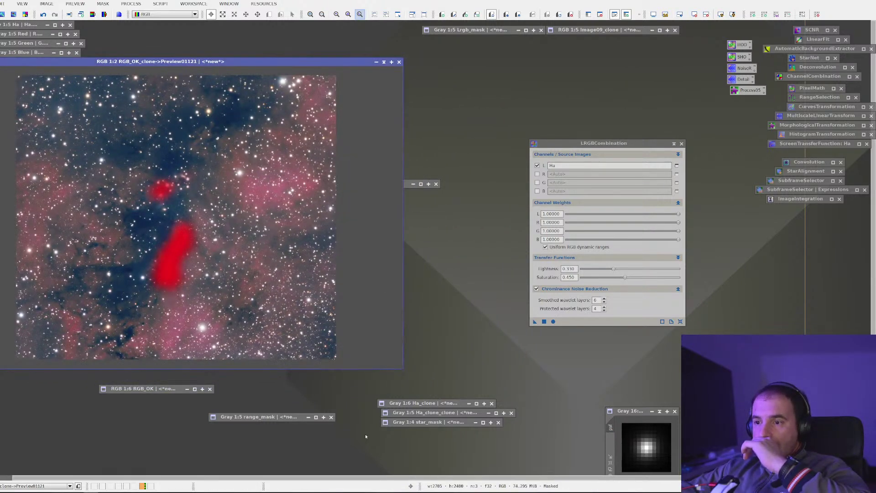
pyautogui.doubleClick(282, 417)
pyautogui.click(497, 87)
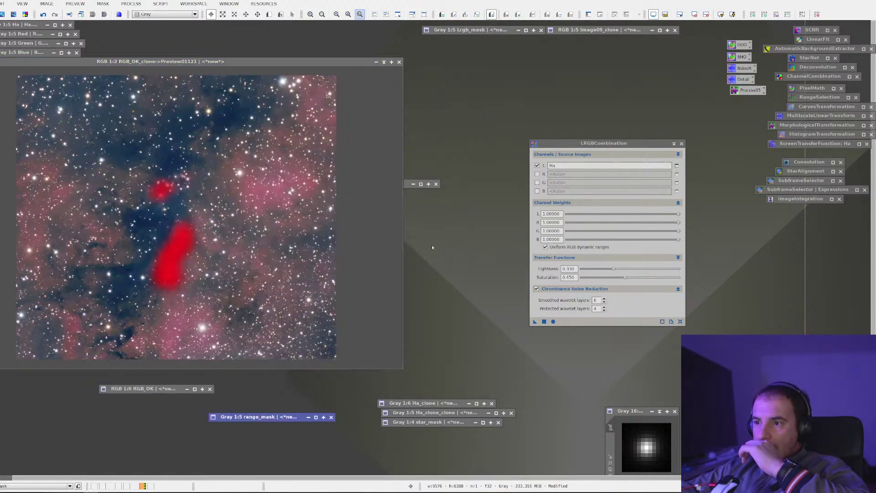
pyautogui.doubleClick(252, 417)
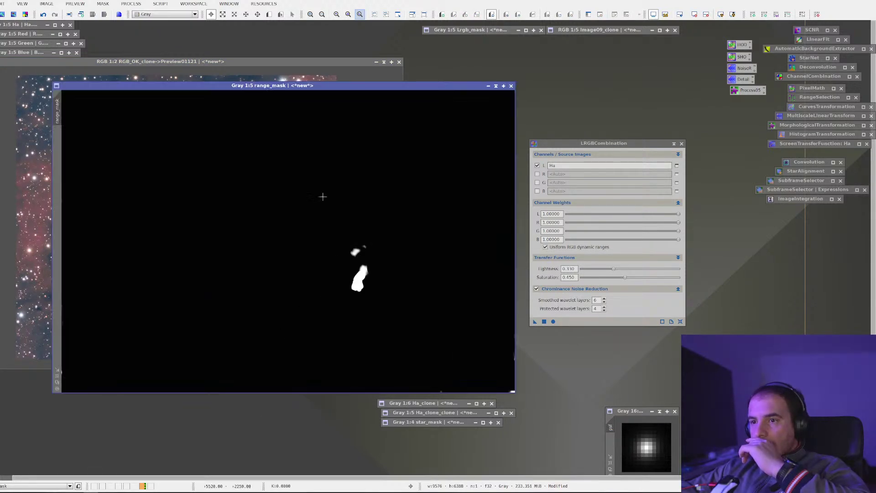
pyautogui.moveTo(255, 83); pyautogui.dragTo(487, 77)
# Step: Replace RGB_OK_clone's current mask with range_mask
pyautogui.rightClick(166, 197)
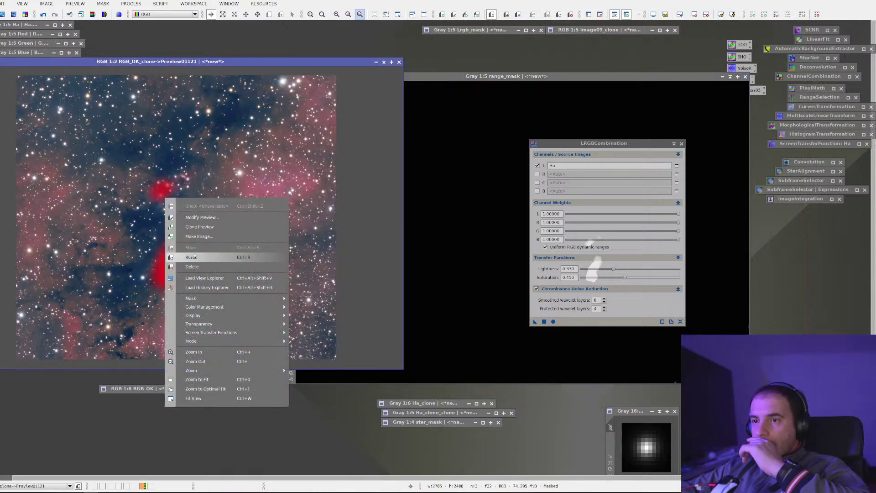
pyautogui.moveTo(280, 299)
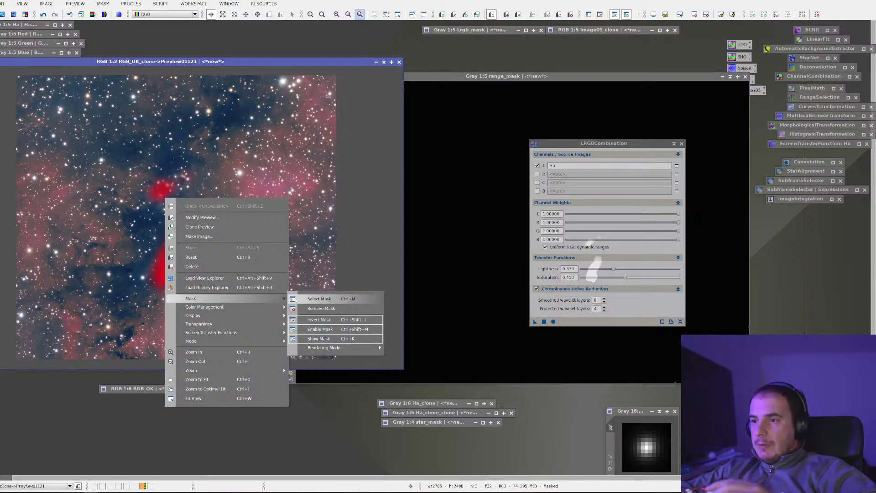
pyautogui.click(301, 300)
pyautogui.click(386, 242)
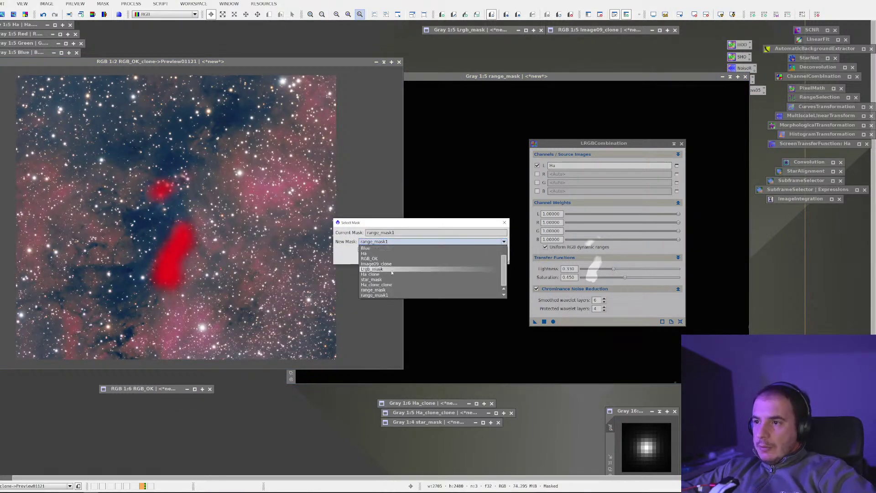
pyautogui.click(385, 291)
pyautogui.click(460, 261)
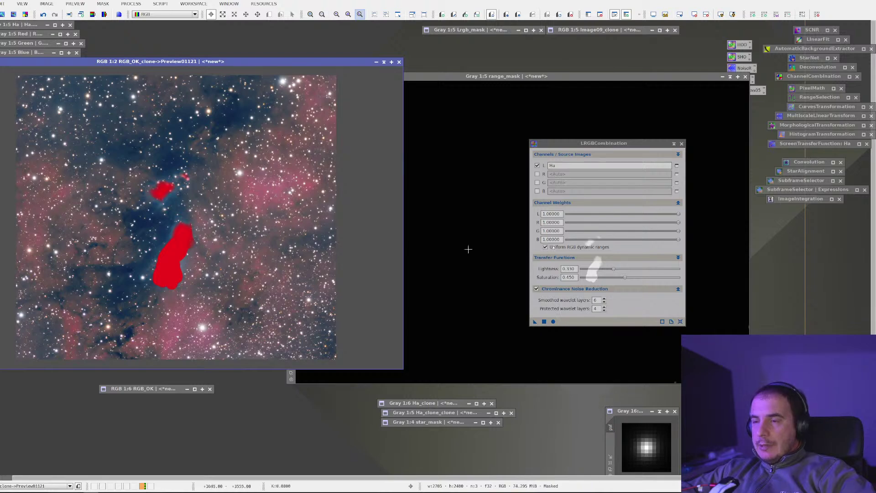
# Step: Collapse LRGBCombination and start CloneStamp with range_mask as its target
pyautogui.click(674, 143)
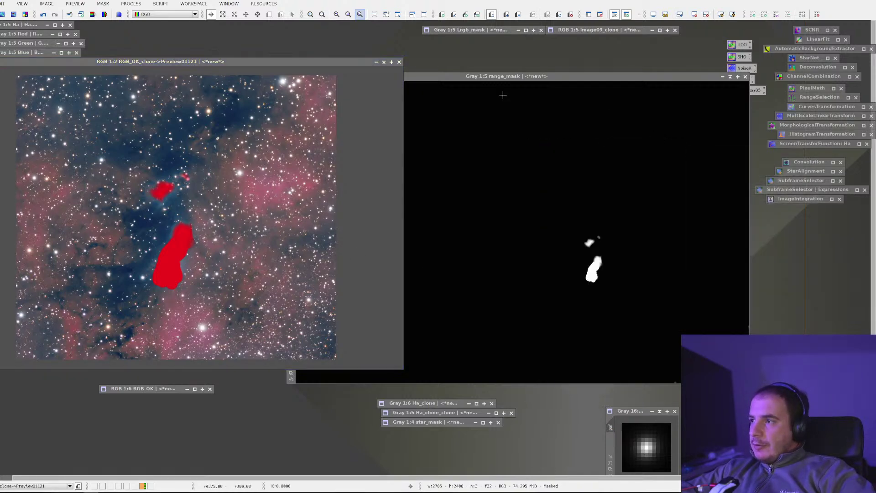
pyautogui.click(102, 4)
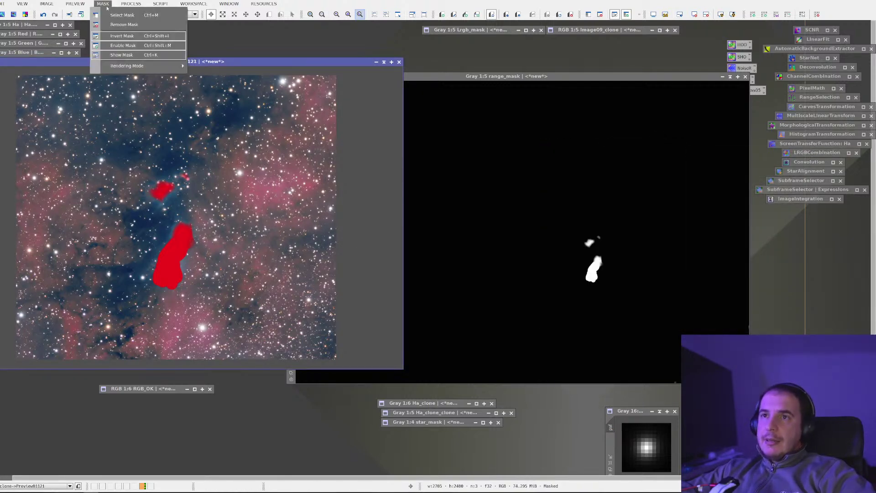
pyautogui.click(131, 4)
pyautogui.moveTo(151, 14)
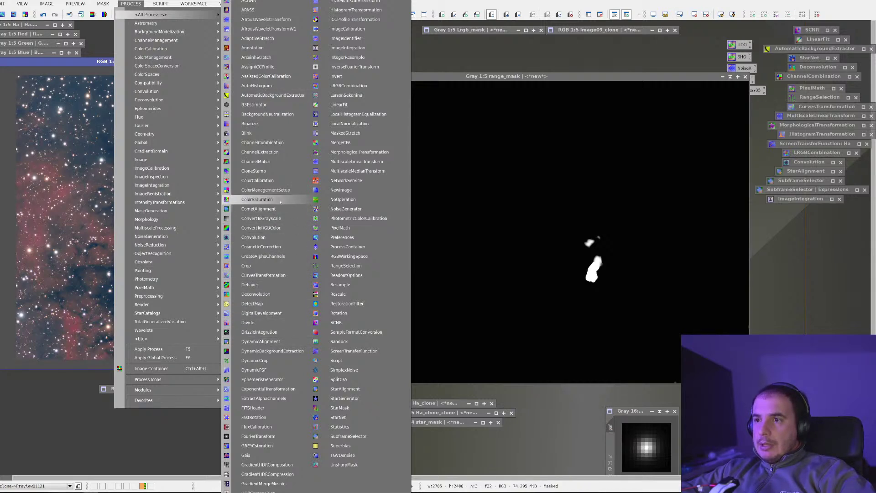
pyautogui.click(280, 171)
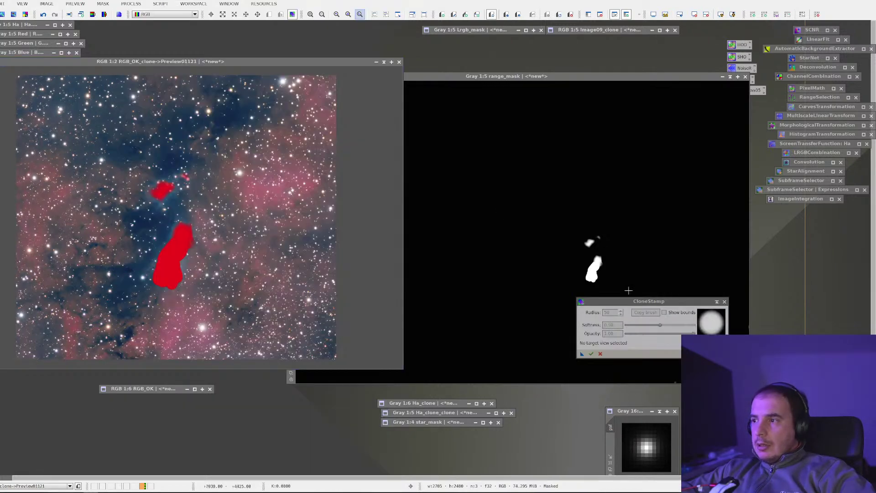
pyautogui.click(608, 267)
# Step: Clone white over the small upper patch of range_mask at radius 50 to enlarge and fill it
pyautogui.scroll(1, 591, 269)
pyautogui.scroll(1, 593, 256)
pyautogui.scroll(1, 525, 182)
pyautogui.keyDown('ctrl'); pyautogui.click(515, 139); pyautogui.keyUp('ctrl')
pyautogui.moveTo(505, 142); pyautogui.dragTo(503, 143)
pyautogui.keyDown('ctrl'); pyautogui.click(513, 142); pyautogui.keyUp('ctrl')
pyautogui.click(506, 145)
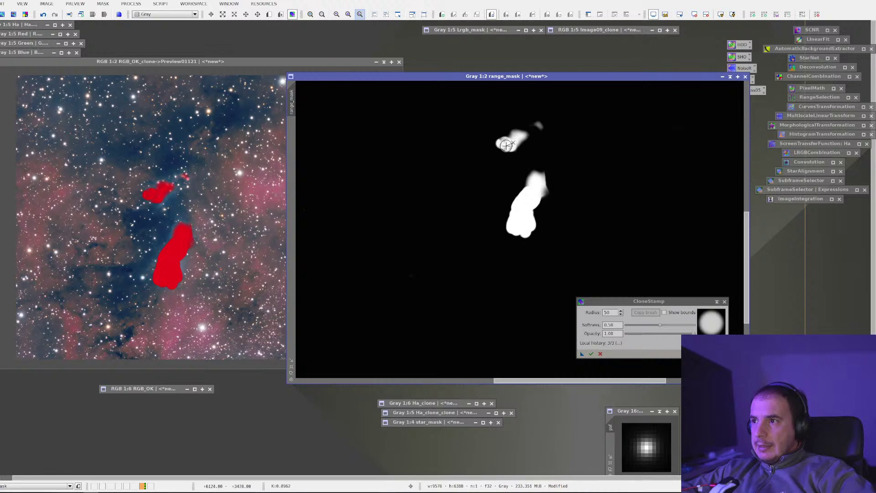
pyautogui.keyDown('ctrl'); pyautogui.click(520, 137); pyautogui.keyUp('ctrl')
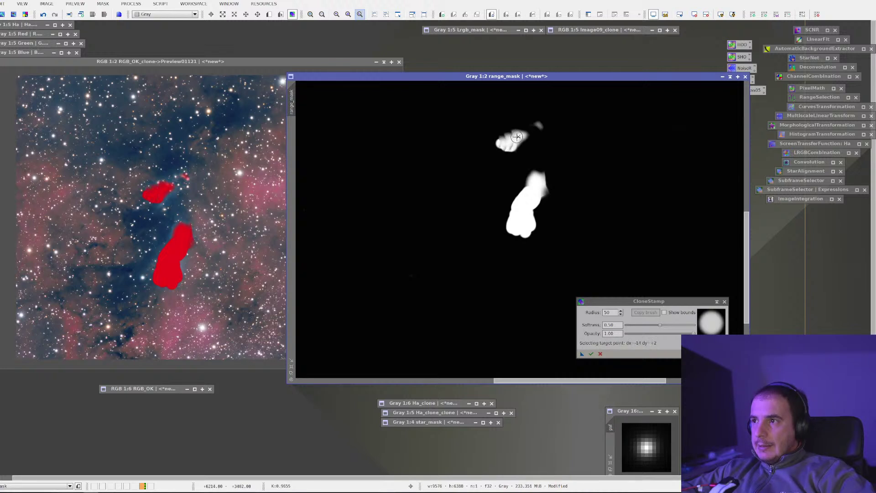
pyautogui.moveTo(510, 146)
pyautogui.mouseDown()
pyautogui.moveTo(514, 187)
pyautogui.moveTo(514, 137)
pyautogui.mouseUp()
# Step: Clone white upward from the large lower patch of range_mask to bridge it to the small upper patch
pyautogui.keyDown('ctrl'); pyautogui.click(521, 218); pyautogui.keyUp('ctrl')
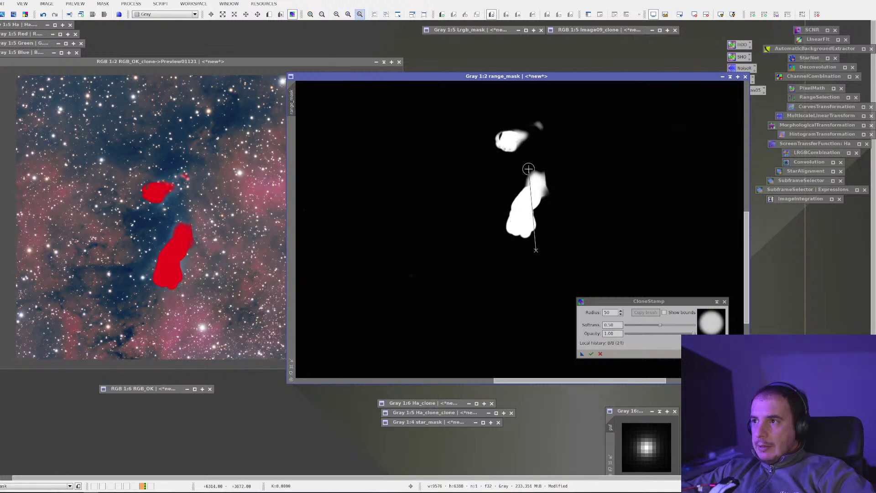
pyautogui.moveTo(501, 137)
pyautogui.mouseDown()
pyautogui.moveTo(517, 153)
pyautogui.moveTo(513, 169)
pyautogui.mouseUp()
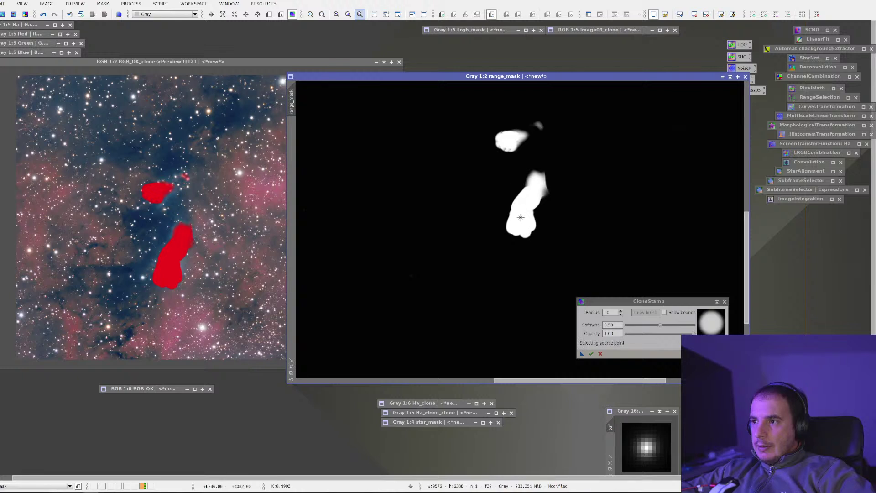
pyautogui.click(519, 147)
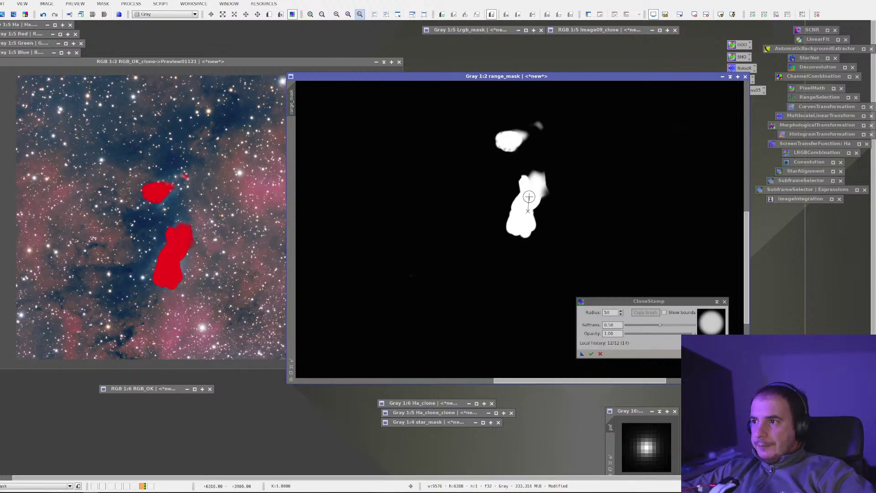
pyautogui.moveTo(530, 194); pyautogui.dragTo(530, 161)
pyautogui.press('ctrl')
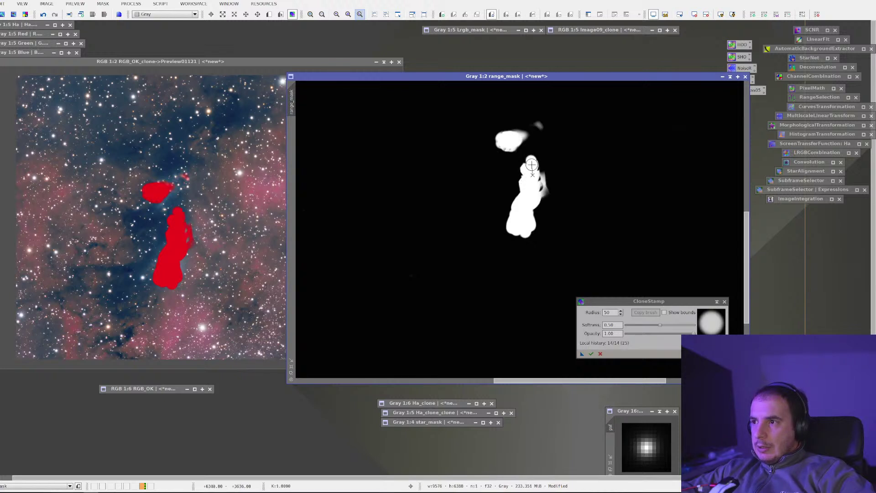
pyautogui.hotkey('ctrl', 'z')
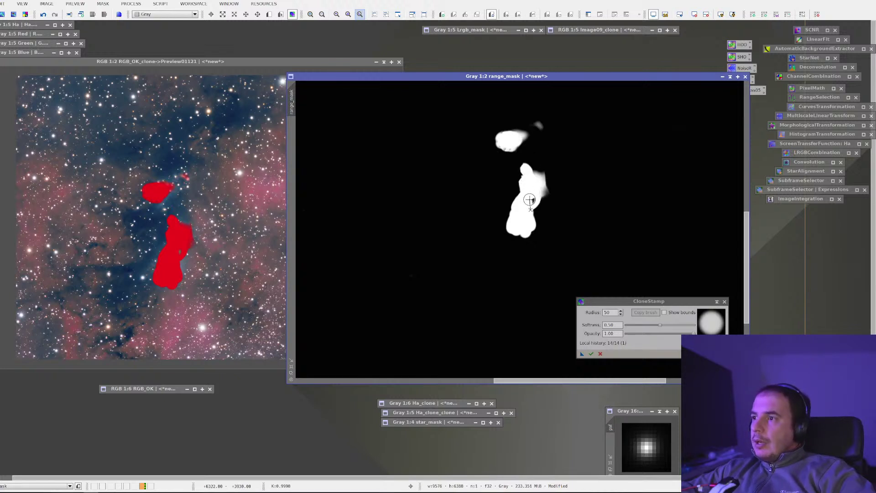
pyautogui.moveTo(524, 201)
pyautogui.mouseDown()
pyautogui.moveTo(536, 168)
pyautogui.moveTo(528, 181)
pyautogui.moveTo(522, 154)
pyautogui.moveTo(540, 175)
pyautogui.moveTo(518, 149)
pyautogui.moveTo(528, 139)
pyautogui.moveTo(522, 155)
pyautogui.moveTo(526, 139)
pyautogui.moveTo(533, 175)
pyautogui.moveTo(527, 148)
pyautogui.mouseUp()
# Step: Widen both sides of the large lower patch in range_mask with cloned white strokes
pyautogui.keyDown('ctrl'); pyautogui.click(534, 184); pyautogui.keyUp('ctrl')
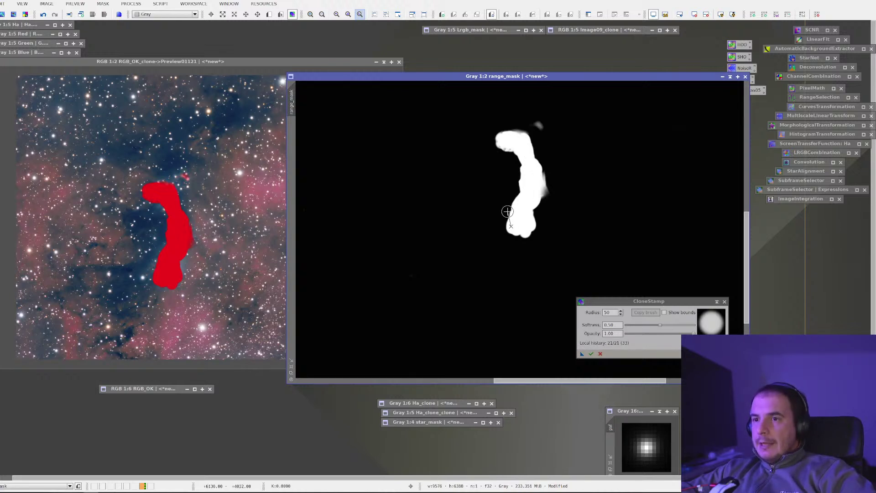
pyautogui.keyDown('ctrl'); pyautogui.click(528, 194); pyautogui.keyUp('ctrl')
pyautogui.moveTo(530, 192)
pyautogui.mouseDown()
pyautogui.moveTo(539, 199)
pyautogui.moveTo(532, 211)
pyautogui.moveTo(542, 196)
pyautogui.moveTo(533, 219)
pyautogui.moveTo(504, 227)
pyautogui.moveTo(507, 205)
pyautogui.mouseUp()
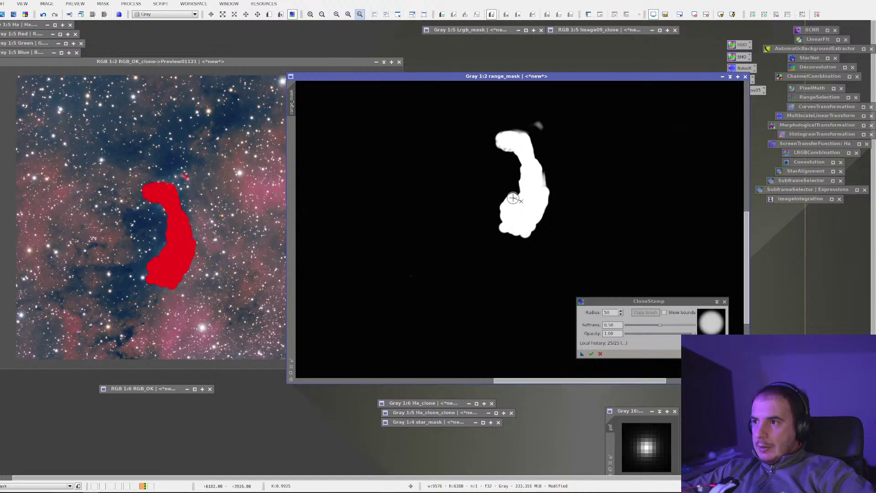
# Step: Clone white in range_mask to fill the upper inner notch and extend the upper lobe over the small faint patch beside it
pyautogui.press('ctrl')
pyautogui.keyDown('ctrl'); pyautogui.click(525, 162); pyautogui.keyUp('ctrl')
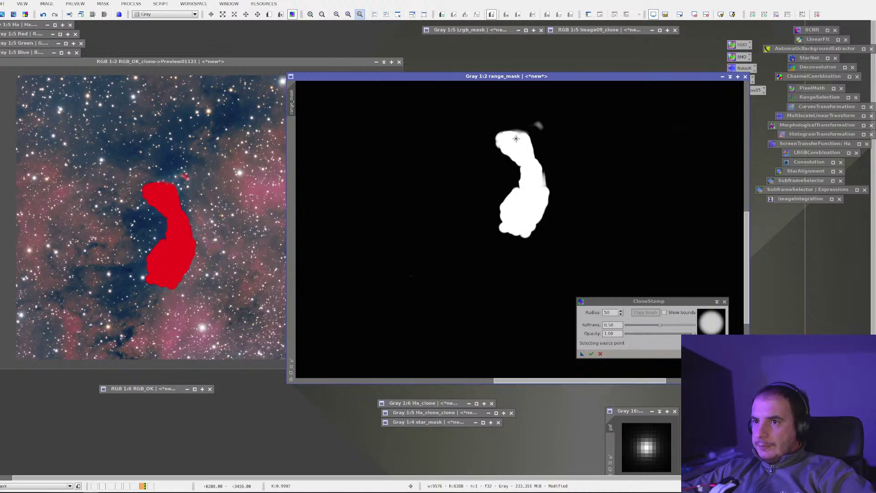
pyautogui.moveTo(516, 139); pyautogui.dragTo(535, 127)
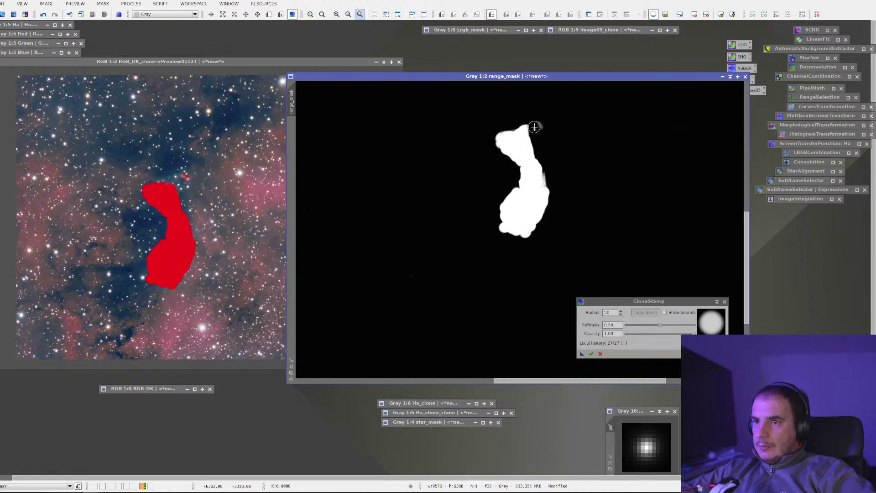
pyautogui.keyDown('ctrl'); pyautogui.click(513, 139); pyautogui.keyUp('ctrl')
pyautogui.click(526, 135)
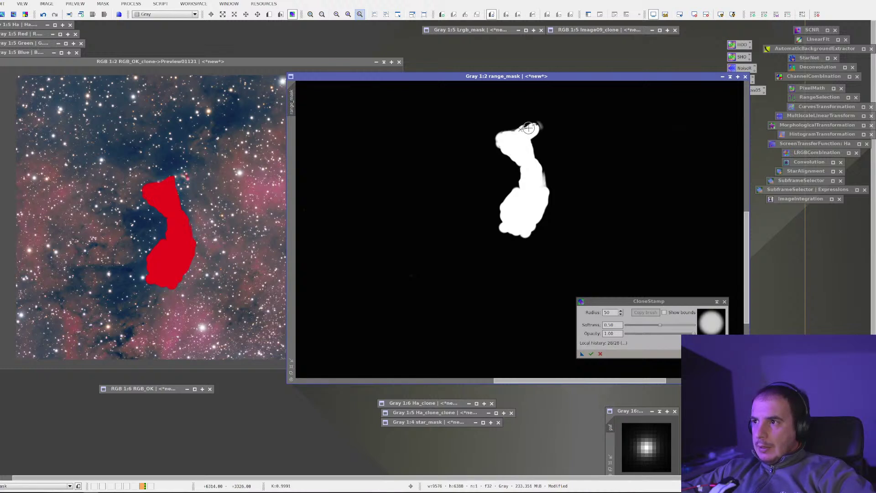
pyautogui.click(526, 127)
pyautogui.press('ctrl')
pyautogui.click(528, 130)
pyautogui.click(538, 130)
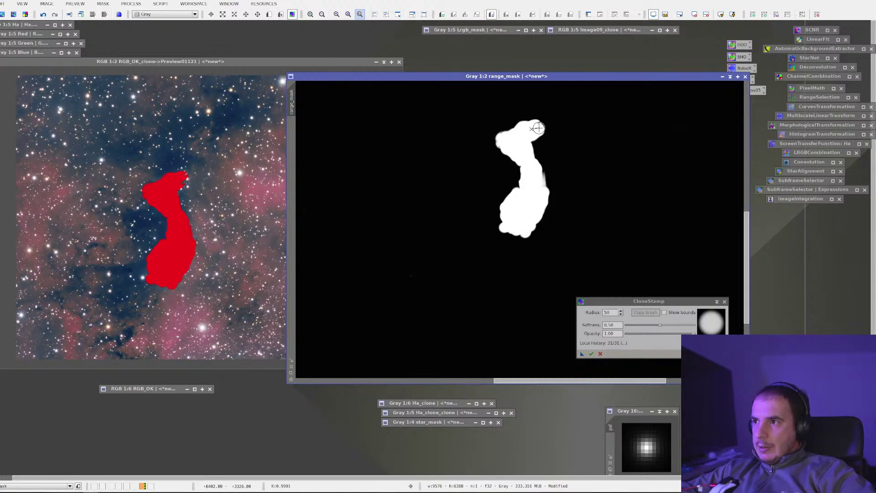
pyautogui.keyDown('ctrl'); pyautogui.click(519, 143); pyautogui.keyUp('ctrl')
pyautogui.click(537, 128)
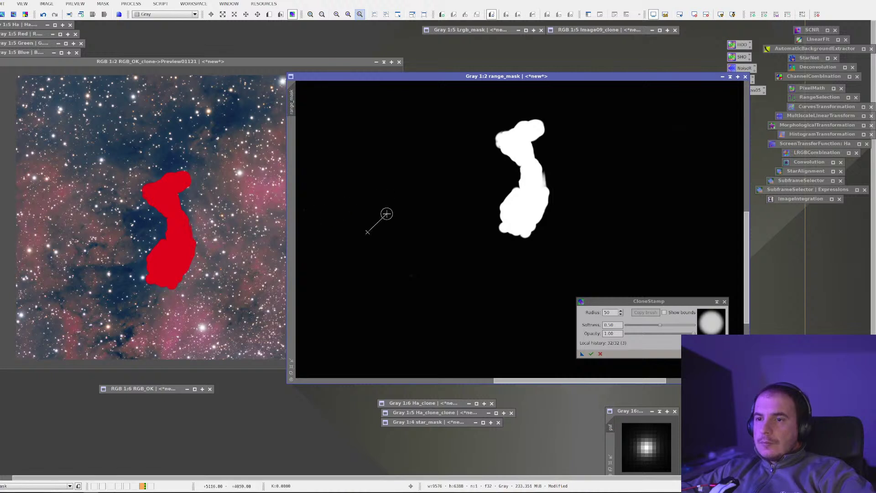
# Step: Widen the concave side of the neck in range_mask with cloned white, and undo the last stroke over the lower lobe
pyautogui.press('ctrl')
pyautogui.moveTo(528, 193); pyautogui.dragTo(506, 153)
pyautogui.moveTo(520, 191)
pyautogui.mouseDown()
pyautogui.moveTo(523, 167)
pyautogui.moveTo(507, 156)
pyautogui.moveTo(505, 137)
pyautogui.moveTo(523, 130)
pyautogui.mouseUp()
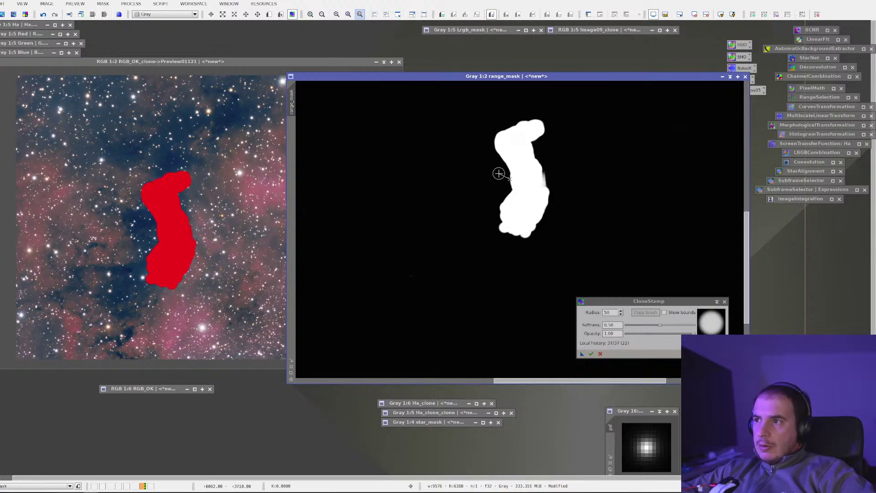
pyautogui.moveTo(518, 205); pyautogui.dragTo(514, 222)
pyautogui.hotkey('ctrl', 'z')
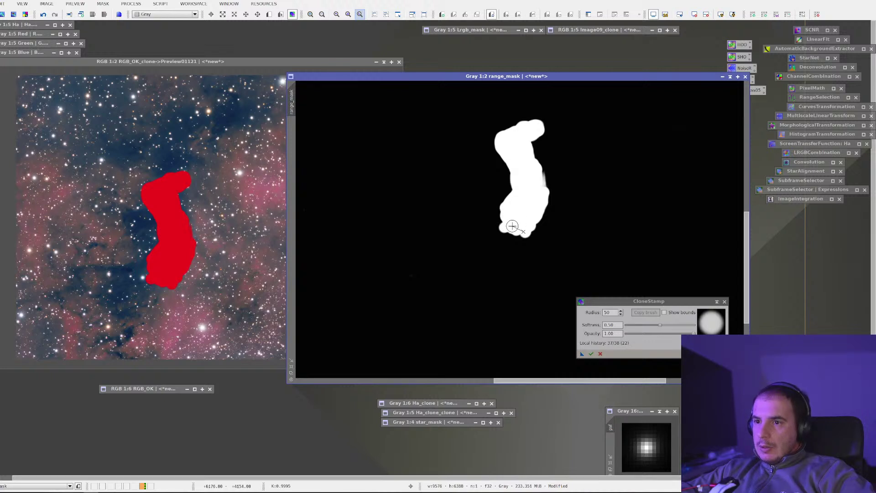
# Step: Fill out the convex side of the lower lobe in range_mask with cloned white, then apply and close CloneStamp
pyautogui.moveTo(517, 219)
pyautogui.mouseDown()
pyautogui.moveTo(539, 199)
pyautogui.moveTo(537, 222)
pyautogui.moveTo(545, 211)
pyautogui.moveTo(542, 192)
pyautogui.moveTo(547, 199)
pyautogui.moveTo(540, 172)
pyautogui.moveTo(532, 196)
pyautogui.mouseUp()
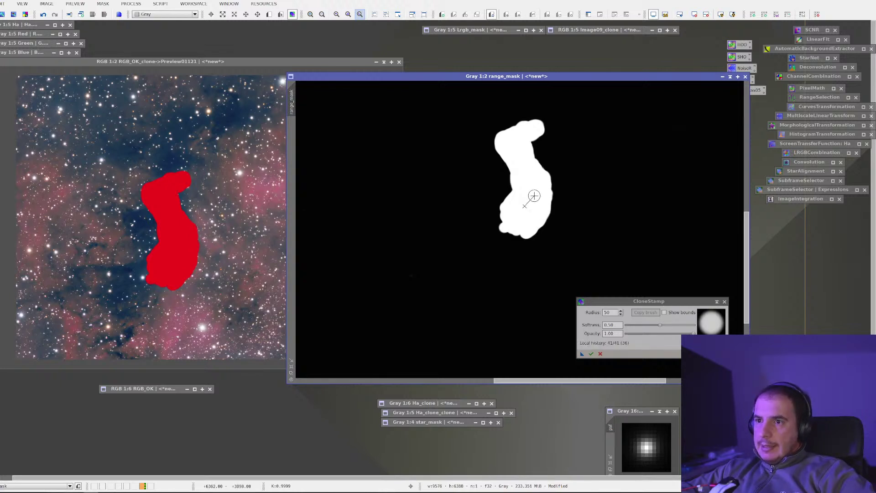
pyautogui.click(591, 353)
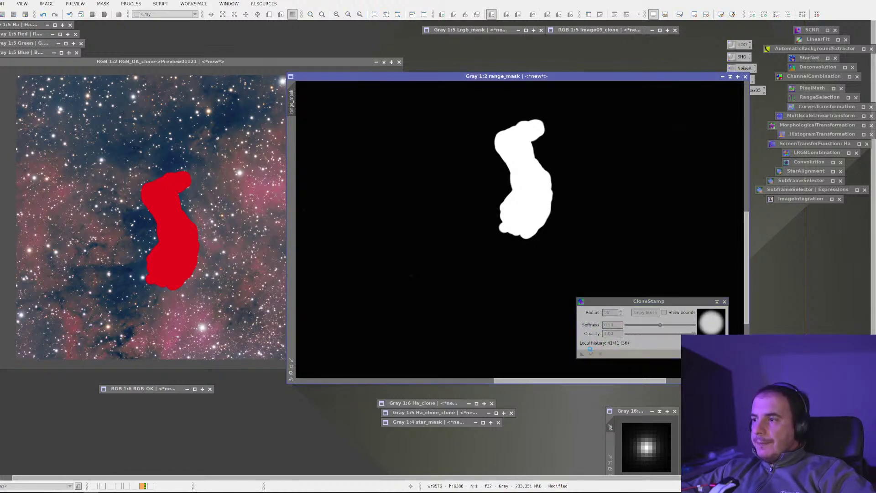
pyautogui.click(724, 302)
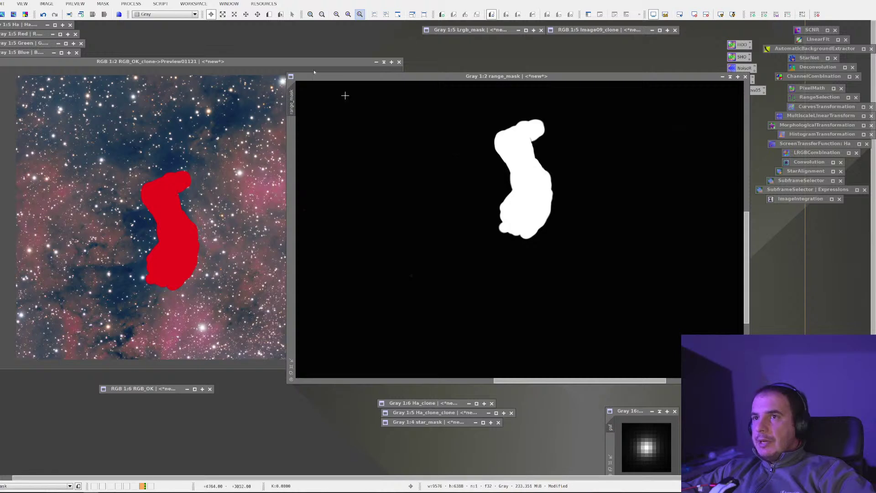
# Step: Open RangeSelection with a real-time preview of range_mask and raise Smoothness to 72.0
pyautogui.click(160, 4)
pyautogui.moveTo(131, 4)
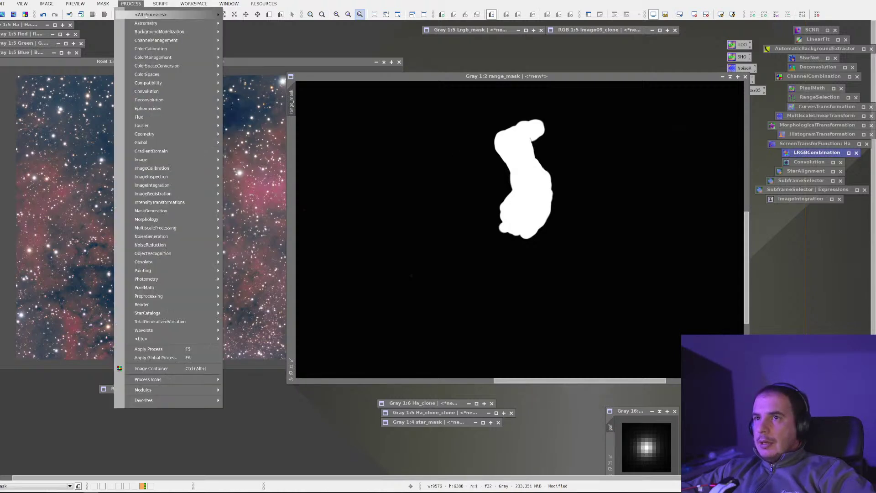
pyautogui.moveTo(151, 14)
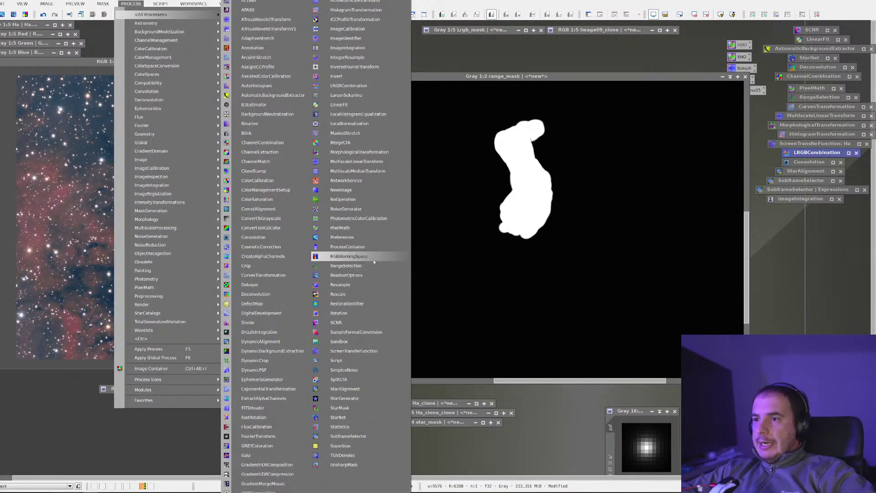
pyautogui.click(347, 265)
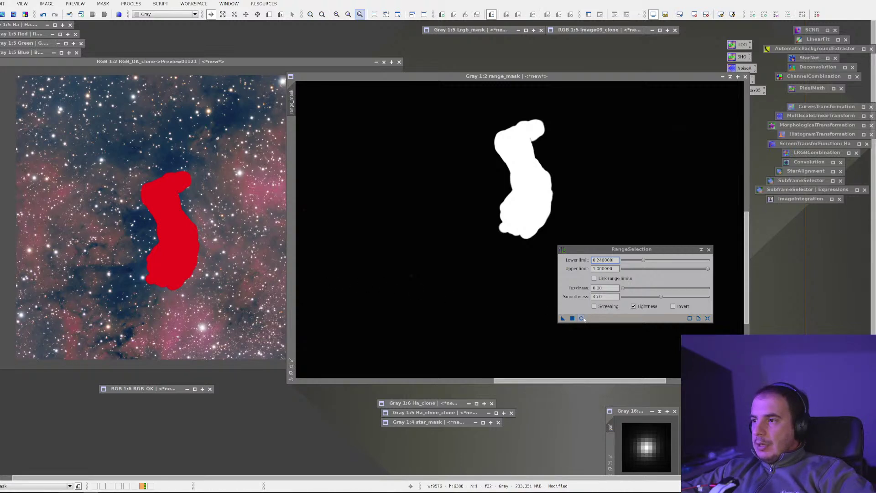
pyautogui.click(581, 319)
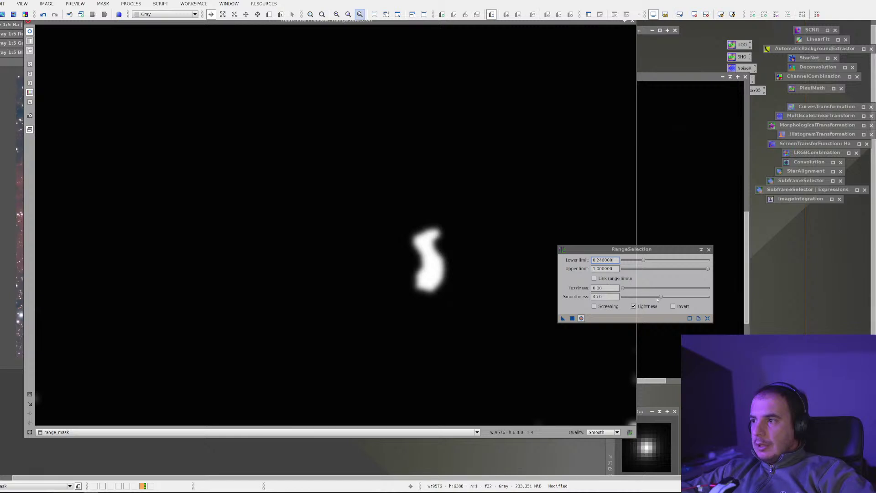
pyautogui.moveTo(656, 300); pyautogui.dragTo(680, 299)
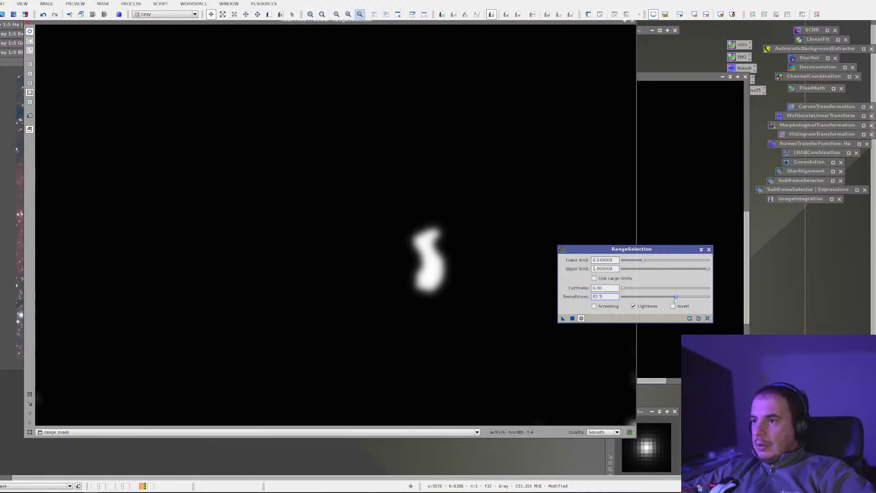
pyautogui.moveTo(678, 299); pyautogui.dragTo(682, 297)
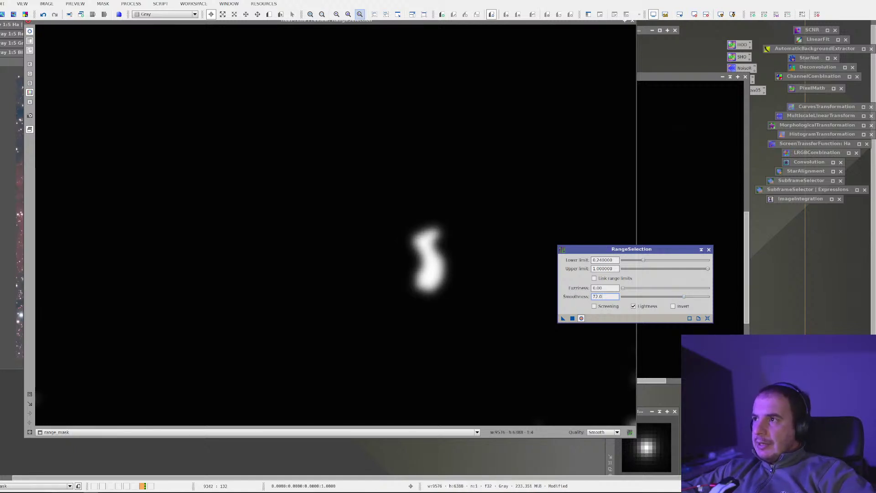
# Step: Close the real-time preview and apply RangeSelection to range_mask, discarding the first output and generating the smoothed mask again
pyautogui.moveTo(613, 22); pyautogui.dragTo(592, 35)
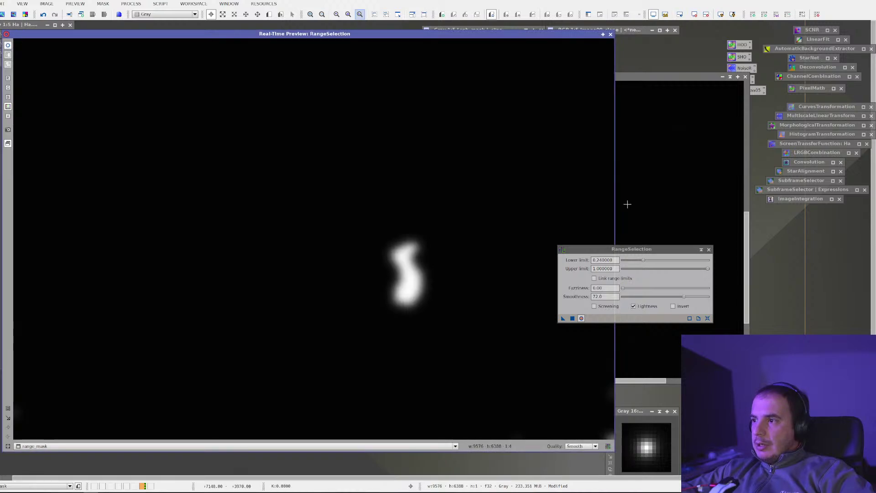
pyautogui.click(610, 35)
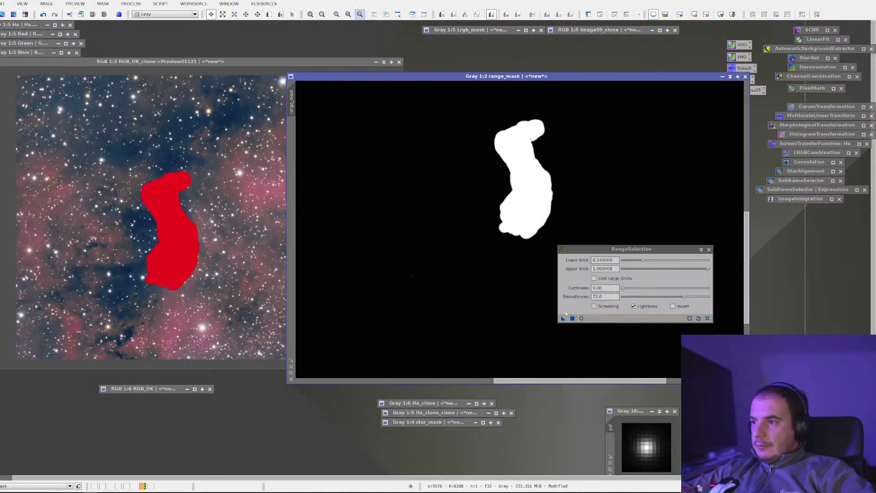
pyautogui.moveTo(563, 318); pyautogui.dragTo(454, 262)
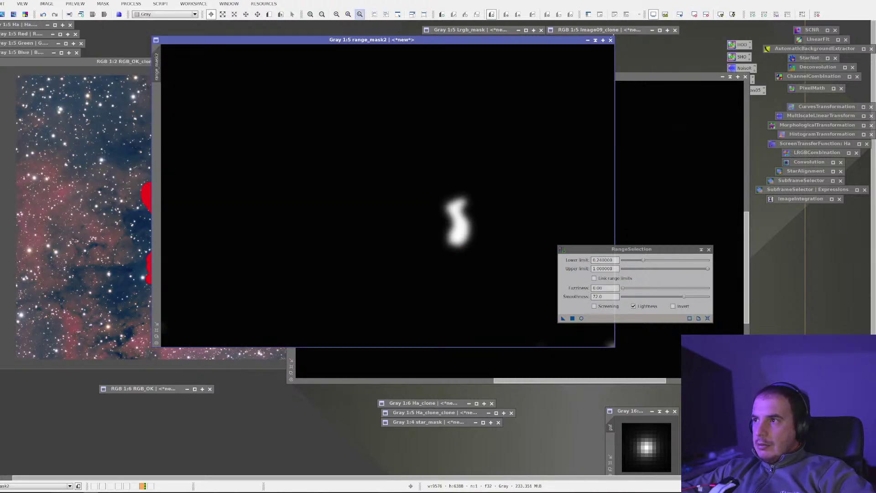
pyautogui.click(611, 40)
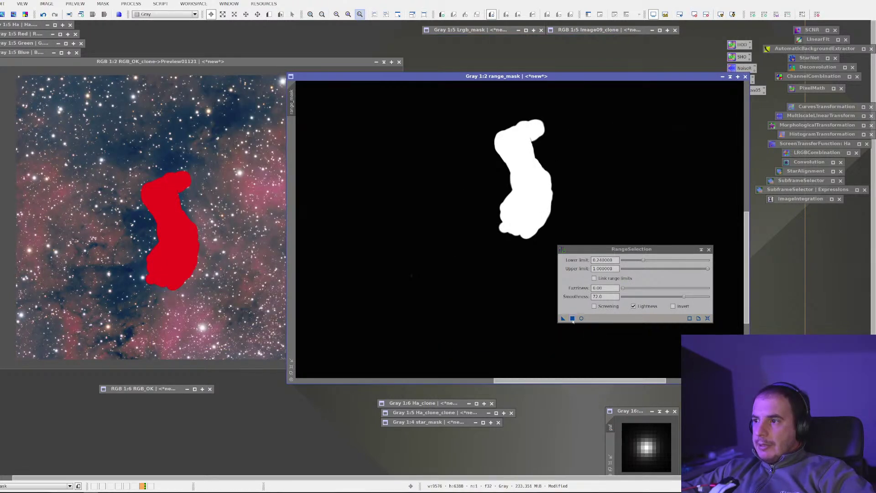
pyautogui.moveTo(563, 318); pyautogui.dragTo(411, 275)
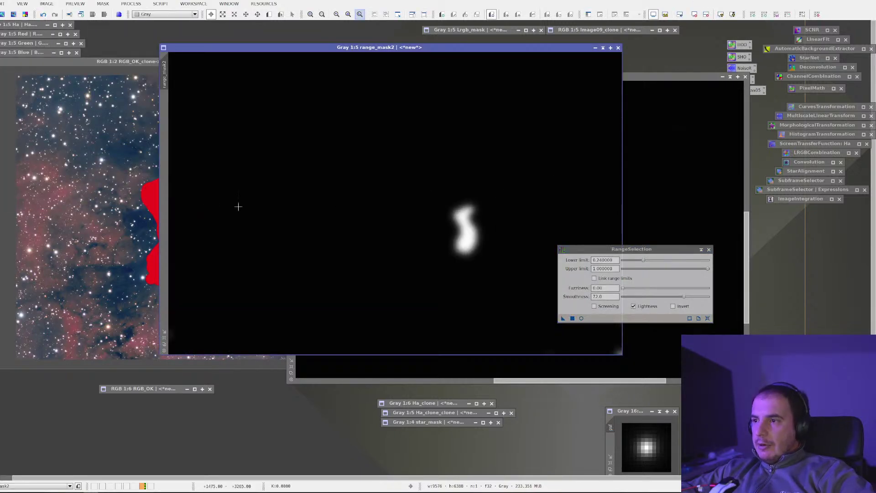
# Step: Replace the mask on the RGB_OK_clone preview with range_mask2, keeping Invert Mask enabled
pyautogui.rightClick(130, 213)
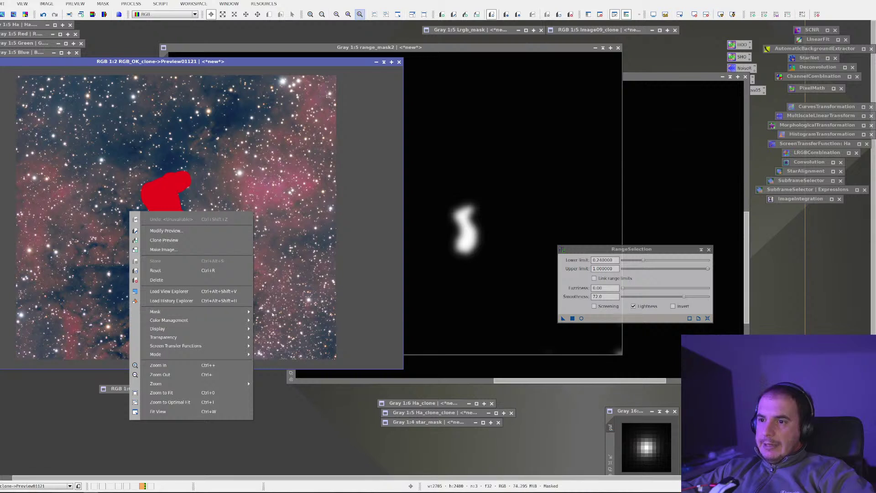
pyautogui.click(269, 312)
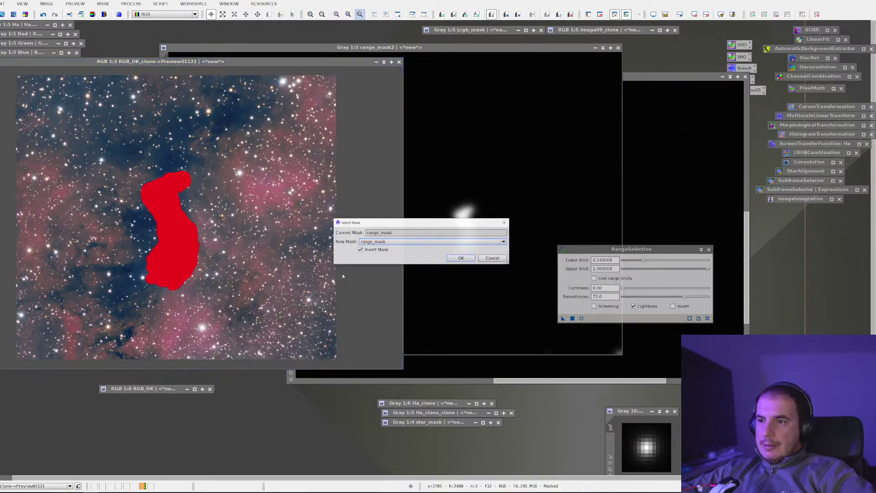
pyautogui.click(387, 243)
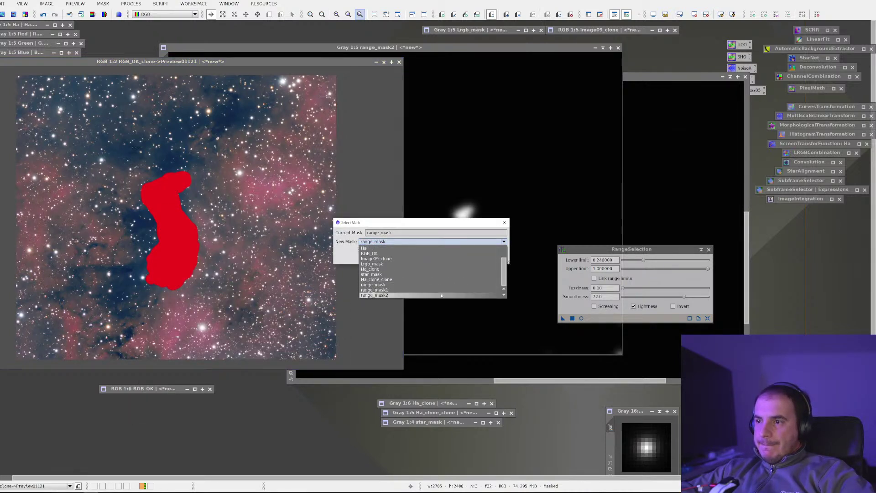
pyautogui.click(470, 291)
pyautogui.click(461, 258)
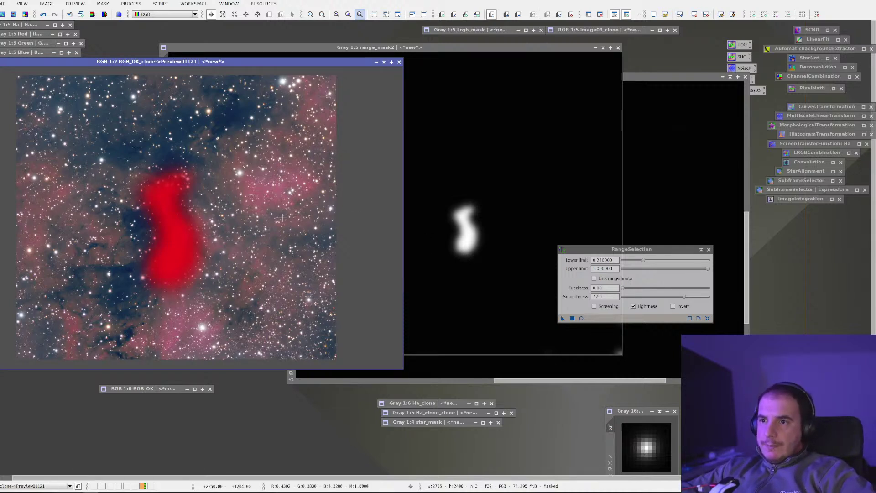
# Step: Collapse RangeSelection and minimise the range_mask2 and range_mask windows to leave the masked colour preview clear
pyautogui.click(515, 172)
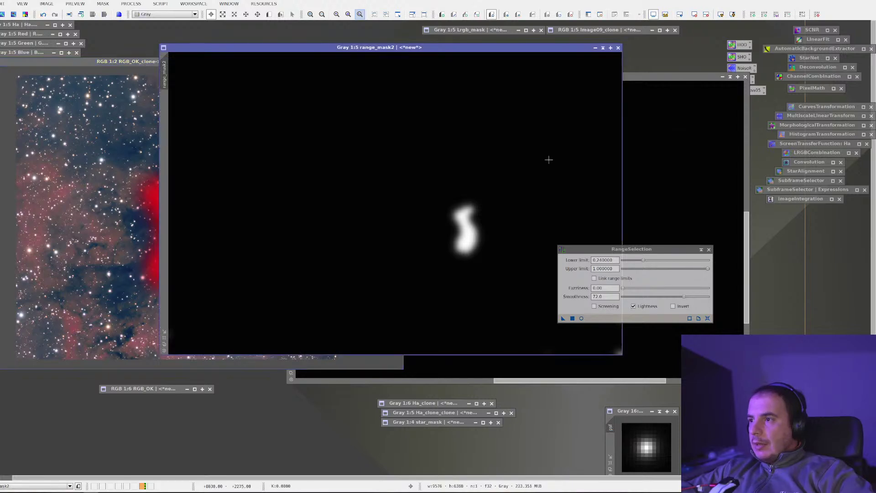
pyautogui.click(702, 250)
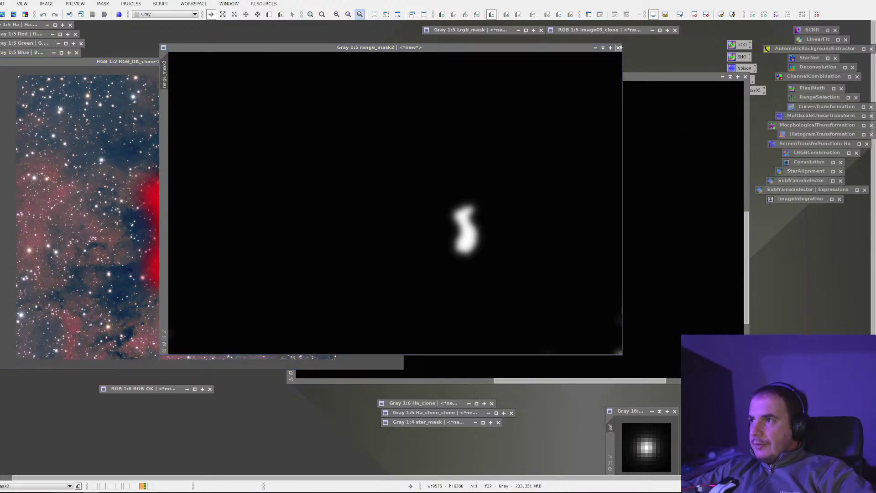
pyautogui.click(611, 47)
pyautogui.scroll(-1, 305, 157)
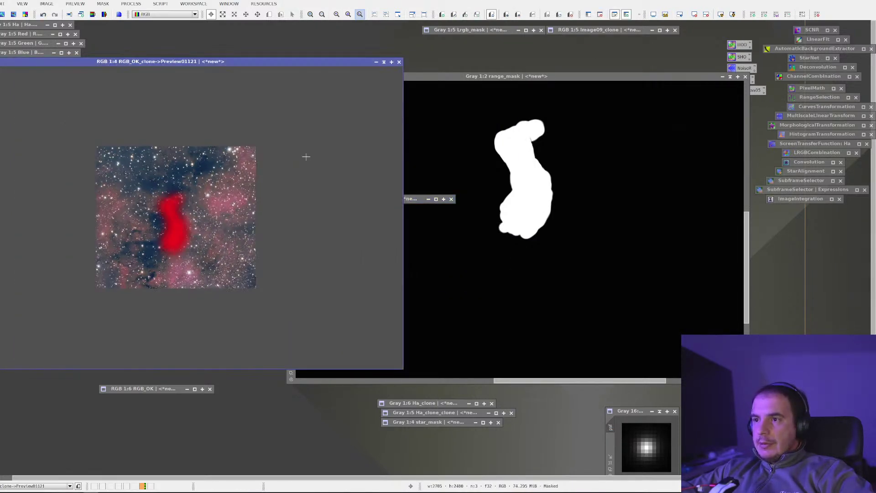
pyautogui.scroll(2, 306, 157)
pyautogui.scroll(-1, 279, 160)
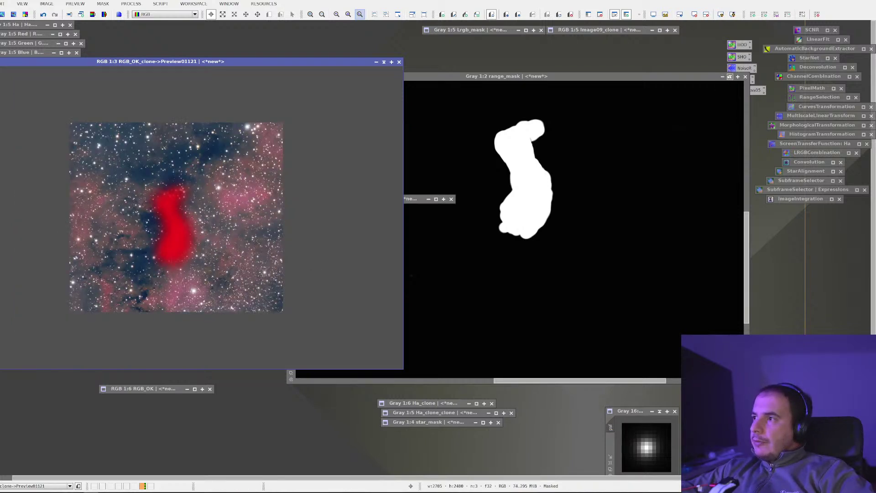
pyautogui.click(722, 76)
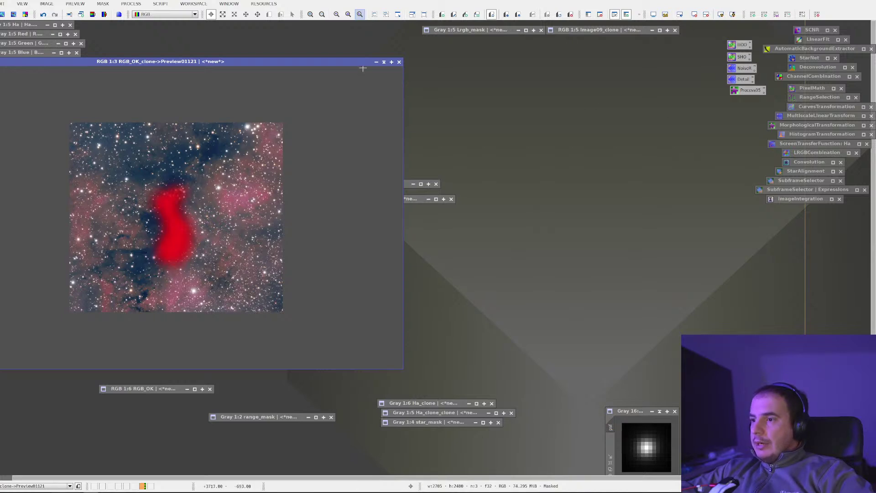
# Step: Open LRGBCombination and apply it with Ha as the L channel to the masked RGB_OK_clone preview
pyautogui.moveTo(371, 60); pyautogui.dragTo(453, 52)
pyautogui.click(131, 4)
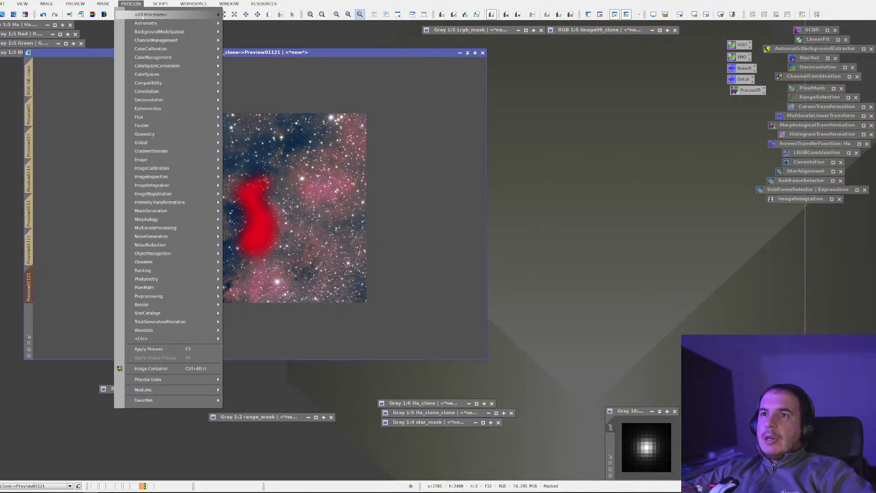
pyautogui.moveTo(151, 14)
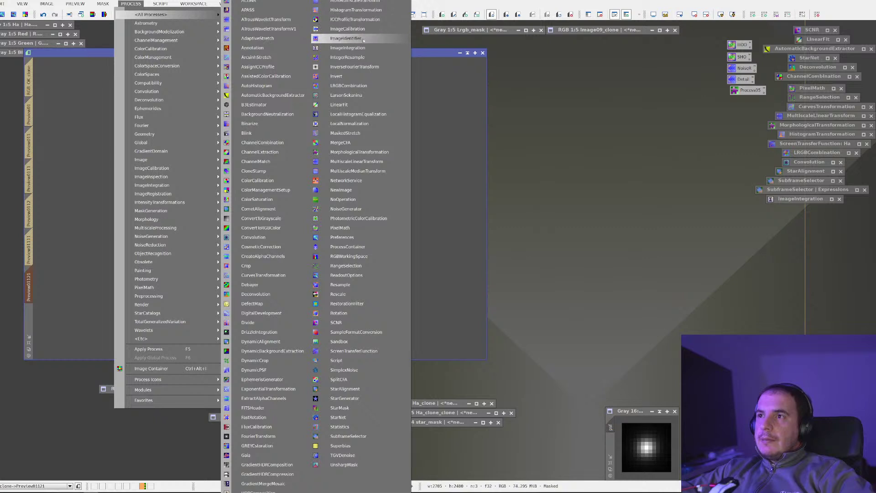
pyautogui.click(360, 86)
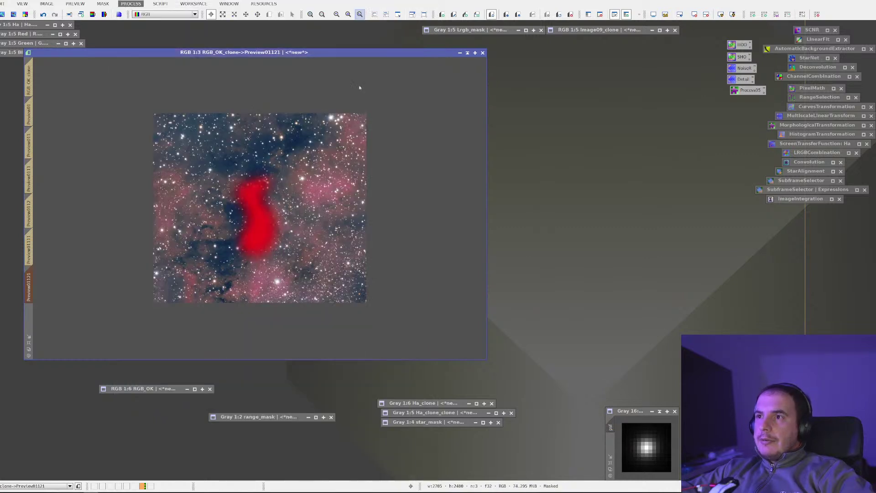
pyautogui.moveTo(603, 153); pyautogui.dragTo(533, 149)
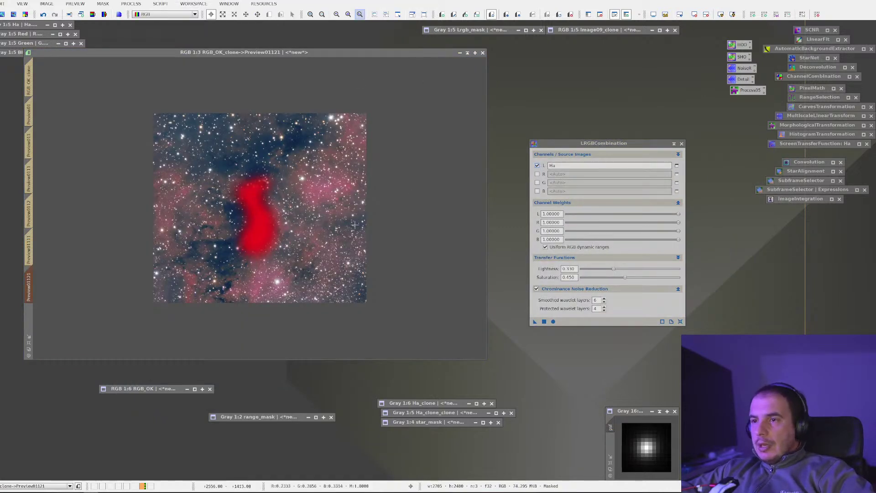
pyautogui.moveTo(535, 321); pyautogui.dragTo(403, 258)
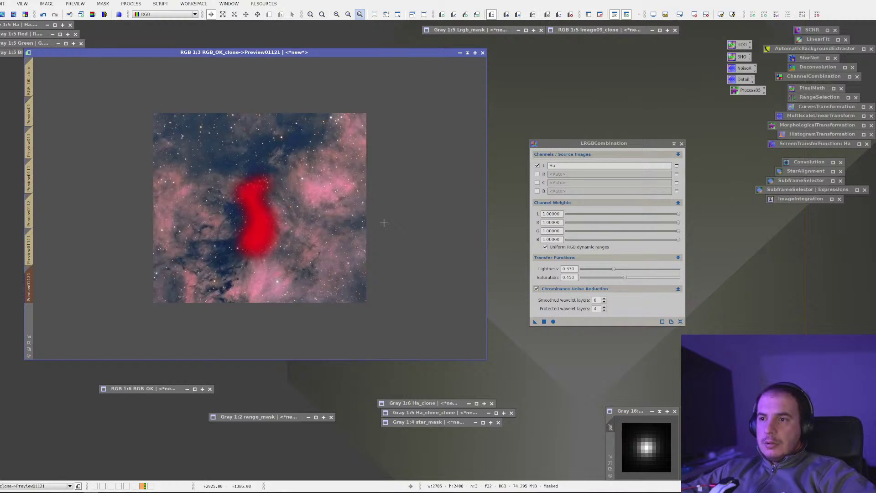
# Step: Hide the mask overlay and clone Preview01121 of RGB_OK_clone, opening the clone at 1:2 zoom
pyautogui.hotkey('ctrl', 'k')
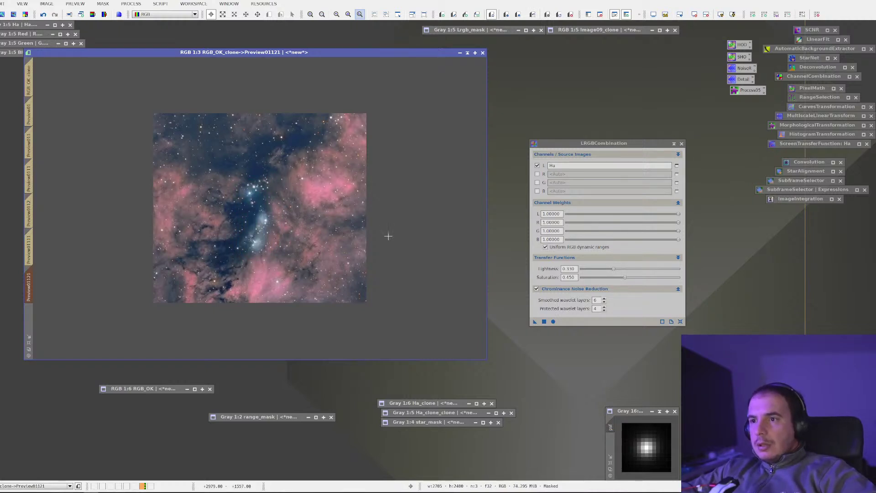
pyautogui.rightClick(33, 273)
pyautogui.rightClick(28, 280)
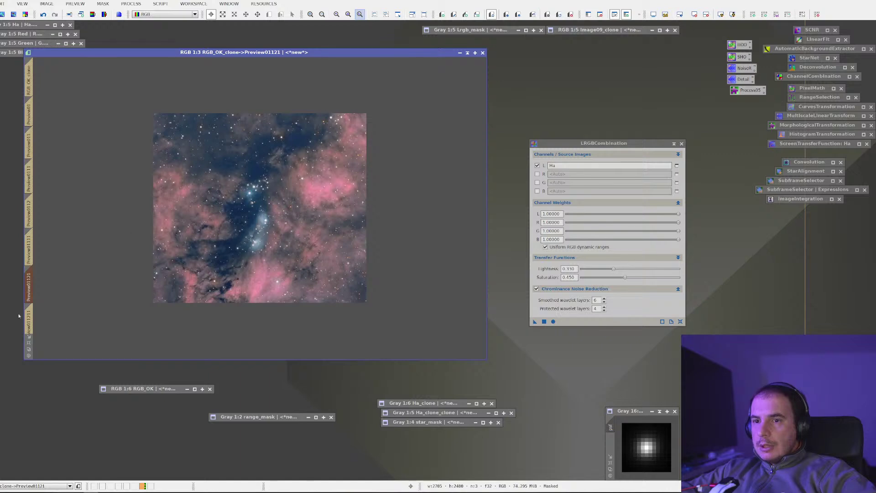
pyautogui.click(30, 320)
pyautogui.scroll(-2, 93, 248)
pyautogui.scroll(1, 94, 248)
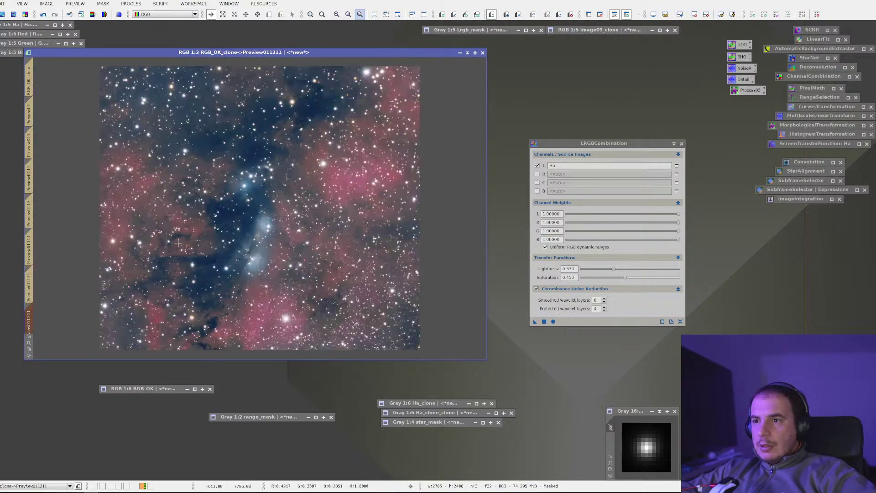
# Step: Compare the Ha-combined Preview01121 with the uncombined Preview011211, examining nebula contrast, star sizes and the protected blue nebula
pyautogui.click(33, 292)
pyautogui.click(32, 312)
pyautogui.click(34, 297)
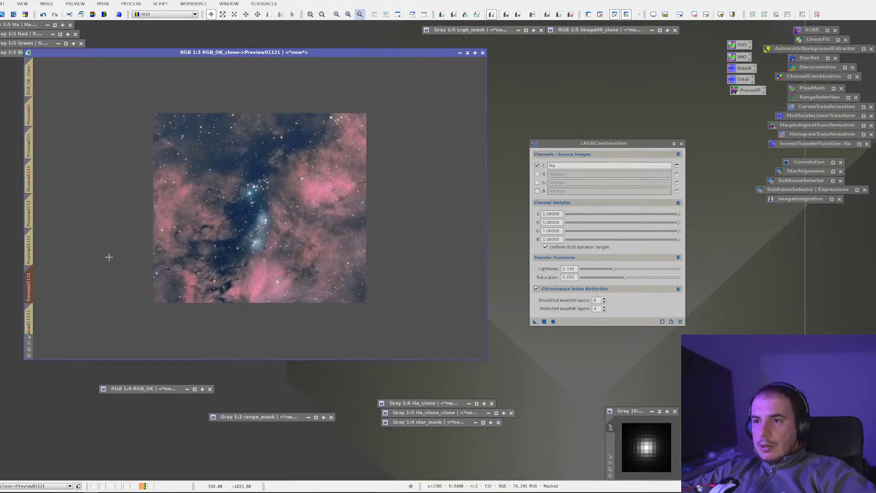
pyautogui.click(34, 314)
pyautogui.click(36, 294)
pyautogui.click(34, 314)
pyautogui.click(37, 295)
pyautogui.click(35, 314)
pyautogui.click(33, 297)
pyautogui.click(35, 314)
pyautogui.click(32, 302)
pyautogui.click(33, 315)
pyautogui.click(33, 295)
pyautogui.click(33, 315)
pyautogui.click(36, 287)
pyautogui.click(33, 315)
pyautogui.click(35, 279)
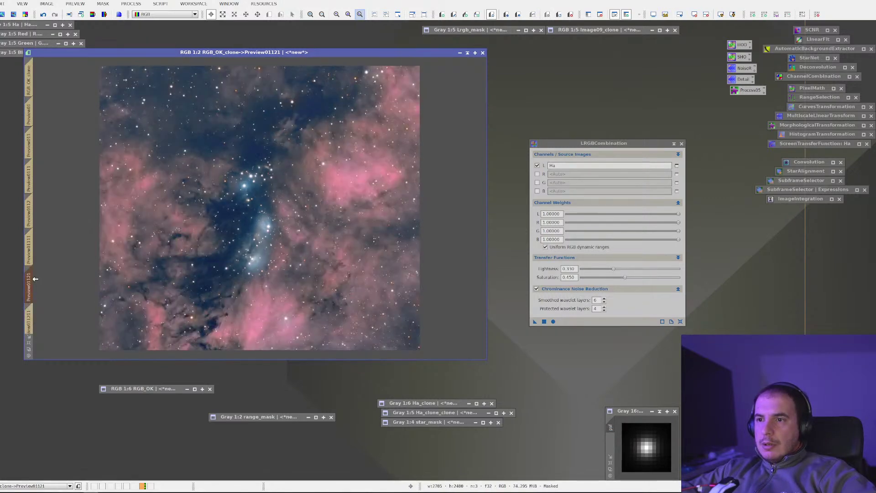
pyautogui.click(34, 311)
pyautogui.click(33, 290)
pyautogui.click(34, 313)
pyautogui.click(29, 283)
pyautogui.click(30, 315)
pyautogui.click(34, 276)
pyautogui.click(30, 315)
pyautogui.click(32, 284)
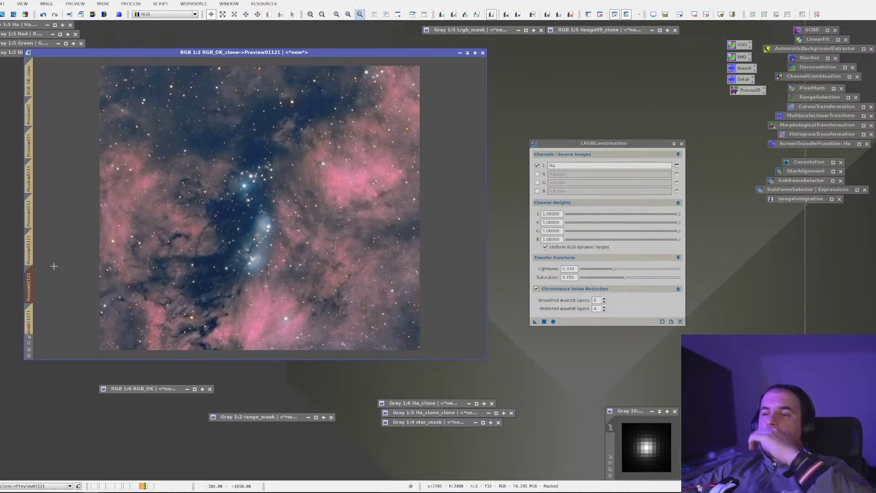
pyautogui.click(30, 315)
pyautogui.click(28, 292)
pyautogui.click(31, 314)
pyautogui.click(30, 292)
pyautogui.click(30, 313)
pyautogui.click(31, 290)
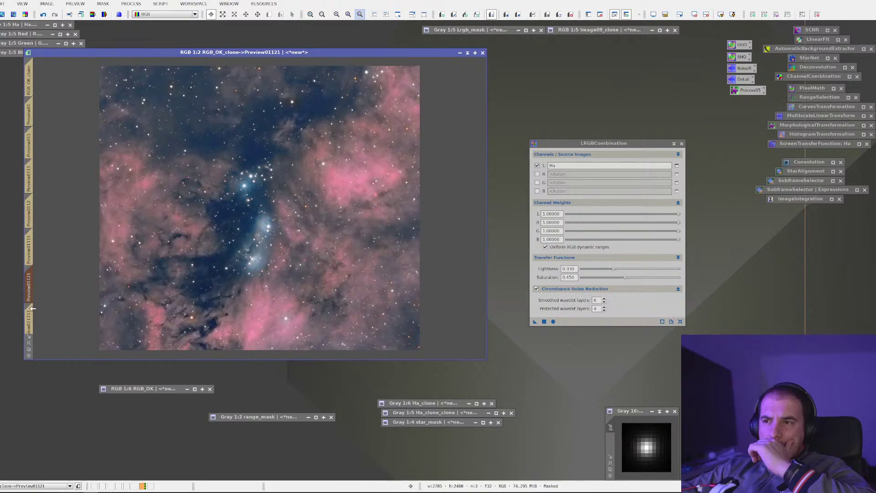
pyautogui.click(31, 310)
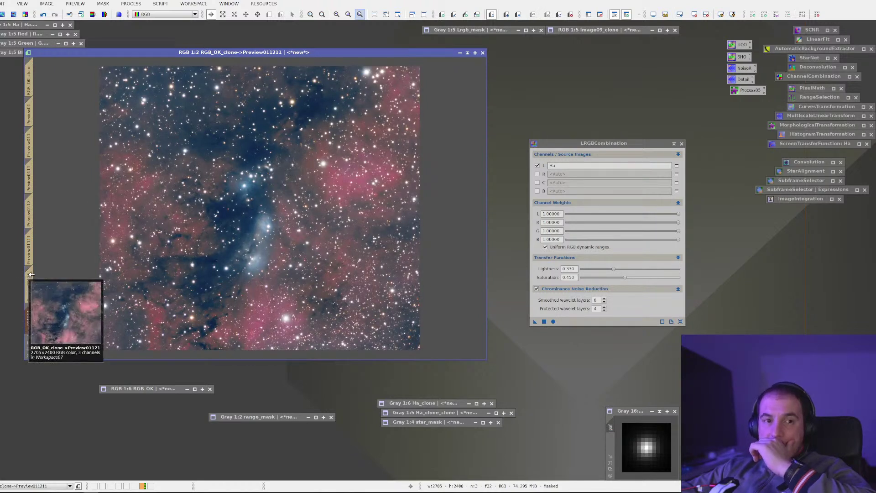
pyautogui.click(30, 275)
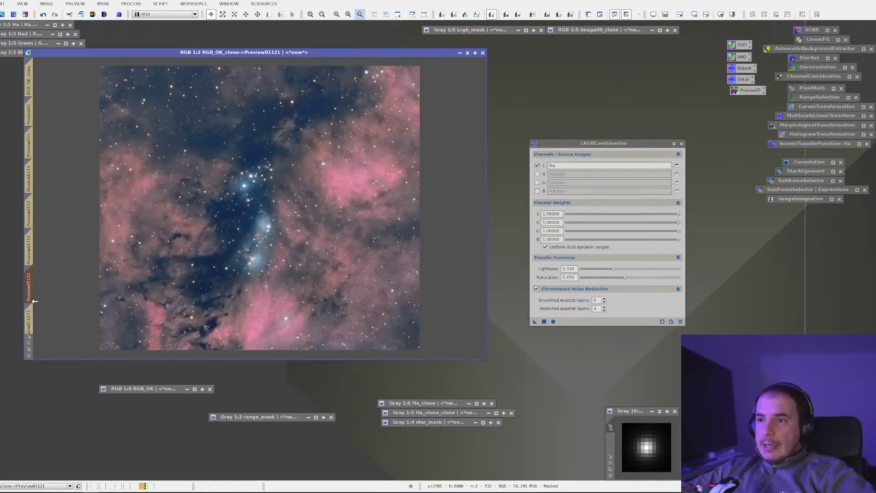
pyautogui.scroll(-1, 33, 290)
pyautogui.scroll(1, 34, 287)
pyautogui.scroll(-1, 35, 287)
pyautogui.scroll(1, 35, 286)
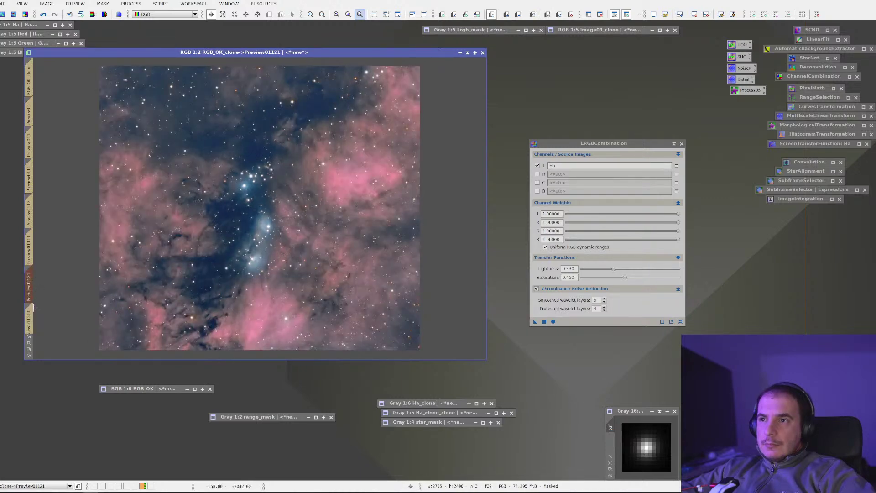
pyautogui.scroll(-1, 35, 294)
pyautogui.scroll(1, 35, 292)
pyautogui.scroll(-1, 35, 290)
pyautogui.scroll(1, 35, 287)
pyautogui.scroll(-1, 35, 309)
pyautogui.scroll(1, 34, 301)
pyautogui.scroll(-1, 33, 286)
pyautogui.scroll(1, 34, 278)
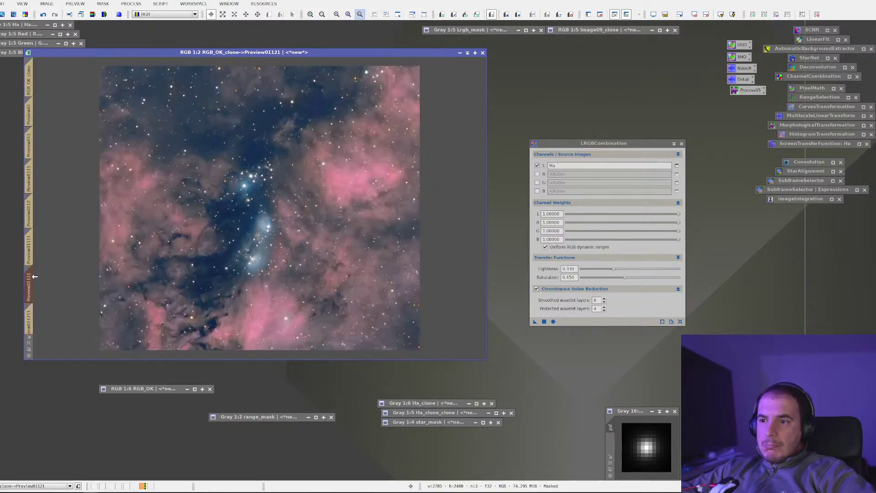
pyautogui.scroll(-1, 35, 285)
pyautogui.scroll(1, 34, 282)
pyautogui.scroll(-1, 33, 307)
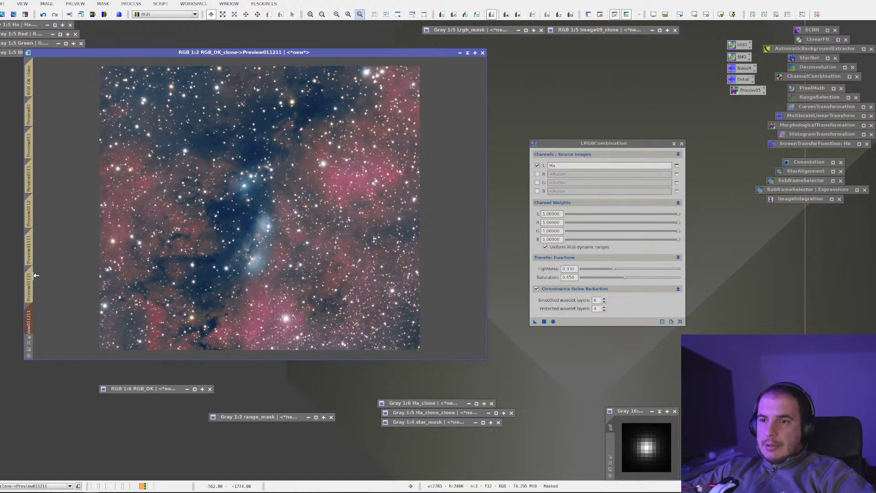
pyautogui.scroll(1, 35, 278)
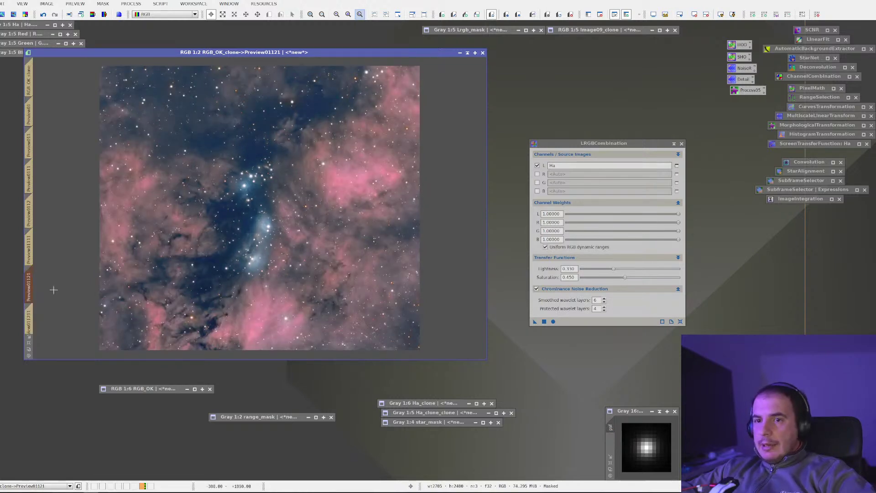
# Step: Clone the uncombined preview Preview011211
pyautogui.scroll(-1, 35, 315)
pyautogui.rightClick(36, 315)
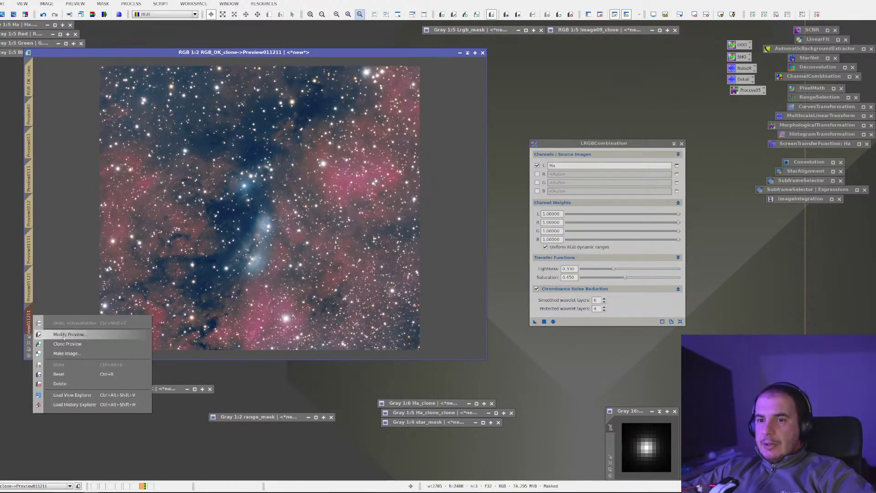
pyautogui.click(46, 347)
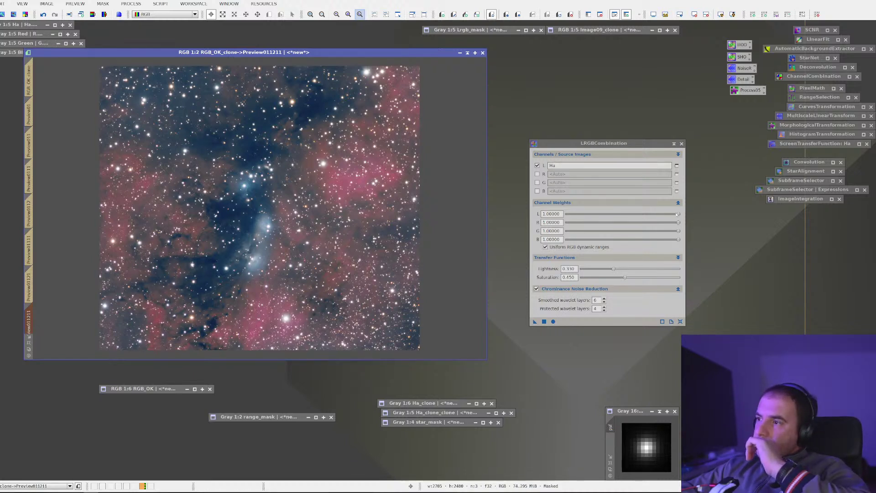
# Step: Set the L channel weight to 0.84 in LRGBCombination and toggle Preview011211 between its before and after states
pyautogui.click(678, 214)
pyautogui.moveTo(676, 215); pyautogui.dragTo(667, 216)
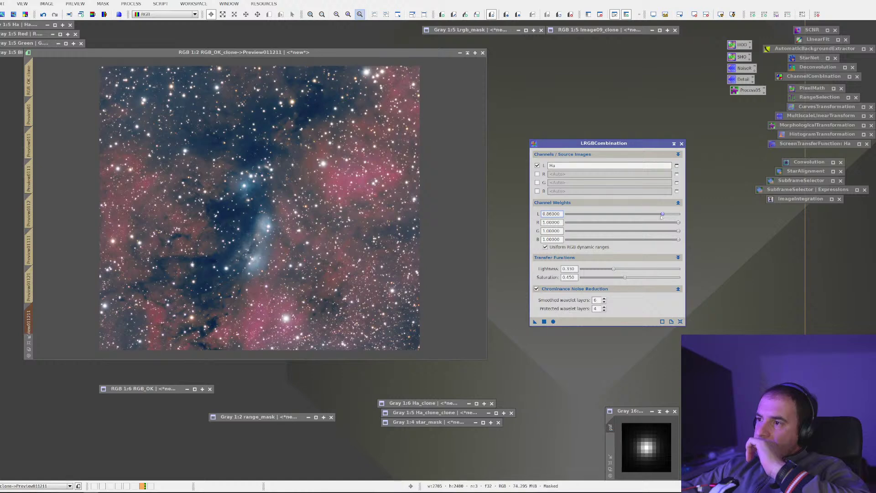
pyautogui.click(31, 312)
pyautogui.hotkey('ctrl', 'shift', 'z')
pyautogui.hotkey('ctrl', 'shift', 'z')
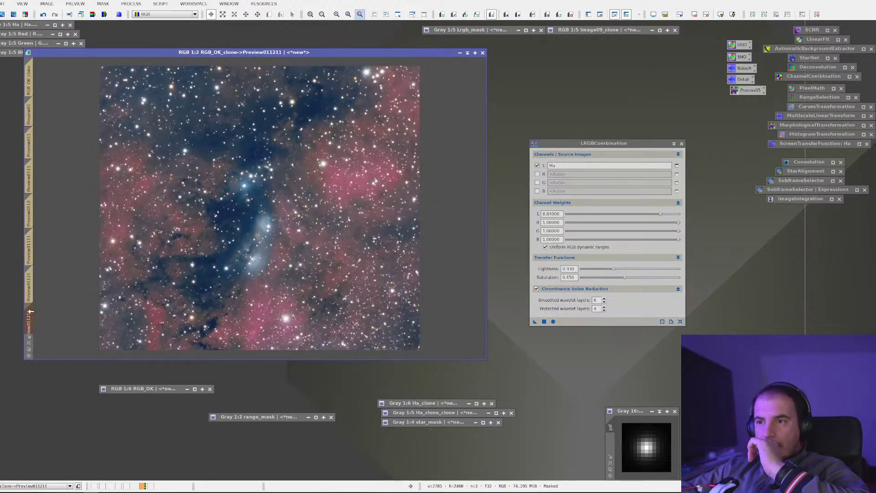
# Step: Apply the current LRGBCombination settings, with Ha as luminance, to Preview011211 of RGB_OK_clone
pyautogui.moveTo(534, 321); pyautogui.dragTo(420, 281)
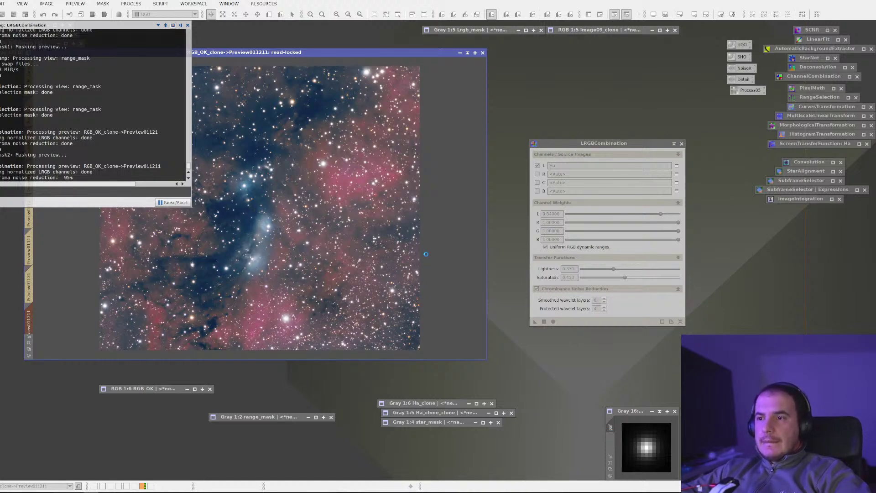
pyautogui.click(32, 291)
pyautogui.click(28, 302)
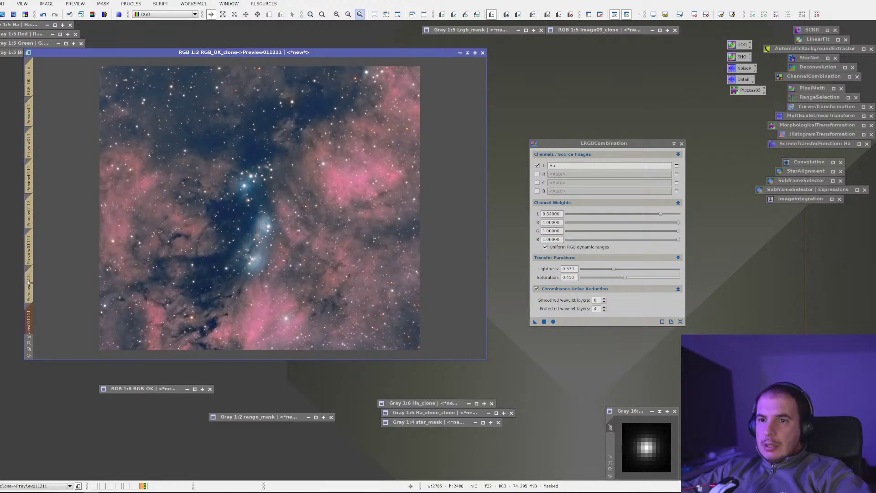
# Step: Compare the LRGB combination results in Preview01121 and Preview011211 by switching between them repeatedly
pyautogui.click(27, 283)
pyautogui.click(29, 314)
pyautogui.click(29, 292)
pyautogui.click(29, 314)
pyautogui.click(30, 294)
pyautogui.click(32, 311)
pyautogui.click(35, 283)
pyautogui.click(36, 309)
pyautogui.click(31, 288)
pyautogui.click(31, 291)
pyautogui.click(31, 290)
pyautogui.click(30, 291)
pyautogui.click(29, 291)
pyautogui.click(28, 293)
pyautogui.click(28, 291)
pyautogui.click(28, 299)
pyautogui.click(30, 295)
pyautogui.click(31, 289)
pyautogui.click(35, 283)
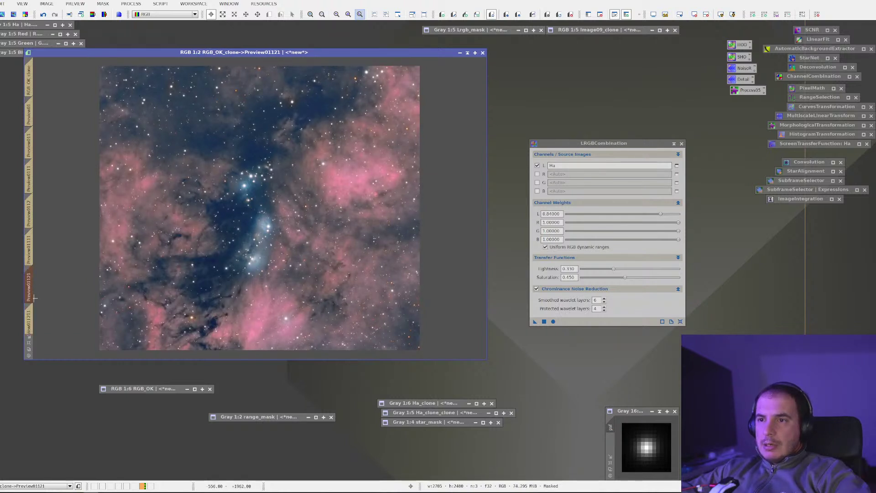
pyautogui.click(33, 292)
pyautogui.click(33, 277)
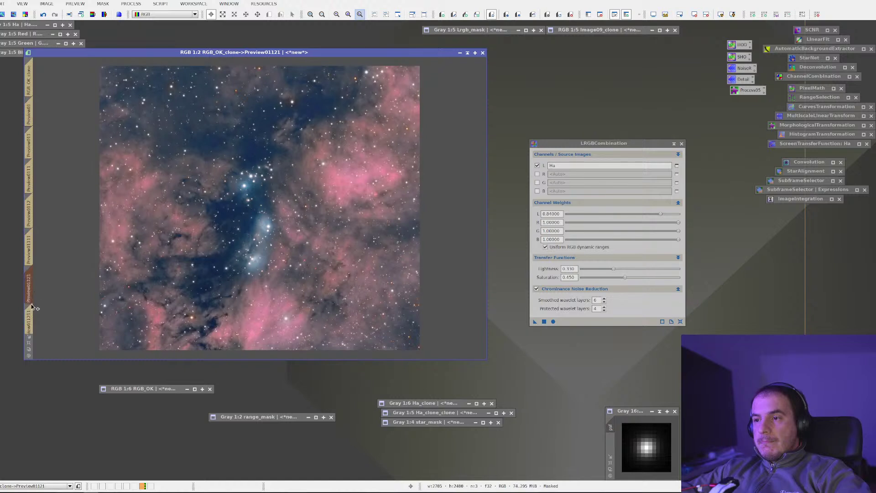
pyautogui.click(32, 311)
pyautogui.click(31, 297)
pyautogui.click(32, 312)
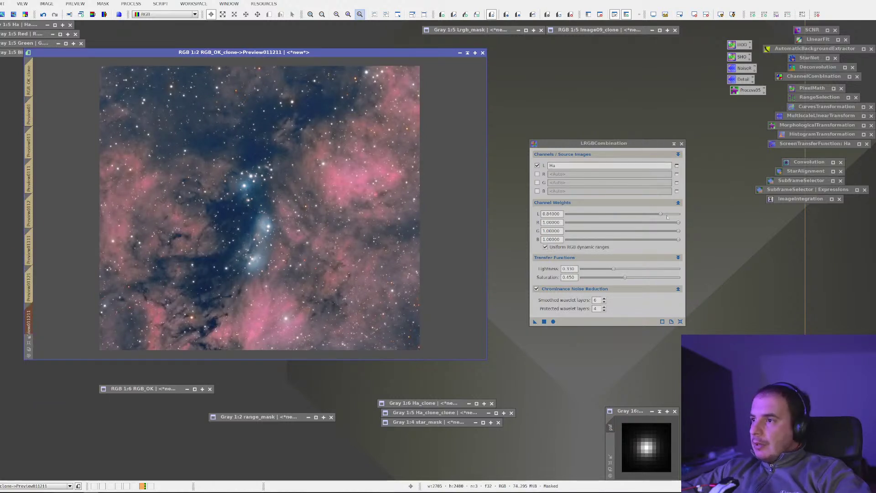
# Step: Try an L channel weight of 0.9 by resetting Preview01111 and applying the LRGB combination to it
pyautogui.moveTo(657, 214); pyautogui.dragTo(666, 214)
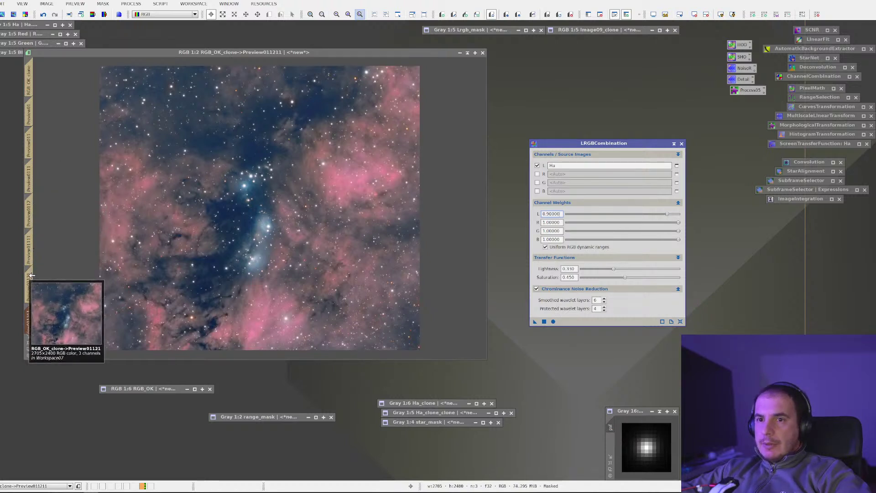
pyautogui.click(29, 242)
pyautogui.rightClick(29, 248)
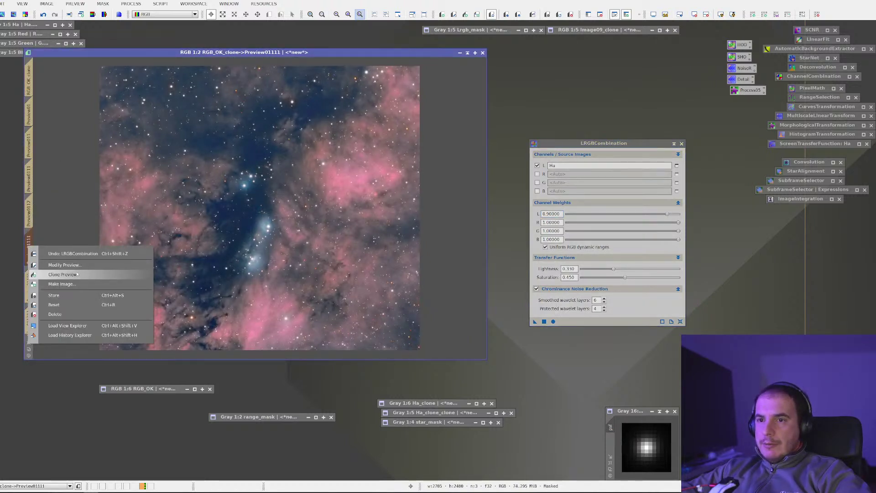
pyautogui.click(32, 252)
pyautogui.rightClick(32, 252)
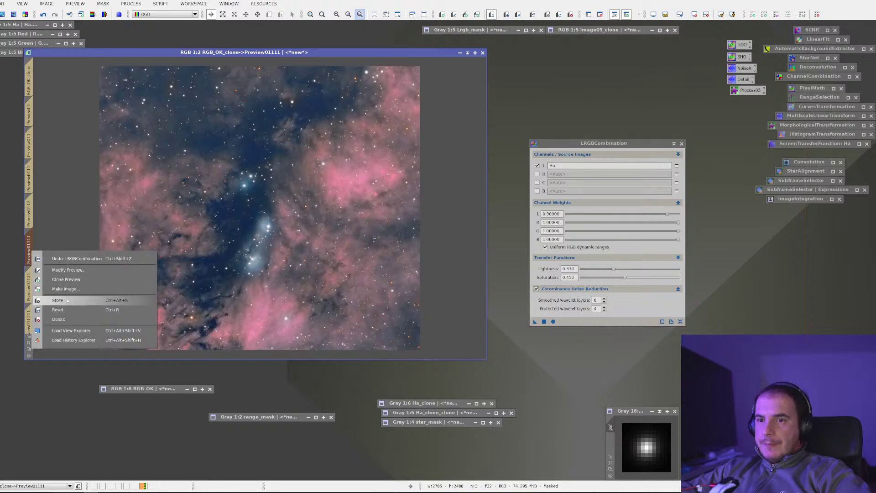
pyautogui.click(58, 310)
pyautogui.moveTo(534, 323); pyautogui.dragTo(406, 292)
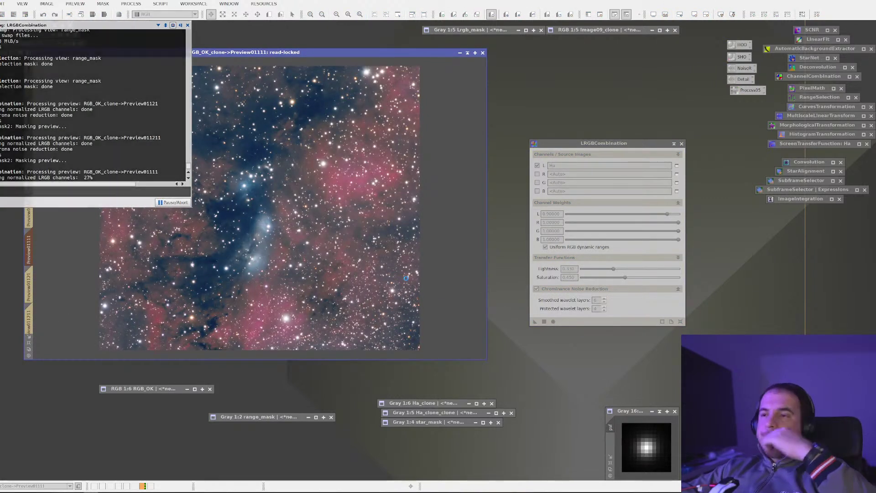
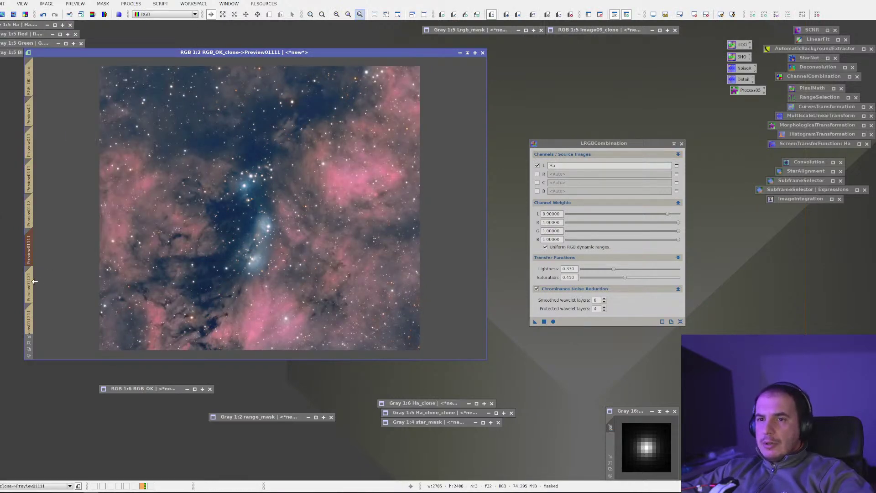
# Step: Compare the LRGB result in Preview01111 with those in Preview01121 and Preview011211
pyautogui.click(30, 312)
pyautogui.click(30, 251)
pyautogui.click(34, 277)
pyautogui.click(32, 258)
pyautogui.click(33, 284)
pyautogui.click(32, 258)
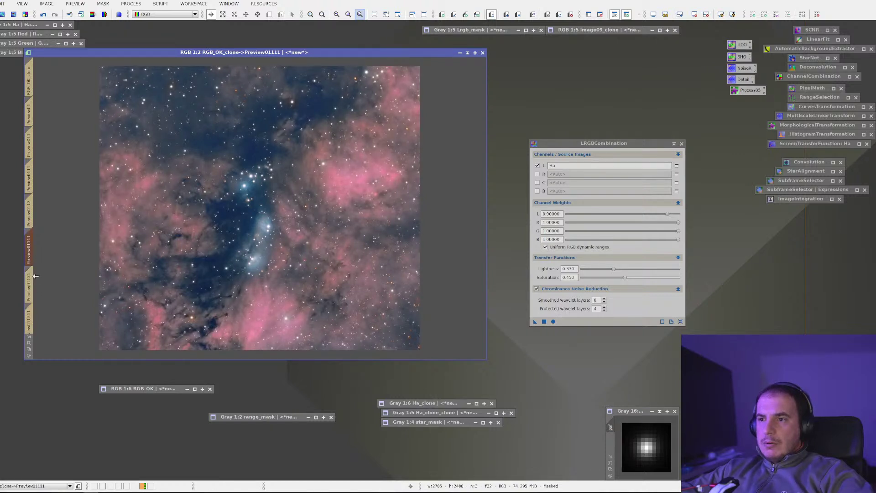
pyautogui.click(34, 309)
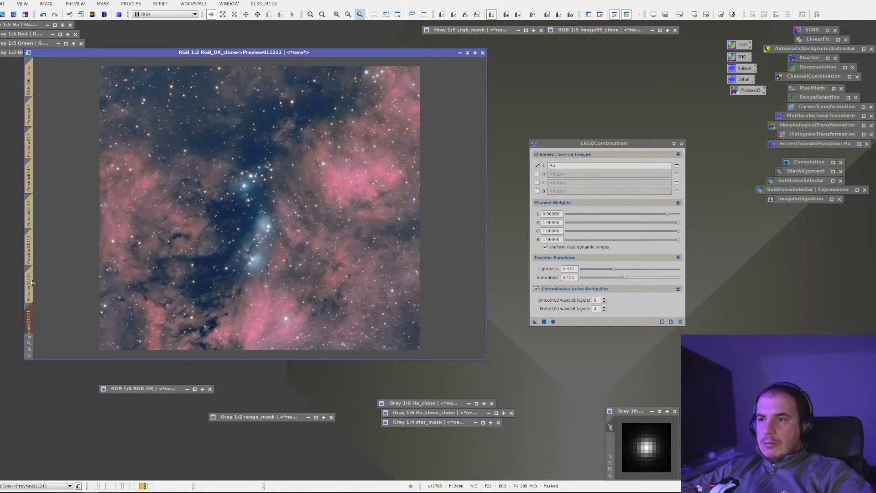
pyautogui.click(29, 252)
pyautogui.click(30, 318)
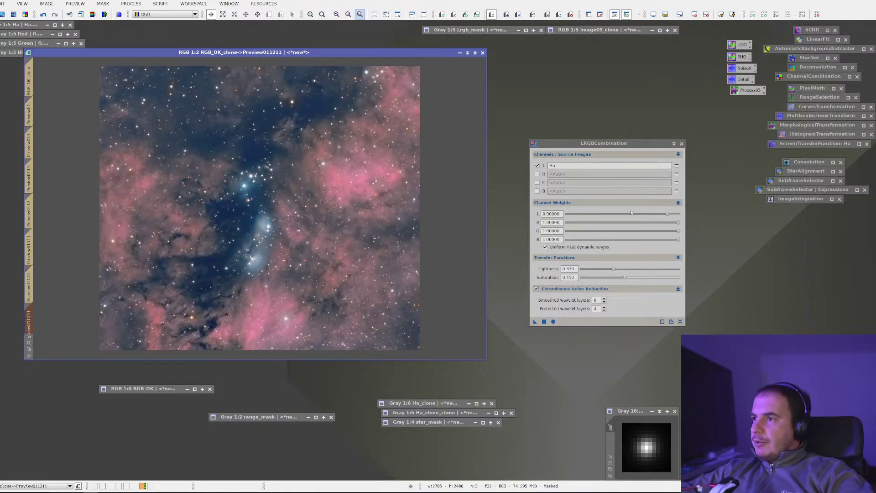
# Step: Apply the LRGB combination to Preview011 with an L channel weight of 0.85 and Saturation at 0.600
pyautogui.click(544, 213)
pyautogui.write('5')
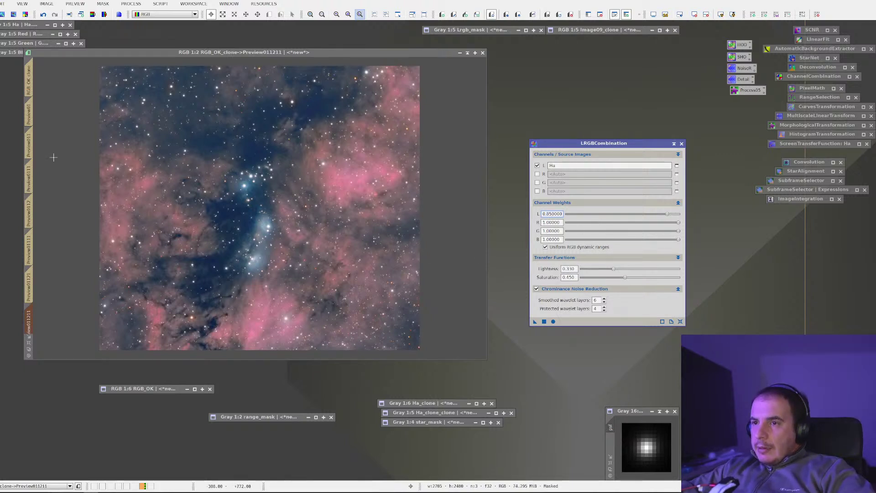
pyautogui.click(30, 139)
pyautogui.scroll(-4, 120, 182)
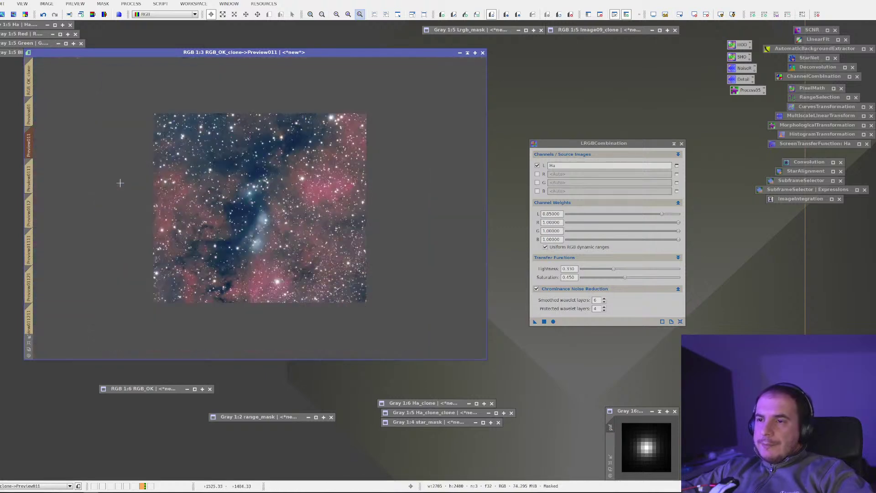
pyautogui.scroll(1, 120, 182)
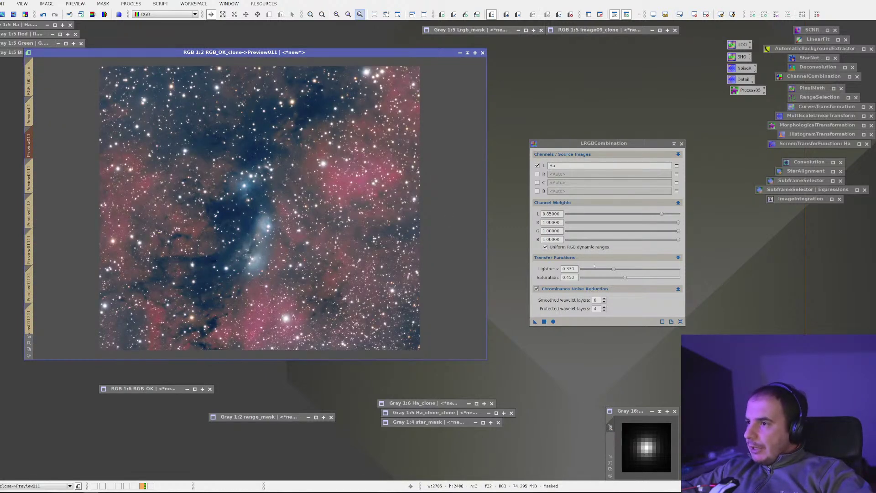
pyautogui.click(631, 281)
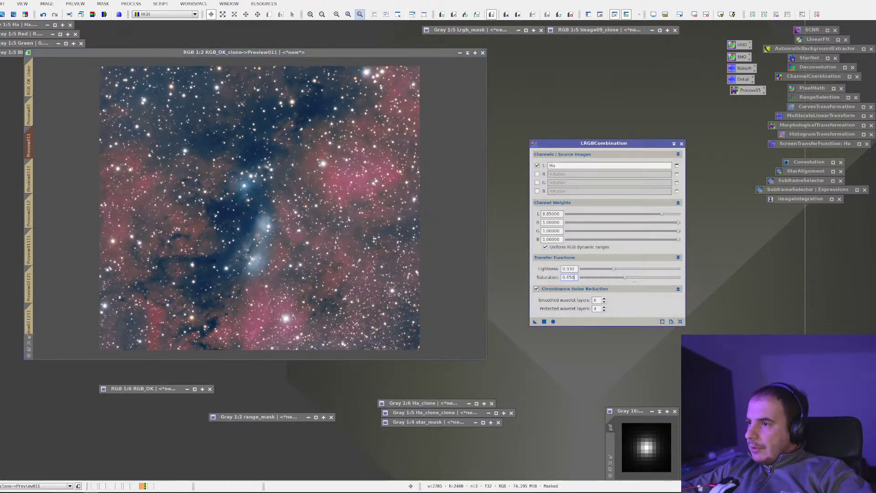
pyautogui.moveTo(535, 322); pyautogui.dragTo(464, 280)
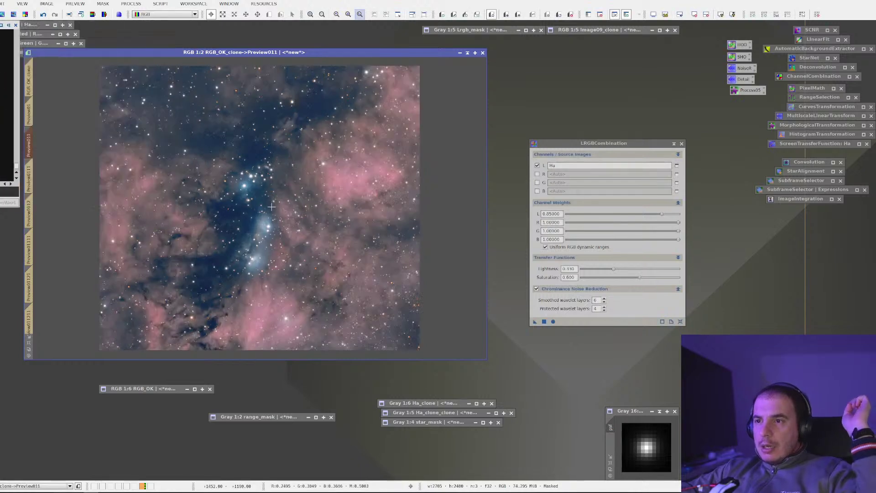
# Step: Reset Preview01111 and apply the LRGB combination to it with Saturation set to 0.320
pyautogui.click(29, 251)
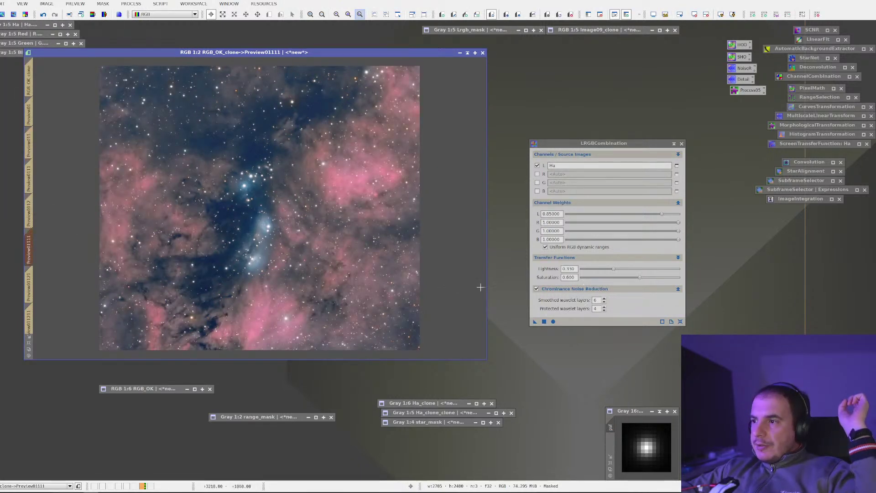
pyautogui.click(29, 213)
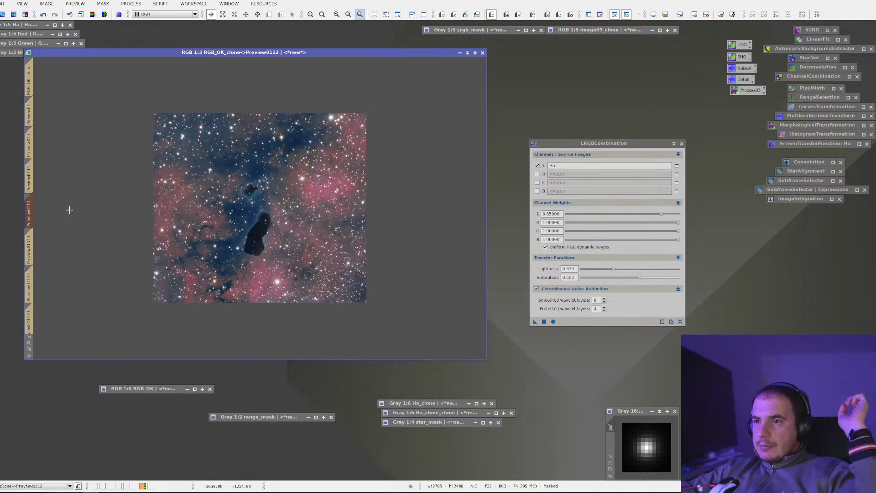
pyautogui.click(28, 248)
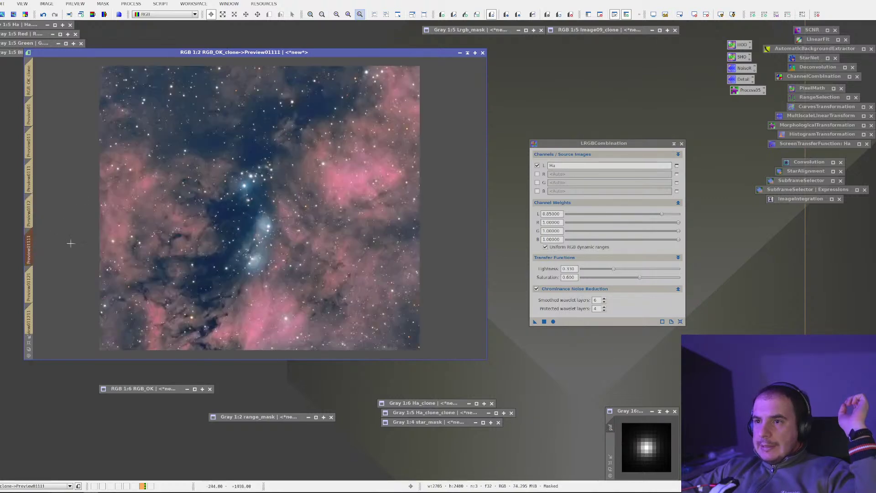
pyautogui.rightClick(234, 220)
pyautogui.click(281, 281)
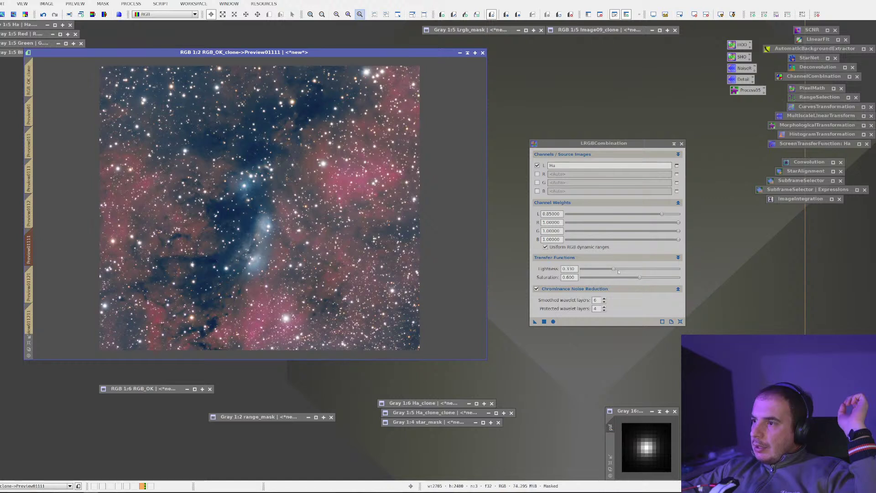
pyautogui.moveTo(640, 278); pyautogui.dragTo(611, 277)
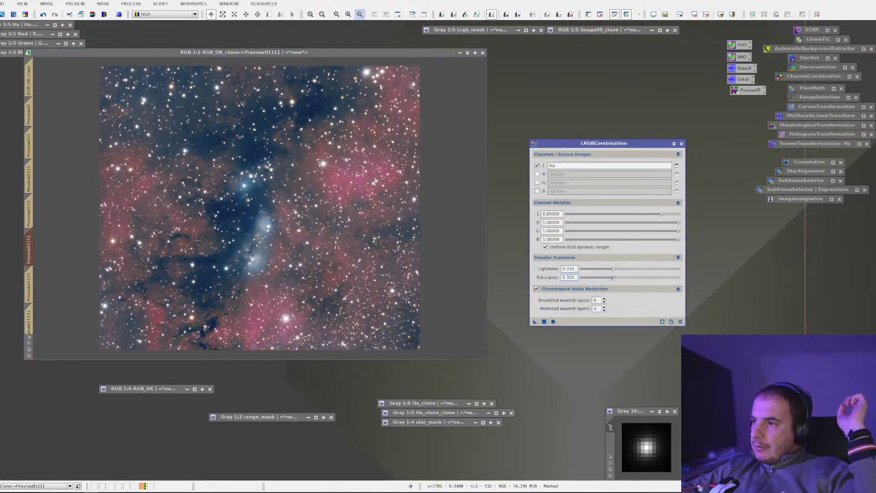
pyautogui.click(535, 322)
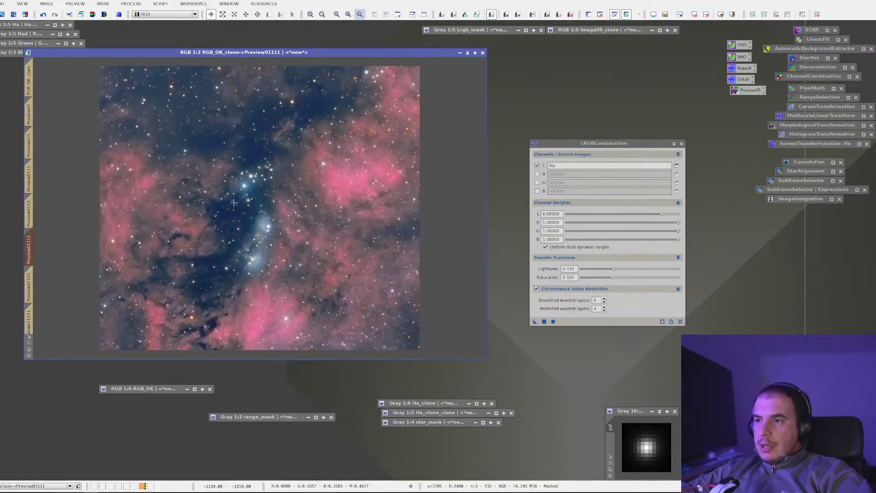
# Step: Compare the colour saturation of the nebula in Preview01111 against Preview01121
pyautogui.click(34, 283)
pyautogui.click(32, 258)
pyautogui.click(32, 277)
pyautogui.click(32, 258)
pyautogui.click(31, 276)
pyautogui.click(35, 240)
pyautogui.click(32, 269)
pyautogui.click(31, 242)
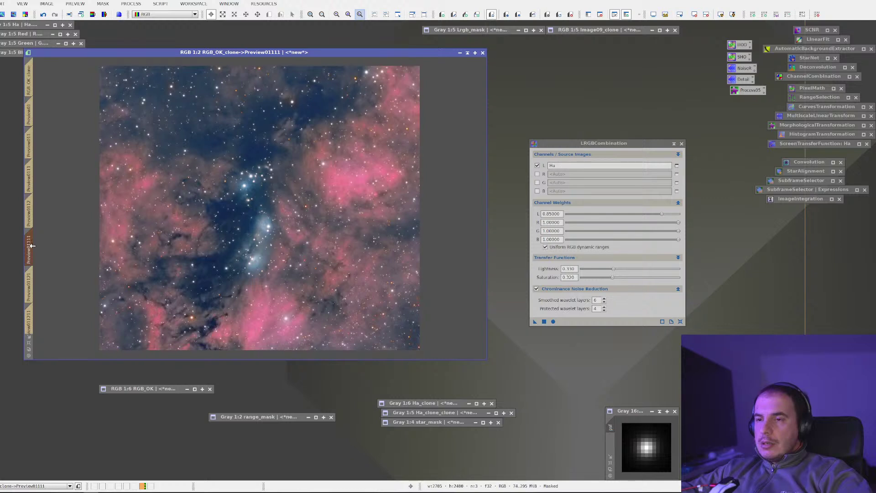
pyautogui.click(31, 247)
pyautogui.click(30, 274)
pyautogui.click(33, 241)
pyautogui.click(29, 273)
pyautogui.click(34, 241)
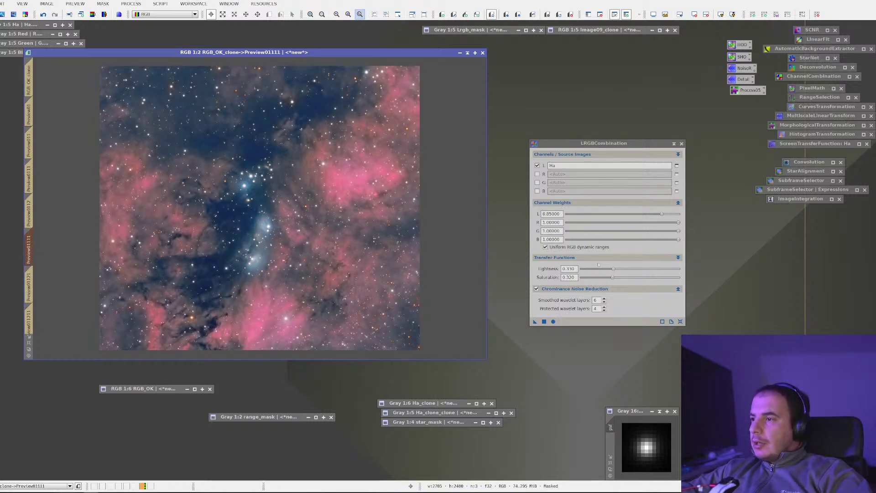
# Step: Reset Preview0112 and apply the LRGB combination to it with Lightness set to 0.490
pyautogui.moveTo(615, 269); pyautogui.dragTo(629, 270)
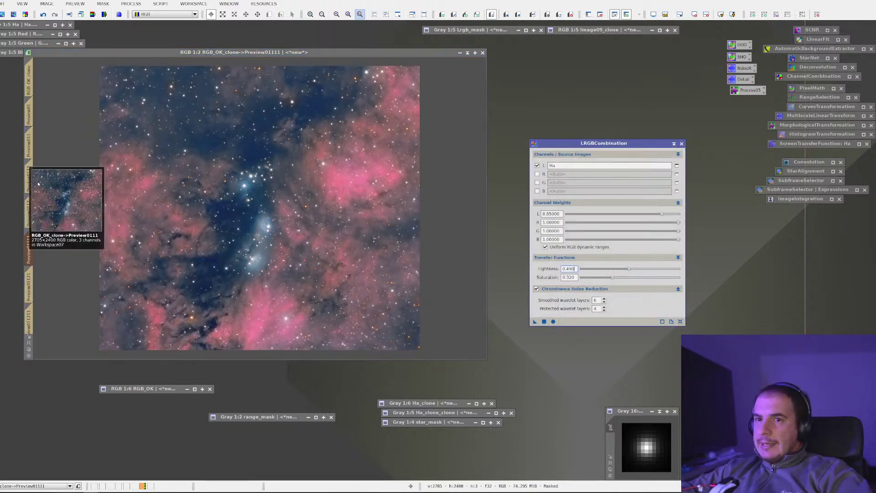
pyautogui.click(33, 210)
pyautogui.rightClick(29, 212)
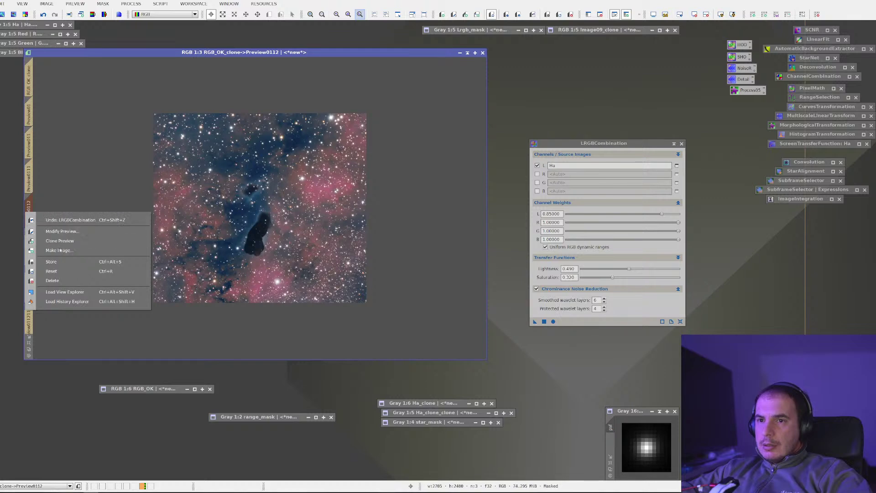
pyautogui.click(51, 271)
pyautogui.scroll(2, 255, 206)
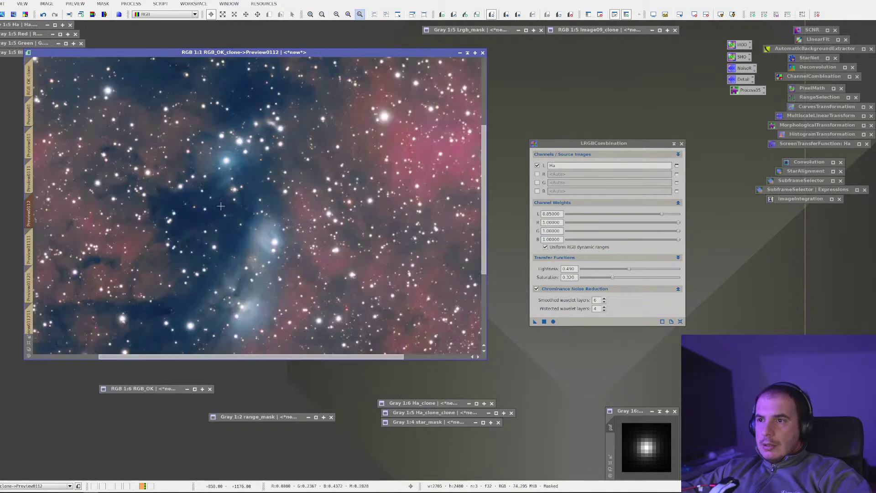
pyautogui.scroll(-1, 256, 205)
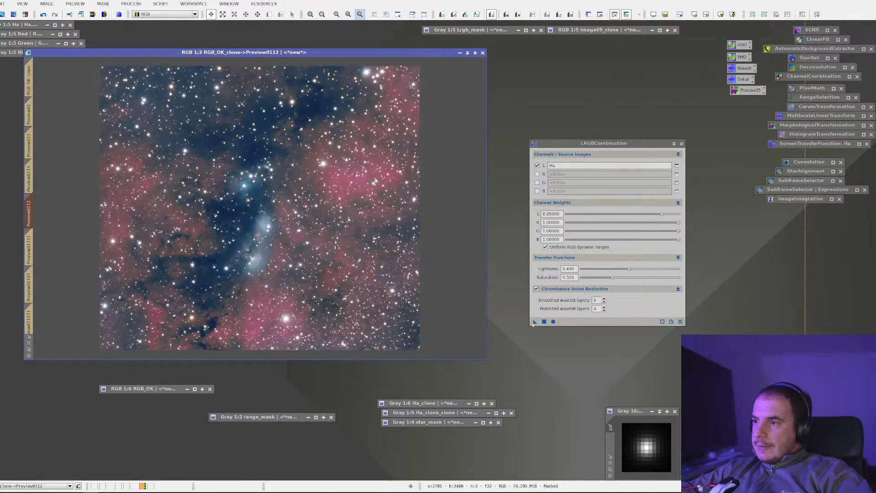
pyautogui.moveTo(535, 321); pyautogui.dragTo(373, 277)
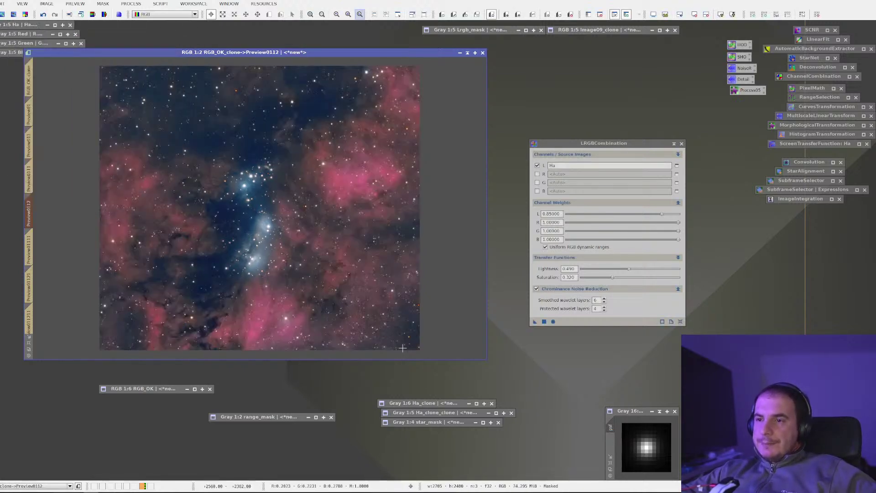
# Step: Compare the nebula in Preview0112 with Preview01111 and Preview01121
pyautogui.click(29, 258)
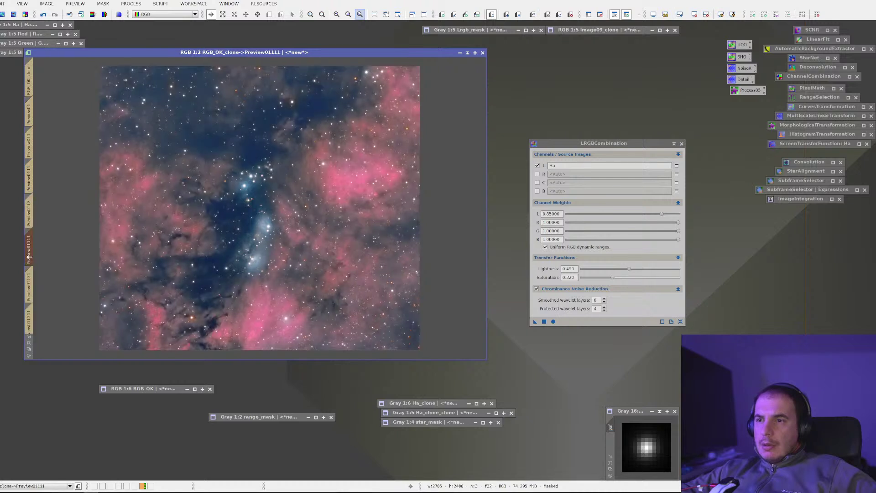
pyautogui.click(28, 214)
pyautogui.click(29, 285)
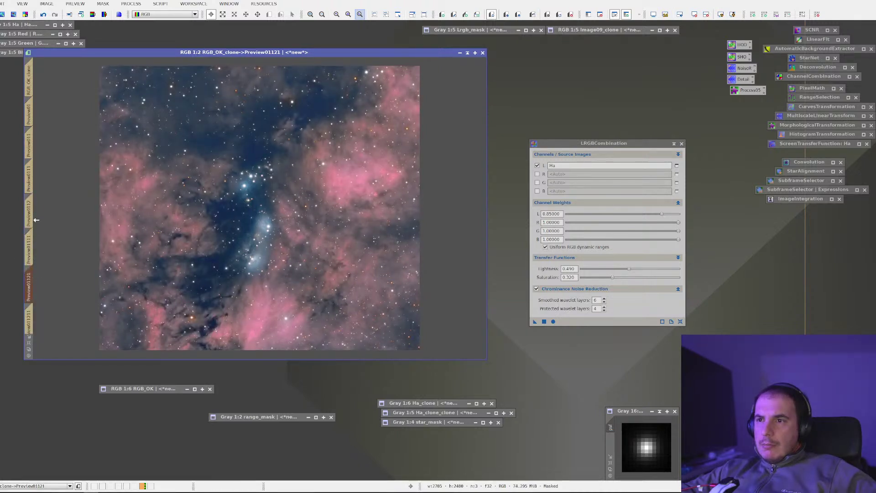
# Step: Apply the LRGB combination to Preview0111 with Lightness set to 0.160
pyautogui.click(616, 272)
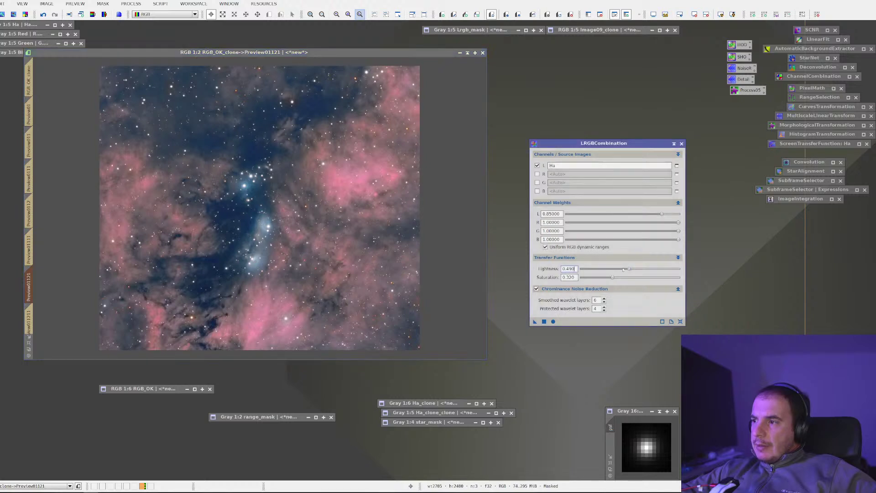
pyautogui.moveTo(630, 270); pyautogui.dragTo(596, 269)
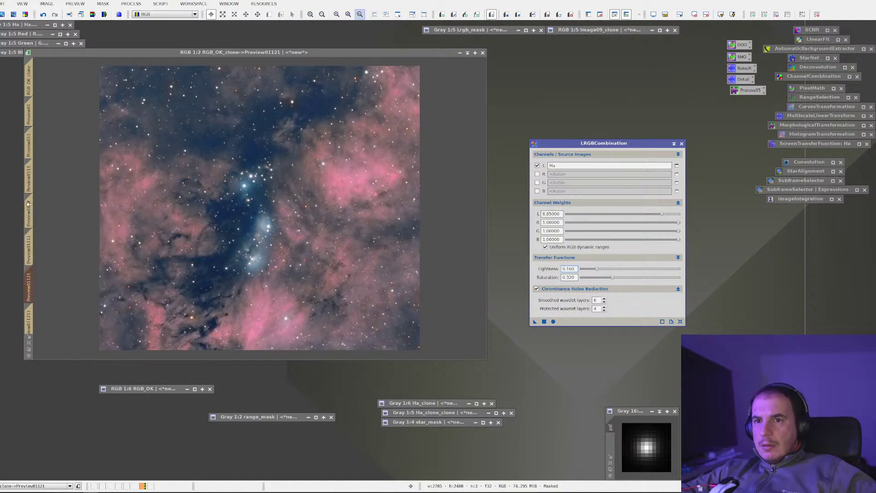
pyautogui.click(31, 186)
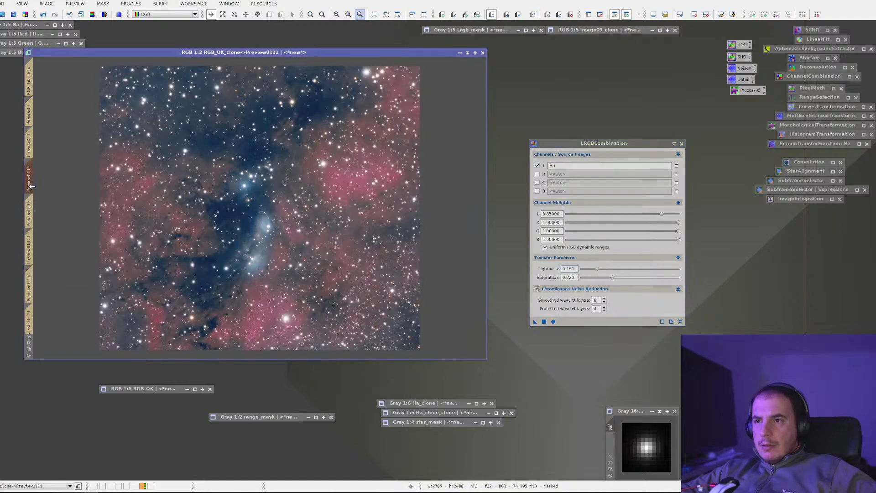
pyautogui.rightClick(102, 202)
pyautogui.click(234, 270)
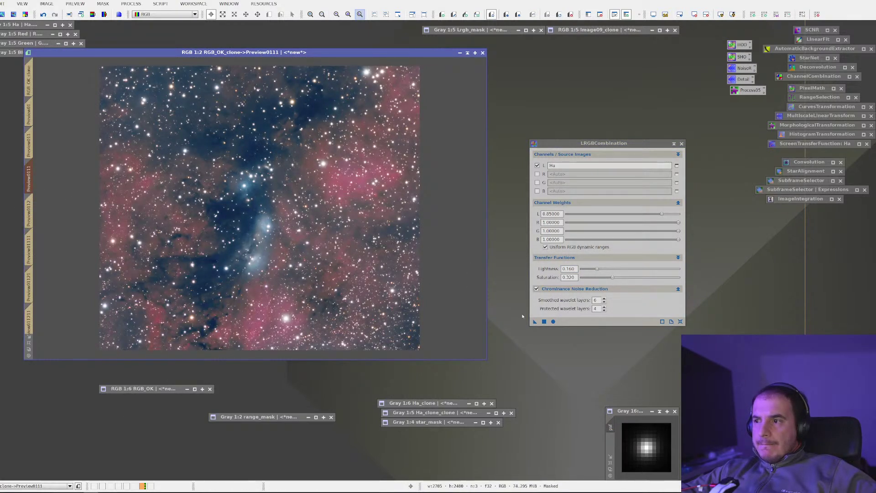
pyautogui.hotkey('ctrl', 'e')
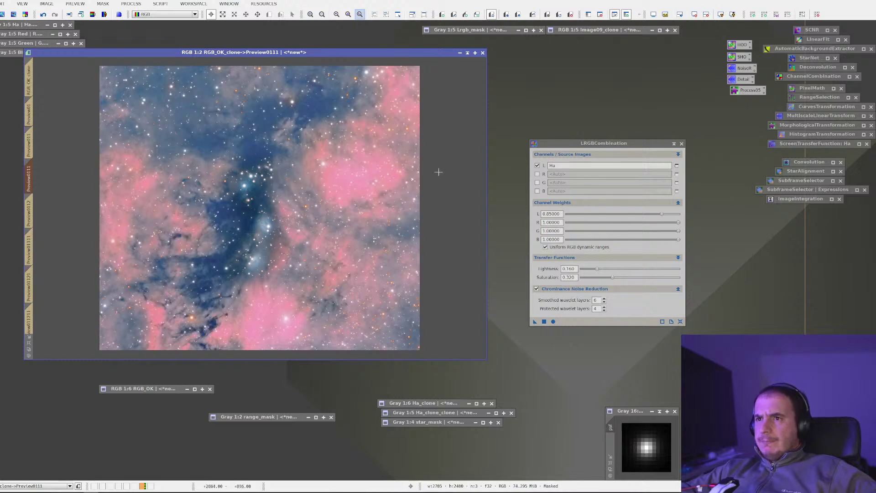
# Step: Reset Preview0111 and apply the LRGB combination to it with Lightness set to 0.350
pyautogui.rightClick(359, 184)
pyautogui.click(394, 242)
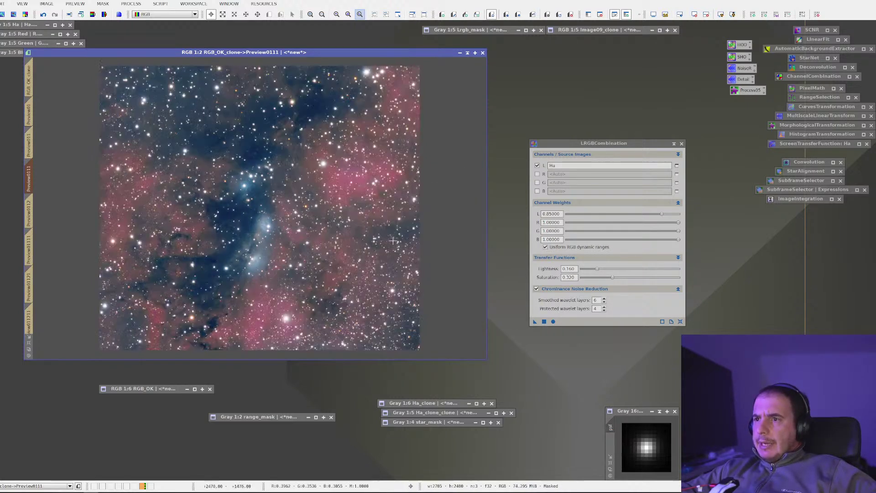
pyautogui.moveTo(604, 272); pyautogui.dragTo(617, 271)
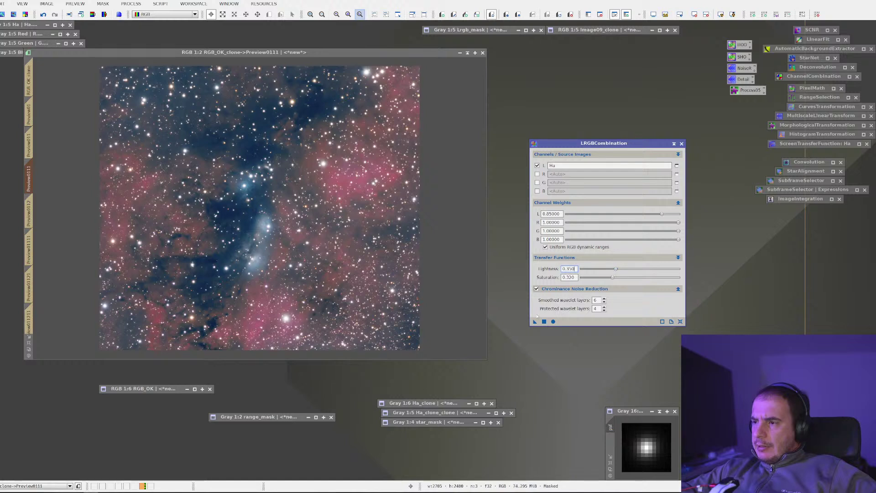
pyautogui.moveTo(535, 321); pyautogui.dragTo(116, 156)
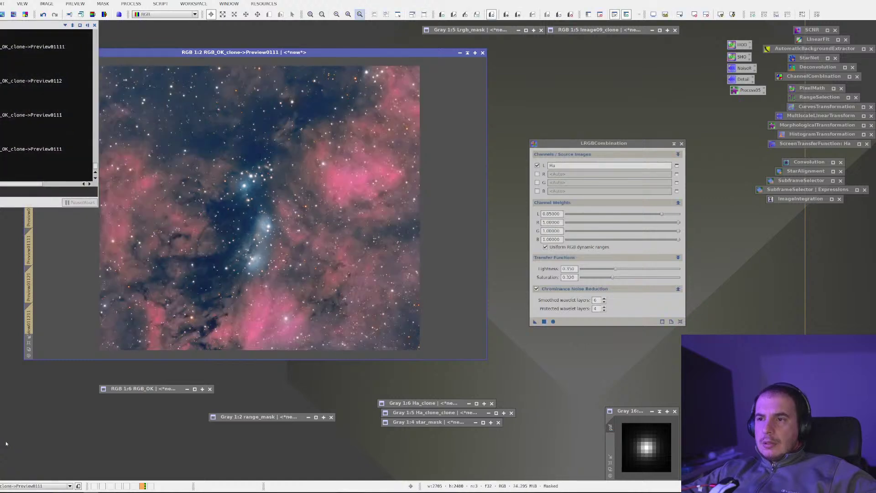
# Step: Compare the lightness of Preview0111 with Preview0112, Preview01111 and the original Preview01 at 1:2 zoom
pyautogui.click(31, 239)
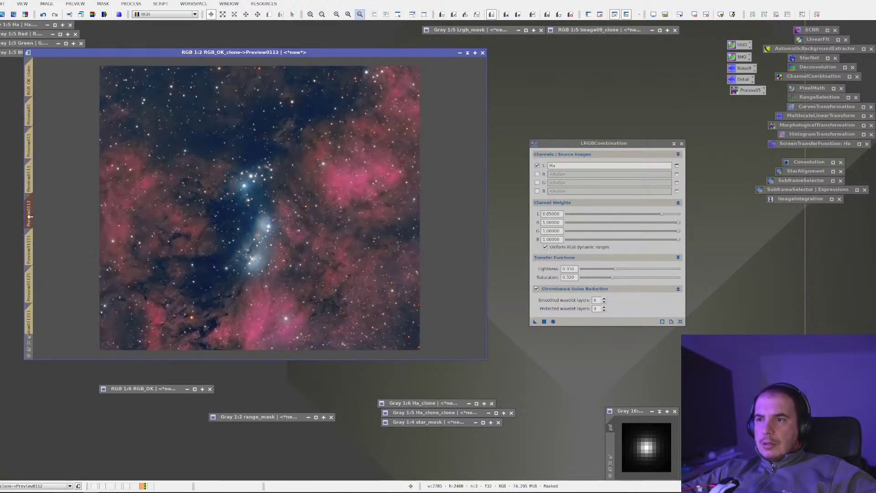
pyautogui.click(29, 183)
pyautogui.click(34, 211)
pyautogui.click(31, 244)
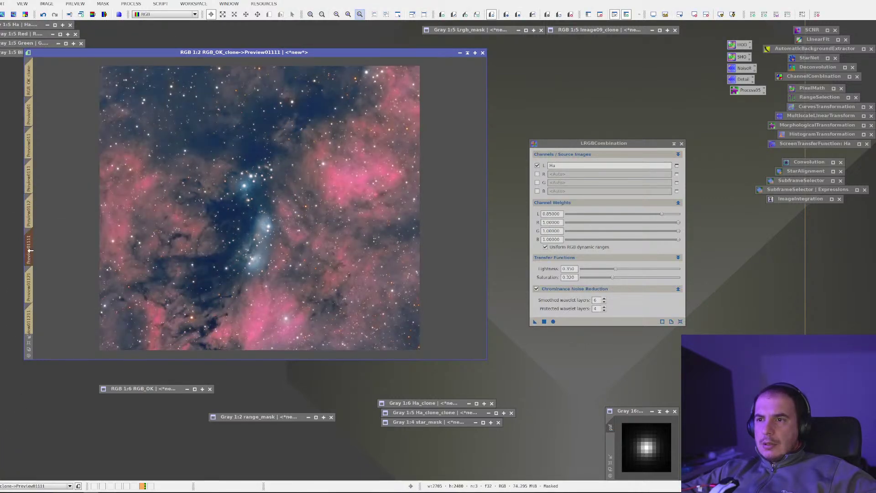
pyautogui.click(34, 185)
pyautogui.click(32, 158)
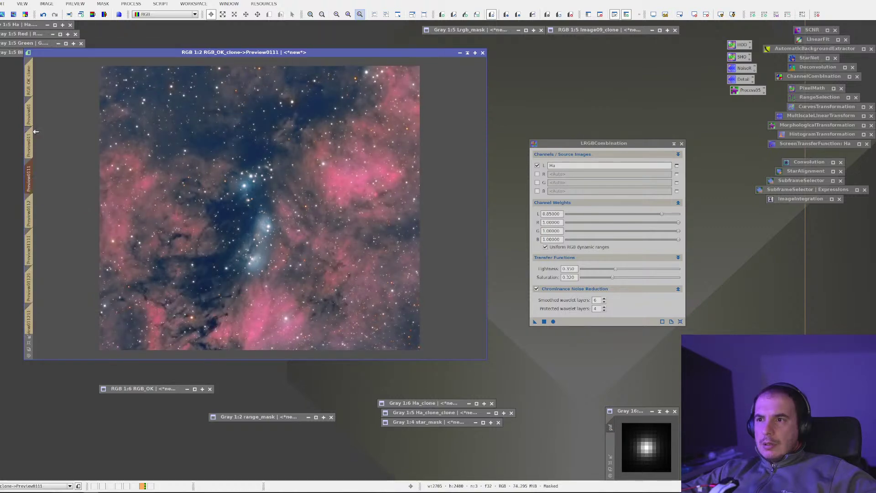
pyautogui.click(29, 115)
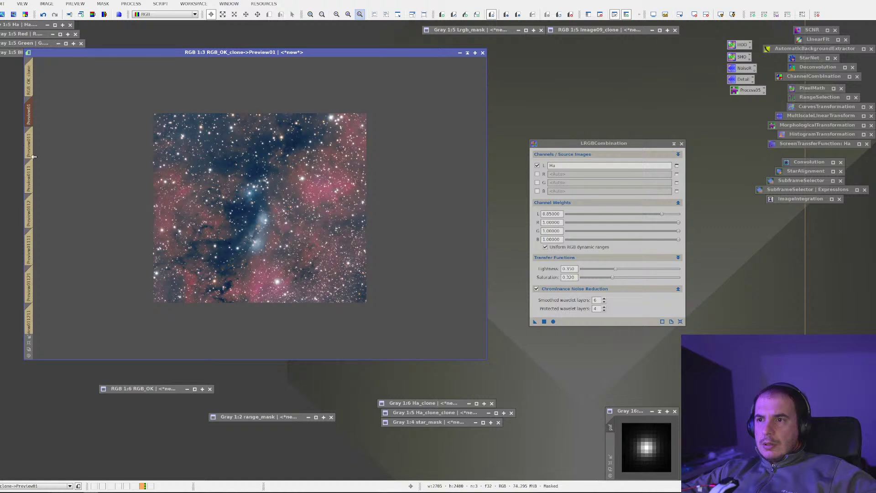
pyautogui.hotkey('ctrl', '+')
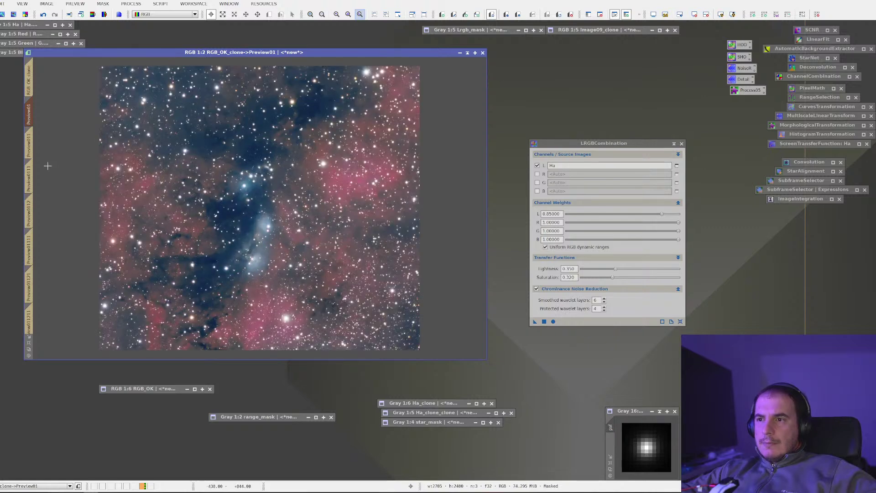
pyautogui.click(29, 208)
pyautogui.click(29, 114)
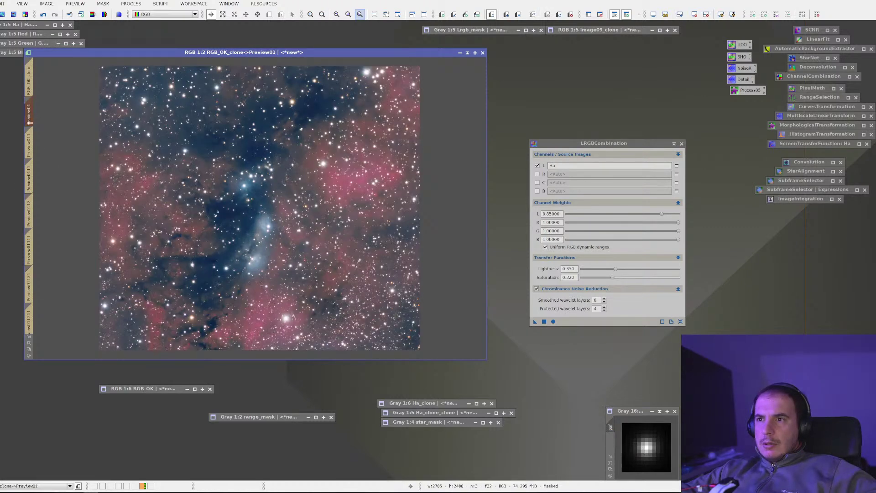
pyautogui.click(29, 175)
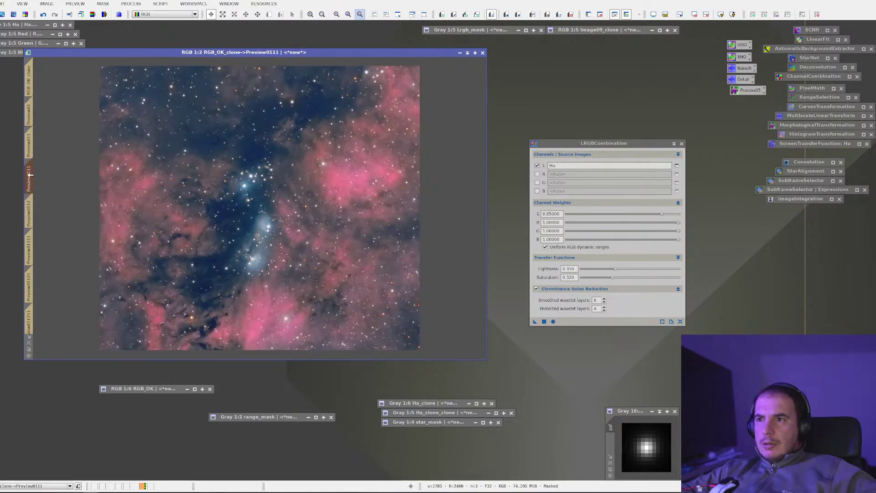
# Step: Examine the other test previews, including Preview0112, Preview01111, Preview01121 and Preview011, to judge the best combination settings
pyautogui.click(30, 217)
pyautogui.click(29, 240)
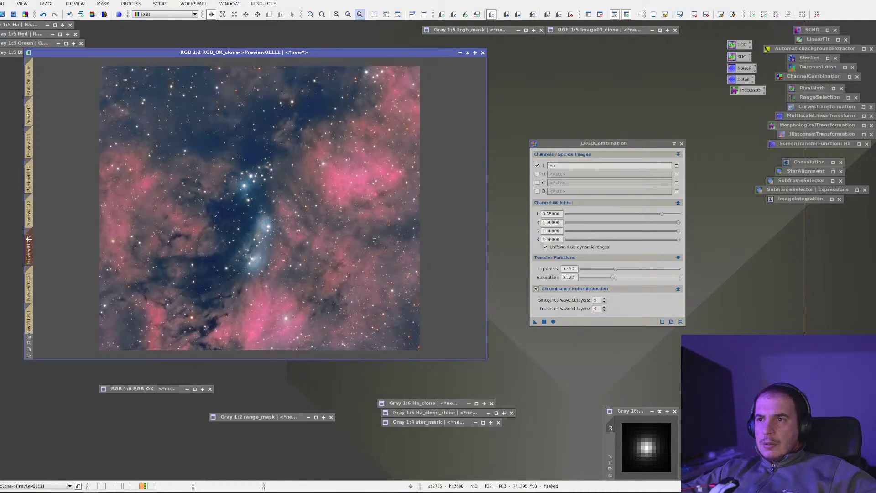
pyautogui.click(29, 276)
pyautogui.click(31, 307)
pyautogui.click(31, 290)
pyautogui.click(31, 309)
pyautogui.click(29, 247)
pyautogui.click(30, 181)
pyautogui.click(29, 144)
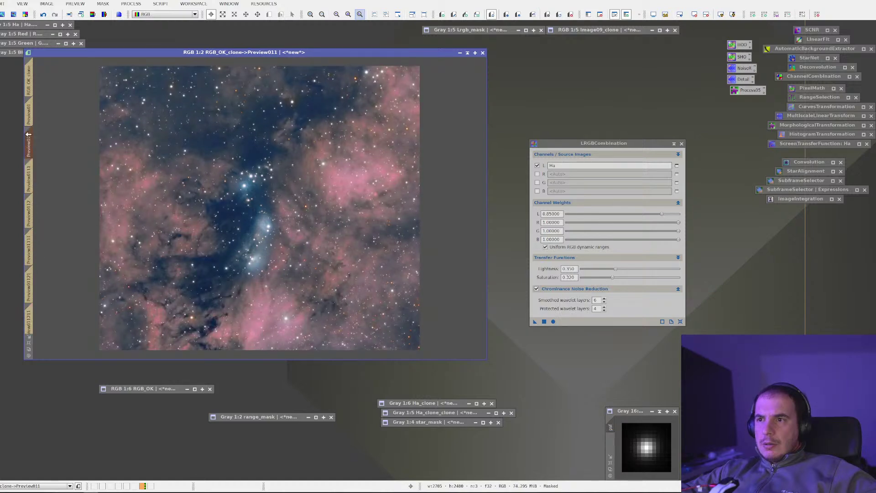
# Step: Undo the curves transformation on the full RGB_OK_clone image and apply the LRGB combination to it
pyautogui.click(29, 80)
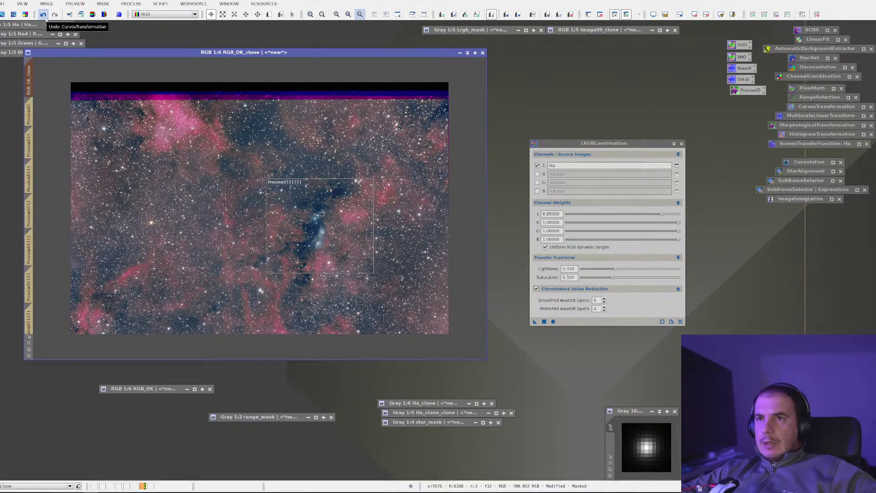
pyautogui.click(44, 15)
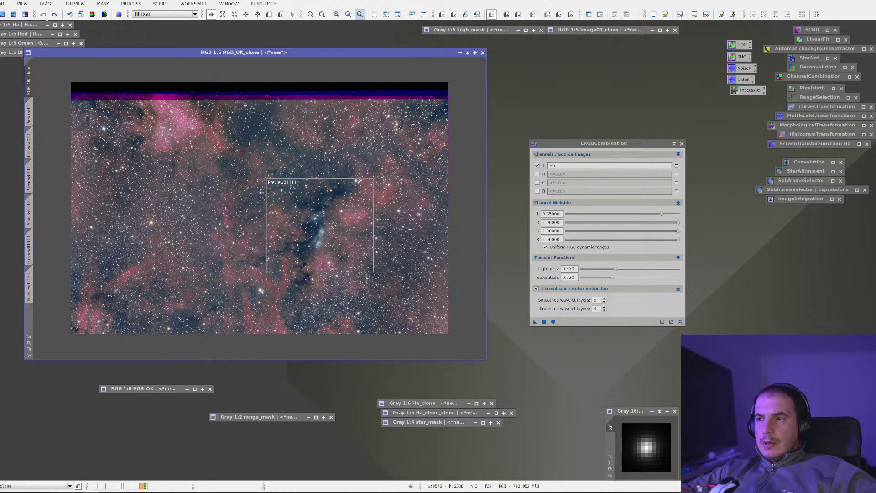
pyautogui.moveTo(536, 320); pyautogui.dragTo(371, 284)
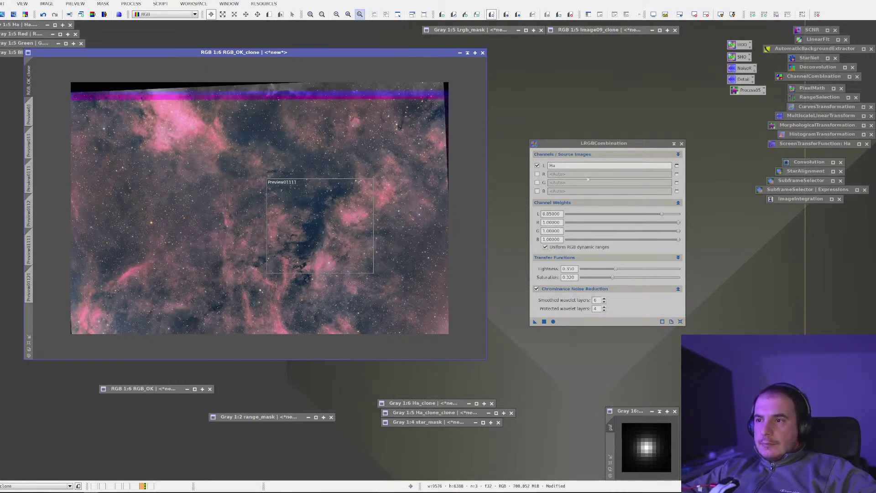
# Step: Compare the full RGB_OK_clone image before and after the LRGB combination at closer zoom
pyautogui.scroll(3, 376, 237)
pyautogui.scroll(1, 348, 227)
pyautogui.scroll(1, 251, 153)
pyautogui.scroll(-4, 279, 174)
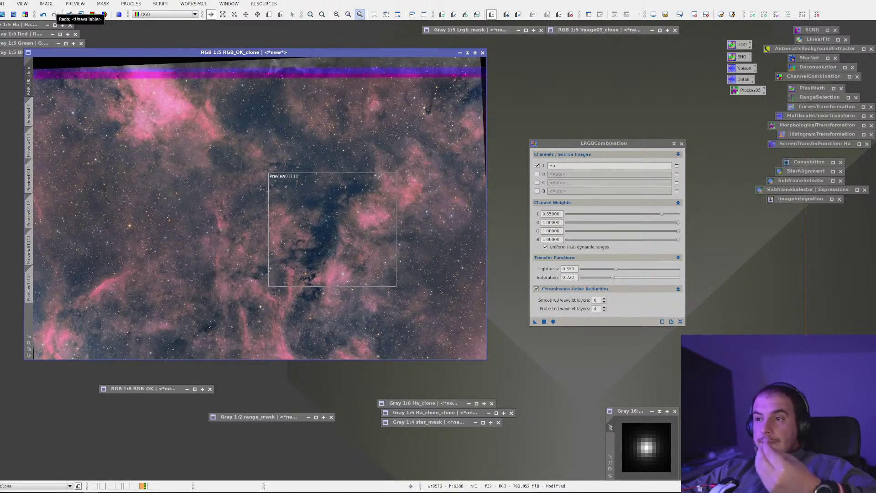
pyautogui.click(43, 15)
pyautogui.click(55, 14)
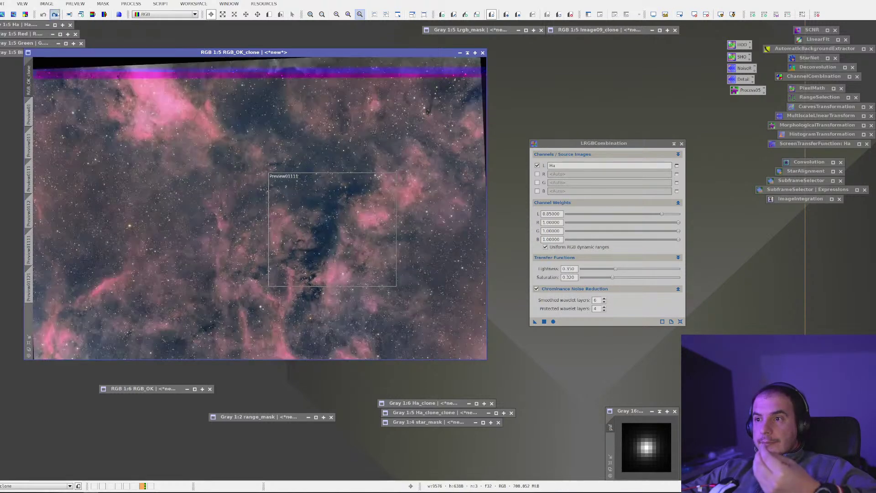
# Step: Undo the LRGB combination on the full RGB_OK_clone image
pyautogui.rightClick(297, 213)
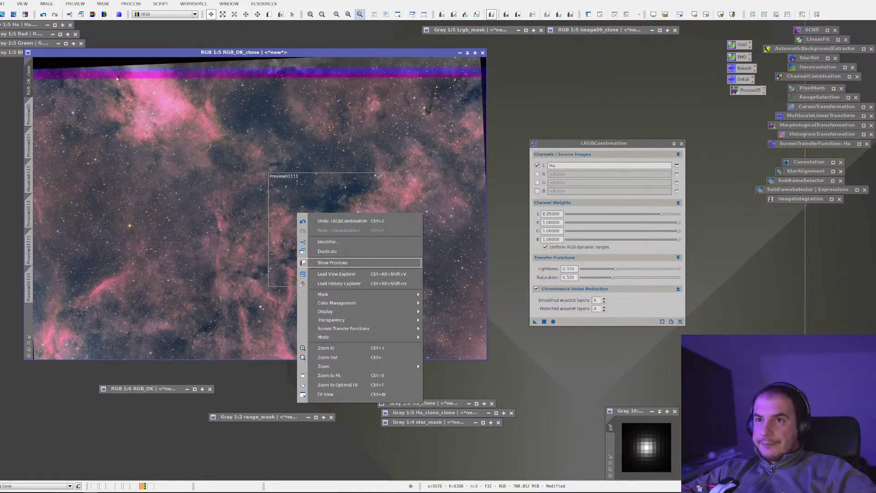
pyautogui.click(43, 14)
pyautogui.click(43, 14)
# Step: Apply the range mask that isolates the central blue nebula to the full RGB_OK_clone image
pyautogui.rightClick(209, 188)
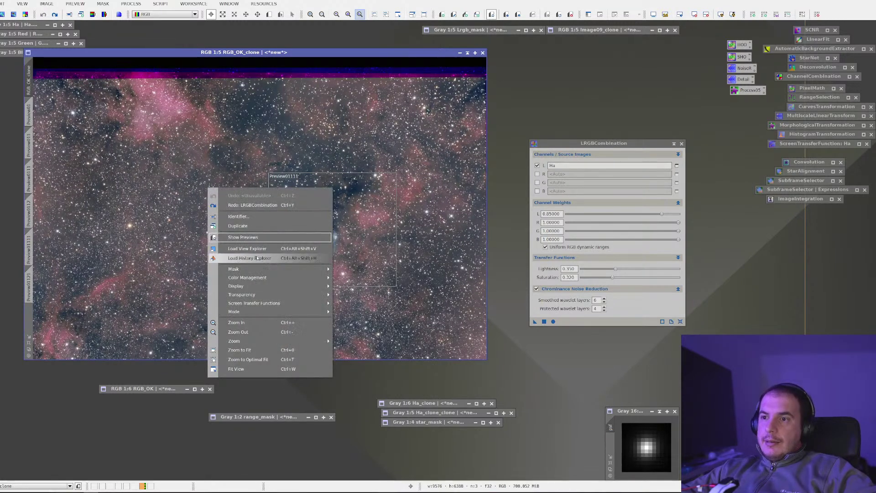
pyautogui.moveTo(258, 267)
pyautogui.click(361, 270)
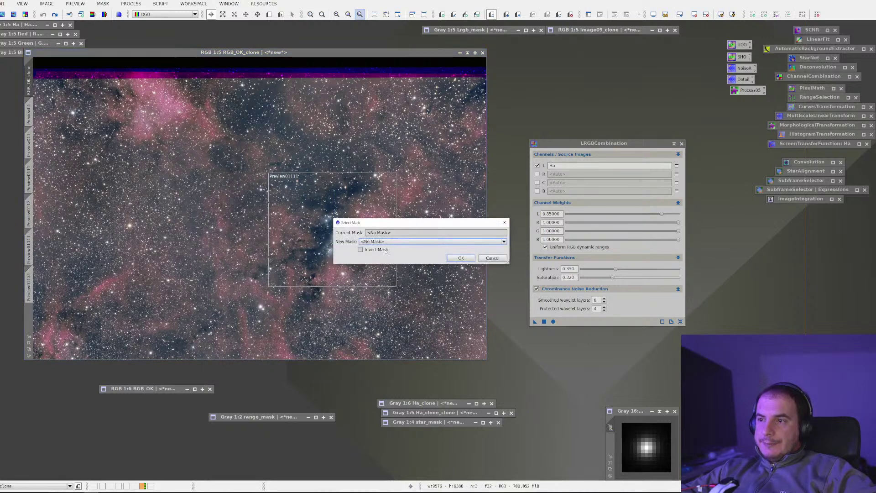
pyautogui.click(393, 241)
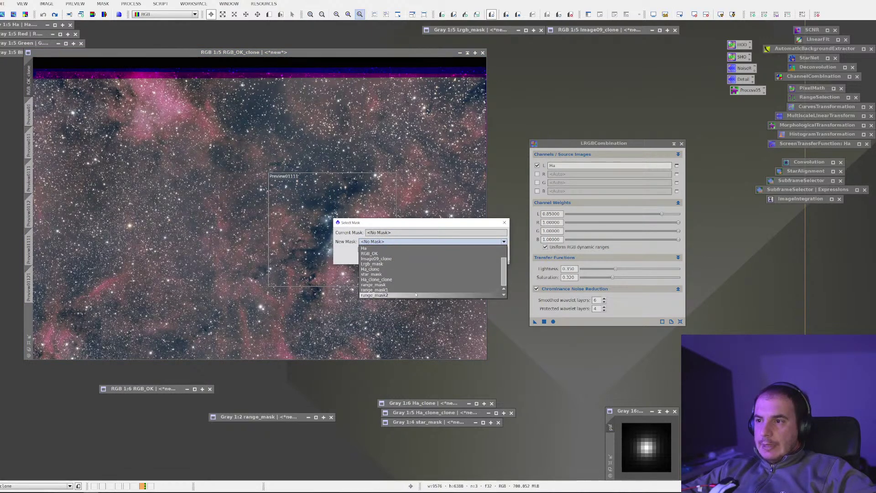
pyautogui.click(388, 292)
pyautogui.click(458, 258)
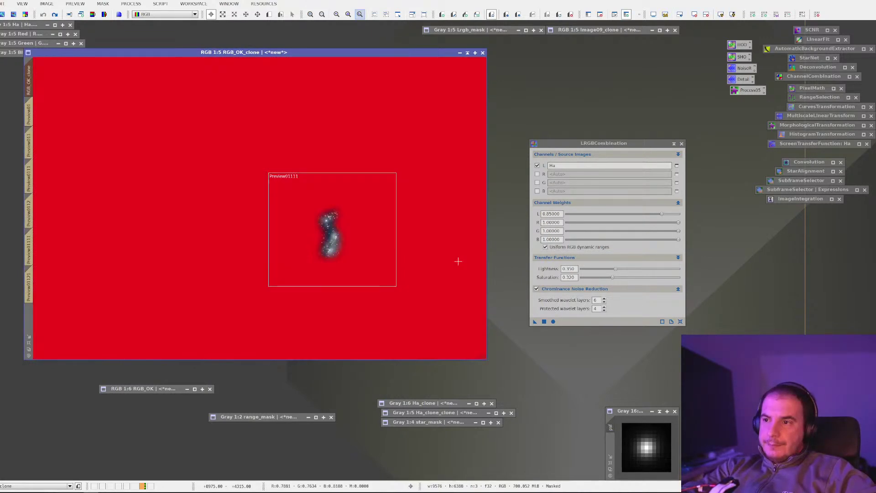
# Step: Invert and hide the nebula mask, and apply the LRGB combination to the full RGB_OK_clone image
pyautogui.hotkey('ctrl', 'i')
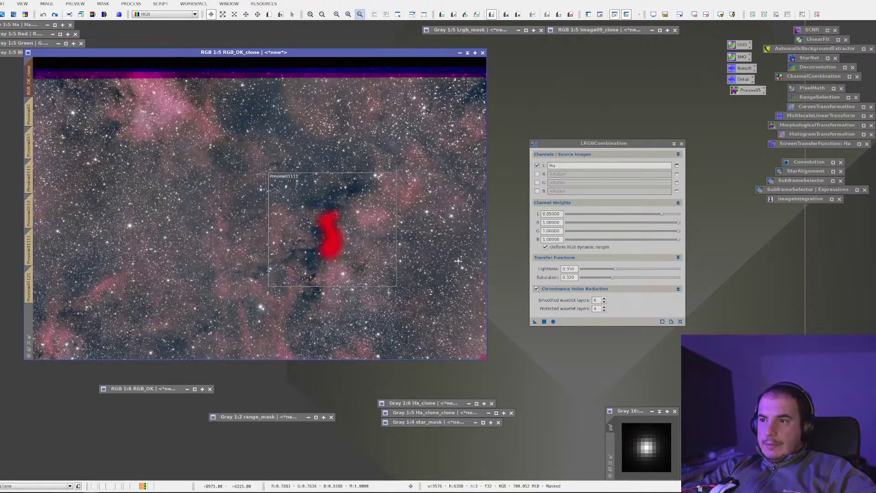
pyautogui.hotkey('ctrl', 'k')
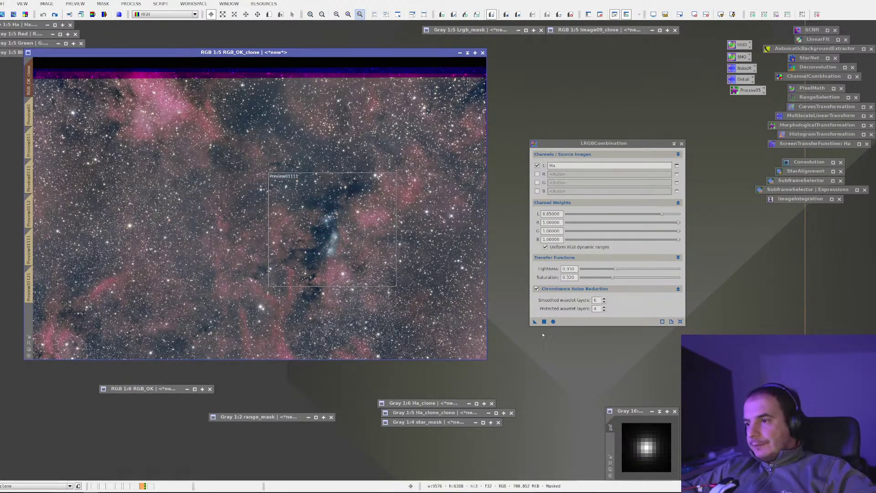
pyautogui.moveTo(535, 322); pyautogui.dragTo(429, 304)
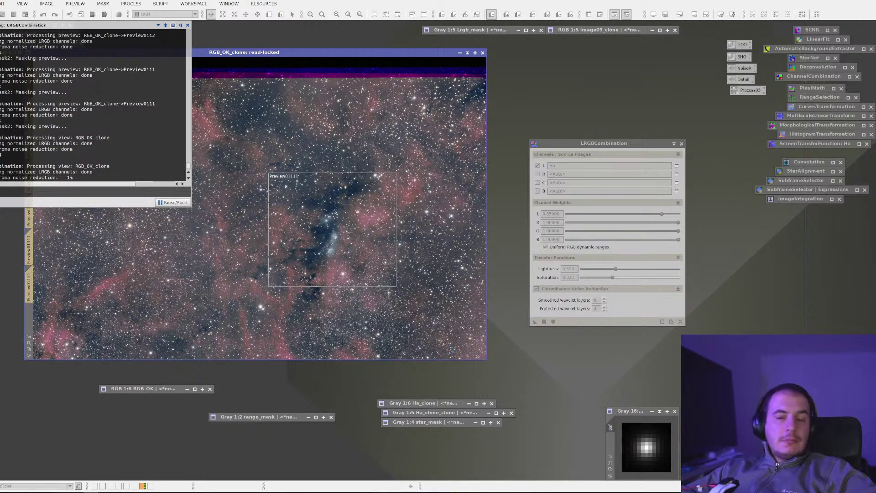
pyautogui.hotkey('alt', 'Tab')
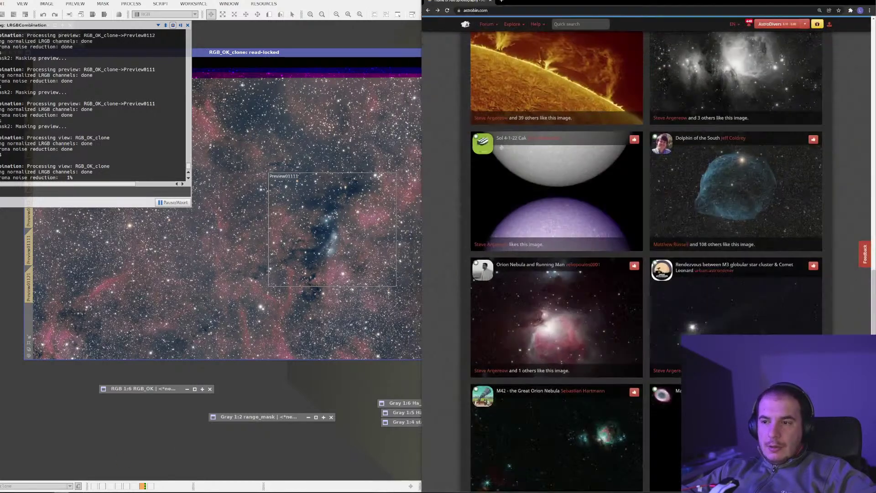
pyautogui.scroll(-3, 699, 220)
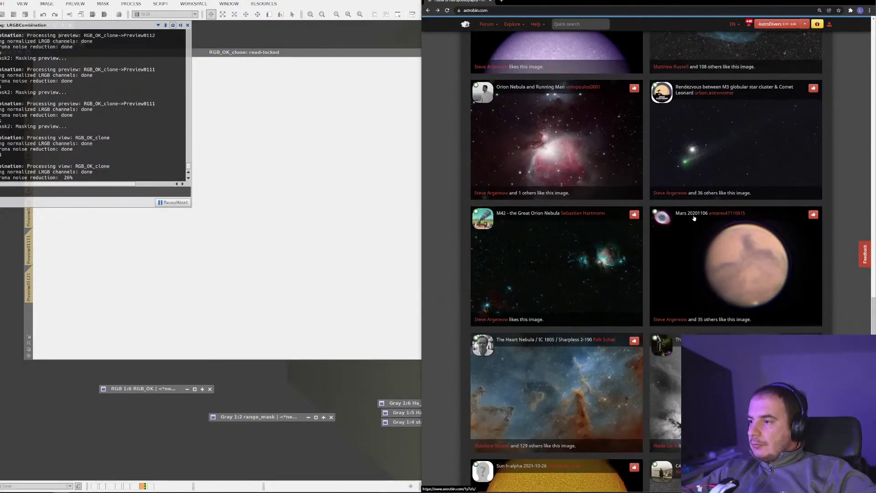
pyautogui.scroll(-4, 689, 221)
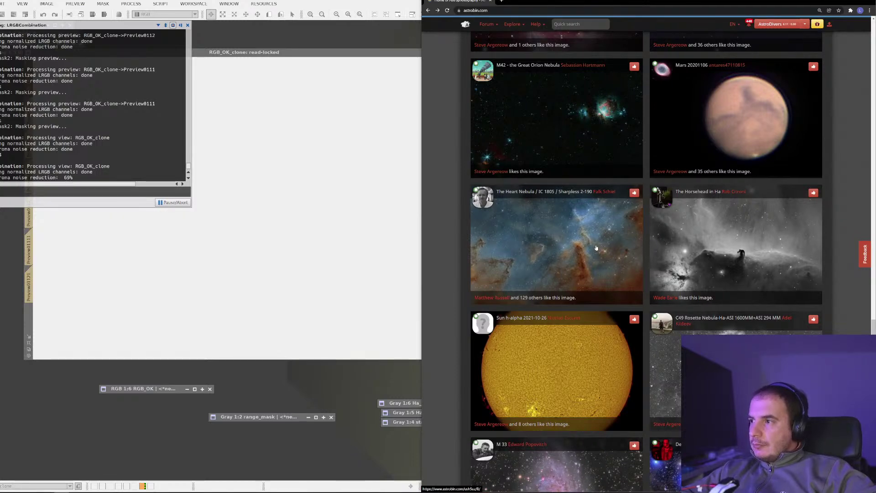
# Step: Browse the AstroBin gallery and open the image "Deeper look into the cosmic gem's of orion" at larger size
pyautogui.scroll(-4, 595, 248)
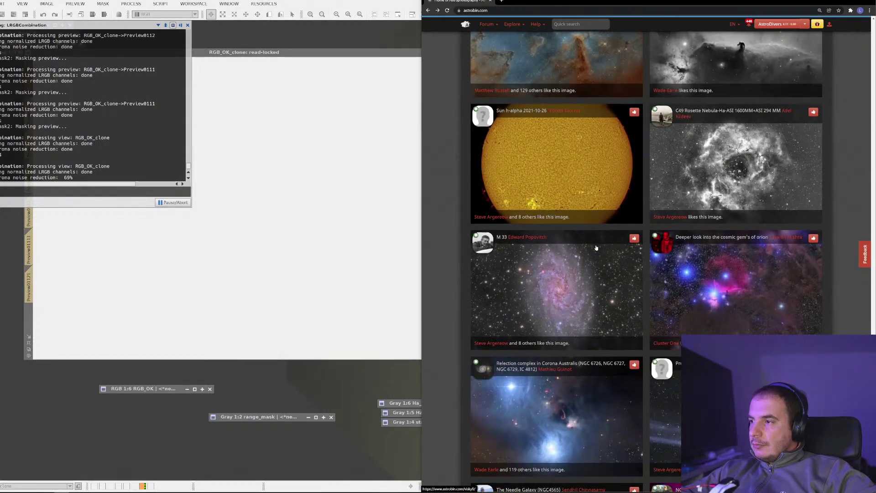
pyautogui.click(678, 273)
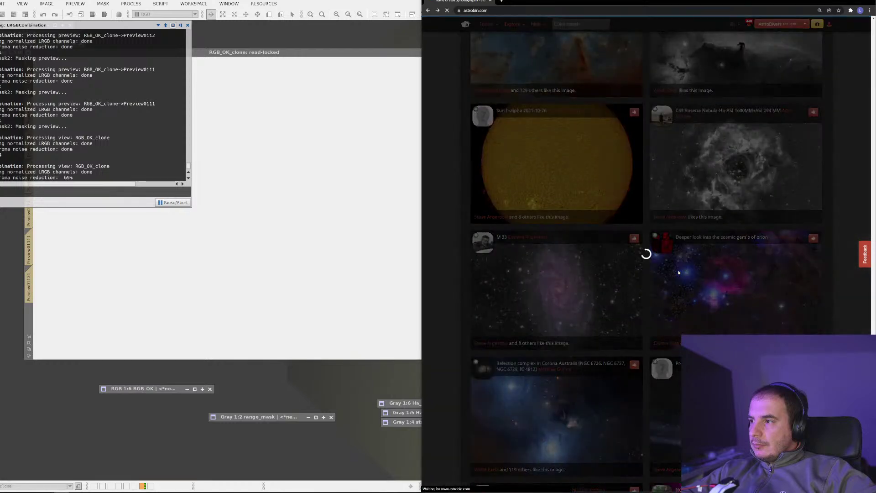
pyautogui.scroll(-1, 566, 248)
pyautogui.scroll(-3, 566, 248)
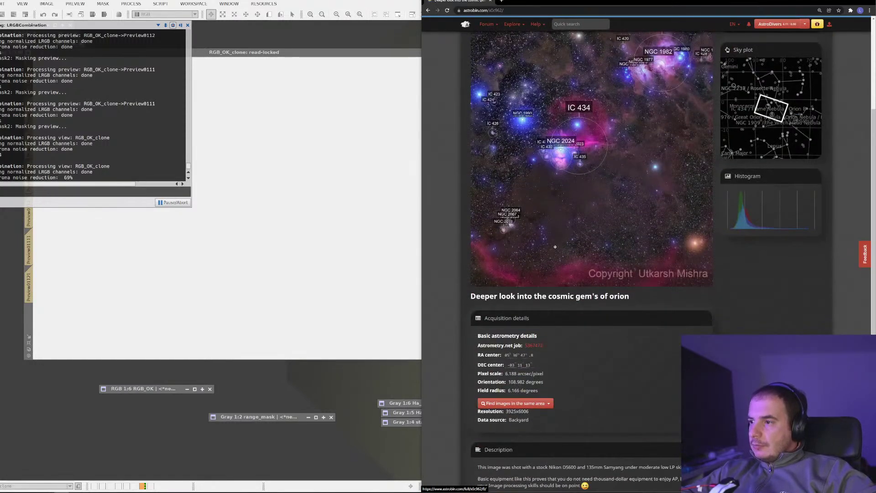
pyautogui.scroll(-1, 554, 248)
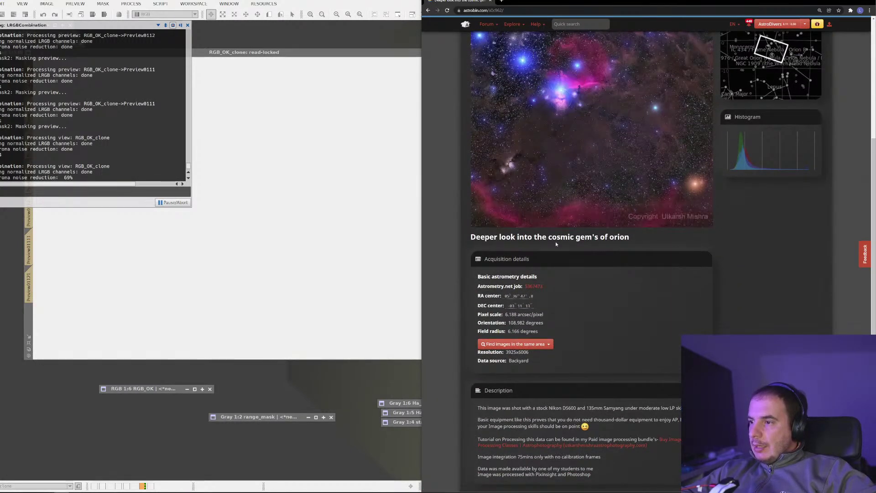
pyautogui.scroll(2, 555, 242)
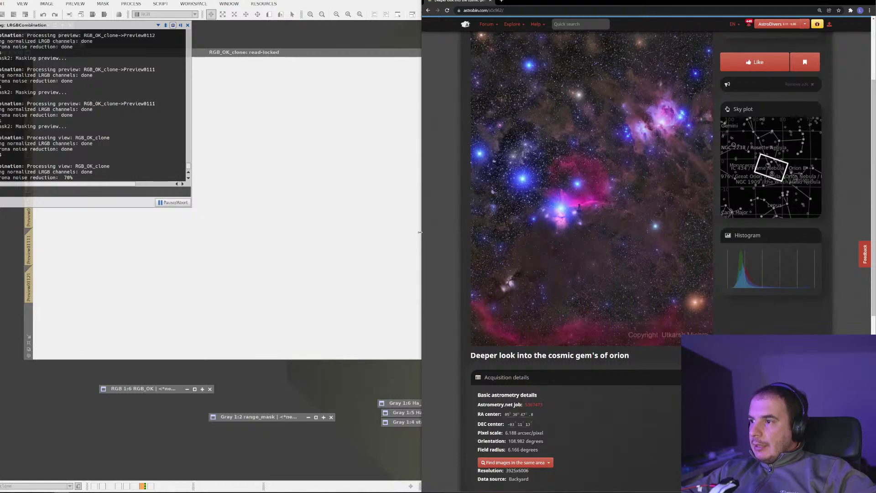
pyautogui.scroll(1, 541, 258)
pyautogui.click(607, 229)
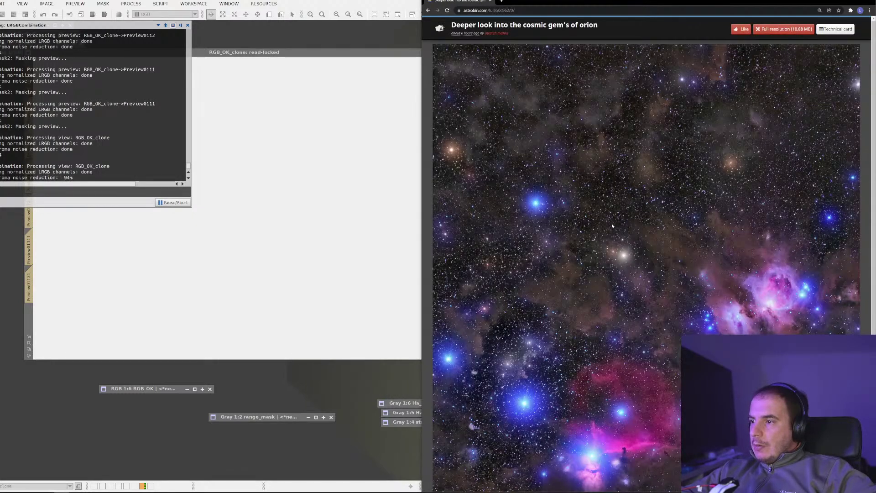
# Step: Examine the enlarged Orion image, and review its acquisition details and description
pyautogui.scroll(-2, 612, 223)
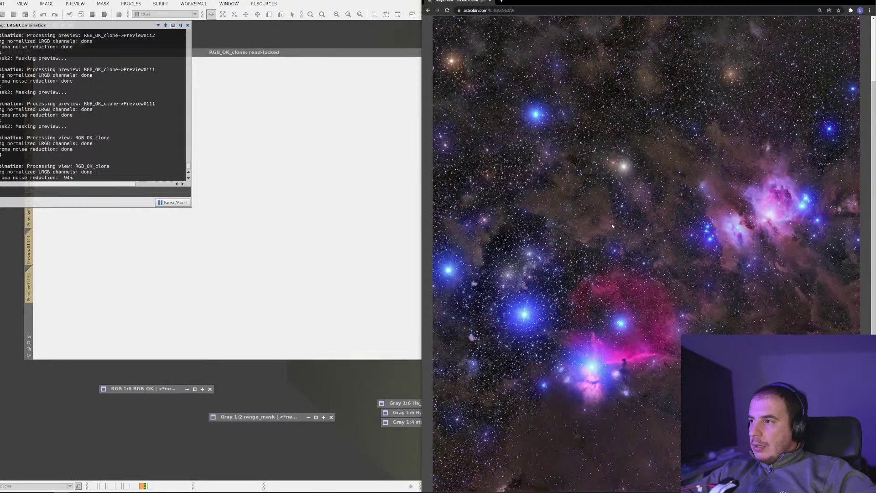
pyautogui.scroll(-3, 612, 226)
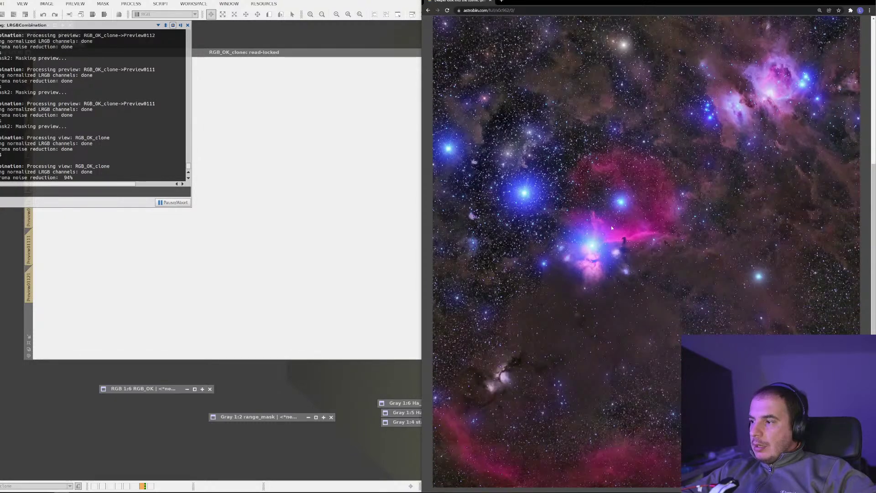
pyautogui.scroll(5, 612, 228)
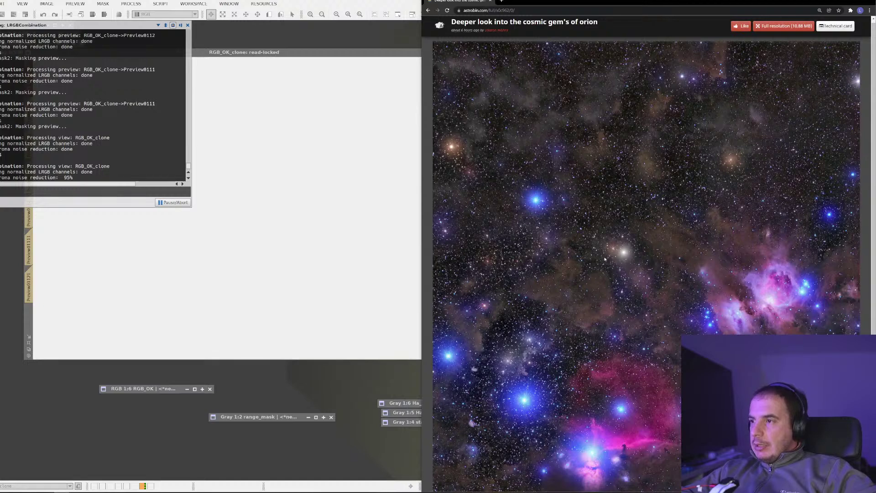
pyautogui.scroll(-5, 607, 254)
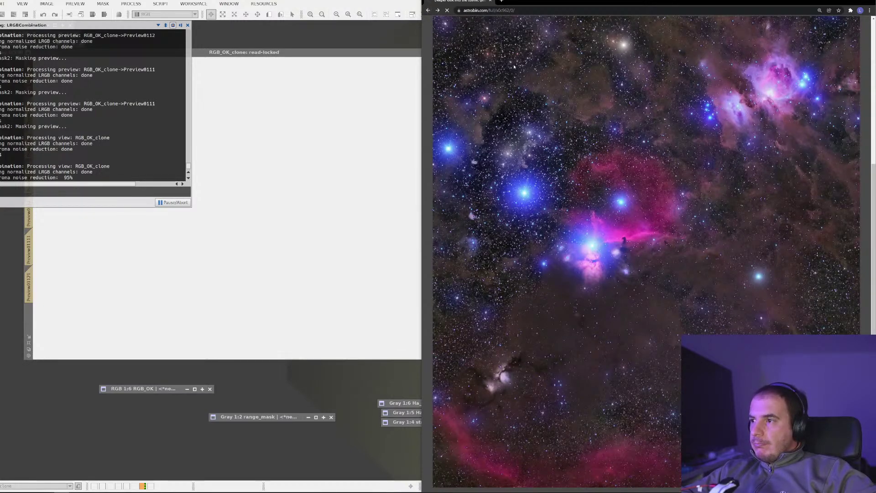
pyautogui.scroll(-5, 661, 215)
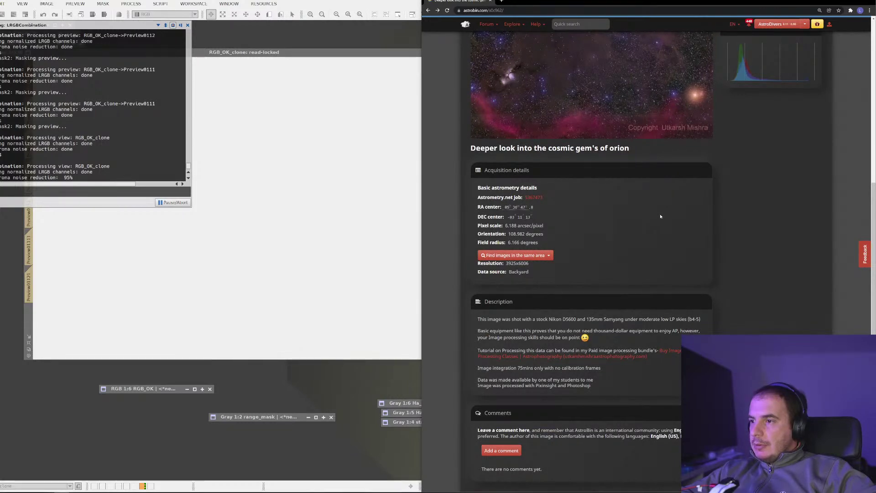
pyautogui.scroll(6, 661, 217)
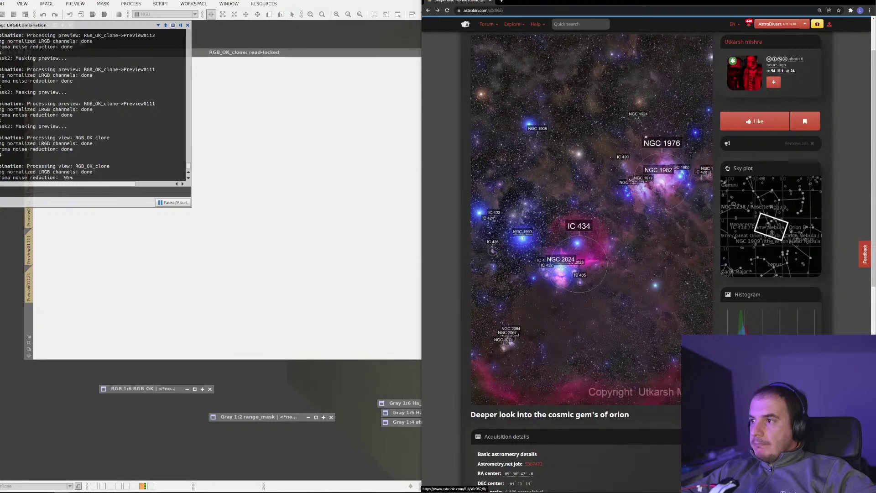
# Step: Open the profile page of the Orion image's author to view their gallery
pyautogui.click(760, 115)
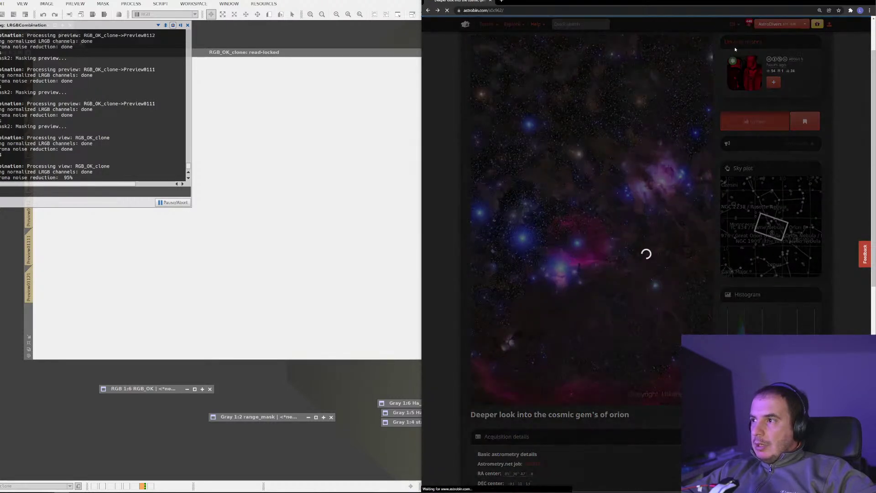
pyautogui.click(509, 160)
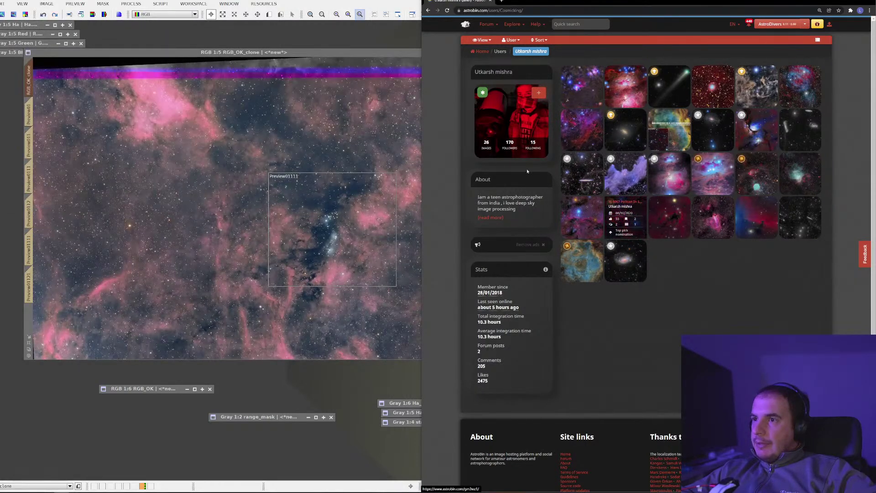
# Step: Switch back to PixInsight and compare the full RGB_OK_clone image before and after the masked LRGB combination
pyautogui.click(327, 151)
pyautogui.scroll(2, 355, 200)
pyautogui.scroll(-2, 355, 200)
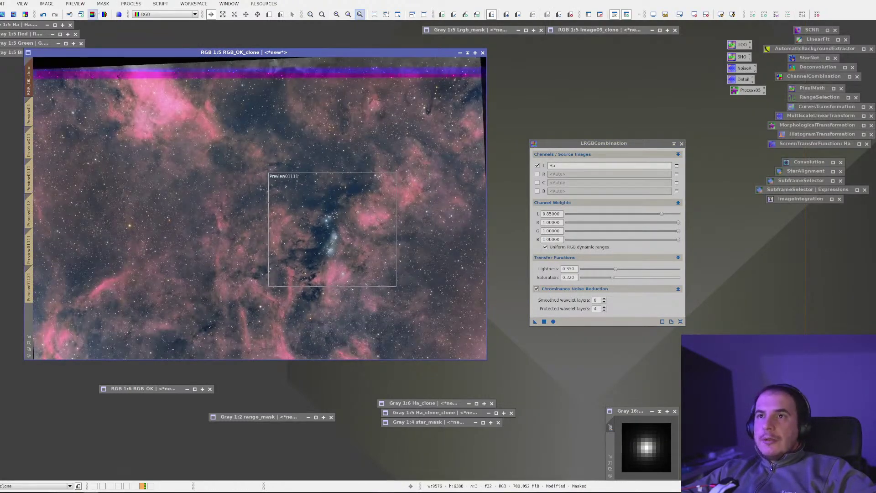
pyautogui.click(44, 14)
pyautogui.click(55, 14)
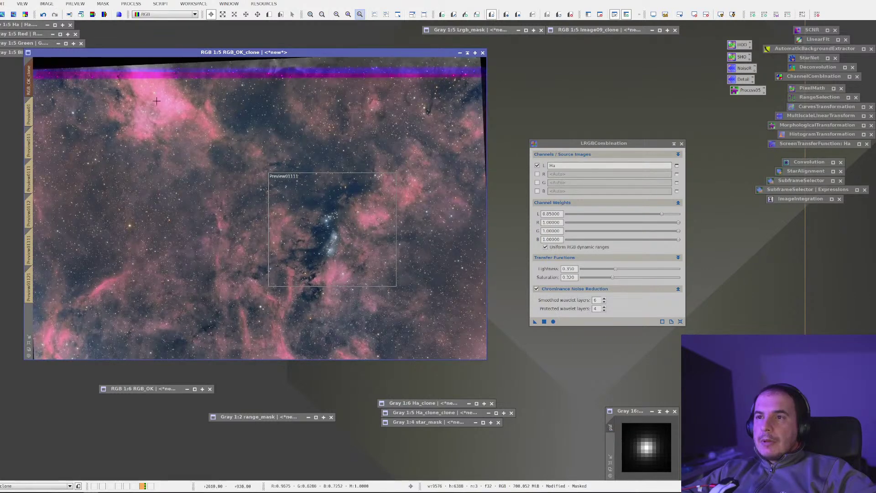
# Step: Inspect the bright pink nebula and the central blue nebula up close, comparing the blue area with and without the LRGB combination
pyautogui.scroll(2, 160, 114)
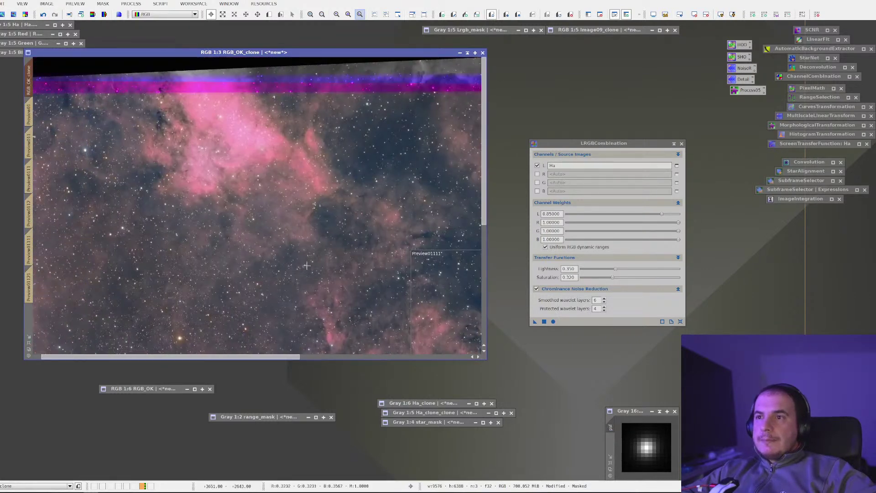
pyautogui.scroll(3, 207, 222)
pyautogui.scroll(-1, 207, 222)
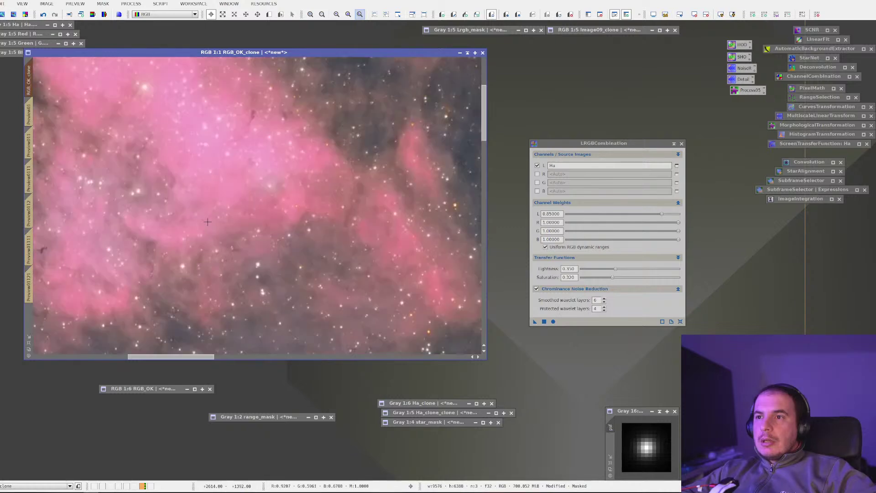
pyautogui.scroll(-5, 207, 222)
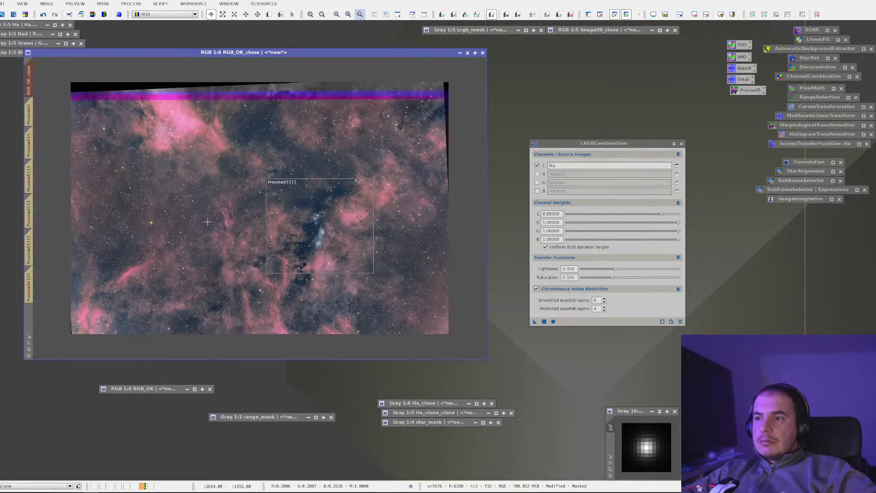
pyautogui.scroll(3, 281, 237)
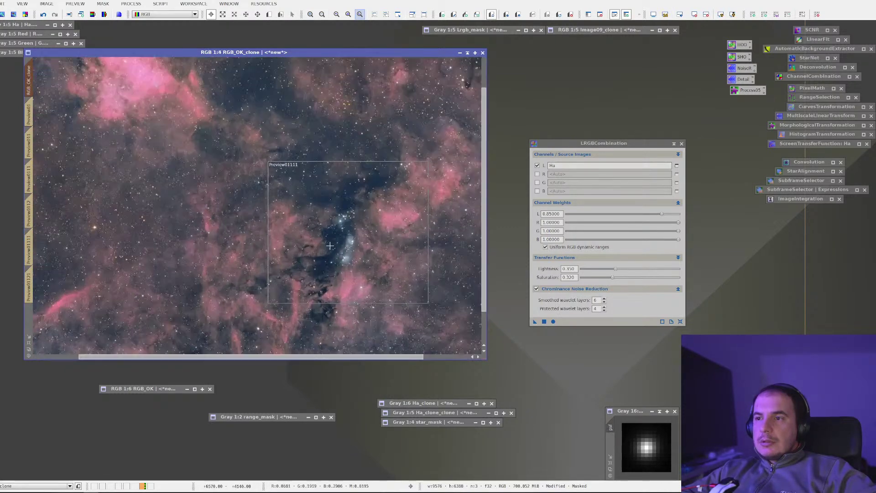
pyautogui.moveTo(348, 203); pyautogui.dragTo(401, 225)
pyautogui.scroll(1, 260, 143)
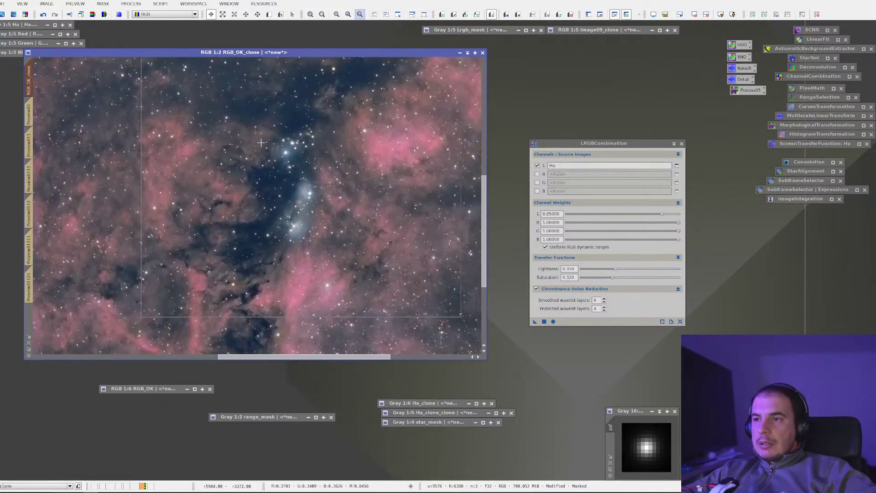
pyautogui.click(43, 14)
pyautogui.click(55, 15)
pyautogui.scroll(-3, 258, 181)
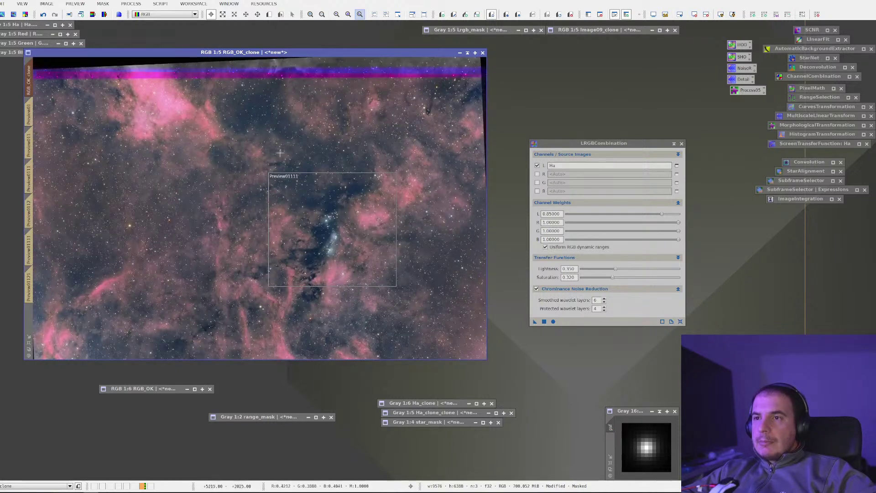
# Step: Open CurvesTransformation, reset its curves, and start a real-time preview of RGB_OK_clone
pyautogui.doubleClick(826, 106)
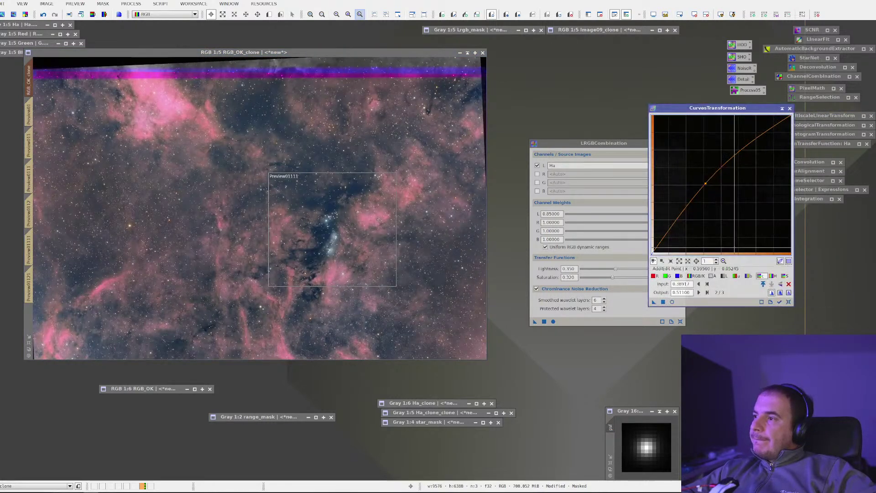
pyautogui.click(788, 302)
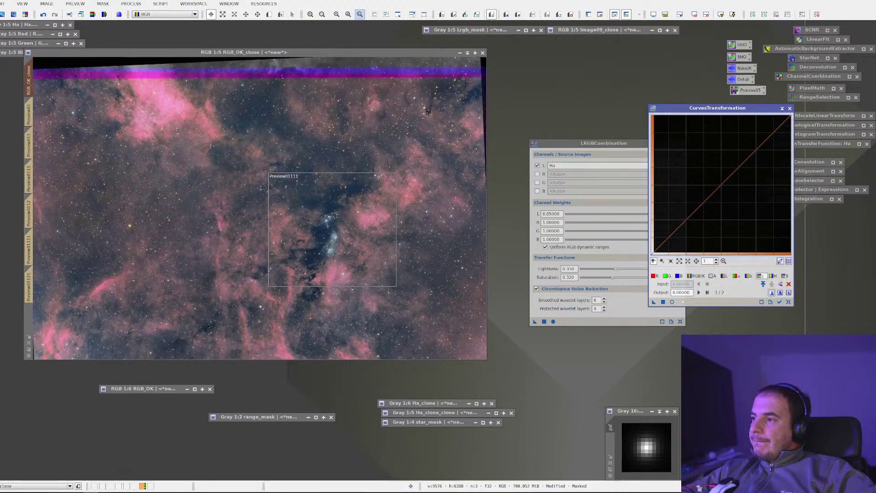
pyautogui.click(671, 301)
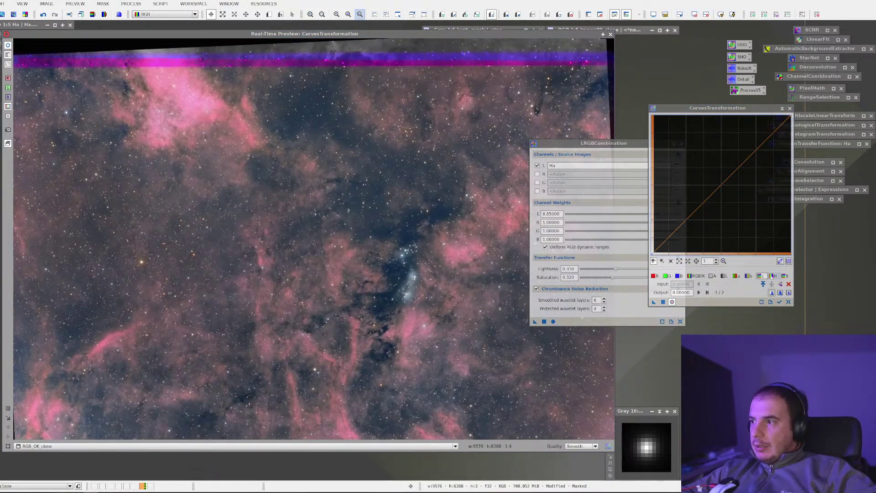
# Step: Try to shift the nebula's red tones with points at the low end of the hue curve, and reset the curves
pyautogui.click(773, 276)
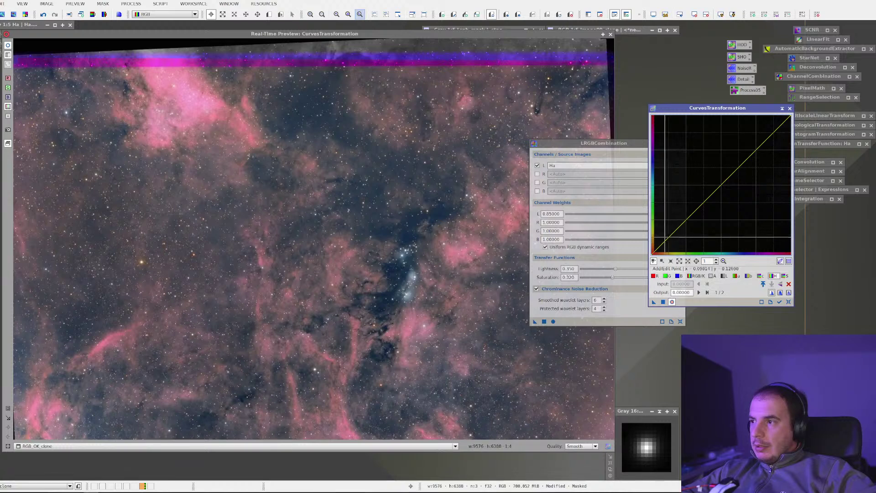
pyautogui.click(671, 236)
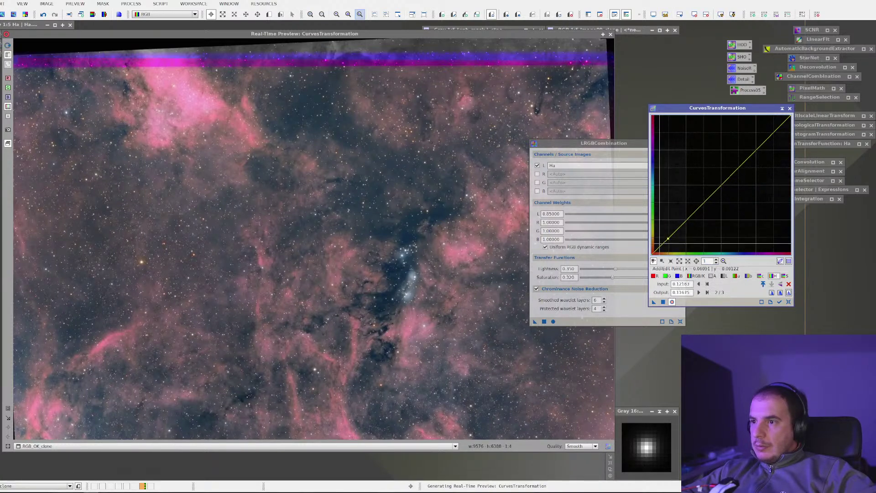
pyautogui.click(657, 243)
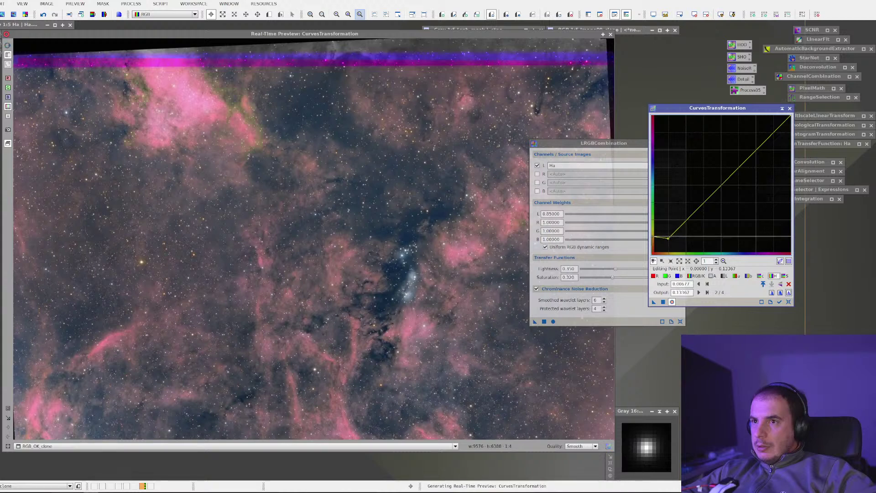
pyautogui.moveTo(657, 243); pyautogui.dragTo(683, 253)
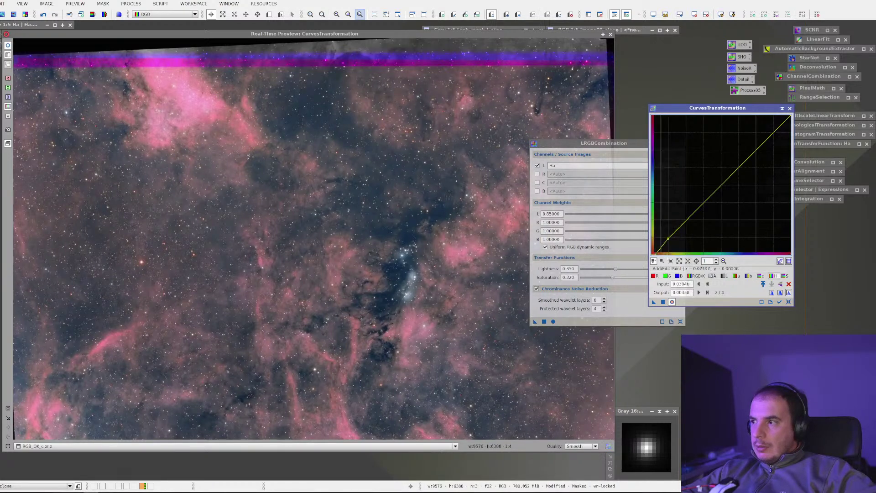
pyautogui.click(789, 302)
# Step: Raise the red curve's midtones from about 0.40 to 0.42 and anchor its shadows with a point at input 0.117, output 0.113
pyautogui.click(653, 276)
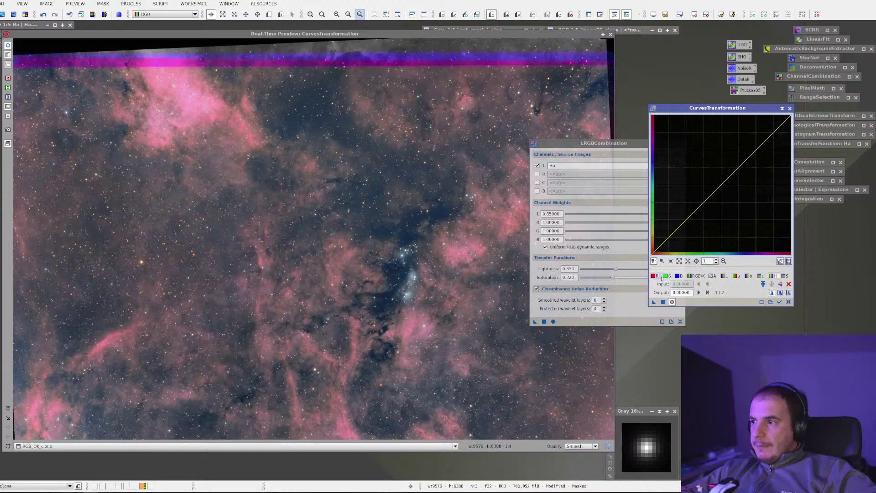
pyautogui.click(710, 197)
pyautogui.moveTo(710, 197); pyautogui.dragTo(707, 195)
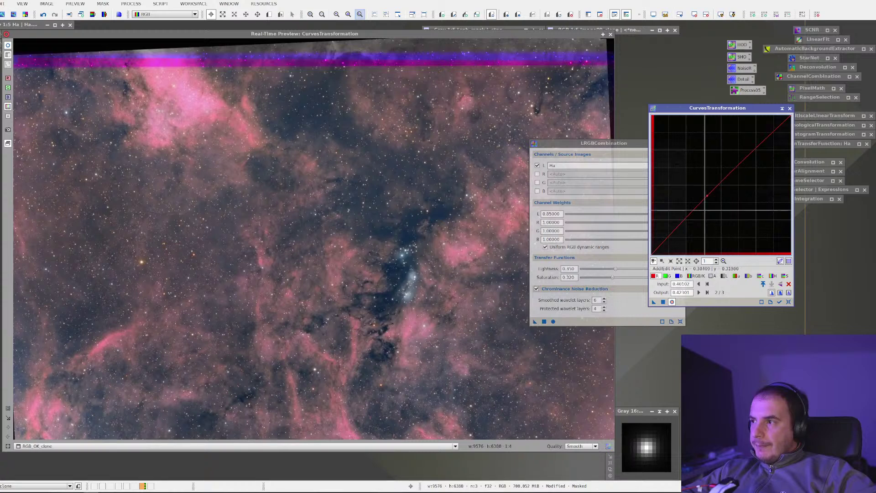
pyautogui.click(666, 237)
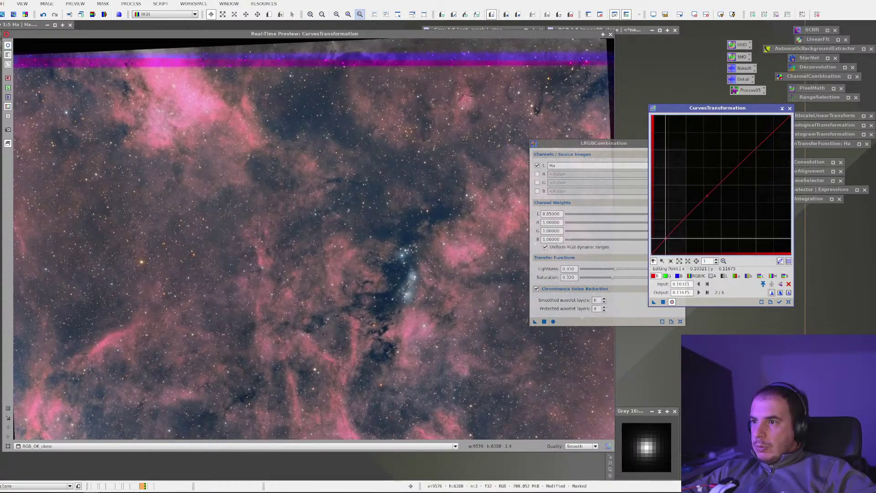
pyautogui.moveTo(666, 238); pyautogui.dragTo(667, 239)
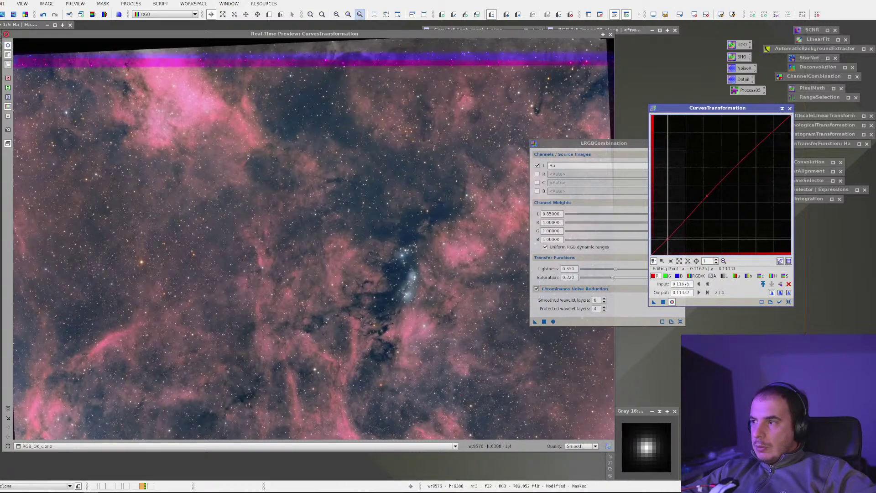
# Step: Try to raise the midtones of the a* curve with a point at input 0.453, output about 0.54, and remove the point
pyautogui.click(679, 276)
pyautogui.click(667, 275)
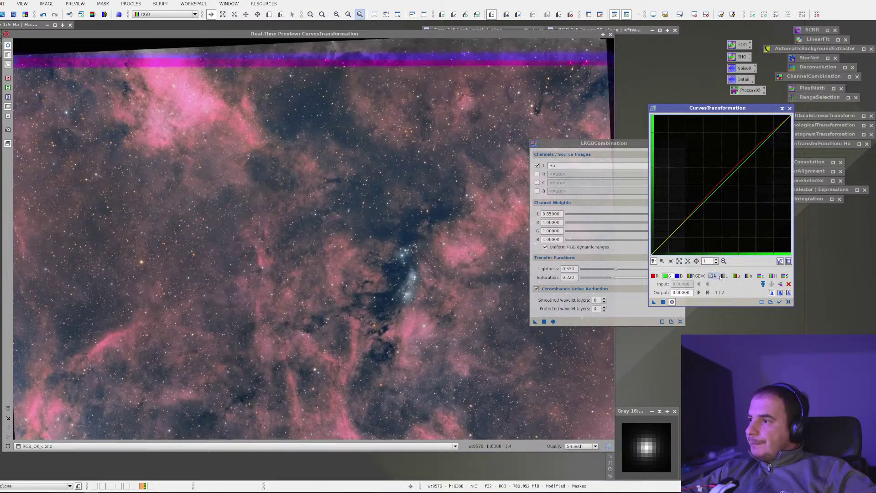
pyautogui.click(736, 275)
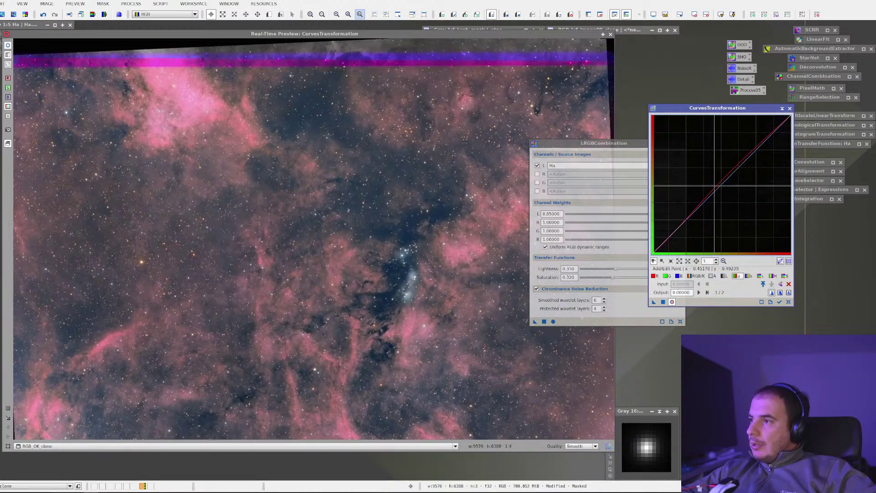
pyautogui.click(724, 192)
pyautogui.moveTo(724, 192); pyautogui.dragTo(724, 191)
pyautogui.moveTo(725, 191); pyautogui.dragTo(715, 179)
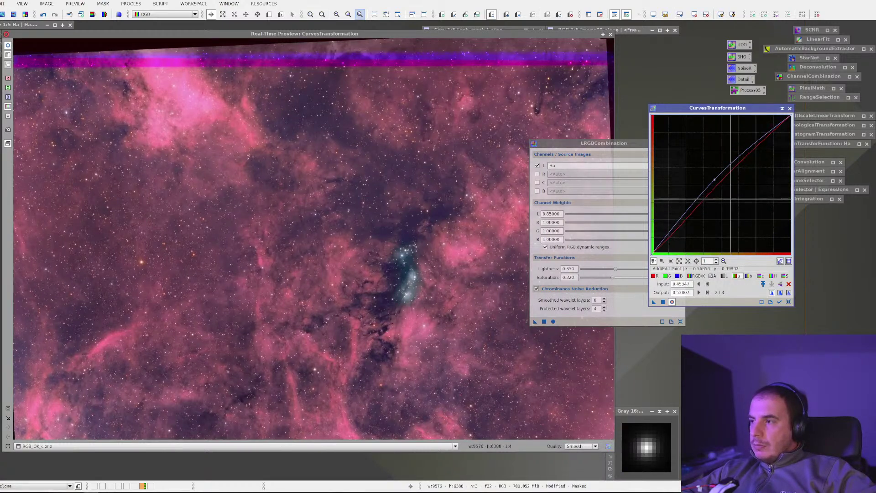
pyautogui.keyDown('ctrl'); pyautogui.click(715, 180); pyautogui.keyUp('ctrl')
# Step: Try to shift the hues with a hue curve midtone point at input 0.528, output 0.519, and reset the curves
pyautogui.click(761, 275)
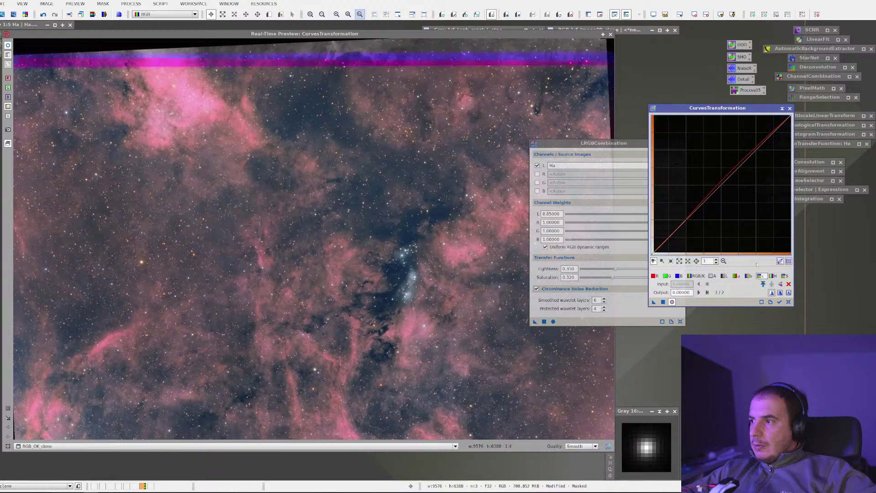
pyautogui.click(773, 276)
pyautogui.click(717, 174)
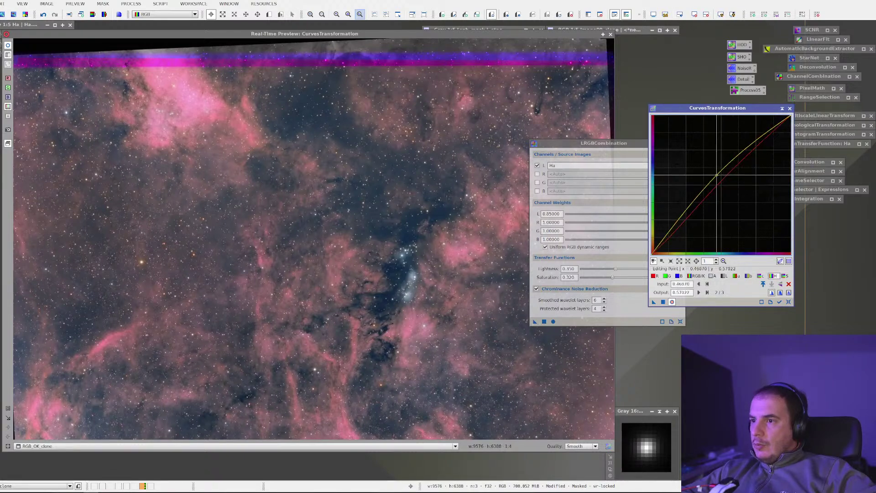
pyautogui.moveTo(716, 174)
pyautogui.mouseDown()
pyautogui.moveTo(737, 202)
pyautogui.moveTo(702, 167)
pyautogui.moveTo(730, 192)
pyautogui.moveTo(726, 181)
pyautogui.mouseUp()
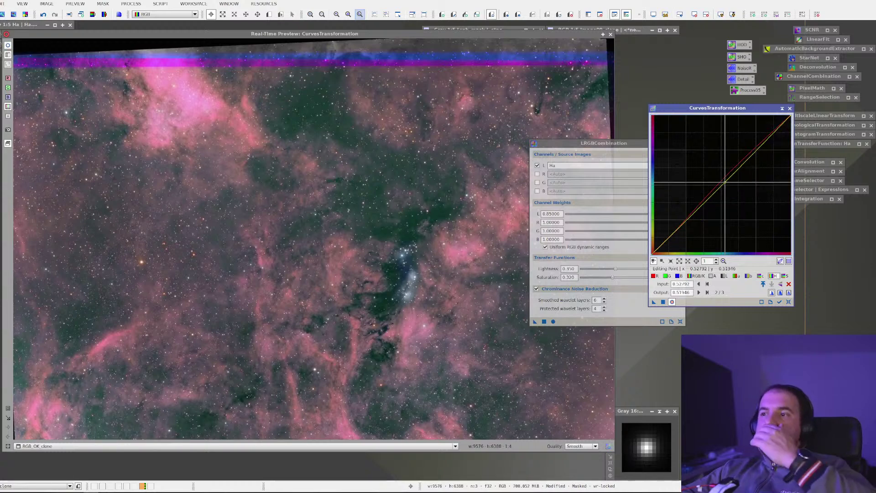
pyautogui.click(788, 302)
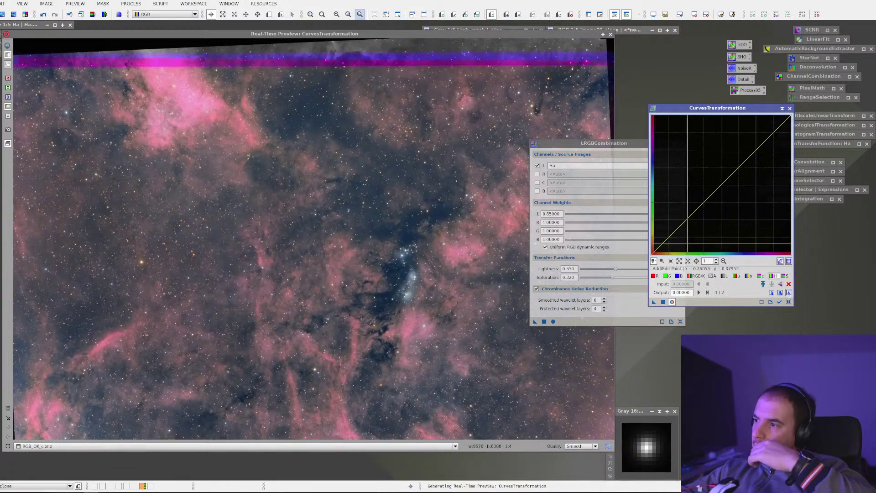
# Step: Try to isolate and shift the orange-red tones with several closely spaced points on the lower hue curve, and reset the curves
pyautogui.click(674, 233)
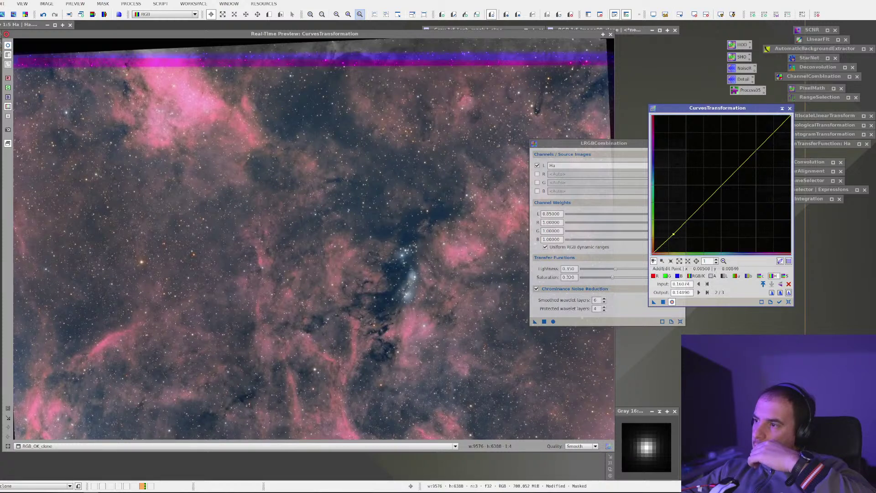
pyautogui.moveTo(653, 252); pyautogui.dragTo(653, 116)
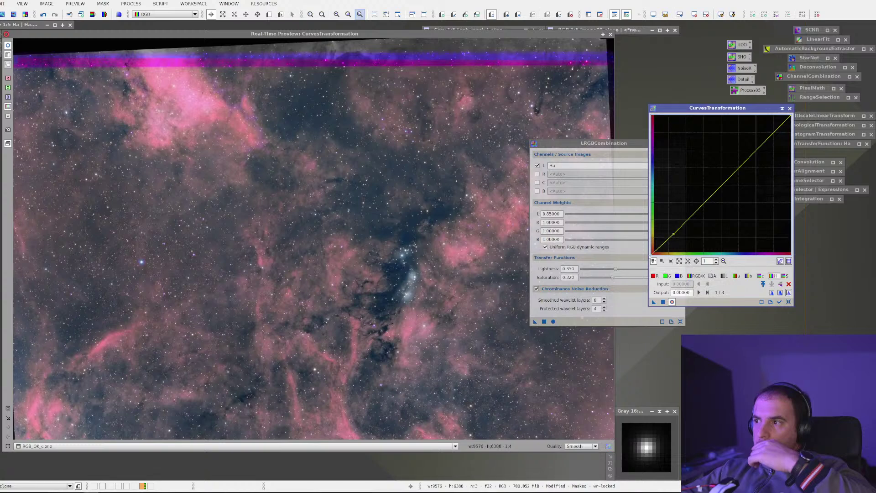
pyautogui.moveTo(663, 241)
pyautogui.mouseDown()
pyautogui.moveTo(669, 195)
pyautogui.moveTo(668, 237)
pyautogui.mouseUp()
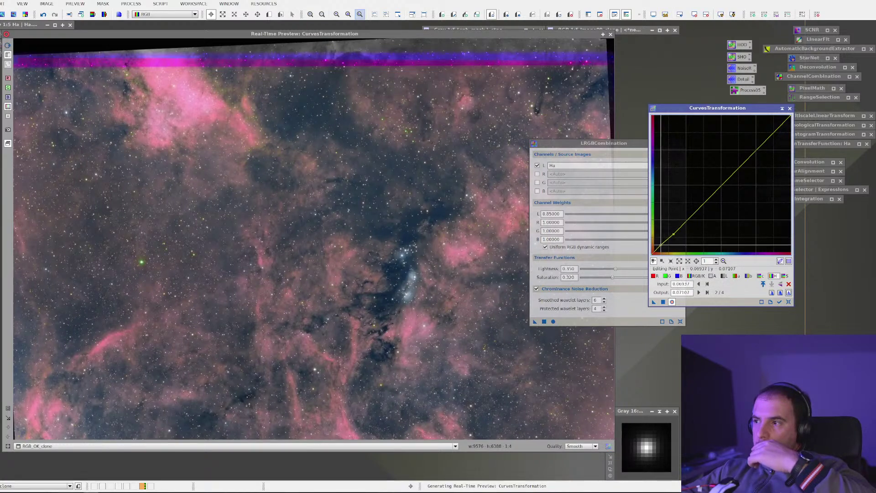
pyautogui.moveTo(670, 206); pyautogui.dragTo(673, 157)
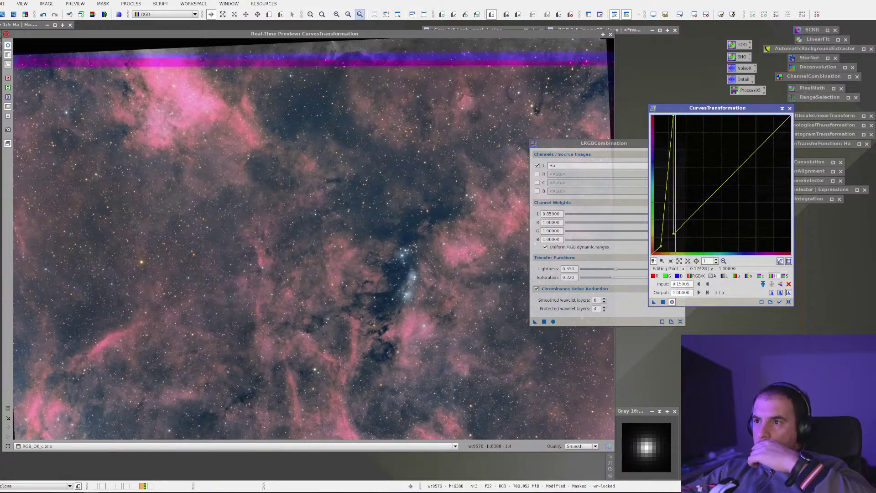
pyautogui.moveTo(673, 117); pyautogui.dragTo(661, 222)
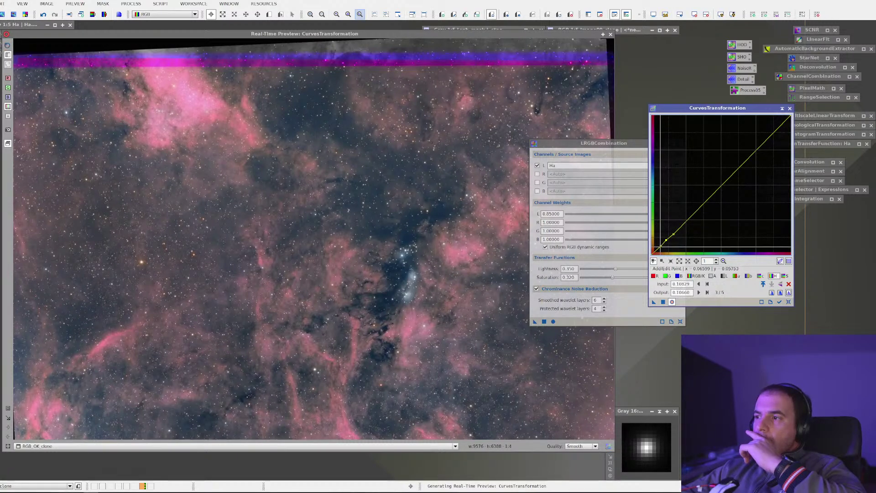
pyautogui.moveTo(661, 247); pyautogui.dragTo(659, 115)
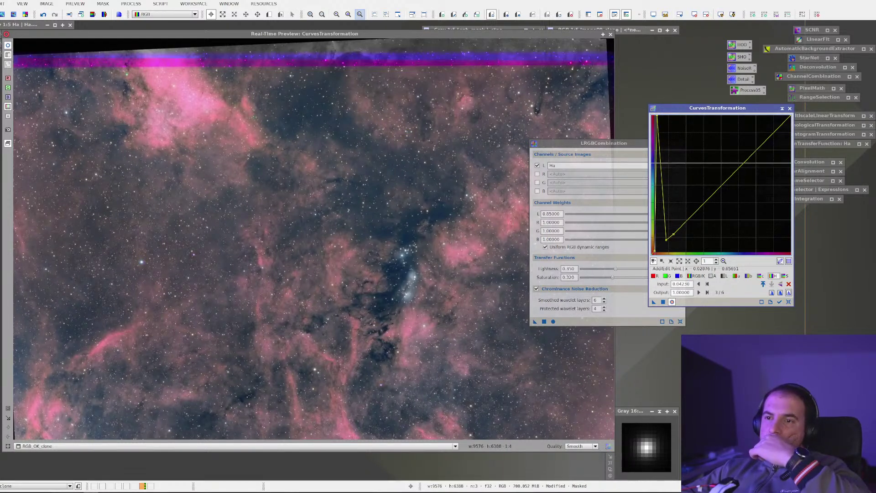
pyautogui.click(789, 302)
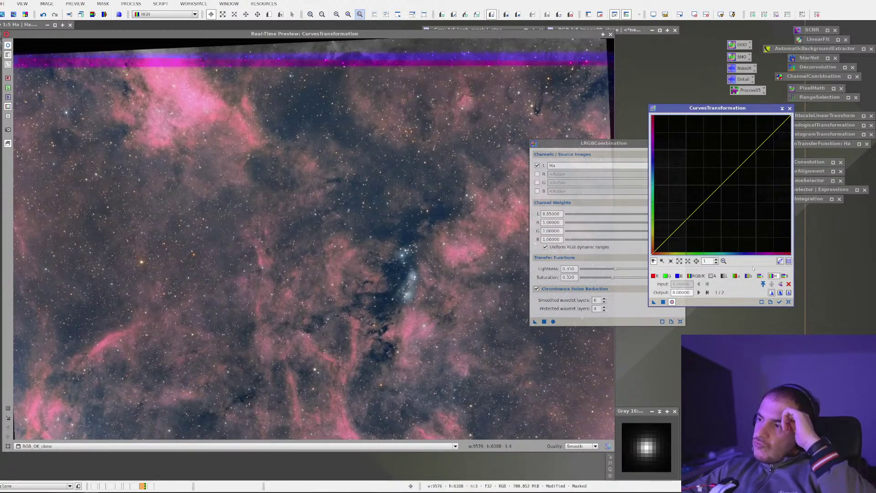
# Step: Try to lift the red curve's shadows with a point at input 0.164, output 0.213, and reset the curves
pyautogui.click(655, 277)
pyautogui.moveTo(679, 227); pyautogui.dragTo(675, 225)
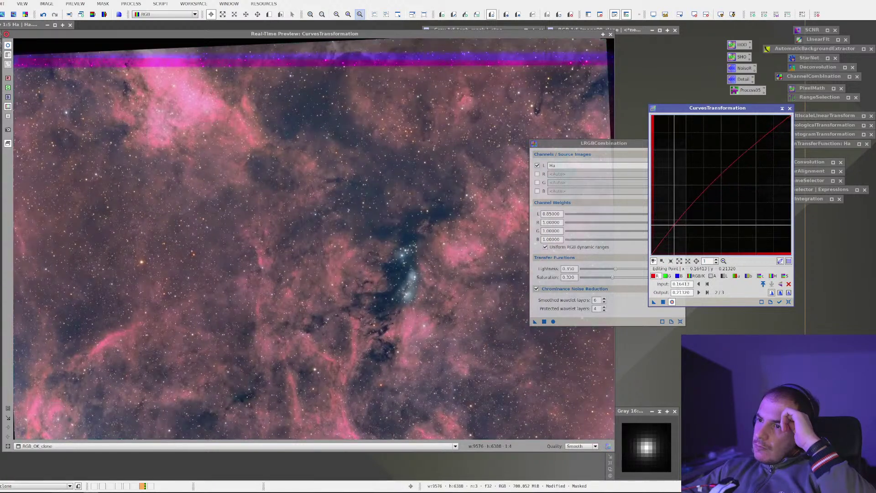
pyautogui.click(789, 302)
# Step: Try to raise lower saturations and reduce higher ones to output 0.531 at input 0.697 on the saturation curve, and reset the curves
pyautogui.click(785, 276)
pyautogui.moveTo(701, 206); pyautogui.dragTo(699, 191)
pyautogui.moveTo(738, 152); pyautogui.dragTo(749, 181)
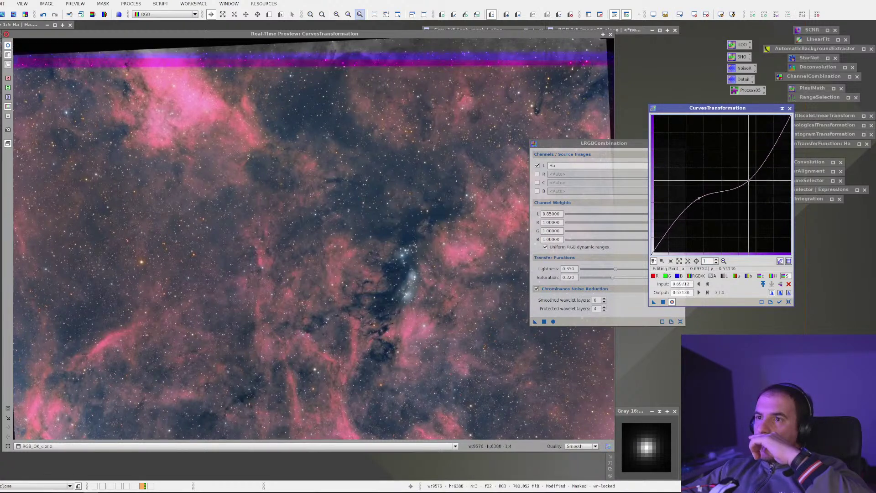
pyautogui.click(788, 302)
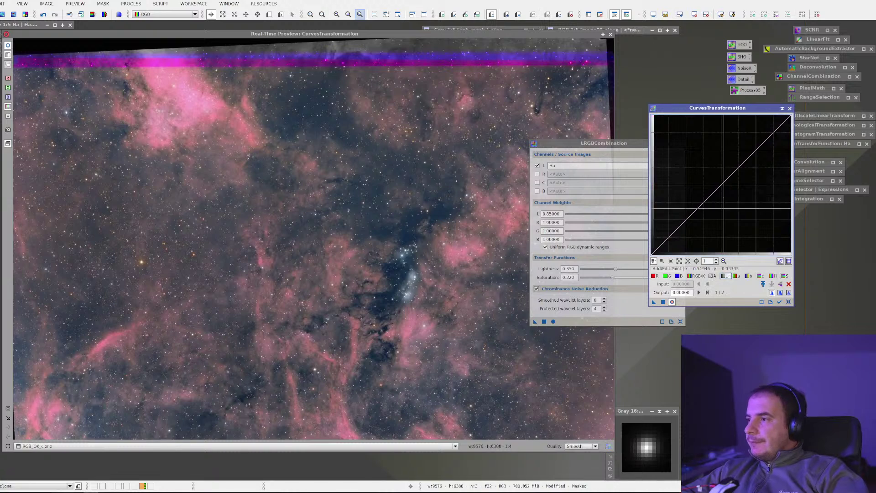
# Step: Try two darkening lightness curves, one with a shadow point at input 0.291, output 0.166, and reset the curves after each
pyautogui.moveTo(727, 178); pyautogui.dragTo(760, 162)
pyautogui.moveTo(686, 222); pyautogui.dragTo(692, 232)
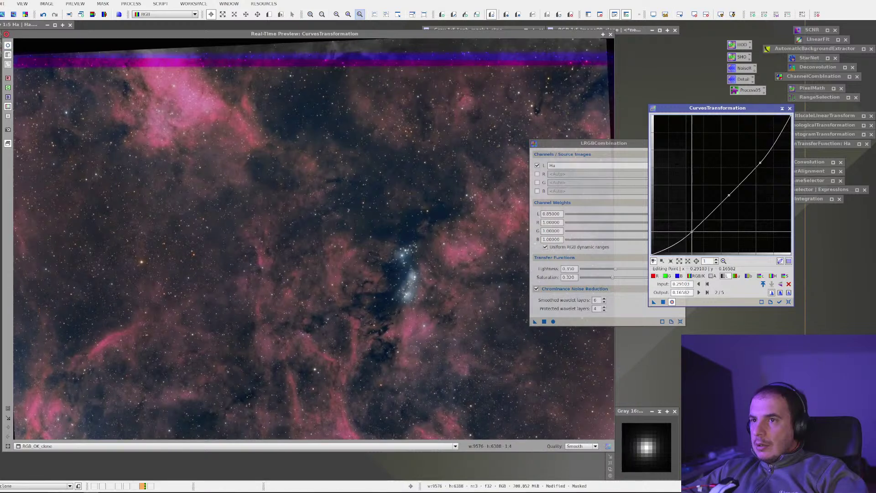
pyautogui.moveTo(728, 195)
pyautogui.mouseDown()
pyautogui.moveTo(725, 187)
pyautogui.moveTo(731, 199)
pyautogui.mouseUp()
pyautogui.click(788, 302)
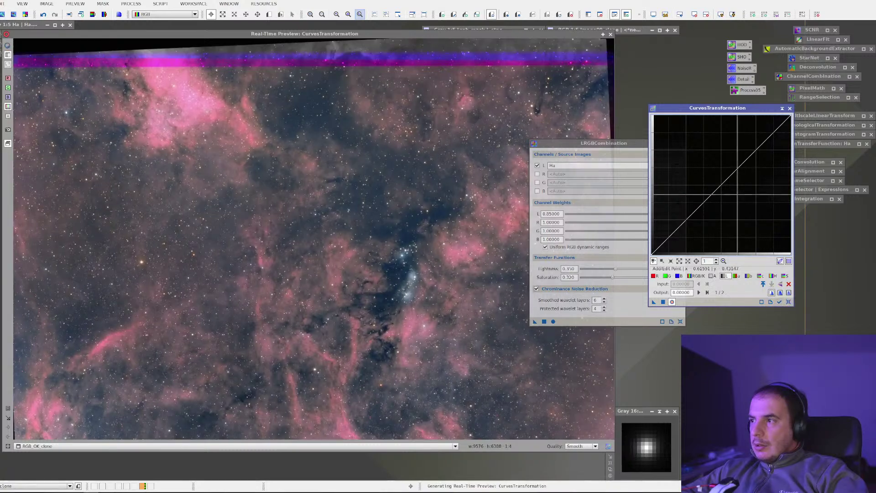
pyautogui.moveTo(744, 162); pyautogui.dragTo(759, 153)
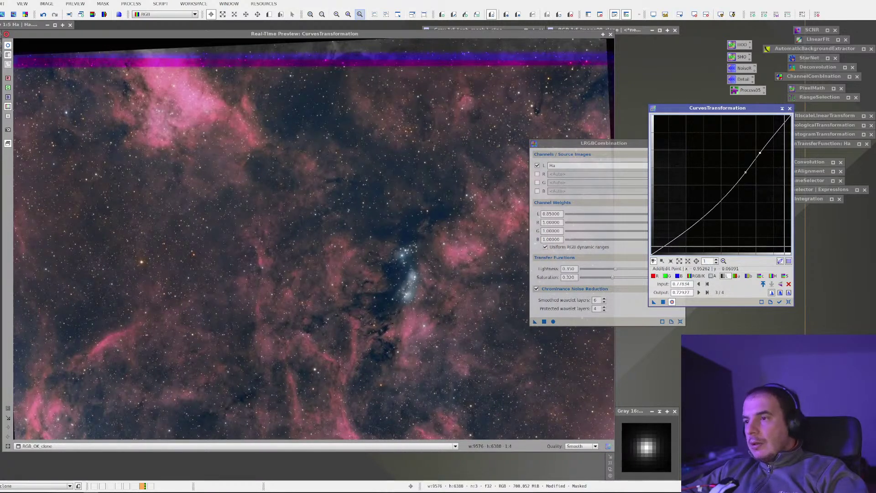
pyautogui.click(789, 302)
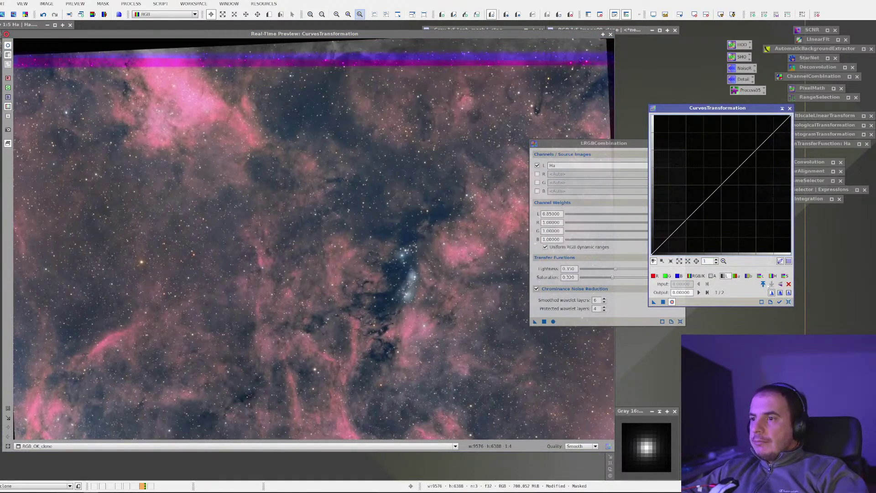
# Step: Try darkening the RGB/K midtones with a highlight point at input 0.743, output 0.729, and compare the preview with and without the curve
pyautogui.moveTo(709, 197); pyautogui.dragTo(726, 187)
pyautogui.moveTo(754, 158); pyautogui.dragTo(756, 152)
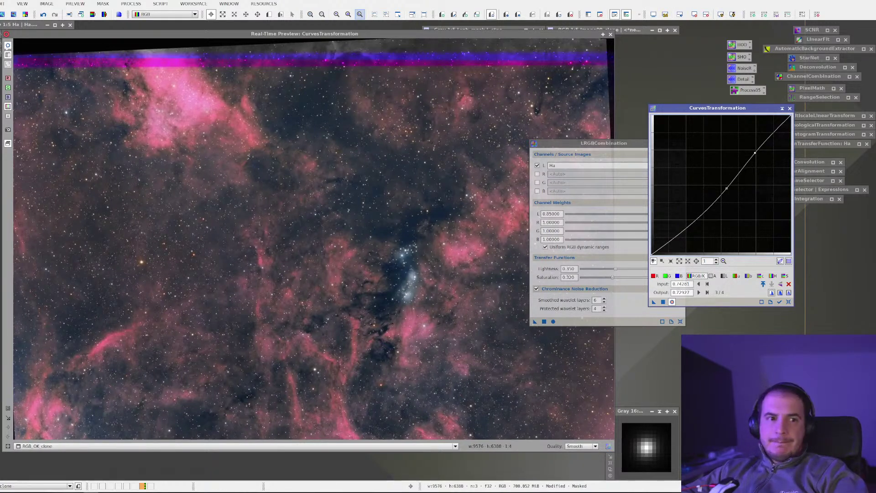
pyautogui.click(7, 47)
pyautogui.click(7, 47)
pyautogui.click(7, 46)
pyautogui.click(7, 46)
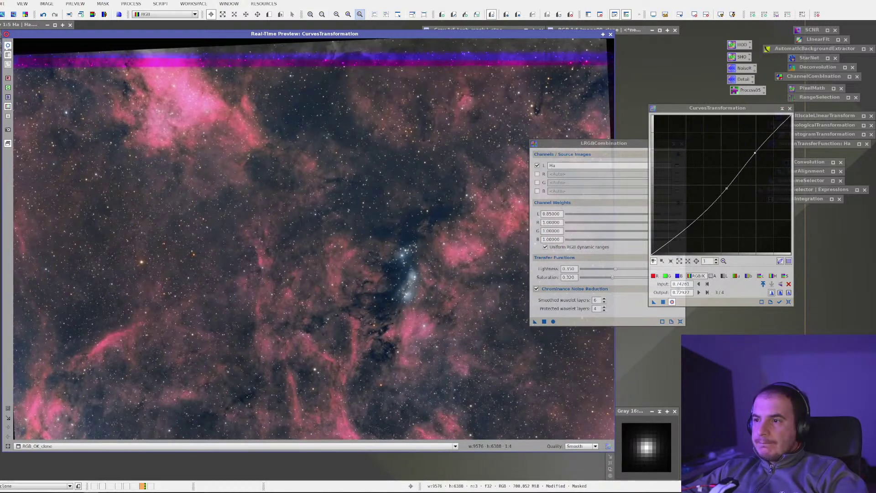
# Step: Try to raise the lightness curve's midtones with a point at input 0.450, output 0.536
pyautogui.click(724, 276)
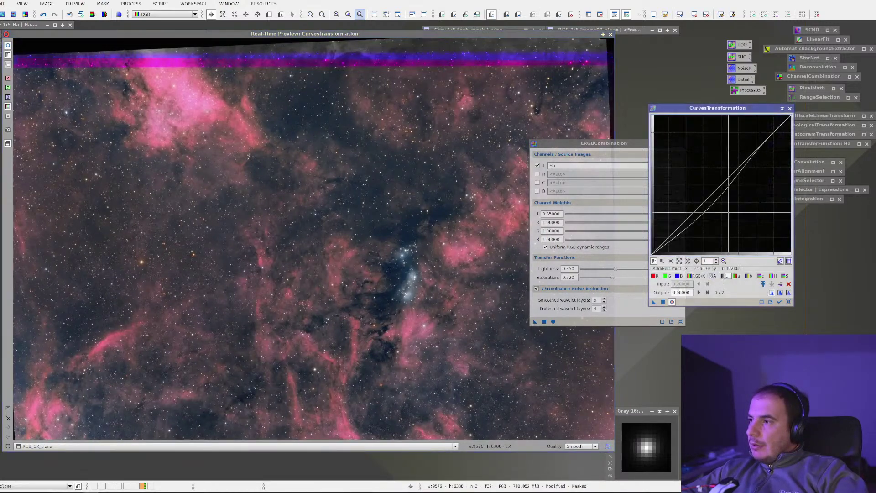
pyautogui.click(712, 182)
pyautogui.moveTo(712, 181); pyautogui.dragTo(714, 180)
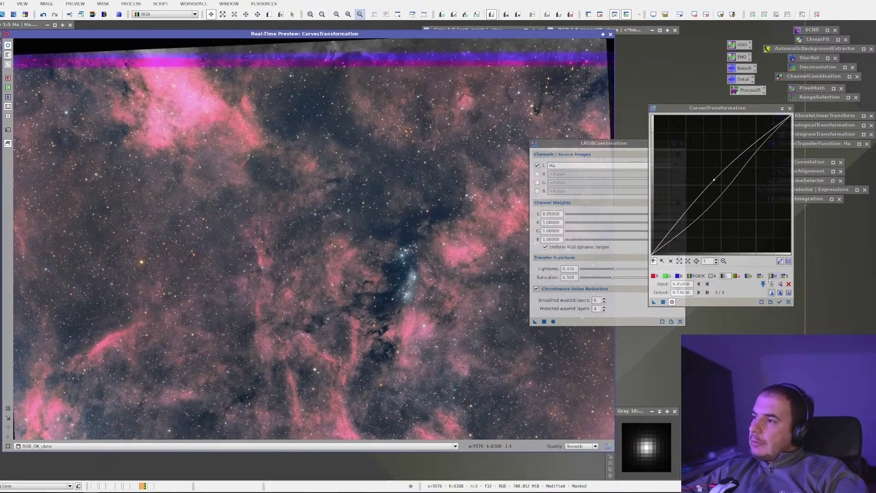
# Step: Try moving the RGB/K midtone point to input 0.450, output 0.421, add and remove a brighter point, and reset the curves
pyautogui.click(755, 153)
pyautogui.moveTo(727, 197); pyautogui.dragTo(715, 196)
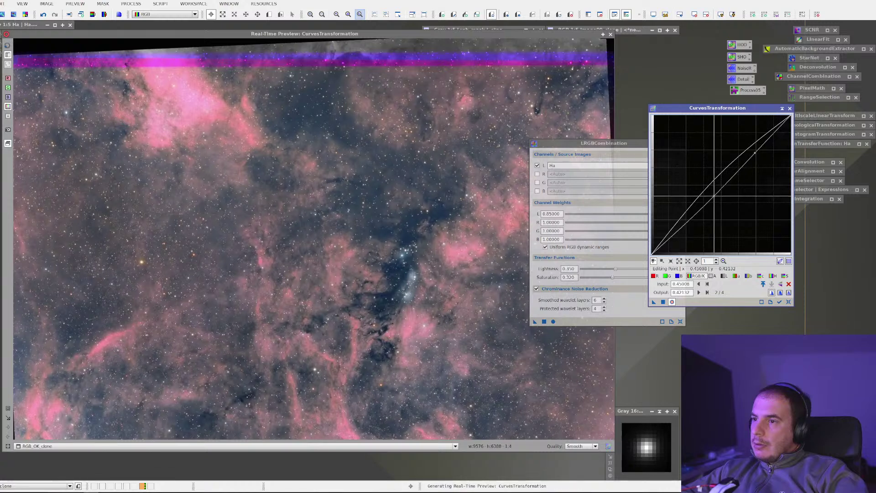
pyautogui.click(723, 168)
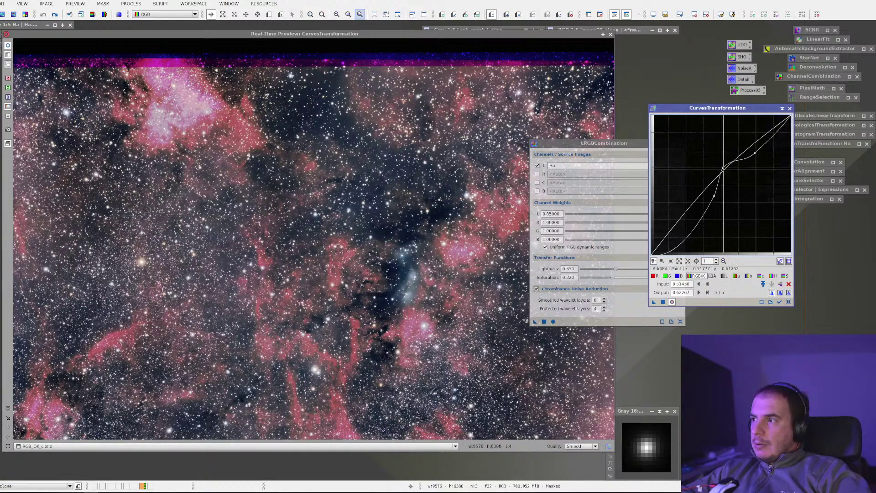
pyautogui.keyDown('ctrl'); pyautogui.click(724, 169); pyautogui.keyUp('ctrl')
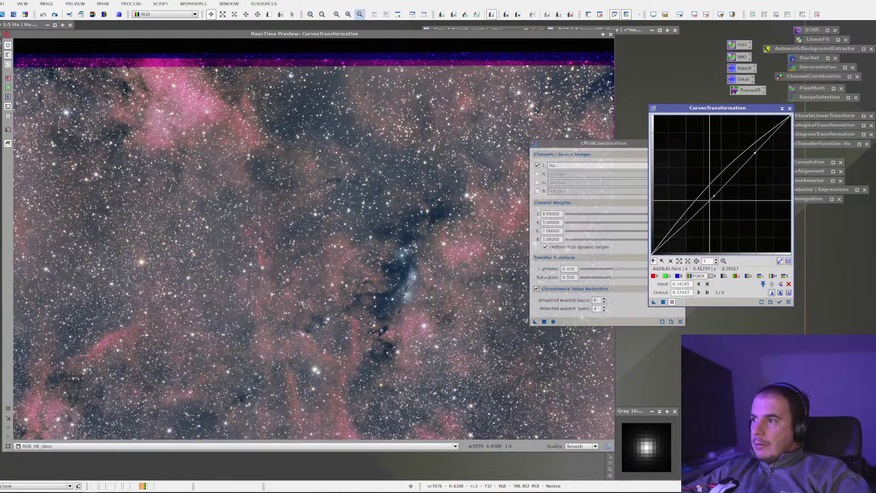
pyautogui.click(788, 302)
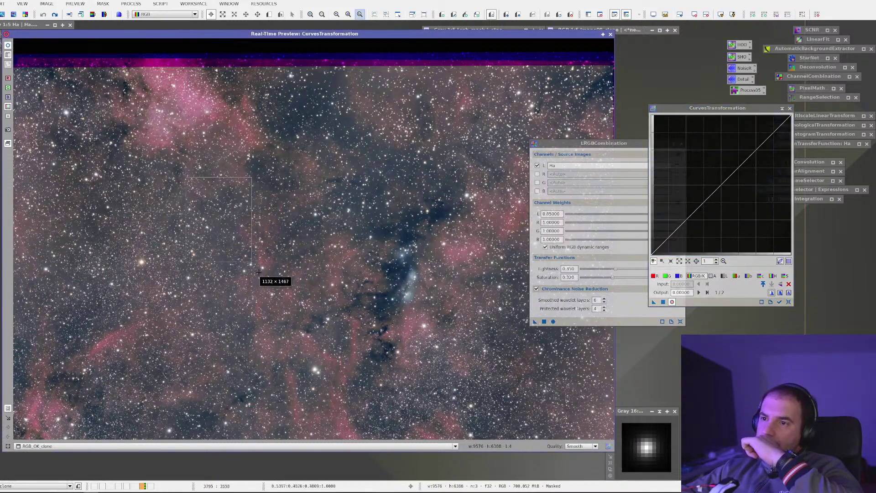
# Step: Inspect the star field and the central blue nebula up close in the real-time preview
pyautogui.scroll(3, 341, 302)
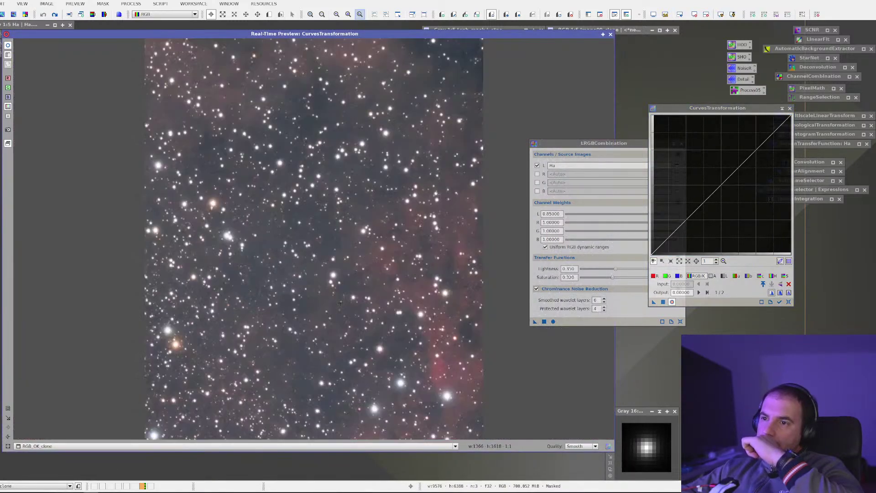
pyautogui.rightClick(282, 162)
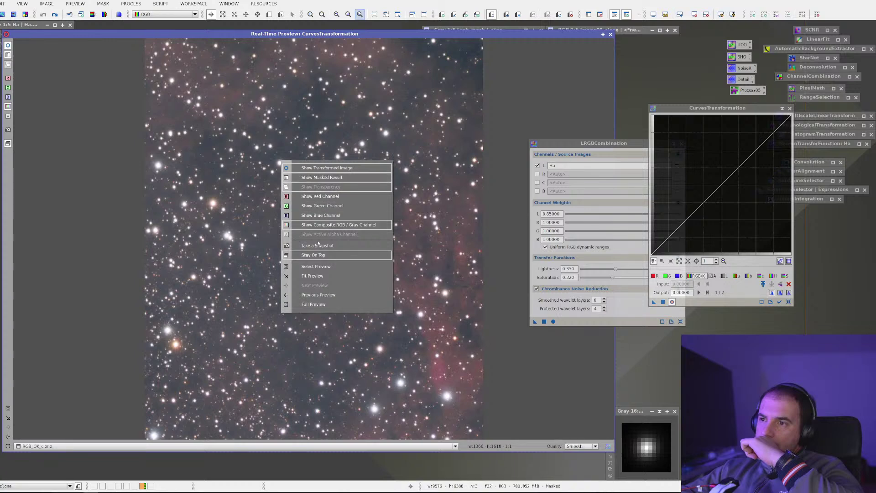
pyautogui.rightClick(259, 161)
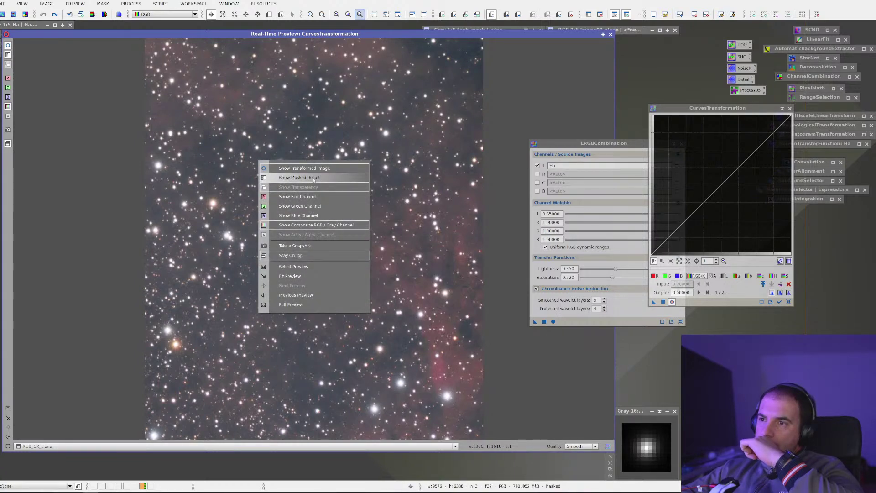
pyautogui.click(93, 389)
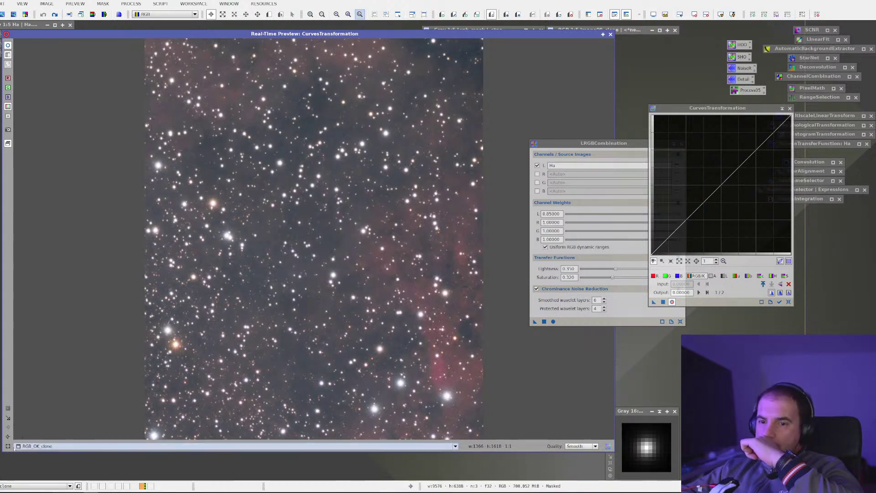
pyautogui.click(11, 435)
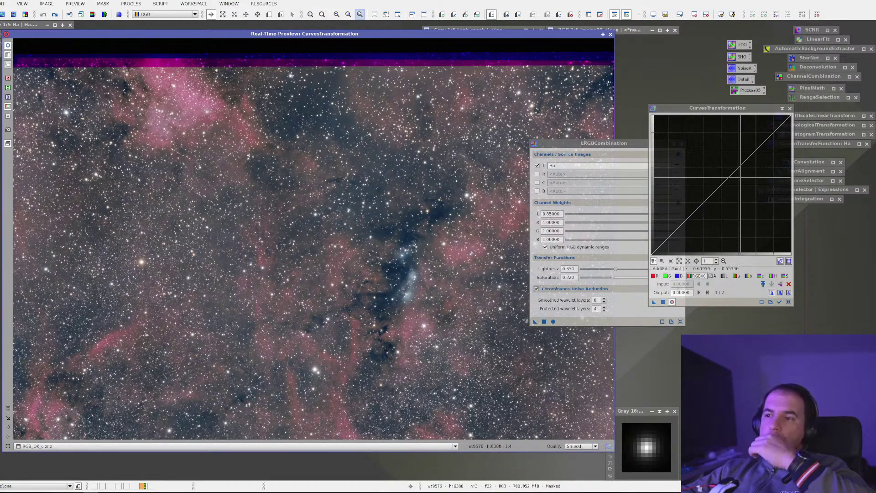
pyautogui.moveTo(318, 158); pyautogui.dragTo(525, 387)
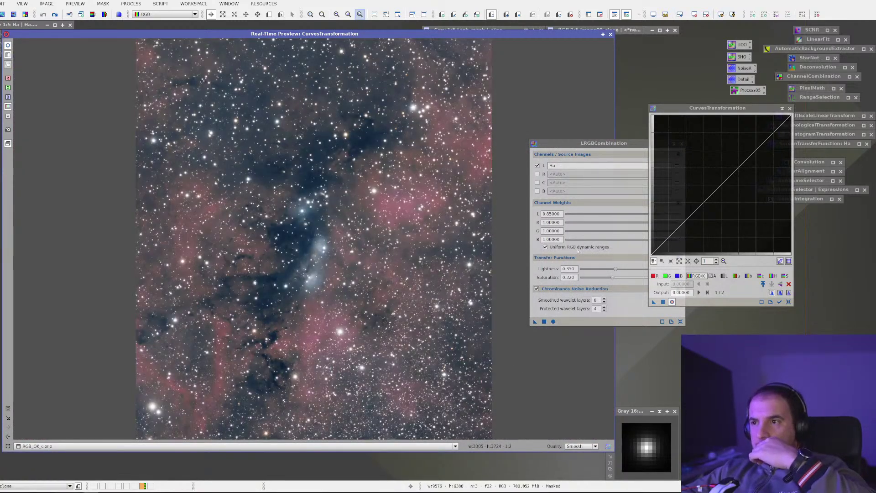
# Step: Raise the red curve's midtones at input 0.421, output 0.555, and hold the shadows and highlights, the latter at input 0.668, output 0.719
pyautogui.moveTo(716, 190); pyautogui.dragTo(710, 176)
pyautogui.click(654, 276)
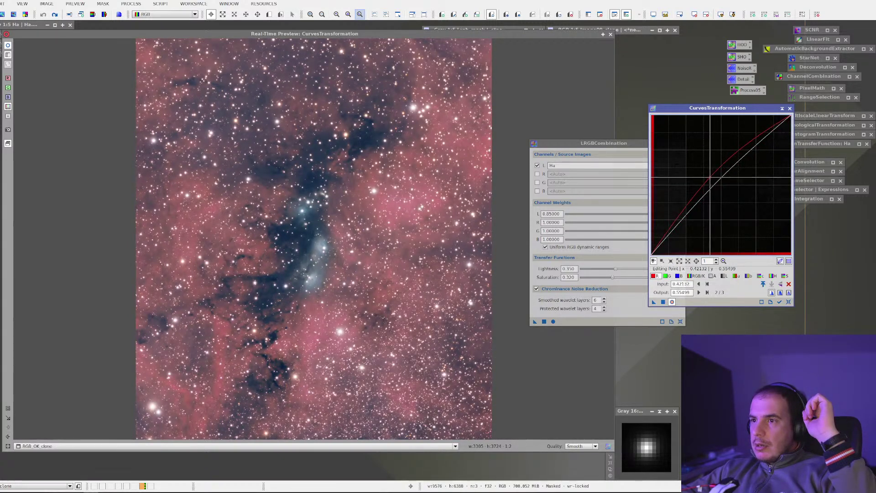
pyautogui.click(682, 220)
pyautogui.moveTo(682, 219); pyautogui.dragTo(682, 218)
pyautogui.click(743, 149)
pyautogui.moveTo(742, 150); pyautogui.dragTo(745, 154)
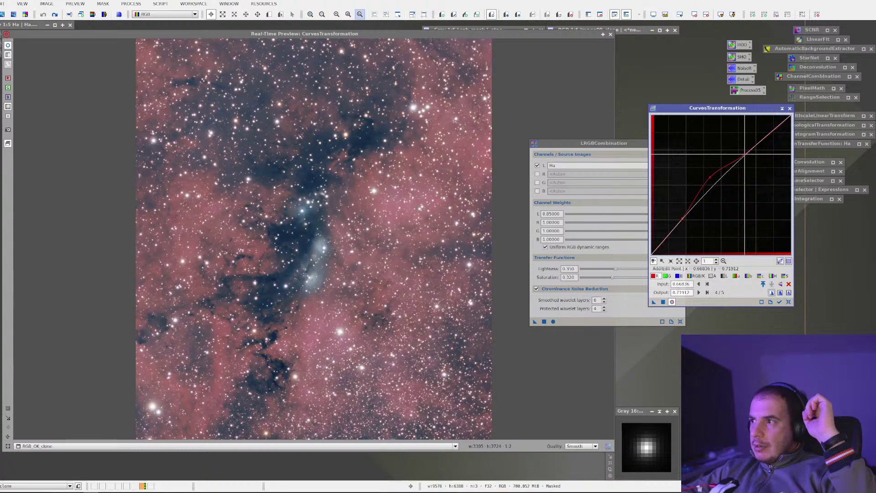
# Step: Compare the preview with and without the red curve, both on the central blue nebula and on the whole image
pyautogui.click(8, 46)
pyautogui.click(8, 45)
pyautogui.click(8, 45)
pyautogui.click(8, 46)
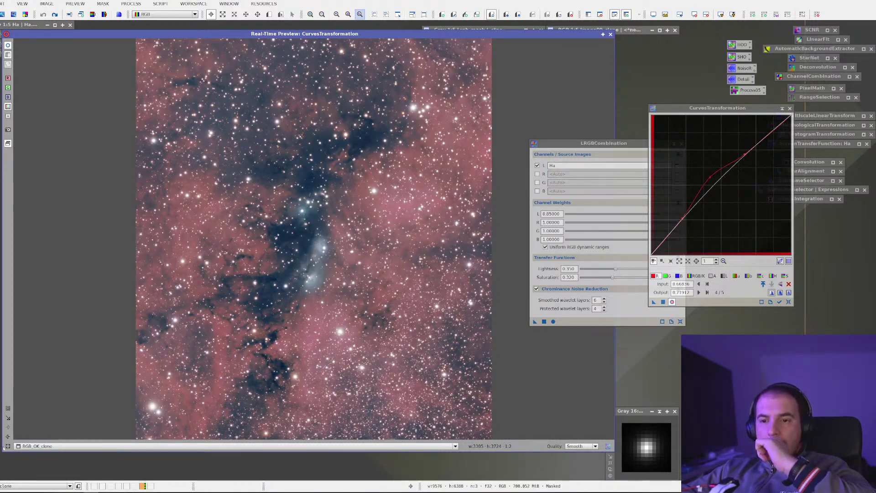
pyautogui.click(7, 446)
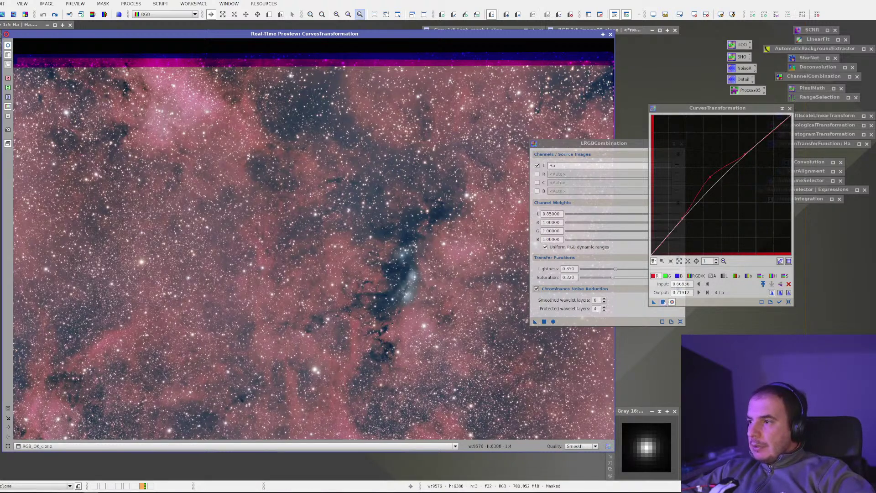
pyautogui.click(7, 46)
pyautogui.click(8, 45)
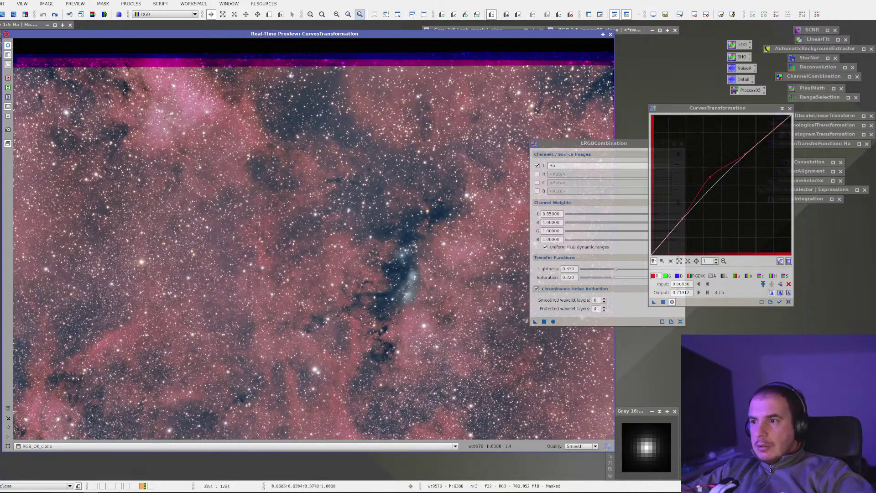
# Step: Lower the red curve's midtone point to input 0.437, output 0.516, and apply the curve to the image
pyautogui.moveTo(710, 177); pyautogui.dragTo(712, 183)
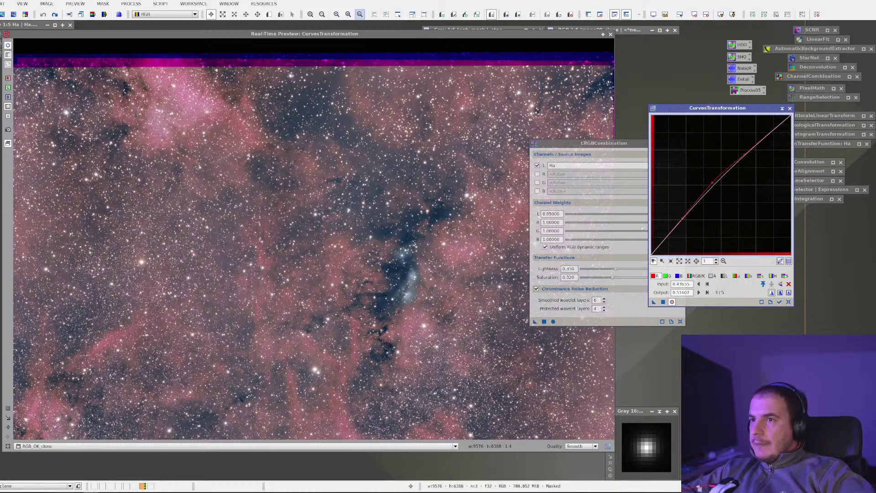
pyautogui.click(9, 46)
pyautogui.click(9, 46)
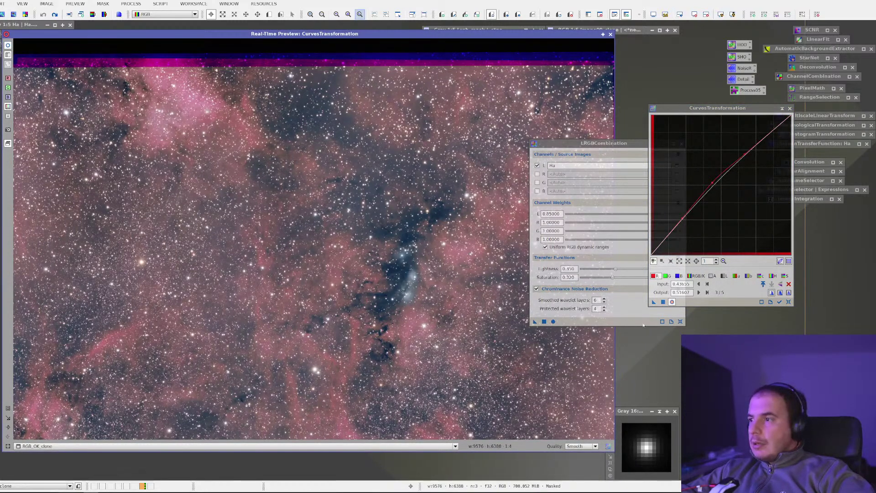
pyautogui.click(664, 302)
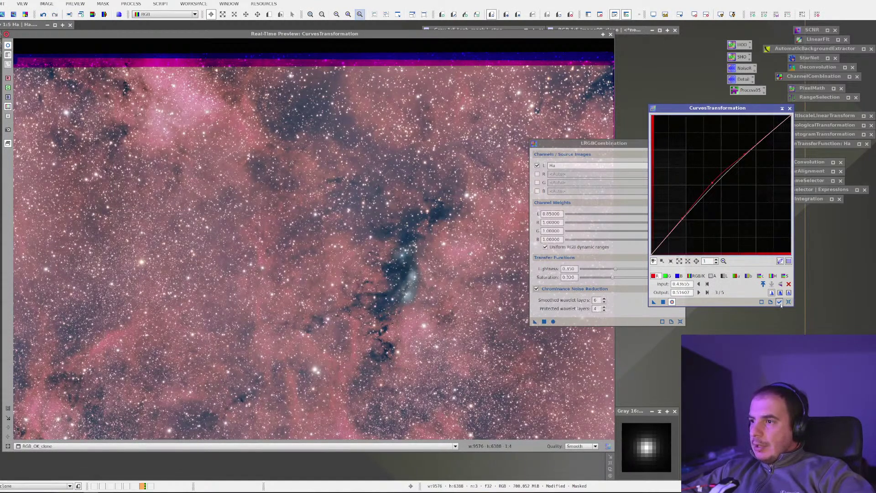
pyautogui.click(788, 301)
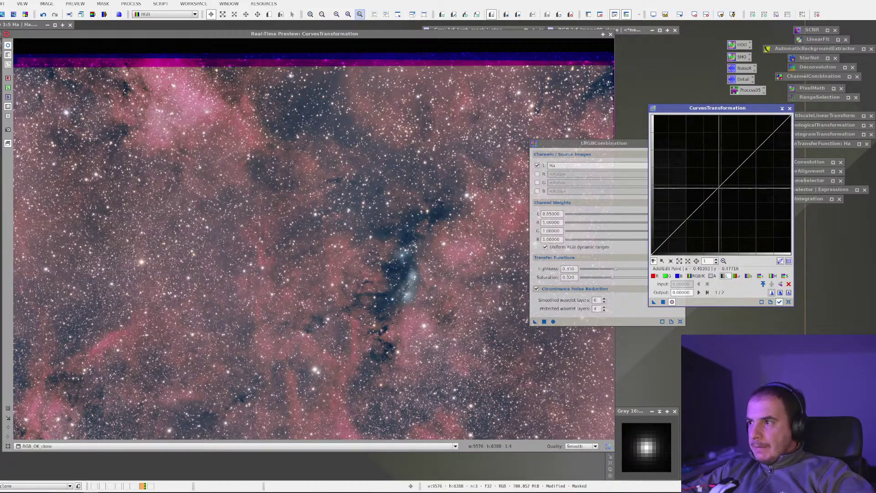
# Step: Try an S-shaped lightness curve with its upper point at input 0.635, output 0.616, and reset the curves
pyautogui.click(720, 192)
pyautogui.moveTo(720, 192); pyautogui.dragTo(722, 192)
pyautogui.click(741, 168)
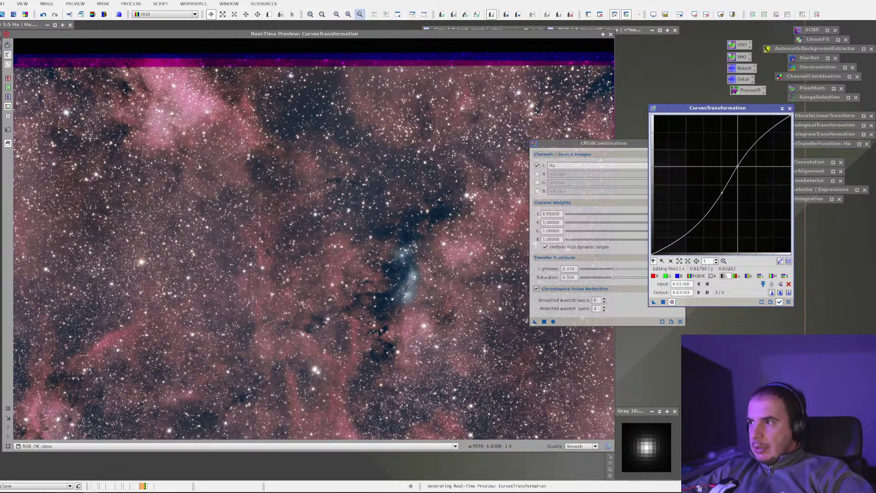
pyautogui.moveTo(741, 168); pyautogui.dragTo(739, 169)
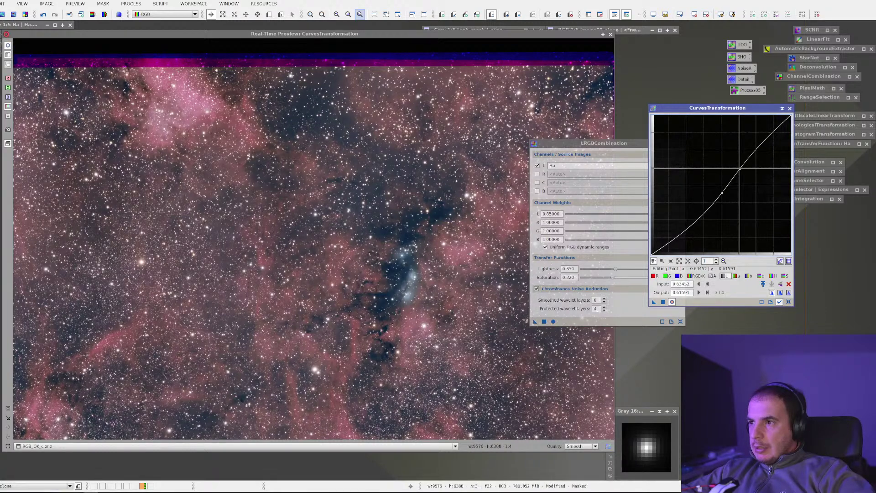
pyautogui.click(789, 301)
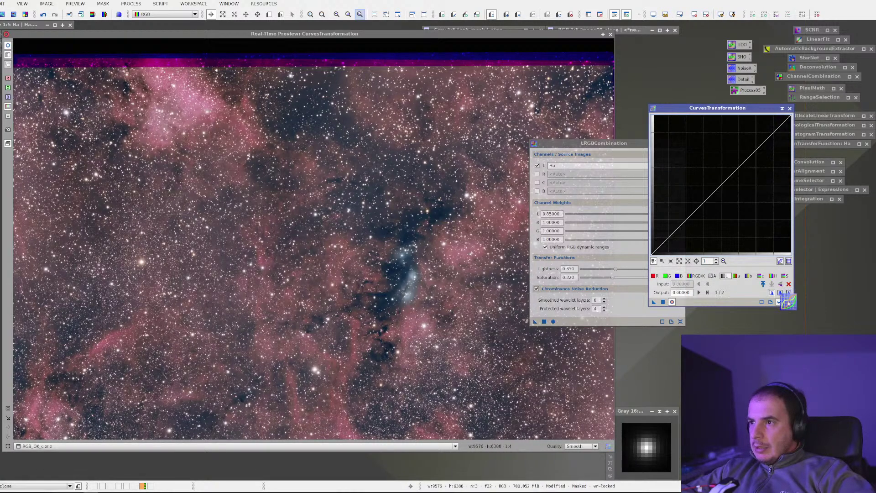
# Step: Put away CurvesTransformation and close the real-time preview
pyautogui.click(767, 276)
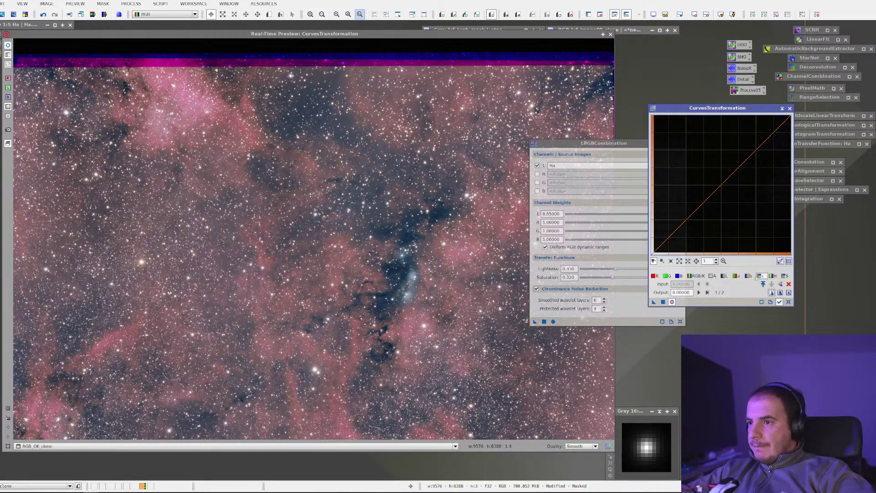
pyautogui.click(662, 301)
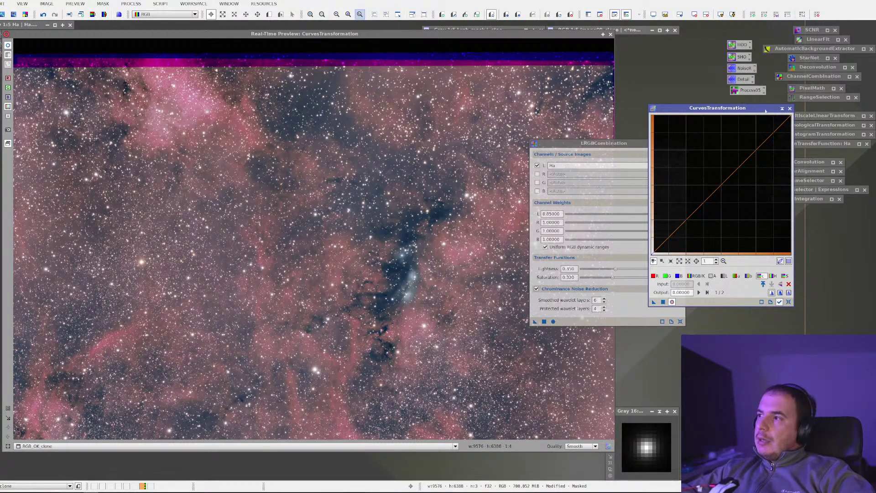
pyautogui.click(790, 109)
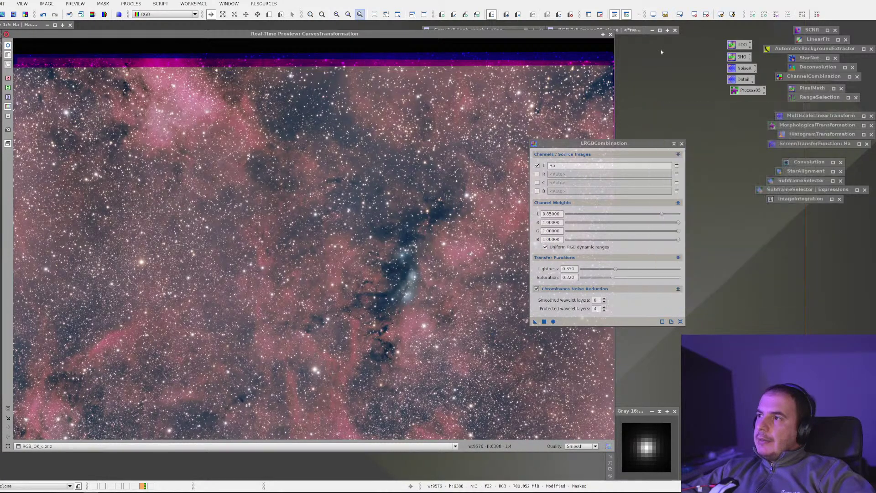
pyautogui.click(611, 34)
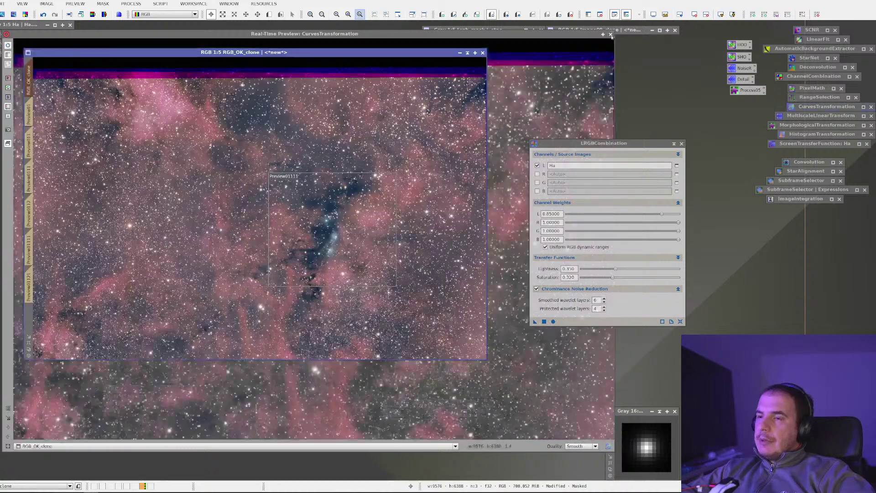
# Step: Delete all previews from RGB_OK_clone and collapse the LRGBCombination window
pyautogui.rightClick(109, 145)
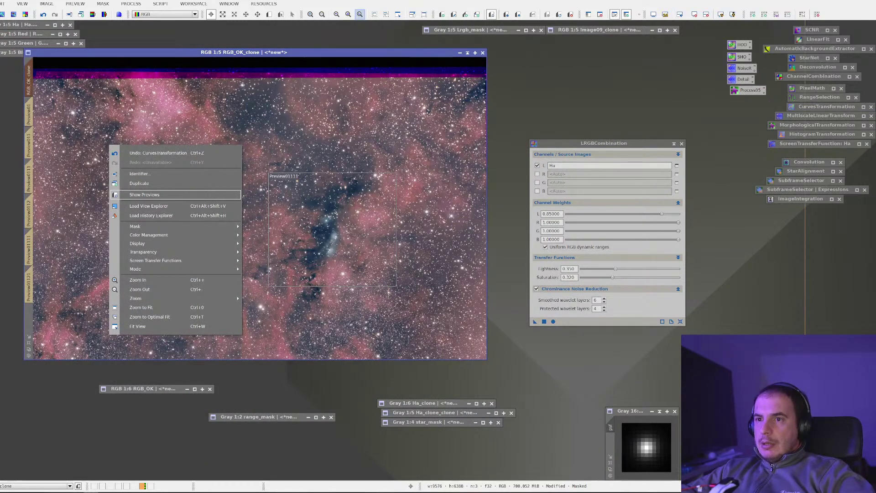
pyautogui.click(75, 4)
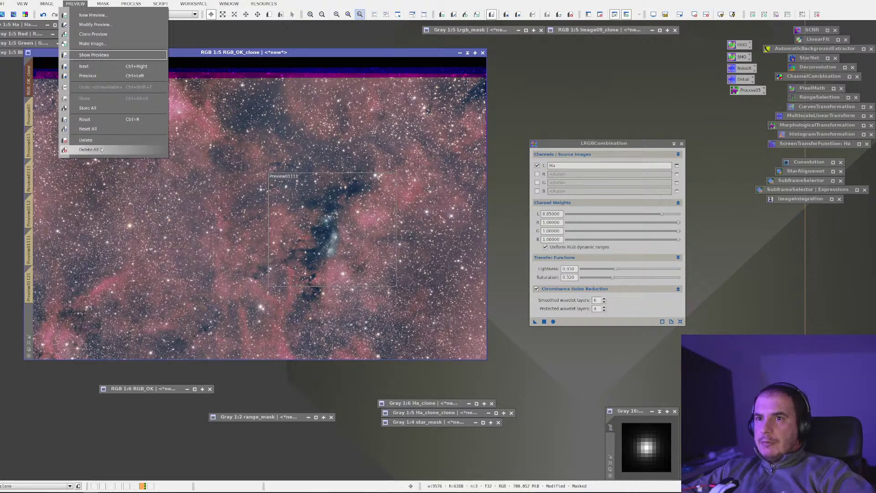
pyautogui.click(101, 148)
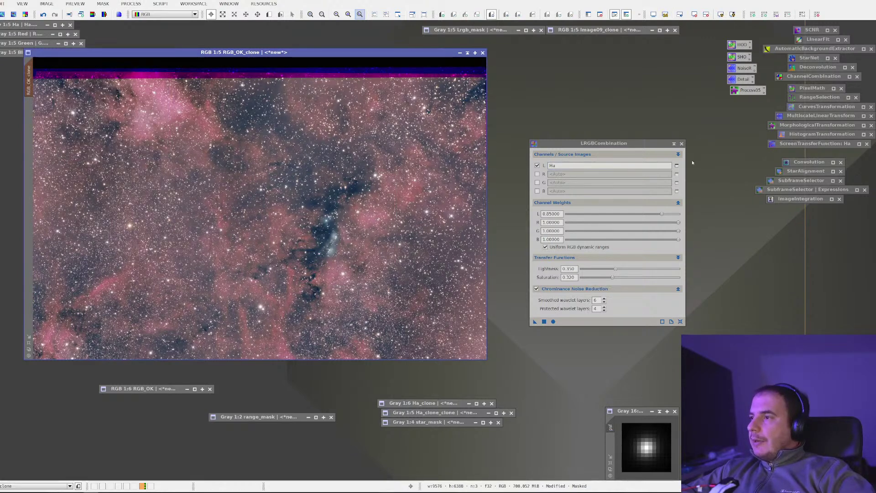
pyautogui.click(673, 144)
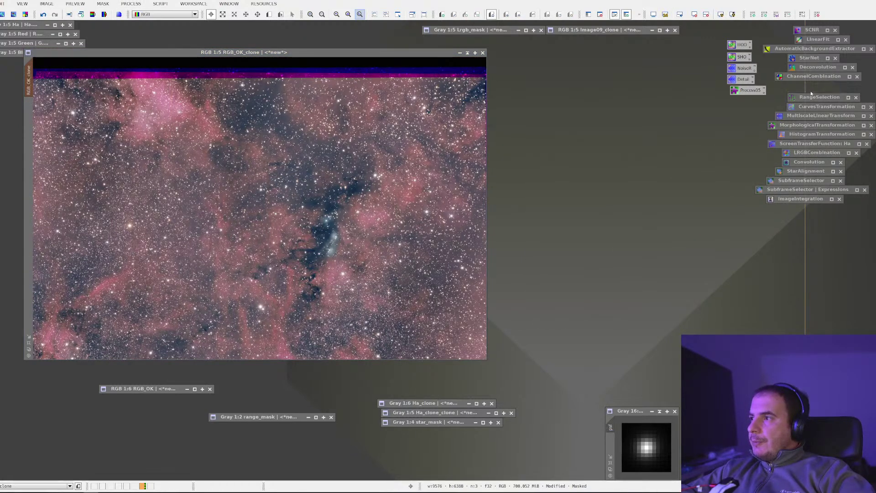
# Step: Replace the PixelMath expression with range_mask2+star_mask, using the image list of the Expression Editor
pyautogui.doubleClick(812, 89)
pyautogui.click(369, 150)
pyautogui.hotkey('ctrl', 'a')
pyautogui.press('Delete')
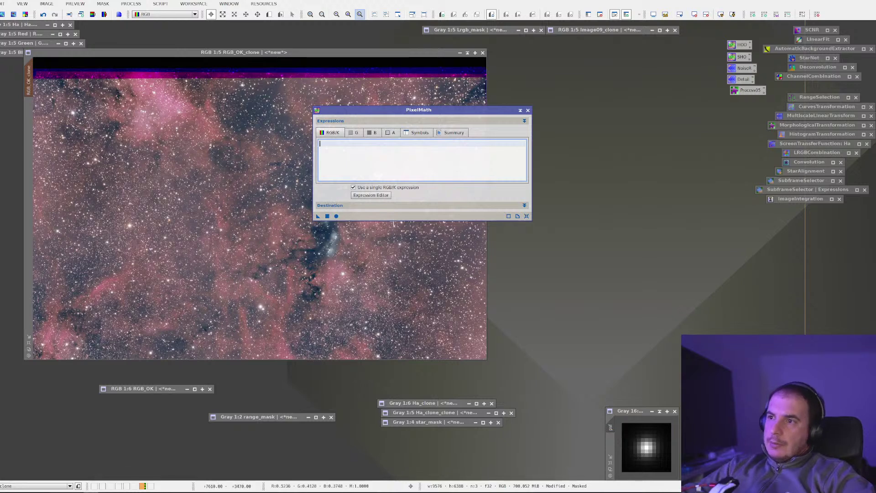
pyautogui.click(383, 195)
pyautogui.scroll(-5, 537, 173)
pyautogui.doubleClick(538, 185)
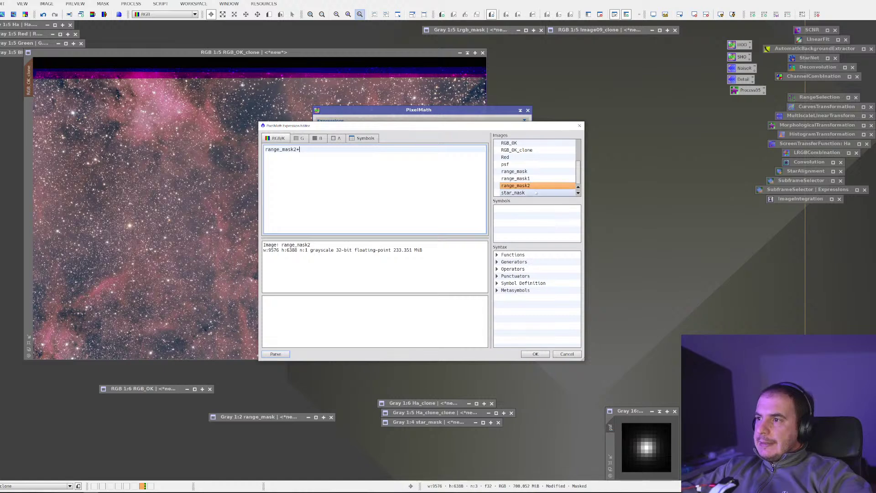
pyautogui.doubleClick(538, 192)
pyautogui.click(537, 354)
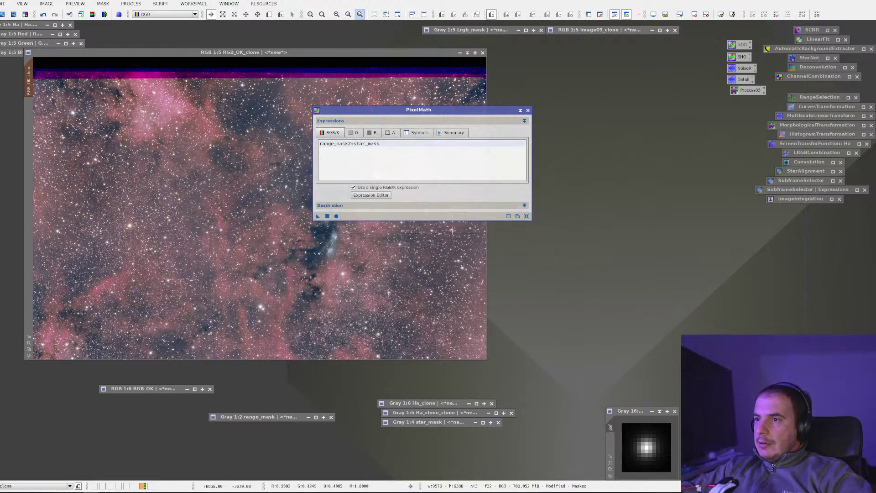
# Step: Generate the combined mask with PixelMath as a new image in the Grayscale color space
pyautogui.click(447, 206)
pyautogui.click(354, 278)
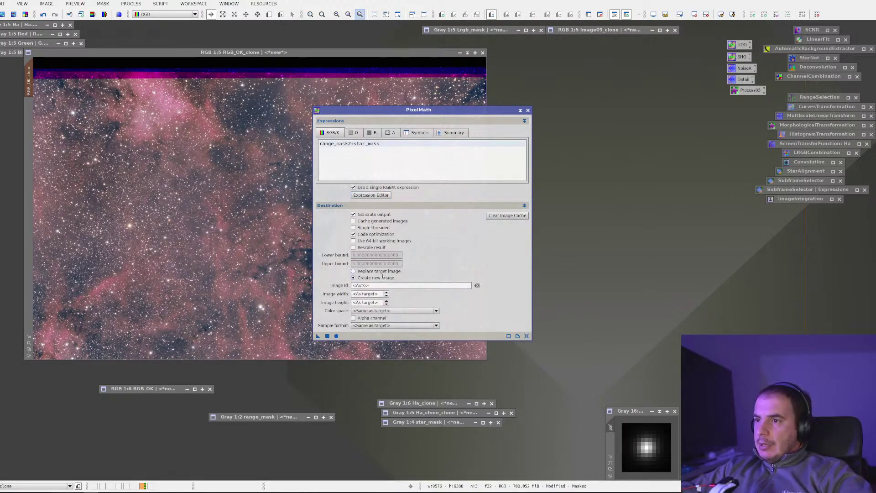
pyautogui.click(379, 311)
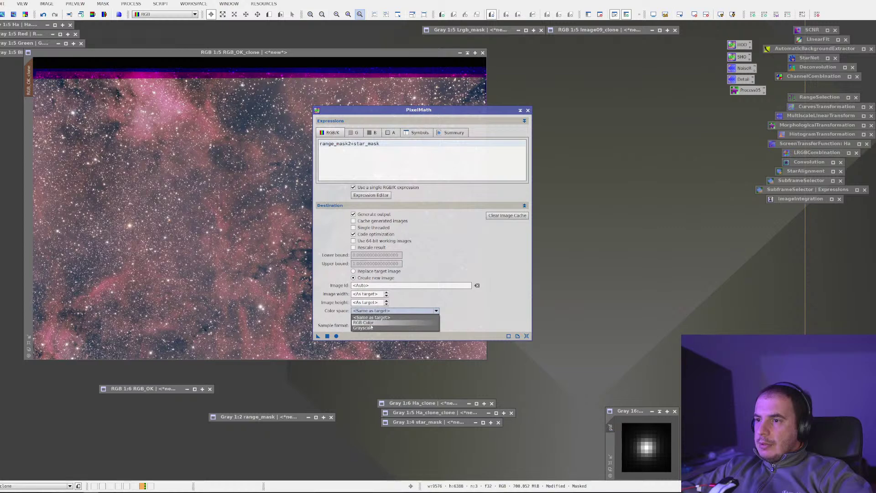
pyautogui.click(372, 328)
pyautogui.click(336, 336)
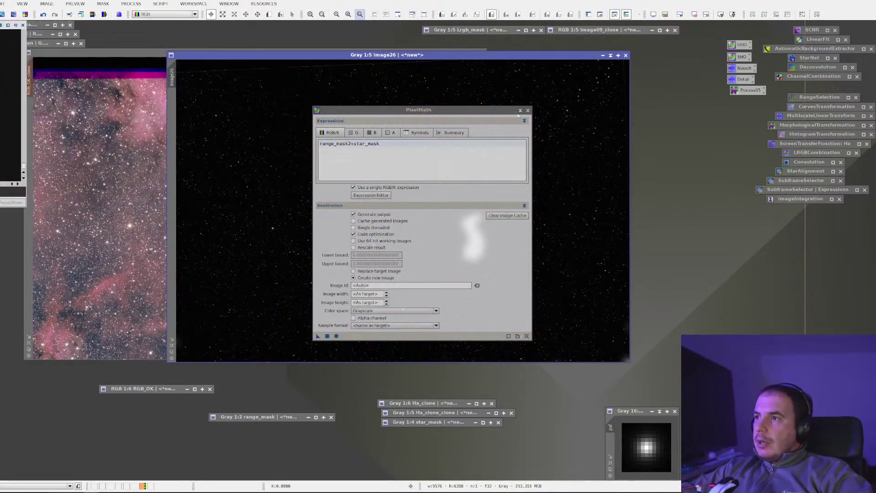
pyautogui.click(520, 110)
# Step: Inspect the stars in the combined mask up close and close the mask image
pyautogui.scroll(6, 341, 214)
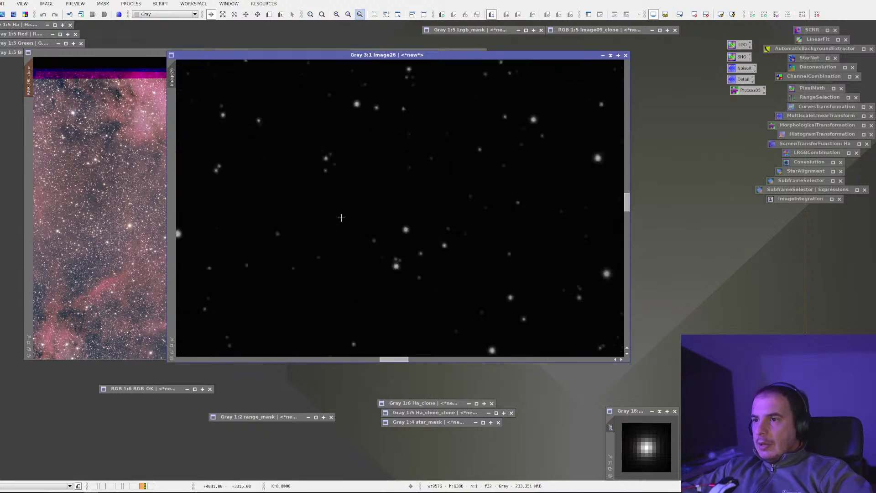
pyautogui.scroll(-6, 341, 217)
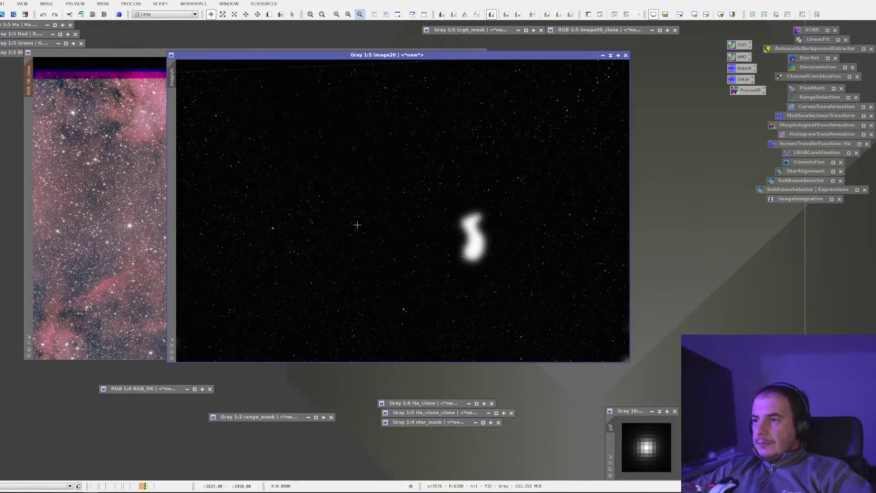
pyautogui.rightClick(352, 119)
pyautogui.click(625, 55)
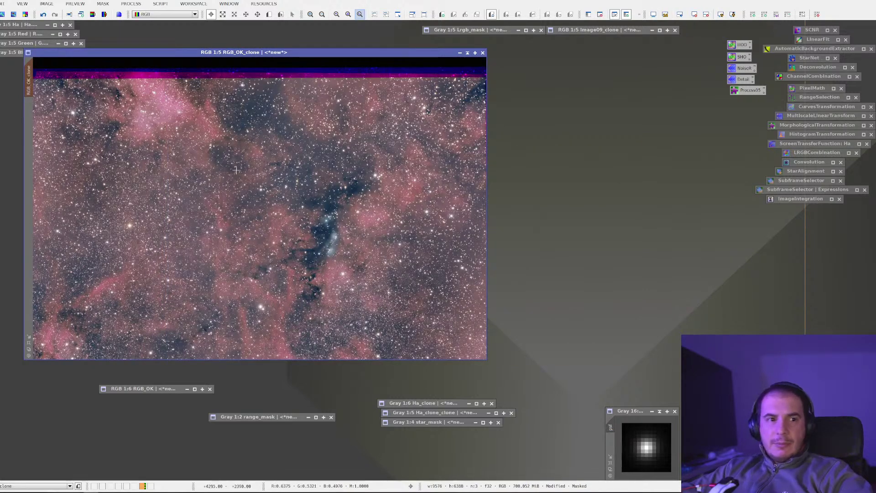
# Step: Duplicate star_mask as a separate image and collapse the original mask
pyautogui.scroll(-3, 404, 269)
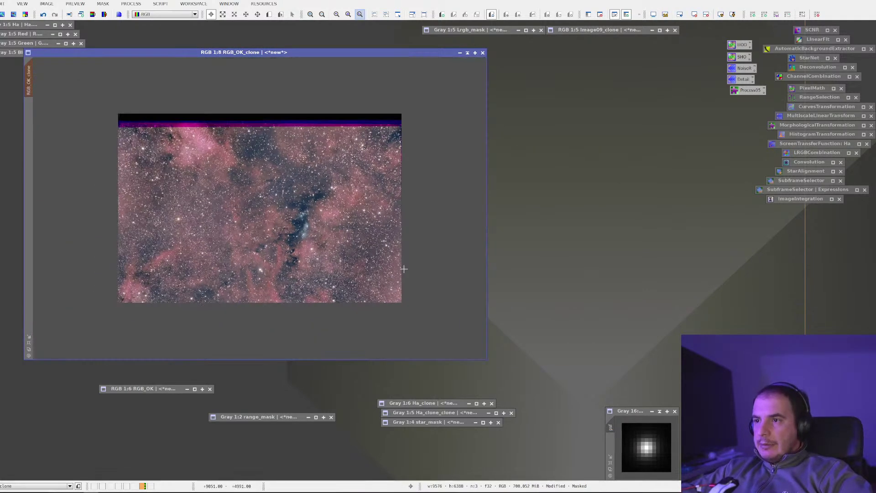
pyautogui.hotkey('ctrl', '1')
pyautogui.scroll(-4, 402, 260)
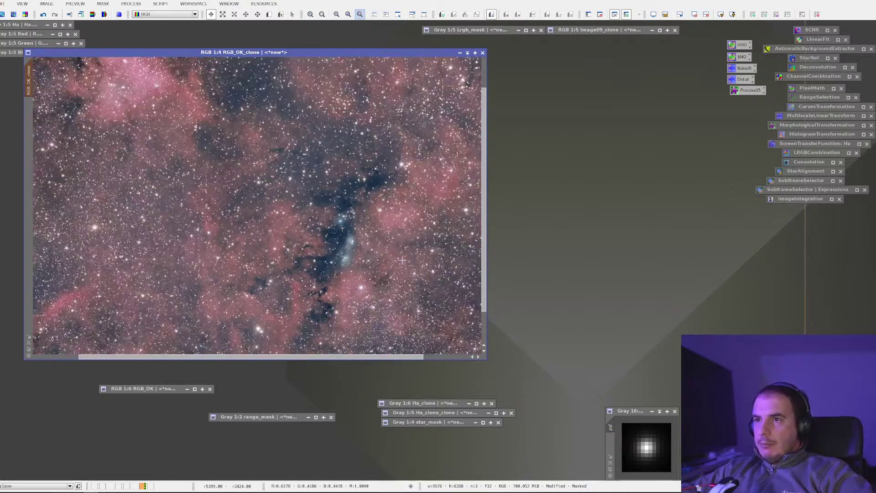
pyautogui.scroll(-1, 402, 260)
pyautogui.scroll(2, 402, 260)
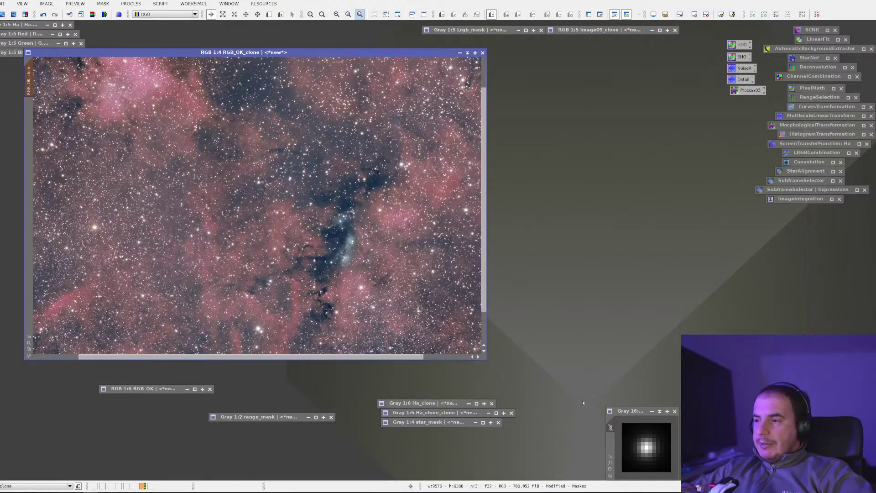
pyautogui.doubleClick(429, 423)
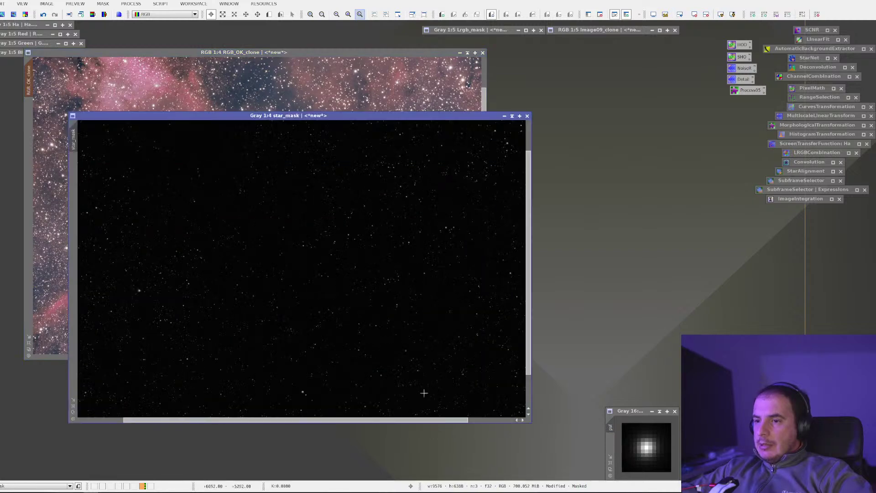
pyautogui.moveTo(73, 144); pyautogui.dragTo(573, 203)
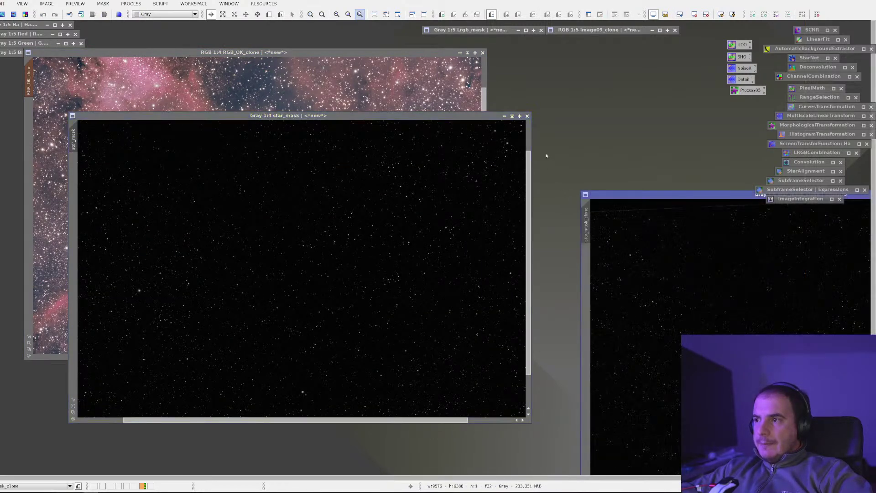
pyautogui.click(512, 116)
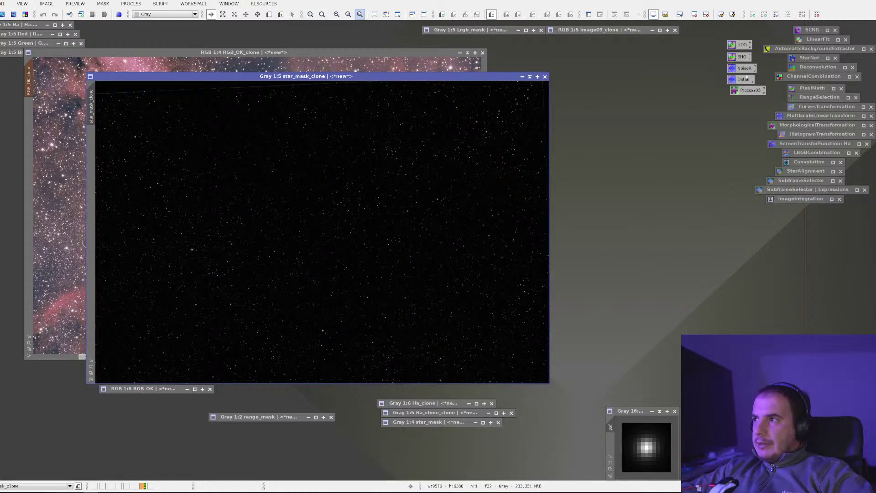
# Step: Dilate the stars in star_mask_clone using MorphologicalTransformation with amount 0.46 and stow the mask with the other collapsed images
pyautogui.doubleClick(749, 90)
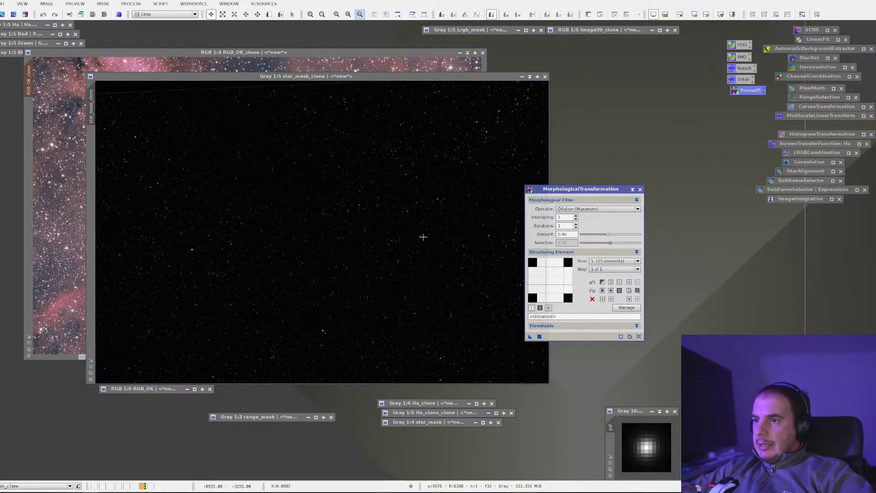
pyautogui.scroll(6, 426, 237)
pyautogui.moveTo(530, 336); pyautogui.dragTo(317, 287)
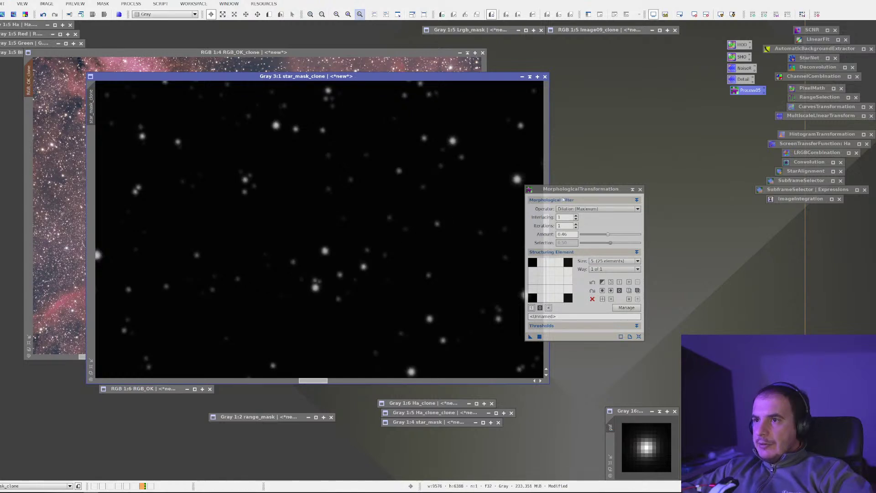
pyautogui.click(632, 189)
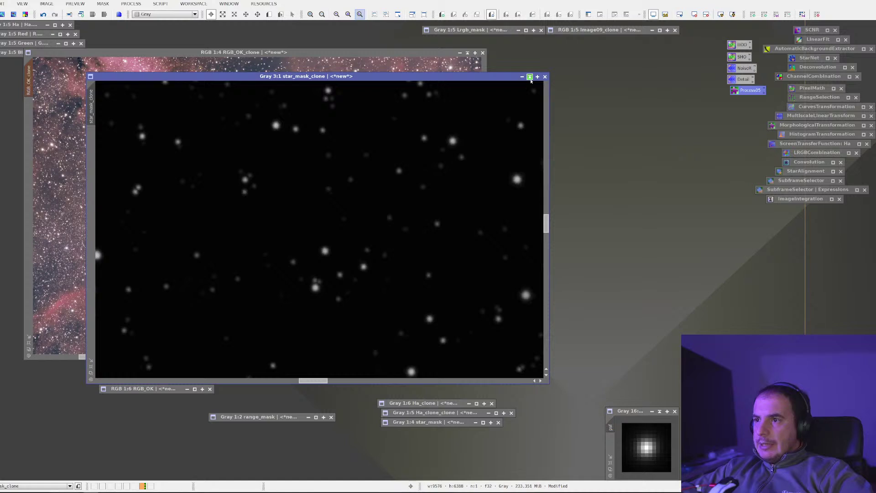
pyautogui.click(530, 77)
pyautogui.moveTo(332, 228)
pyautogui.mouseDown()
pyautogui.moveTo(367, 237)
pyautogui.moveTo(464, 436)
pyautogui.mouseUp()
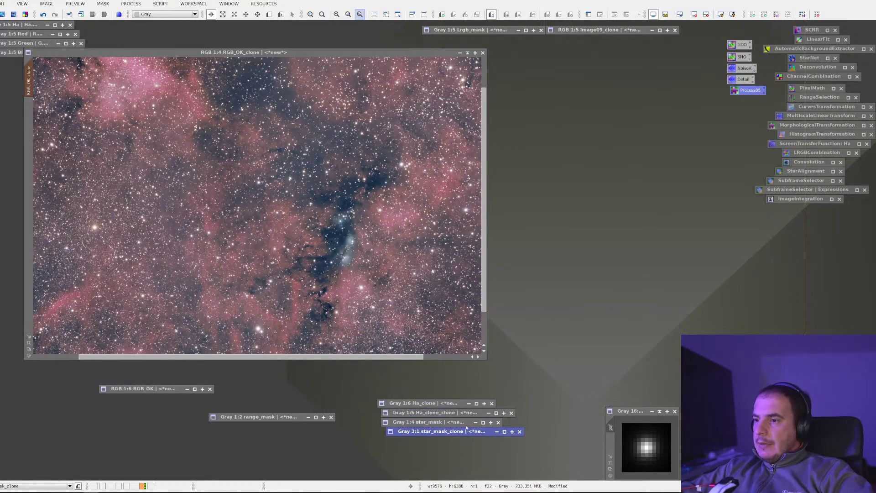
pyautogui.doubleClick(820, 97)
pyautogui.moveTo(790, 159); pyautogui.dragTo(702, 250)
pyautogui.click(709, 249)
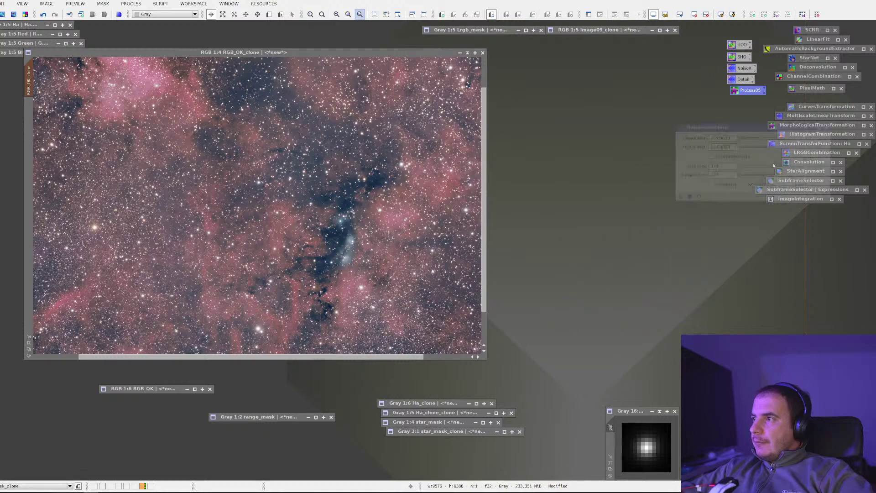
# Step: Change the PixelMath expression to range_mask2+3*star_mask_clone
pyautogui.doubleClick(812, 88)
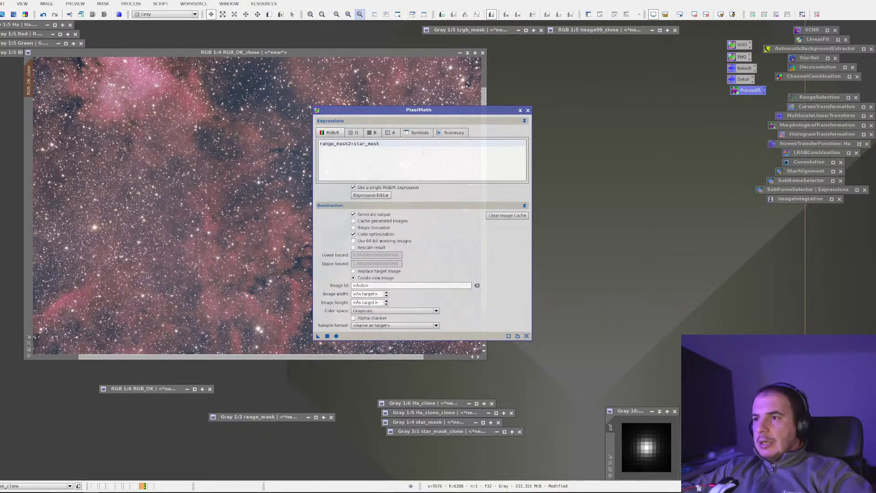
pyautogui.click(355, 144)
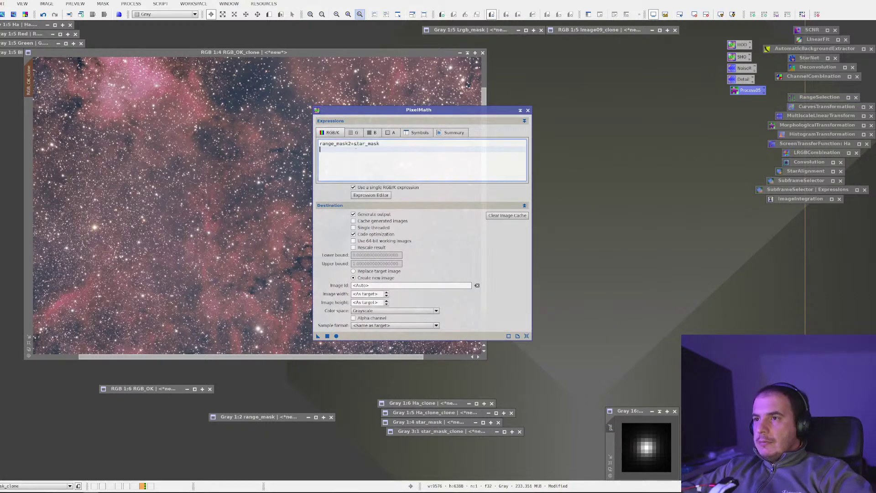
pyautogui.write('3*')
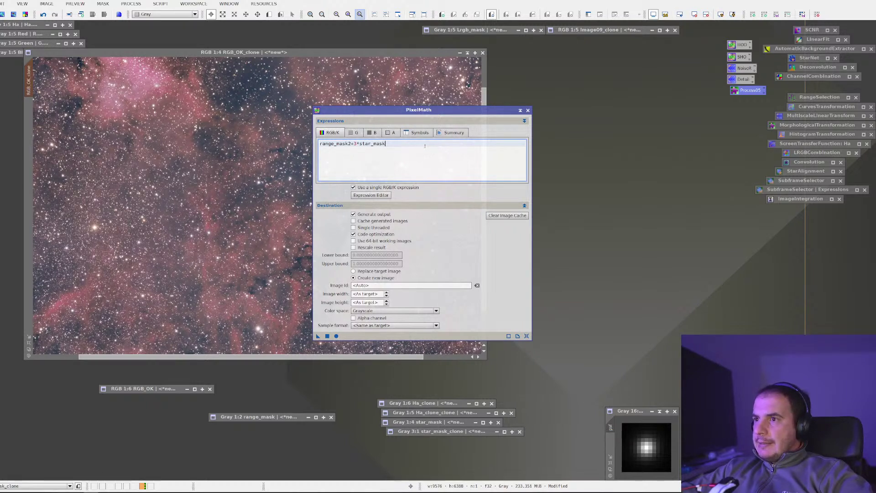
pyautogui.press('End')
pyautogui.write('_')
pyautogui.write('ne')
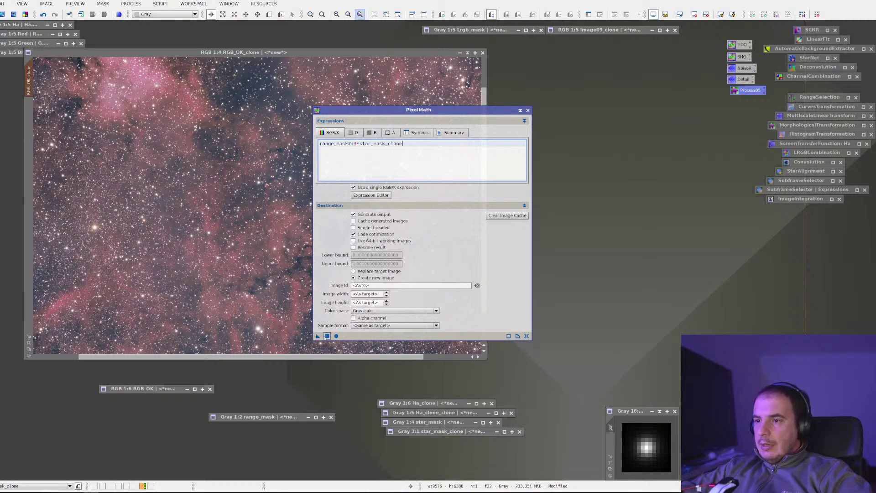
# Step: Generate the combined mask from the PixelMath expression, inspect its stars and nebula up close, and collapse the mask image
pyautogui.click(327, 336)
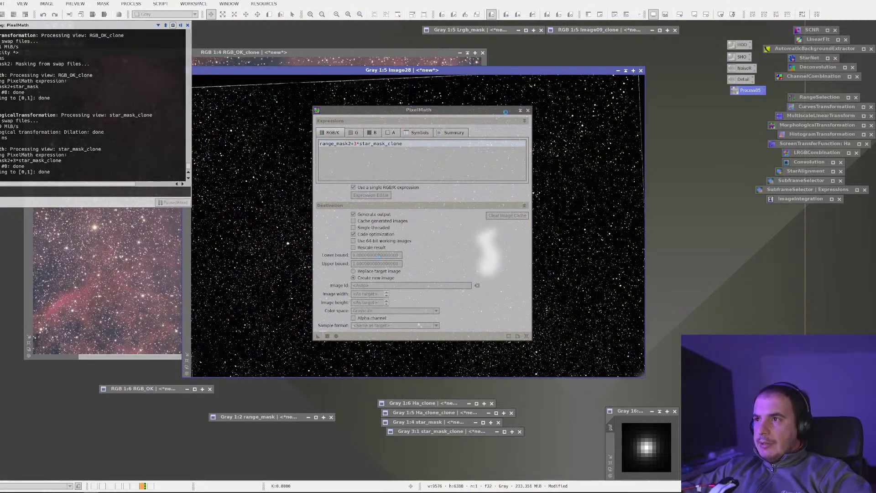
pyautogui.click(521, 110)
pyautogui.scroll(4, 508, 209)
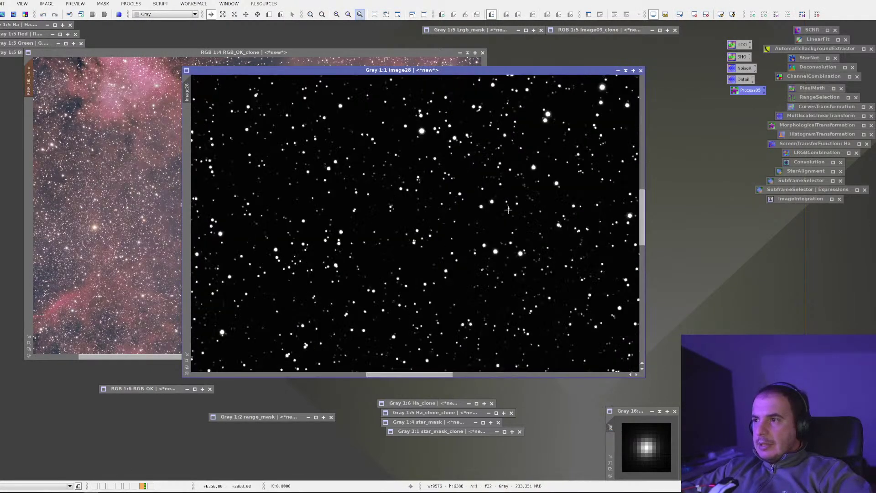
pyautogui.scroll(-3, 508, 210)
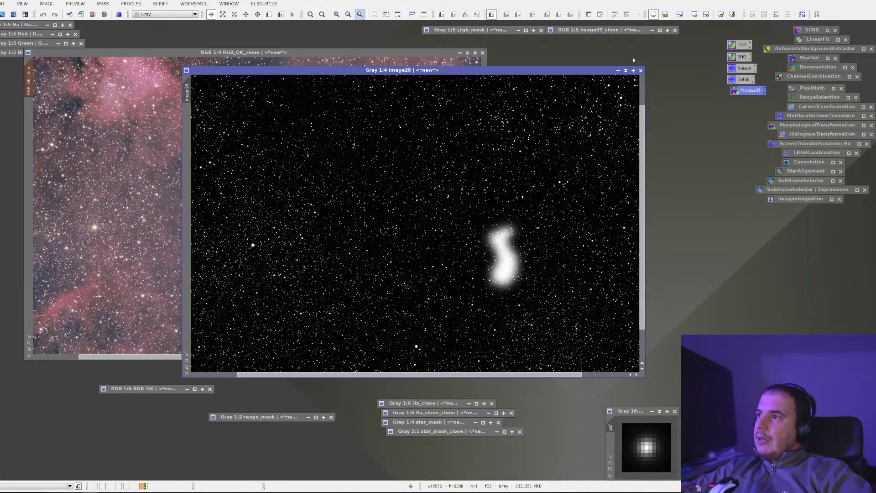
pyautogui.click(625, 71)
# Step: Assign Image28 as the mask of RGB_OK_clone, compare the image with and without the mask overlay, and leave the overlay hidden
pyautogui.rightClick(244, 161)
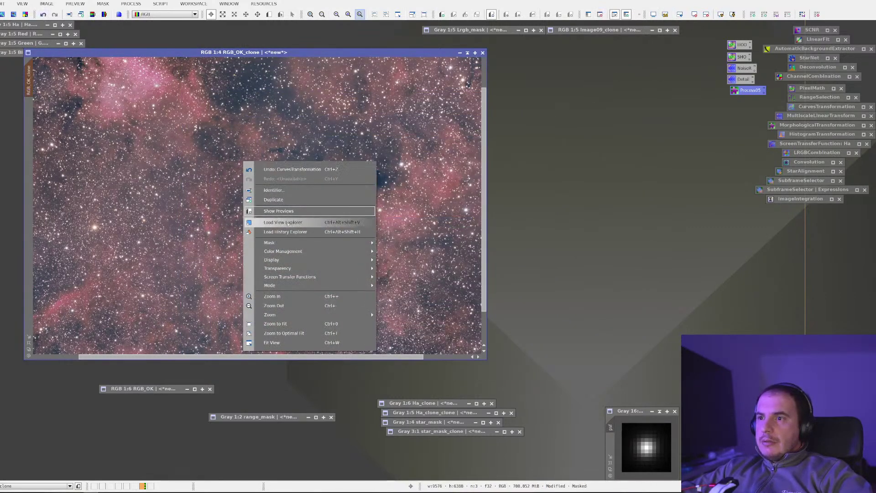
pyautogui.click(383, 243)
pyautogui.click(419, 242)
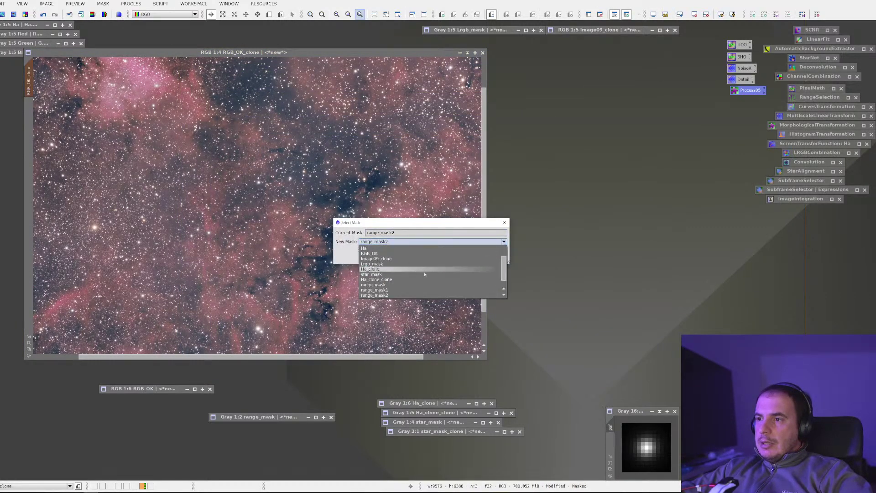
pyautogui.click(419, 293)
pyautogui.click(455, 257)
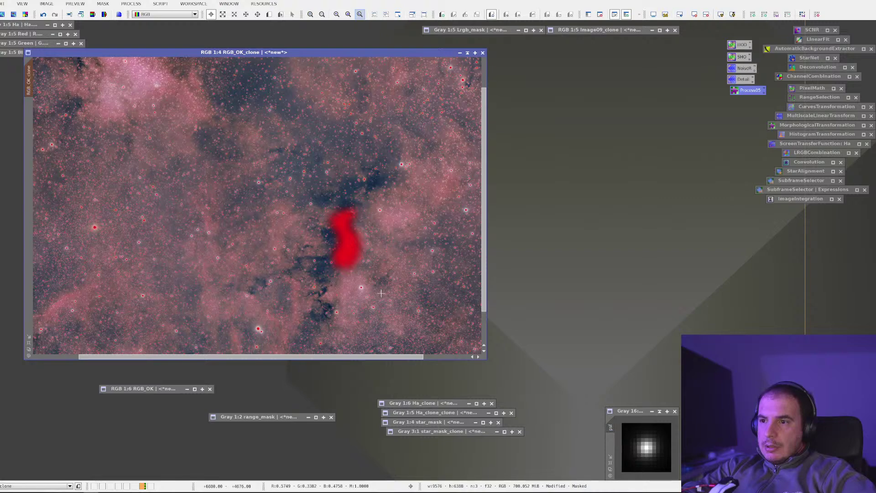
pyautogui.hotkey('ctrl', 'k')
pyautogui.hotkey('ctrl', 'k')
pyautogui.hotkey('ctrl', 'k')
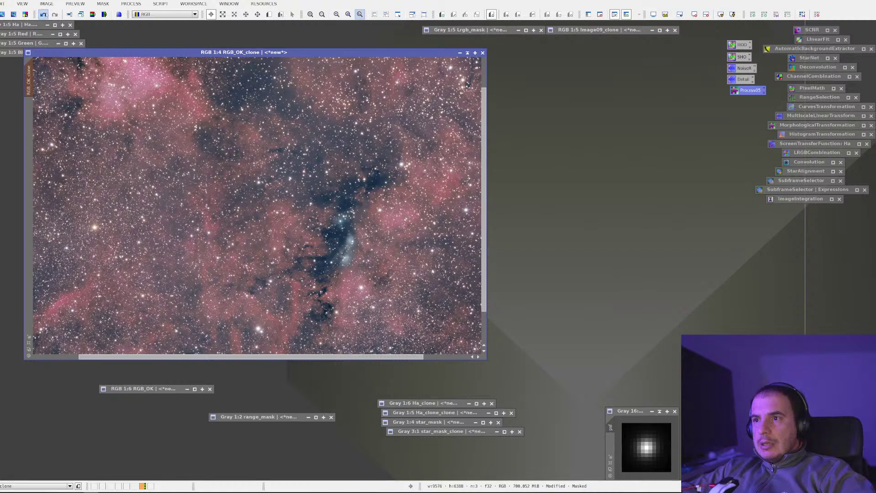
# Step: Undo the last CurvesTransformation on RGB_OK_clone after comparing both states, and check which mask is active
pyautogui.click(44, 14)
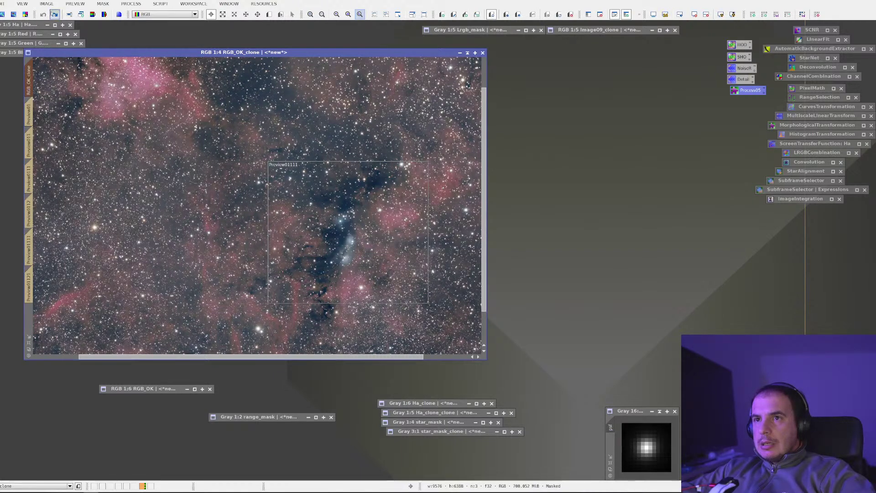
pyautogui.click(54, 14)
pyautogui.click(43, 15)
pyautogui.hotkey('ctrl', 'k')
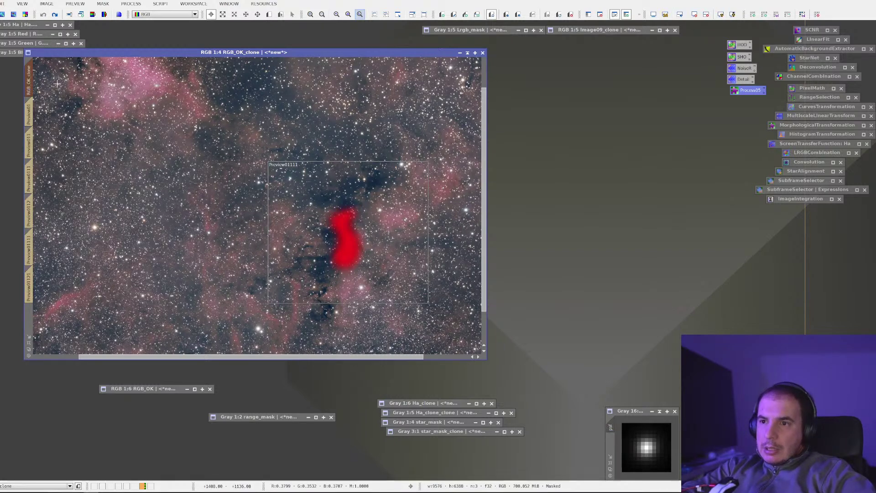
pyautogui.hotkey('ctrl', 'k')
# Step: Replace the mask of RGB_OK_clone with Image28 and hide the mask overlay
pyautogui.rightClick(203, 262)
pyautogui.moveTo(283, 342)
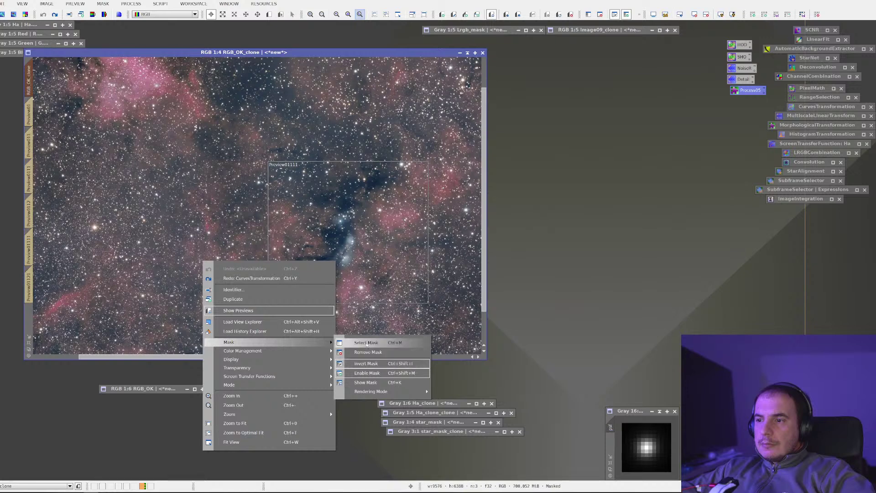
pyautogui.click(367, 343)
pyautogui.click(424, 241)
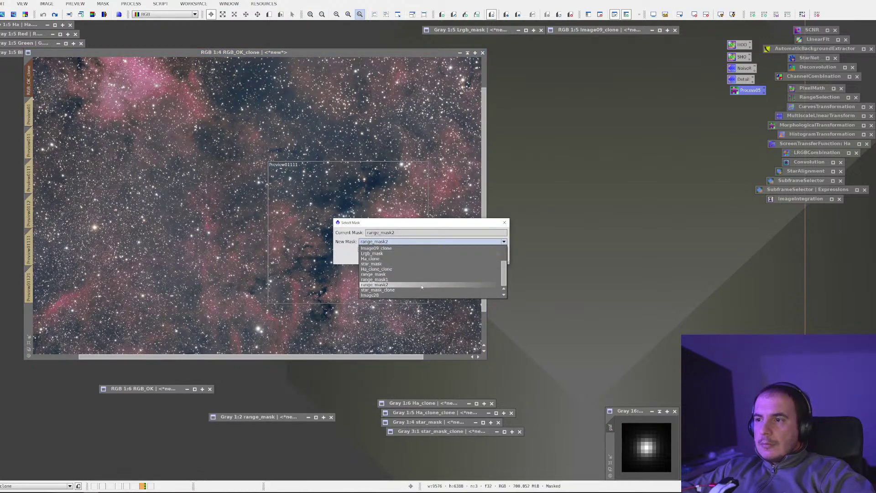
pyautogui.click(427, 295)
pyautogui.click(456, 258)
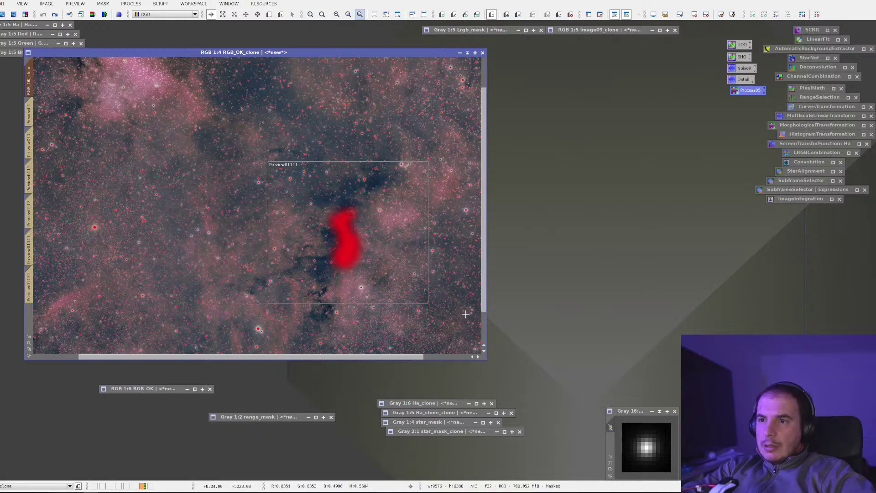
pyautogui.hotkey('ctrl', 'k')
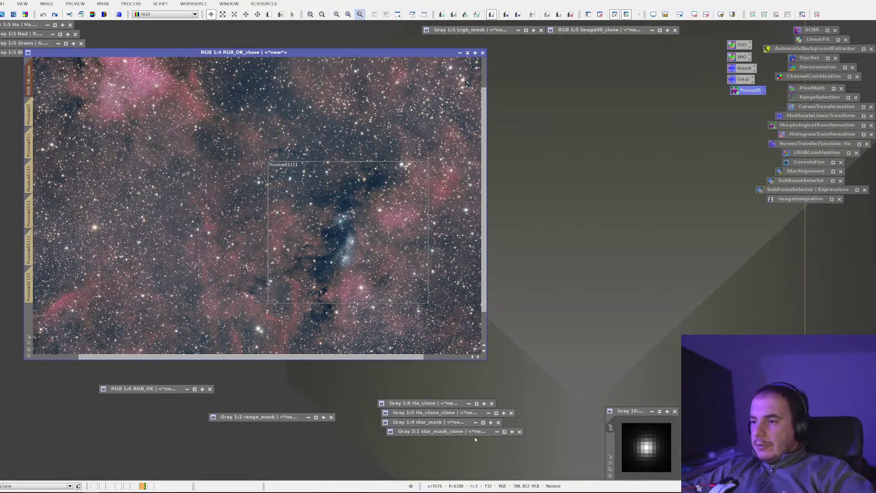
# Step: Close the dilated star_mask_clone image without saving it
pyautogui.click(518, 432)
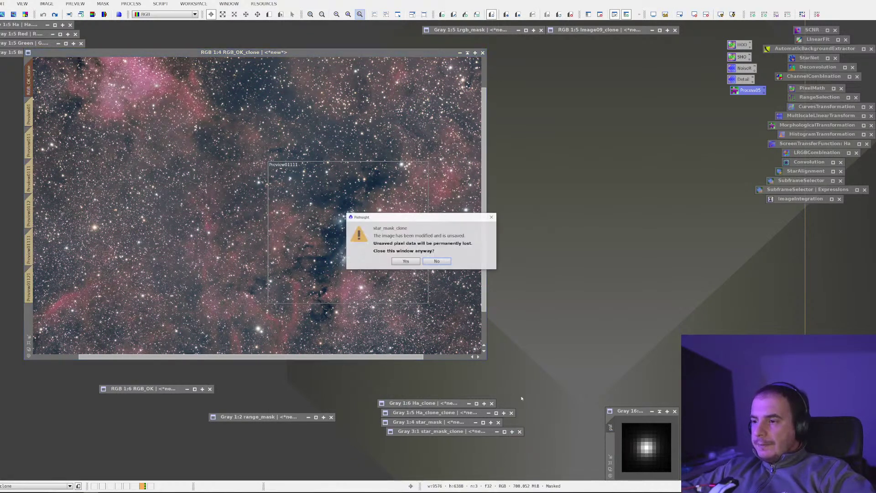
pyautogui.click(414, 260)
pyautogui.click(520, 432)
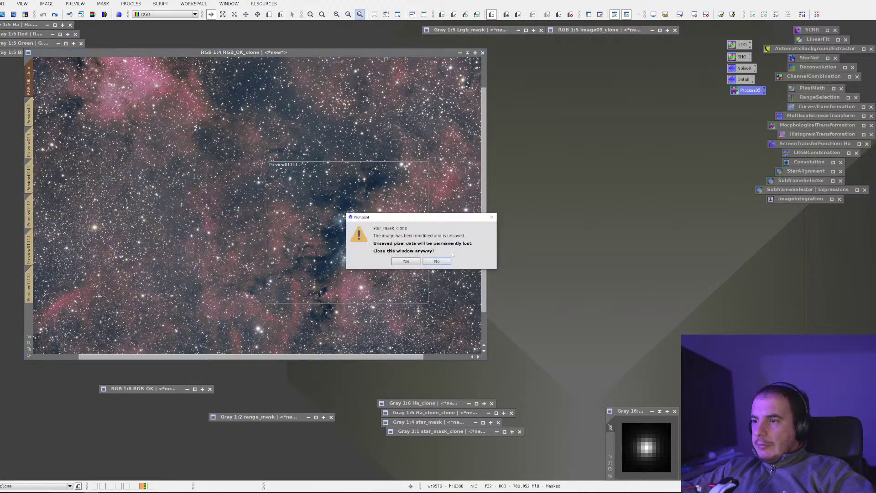
pyautogui.click(406, 261)
# Step: Restore star_mask, duplicate it as a fresh separate image, and collapse the original
pyautogui.doubleClick(428, 423)
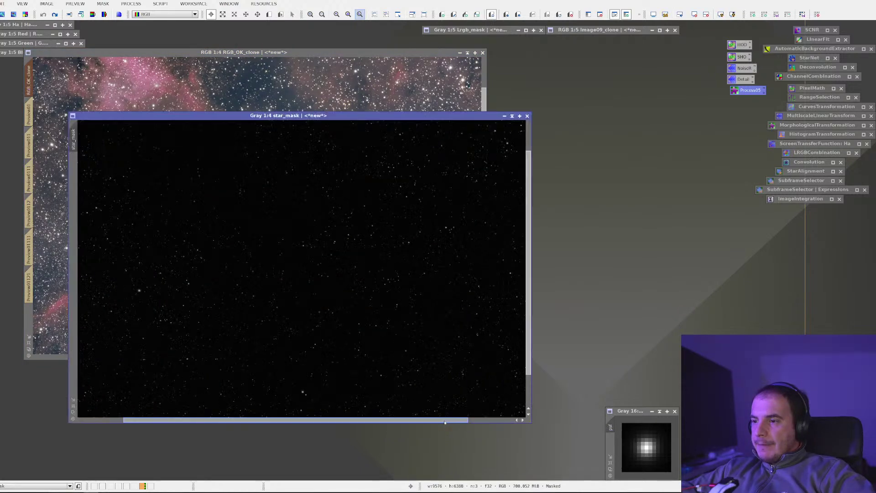
pyautogui.moveTo(72, 137); pyautogui.dragTo(422, 183)
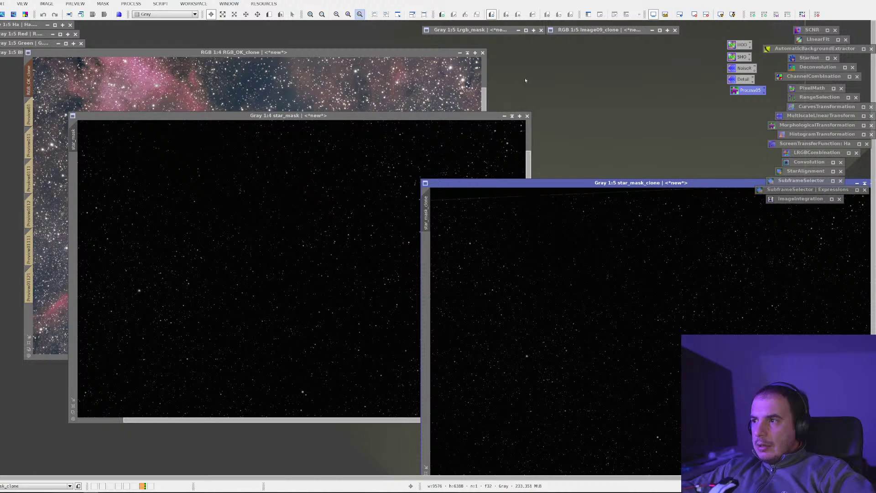
pyautogui.click(504, 116)
pyautogui.moveTo(525, 183); pyautogui.dragTo(313, 86)
# Step: Apply the MorphologicalTransformation dilation with amount 0.46 twice to the new star_mask_clone and stow it beneath the collapsed star_mask
pyautogui.doubleClick(817, 125)
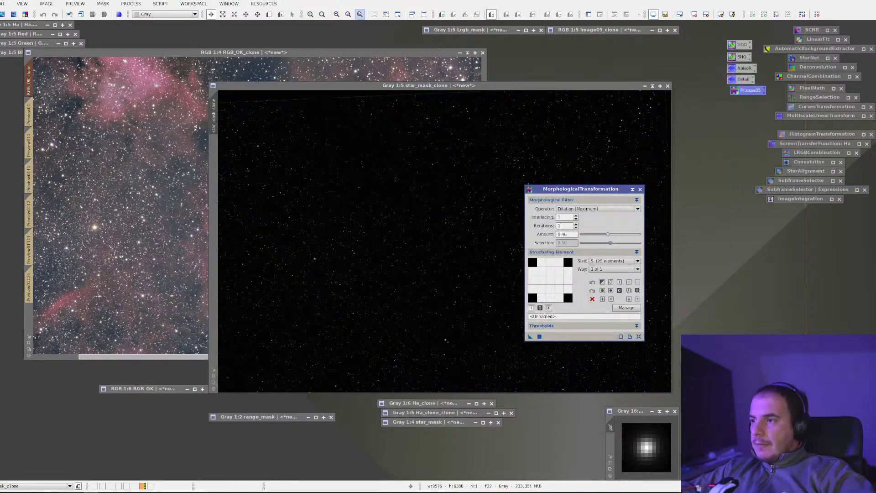
pyautogui.scroll(7, 509, 315)
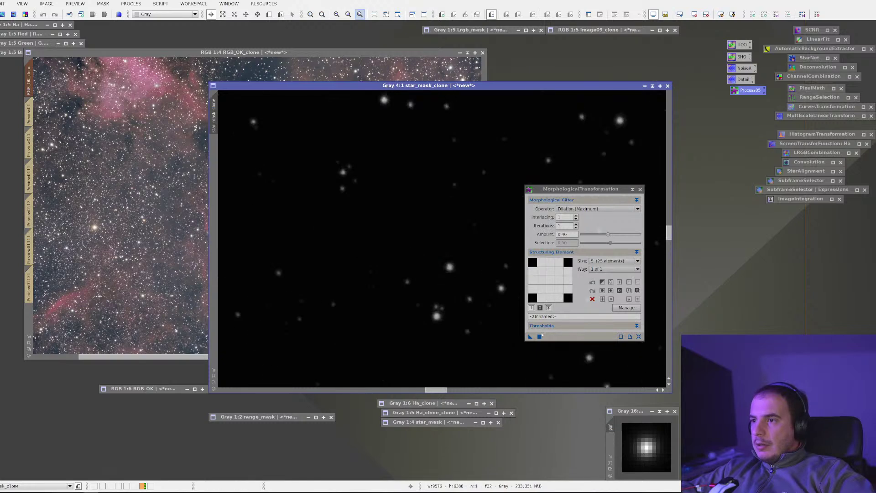
pyautogui.moveTo(482, 329); pyautogui.dragTo(484, 328)
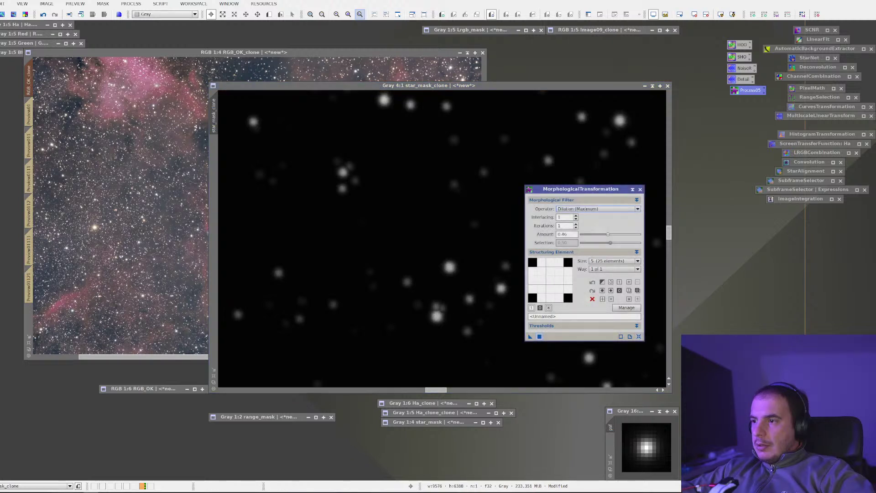
pyautogui.moveTo(472, 338); pyautogui.dragTo(472, 338)
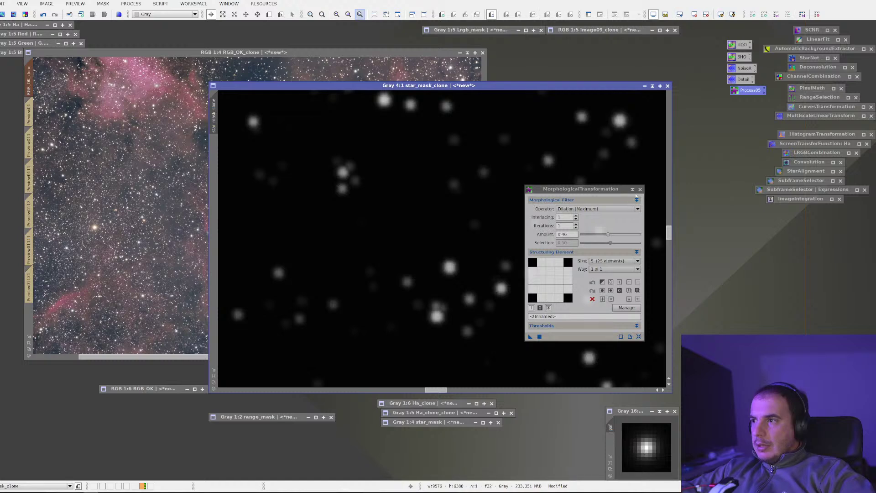
pyautogui.click(633, 189)
pyautogui.click(645, 86)
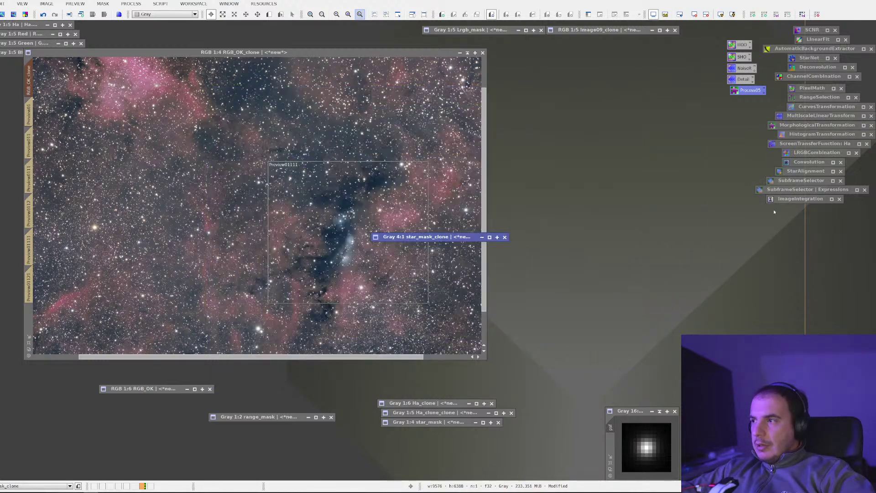
pyautogui.moveTo(468, 238); pyautogui.dragTo(478, 432)
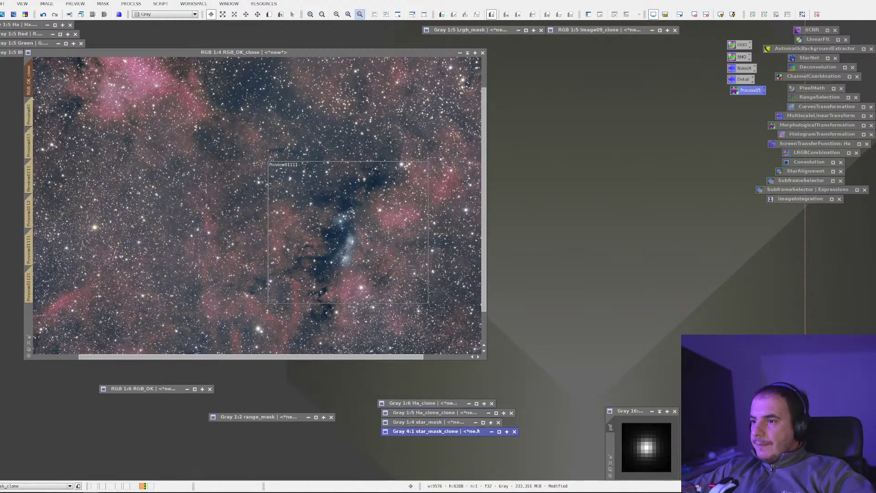
# Step: Change the PixelMath expression to range_mask2+2*star_mask_clone and generate the combined mask as a new image
pyautogui.doubleClick(811, 88)
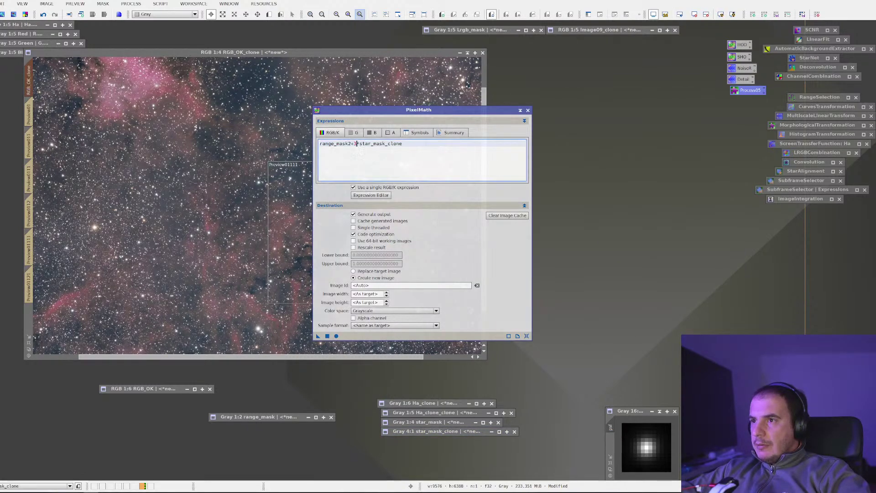
pyautogui.write('*')
pyautogui.click(337, 336)
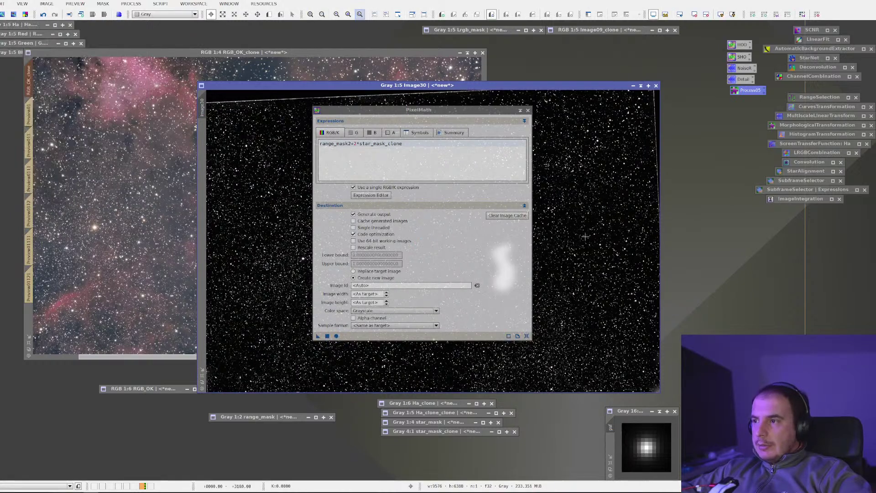
pyautogui.click(521, 110)
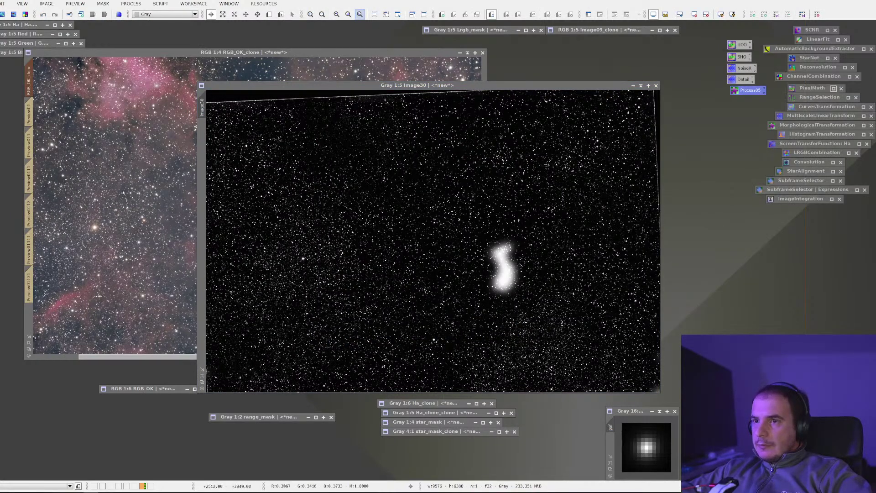
pyautogui.rightClick(123, 192)
pyautogui.moveTo(218, 271)
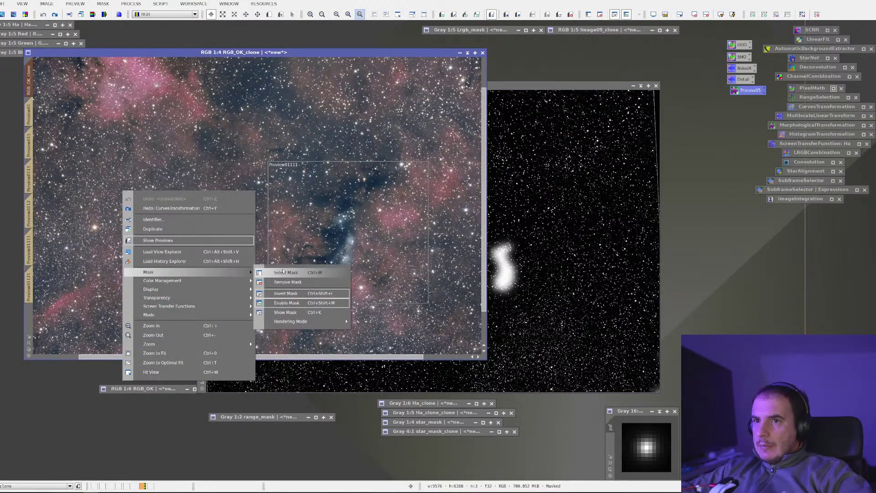
pyautogui.click(286, 272)
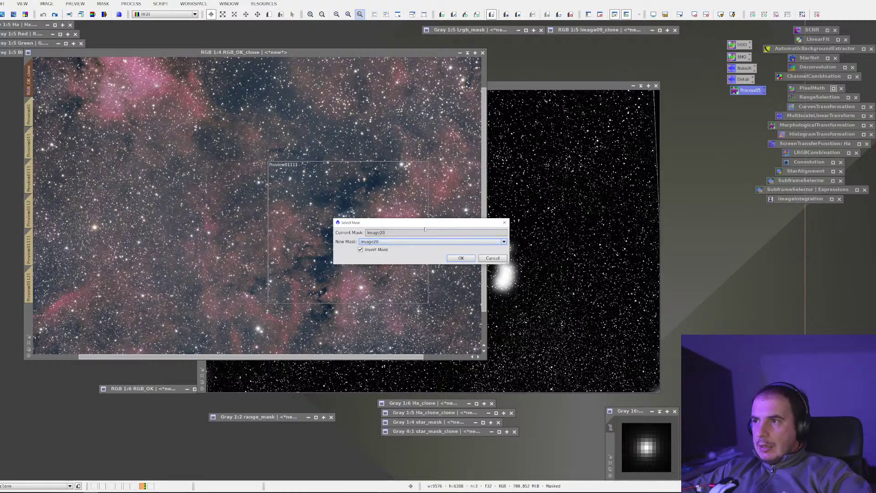
pyautogui.press('Return')
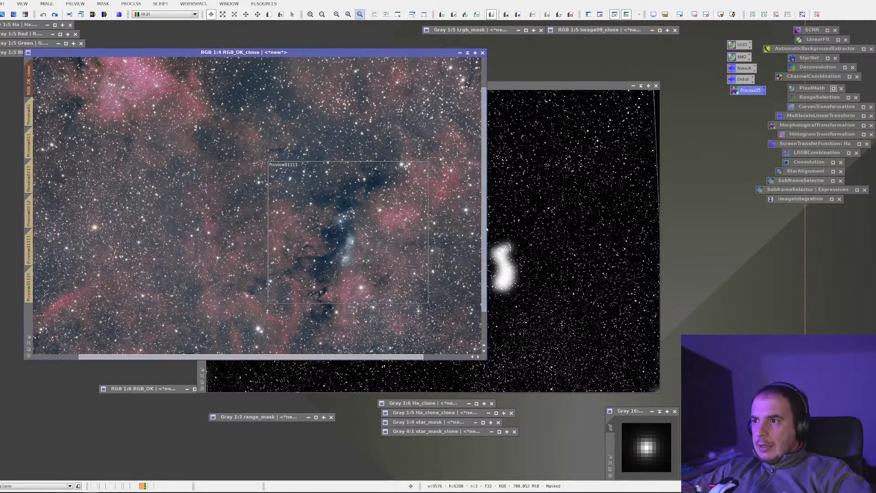
pyautogui.moveTo(412, 53)
pyautogui.mouseDown()
pyautogui.moveTo(314, 49)
pyautogui.moveTo(423, 53)
pyautogui.mouseUp()
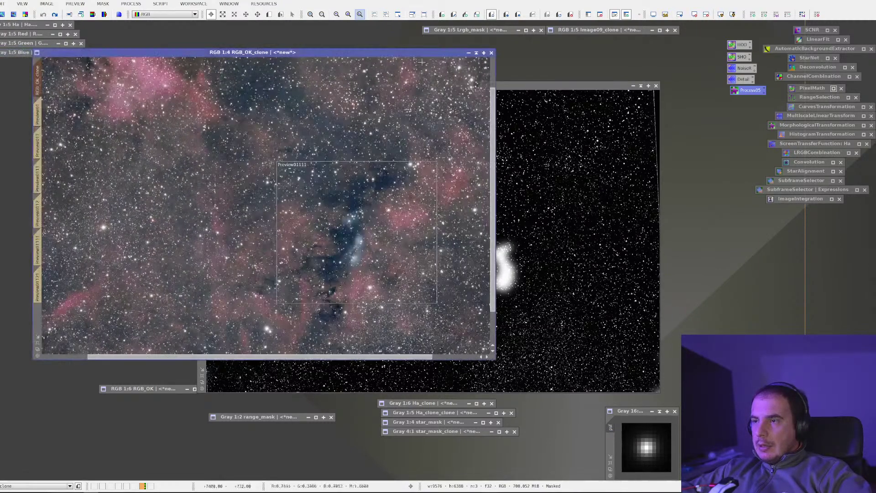
pyautogui.click(570, 113)
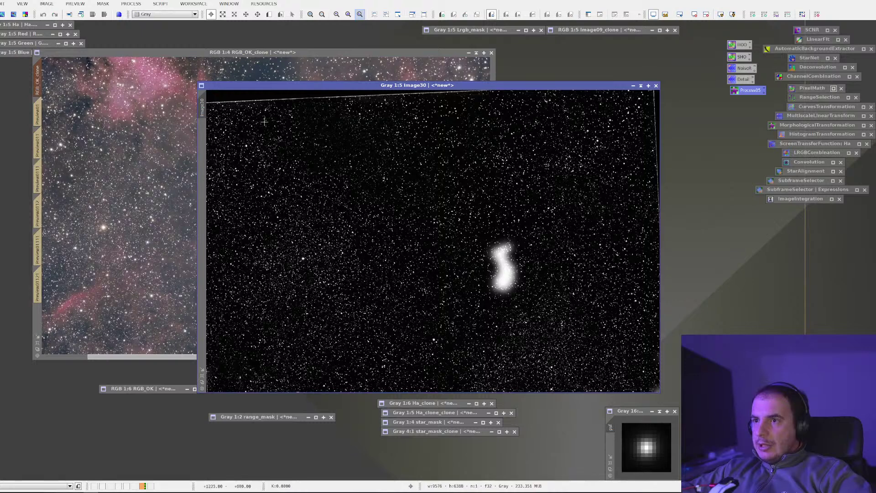
# Step: Assign Image30 to RGB_OK_clone as its inverted mask
pyautogui.rightClick(166, 152)
pyautogui.moveTo(250, 237)
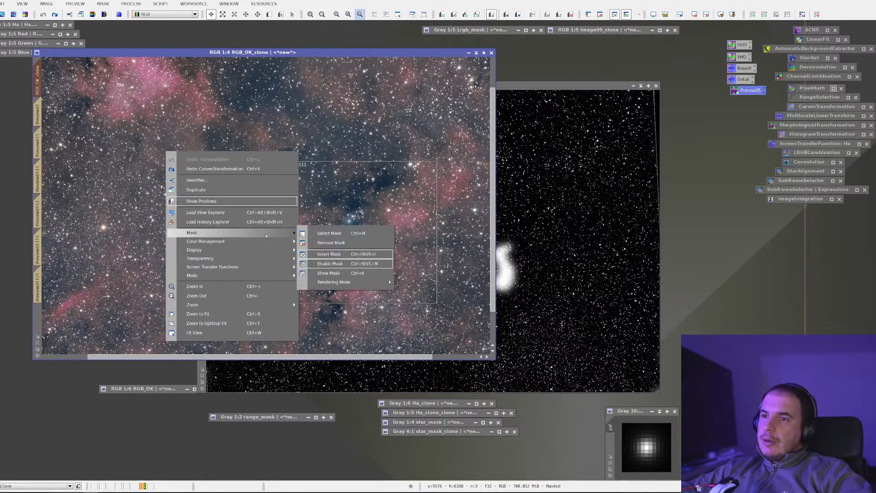
pyautogui.click(328, 233)
pyautogui.click(387, 242)
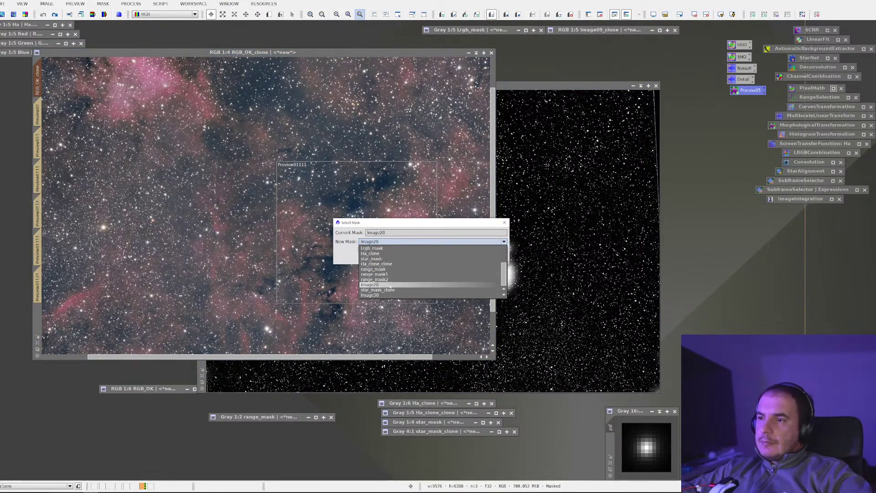
pyautogui.click(379, 295)
pyautogui.click(462, 260)
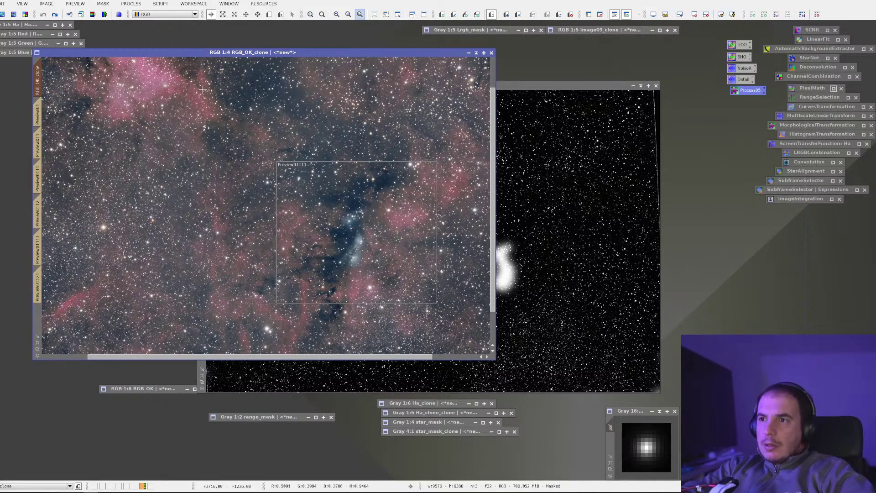
# Step: Display the Image30 mask overlay on RGB_OK_clone and examine how it covers the stars and the blue nebula at several zoom levels
pyautogui.scroll(-1, 228, 96)
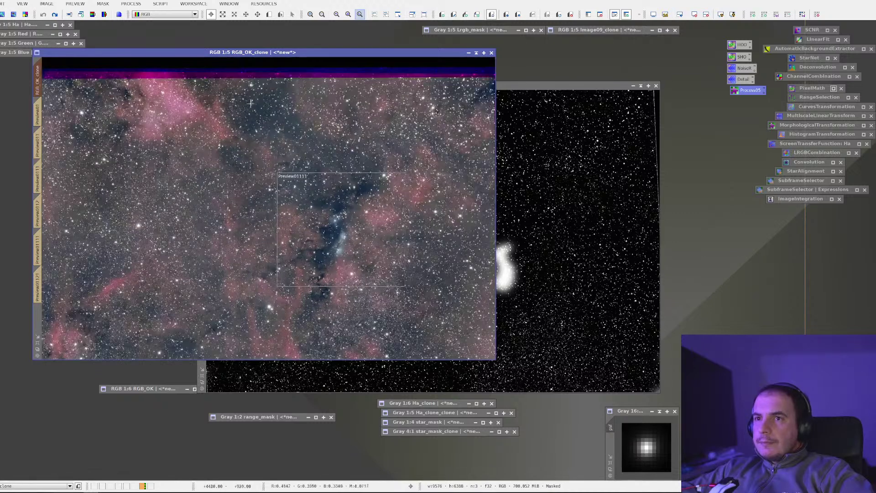
pyautogui.rightClick(237, 120)
pyautogui.moveTo(319, 206)
pyautogui.click(411, 204)
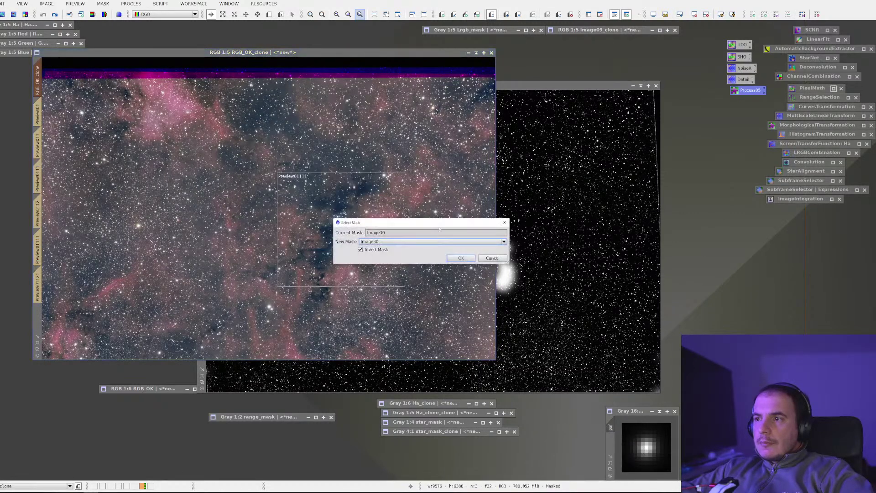
pyautogui.click(461, 258)
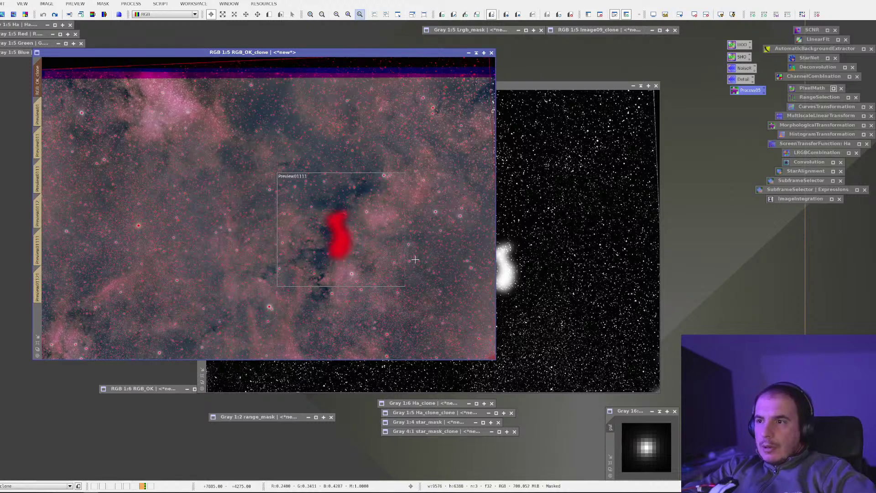
pyautogui.scroll(4, 415, 259)
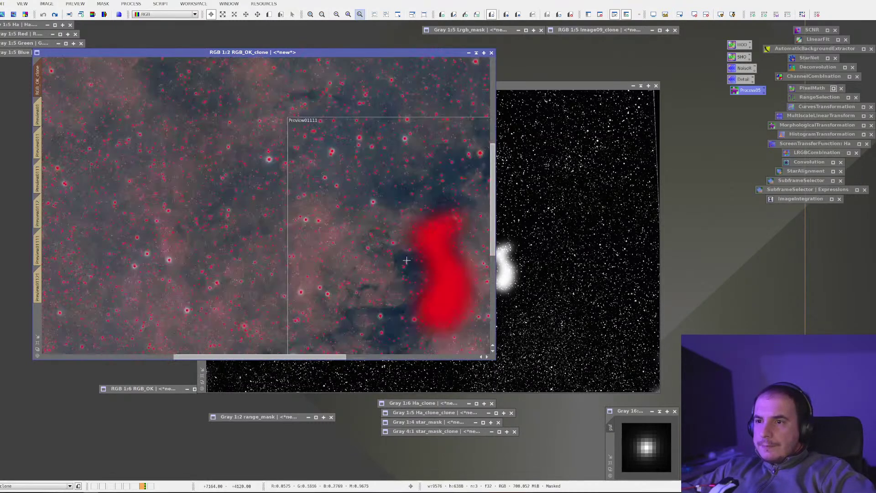
pyautogui.scroll(1, 406, 260)
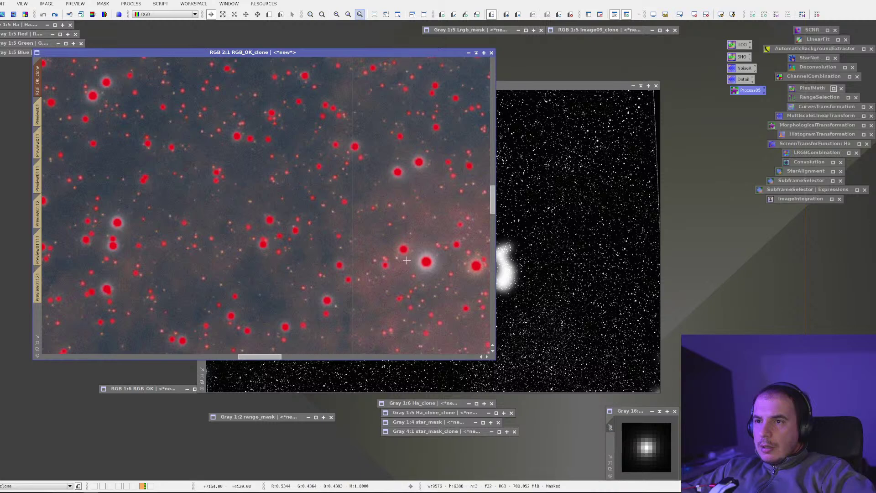
pyautogui.scroll(1, 407, 260)
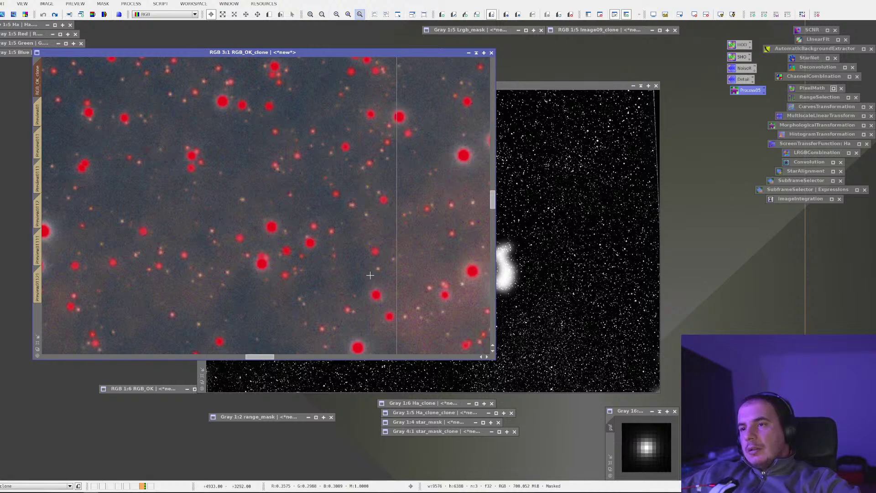
pyautogui.scroll(-3, 364, 291)
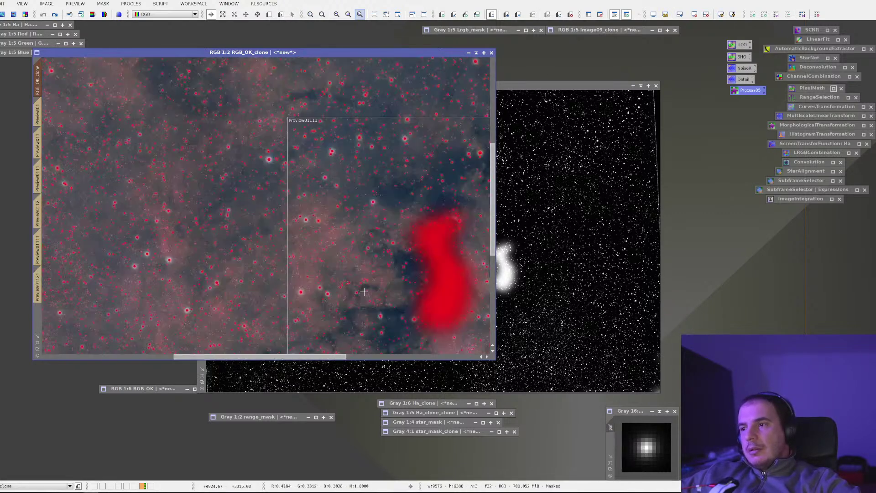
pyautogui.scroll(-2, 364, 291)
pyautogui.scroll(3, 364, 291)
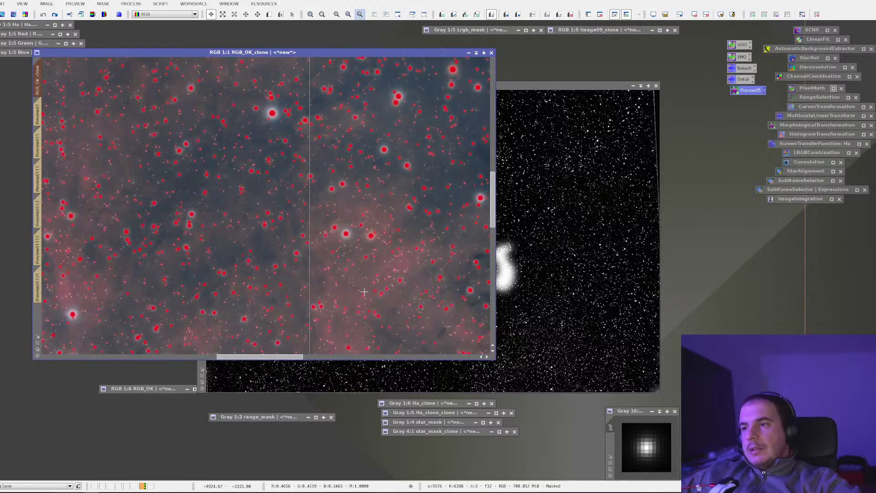
pyautogui.scroll(-5, 364, 292)
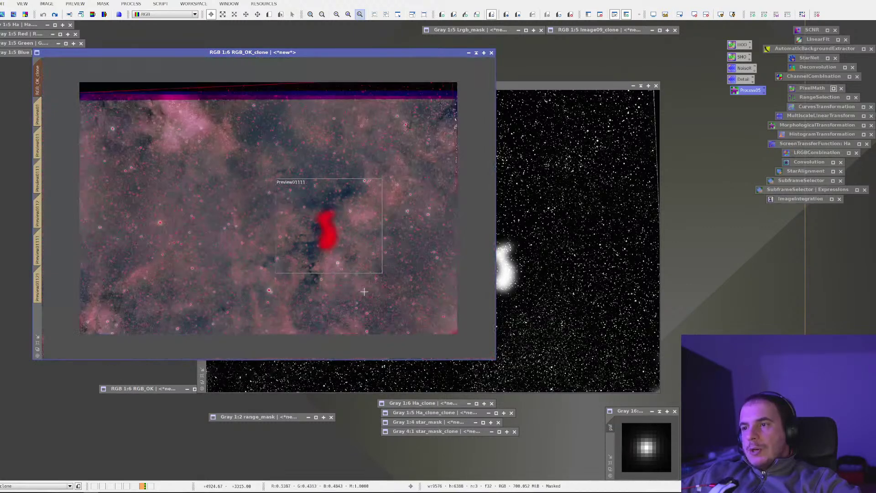
# Step: Close the combined mask Image30 despite its active mask reference to RGB_OK_clone
pyautogui.rightClick(461, 210)
pyautogui.rightClick(423, 228)
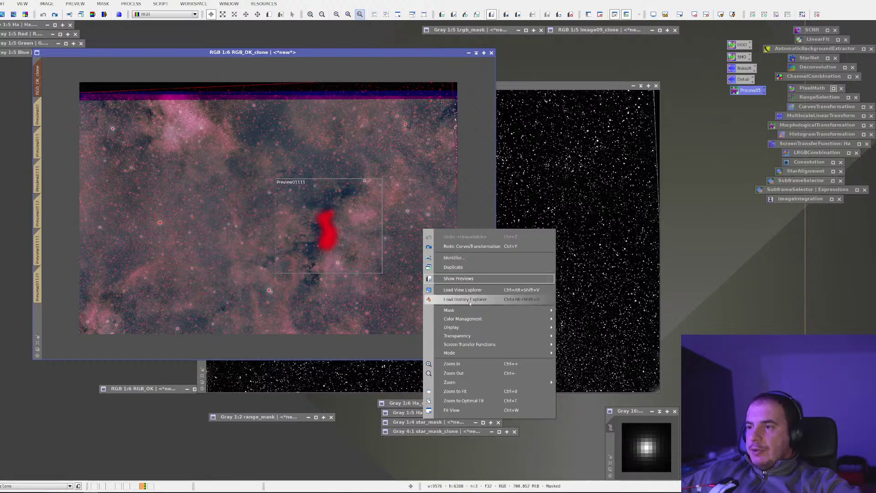
pyautogui.click(538, 207)
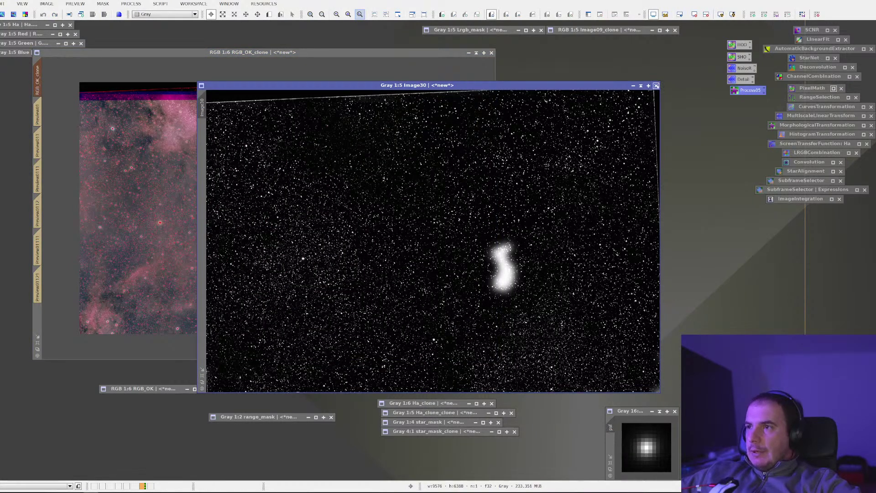
pyautogui.click(656, 85)
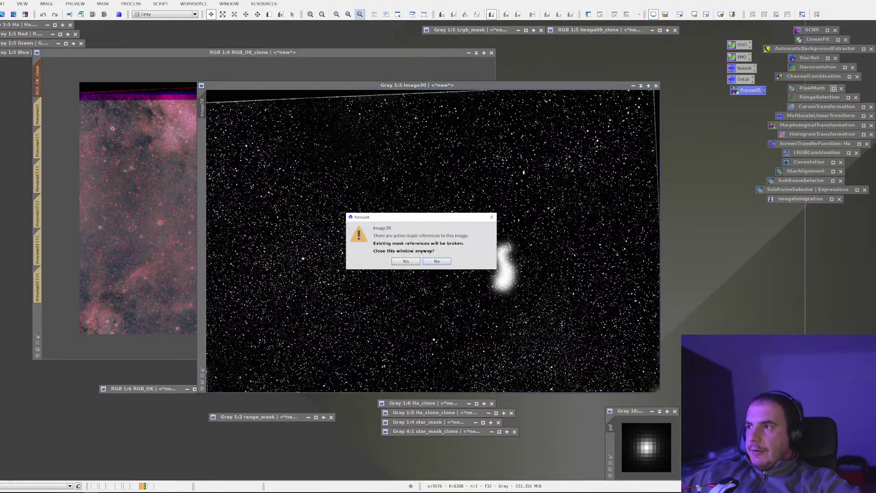
pyautogui.click(407, 261)
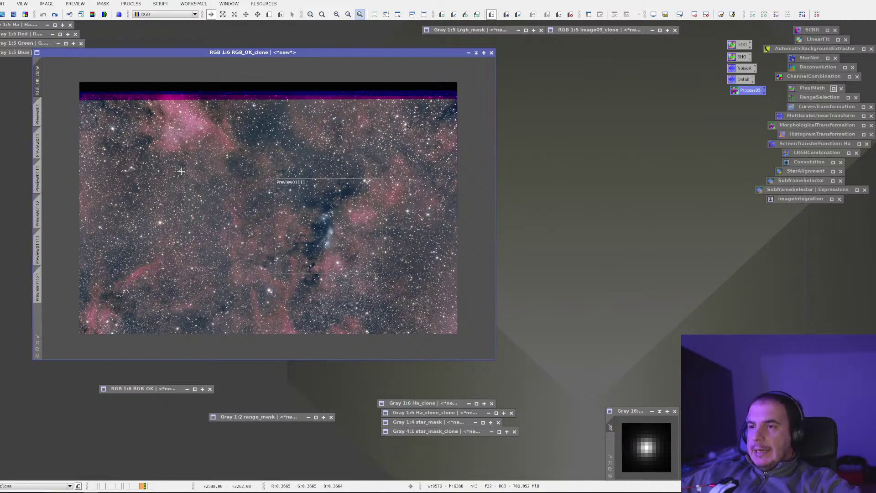
# Step: Run StarNet on RGB_OK_clone with star mask creation enabled
pyautogui.rightClick(101, 108)
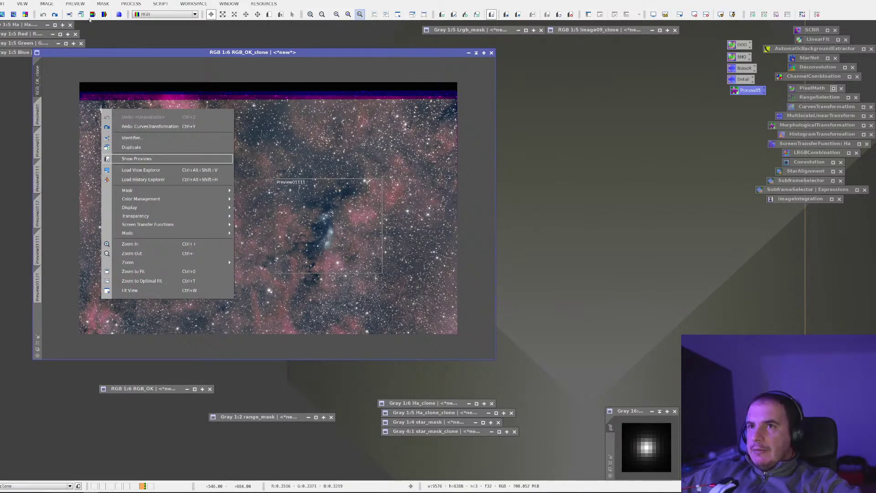
pyautogui.press('Escape')
pyautogui.click(131, 3)
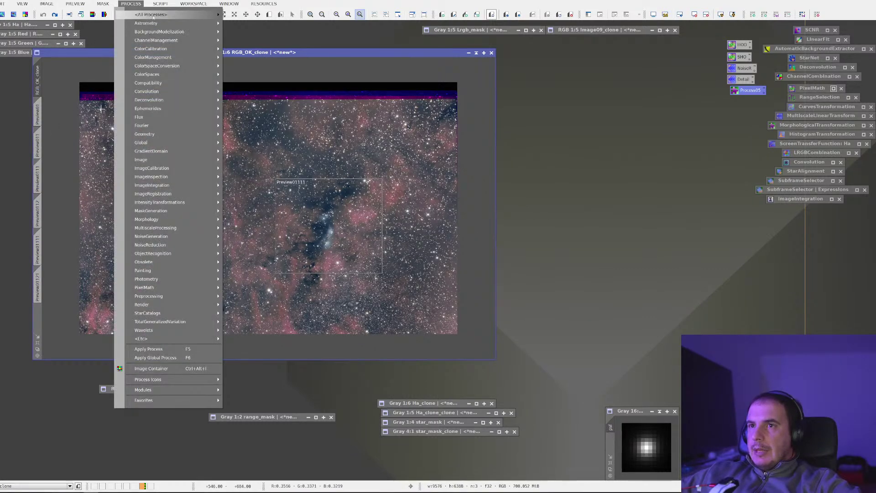
pyautogui.moveTo(150, 14)
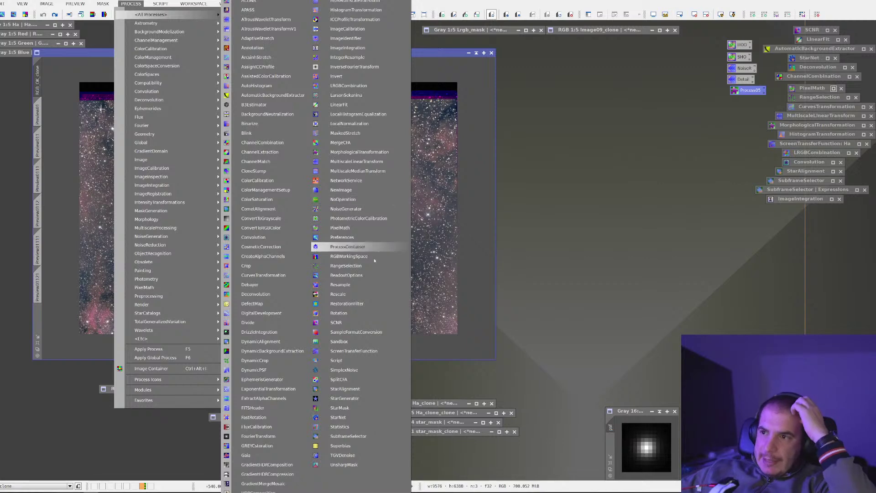
pyautogui.click(377, 416)
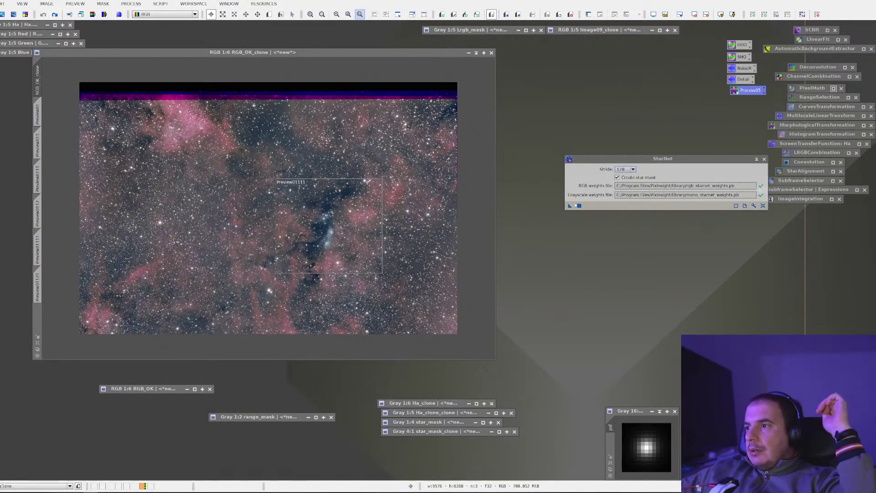
pyautogui.moveTo(570, 206); pyautogui.dragTo(381, 250)
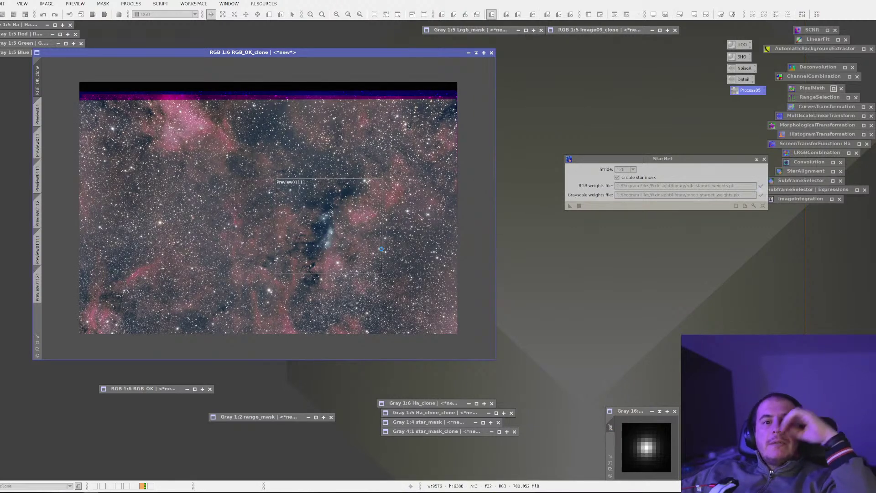
# Step: Switch to AstroBin in the browser, open its home page and look through the images in the global stream
pyautogui.hotkey('alt', 'Tab')
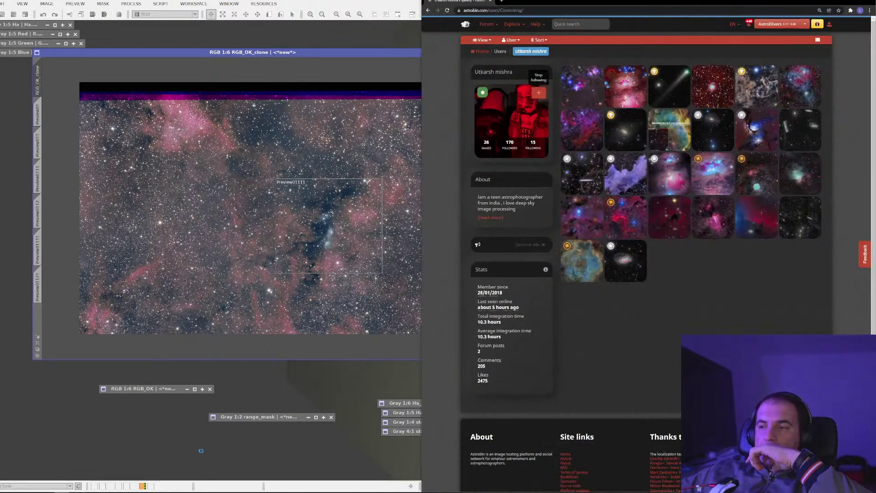
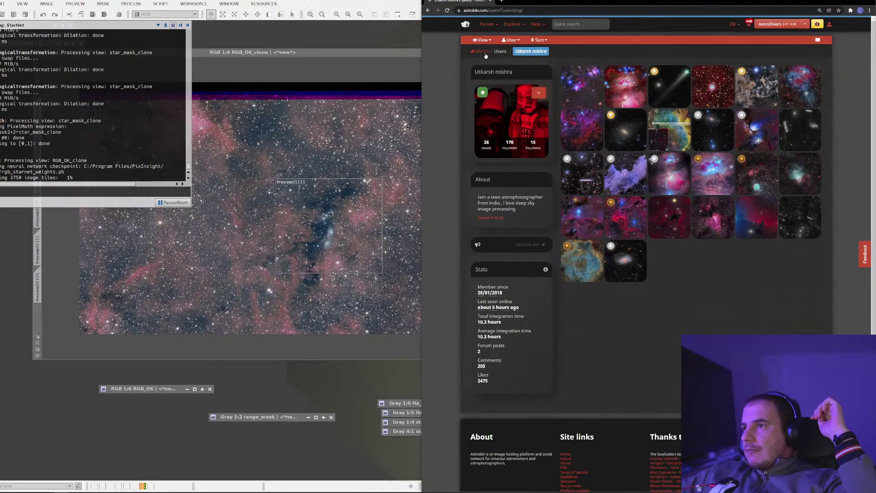
pyautogui.click(485, 53)
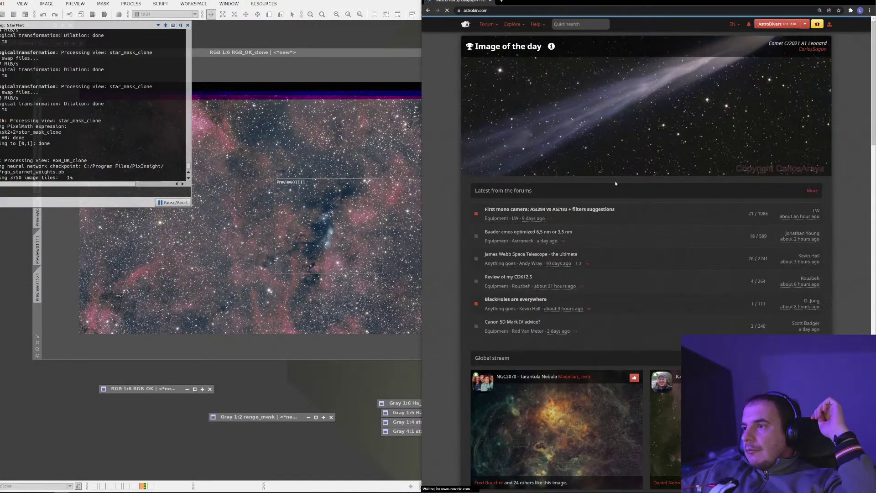
pyautogui.scroll(-3, 683, 262)
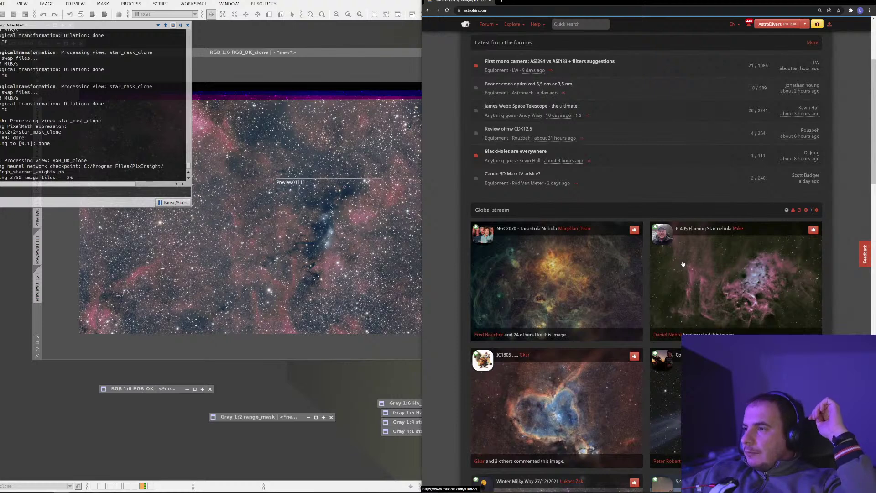
pyautogui.scroll(-3, 683, 264)
pyautogui.scroll(-3, 683, 264)
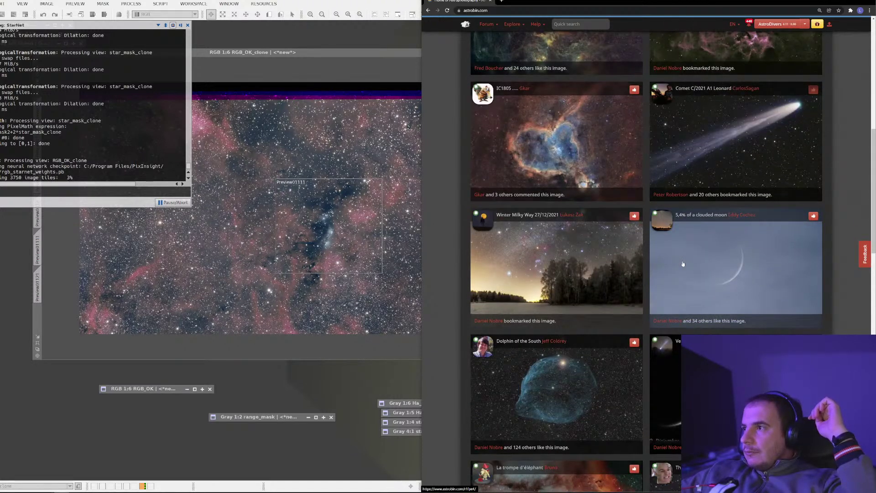
pyautogui.scroll(-3, 683, 263)
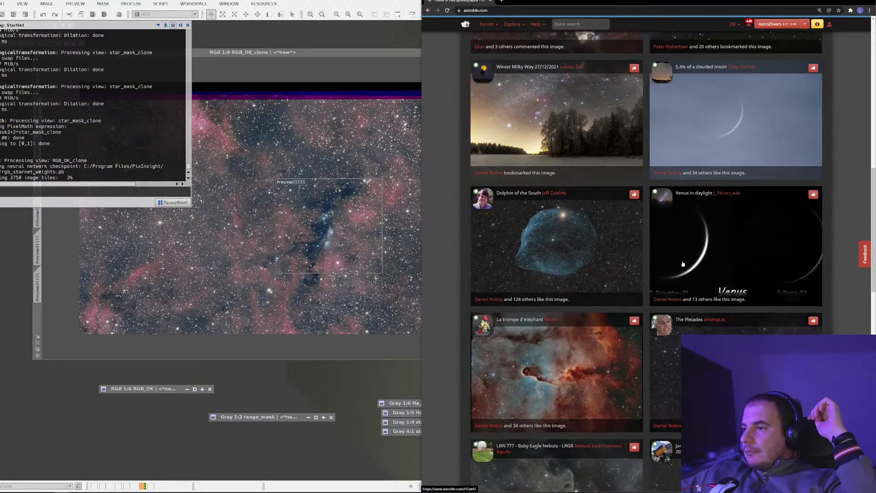
pyautogui.scroll(-3, 683, 263)
pyautogui.scroll(-2, 683, 264)
pyautogui.scroll(-1, 683, 263)
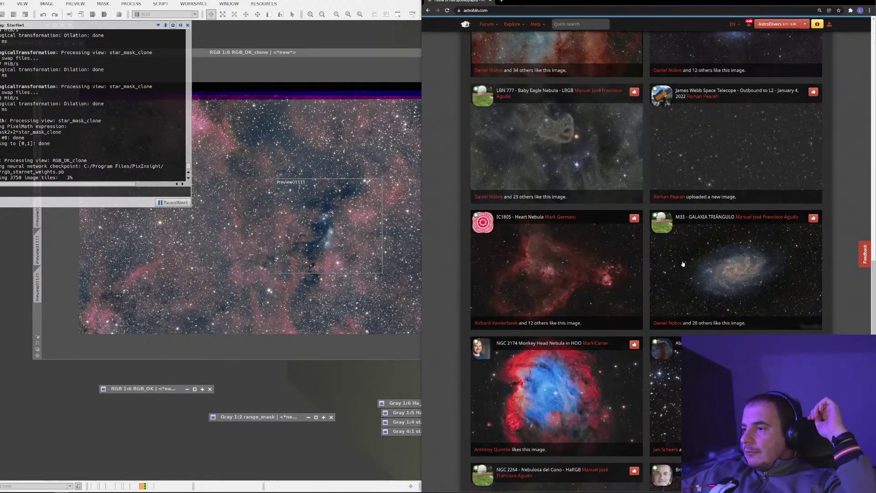
pyautogui.scroll(-3, 682, 264)
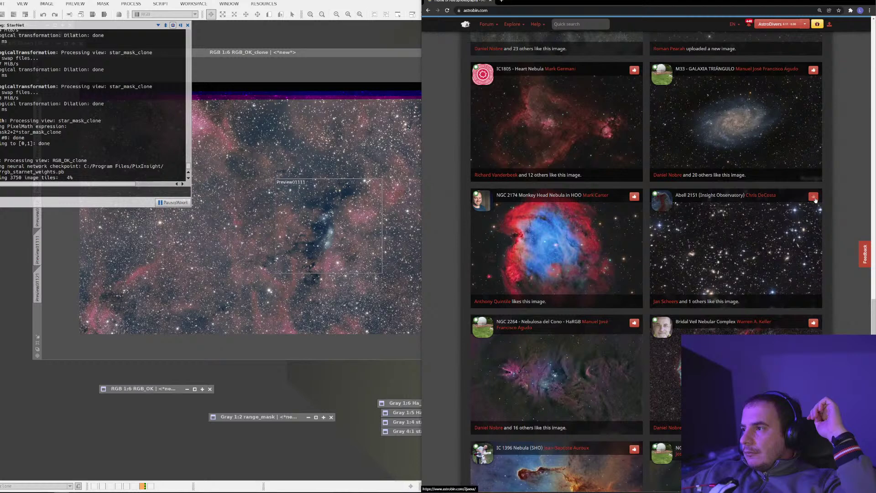
pyautogui.scroll(-3, 687, 264)
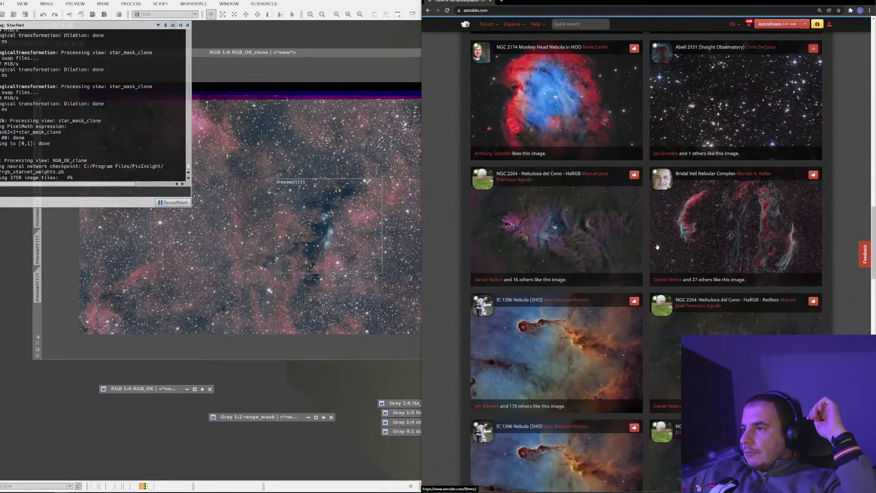
# Step: Browse further through the AstroBin stream, view the IC 447 Dreyer's Nebula image page and return to the stream
pyautogui.scroll(-2, 594, 242)
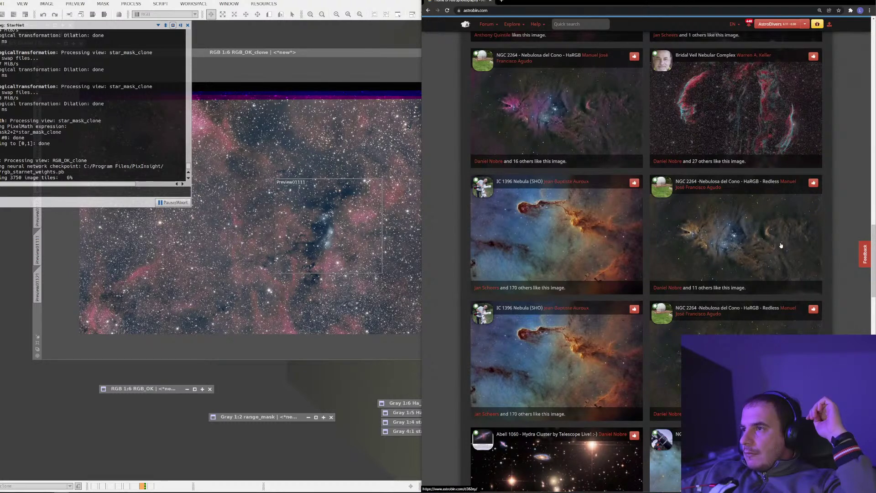
pyautogui.scroll(-4, 781, 245)
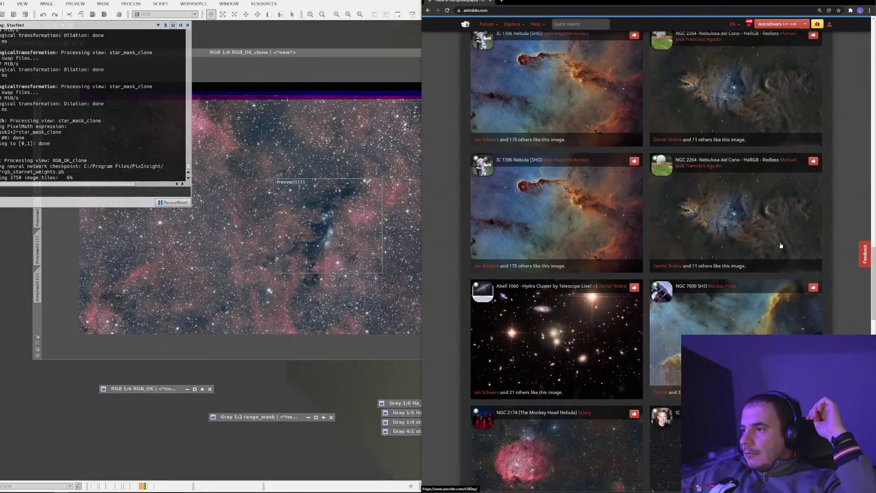
pyautogui.scroll(-1, 781, 246)
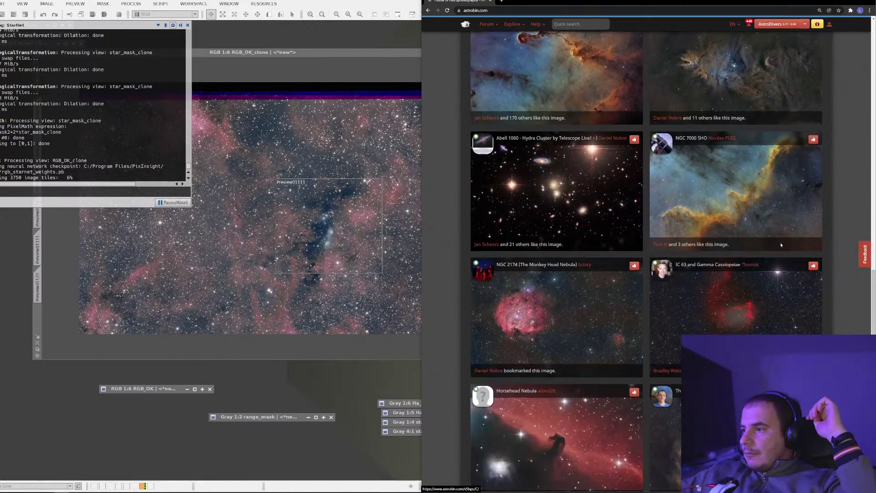
pyautogui.scroll(-2, 781, 245)
pyautogui.scroll(-4, 781, 245)
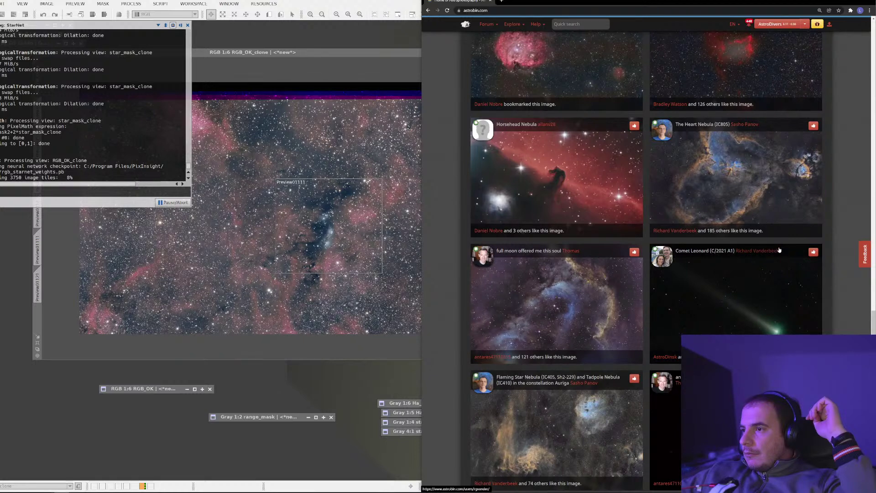
pyautogui.scroll(-5, 780, 249)
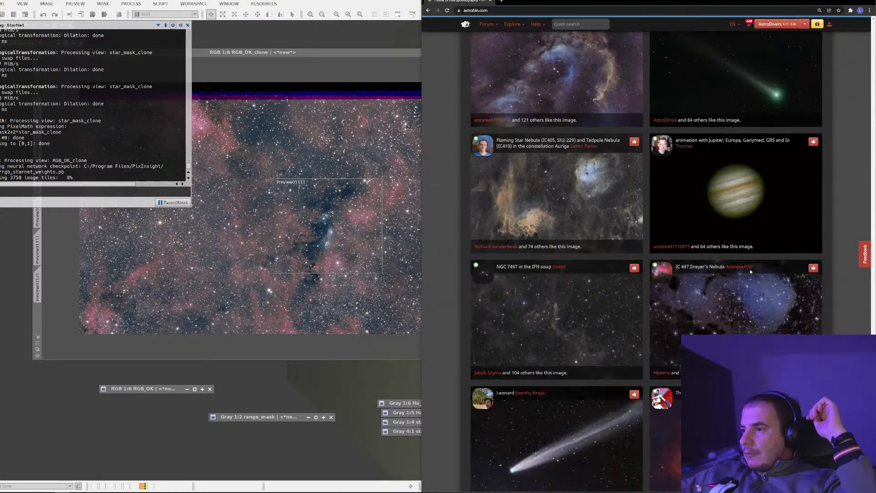
pyautogui.scroll(-2, 748, 274)
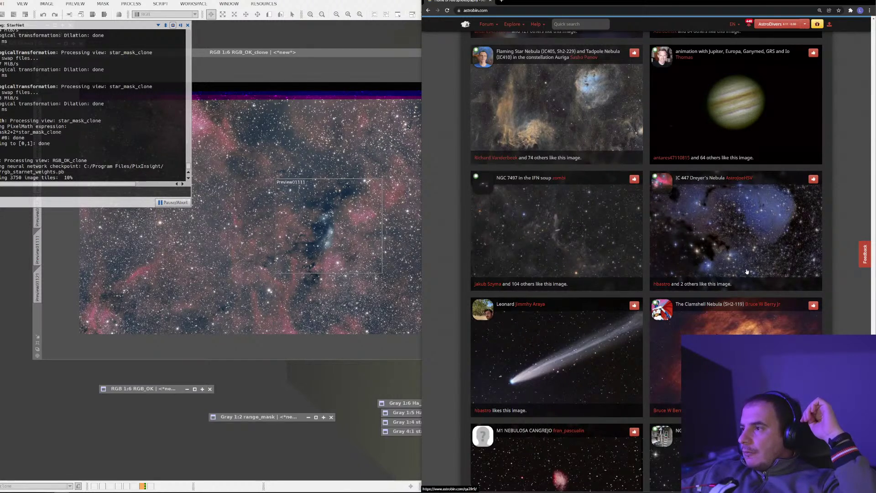
pyautogui.click(747, 275)
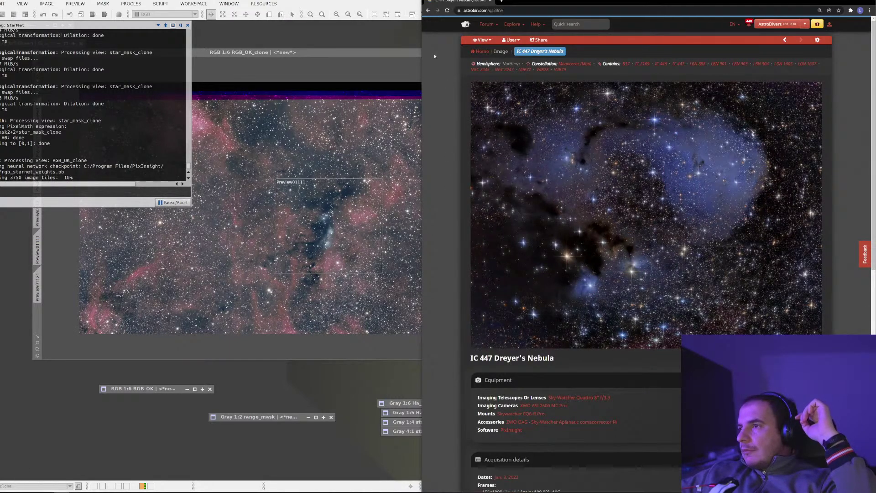
pyautogui.click(427, 10)
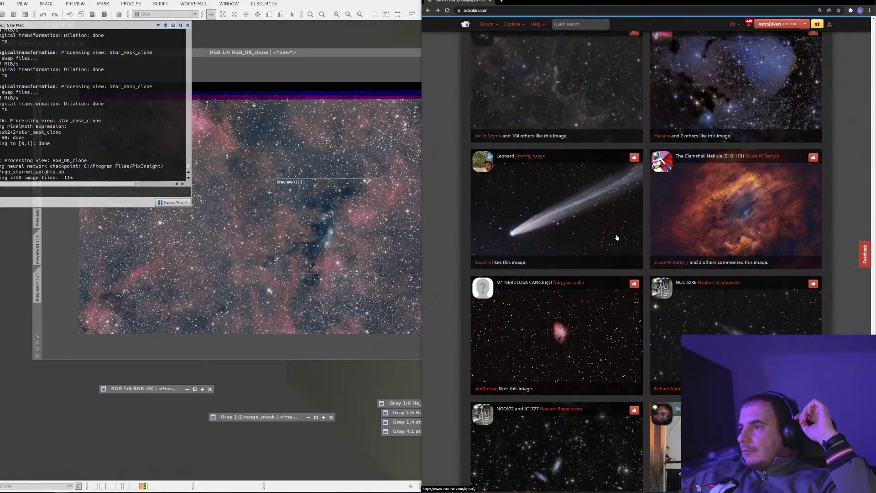
# Step: Continue through the stream to The Needle Galaxy (NGC4565), view its image and equipment details, and return to the stream
pyautogui.scroll(-3, 617, 237)
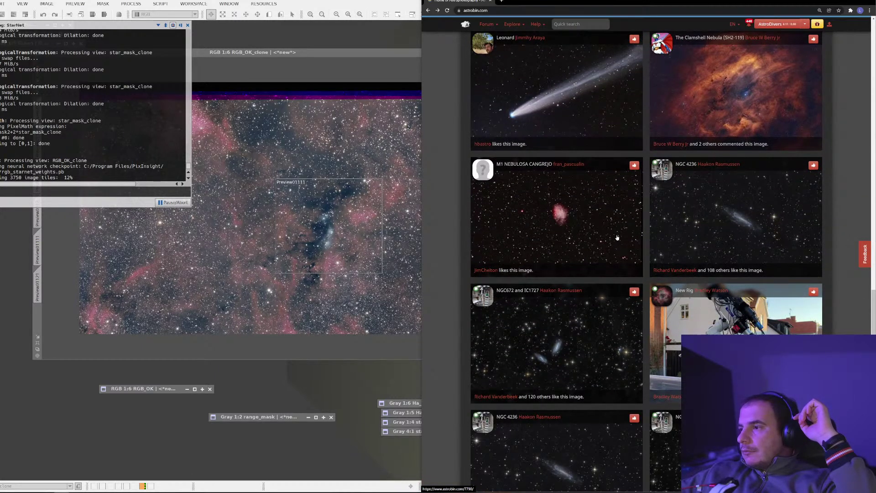
pyautogui.scroll(-3, 617, 237)
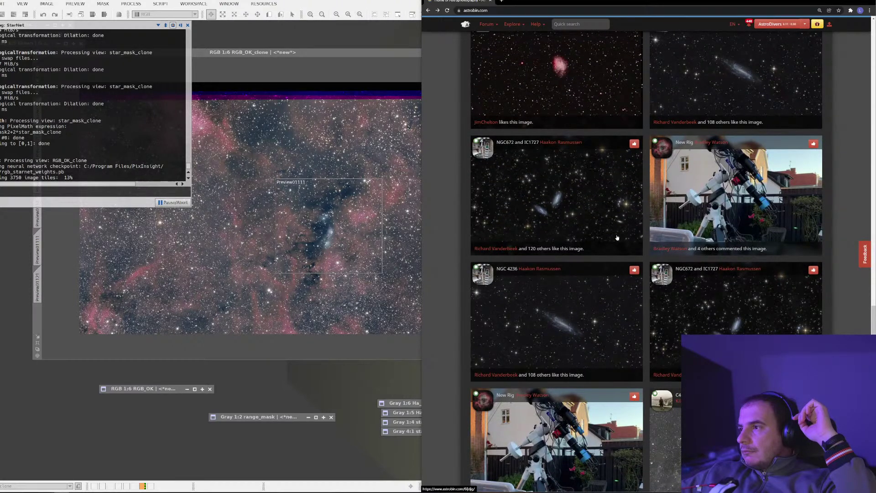
pyautogui.scroll(-2, 617, 237)
pyautogui.scroll(-3, 617, 237)
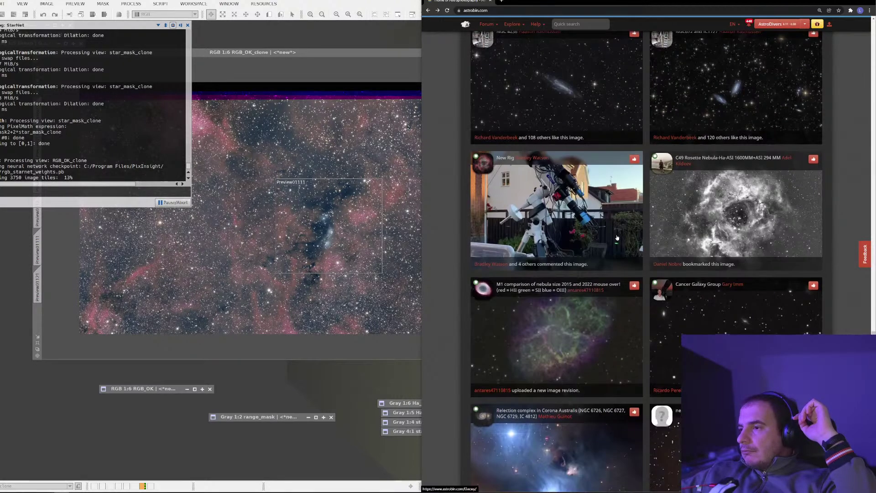
pyautogui.scroll(-3, 617, 238)
pyautogui.scroll(-3, 617, 237)
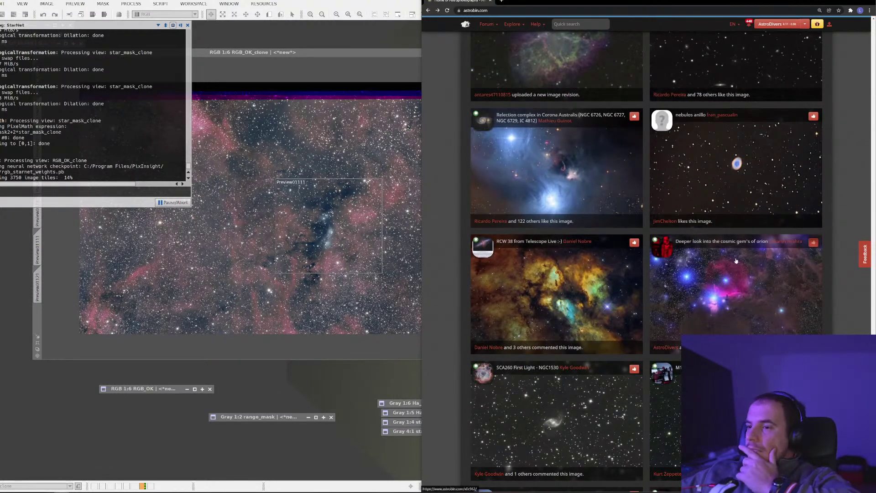
pyautogui.scroll(-3, 735, 264)
pyautogui.scroll(-6, 735, 264)
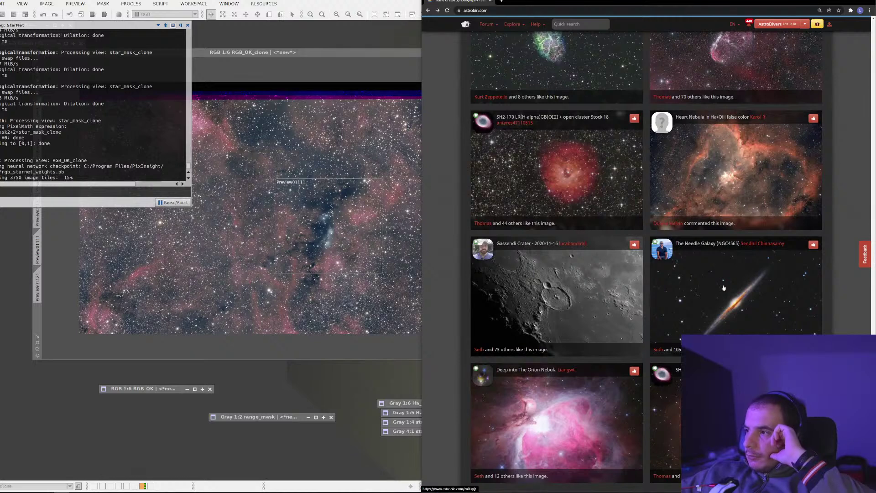
pyautogui.click(736, 264)
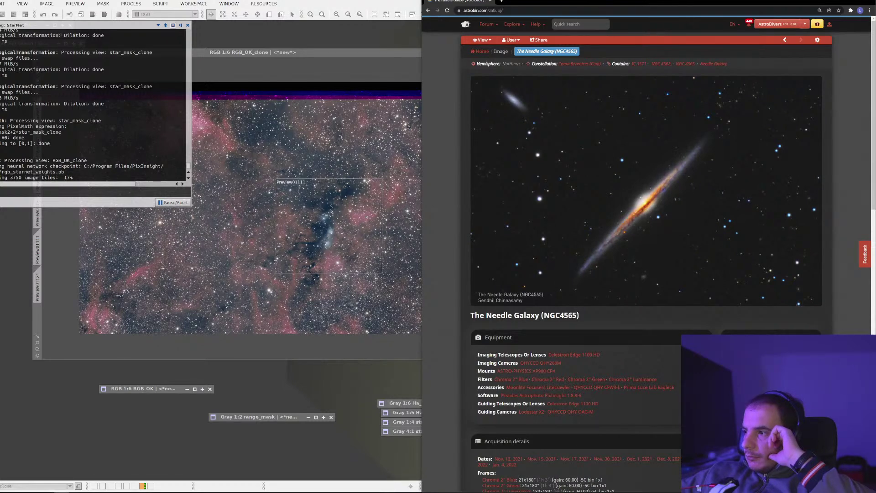
pyautogui.scroll(-2, 605, 312)
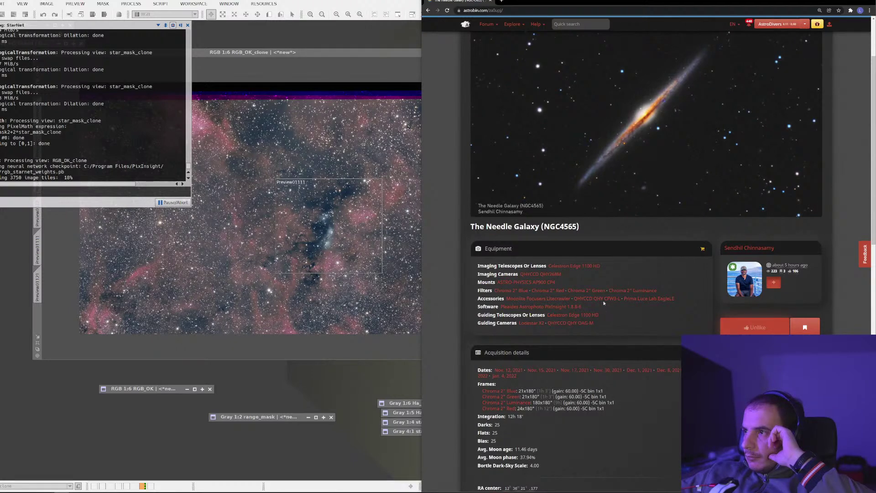
pyautogui.click(429, 12)
# Step: Load more stream images, view the IC 405 Flaming Star Nebula page and go back to the stream
pyautogui.scroll(-3, 617, 151)
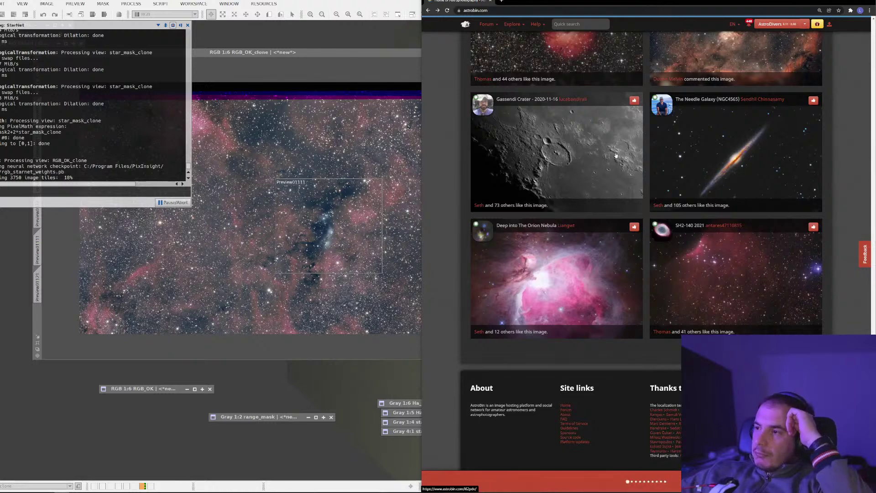
pyautogui.scroll(-3, 695, 285)
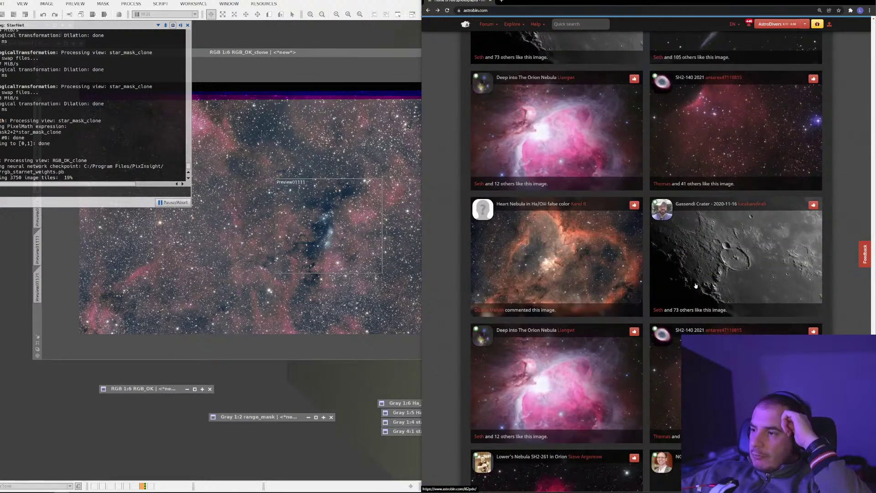
pyautogui.scroll(-4, 693, 278)
pyautogui.scroll(-3, 691, 276)
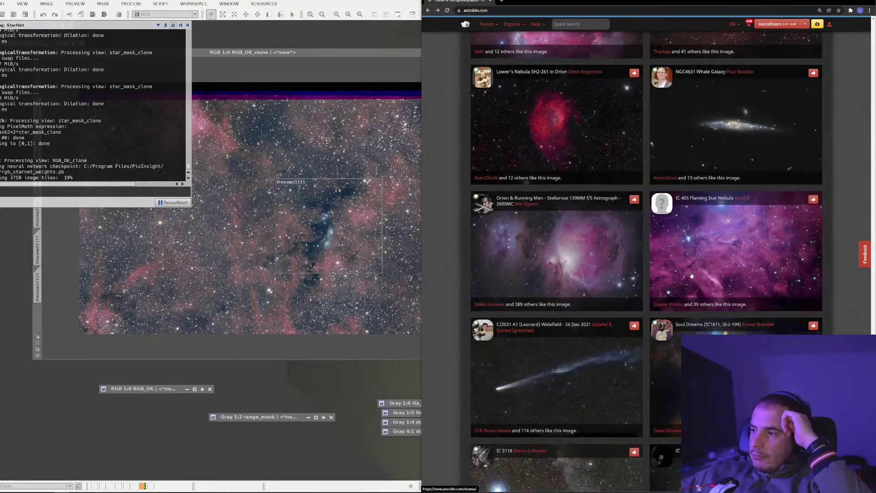
pyautogui.click(697, 267)
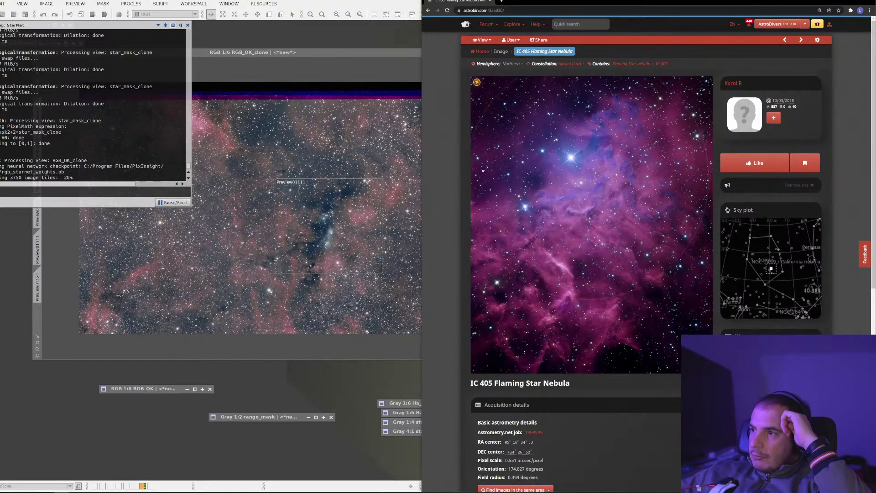
pyautogui.click(429, 10)
# Step: Look through more stream entries, examine the Orion (HaRGB) image page down to its equipment section, and return to the stream
pyautogui.scroll(-5, 726, 281)
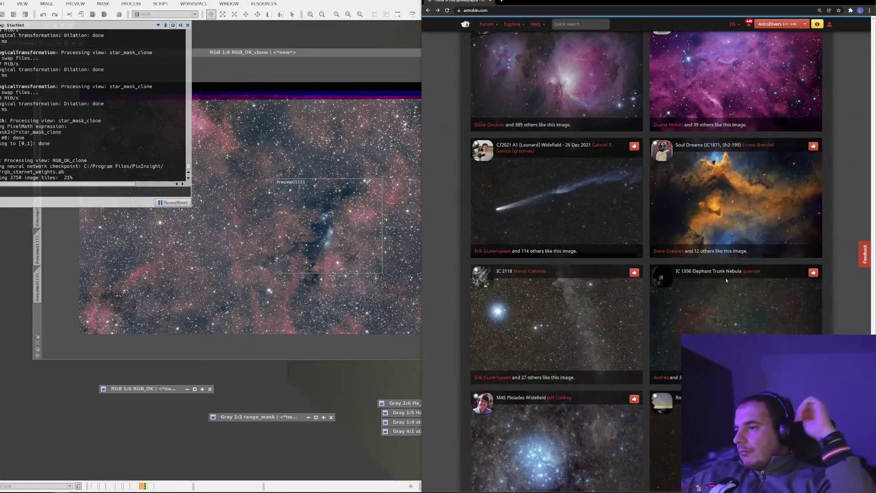
pyautogui.scroll(-5, 727, 281)
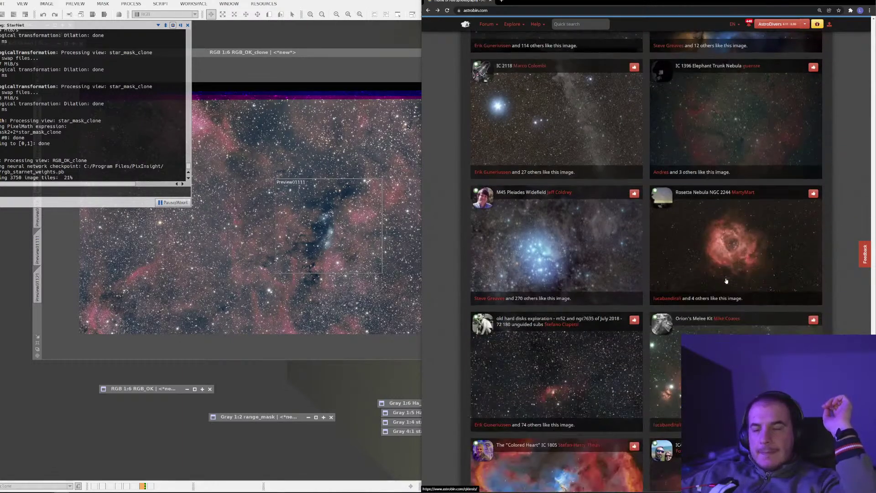
pyautogui.scroll(-3, 727, 281)
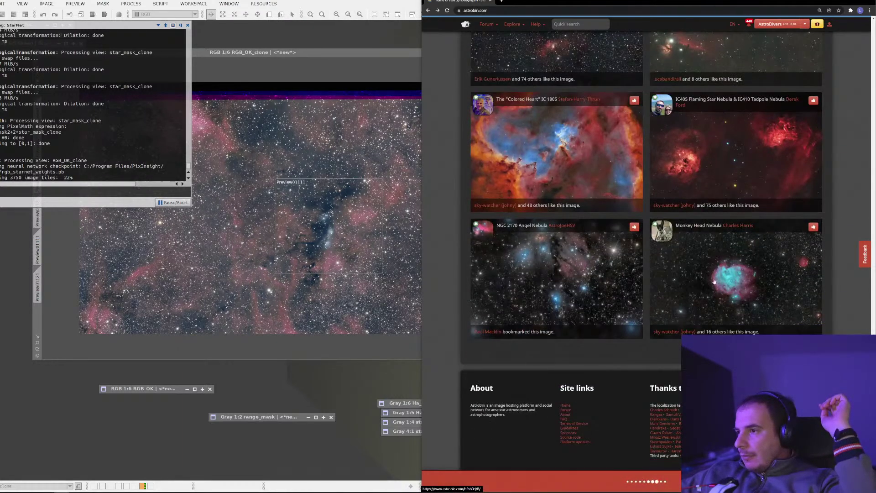
pyautogui.scroll(-7, 639, 325)
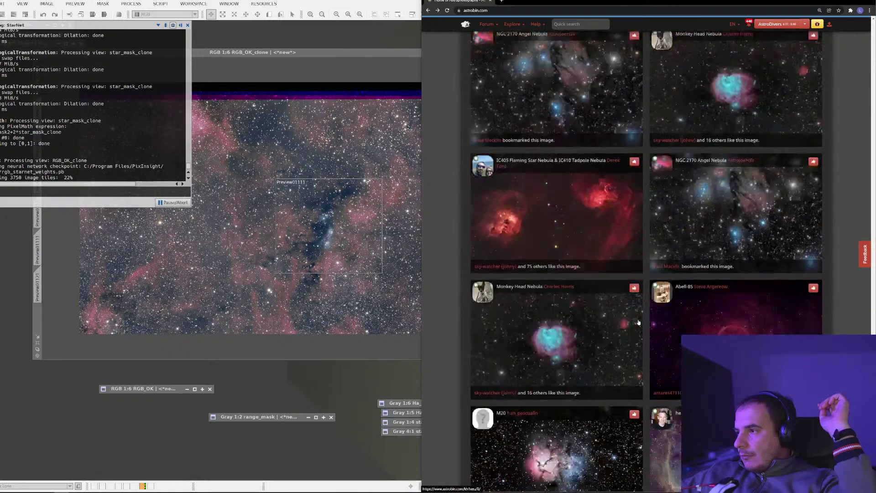
pyautogui.scroll(-5, 638, 319)
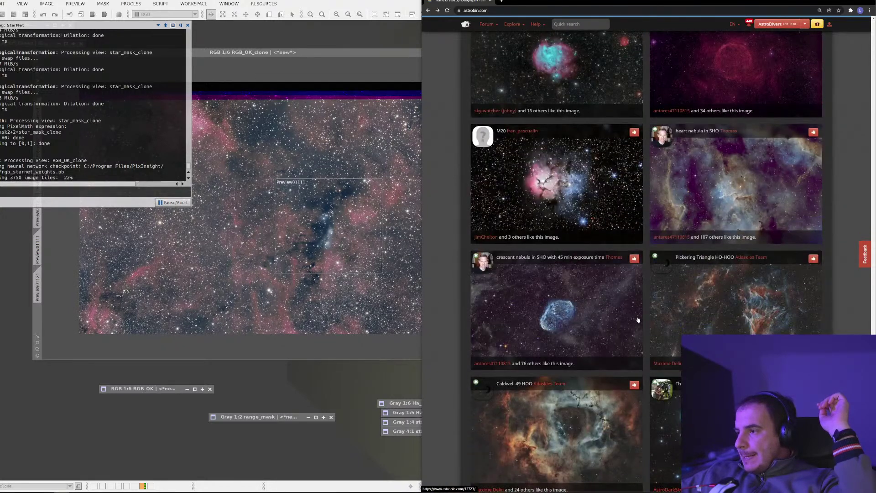
pyautogui.scroll(-3, 638, 320)
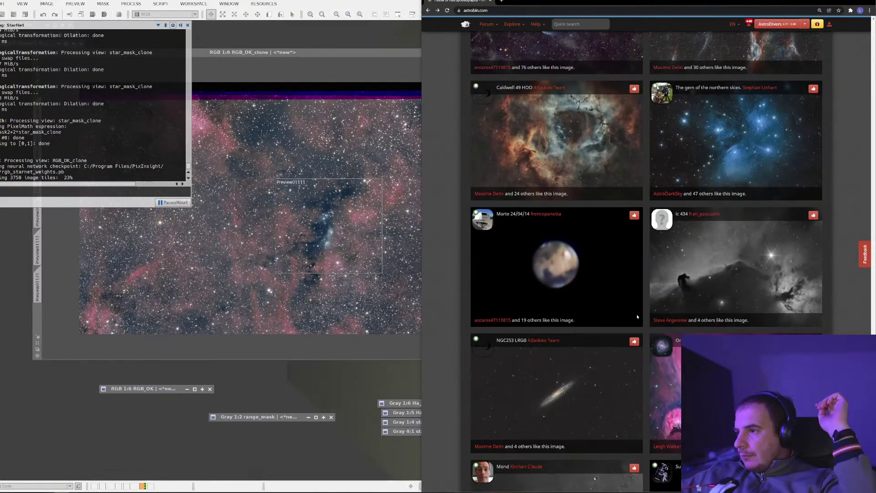
pyautogui.scroll(-3, 638, 316)
pyautogui.click(696, 273)
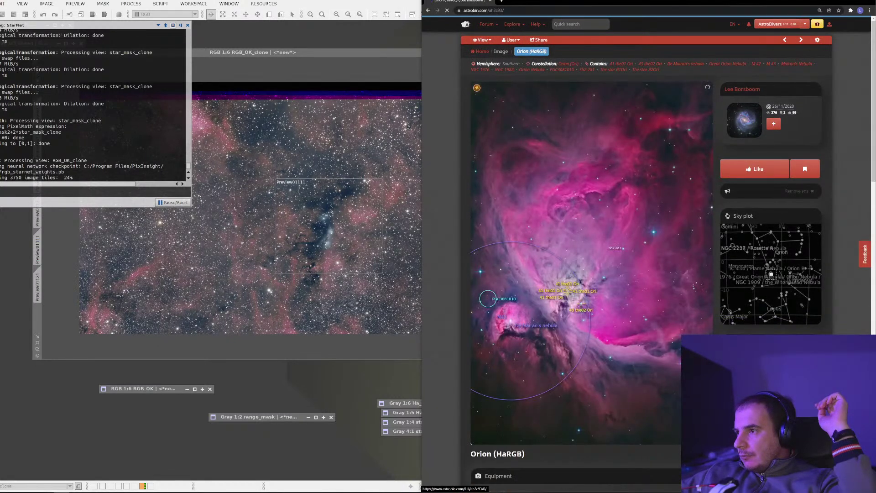
pyautogui.scroll(-2, 593, 228)
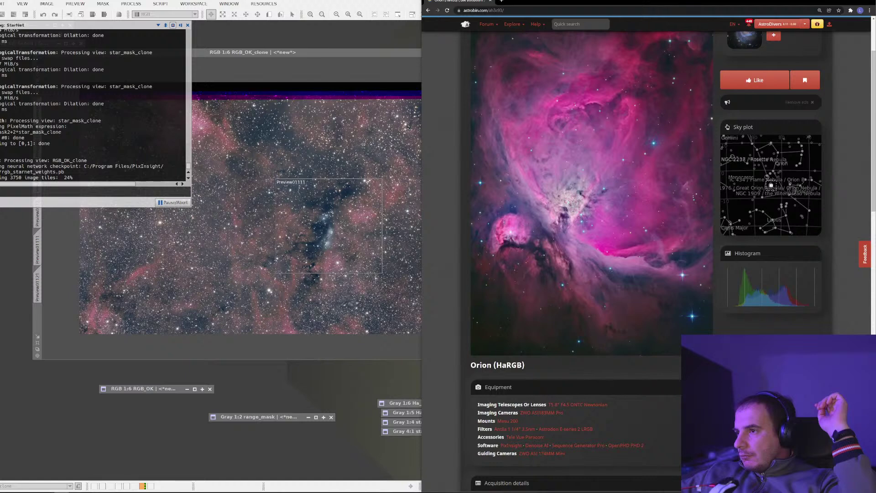
pyautogui.click(430, 12)
# Step: Find the NGC 7331 Reprocessed image further along the stream, view its page and go back
pyautogui.scroll(-4, 729, 324)
pyautogui.scroll(-3, 729, 325)
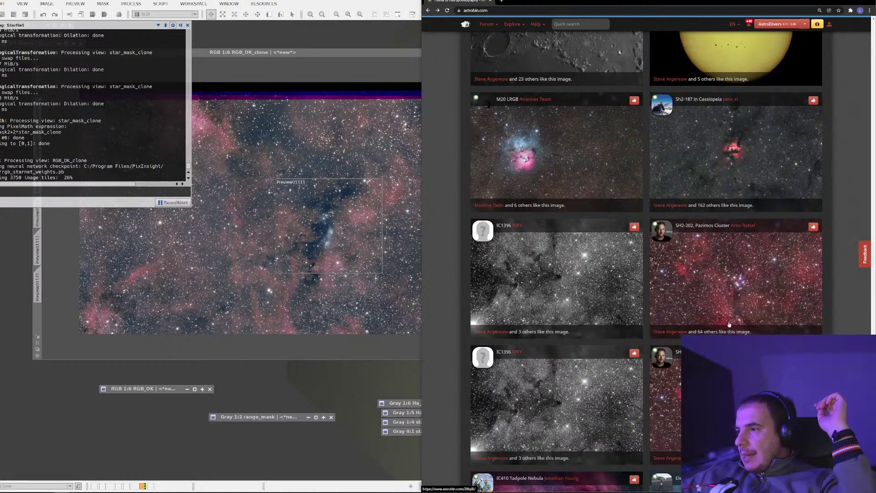
pyautogui.scroll(-4, 729, 325)
pyautogui.scroll(-4, 729, 324)
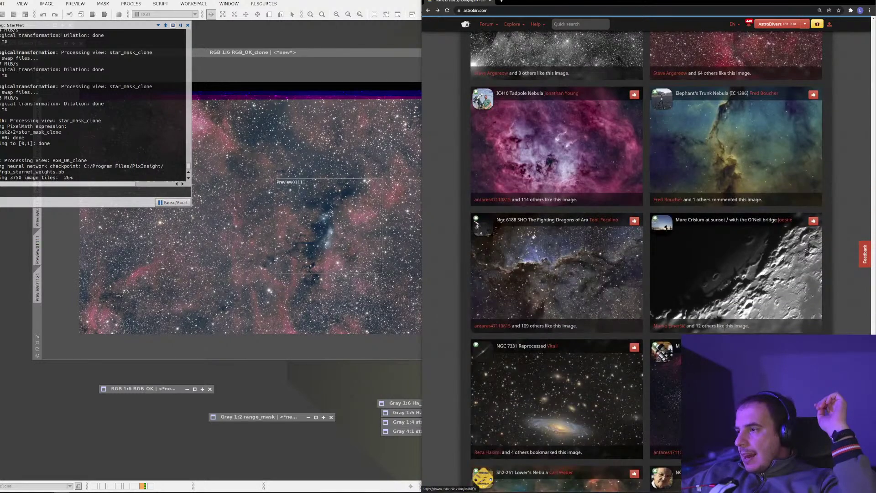
pyautogui.scroll(-3, 729, 324)
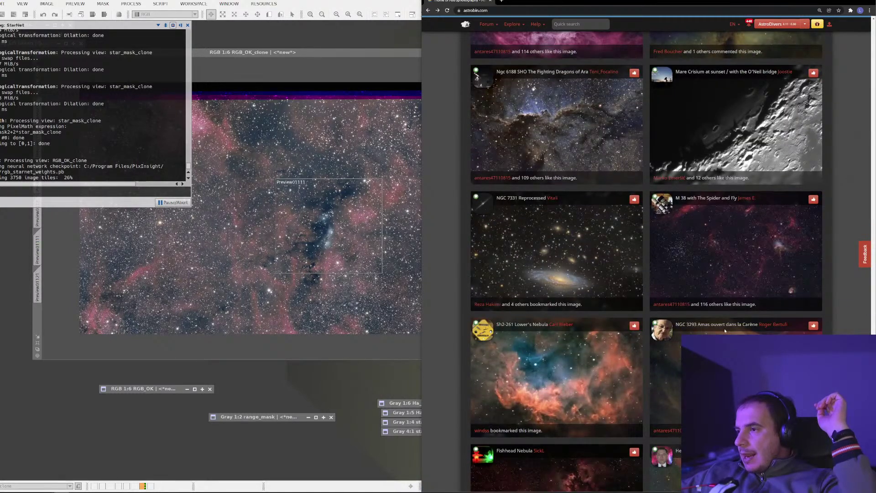
pyautogui.click(581, 288)
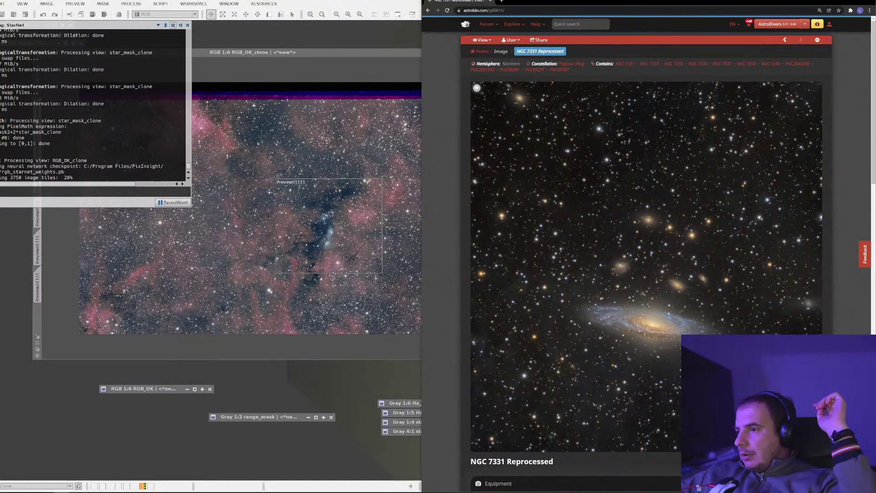
pyautogui.click(428, 10)
# Step: Look through the following stream images and open the orange NGC 1499 California Nebula image page
pyautogui.scroll(-5, 717, 246)
pyautogui.scroll(-7, 717, 247)
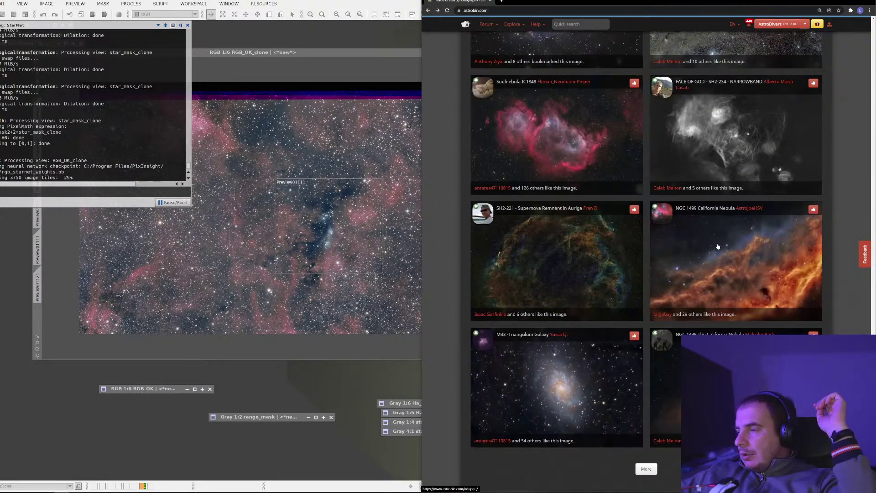
pyautogui.scroll(-3, 717, 247)
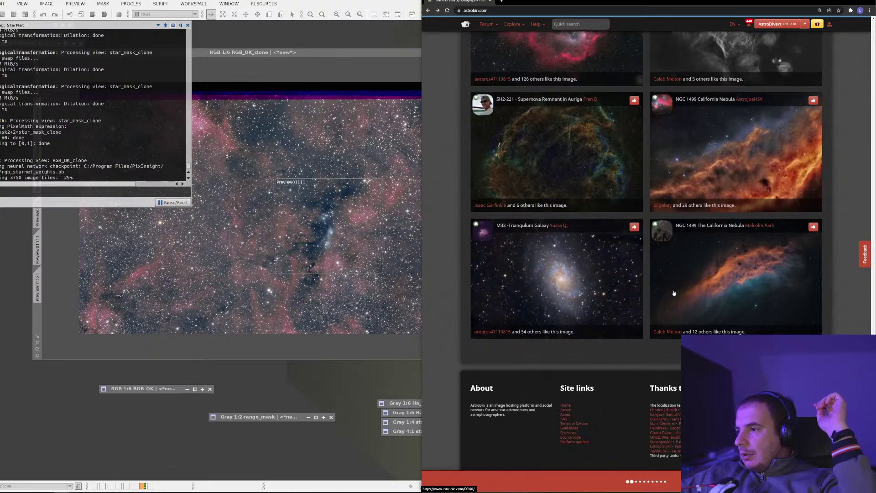
pyautogui.scroll(-3, 673, 284)
pyautogui.scroll(-1, 674, 285)
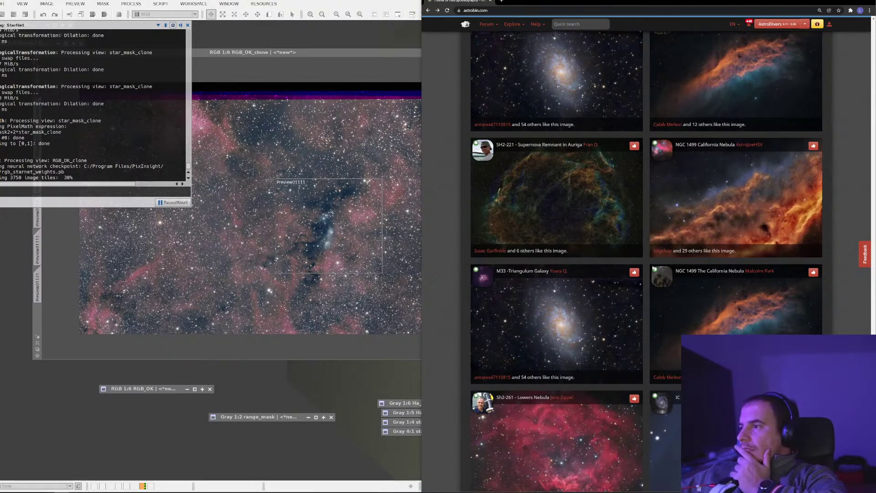
pyautogui.click(739, 227)
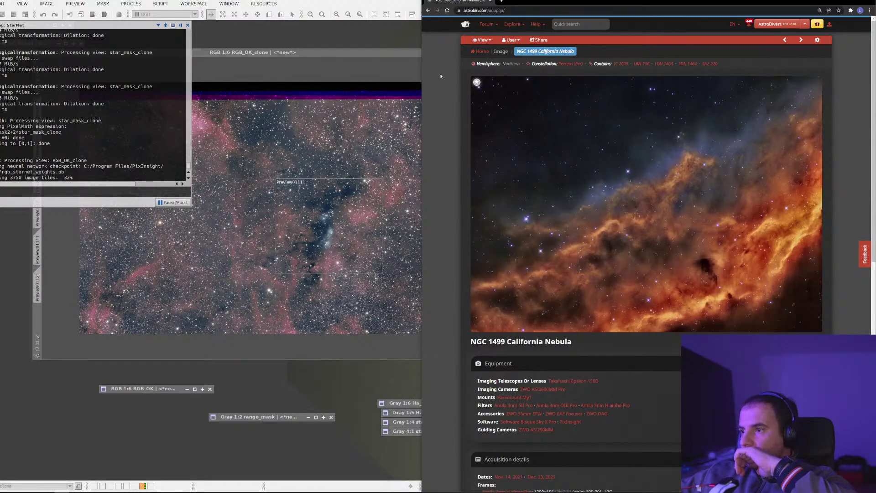
# Step: Return to the stream, look through the following images, view the NGC 2170 Angel Nebula page and go back
pyautogui.click(428, 12)
pyautogui.scroll(-3, 689, 152)
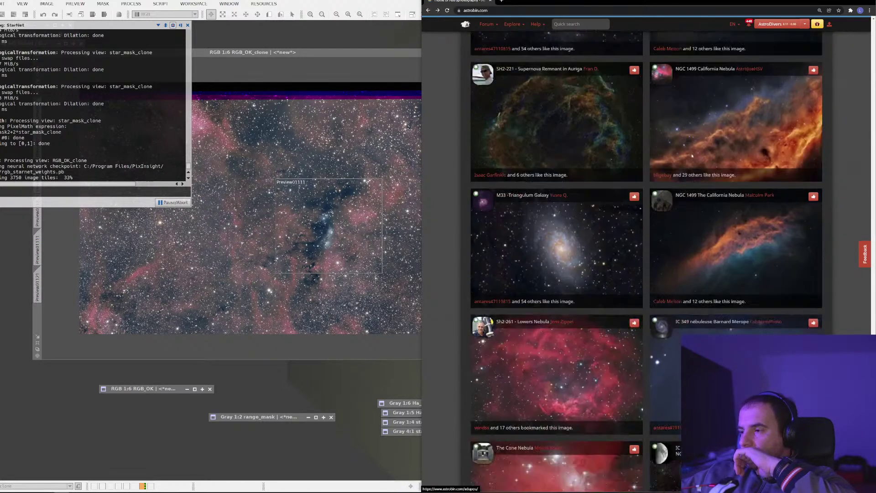
pyautogui.scroll(-4, 689, 152)
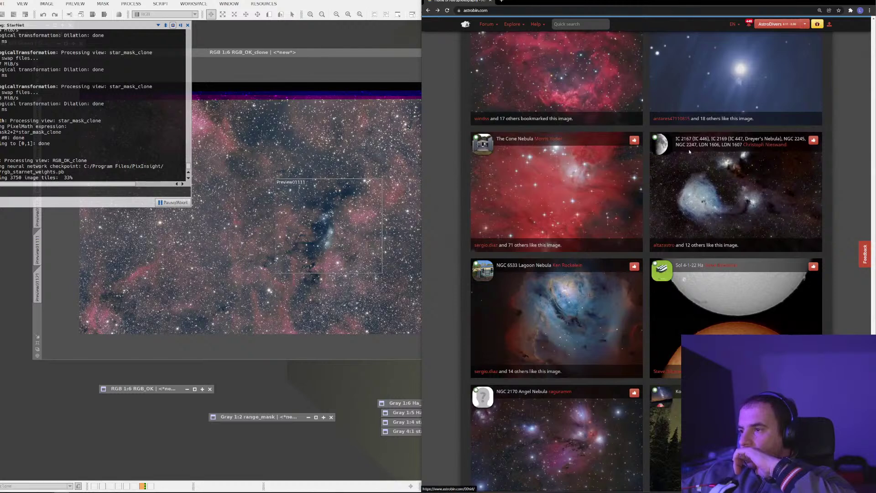
pyautogui.scroll(-3, 690, 152)
pyautogui.scroll(-1, 689, 152)
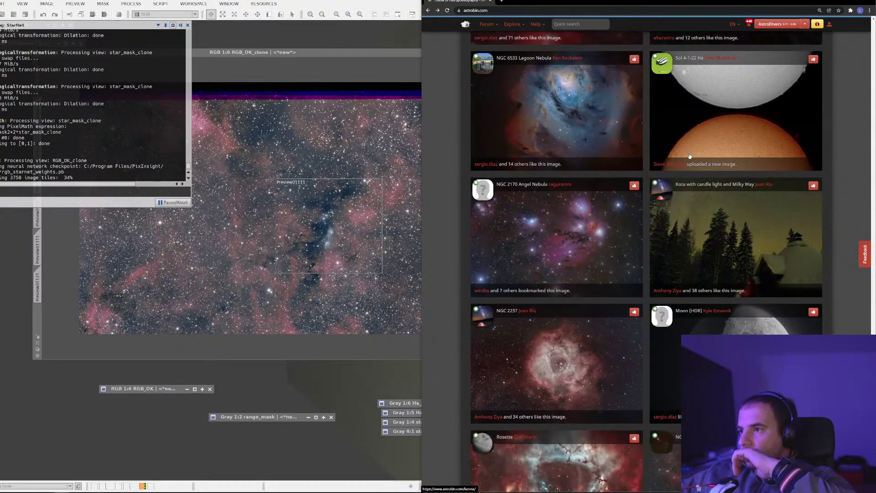
pyautogui.scroll(-4, 689, 156)
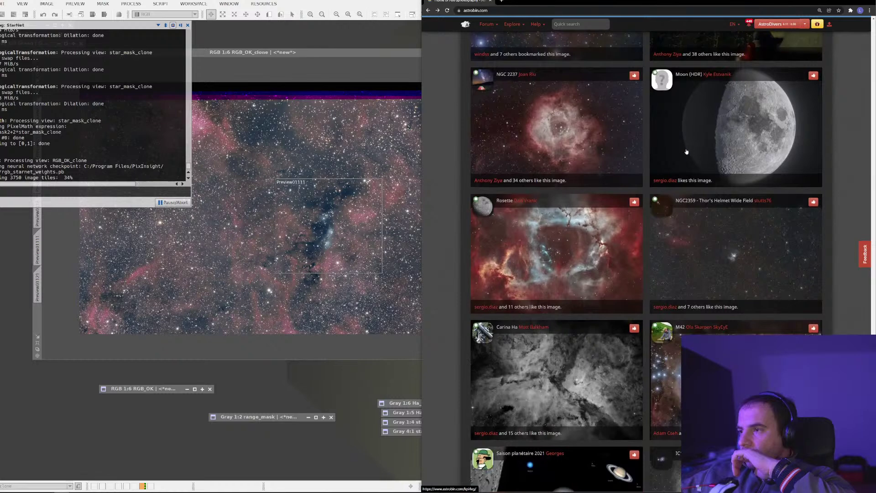
pyautogui.scroll(2, 686, 151)
pyautogui.click(595, 127)
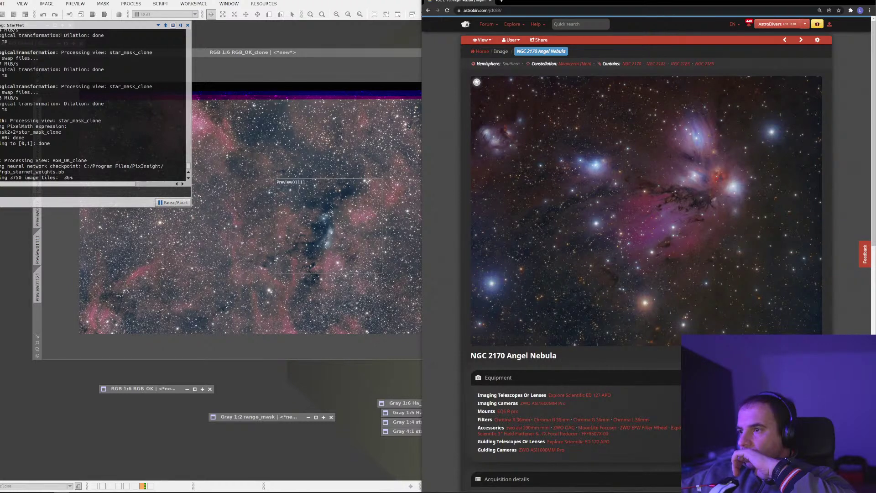
pyautogui.click(429, 11)
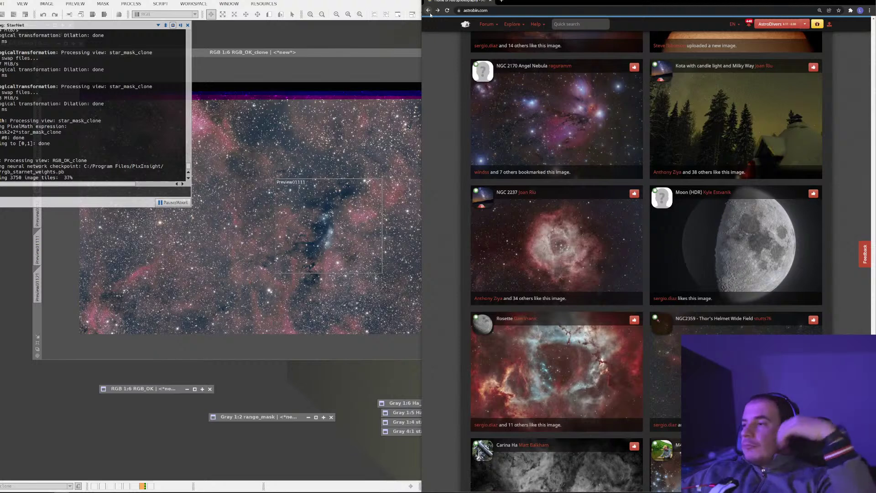
# Step: Find the AR2916 solar image further along the stream, like it on its page and return to the stream
pyautogui.scroll(-8, 543, 149)
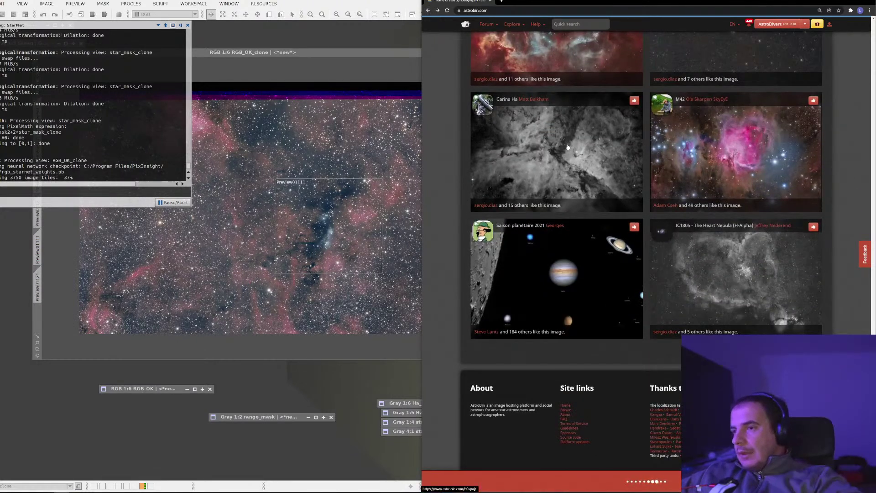
pyautogui.scroll(-3, 658, 239)
pyautogui.scroll(-1, 658, 239)
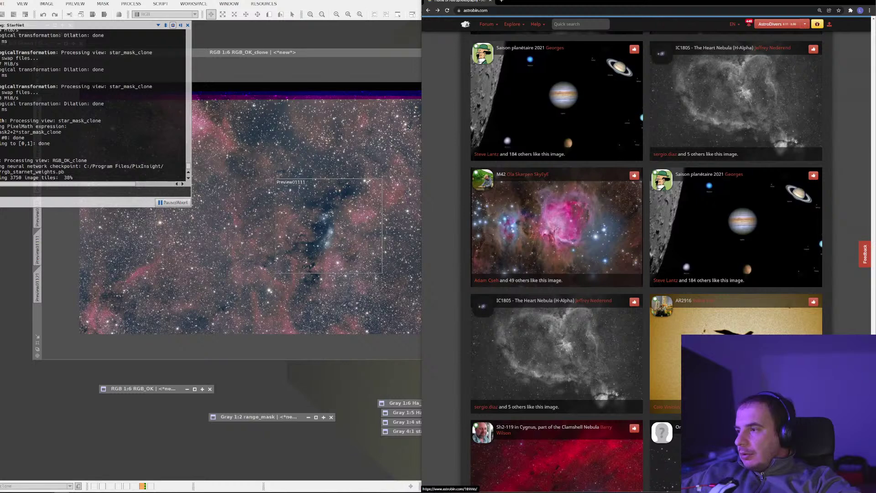
pyautogui.click(735, 319)
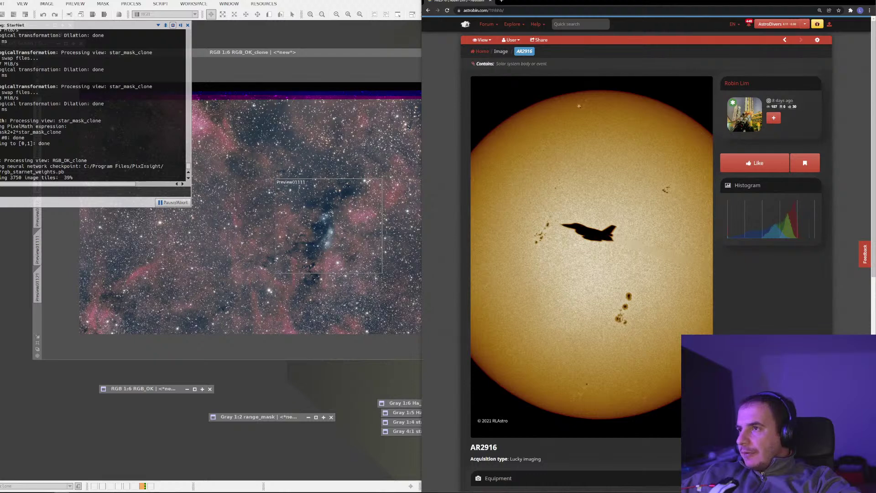
pyautogui.click(736, 162)
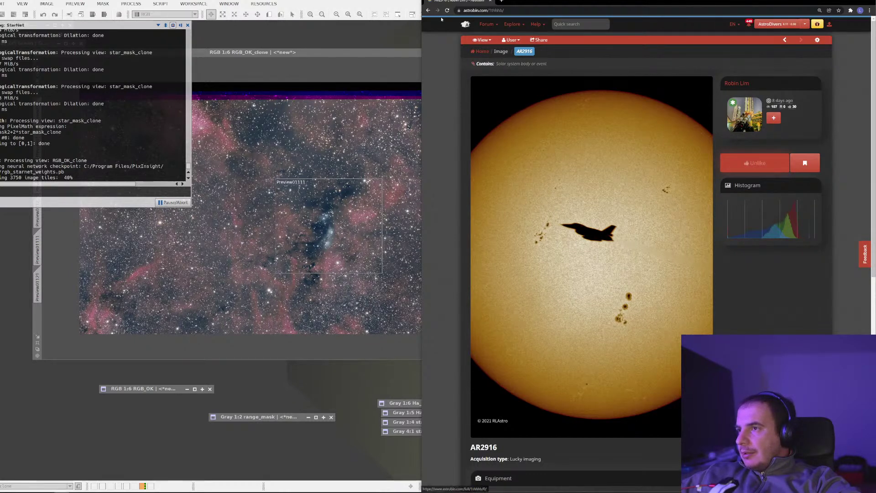
pyautogui.click(428, 10)
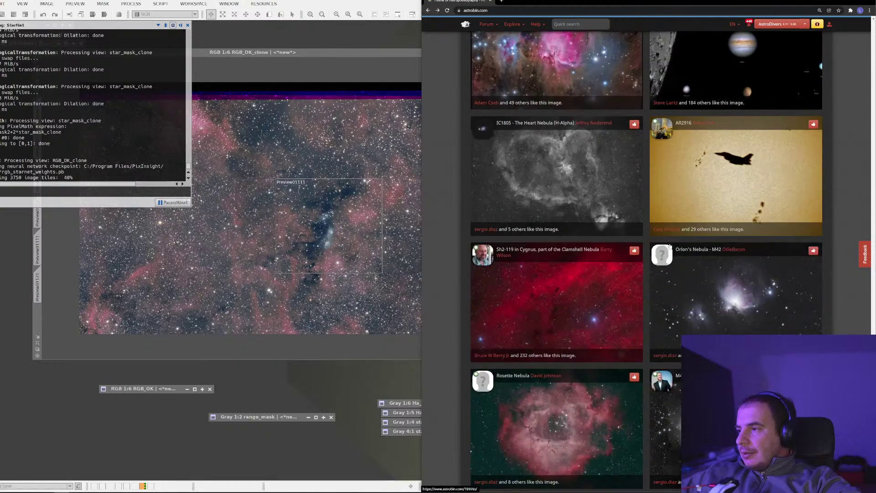
# Step: Look through more stream images and open the Helix image page
pyautogui.scroll(-8, 670, 246)
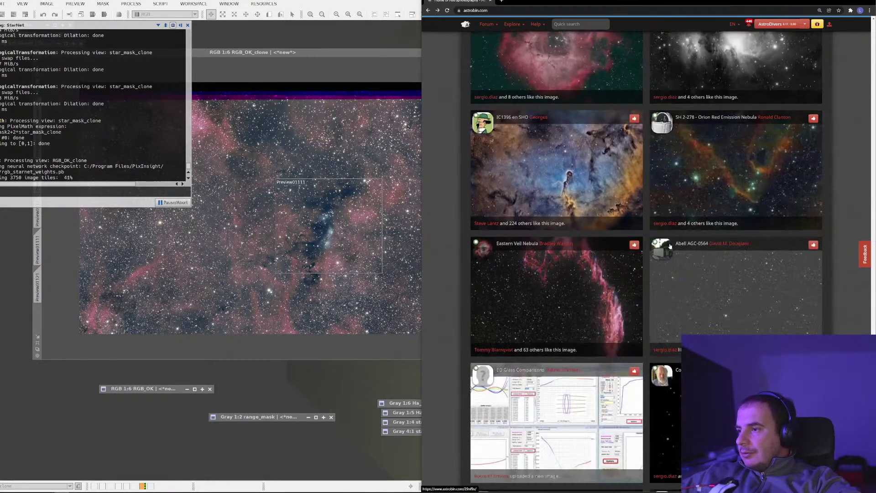
pyautogui.scroll(-9, 670, 247)
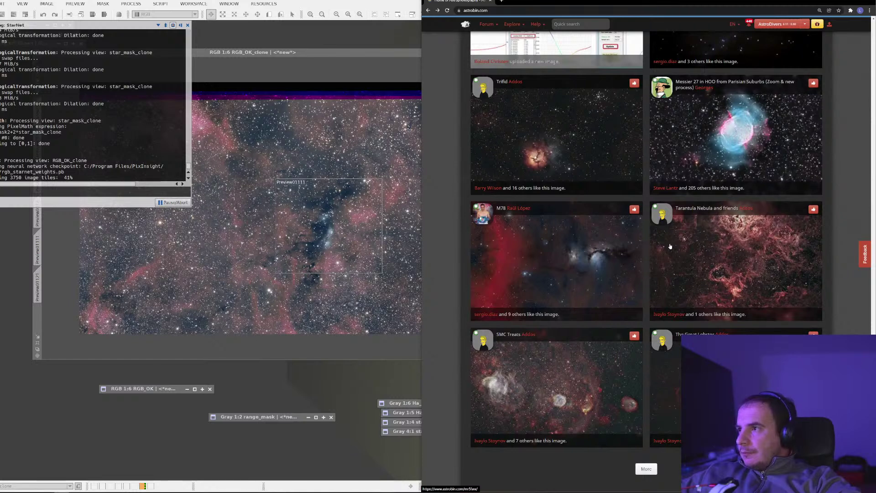
pyautogui.scroll(-3, 670, 249)
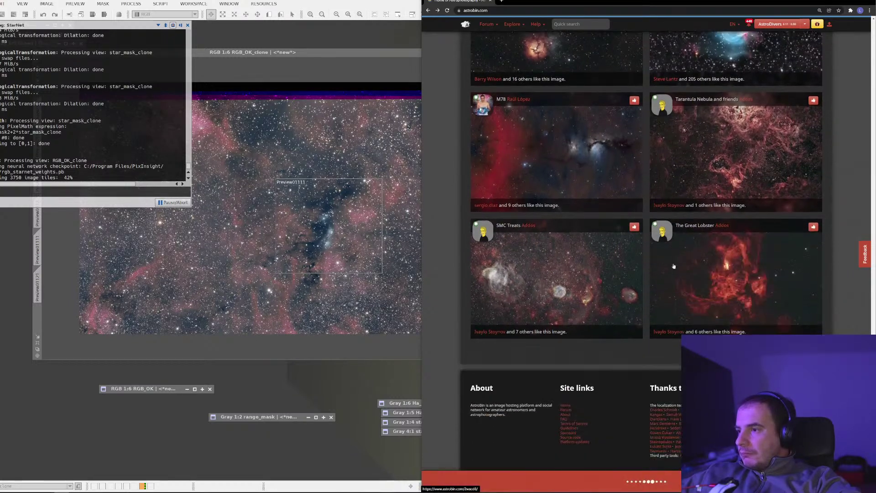
pyautogui.scroll(-2, 671, 296)
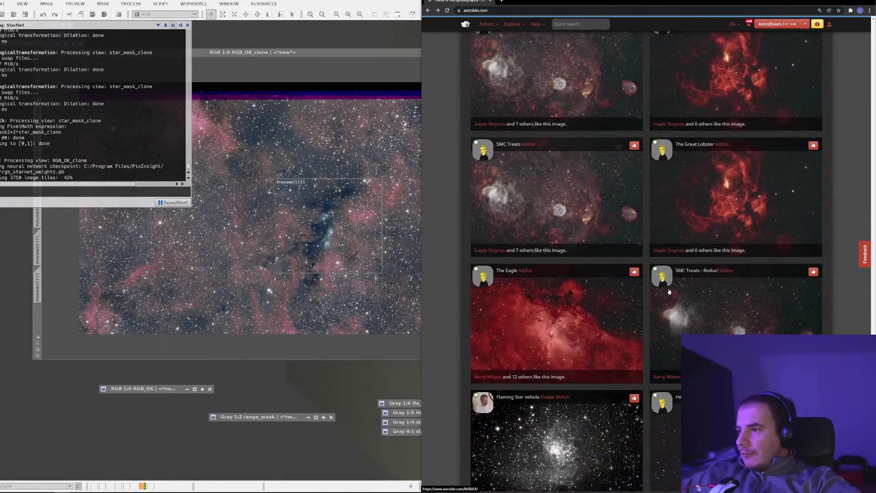
pyautogui.scroll(-3, 669, 291)
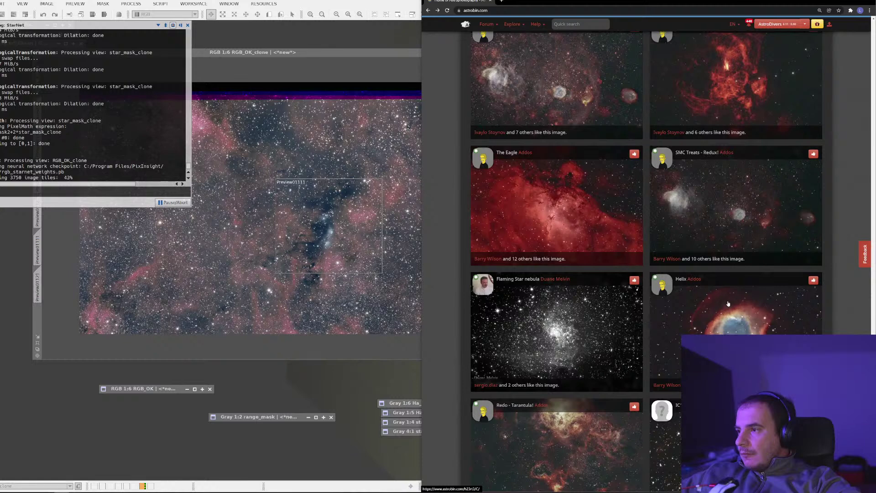
pyautogui.click(728, 303)
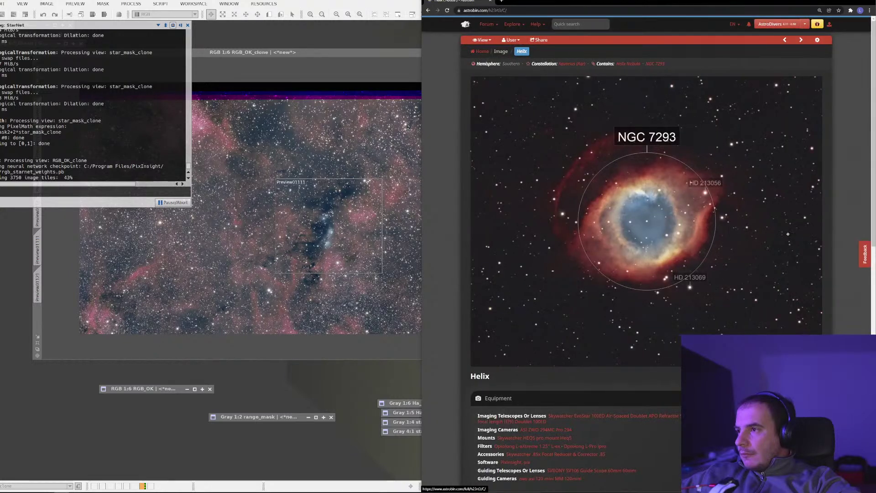
# Step: View the Helix image full size, zoom in on the nebula's core and back out, and like the image
pyautogui.click(750, 195)
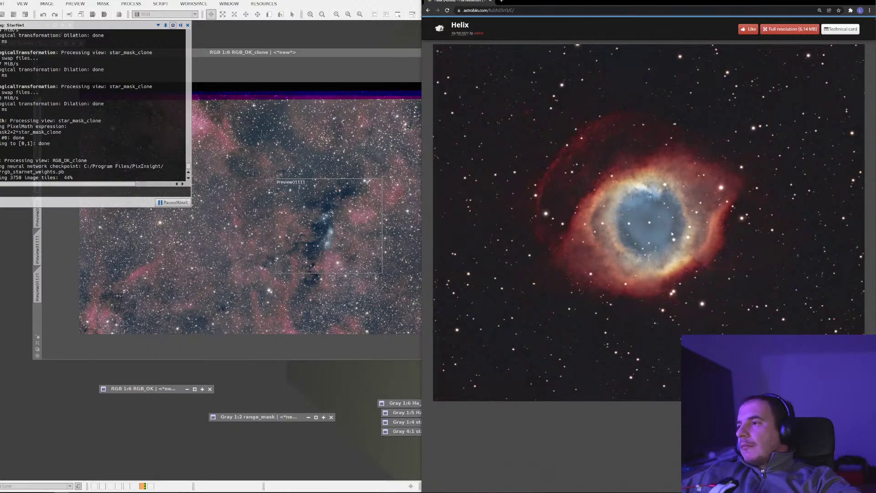
pyautogui.click(676, 222)
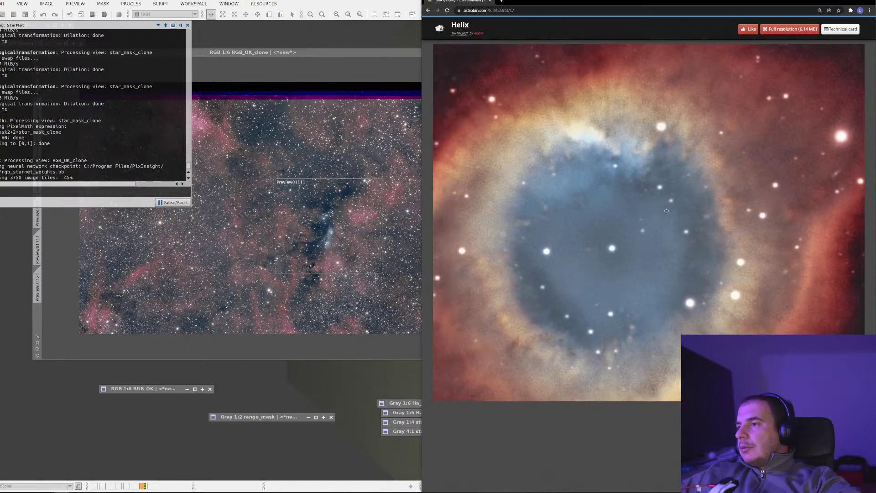
pyautogui.click(663, 213)
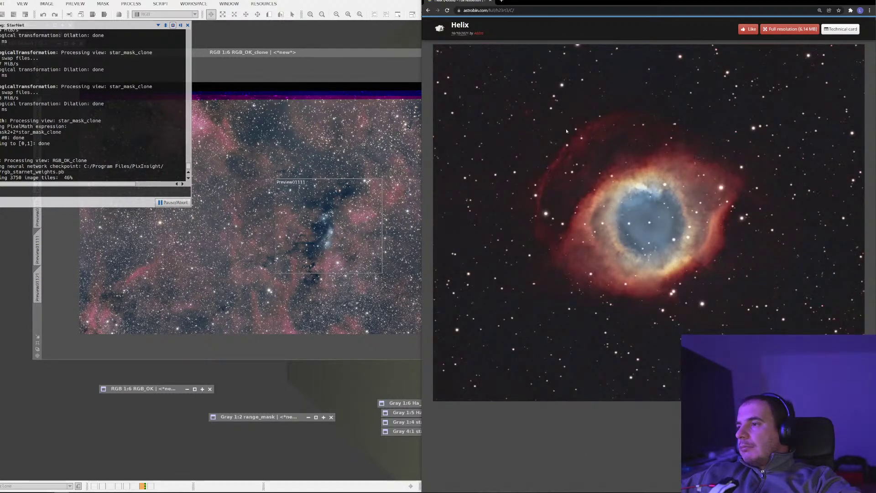
pyautogui.click(744, 30)
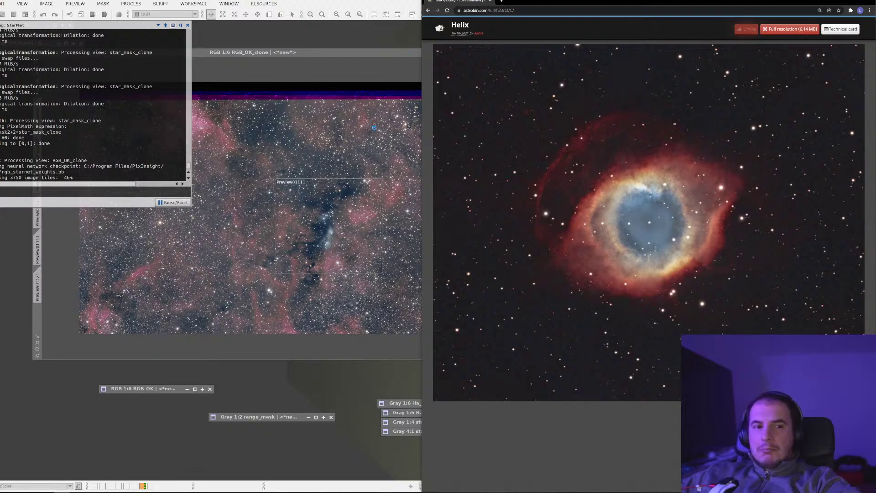
# Step: Leave the full-size view, examine the Helix page's equipment and acquisition details, and return to the stream
pyautogui.click(520, 177)
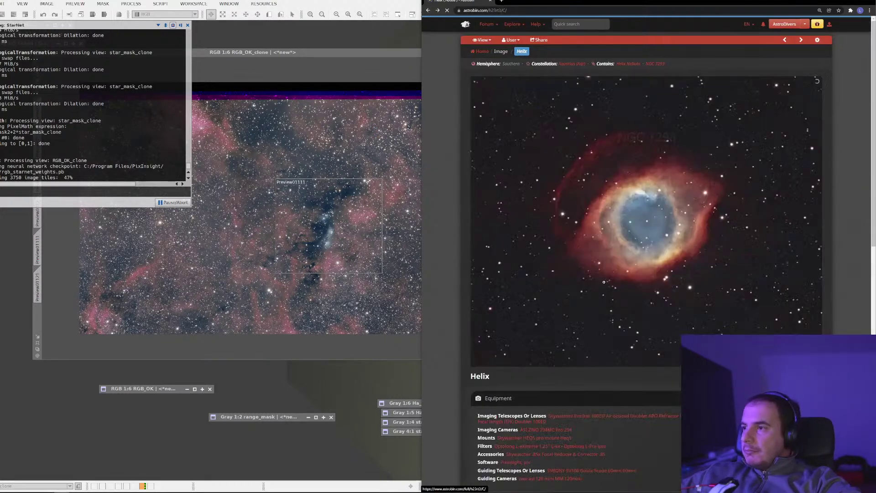
pyautogui.scroll(-4, 590, 267)
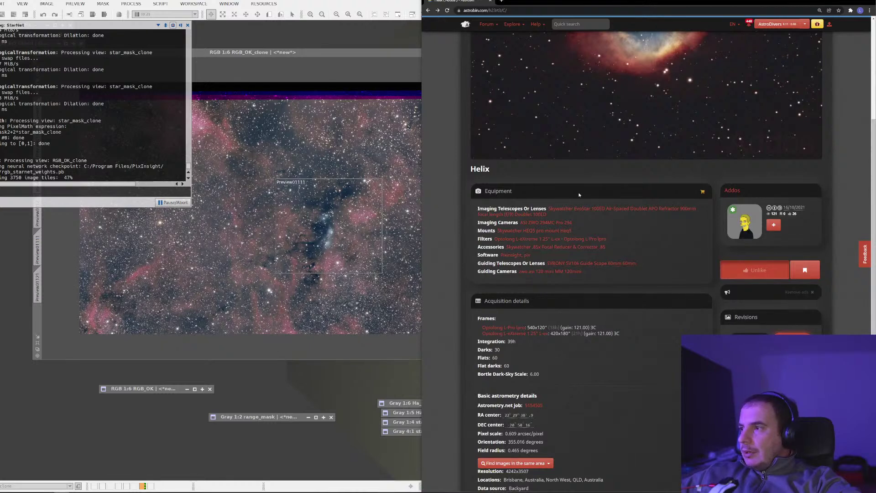
pyautogui.click(428, 10)
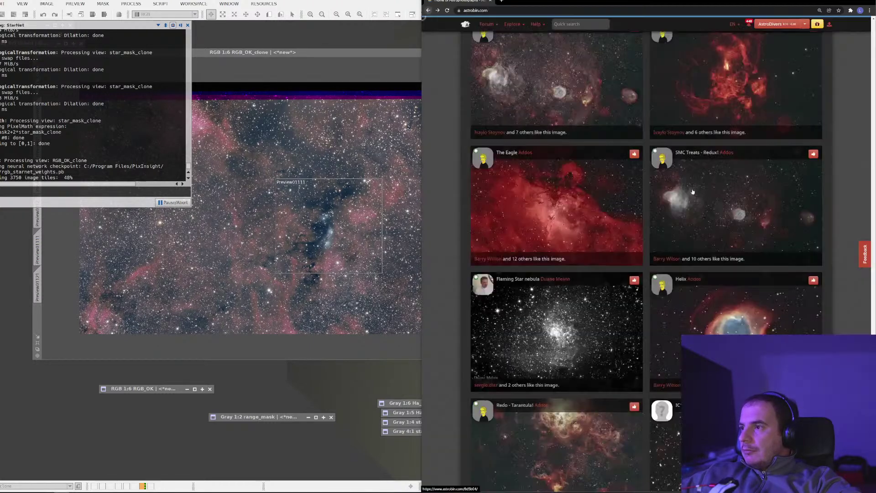
pyautogui.scroll(-4, 726, 244)
pyautogui.scroll(-3, 726, 244)
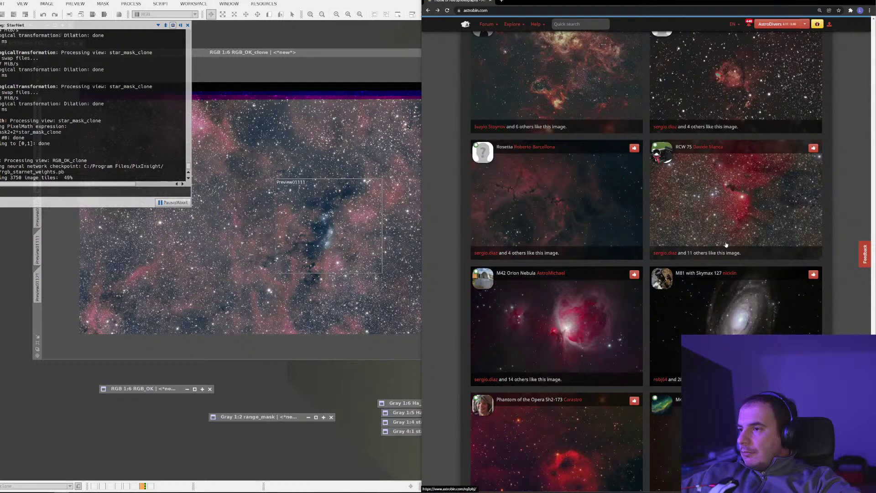
pyautogui.scroll(-5, 726, 244)
pyautogui.scroll(-2, 726, 245)
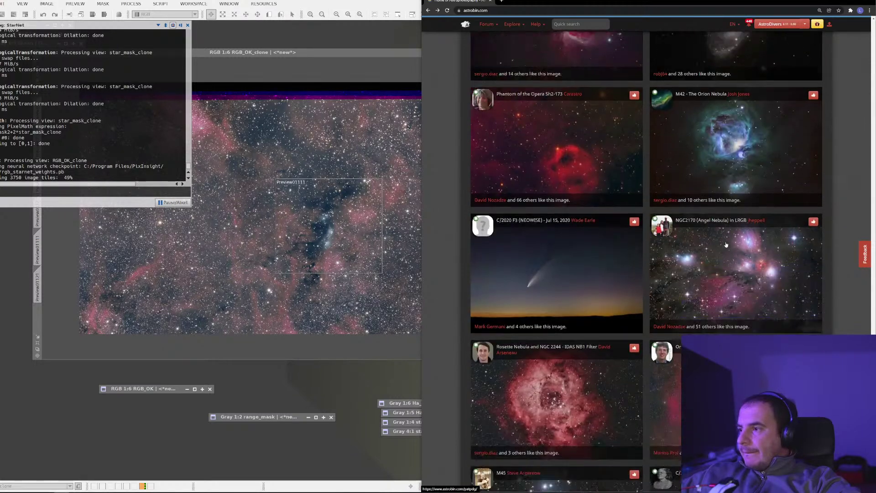
pyautogui.scroll(-5, 725, 245)
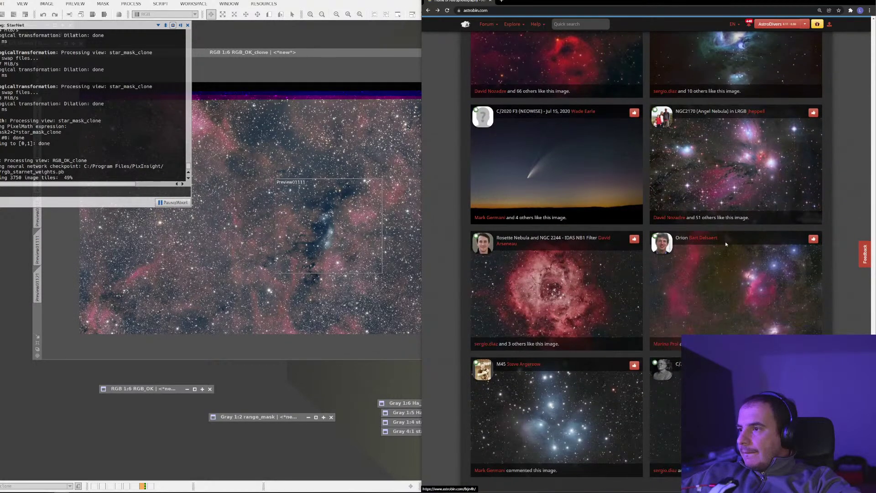
pyautogui.scroll(-4, 711, 262)
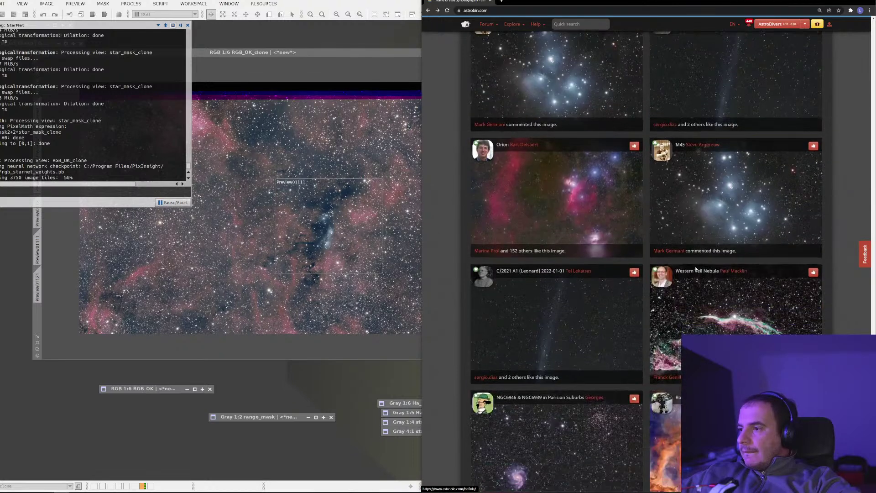
pyautogui.scroll(-4, 694, 267)
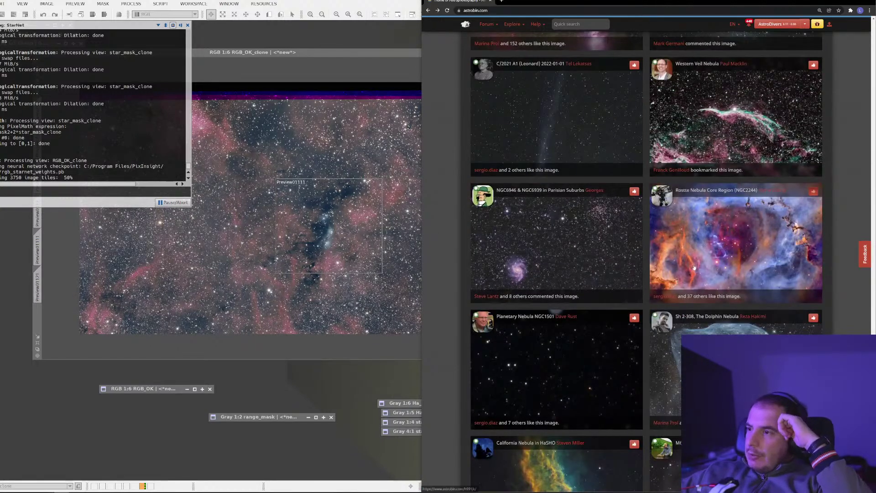
pyautogui.scroll(-5, 694, 266)
pyautogui.scroll(-3, 694, 265)
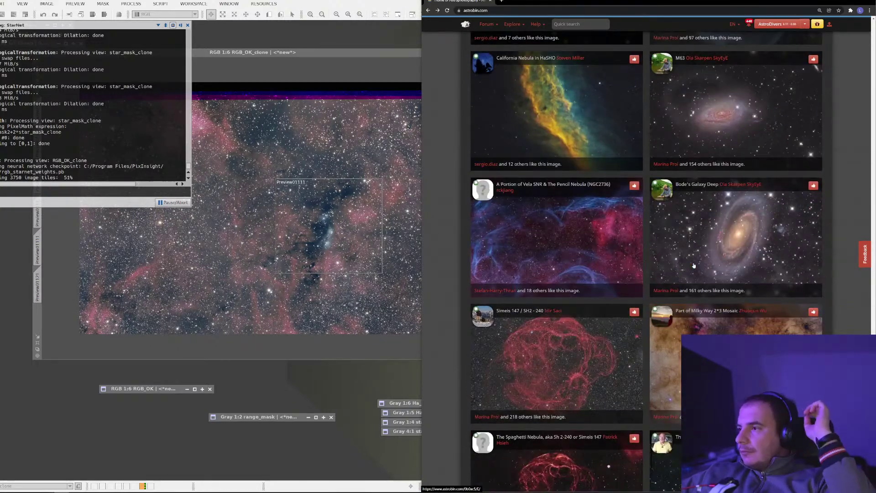
pyautogui.click(661, 277)
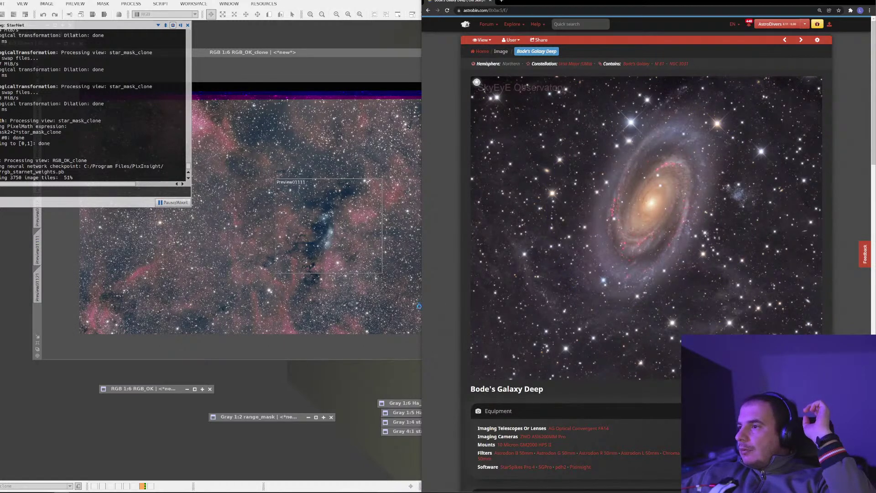
pyautogui.scroll(-3, 662, 368)
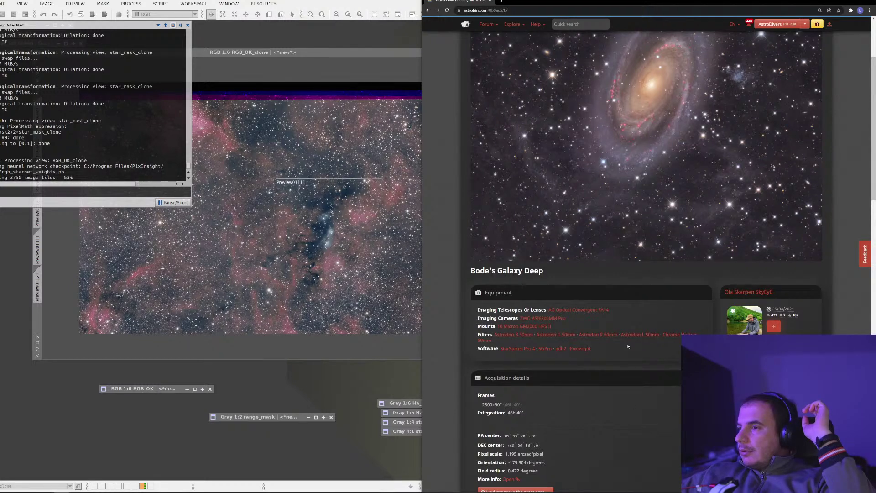
pyautogui.scroll(3, 628, 347)
pyautogui.scroll(-1, 627, 346)
pyautogui.scroll(-5, 648, 260)
pyautogui.scroll(-1, 648, 261)
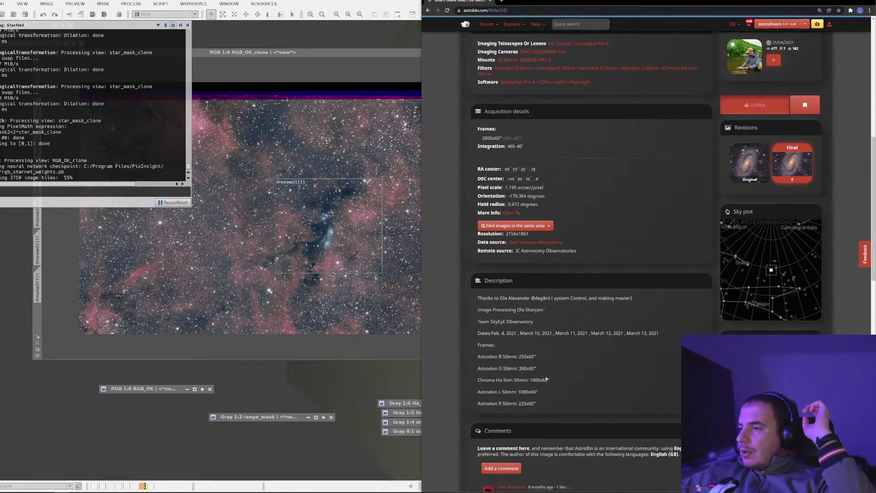
pyautogui.scroll(8, 607, 310)
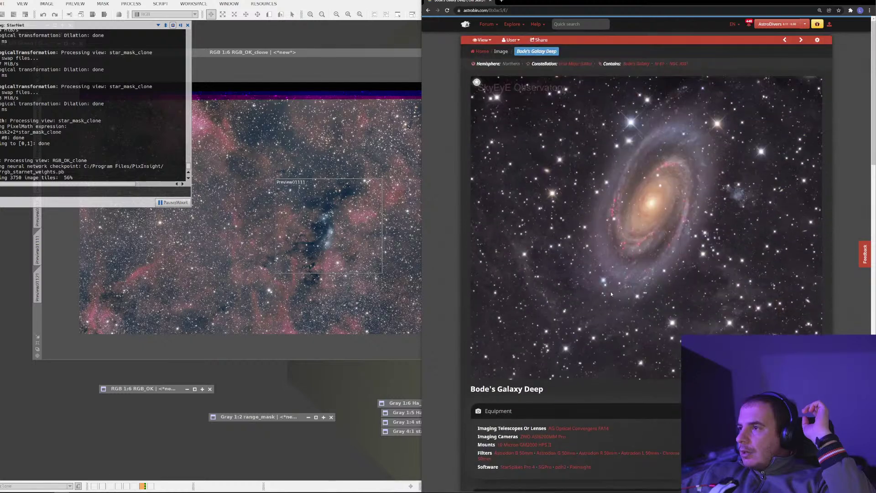
pyautogui.scroll(-10, 597, 281)
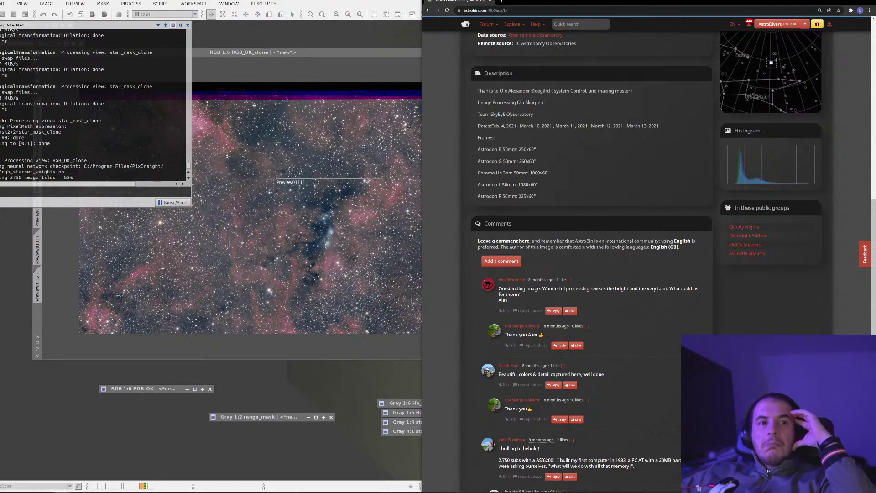
pyautogui.scroll(10, 625, 134)
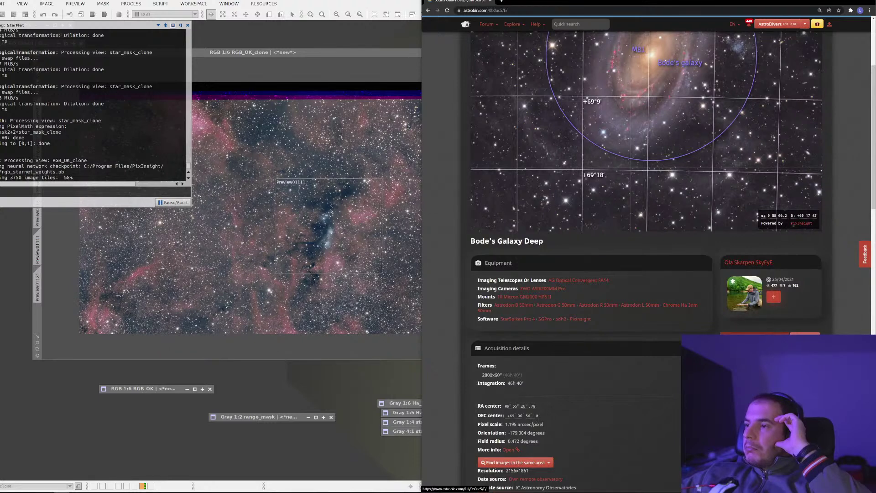
pyautogui.scroll(3, 647, 197)
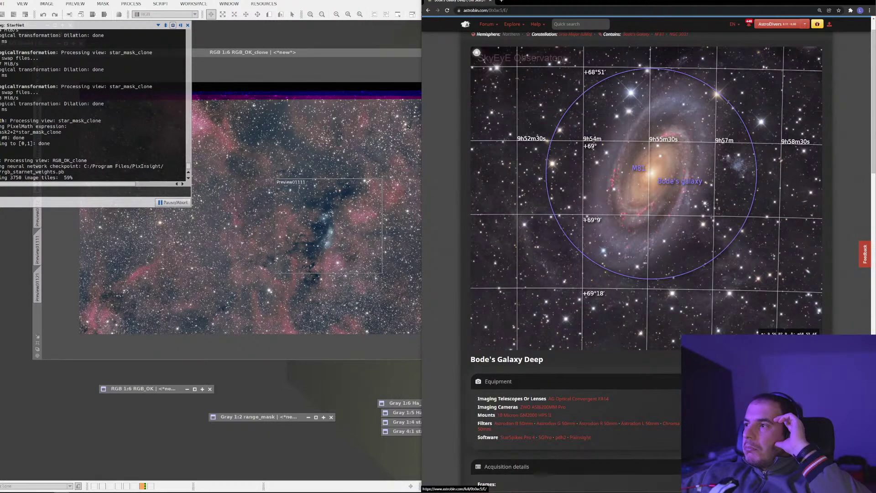
pyautogui.click(429, 11)
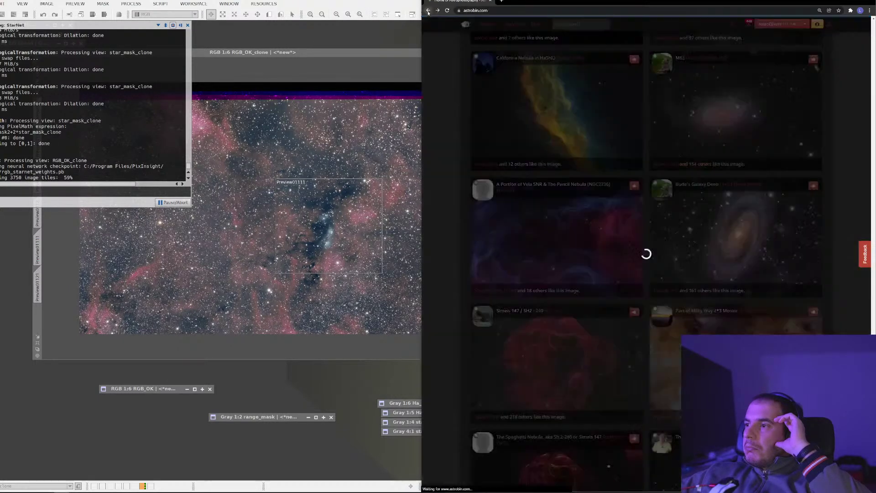
# Step: Find the Andromeda direction clouds entry in the stream, view its image page, and return to the stream
pyautogui.scroll(-10, 683, 243)
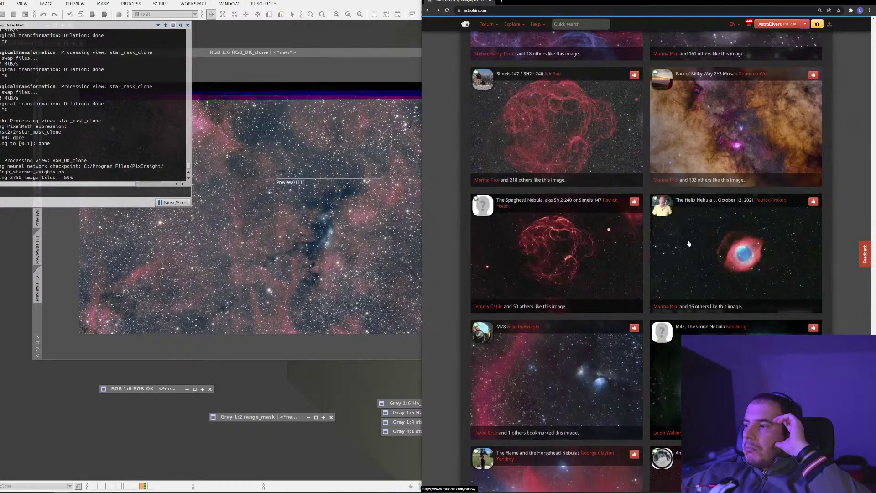
pyautogui.click(652, 256)
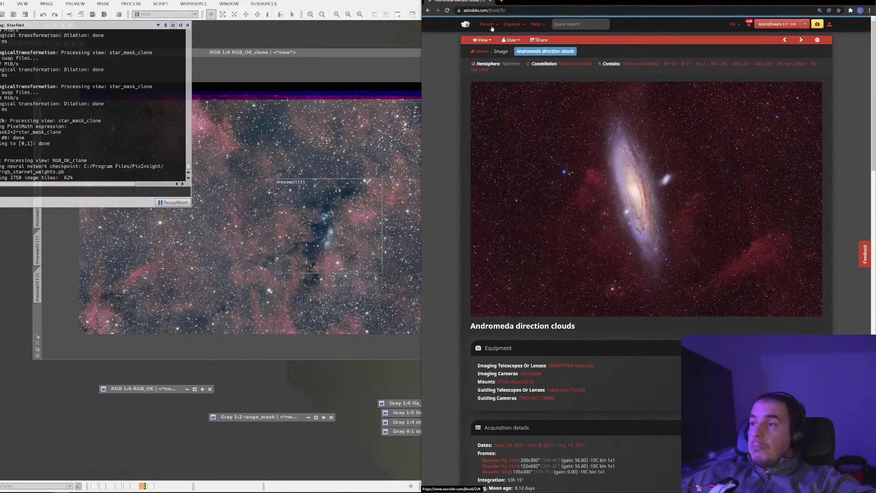
pyautogui.click(428, 10)
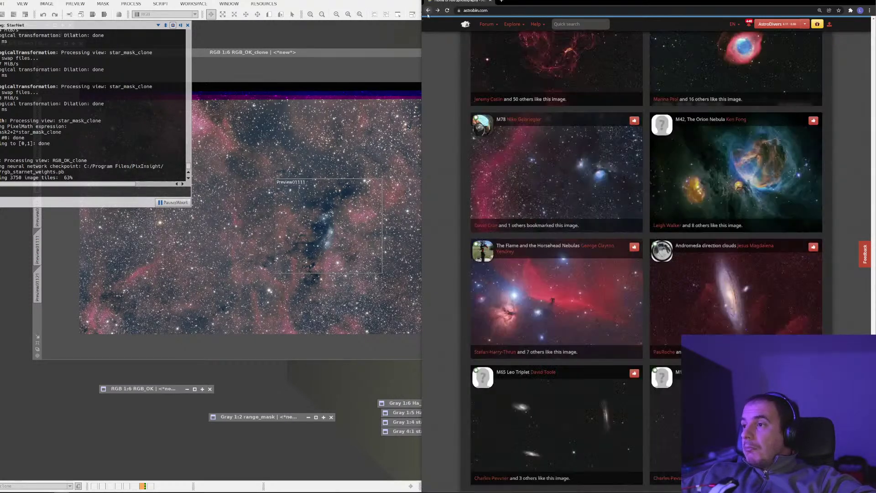
# Step: Find The beauty of comet Leonard further along the stream, open its page, and like the image
pyautogui.scroll(-3, 737, 297)
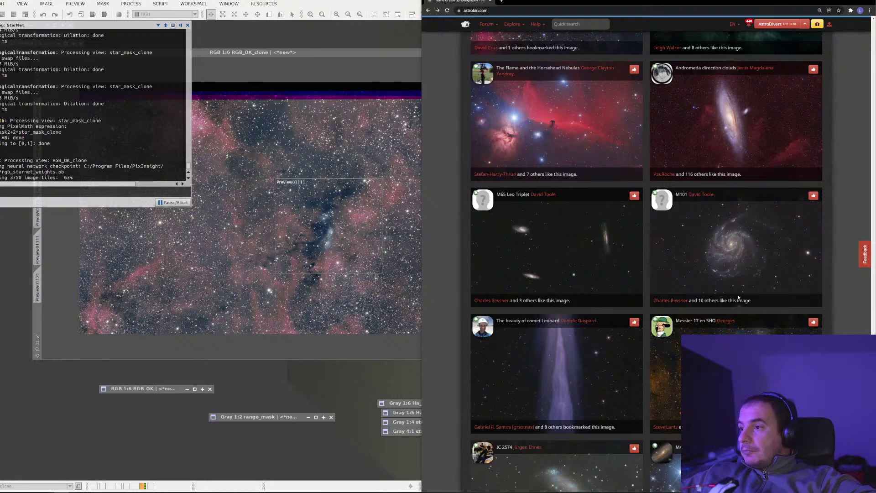
pyautogui.scroll(-3, 738, 297)
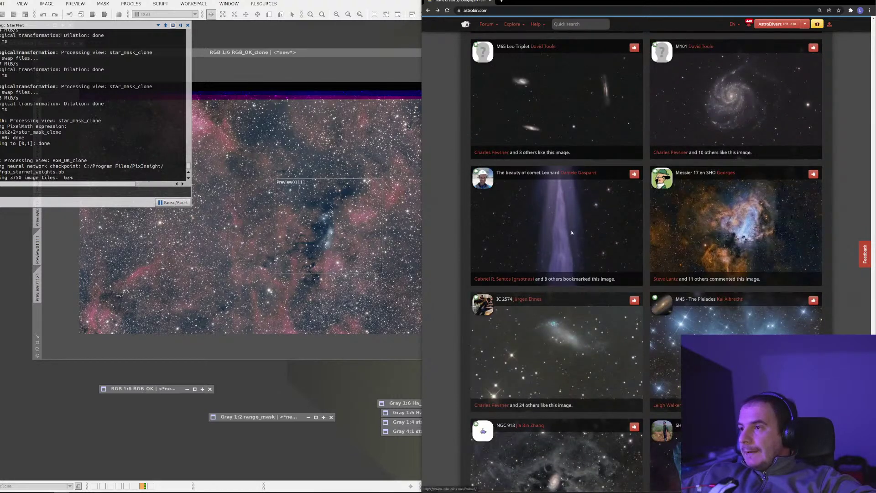
pyautogui.click(571, 232)
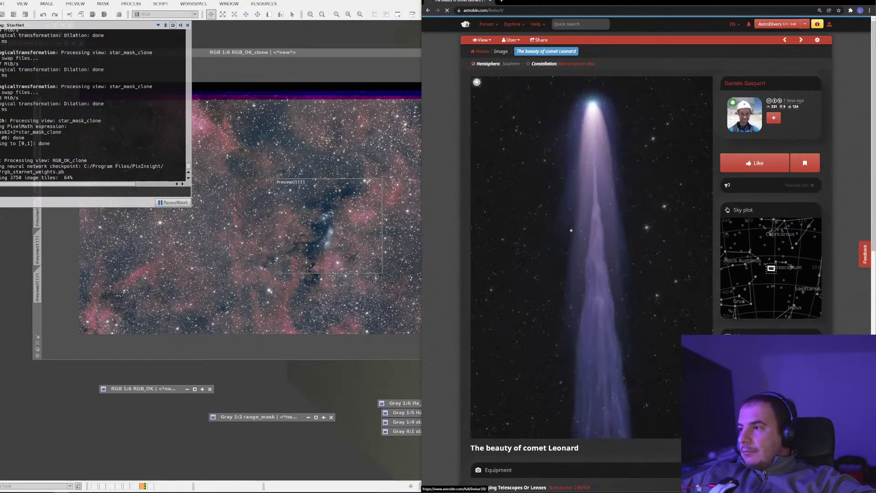
pyautogui.click(775, 165)
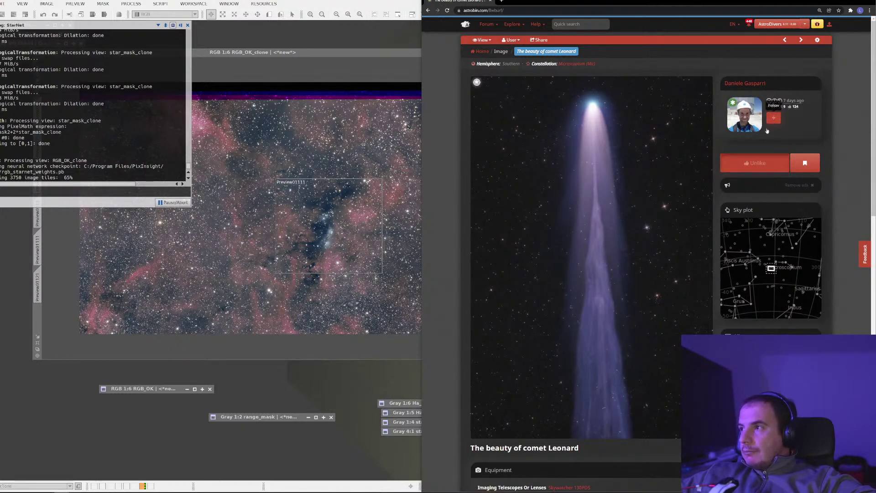
# Step: Examine the comet Leonard image's equipment and acquisition details, and return to the stream
pyautogui.scroll(-3, 511, 297)
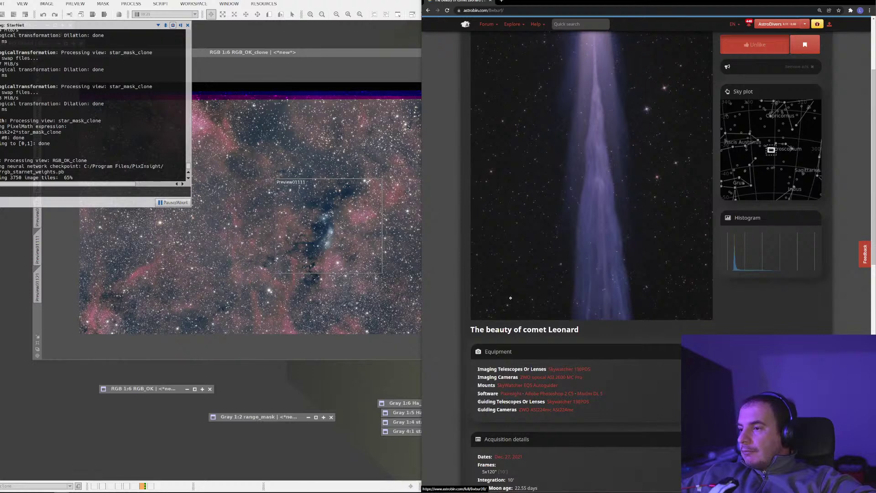
pyautogui.scroll(3, 510, 297)
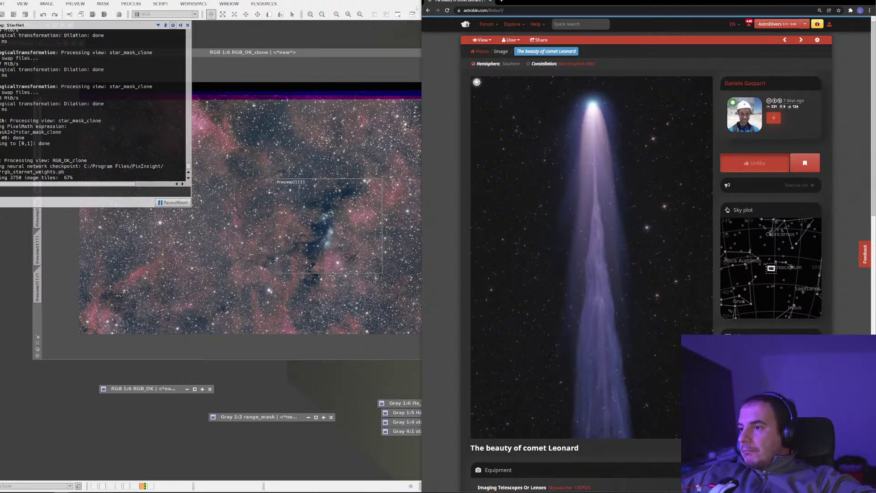
pyautogui.click(428, 9)
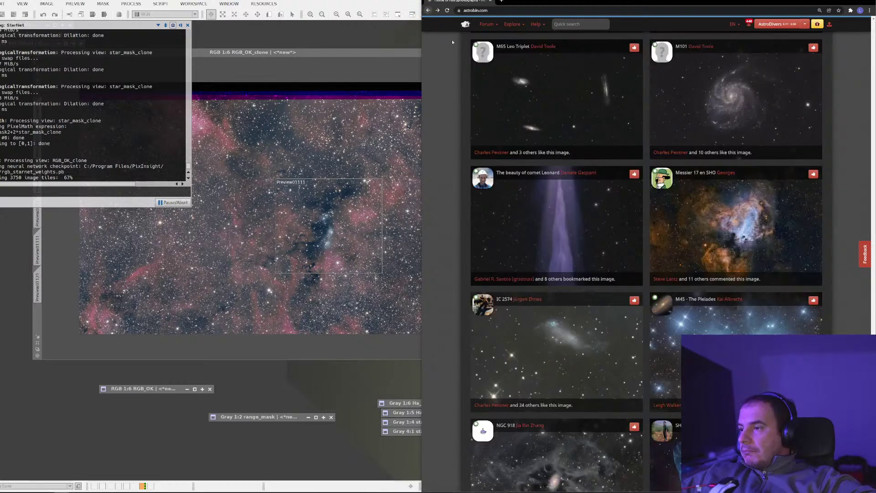
# Step: Look through the stream entries beyond the comet Leonard image, down to the end of the loaded list
pyautogui.scroll(-5, 691, 207)
pyautogui.scroll(-5, 691, 207)
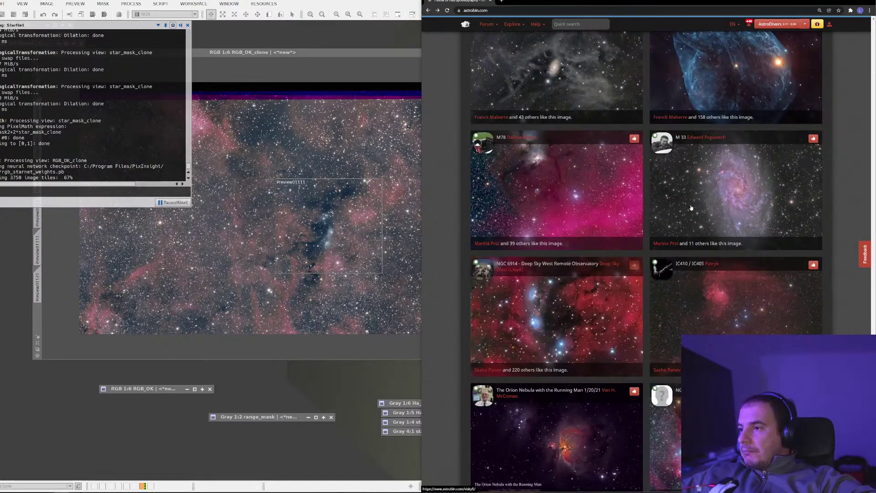
pyautogui.scroll(-5, 691, 206)
pyautogui.scroll(-4, 691, 208)
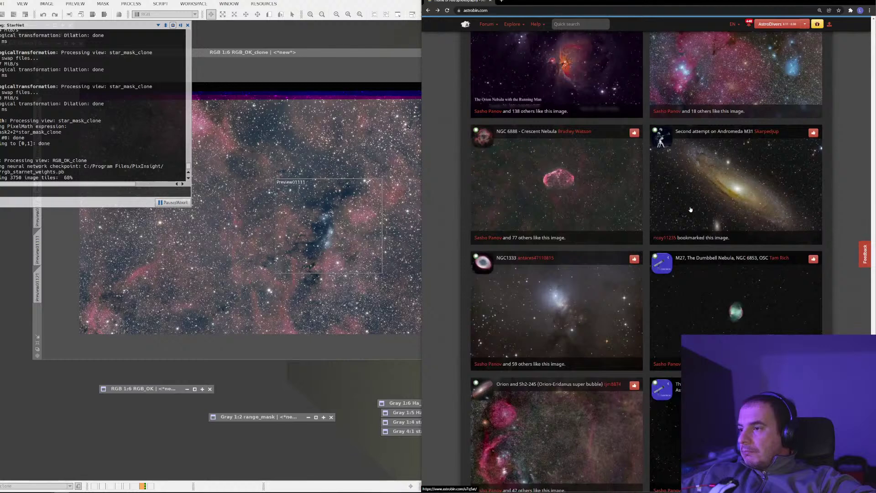
pyautogui.scroll(-4, 690, 209)
pyautogui.scroll(-4, 627, 257)
pyautogui.scroll(-3, 617, 275)
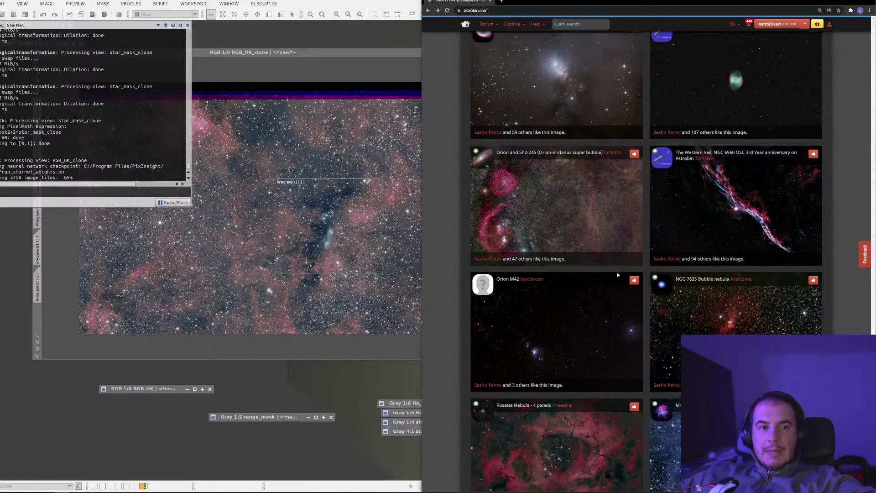
pyautogui.scroll(-3, 618, 276)
pyautogui.scroll(-3, 617, 283)
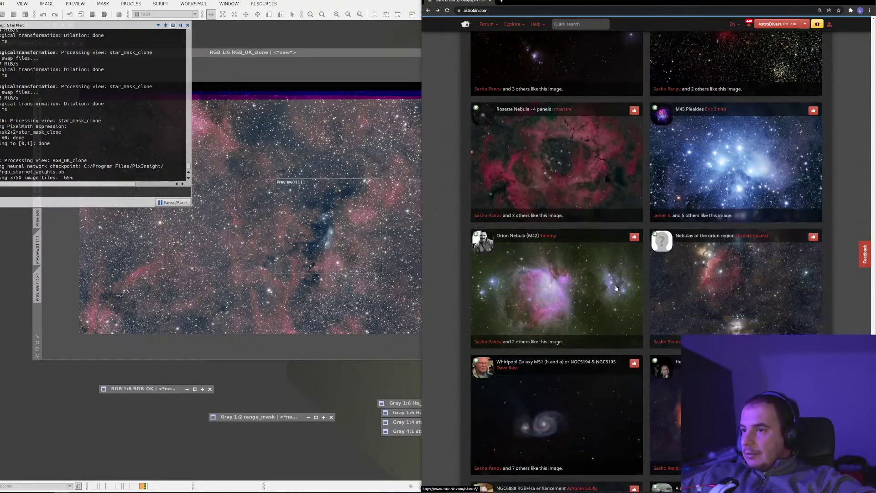
pyautogui.scroll(-3, 616, 288)
pyautogui.scroll(-8, 616, 288)
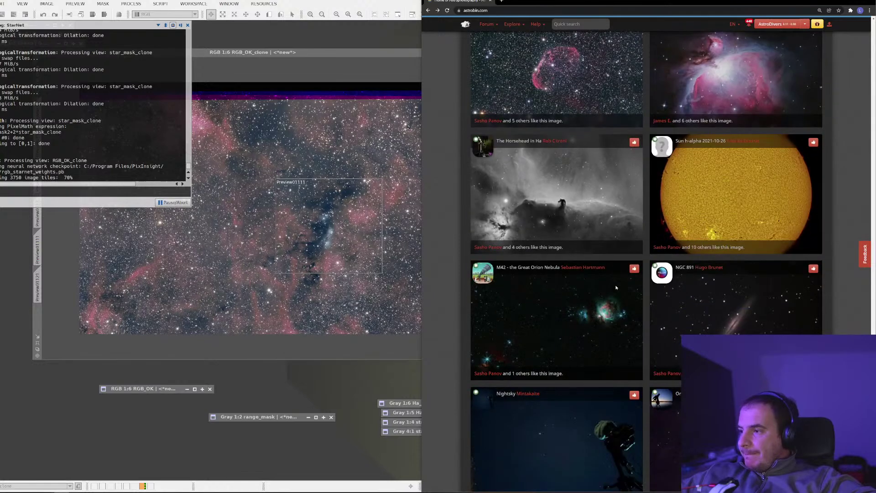
pyautogui.scroll(-3, 616, 288)
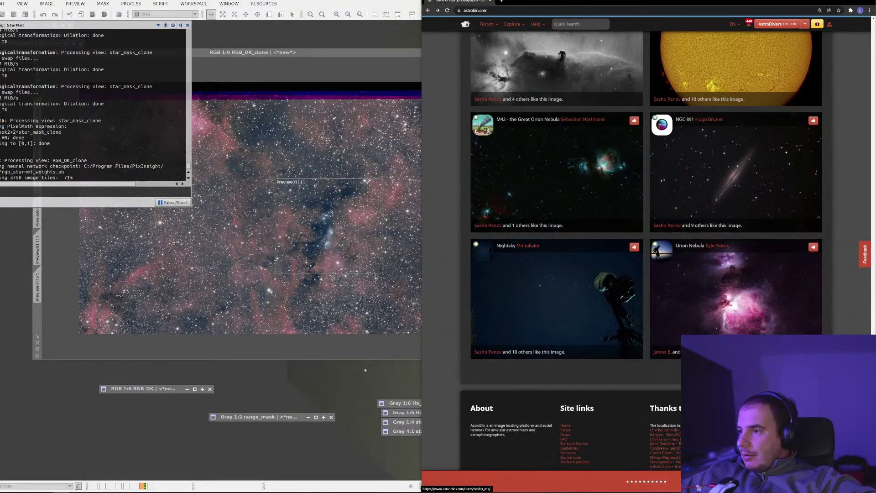
# Step: Load more stream entries, view the Orion Nebula image page, and return to the stream
pyautogui.scroll(-4, 533, 312)
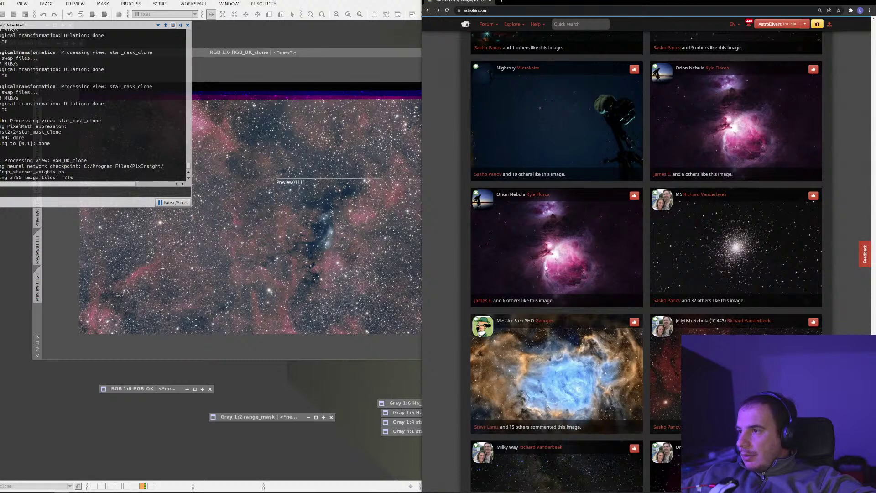
pyautogui.click(546, 269)
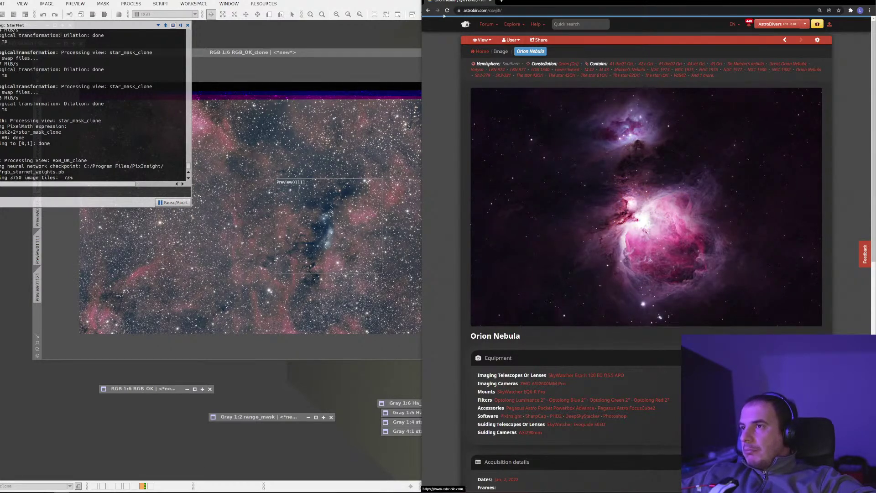
pyautogui.hotkey('alt', 'Left')
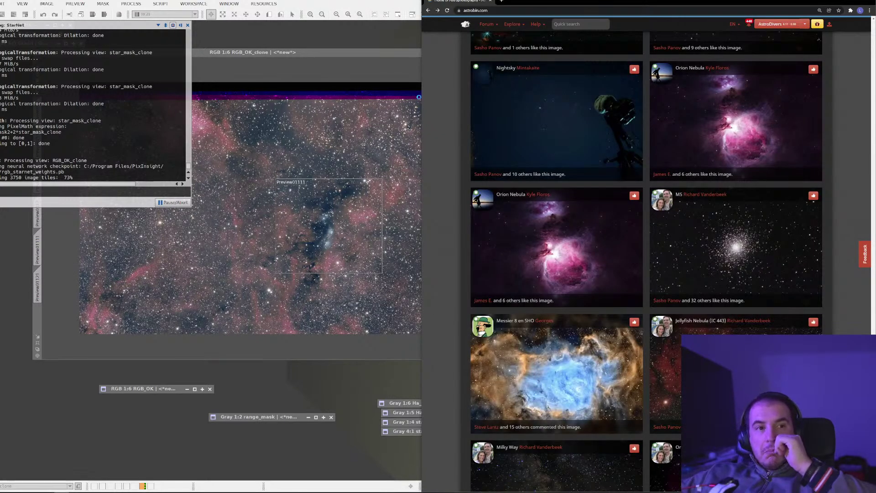
# Step: Open the Progression of C/2021 A1 (Leonard) image from further along the stream, like it, and return to the stream
pyautogui.scroll(-4, 638, 218)
pyautogui.scroll(-3, 639, 218)
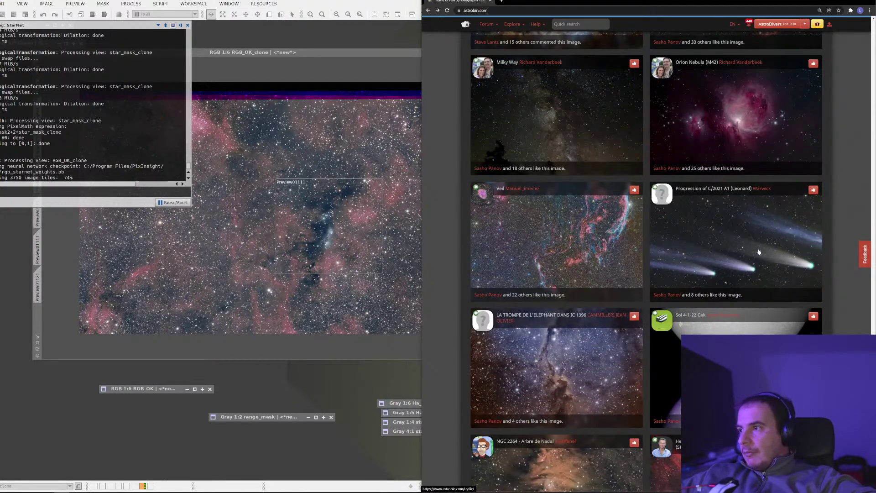
pyautogui.click(759, 252)
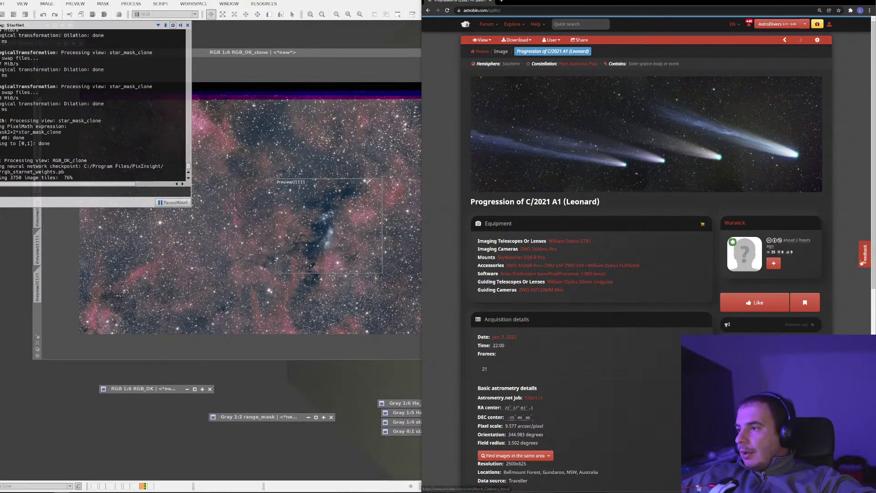
pyautogui.click(777, 302)
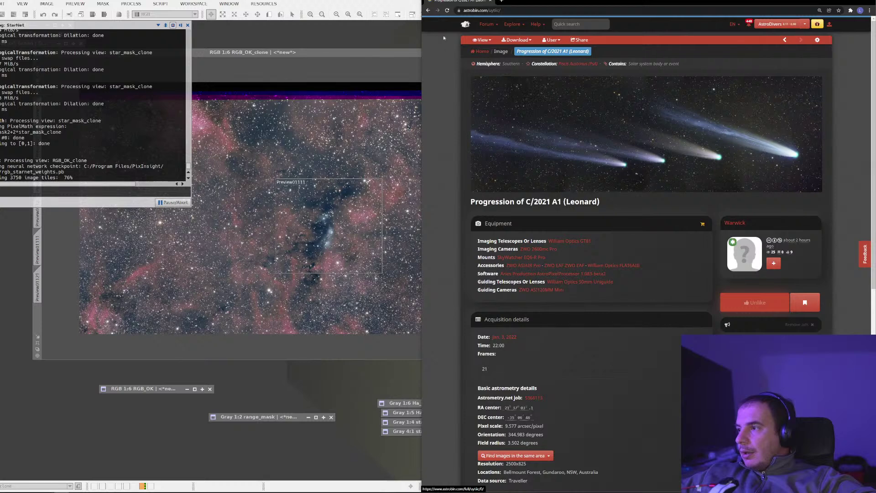
pyautogui.click(431, 10)
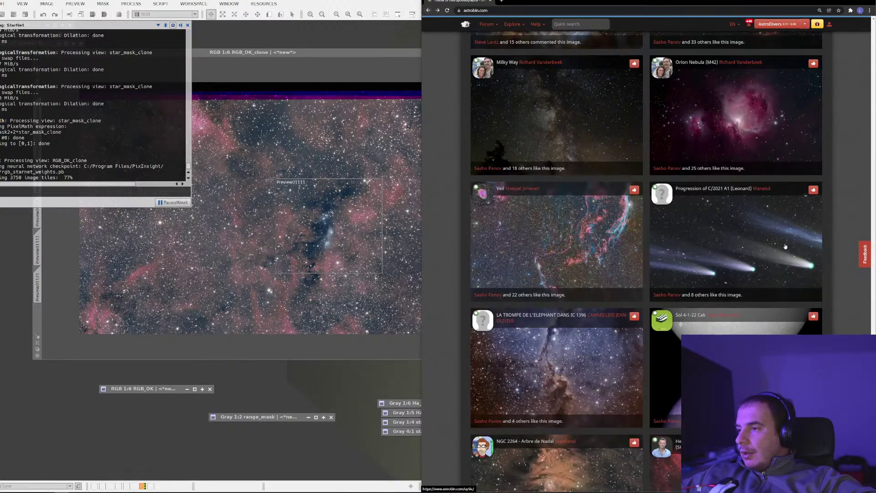
# Step: Look through the stream entries beyond the comet progression image and open the M51 Deep image page
pyautogui.scroll(-5, 702, 286)
pyautogui.scroll(-3, 702, 290)
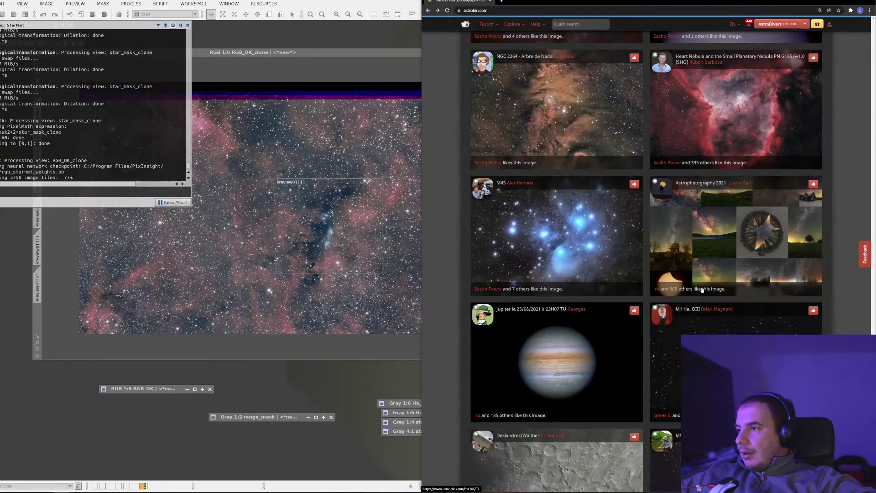
pyautogui.scroll(-2, 702, 290)
pyautogui.scroll(-4, 702, 287)
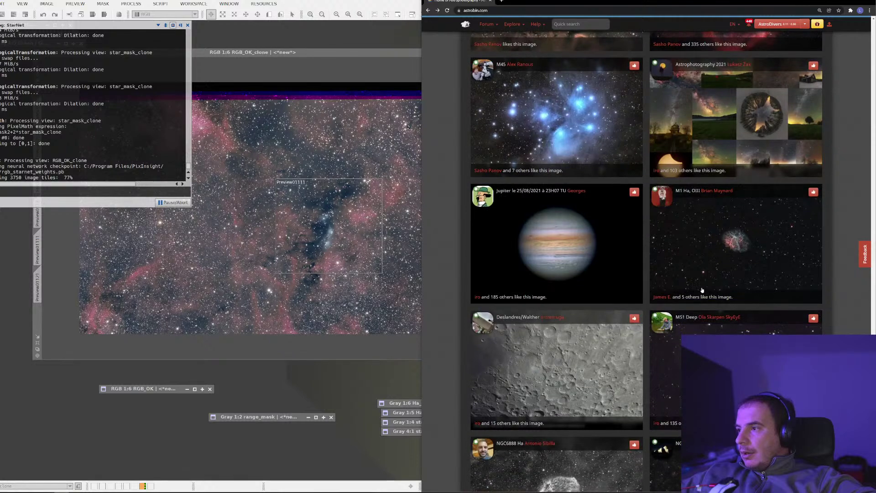
pyautogui.click(727, 239)
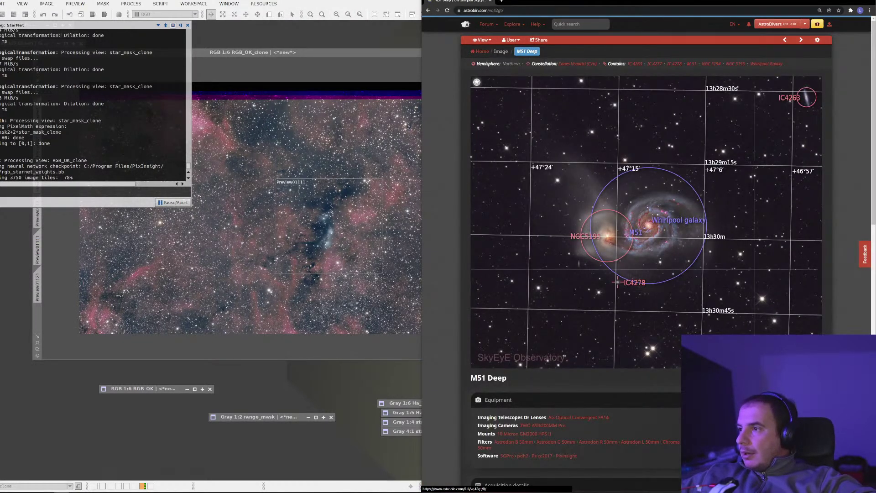
# Step: Examine the M51 Deep page's equipment, acquisition details and description
pyautogui.scroll(-4, 740, 319)
pyautogui.scroll(-3, 740, 318)
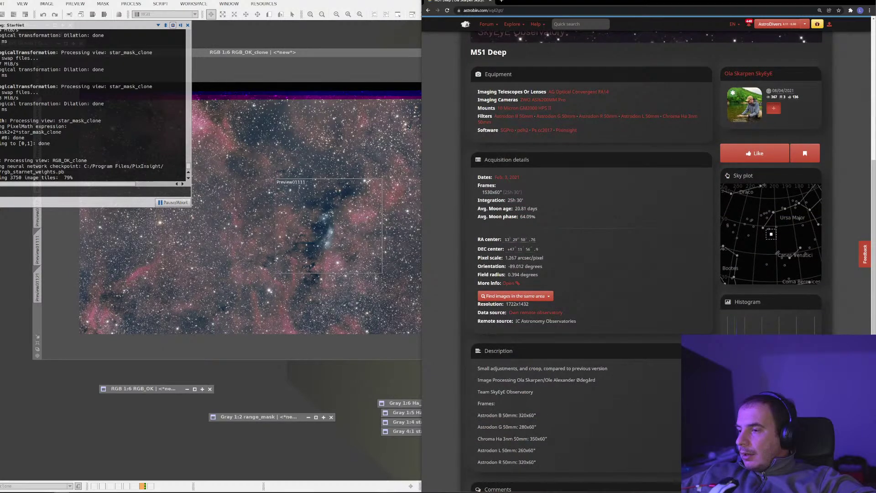
pyautogui.scroll(7, 569, 351)
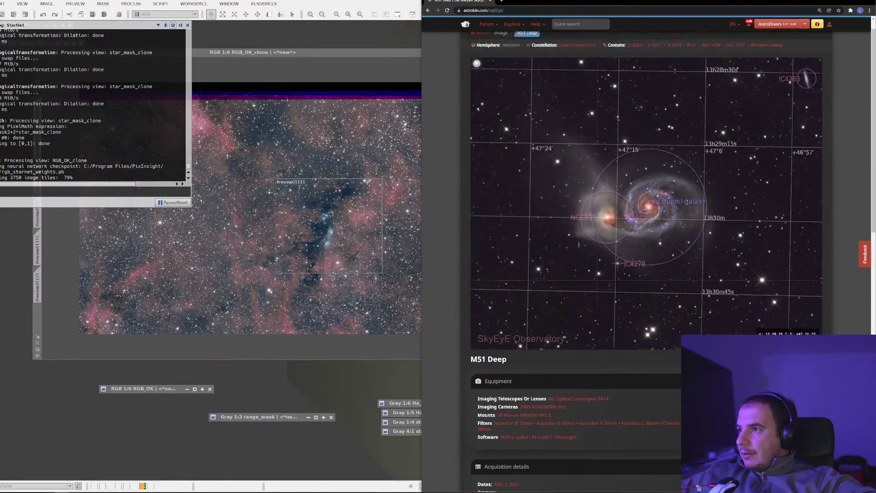
# Step: View the M51 Deep image full size, leave the full-size view, and return to the stream
pyautogui.click(639, 182)
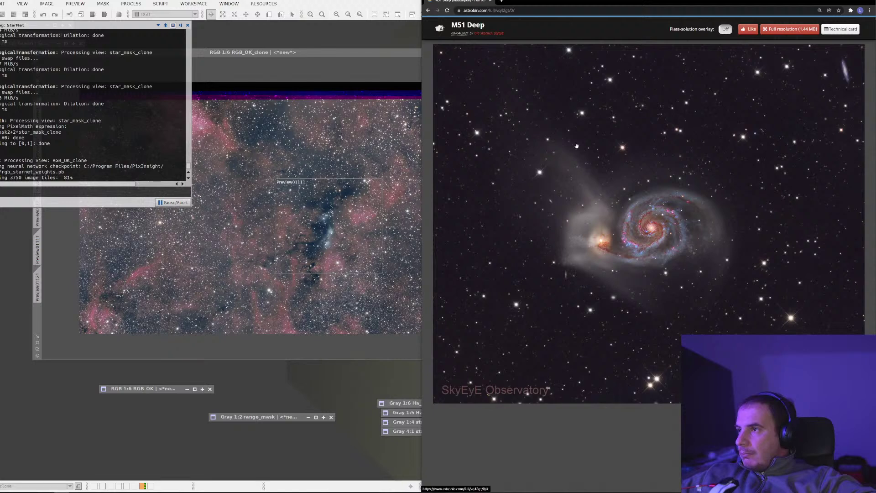
pyautogui.click(428, 10)
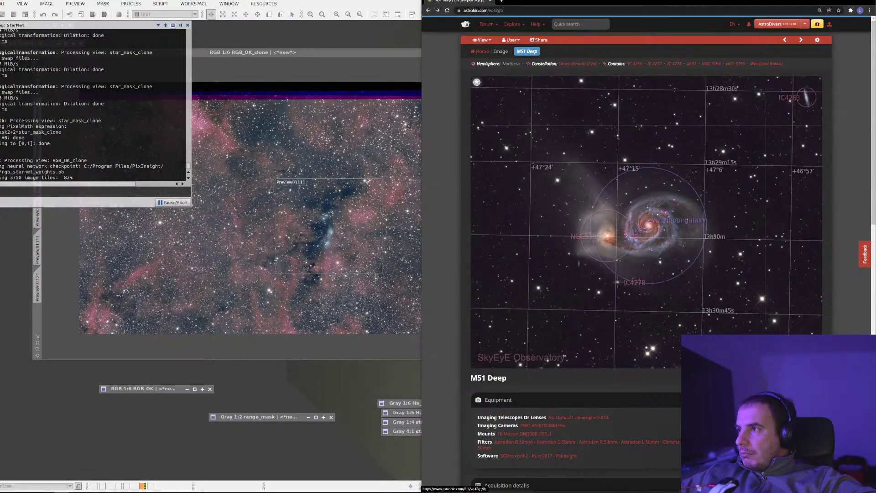
pyautogui.scroll(-2, 646, 206)
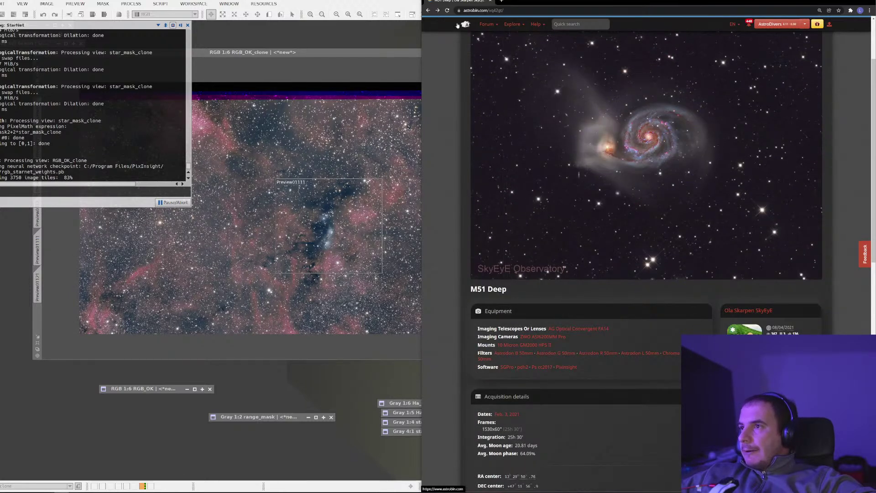
pyautogui.click(431, 12)
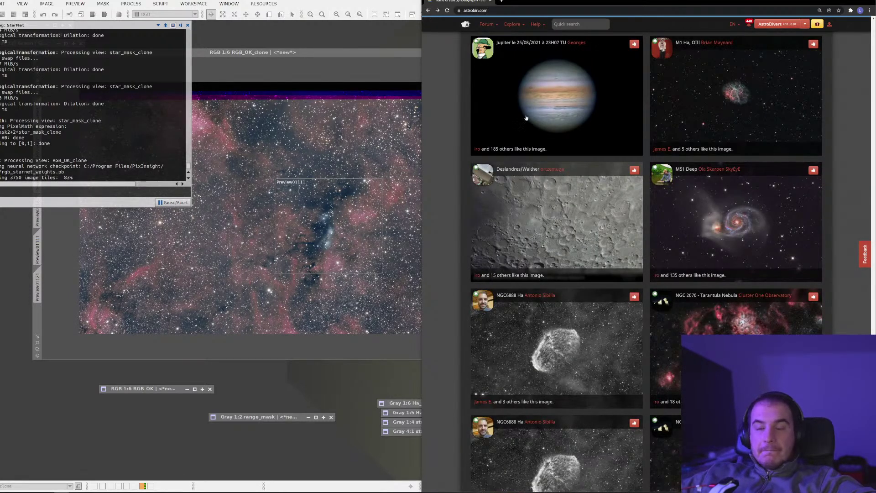
# Step: Look through the stream entries beyond the M51 Deep image, as far as the Jellyfish Nebula and Christmas tree cluster images
pyautogui.scroll(-15, 675, 241)
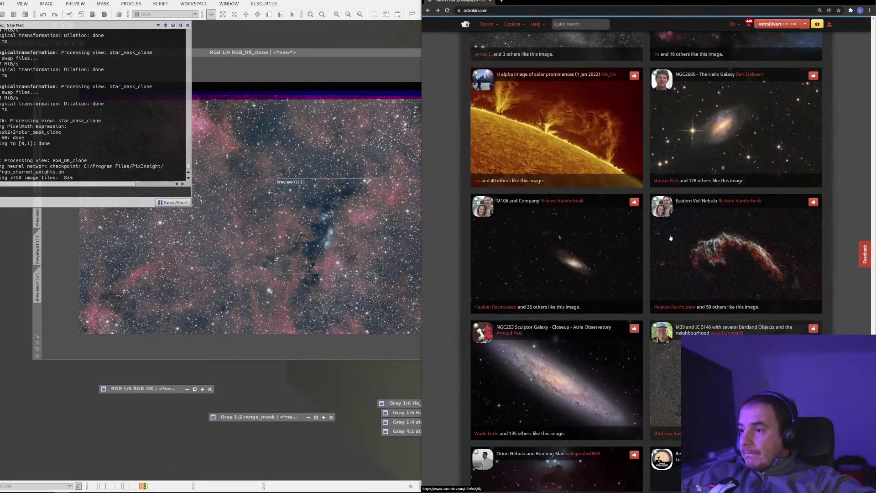
pyautogui.scroll(-4, 669, 243)
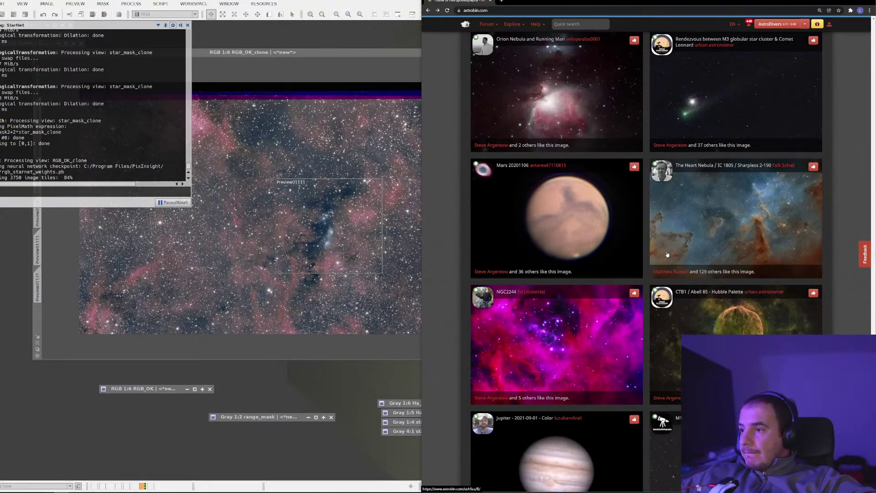
pyautogui.scroll(-3, 667, 254)
pyautogui.scroll(-4, 667, 254)
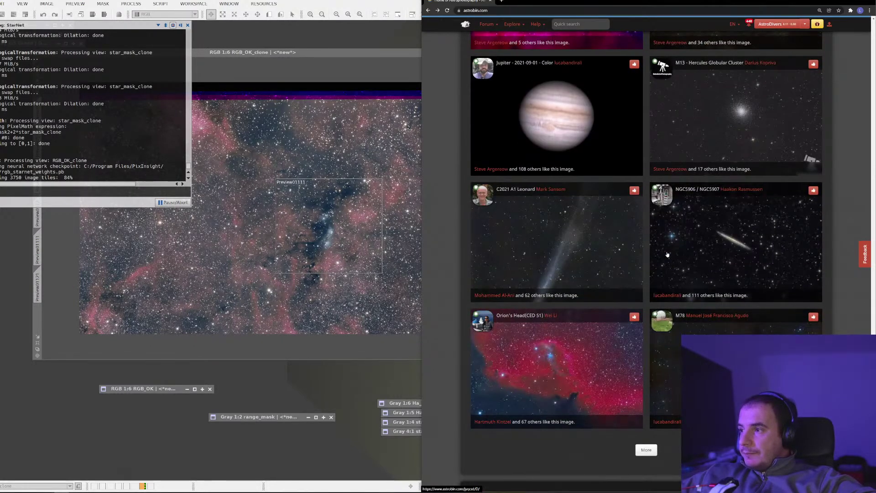
pyautogui.scroll(-3, 667, 254)
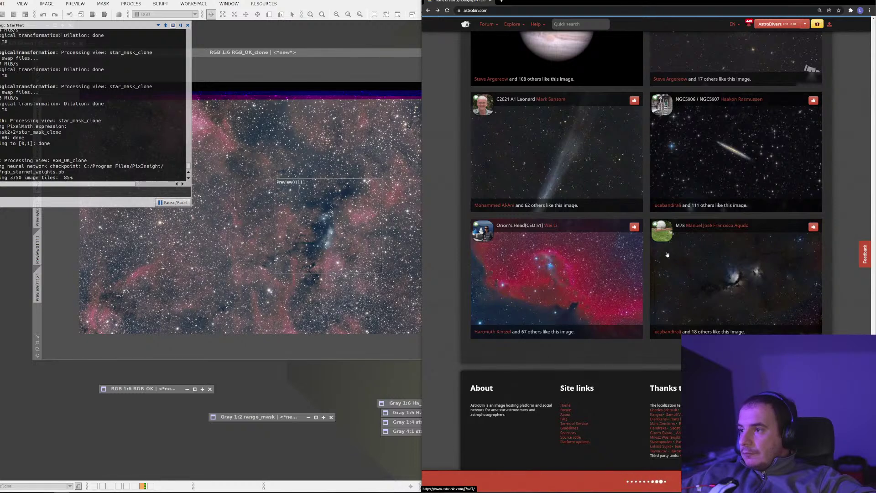
pyautogui.scroll(-2, 652, 280)
pyautogui.scroll(-4, 653, 277)
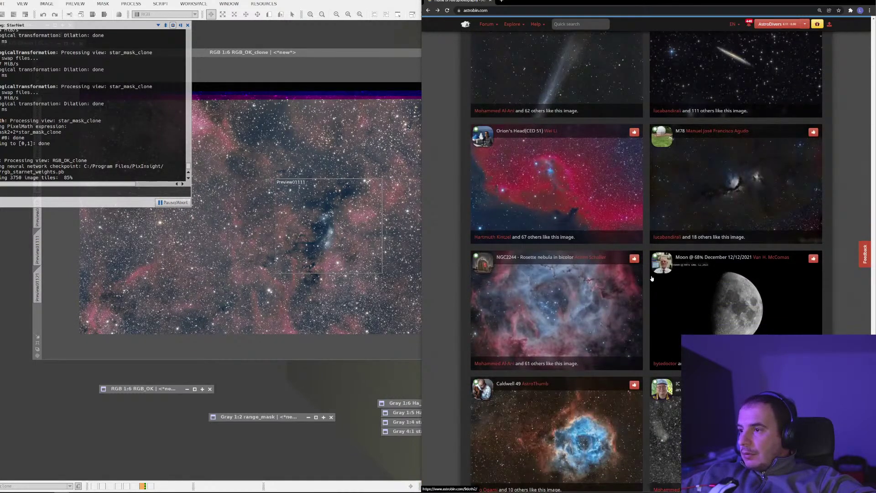
pyautogui.scroll(-2, 652, 279)
pyautogui.scroll(-3, 651, 278)
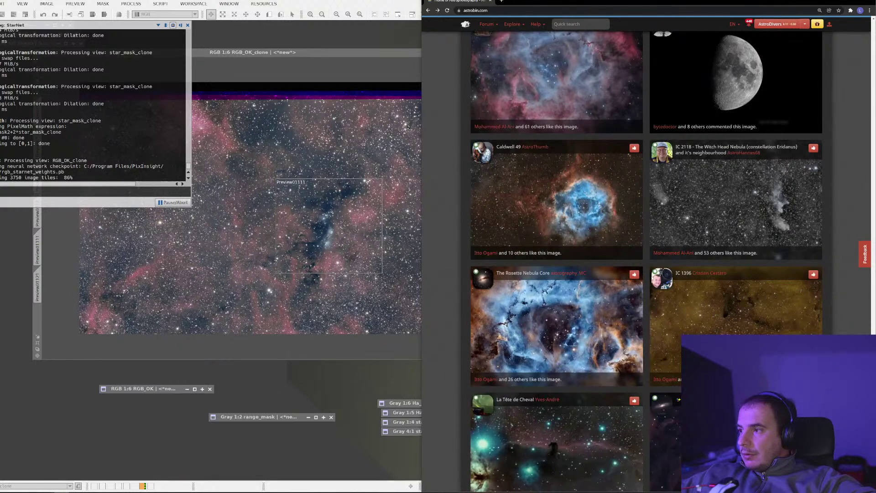
pyautogui.scroll(-5, 652, 279)
pyautogui.scroll(-5, 652, 278)
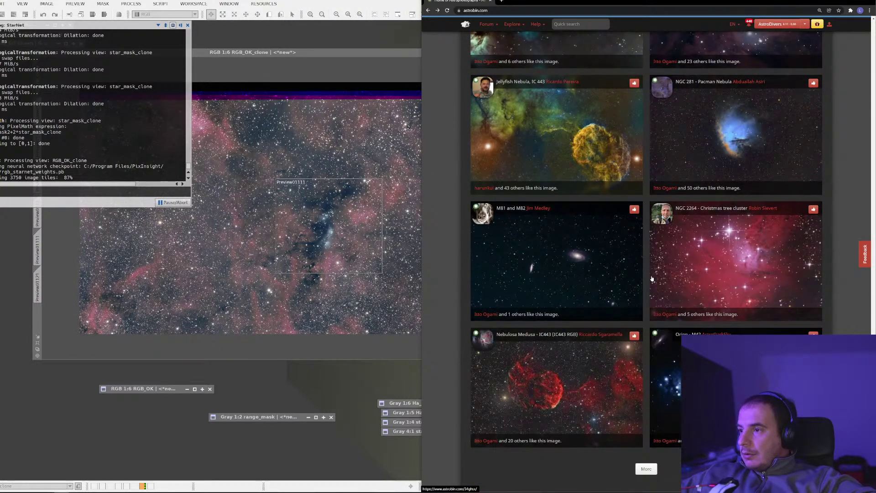
# Step: Browse the stream entries from the Orion M42 images onward to the Messier 77 and Moon in Aurora images
pyautogui.scroll(-3, 652, 278)
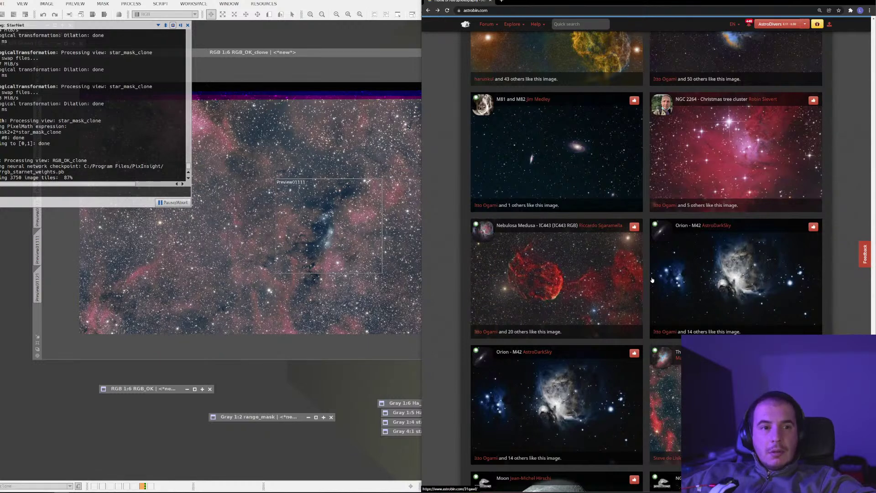
pyautogui.scroll(-5, 652, 279)
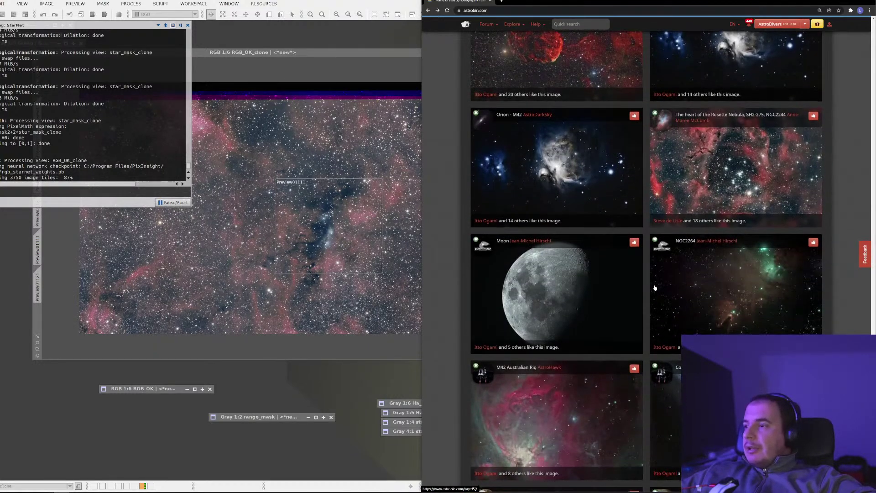
pyautogui.scroll(-8, 655, 287)
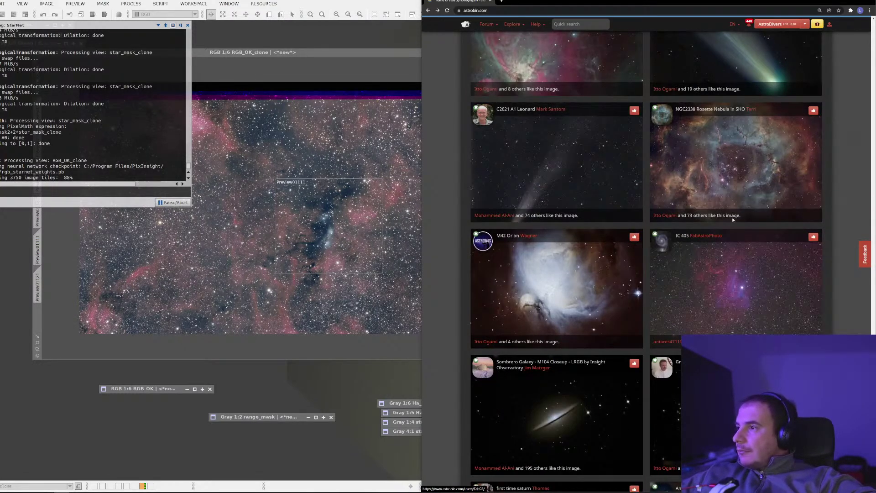
pyautogui.scroll(-4, 730, 230)
pyautogui.scroll(-4, 741, 240)
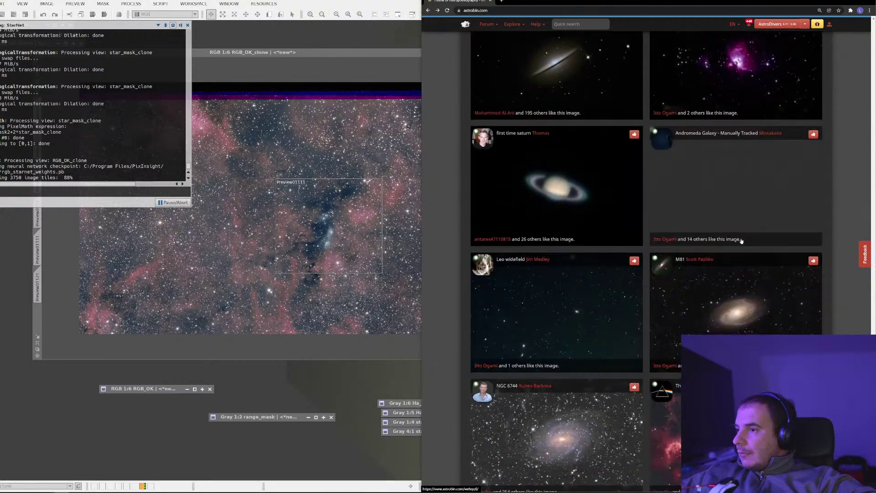
pyautogui.scroll(-2, 741, 240)
pyautogui.scroll(-2, 741, 241)
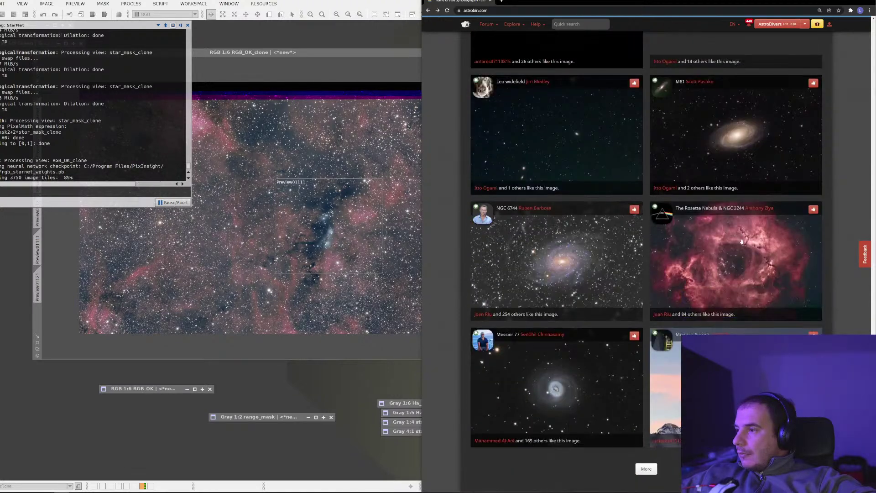
pyautogui.scroll(-2, 742, 241)
pyautogui.scroll(-5, 742, 241)
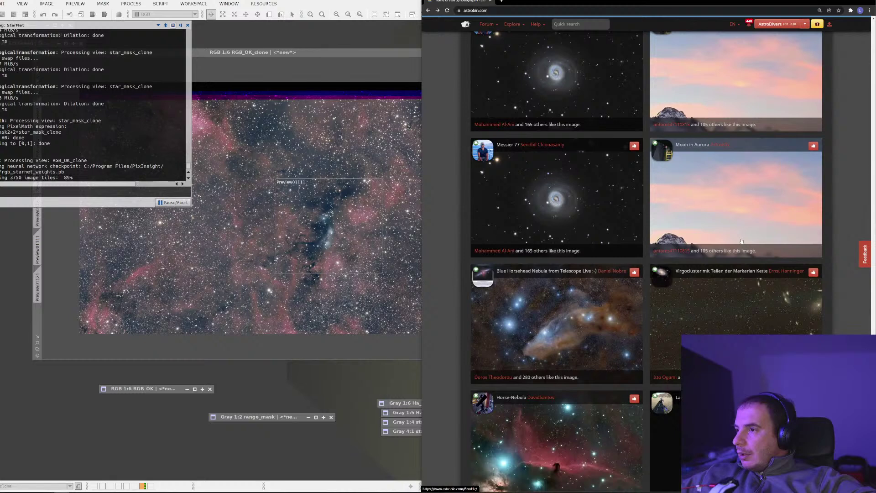
# Step: Open the Messier 77 image page from the stream, view the image, and return to the stream
pyautogui.scroll(2, 610, 225)
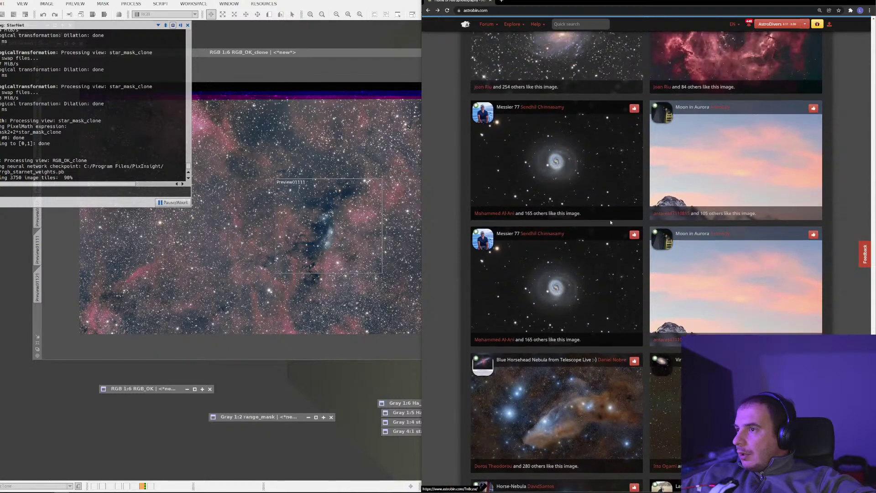
pyautogui.click(595, 207)
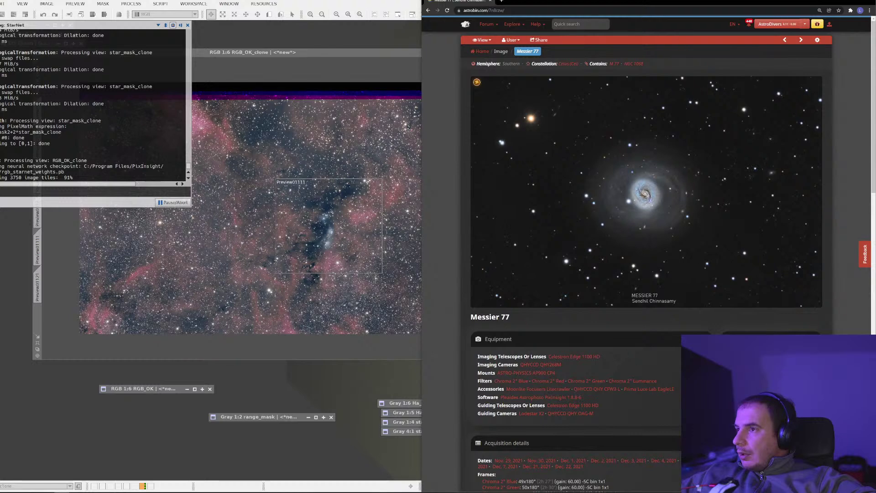
pyautogui.click(428, 10)
# Step: Look through the stream entries beyond Messier 77, from the Horse-Nebula image to the Crescent Nebula and Great Orion Nebula images
pyautogui.scroll(-9, 595, 290)
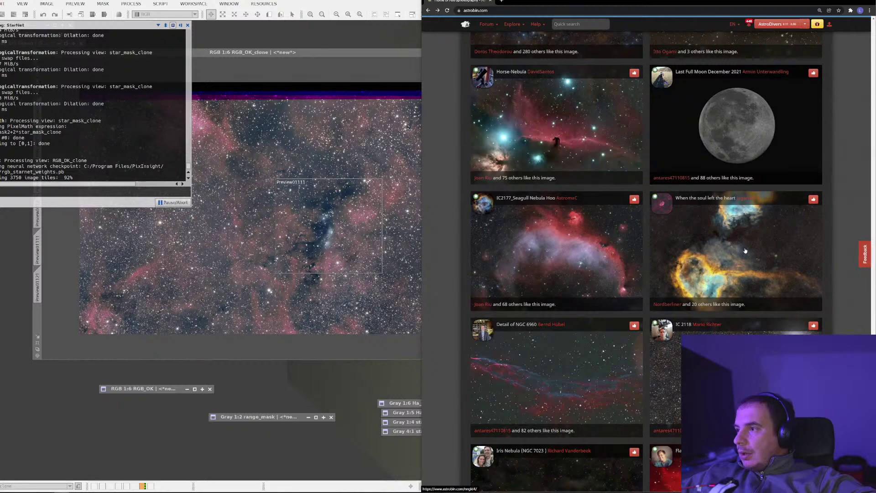
pyautogui.scroll(-6, 745, 251)
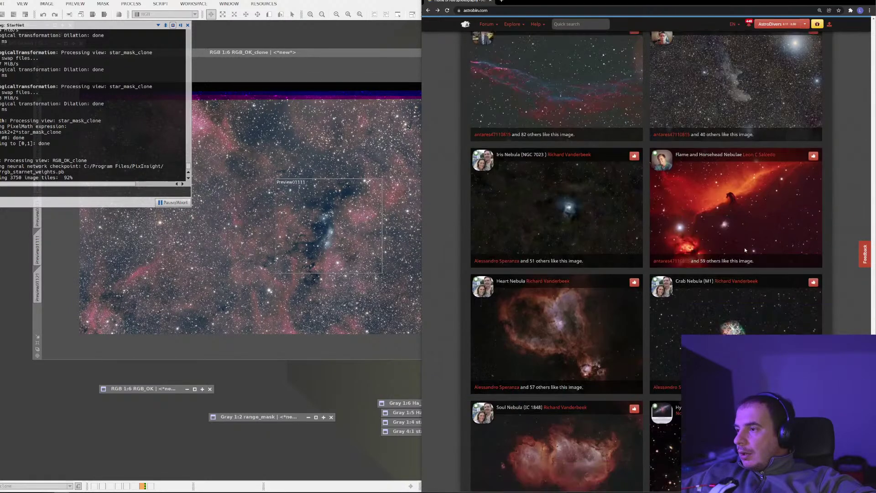
pyautogui.scroll(-4, 745, 251)
pyautogui.scroll(-4, 745, 251)
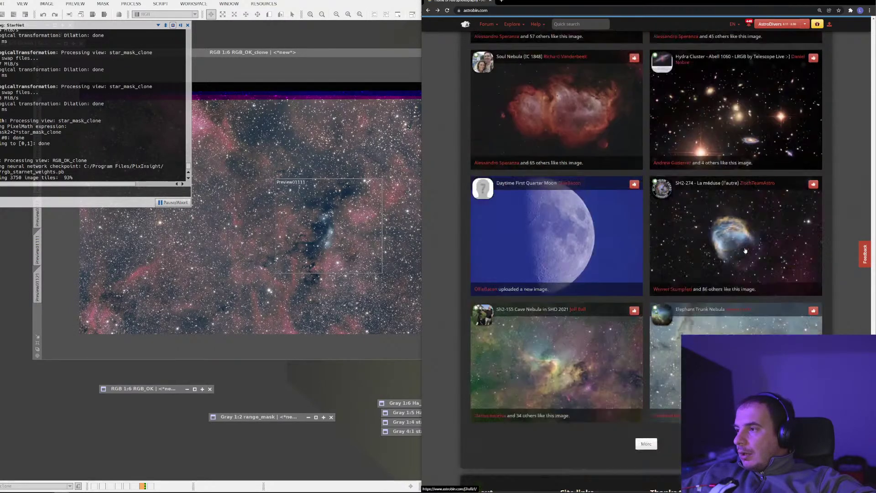
pyautogui.scroll(-4, 683, 293)
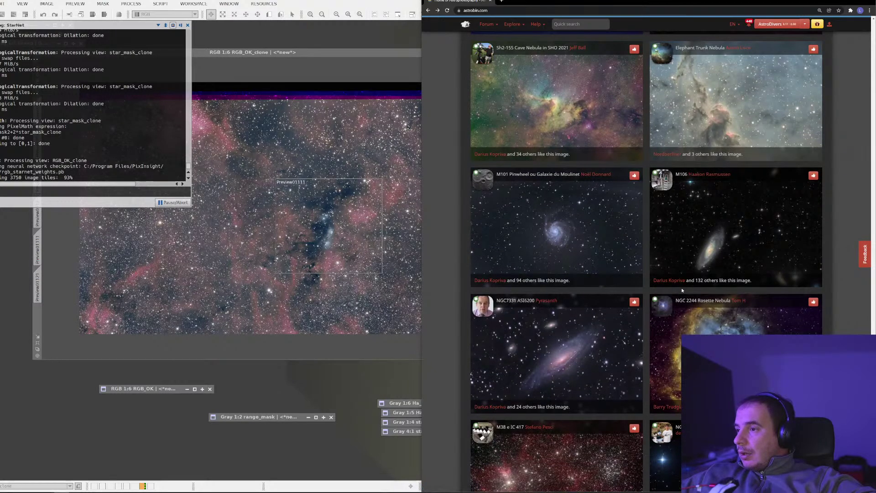
pyautogui.scroll(-4, 682, 290)
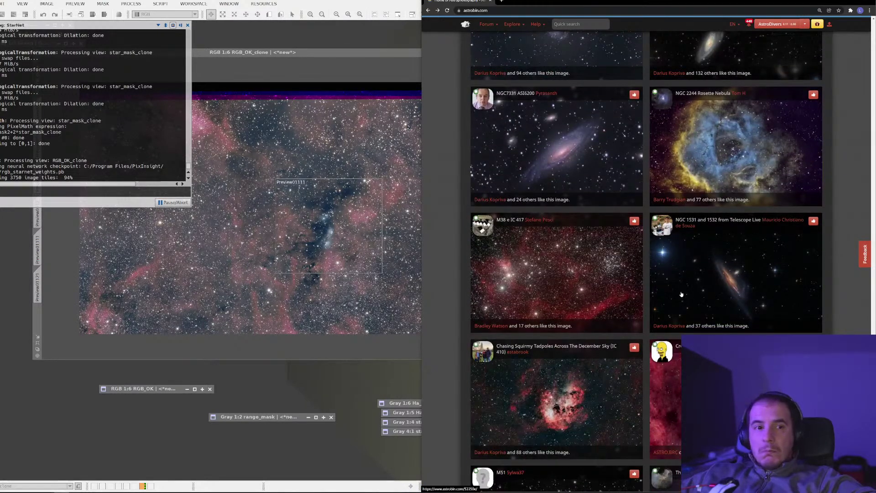
pyautogui.scroll(-4, 666, 328)
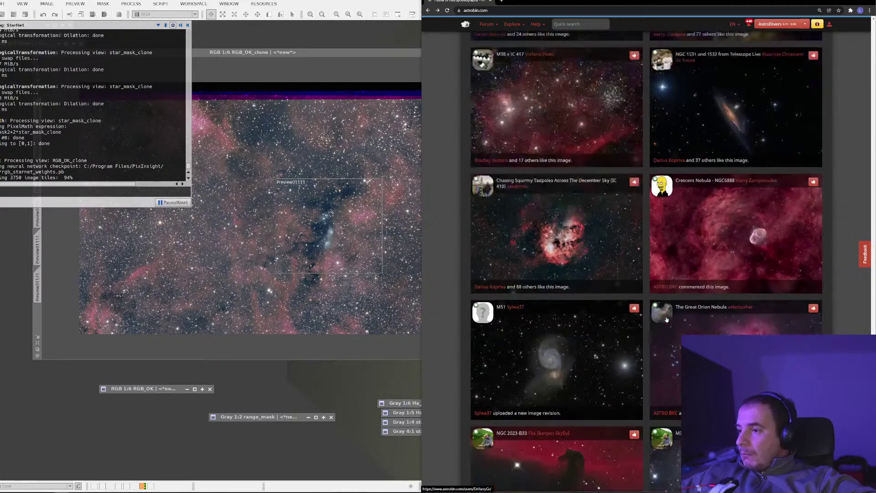
# Step: Browse the AstroBin image feed and examine the equipment and acquisition details of "HA area inside the M33"
pyautogui.scroll(-2, 666, 322)
pyautogui.scroll(-3, 666, 319)
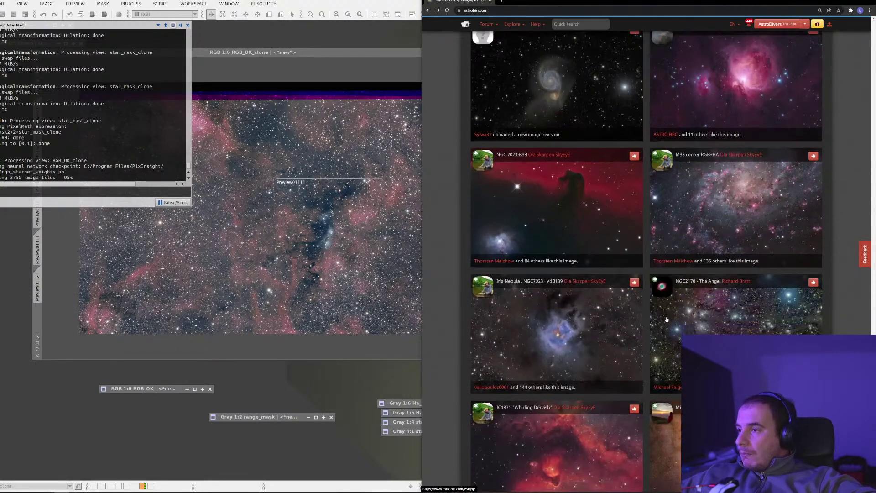
pyautogui.scroll(-3, 667, 320)
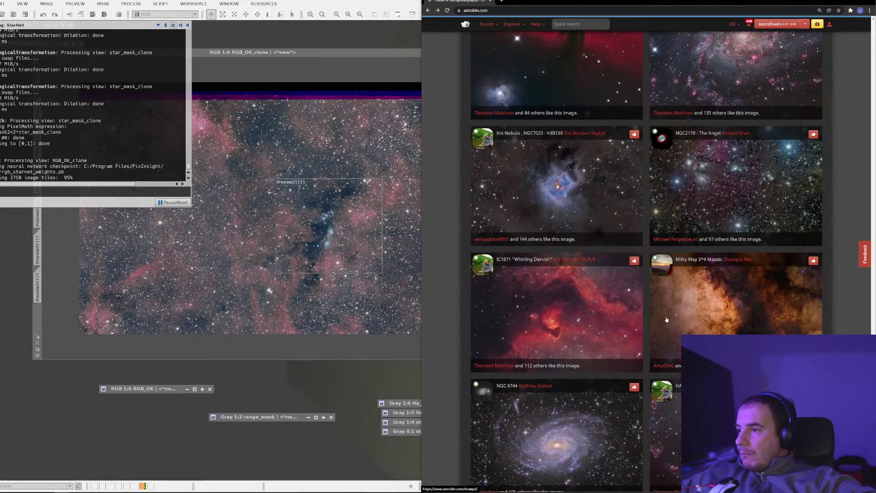
pyautogui.scroll(-3, 666, 319)
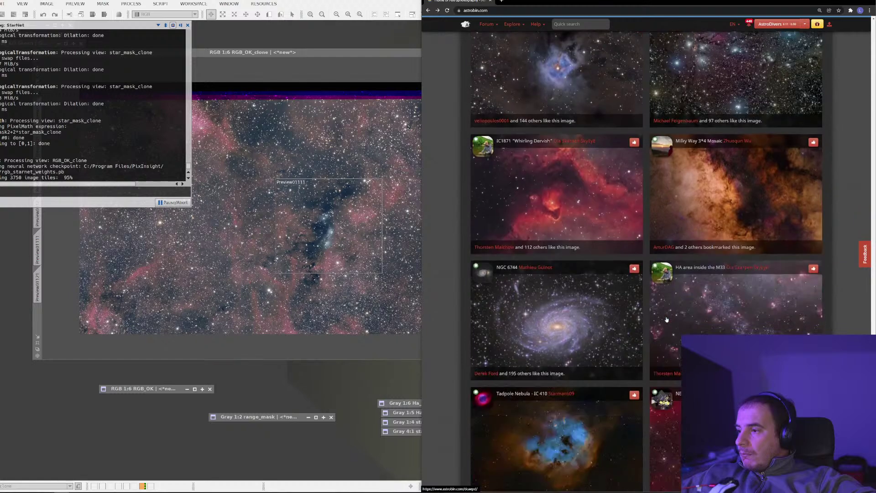
pyautogui.click(676, 328)
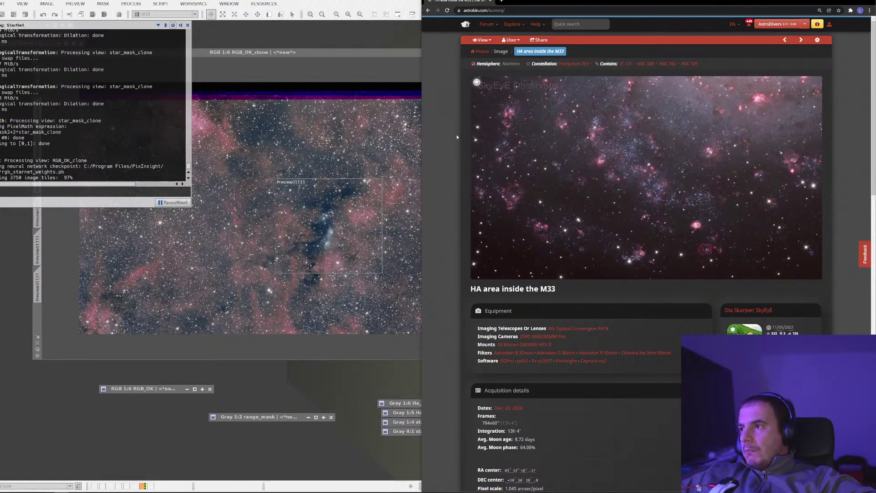
pyautogui.scroll(-3, 453, 169)
pyautogui.scroll(-2, 453, 170)
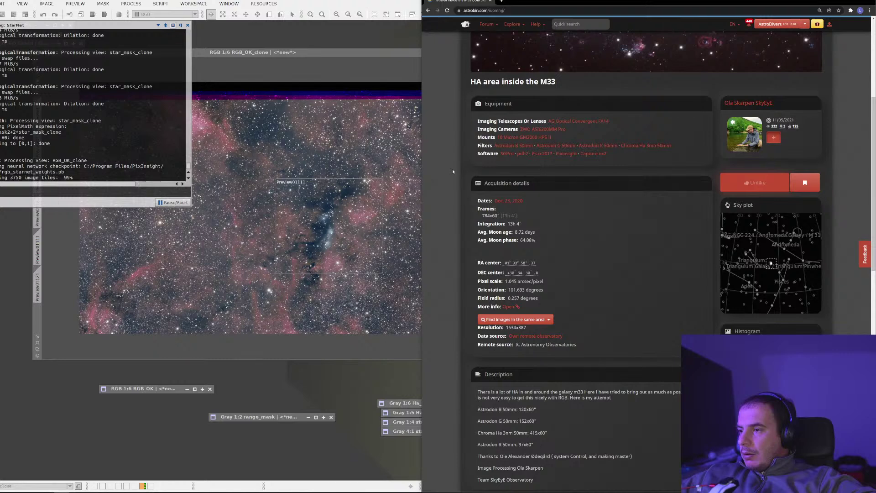
pyautogui.scroll(5, 452, 169)
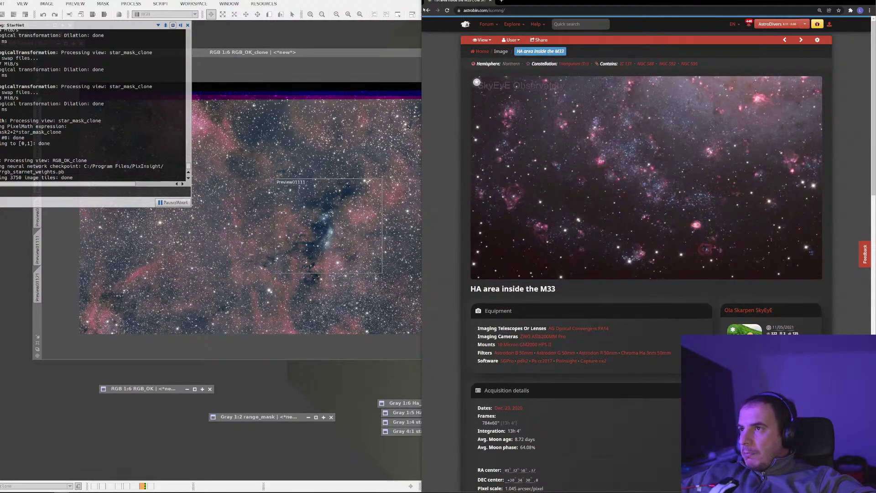
# Step: Switch back to PixInsight, collapse StarNet and move star_mask1 aside to inspect the starless RGB_OK_clone
pyautogui.click(419, 110)
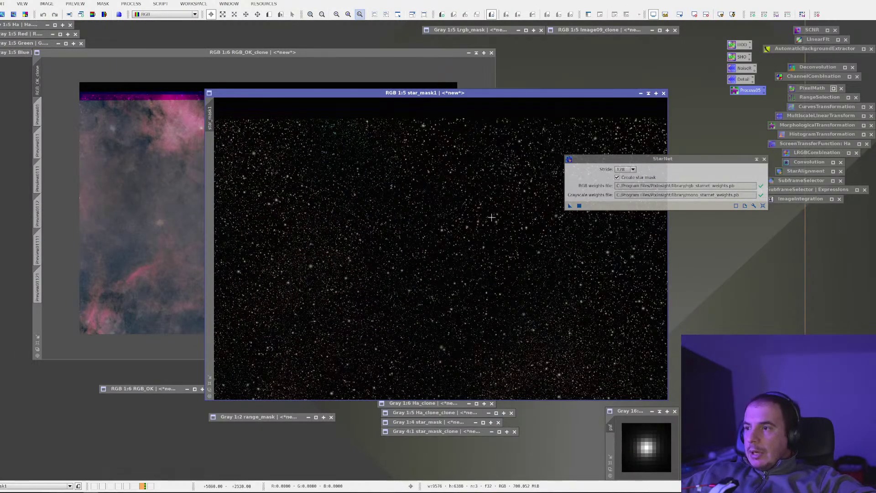
pyautogui.click(756, 159)
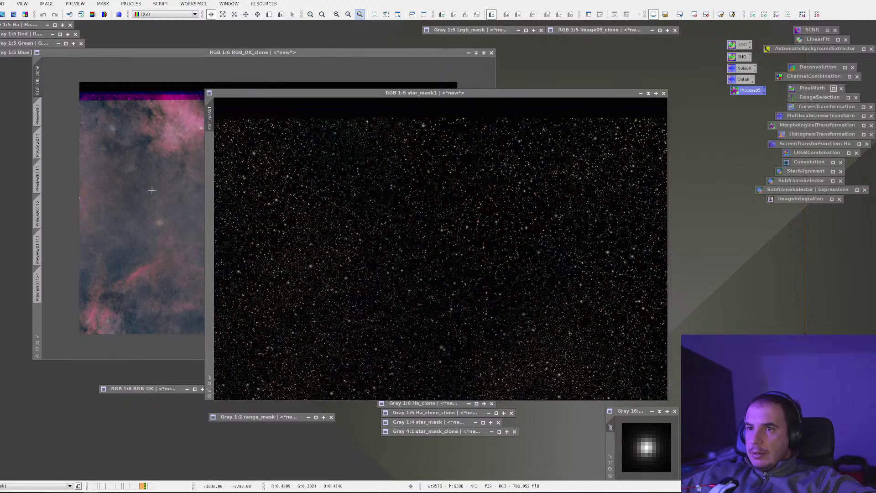
pyautogui.moveTo(599, 99); pyautogui.dragTo(856, 186)
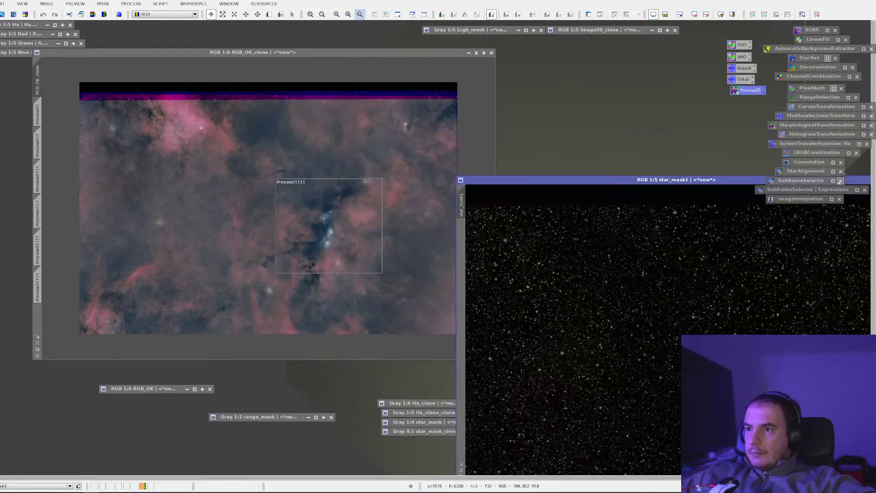
pyautogui.scroll(3, 370, 231)
pyautogui.scroll(1, 370, 231)
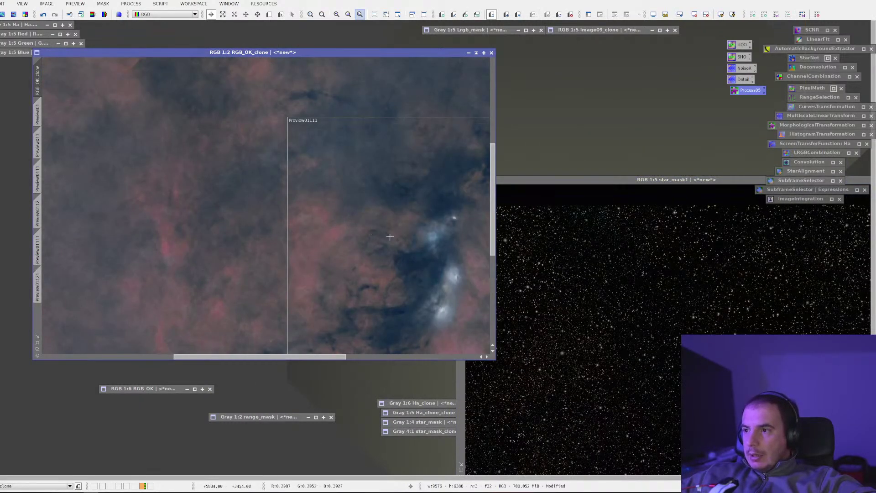
pyautogui.scroll(-3, 365, 191)
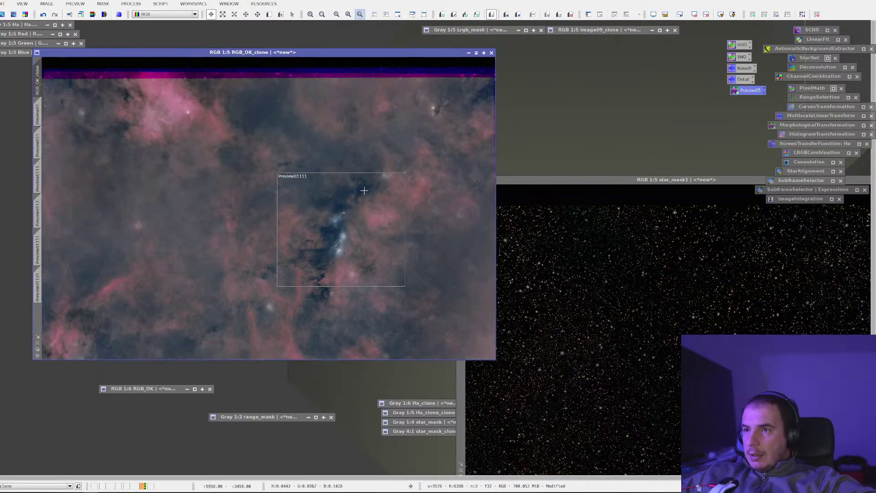
# Step: Duplicate the starless RGB_OK_clone image and park the iconized copy below range_mask
pyautogui.moveTo(38, 81); pyautogui.dragTo(84, 386)
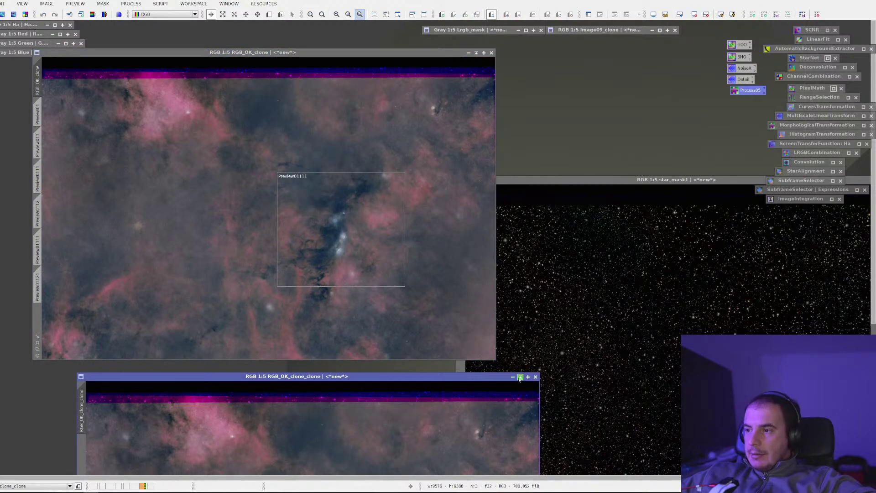
pyautogui.click(535, 376)
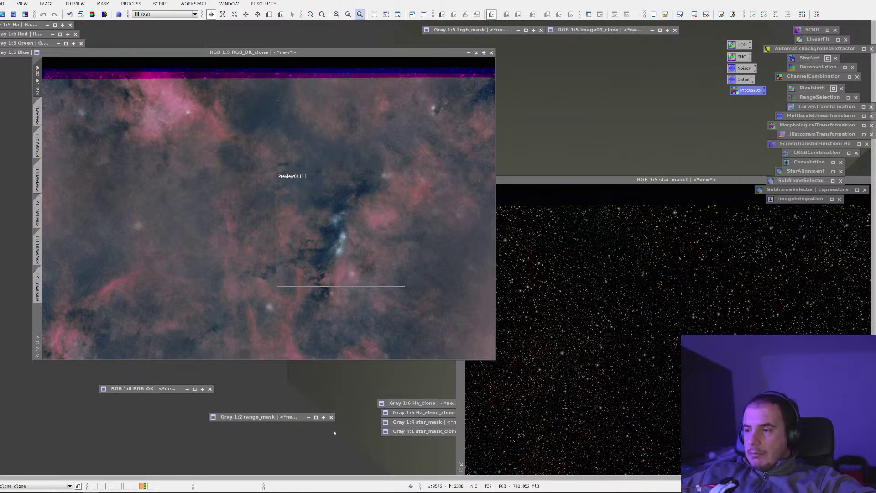
pyautogui.scroll(-2, 294, 438)
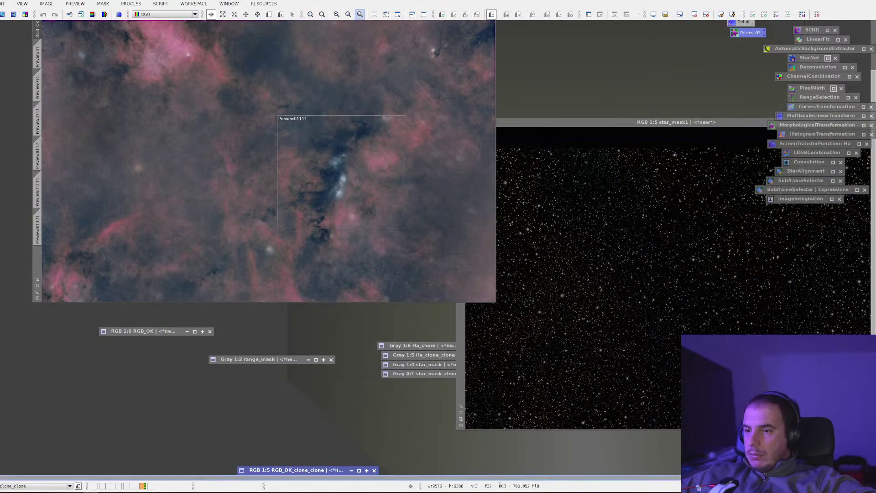
pyautogui.moveTo(323, 470); pyautogui.dragTo(298, 387)
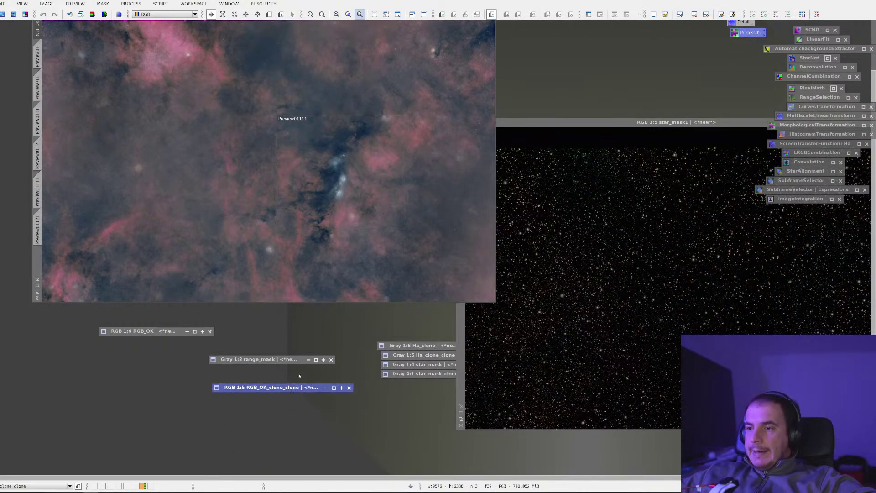
# Step: Undo the StarNet star removal on RGB_OK_clone
pyautogui.scroll(-3, 134, 163)
pyautogui.scroll(1, 134, 163)
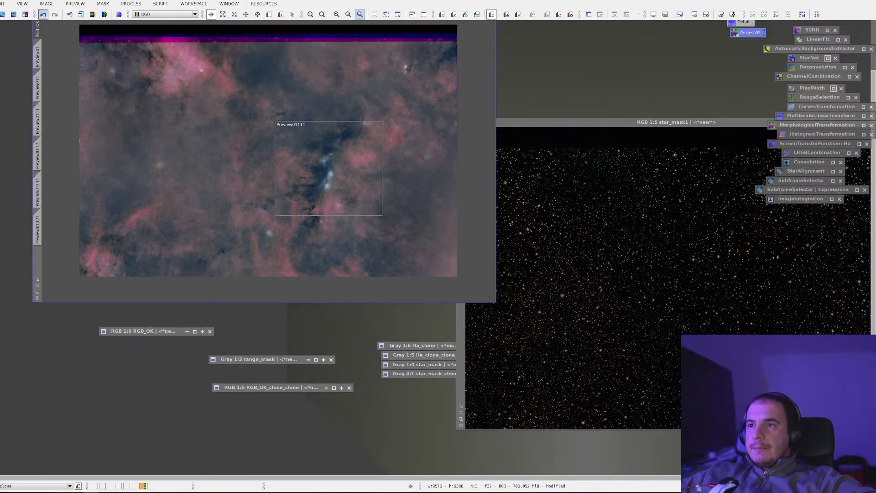
pyautogui.click(43, 14)
pyautogui.scroll(-2, 297, 193)
pyautogui.scroll(1, 328, 212)
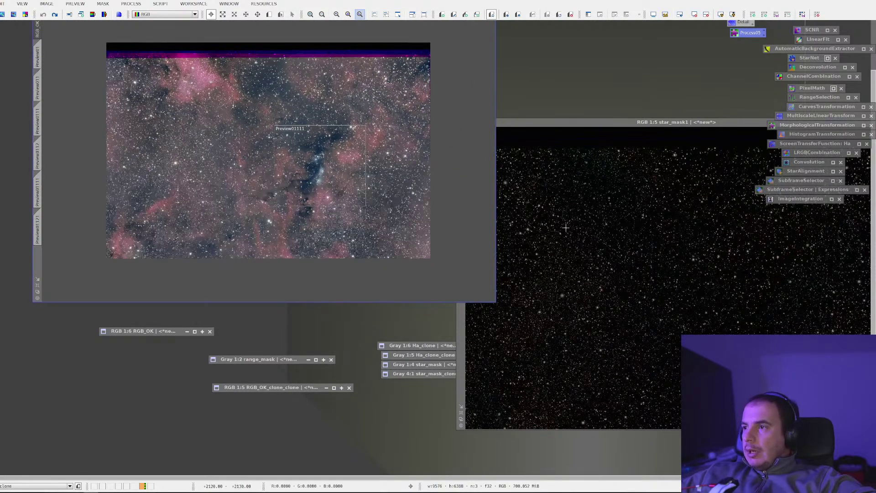
# Step: Extract the lightness of star_mask1 as a grayscale image and close the colour star mask
pyautogui.click(505, 136)
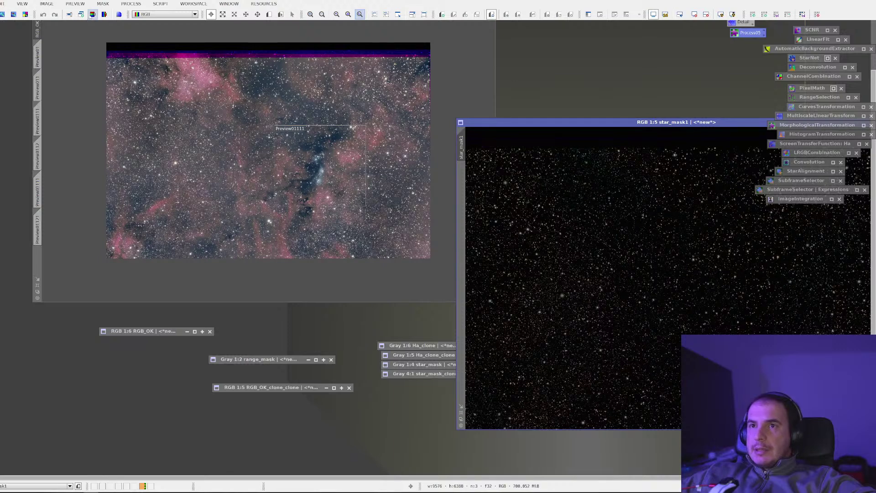
pyautogui.click(93, 14)
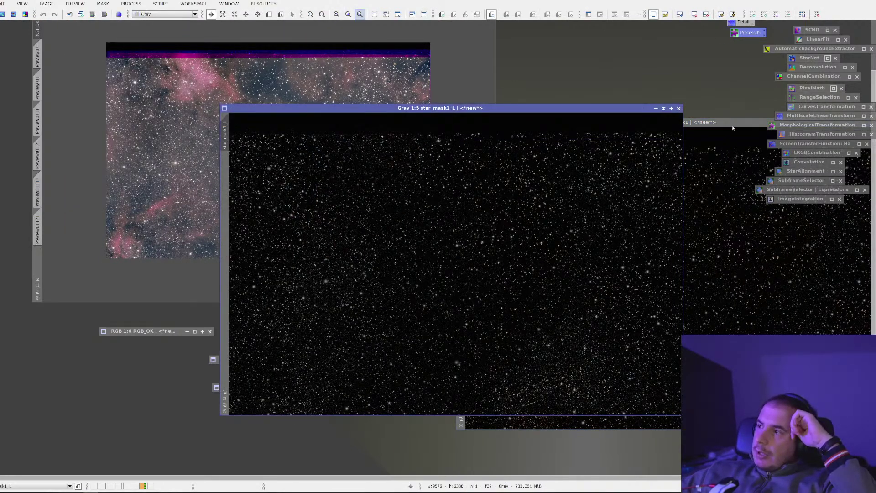
pyautogui.click(660, 85)
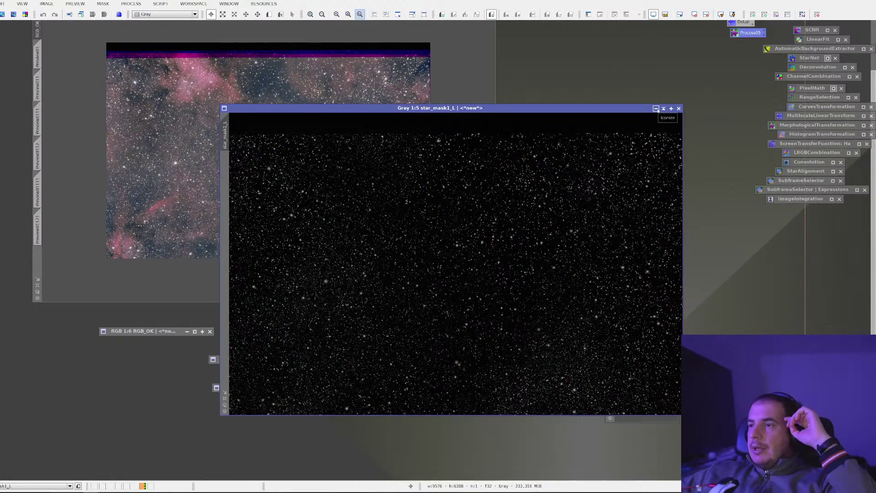
# Step: Change the identifier of the grayscale star_mask1_L image to starrgb
pyautogui.rightClick(506, 159)
pyautogui.click(567, 195)
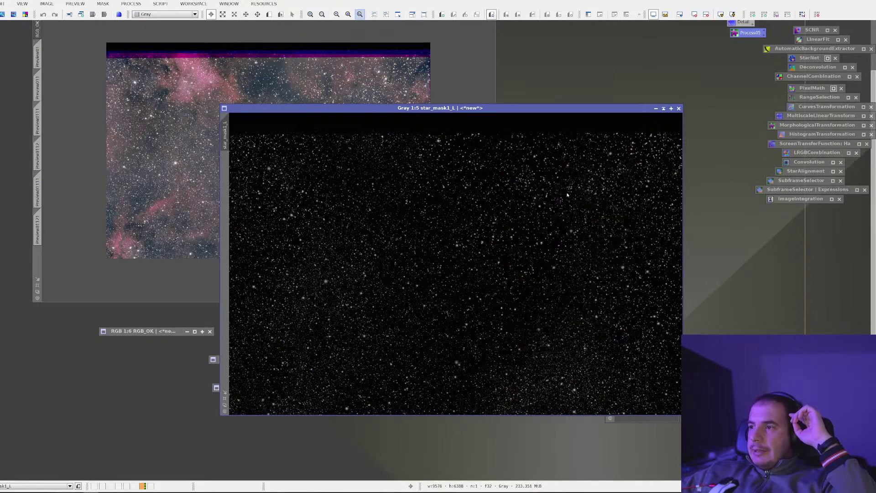
pyautogui.write('star')
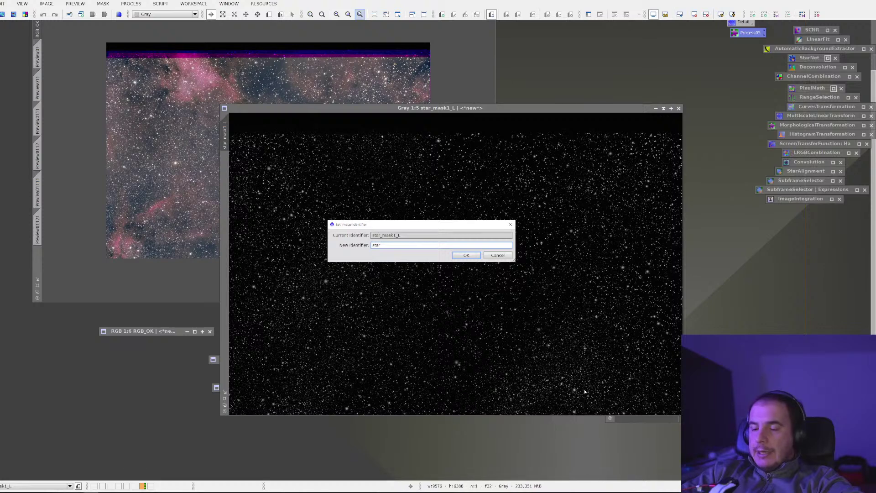
pyautogui.write('rgb')
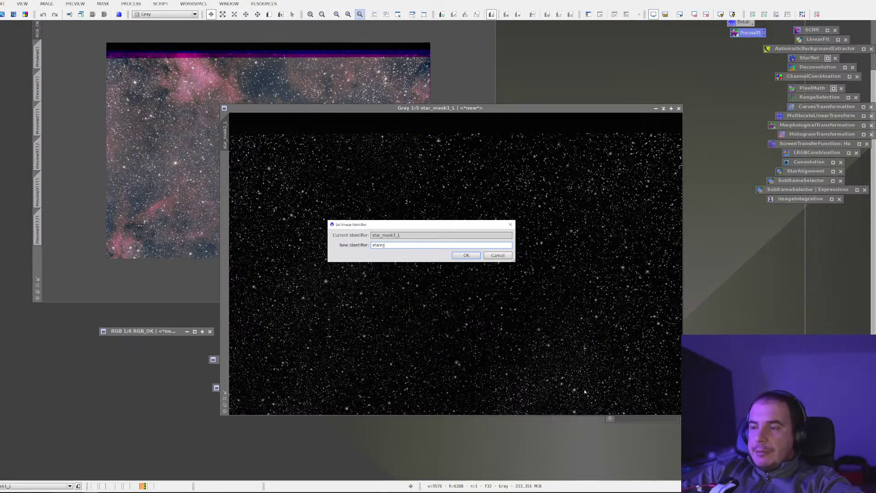
pyautogui.press('Return')
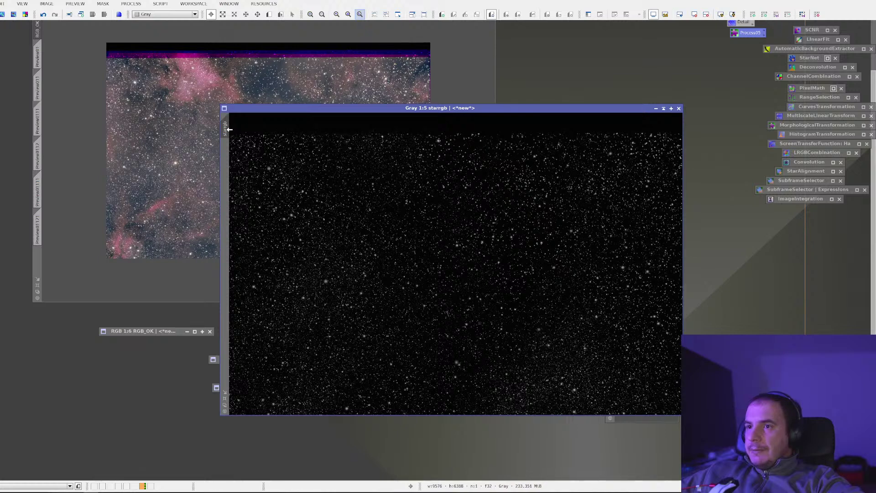
# Step: Duplicate starrgb, iconize the original near the other masks and bring the copy into clear view
pyautogui.moveTo(176, 220); pyautogui.dragTo(85, 325)
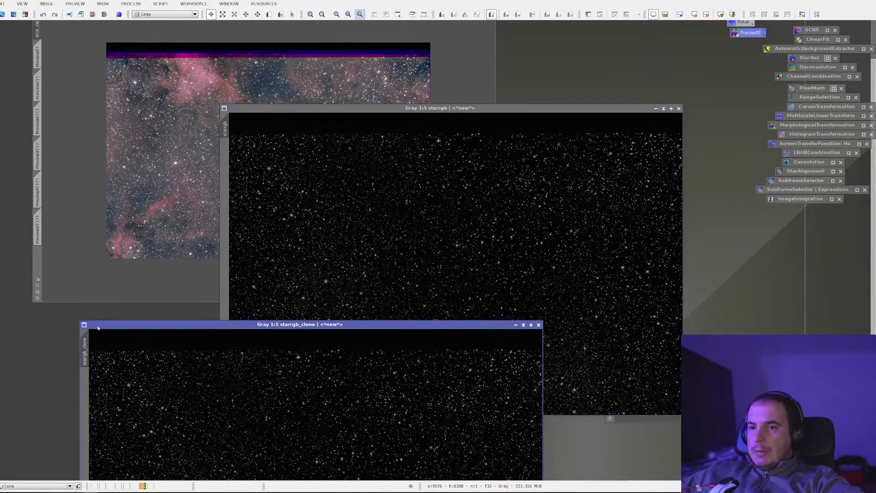
pyautogui.click(664, 108)
pyautogui.moveTo(416, 265); pyautogui.dragTo(410, 385)
pyautogui.hotkey('ctrl', 'f')
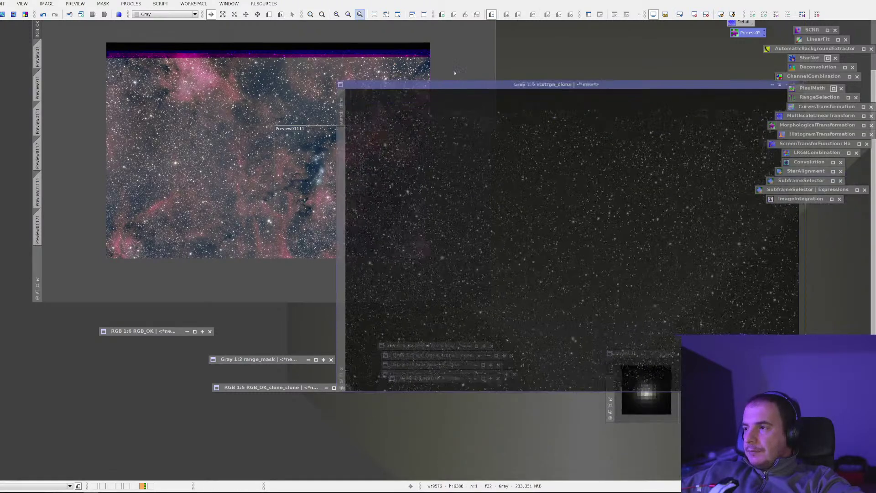
# Step: Apply MorphologicalTransformation to starrgb_clone with Dilation (Maximum), 1 iteration, amount 0.46 and a 5 (25 elements) structuring element
pyautogui.doubleClick(813, 98)
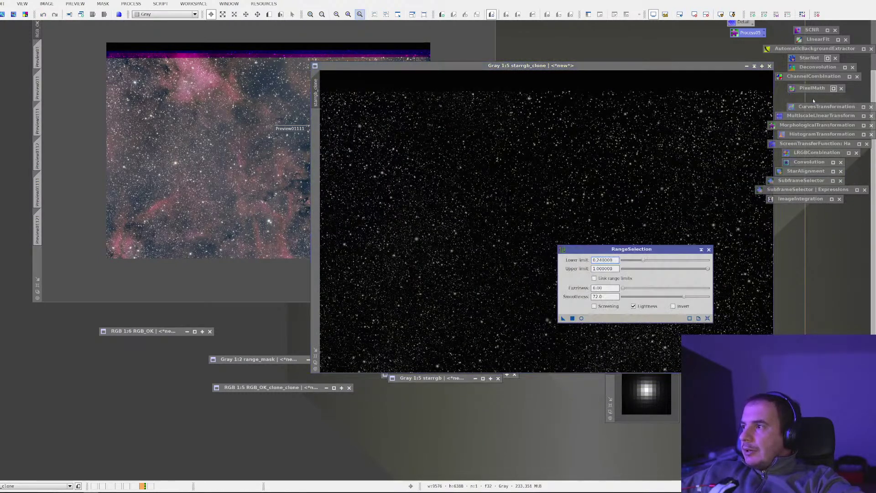
pyautogui.click(699, 250)
pyautogui.doubleClick(806, 126)
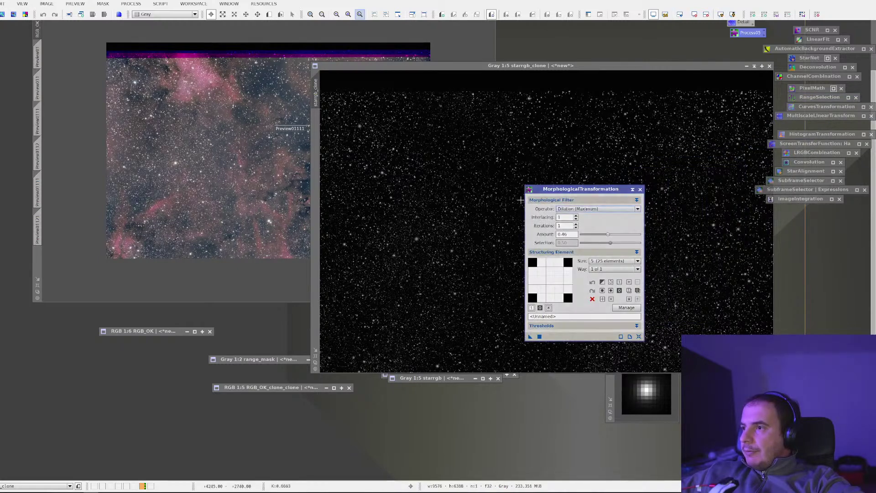
pyautogui.scroll(4, 497, 221)
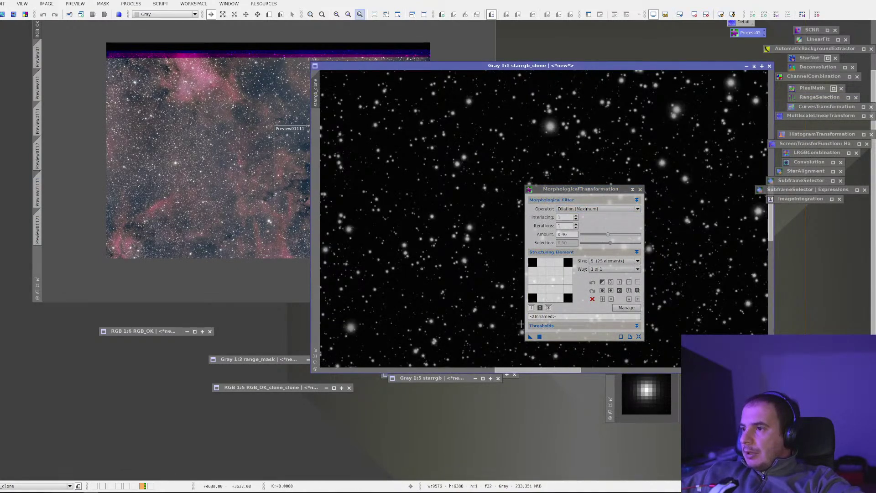
pyautogui.moveTo(530, 336); pyautogui.dragTo(471, 252)
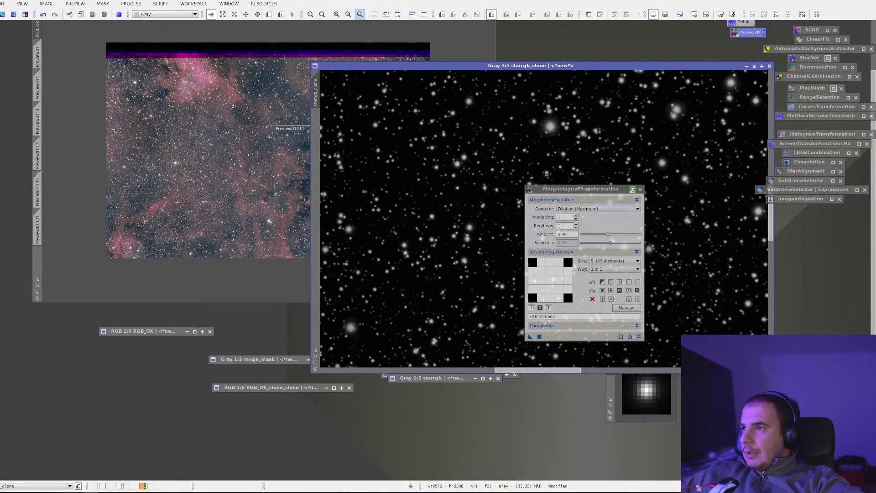
# Step: Collapse MorphologicalTransformation, iconize starrgb_clone and line it and starrgb up with the other mask icons
pyautogui.click(632, 189)
pyautogui.click(746, 66)
pyautogui.moveTo(568, 219); pyautogui.dragTo(472, 339)
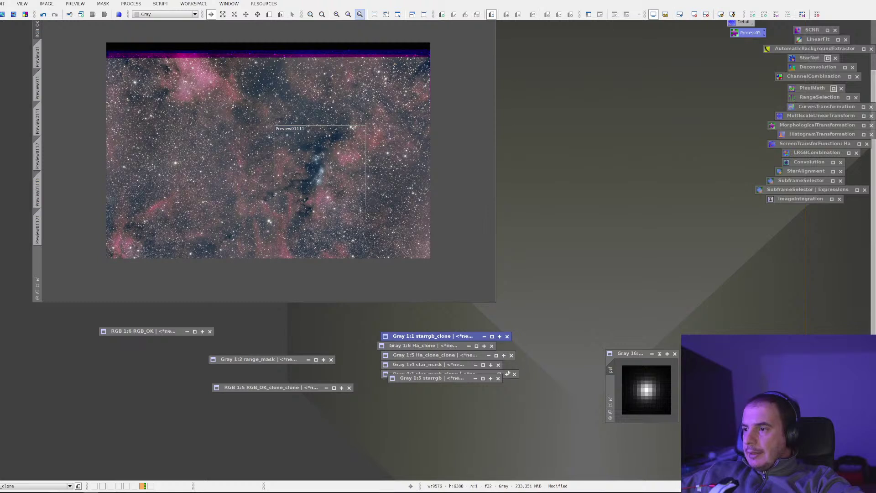
pyautogui.moveTo(457, 387); pyautogui.dragTo(450, 390)
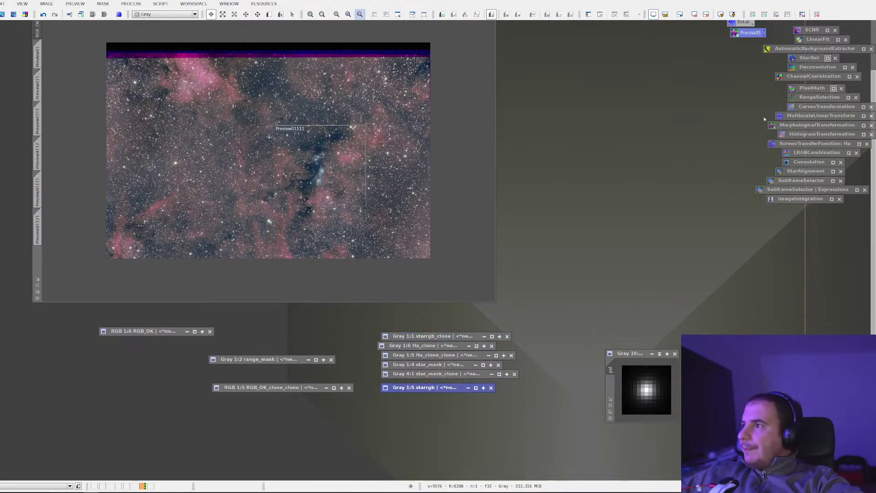
# Step: Set the PixelMath expression to range_mask2+2*starrgb, taking starrgb from the expression editor's image list
pyautogui.doubleClick(806, 88)
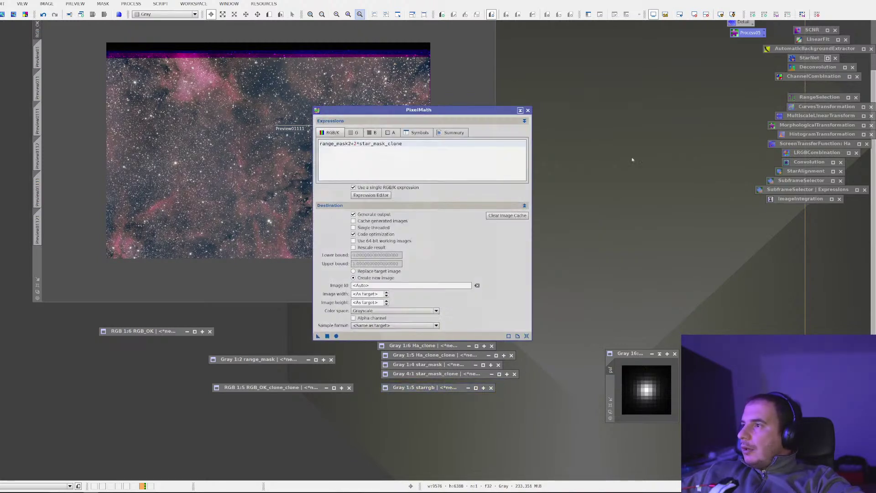
pyautogui.moveTo(372, 144); pyautogui.dragTo(401, 144)
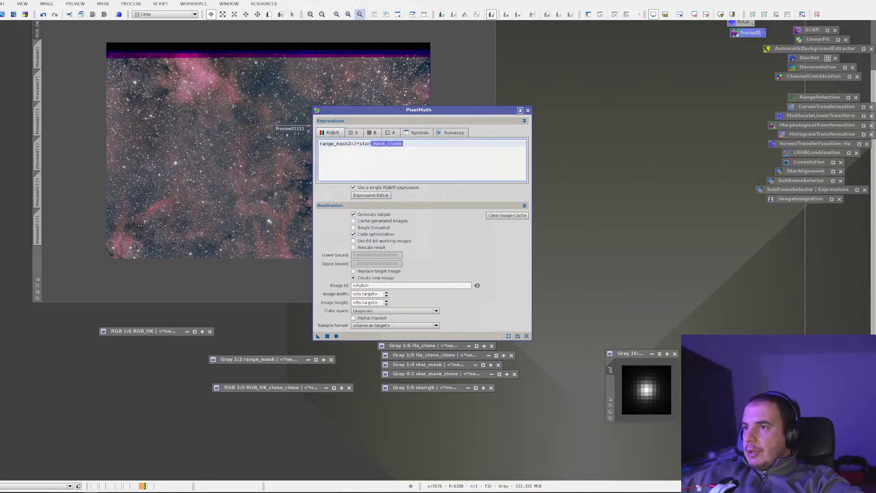
pyautogui.press('BackSpace')
pyautogui.press('BackSpace')
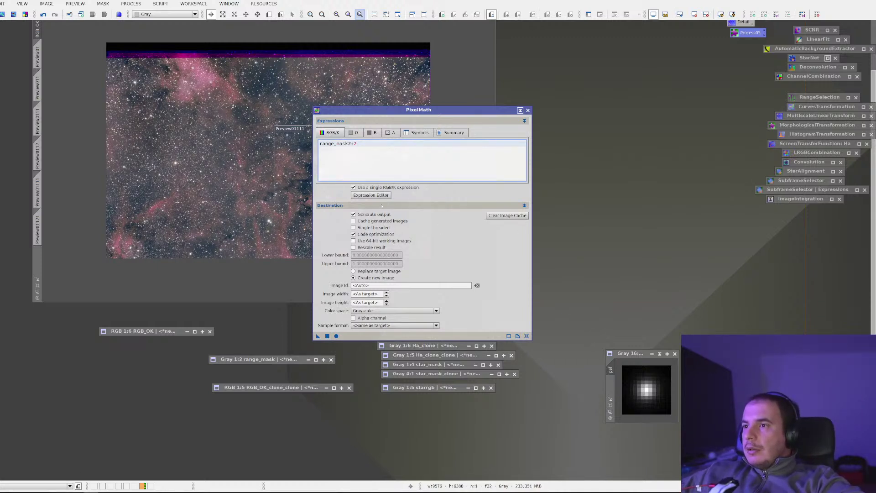
pyautogui.click(370, 195)
pyautogui.click(411, 174)
pyautogui.write('*')
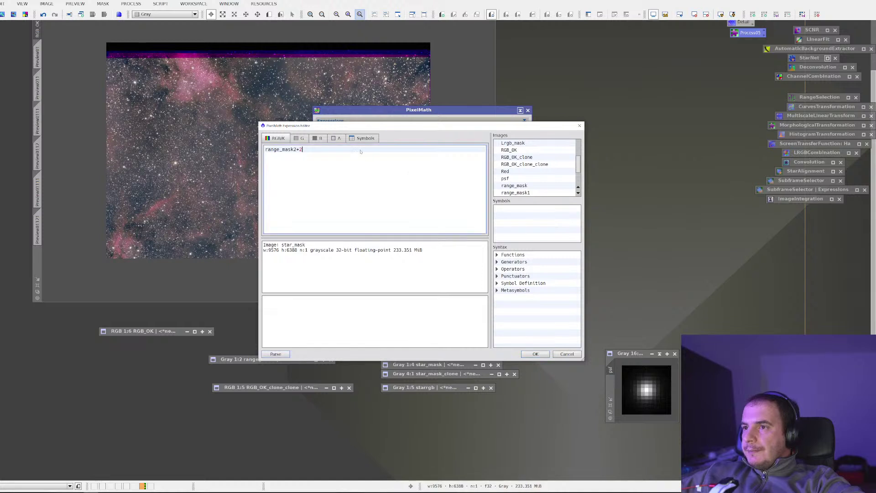
pyautogui.scroll(-2, 535, 180)
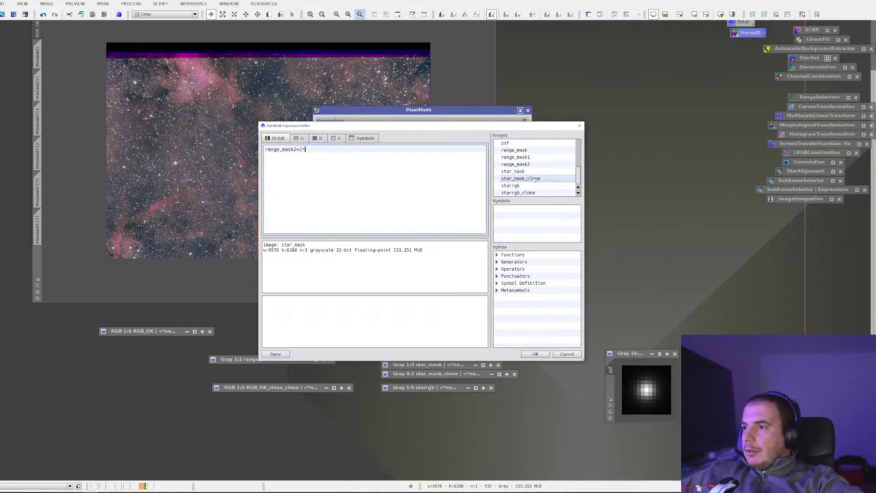
pyautogui.doubleClick(532, 187)
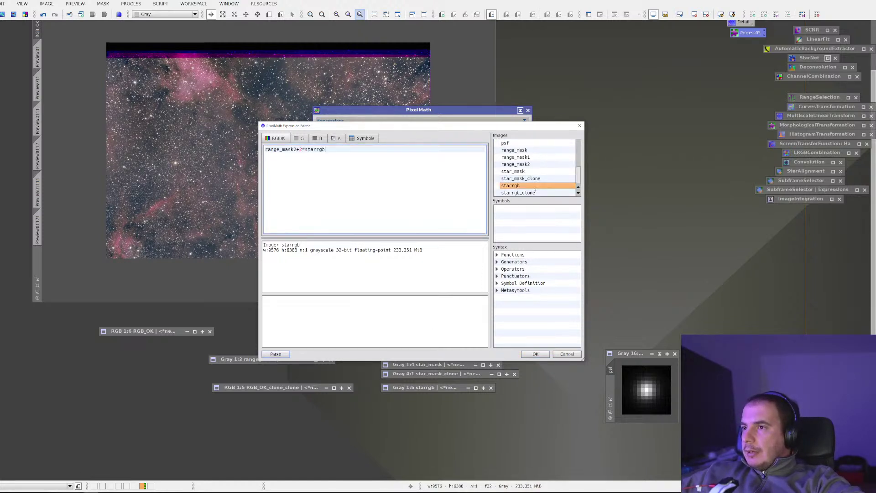
pyautogui.click(536, 354)
# Step: Inspect the stars in starrgb close up, compare it with the state before its last history change, and iconize it
pyautogui.press('F6')
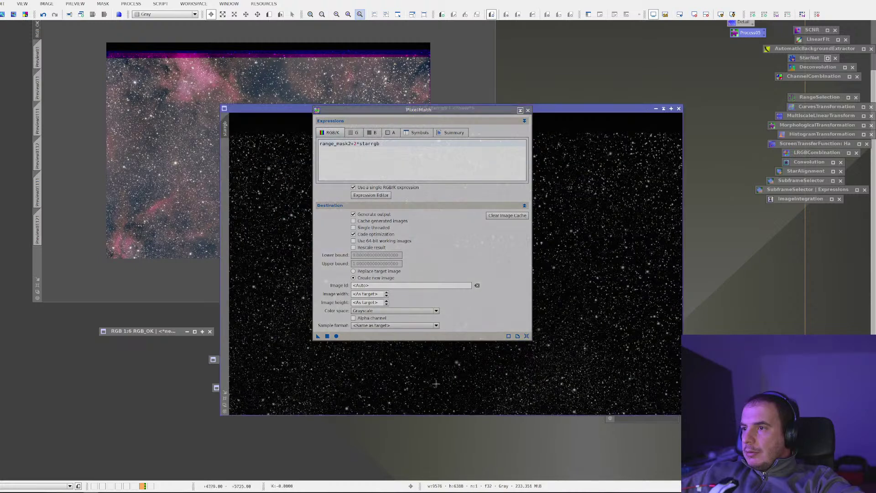
pyautogui.click(528, 110)
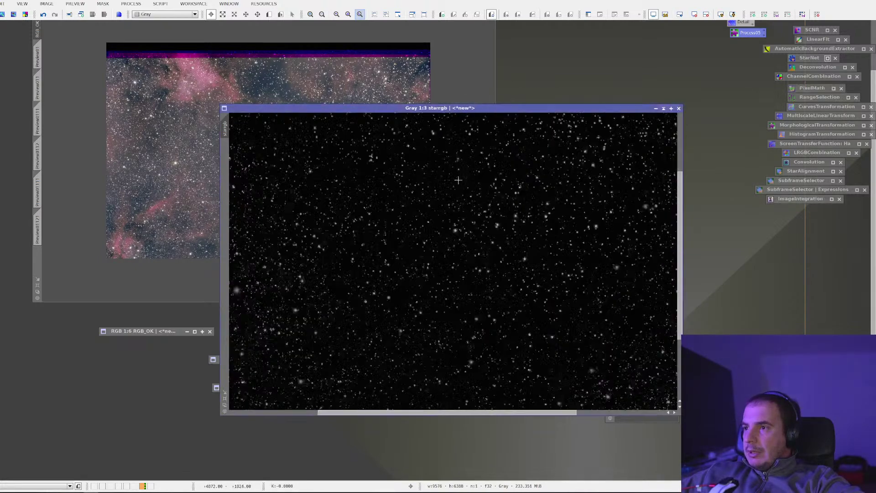
pyautogui.scroll(4, 458, 179)
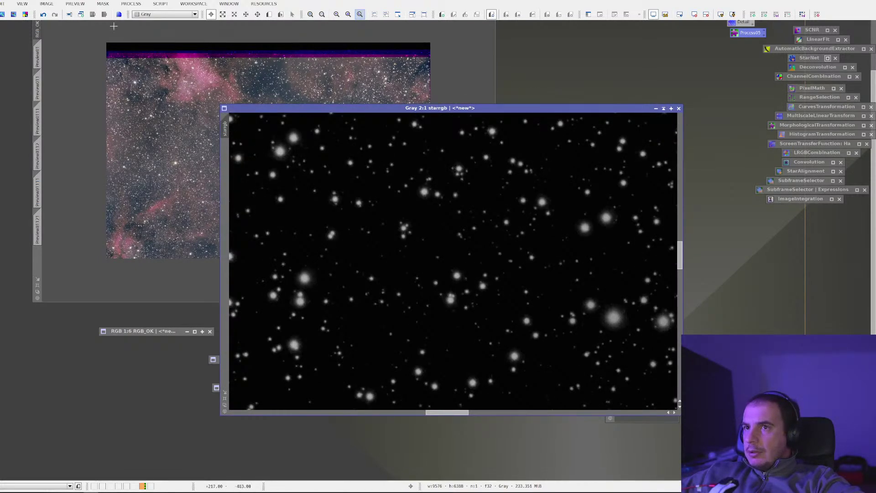
pyautogui.click(43, 15)
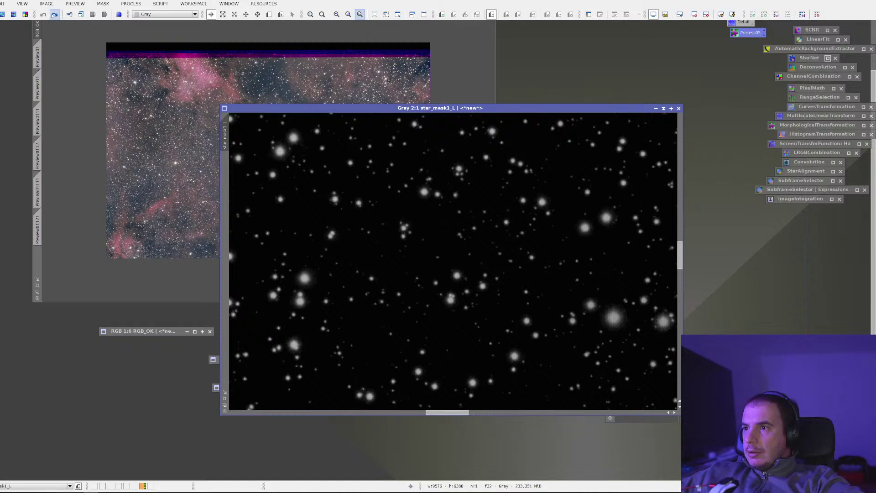
pyautogui.click(54, 15)
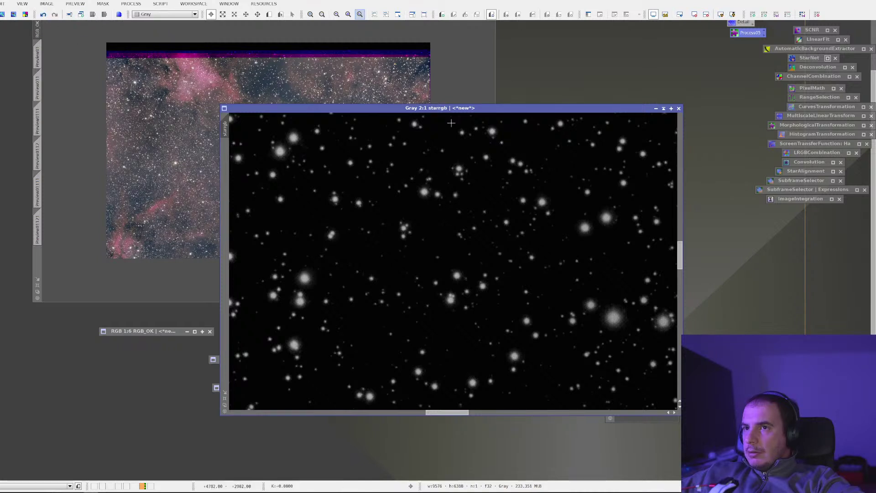
pyautogui.click(663, 108)
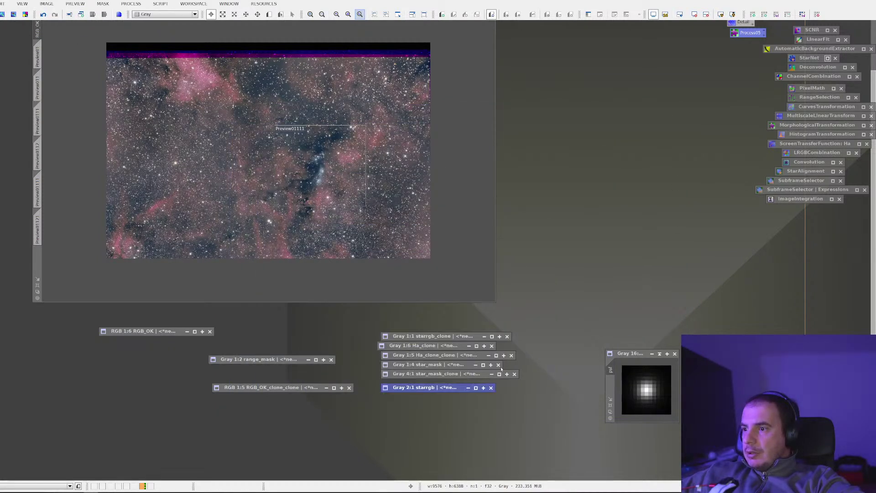
# Step: Move the RGB_OK_clone window slightly so that its whole frame is in view on the workspace
pyautogui.click(481, 374)
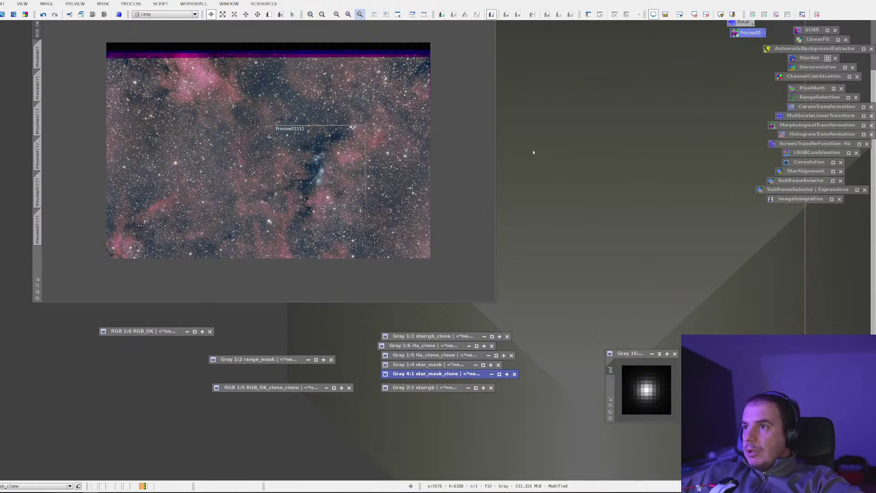
pyautogui.scroll(3, 593, 137)
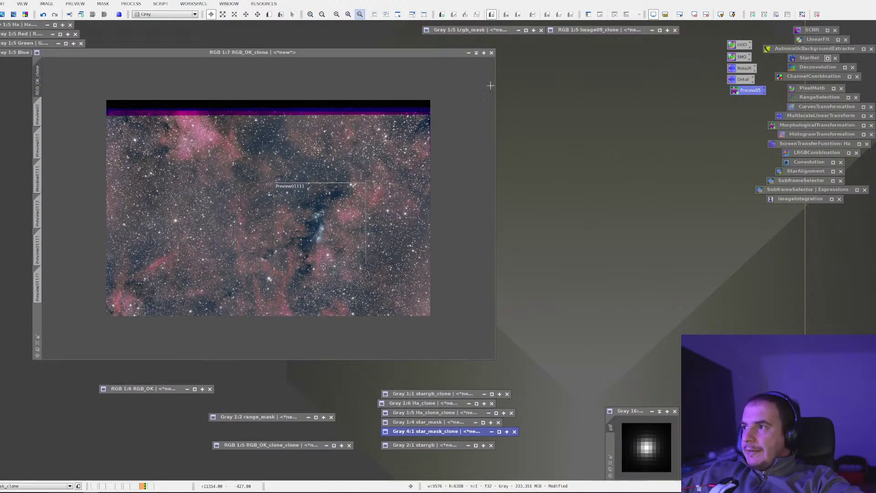
pyautogui.moveTo(439, 54)
pyautogui.mouseDown()
pyautogui.moveTo(762, 252)
pyautogui.moveTo(779, 253)
pyautogui.moveTo(723, 253)
pyautogui.moveTo(527, 136)
pyautogui.moveTo(460, 84)
pyautogui.moveTo(453, 62)
pyautogui.mouseUp()
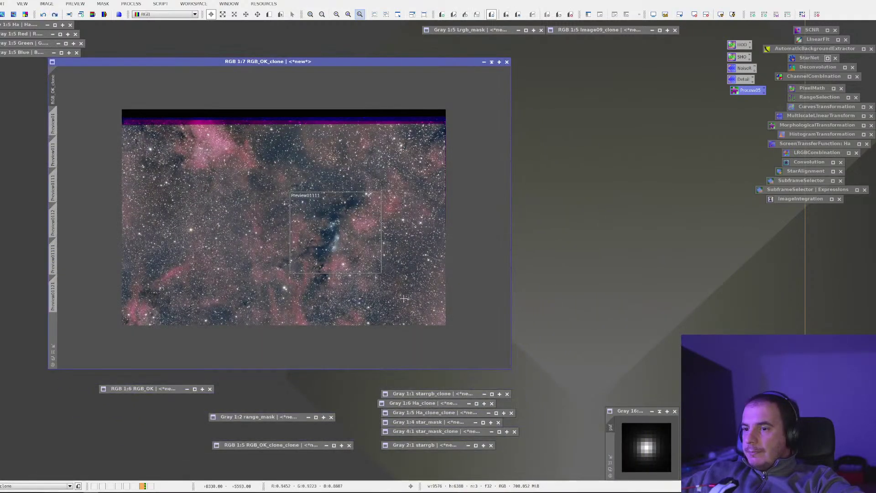
pyautogui.doubleClick(429, 445)
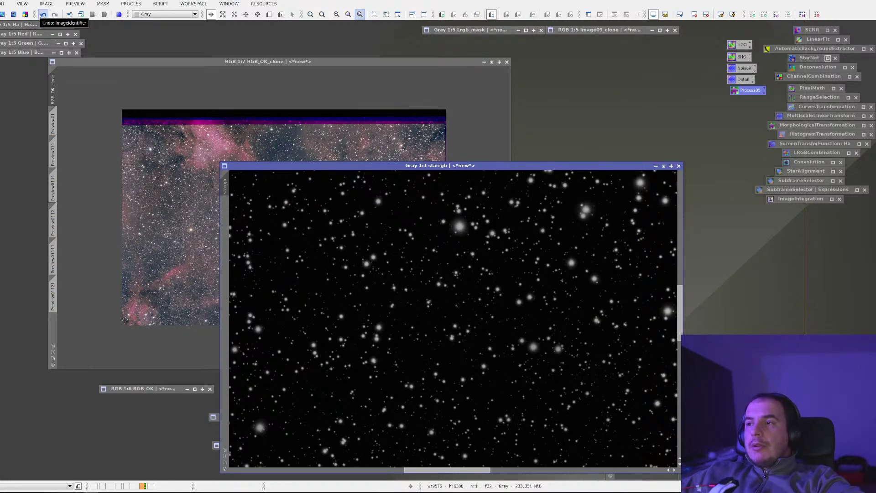
pyautogui.scroll(-4, 340, 220)
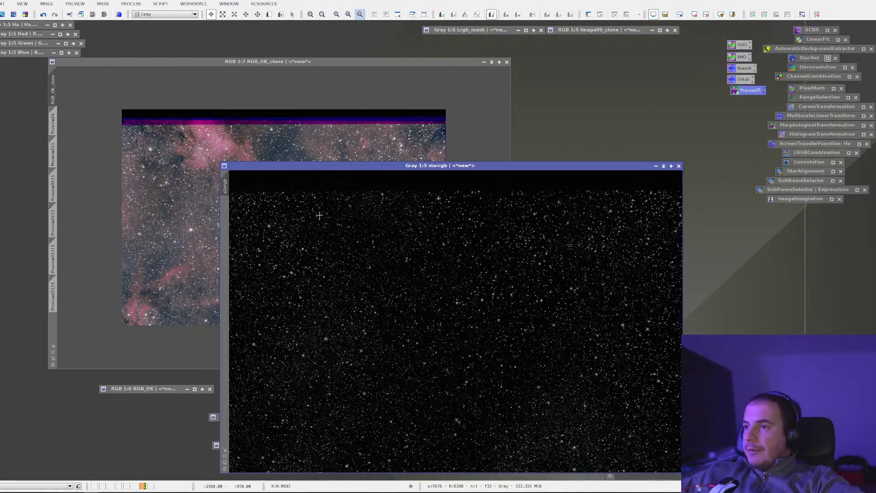
pyautogui.moveTo(225, 181); pyautogui.dragTo(522, 130)
pyautogui.moveTo(490, 167); pyautogui.dragTo(404, 174)
pyautogui.click(576, 174)
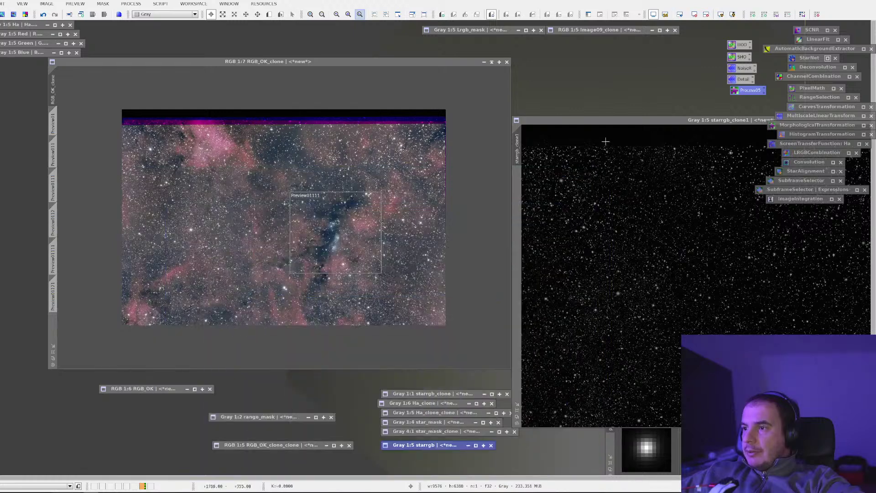
pyautogui.moveTo(621, 120); pyautogui.dragTo(338, 105)
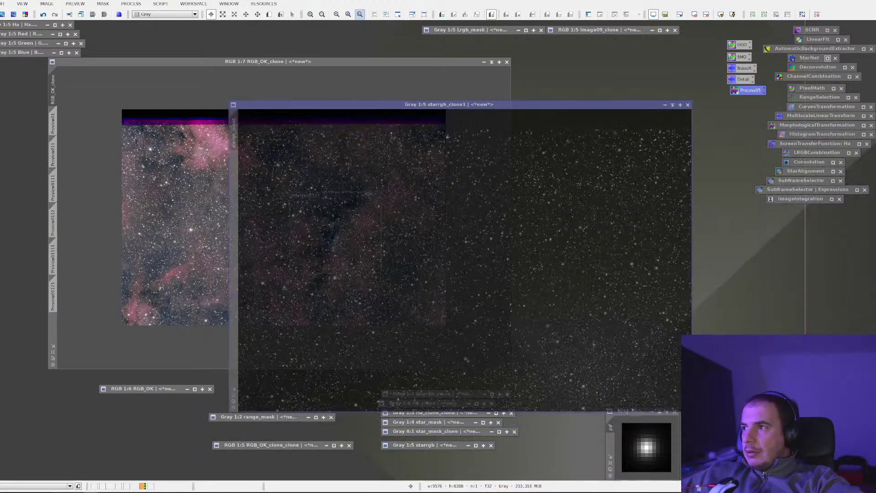
pyautogui.click(691, 104)
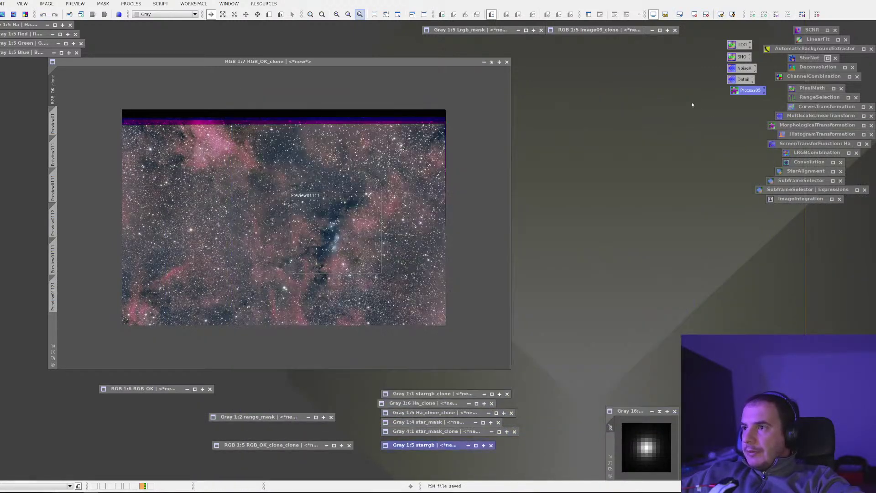
# Step: Evaluate range_mask2+2*starrgb_clone in PixelMath as a new grayscale image and iconize the result beside RGB_OK_clone
pyautogui.doubleClick(820, 90)
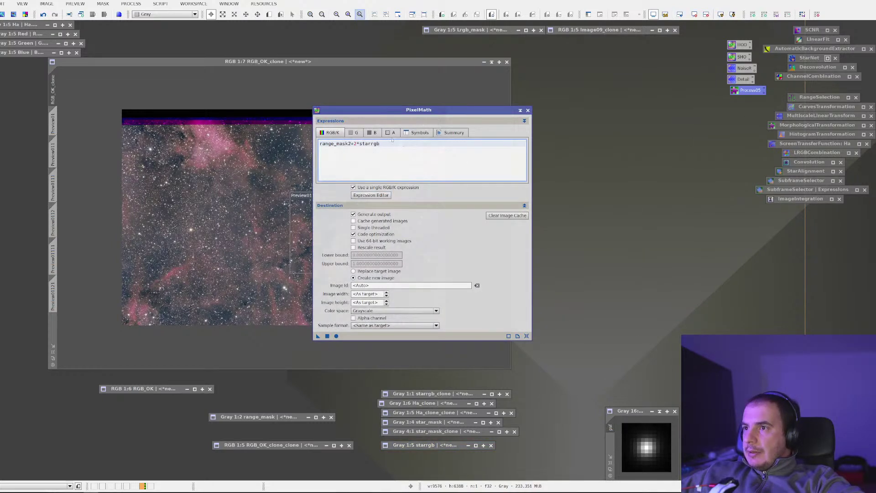
pyautogui.write('_clon')
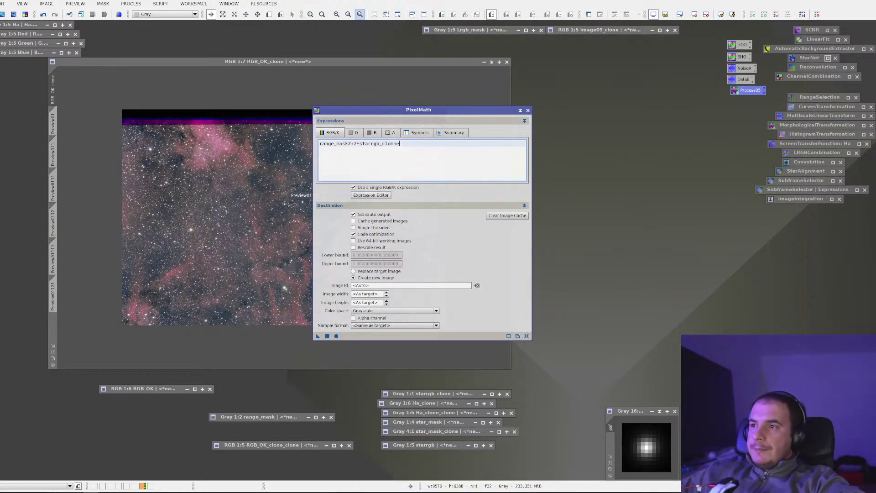
pyautogui.write('e')
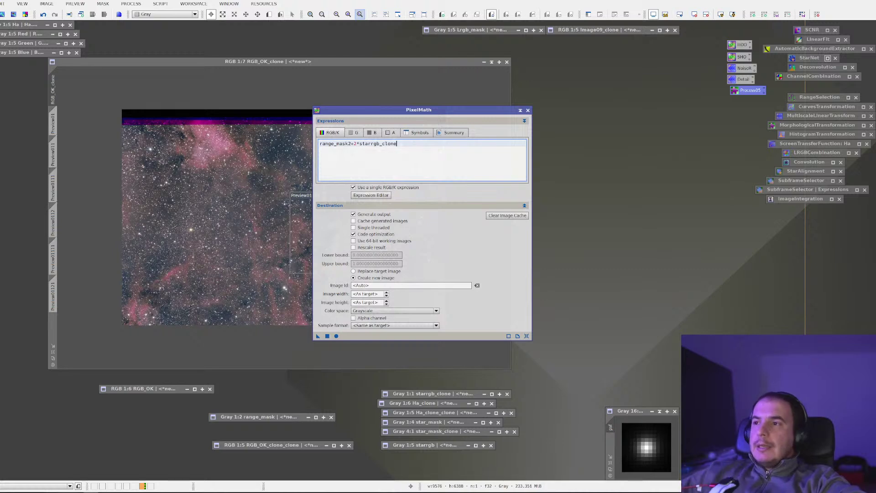
pyautogui.click(327, 336)
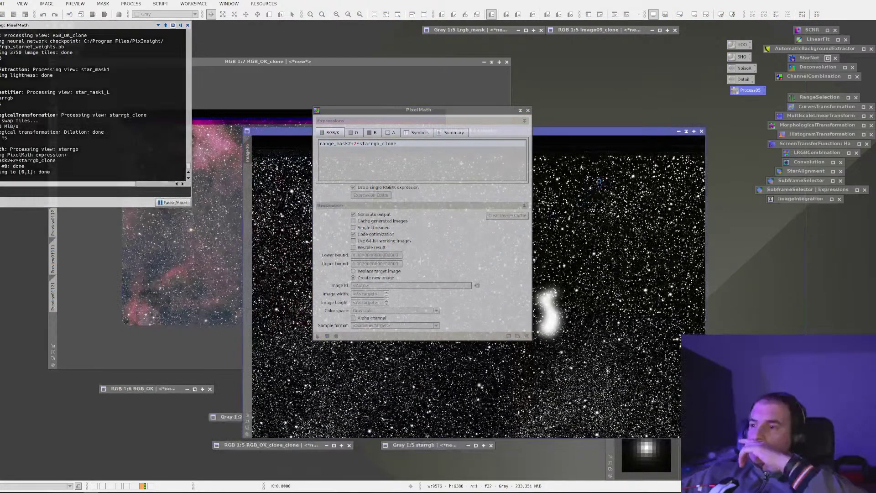
pyautogui.click(528, 110)
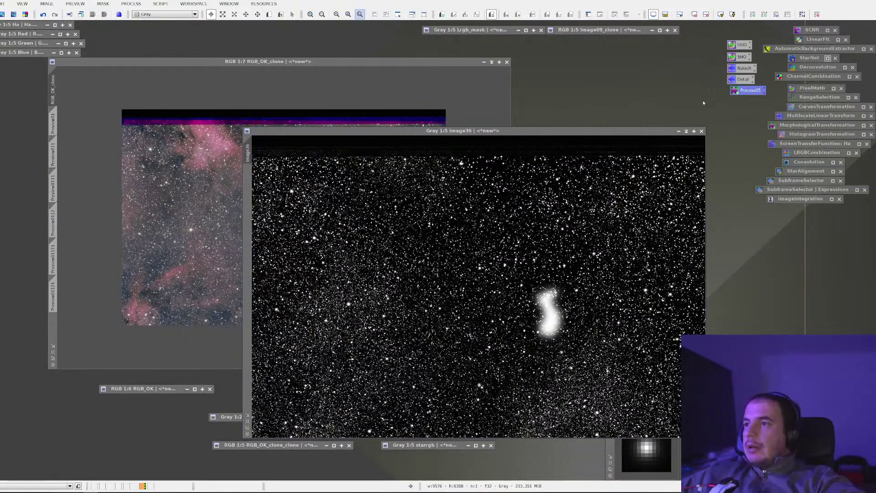
pyautogui.click(679, 131)
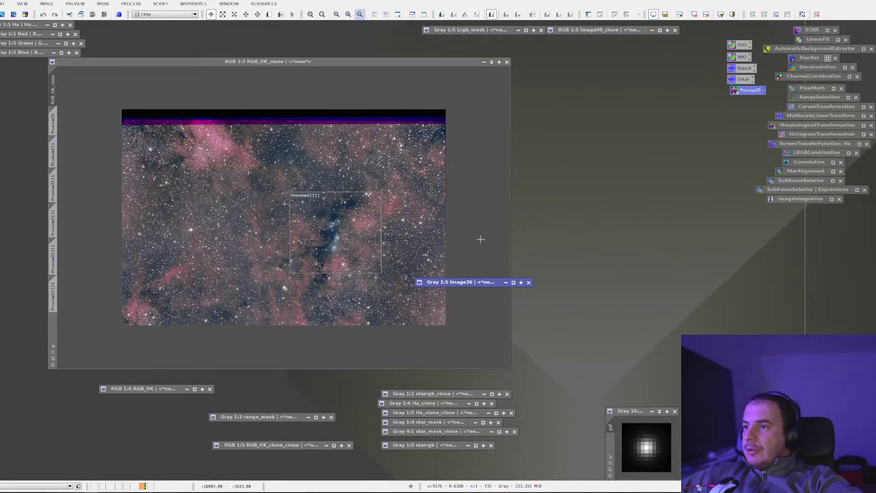
pyautogui.moveTo(464, 288); pyautogui.dragTo(583, 264)
# Step: Apply Image36 as the mask of RGB_OK_clone without inverting it in the mask selection
pyautogui.rightClick(344, 228)
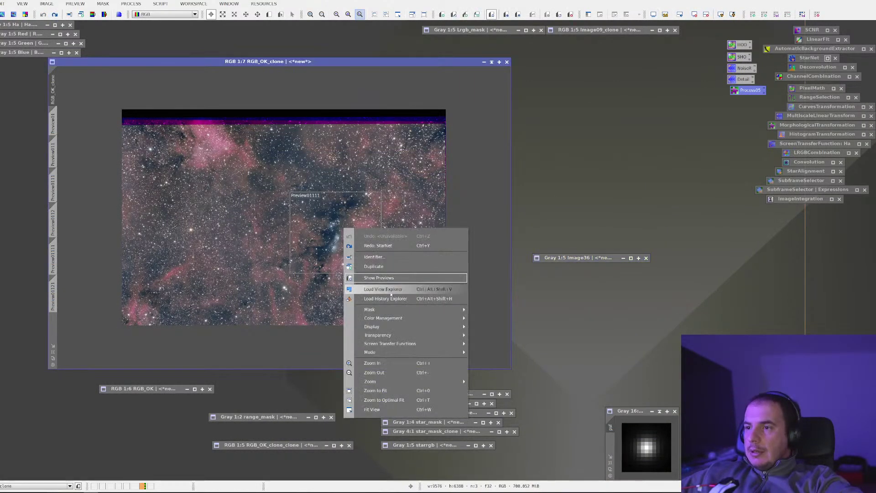
pyautogui.moveTo(399, 310)
pyautogui.click(490, 310)
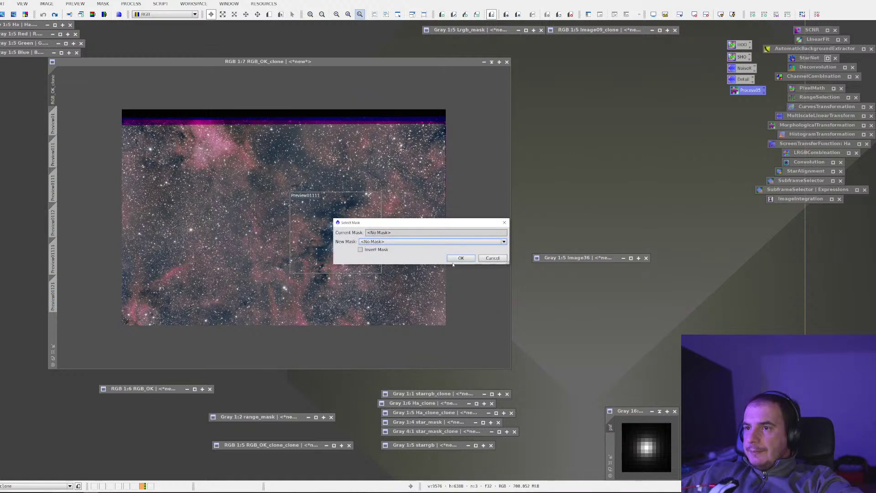
pyautogui.click(431, 242)
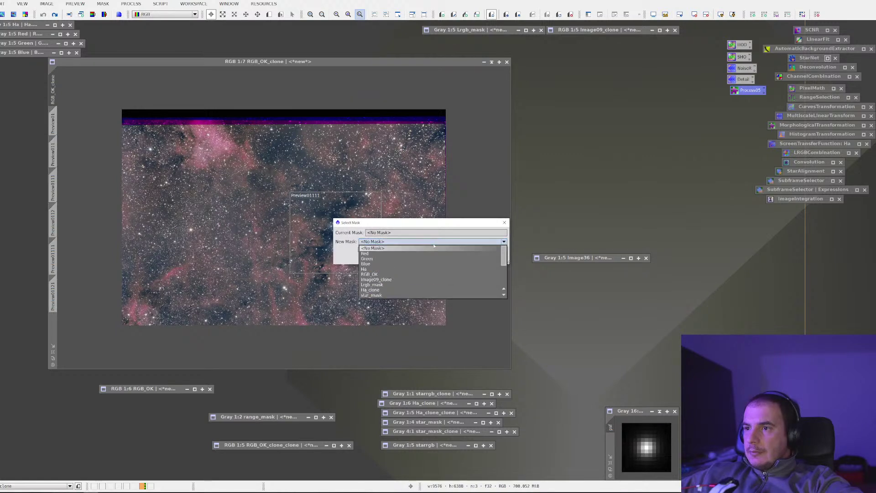
pyautogui.scroll(-3, 420, 289)
pyautogui.click(420, 292)
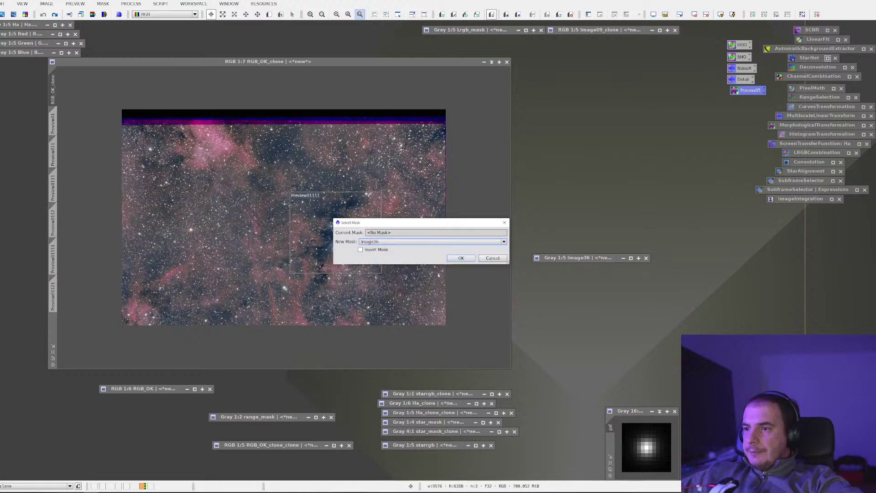
pyautogui.click(460, 258)
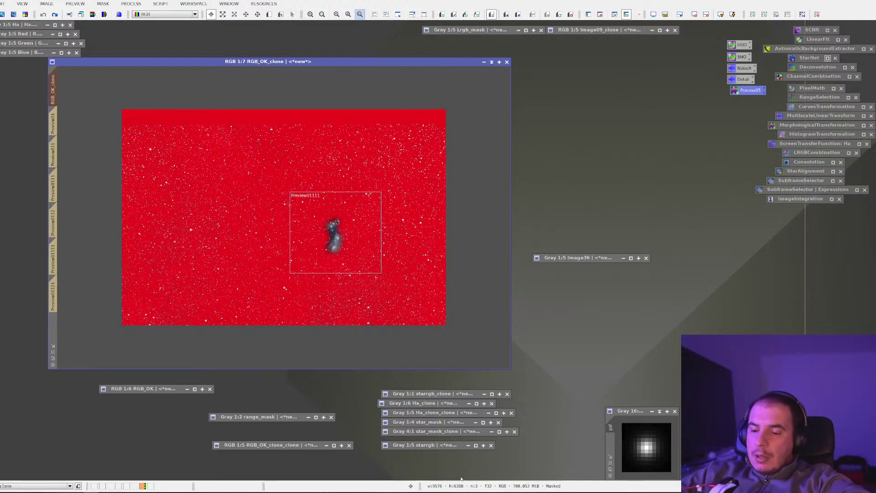
# Step: Invert the mask on RGB_OK_clone, check its coverage around the central nebula and hide the mask overlay
pyautogui.hotkey('ctrl', 'k')
pyautogui.hotkey('ctrl', 'k')
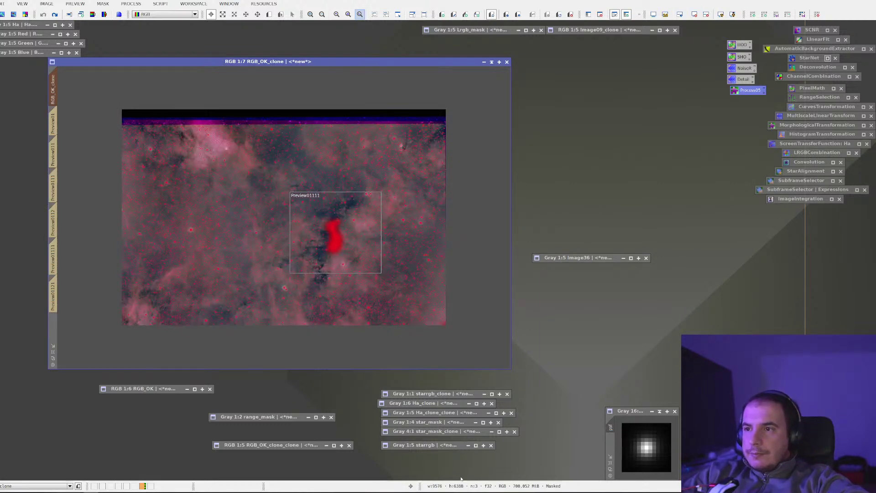
pyautogui.scroll(2, 331, 295)
pyautogui.scroll(2, 330, 294)
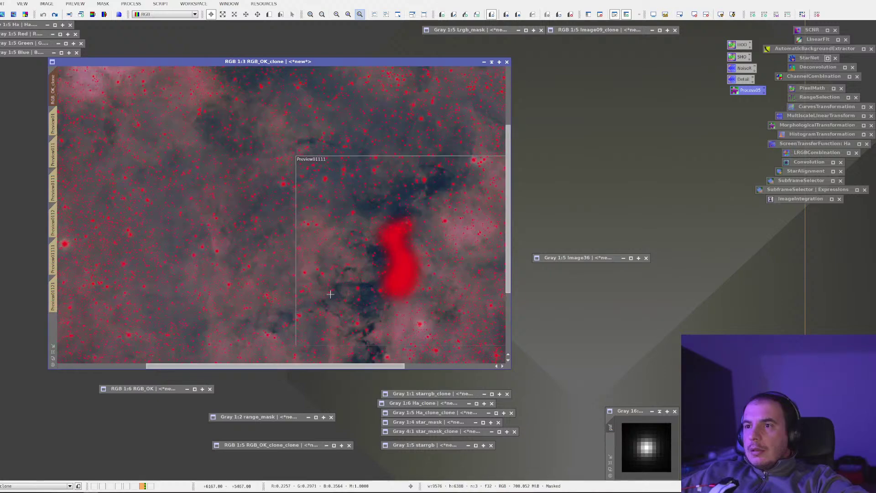
pyautogui.scroll(-2, 330, 294)
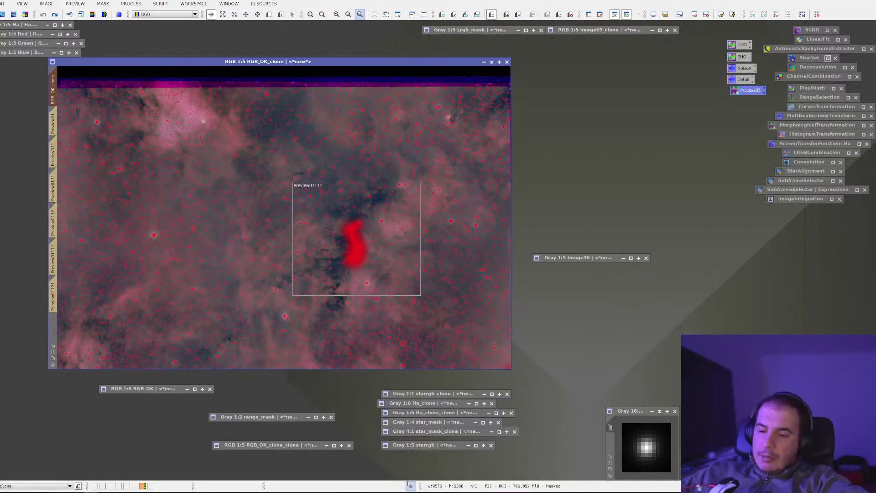
pyautogui.hotkey('ctrl', 'k')
pyautogui.press('-')
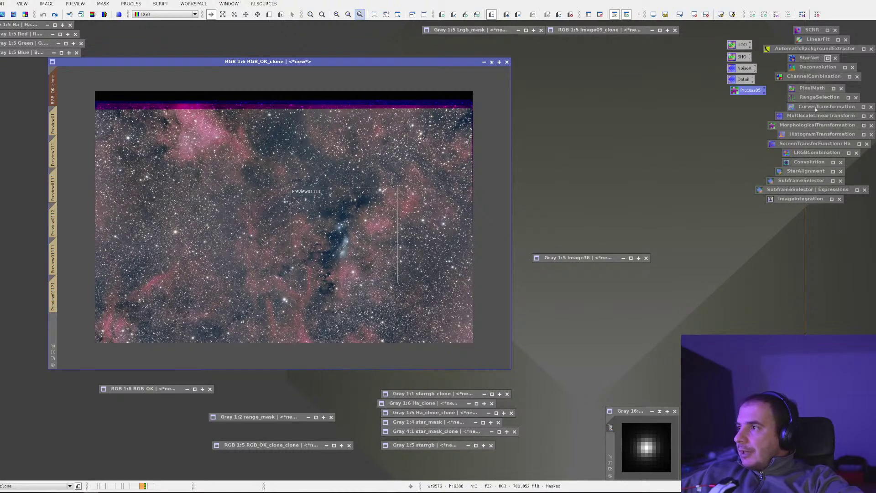
# Step: Apply LRGBCombination to RGB_OK_clone with Ha as luminance at weight 0.85 and chrominance noise reduction enabled
pyautogui.doubleClick(812, 154)
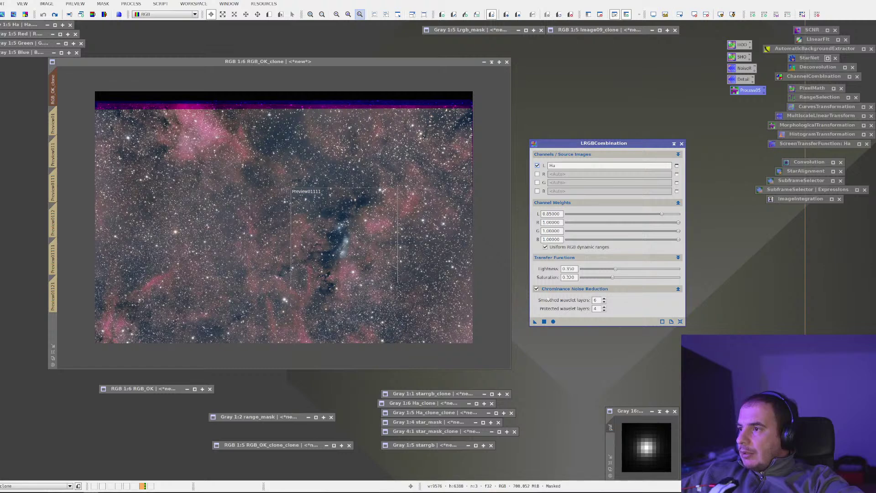
pyautogui.moveTo(540, 319); pyautogui.dragTo(444, 298)
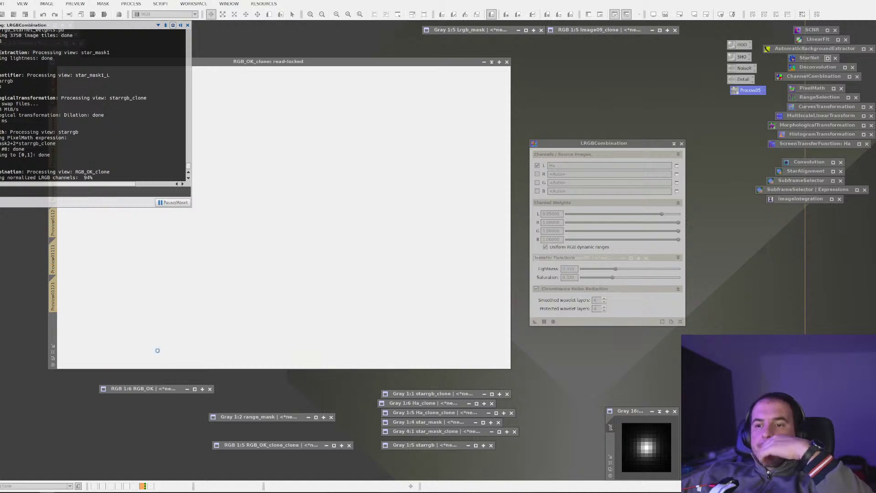
# Step: Switch to AstroBin in the browser and browse the images in the home feed
pyautogui.hotkey('alt', 'Tab')
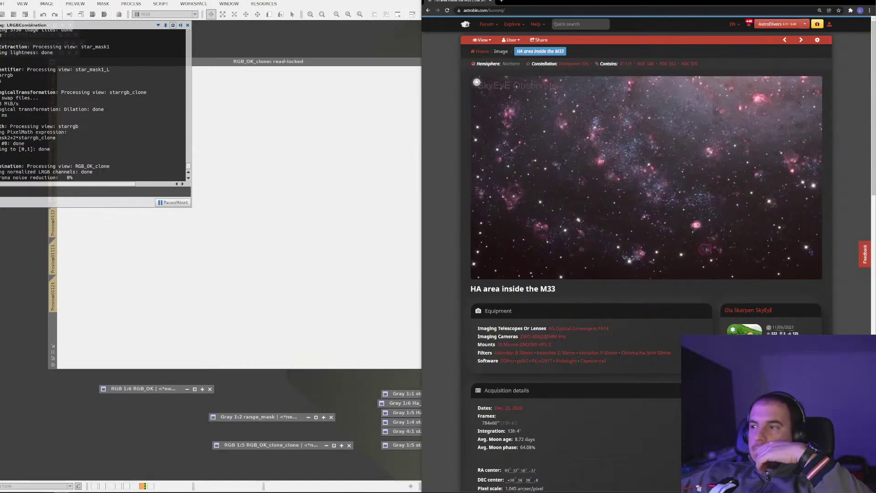
pyautogui.click(465, 24)
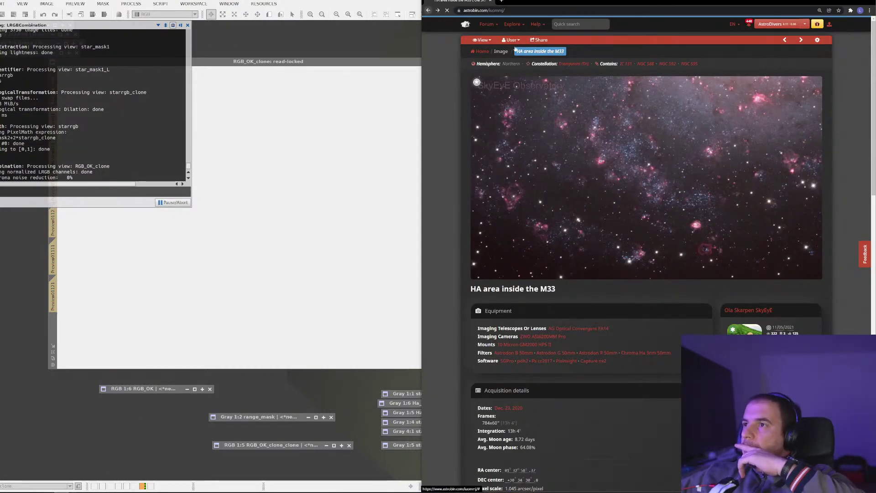
pyautogui.scroll(-15, 783, 141)
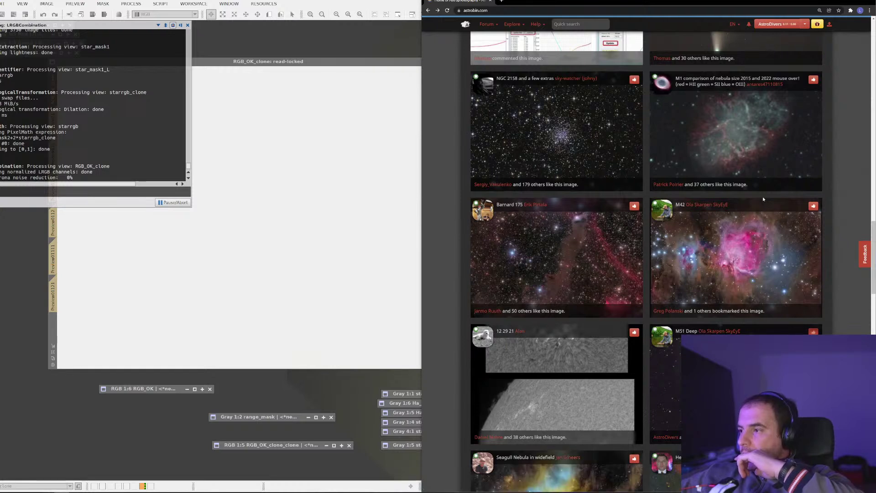
pyautogui.scroll(-5, 771, 182)
pyautogui.scroll(-10, 764, 200)
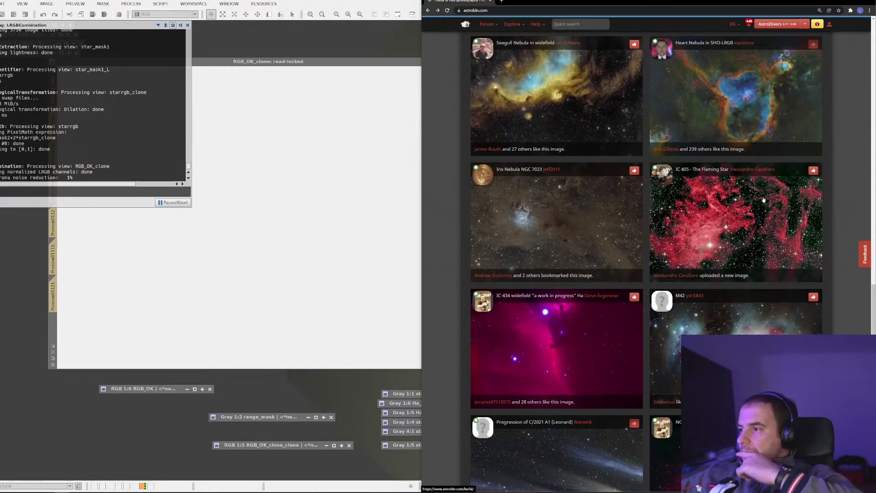
pyautogui.scroll(-7, 764, 199)
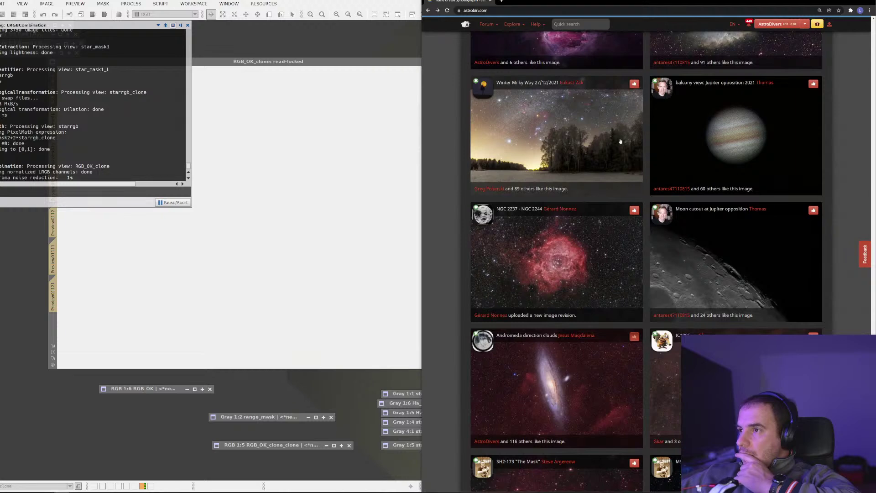
# Step: Open the Winter Milky Way 27/12/2021 image, like it and return to the feed
pyautogui.click(597, 139)
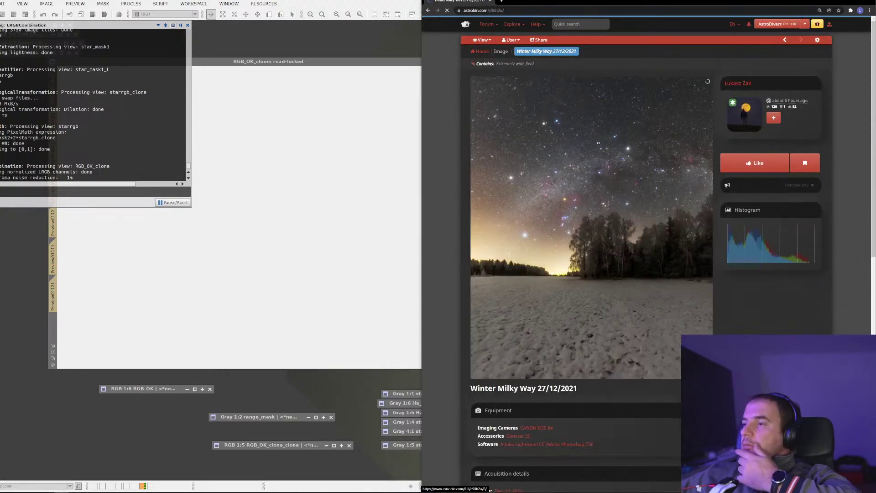
pyautogui.click(751, 163)
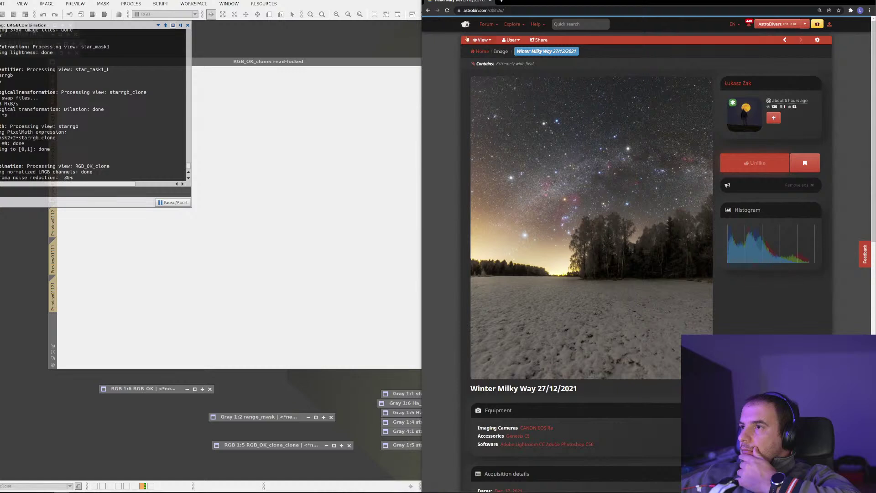
pyautogui.hotkey('alt', 'Left')
# Step: Browse further through the feed, view The Helping Hand LDN1355 image and return to the feed
pyautogui.scroll(-5, 629, 221)
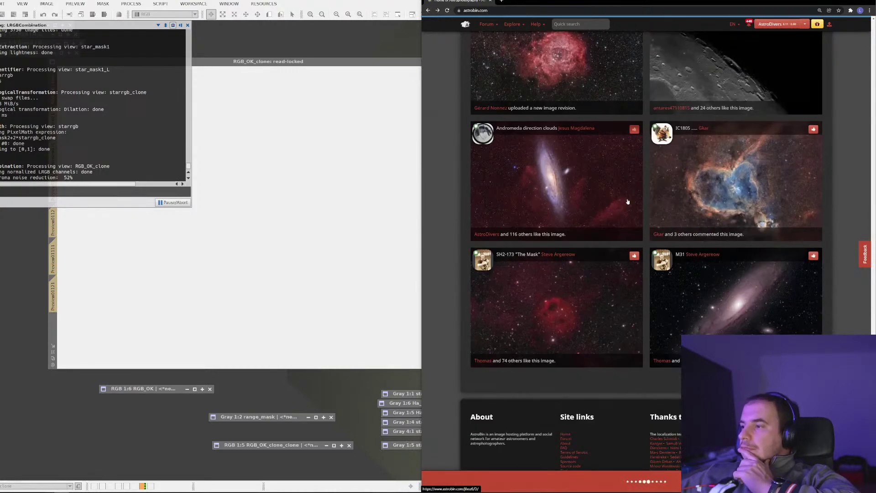
pyautogui.scroll(-10, 629, 220)
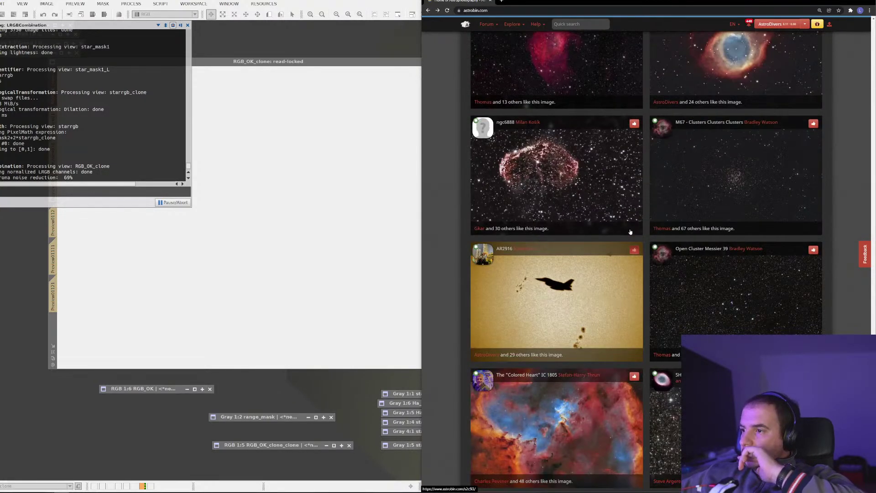
pyautogui.scroll(-1, 631, 232)
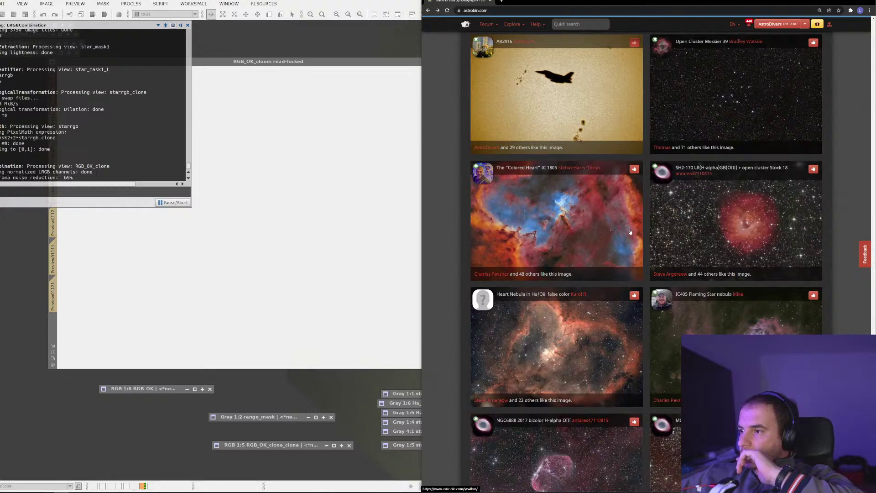
pyautogui.scroll(-12, 630, 231)
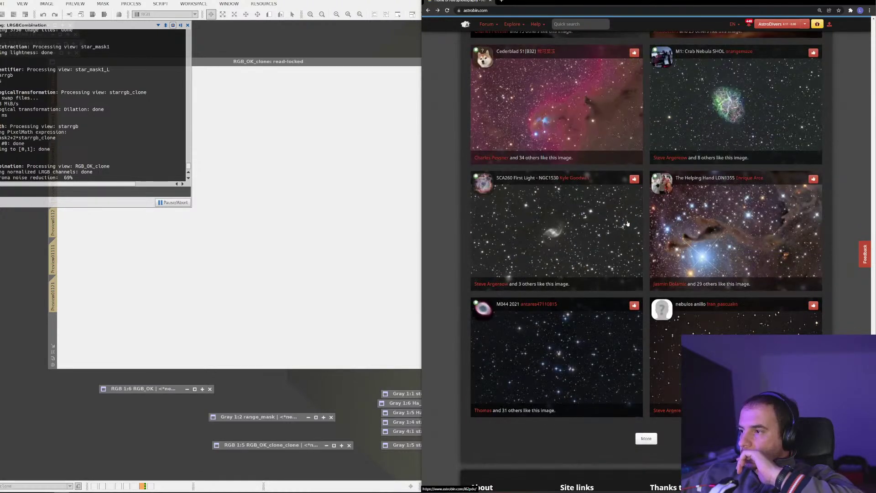
pyautogui.click(720, 239)
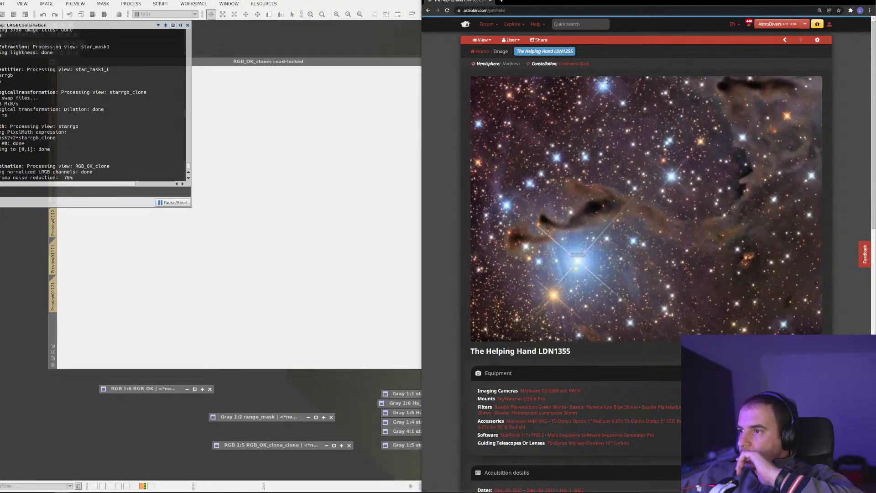
pyautogui.rightClick(430, 11)
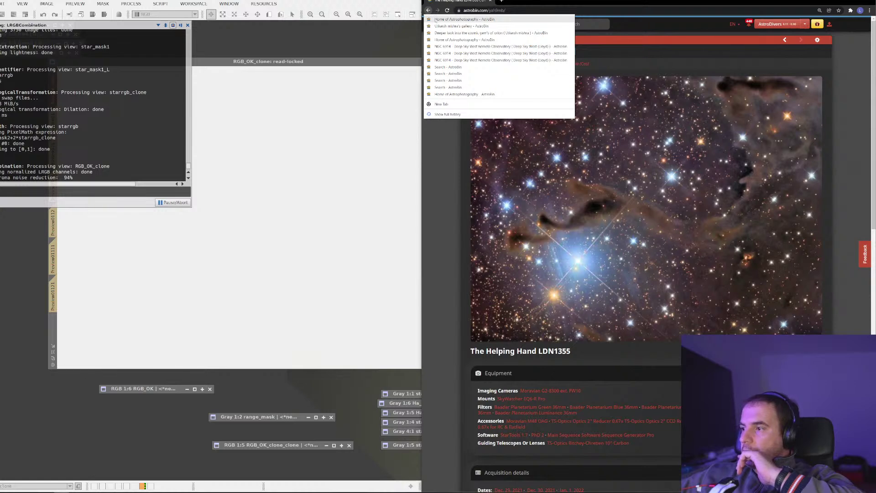
pyautogui.click(441, 33)
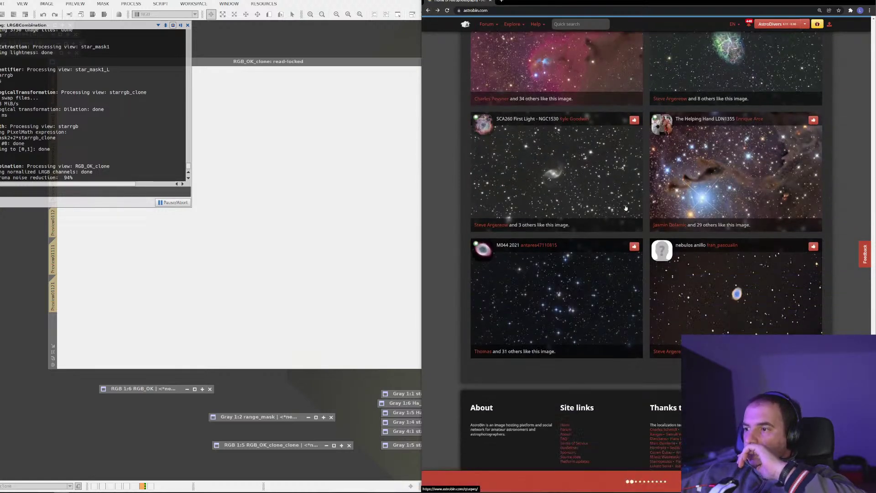
# Step: Look through older feed entries and view the Abell 2151 (Insight Observatory) image before returning to the feed
pyautogui.scroll(-3, 627, 251)
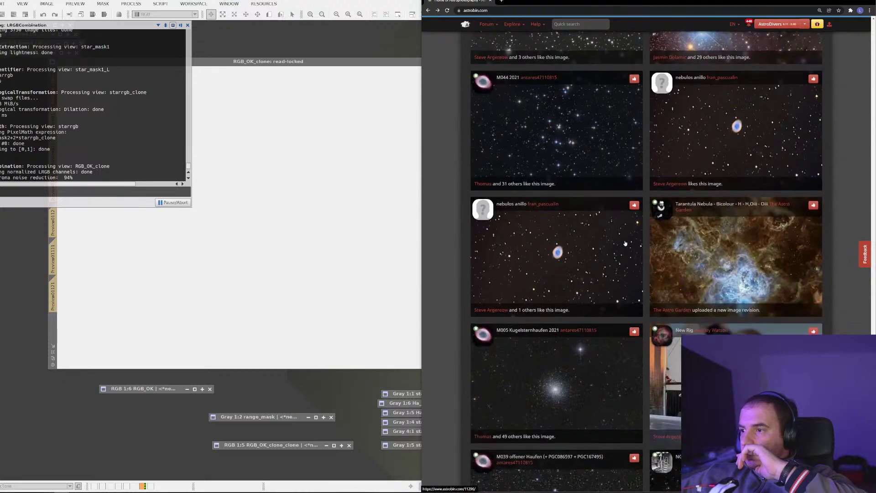
pyautogui.scroll(-10, 625, 243)
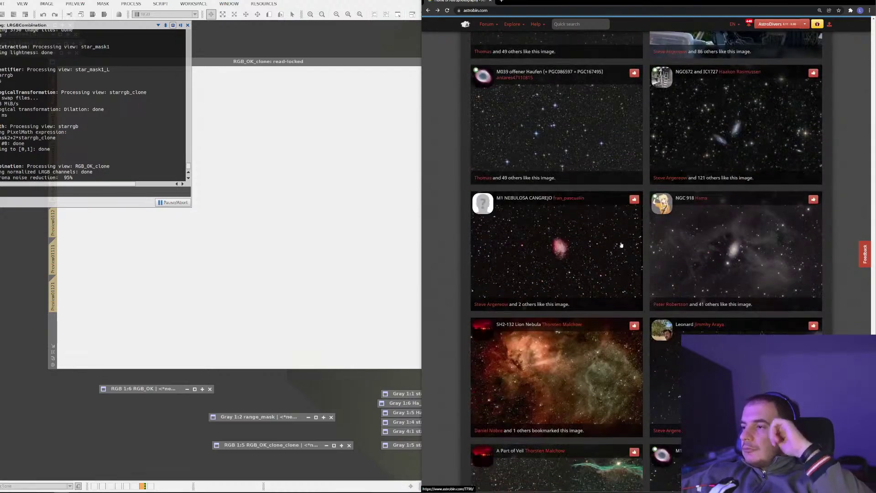
pyautogui.scroll(-15, 622, 244)
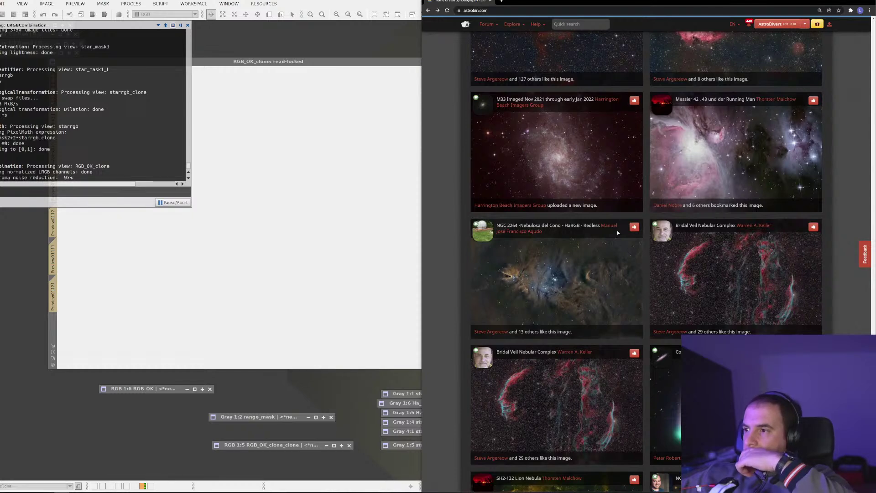
pyautogui.scroll(-5, 616, 230)
pyautogui.scroll(-3, 618, 233)
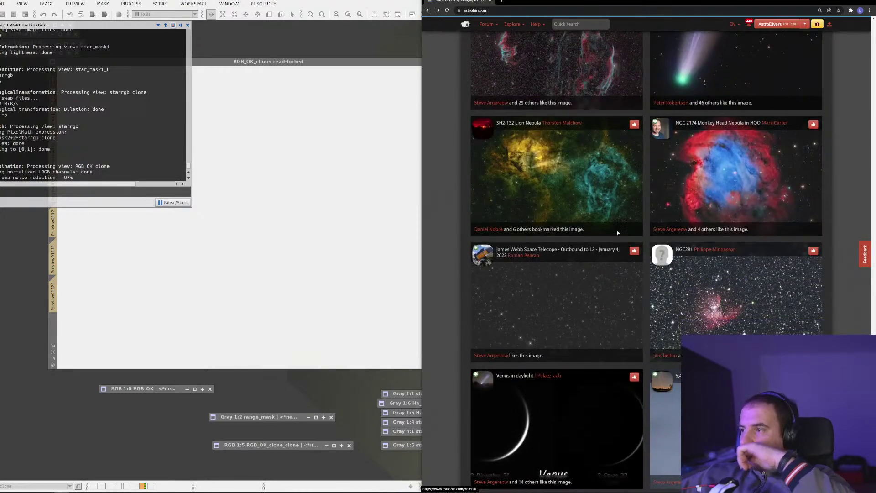
pyautogui.scroll(-4, 617, 233)
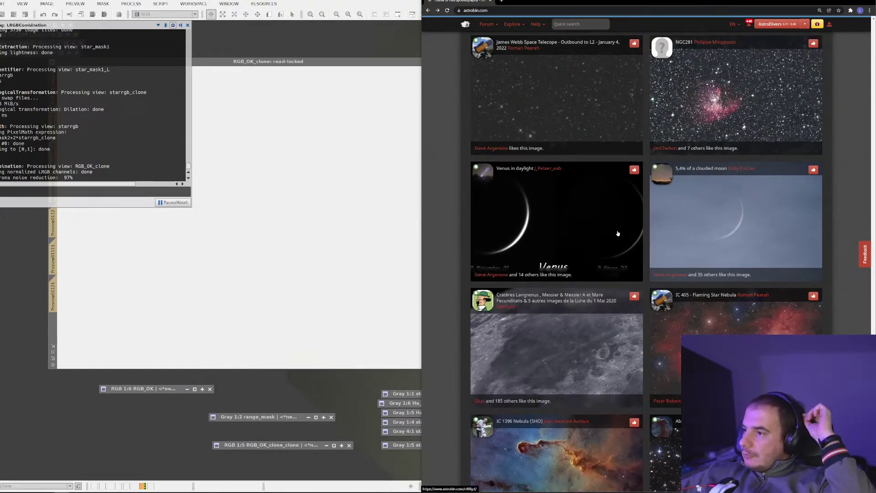
pyautogui.scroll(-5, 618, 233)
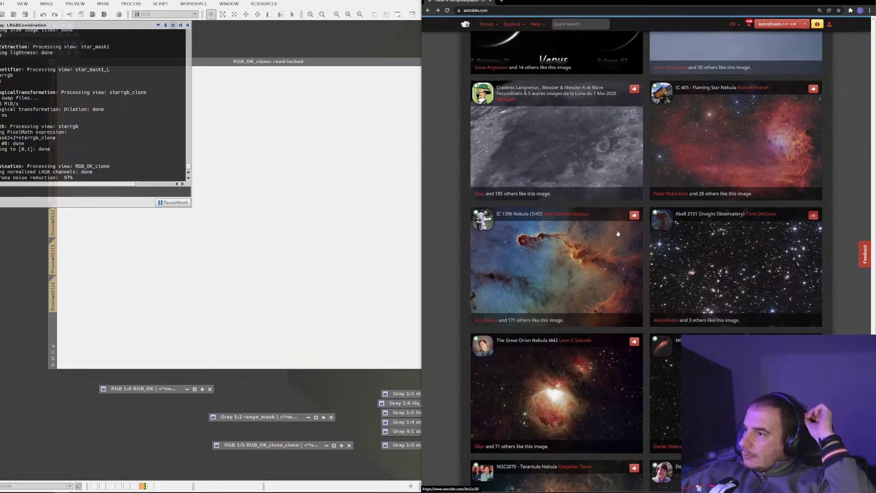
pyautogui.click(761, 267)
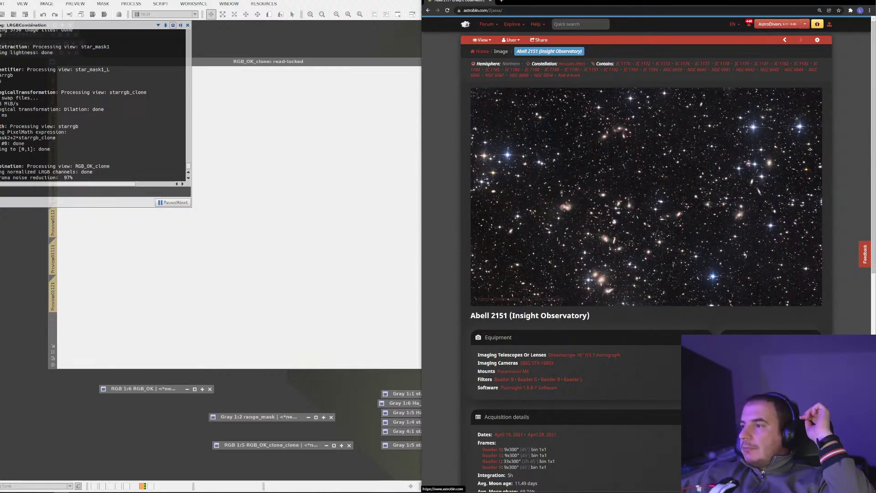
pyautogui.click(428, 11)
pyautogui.scroll(-5, 534, 60)
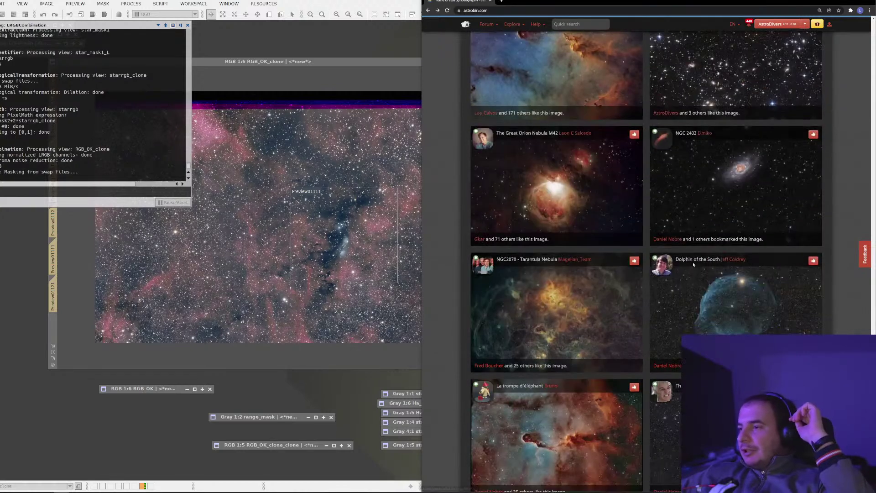
# Step: Switch back to PixInsight, compare RGB_OK_clone before and after the LRGB combination by undoing and redoing it, and inspect the central nebula
pyautogui.click(307, 222)
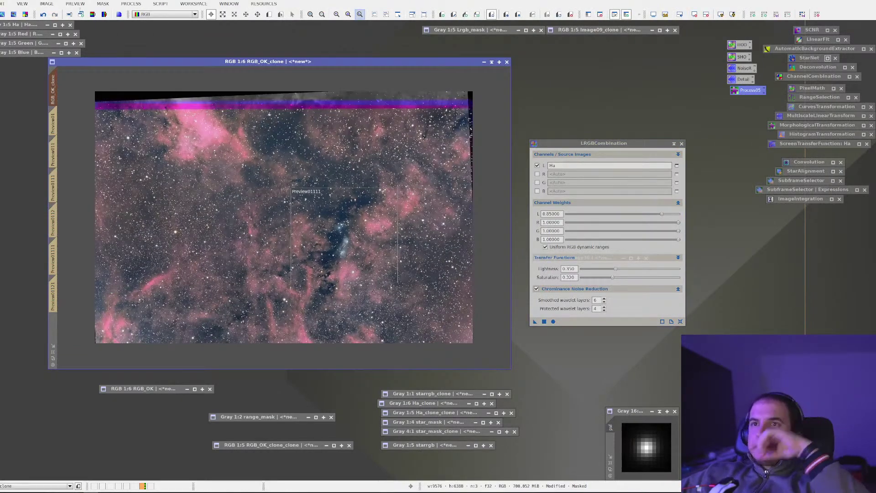
pyautogui.click(43, 14)
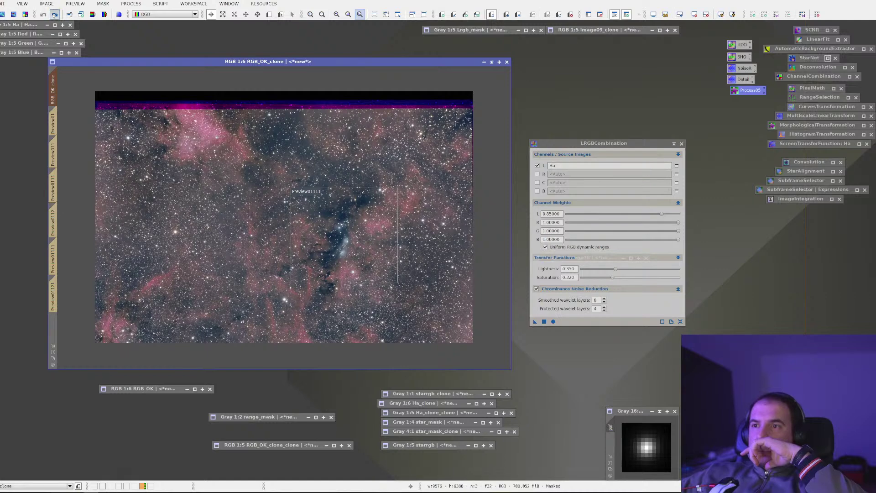
pyautogui.click(54, 14)
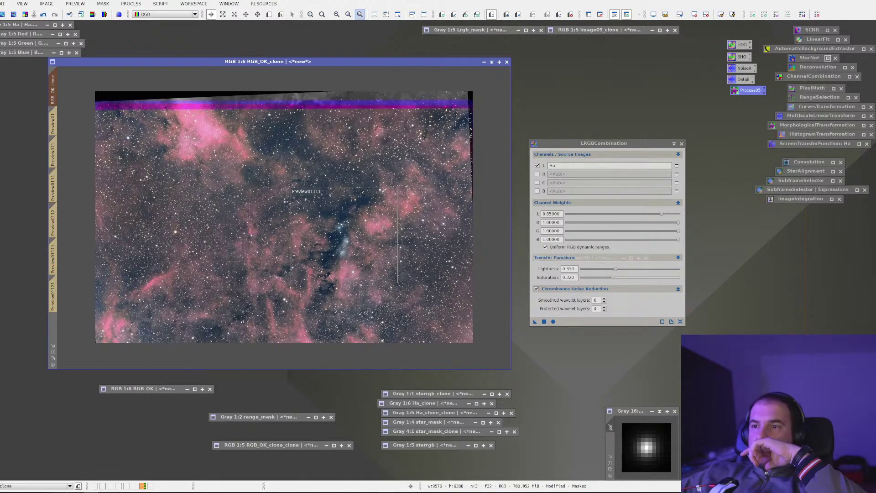
pyautogui.click(42, 15)
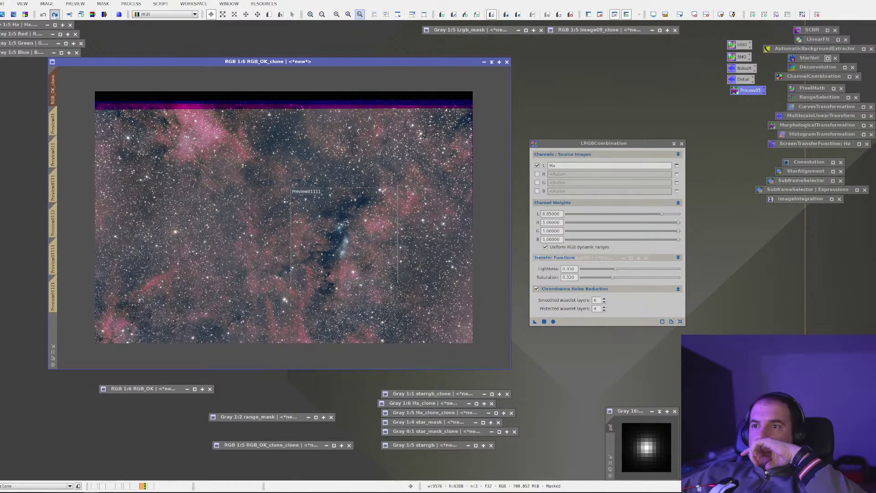
pyautogui.click(54, 14)
pyautogui.click(44, 15)
pyautogui.click(54, 14)
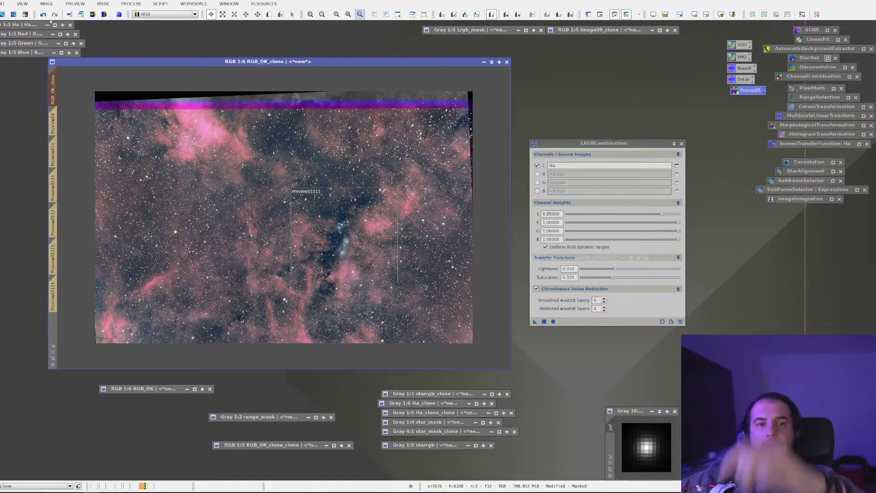
pyautogui.scroll(2, 421, 102)
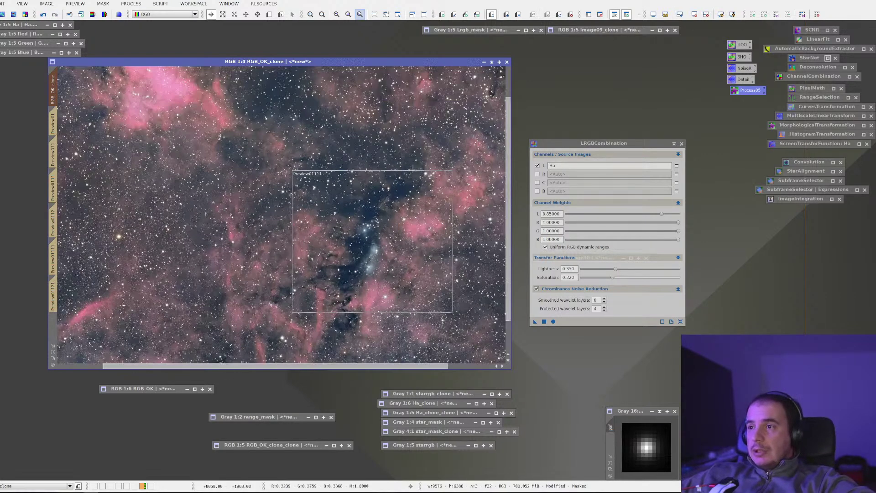
pyautogui.scroll(-1, 411, 196)
pyautogui.scroll(-1, 411, 196)
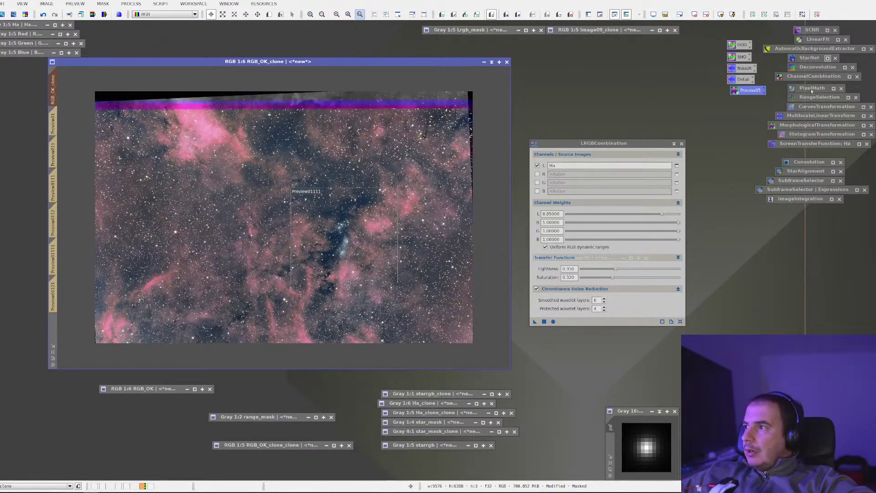
# Step: Open CurvesTransformation with a real-time preview and bend the red curve through about 0.475/0.533, 0.325/0.350 and 0.751/0.785 (input/output)
pyautogui.doubleClick(812, 107)
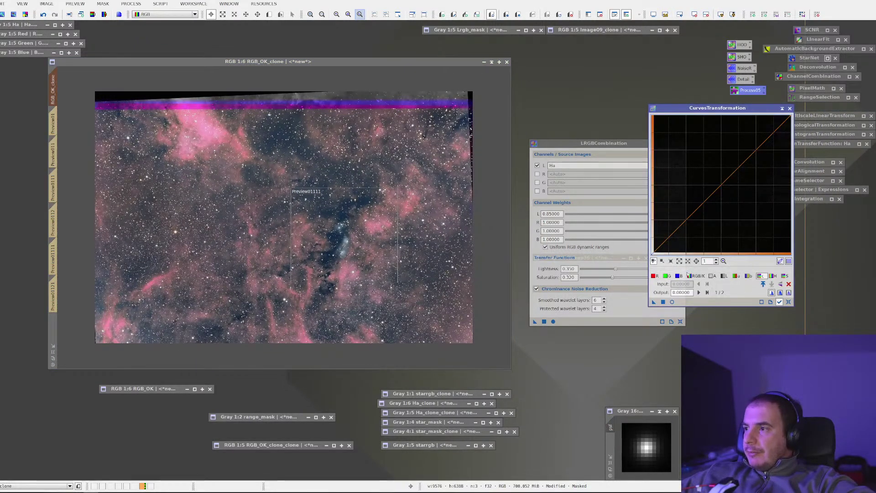
pyautogui.click(671, 303)
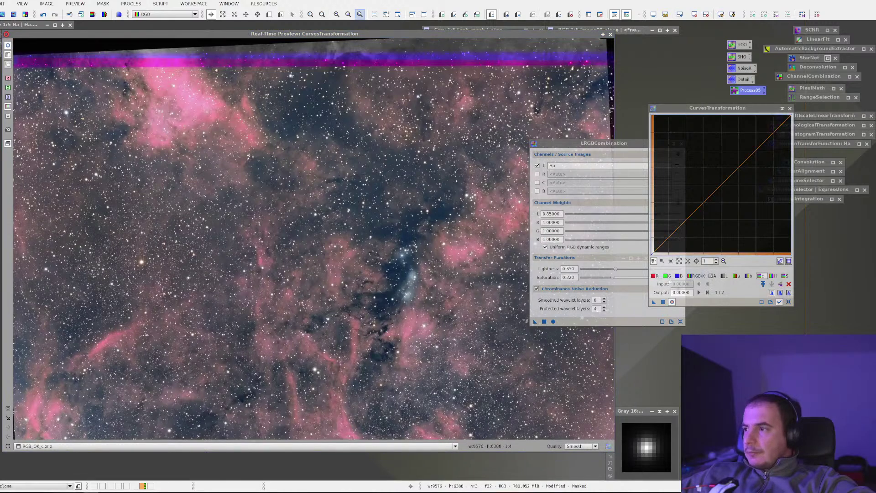
pyautogui.click(718, 181)
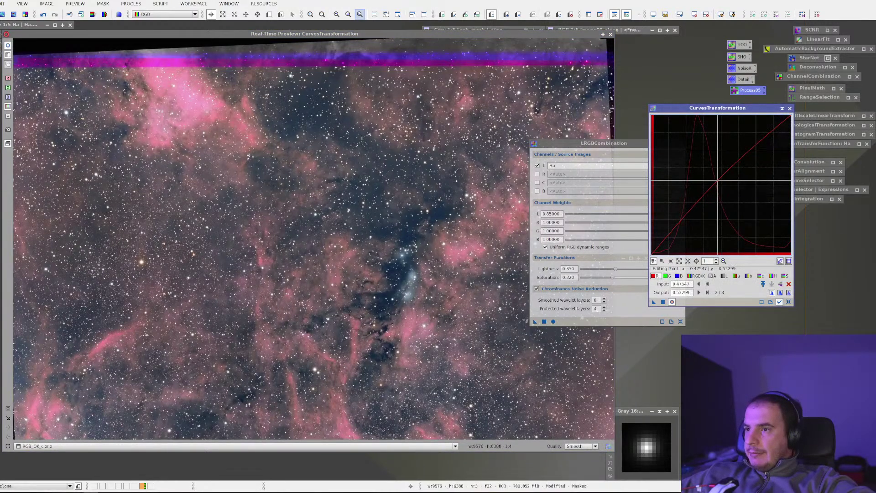
pyautogui.click(704, 201)
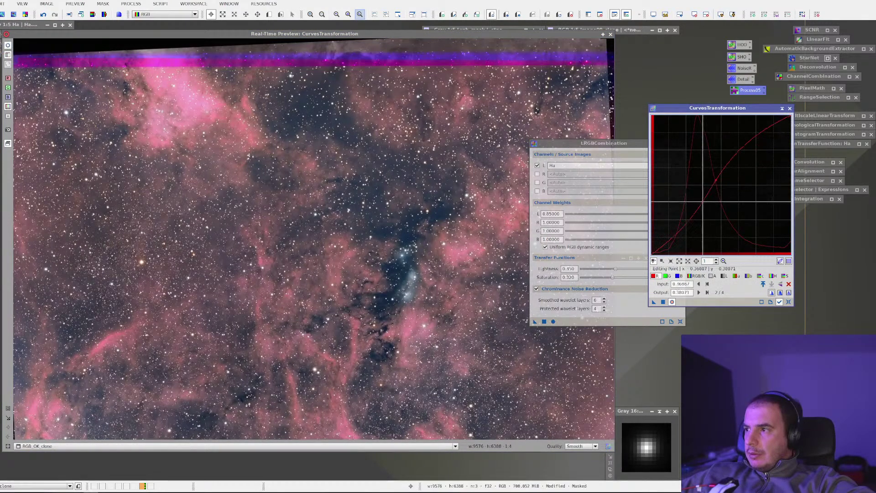
pyautogui.moveTo(703, 202); pyautogui.dragTo(697, 205)
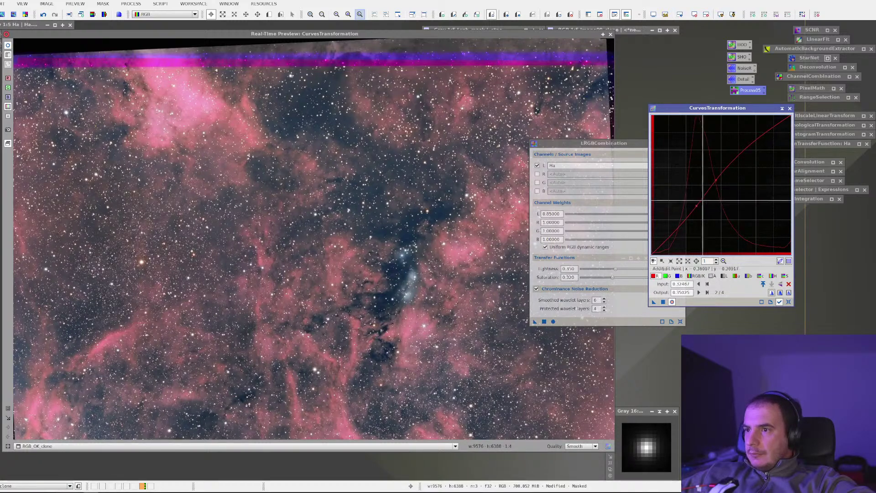
pyautogui.click(755, 147)
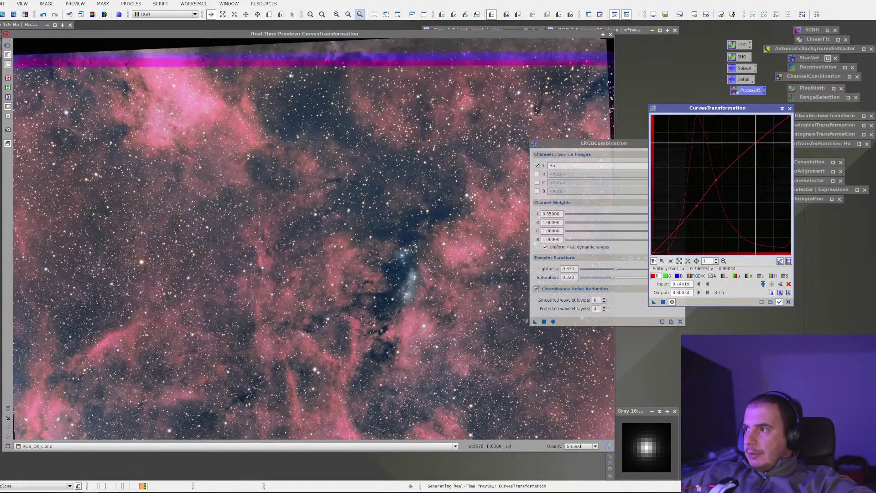
pyautogui.moveTo(756, 146); pyautogui.dragTo(757, 145)
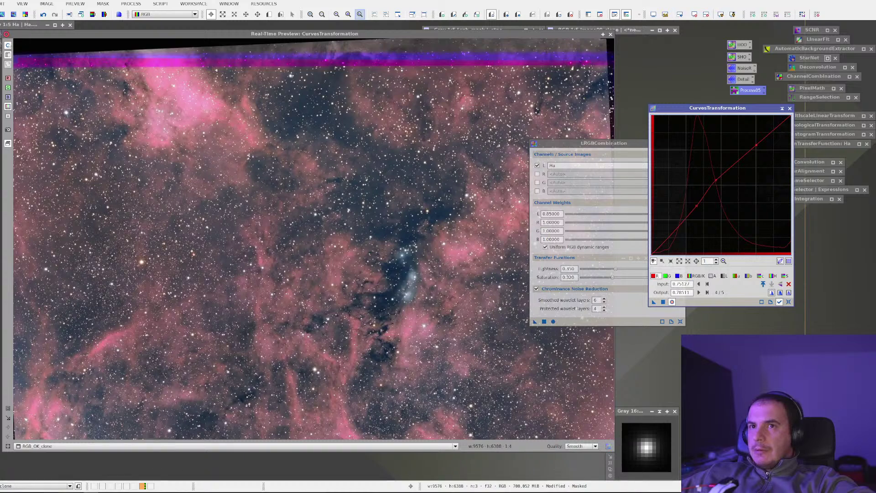
# Step: Try a shadow point at about 0.225/0.218 on the red curve, compare the real-time preview, and remove the point
pyautogui.click(8, 44)
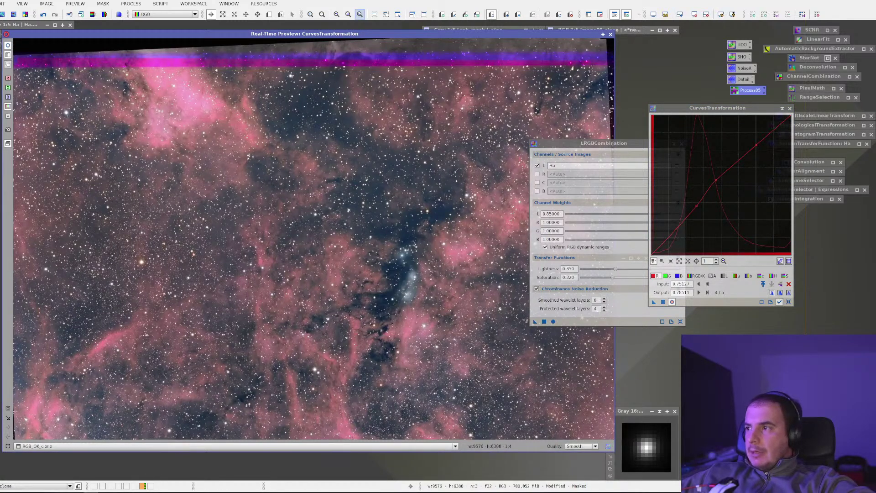
pyautogui.click(681, 224)
pyautogui.moveTo(682, 223); pyautogui.dragTo(683, 223)
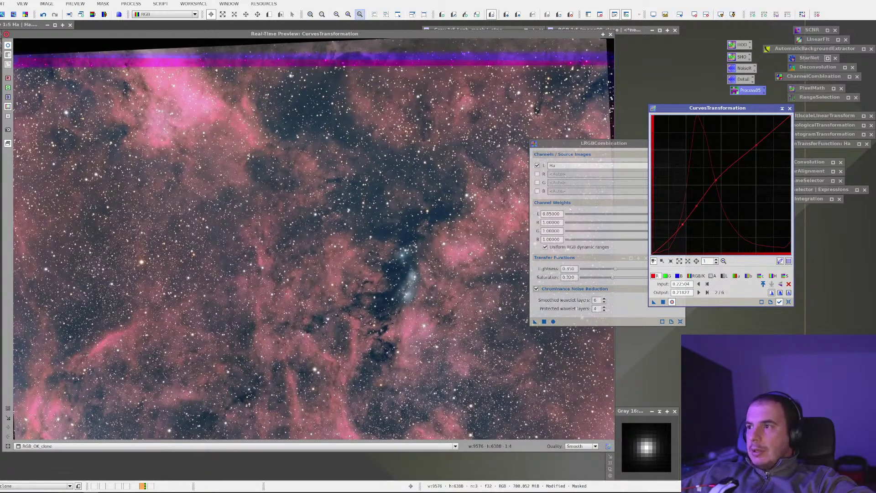
pyautogui.click(7, 46)
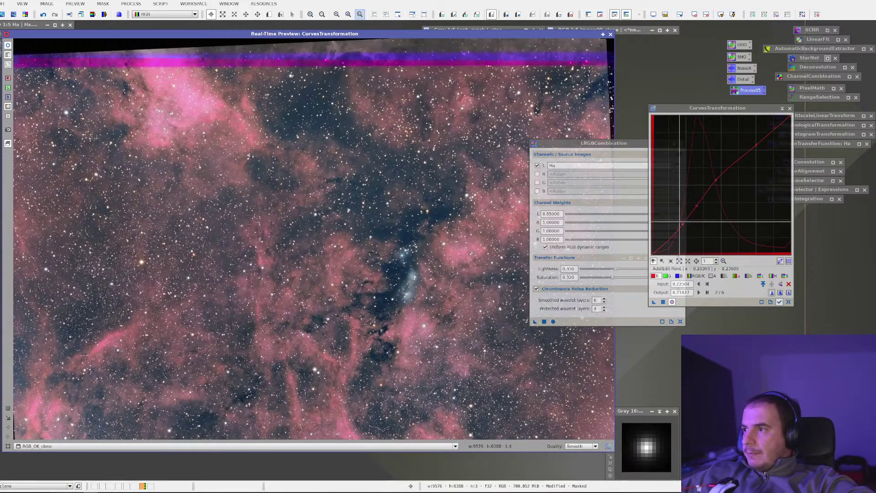
pyautogui.keyDown('ctrl'); pyautogui.click(681, 223); pyautogui.keyUp('ctrl')
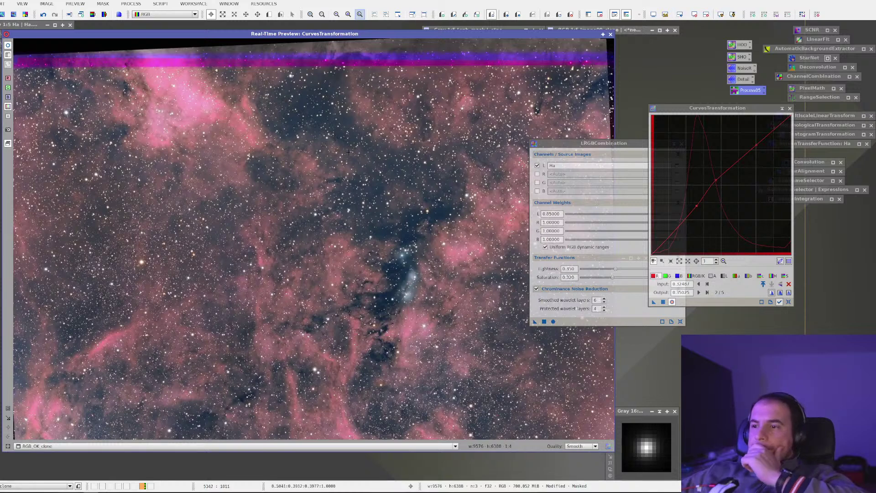
# Step: Apply the red curve adjustment to RGB_OK_clone and reset CurvesTransformation
pyautogui.click(668, 302)
pyautogui.click(663, 302)
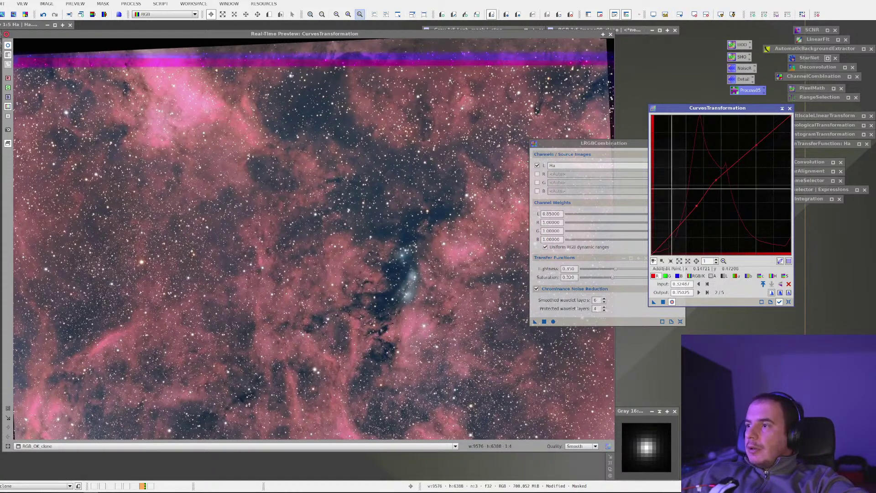
pyautogui.click(788, 302)
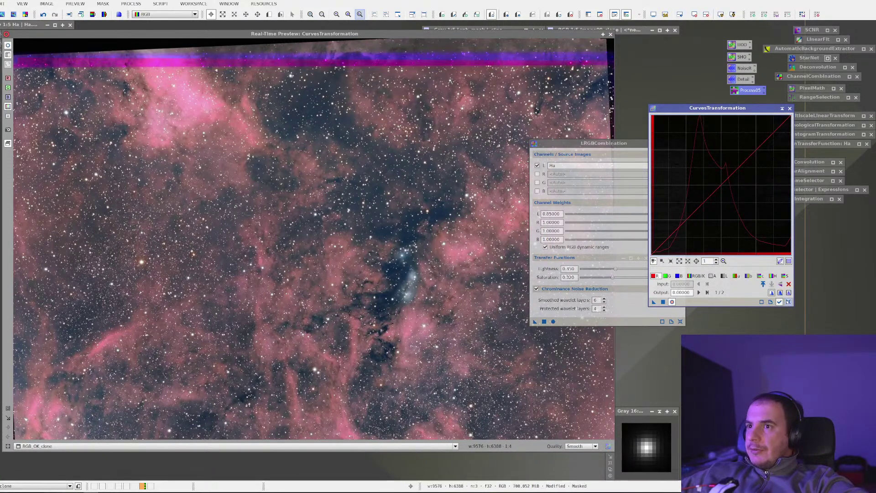
# Step: Try shifting the hue curve with a point at about 0.602/0.552, and reset the curves
pyautogui.click(772, 275)
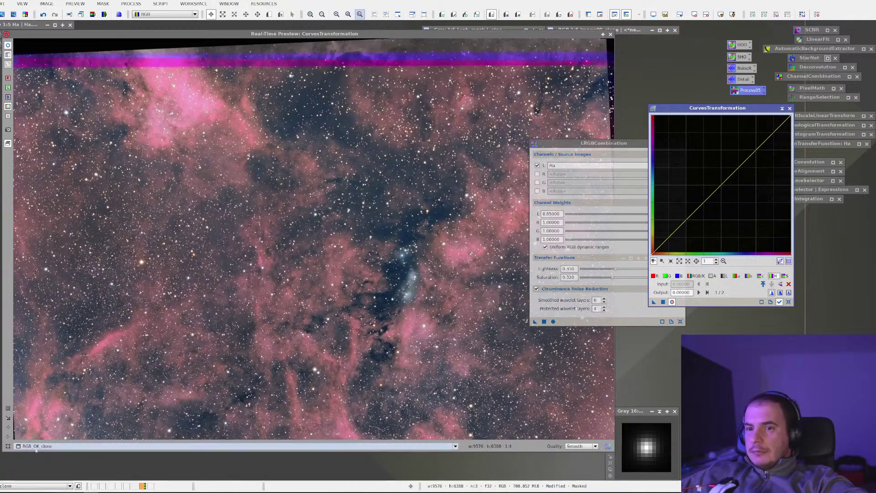
pyautogui.moveTo(724, 182)
pyautogui.mouseDown()
pyautogui.moveTo(724, 197)
pyautogui.moveTo(762, 219)
pyautogui.moveTo(698, 159)
pyautogui.moveTo(735, 178)
pyautogui.mouseUp()
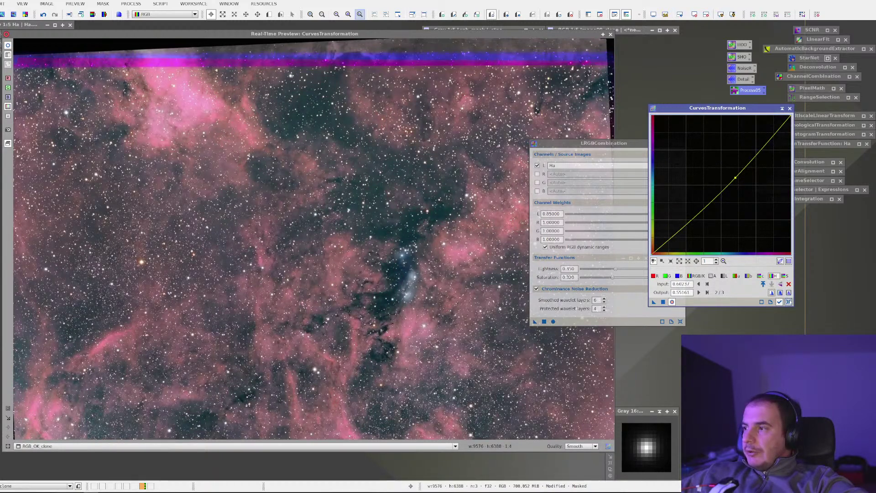
pyautogui.click(789, 302)
# Step: Try a lightness curve with midtones lowered to about 0.504/0.465 plus highlight and shadow points, and reset the curves
pyautogui.click(724, 276)
pyautogui.moveTo(721, 184); pyautogui.dragTo(722, 189)
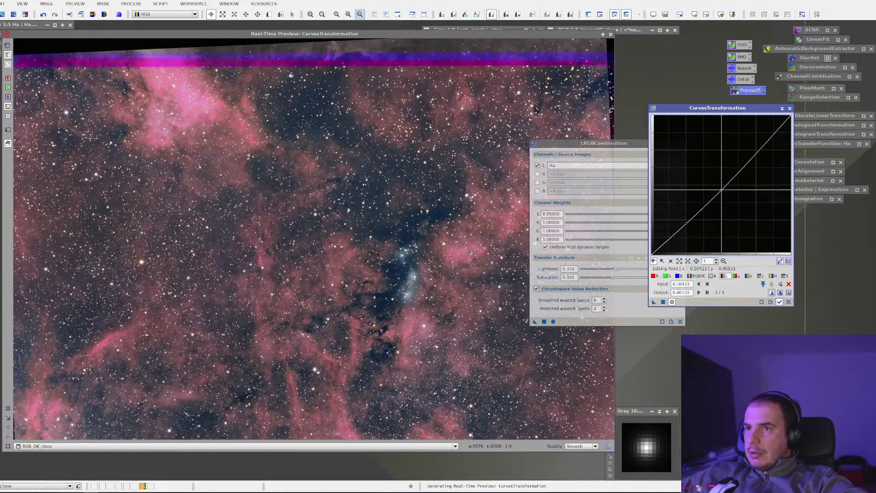
pyautogui.moveTo(767, 144); pyautogui.dragTo(765, 144)
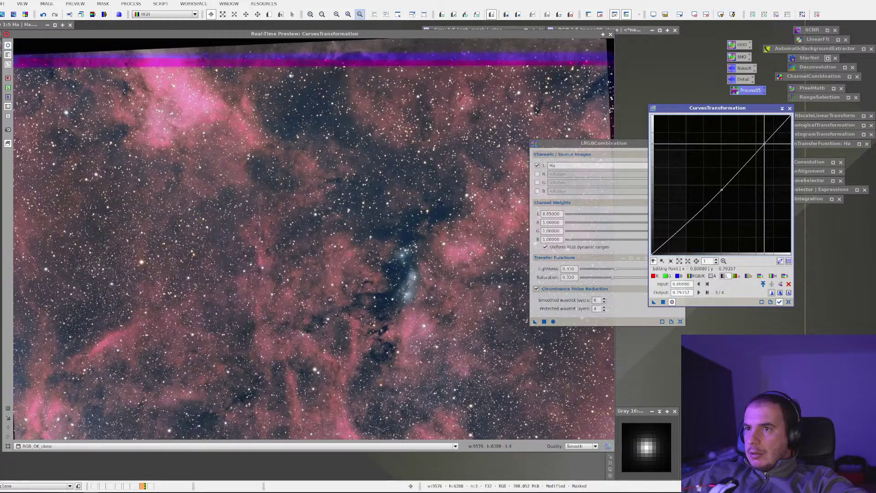
pyautogui.moveTo(694, 211)
pyautogui.mouseDown()
pyautogui.moveTo(692, 221)
pyautogui.moveTo(692, 214)
pyautogui.mouseUp()
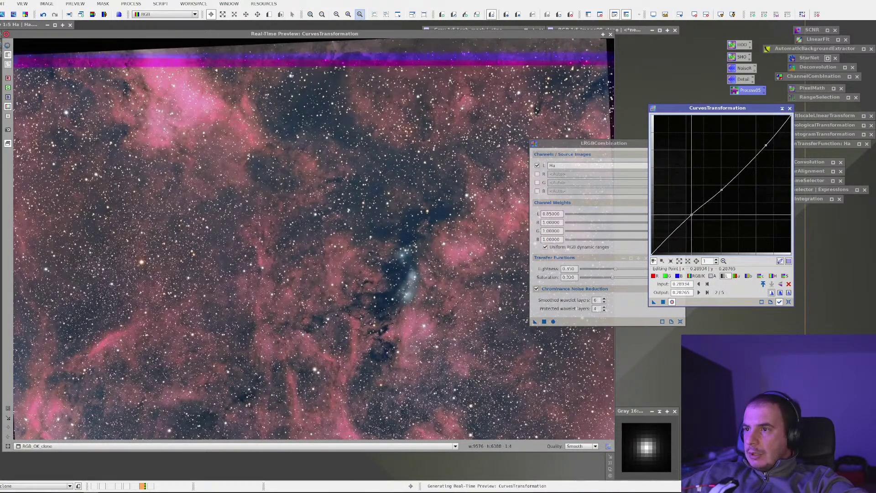
pyautogui.click(789, 301)
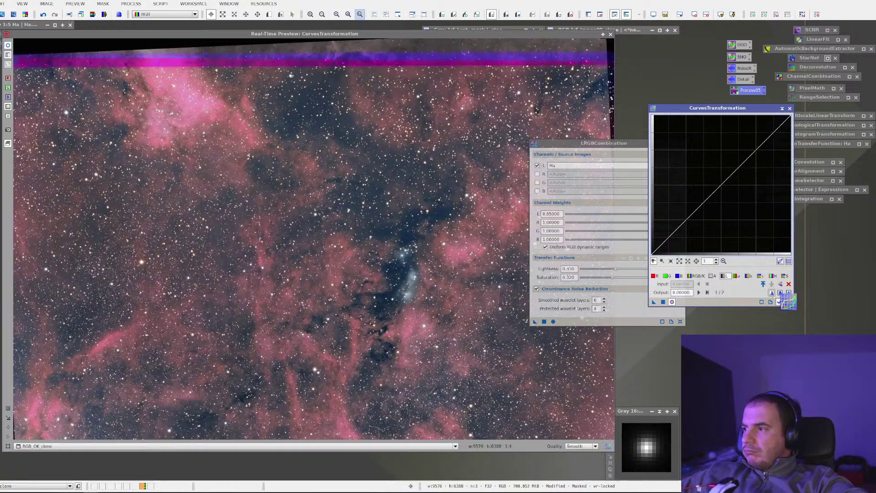
# Step: Try a contrast curve on the combined RGB/K channel through about 0.503/0.465 and 0.748/0.790, and reset it
pyautogui.click(721, 190)
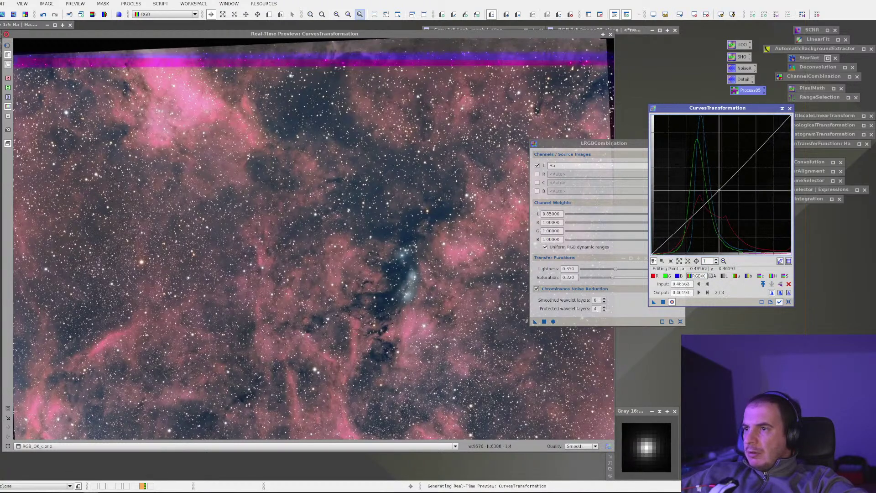
pyautogui.moveTo(721, 189); pyautogui.dragTo(722, 189)
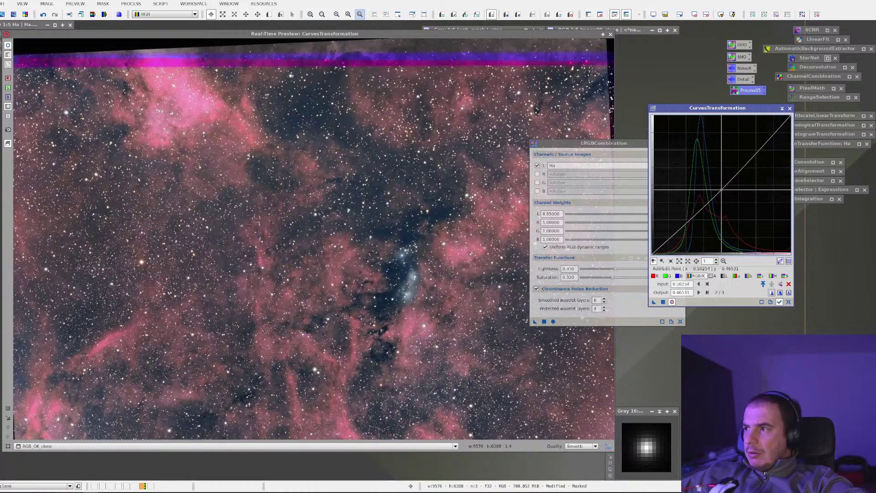
pyautogui.click(760, 147)
pyautogui.moveTo(760, 147); pyautogui.dragTo(756, 145)
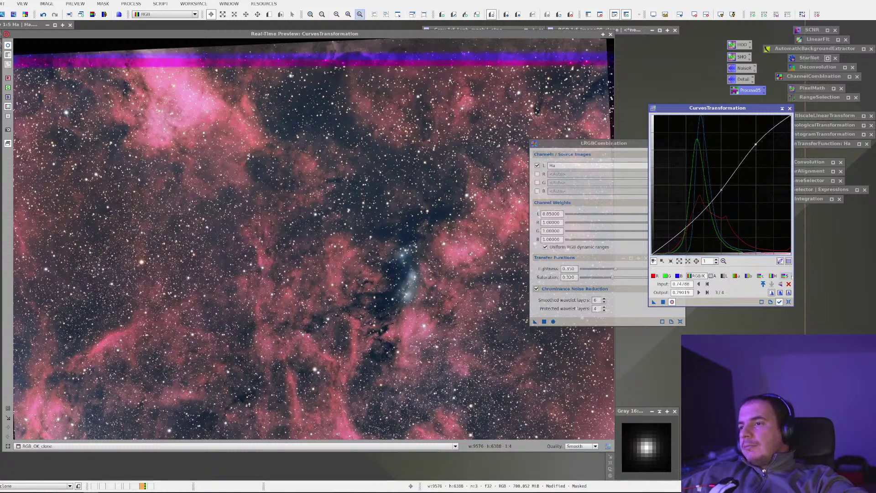
pyautogui.click(788, 302)
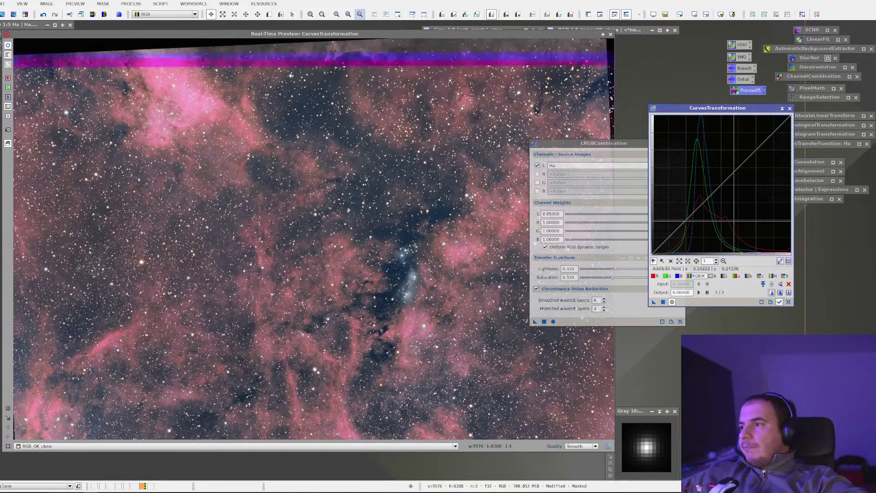
# Step: Add gentle contrast to the RGB/K curve at about 0.254/0.244 and 0.750/0.761, and lower the lightness curve's midtones at input 0.541
pyautogui.click(687, 220)
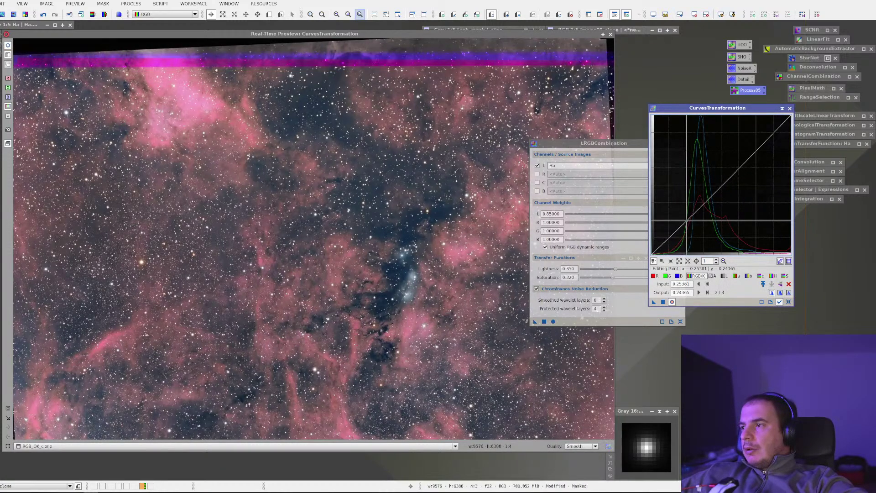
pyautogui.click(757, 148)
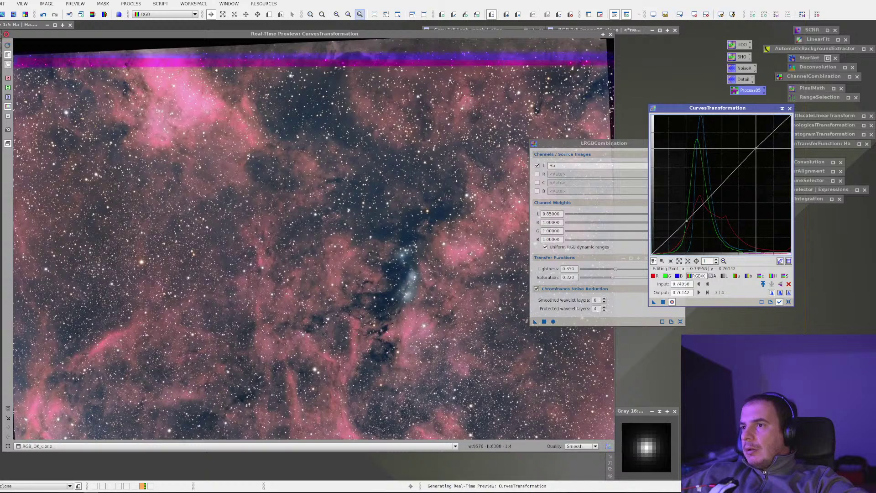
pyautogui.click(725, 275)
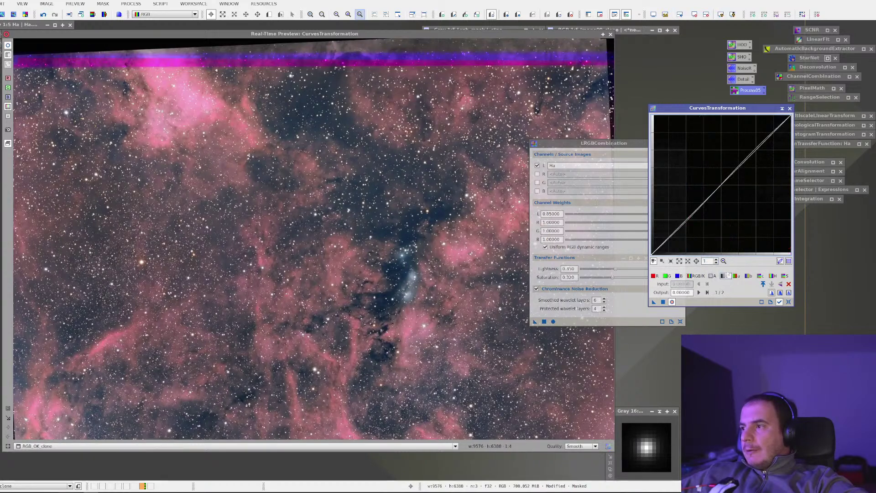
pyautogui.click(727, 188)
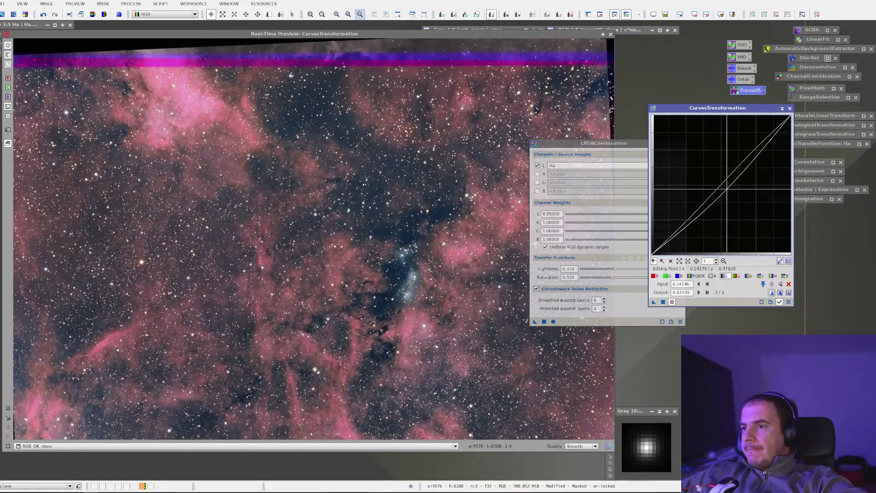
pyautogui.moveTo(726, 189); pyautogui.dragTo(727, 188)
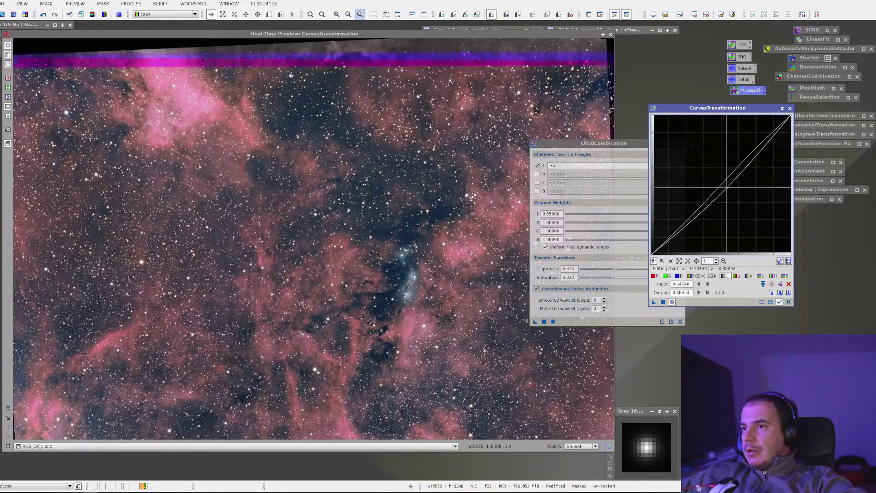
# Step: Raise the red curve with one point in the midtones and another in the lower tones near input 0.26
pyautogui.click(653, 276)
pyautogui.click(716, 186)
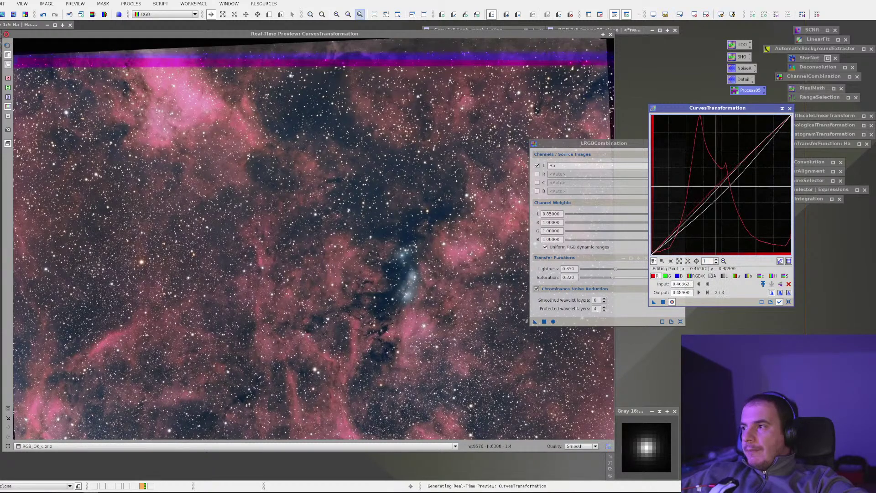
pyautogui.moveTo(716, 186); pyautogui.dragTo(715, 182)
pyautogui.click(688, 208)
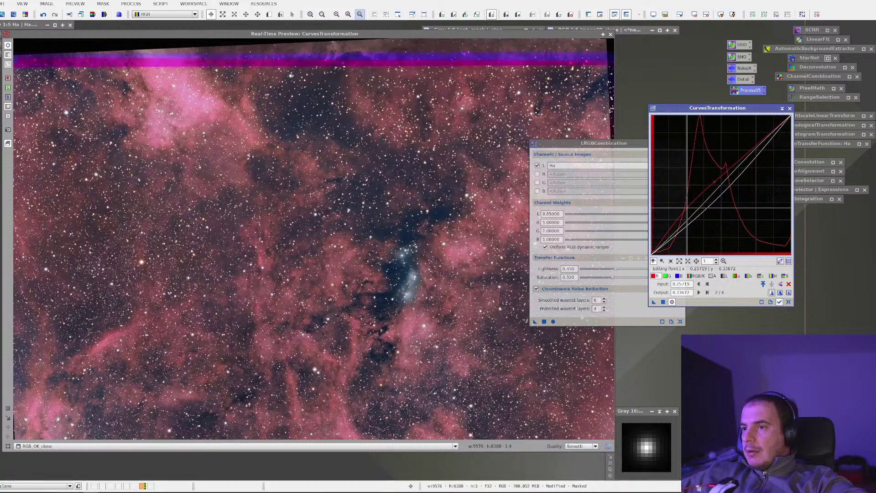
pyautogui.moveTo(687, 207); pyautogui.dragTo(688, 210)
# Step: Set the red curve's highlight point to about 0.702/0.755 and pull its shadow point down to about 0.147/0.132
pyautogui.click(751, 151)
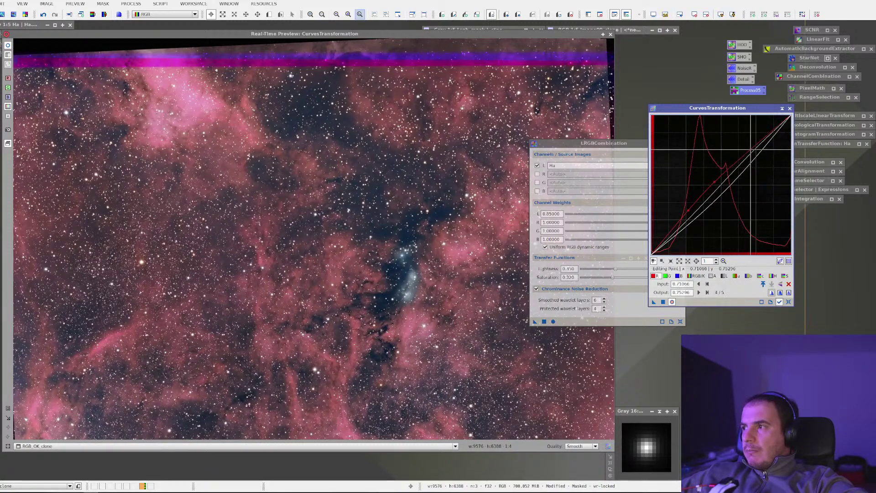
pyautogui.moveTo(751, 151); pyautogui.dragTo(750, 149)
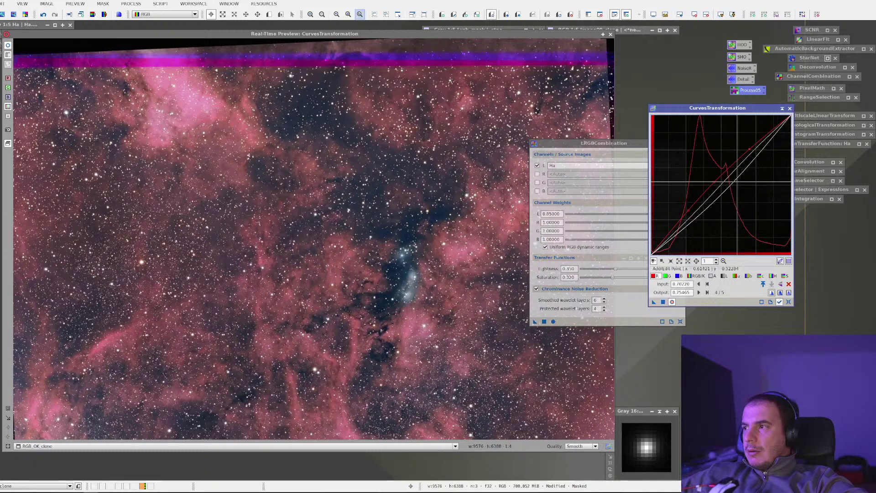
pyautogui.click(670, 233)
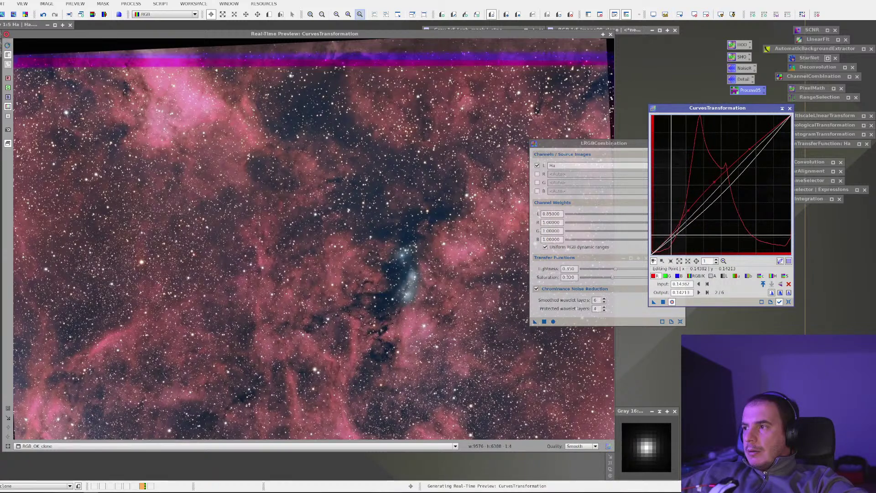
pyautogui.moveTo(670, 233); pyautogui.dragTo(671, 236)
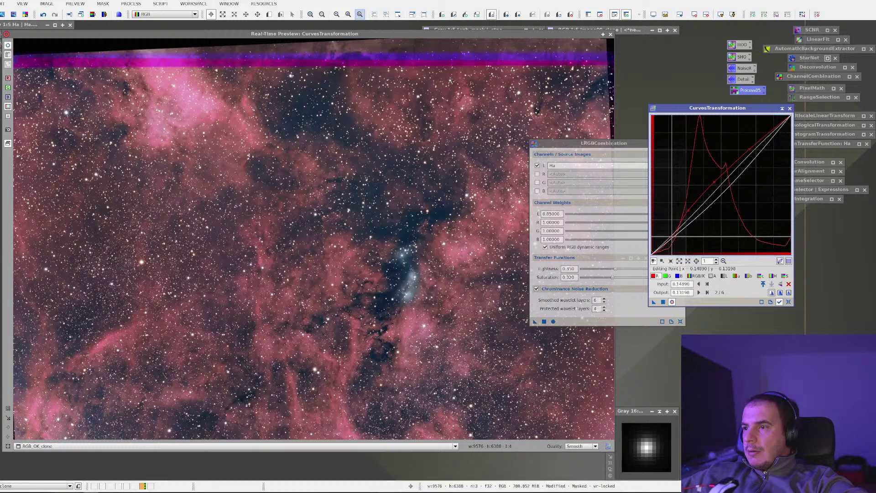
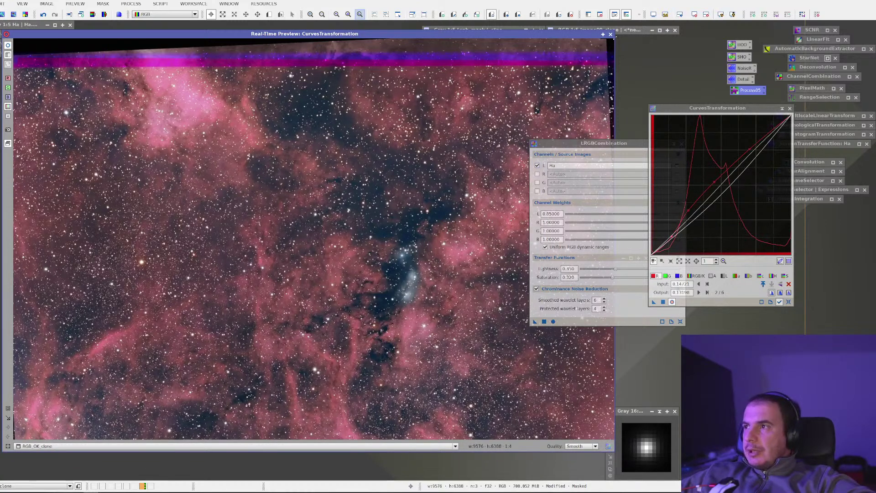
# Step: Close the preview and create a new grayscale mask image from RGB_OK_clone with the PixelMath expression range_mask2+2*starrgb, keeping it iconized below the image
pyautogui.click(610, 34)
pyautogui.rightClick(269, 187)
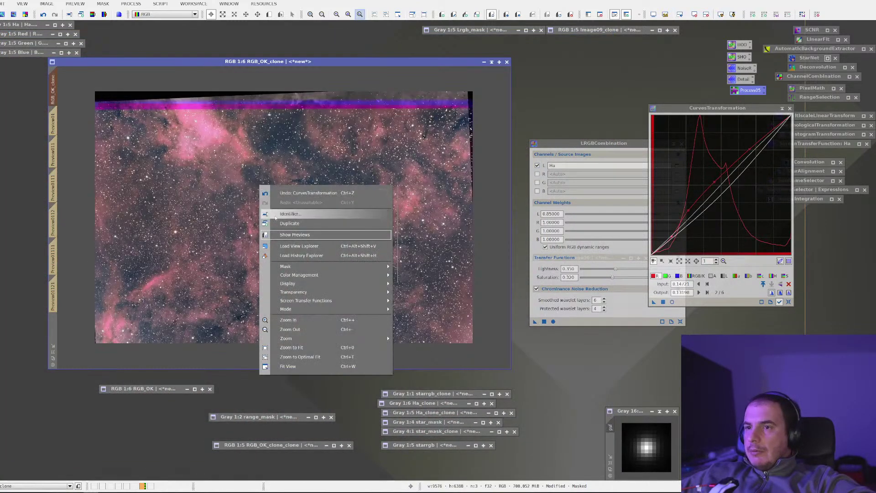
pyautogui.click(311, 242)
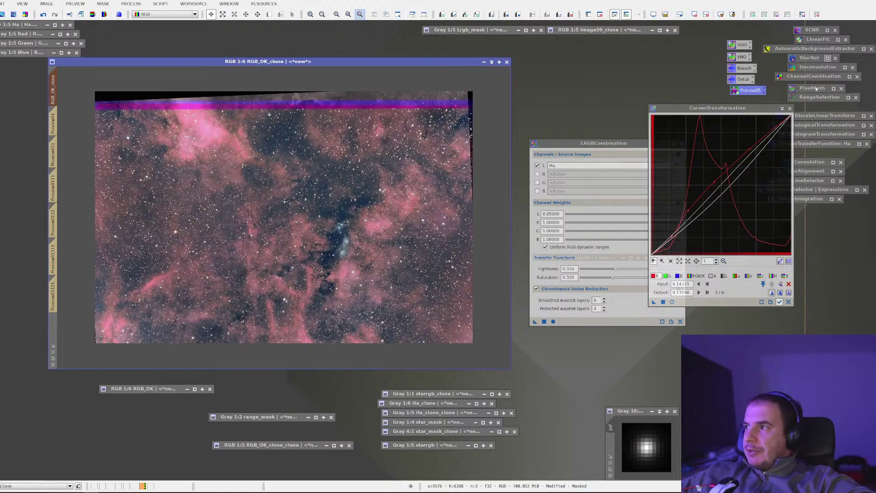
pyautogui.doubleClick(816, 89)
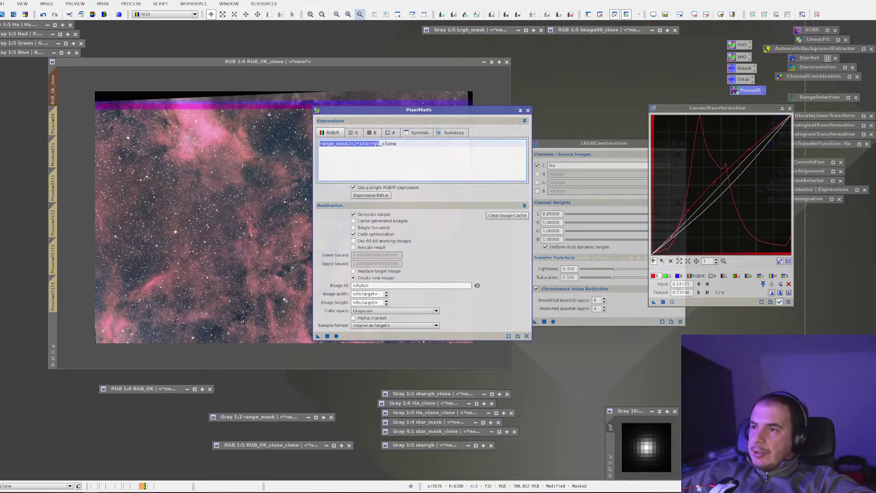
pyautogui.click(413, 142)
pyautogui.press('BackSpace')
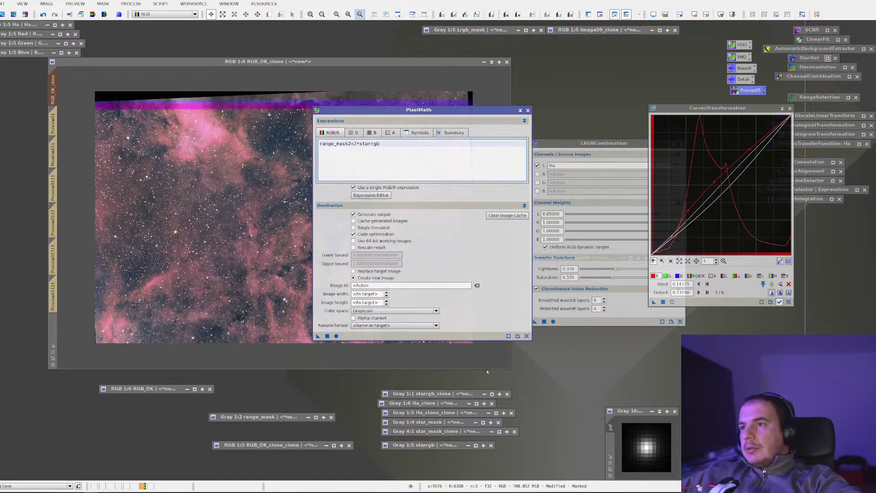
pyautogui.click(327, 336)
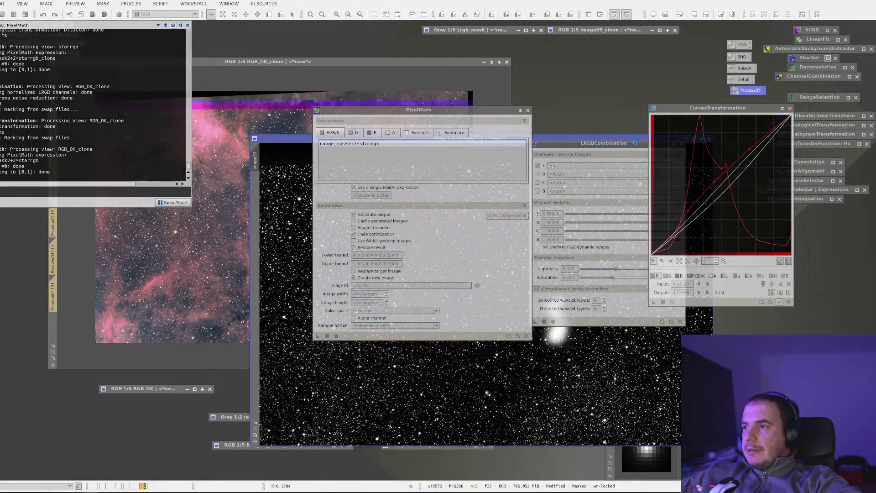
pyautogui.click(521, 110)
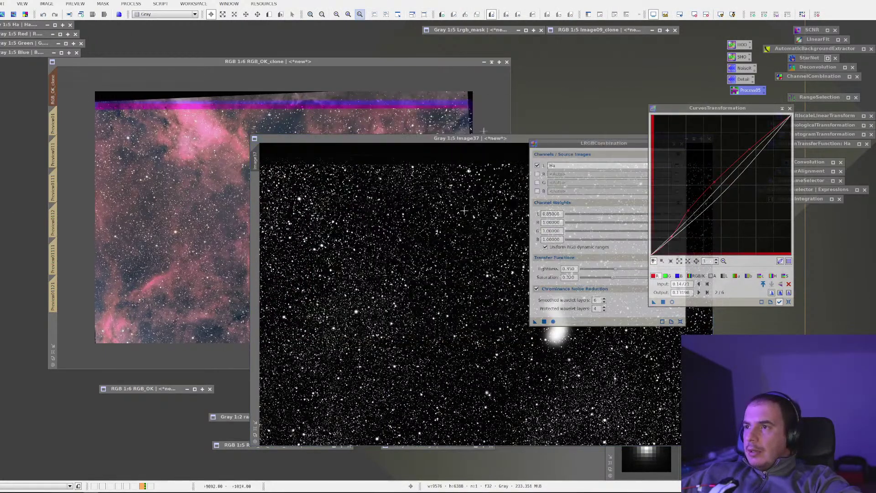
pyautogui.moveTo(463, 141); pyautogui.dragTo(244, 135)
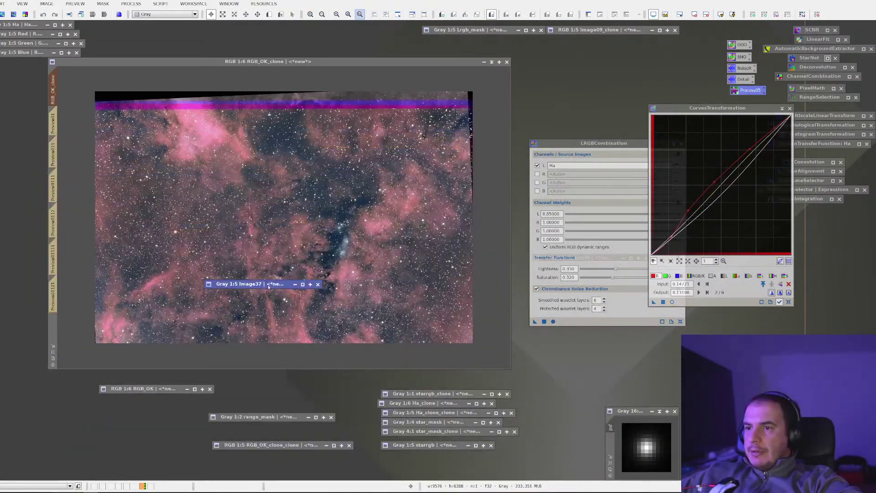
pyautogui.moveTo(268, 285); pyautogui.dragTo(277, 375)
# Step: Replace the current mask of RGB_OK_clone with Image37
pyautogui.rightClick(273, 235)
pyautogui.moveTo(311, 315)
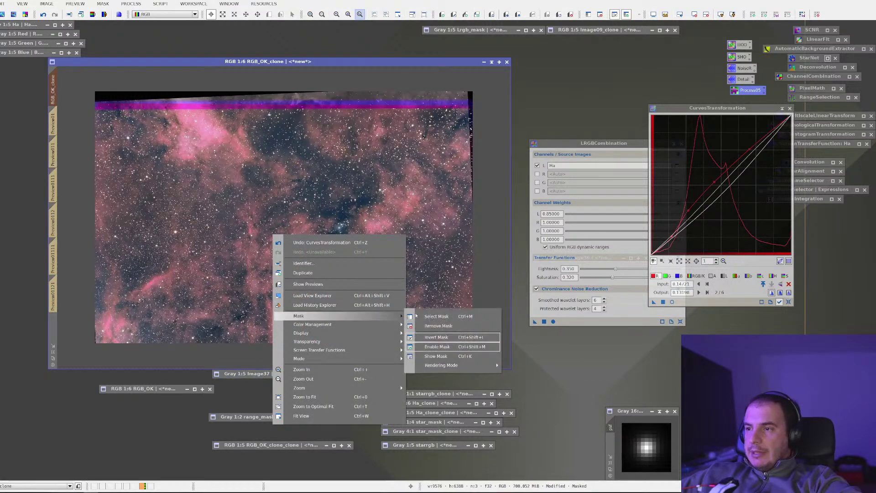
pyautogui.click(436, 316)
pyautogui.click(406, 242)
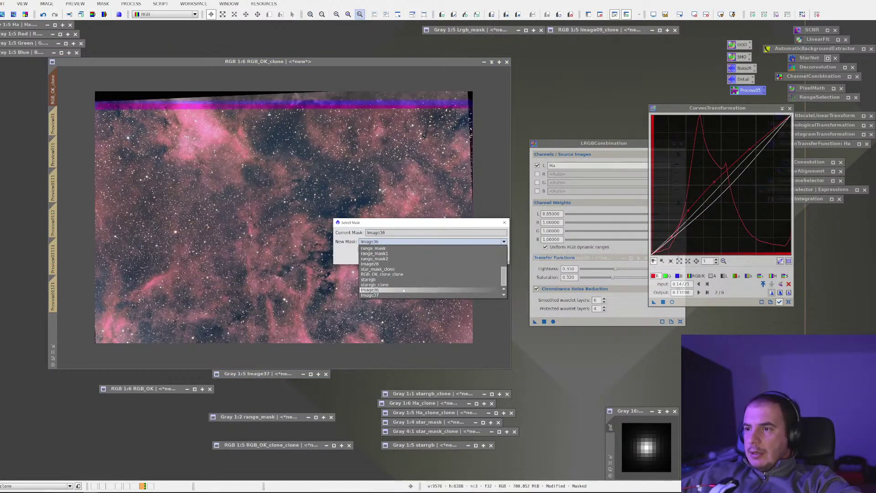
pyautogui.click(406, 290)
pyautogui.click(462, 257)
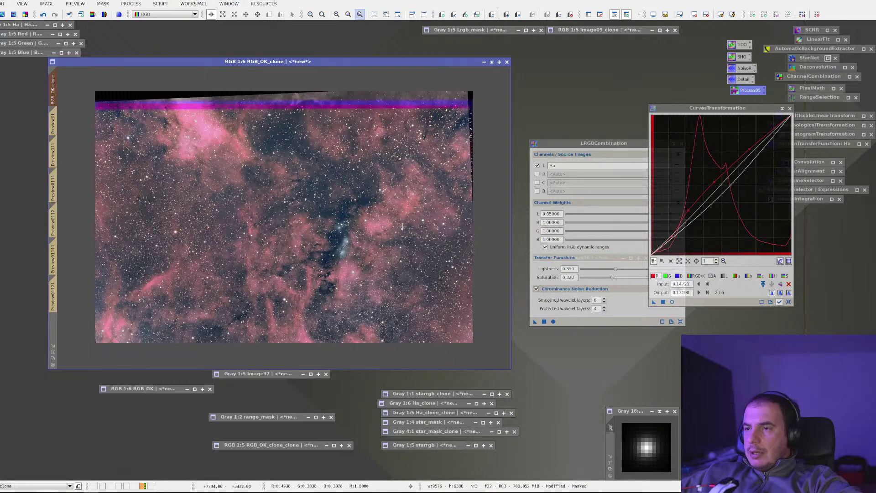
# Step: Examine the blue nebula and the stars under the new mask, previewing the curves in real time, and collapse LRGBCombination
pyautogui.scroll(4, 384, 211)
pyautogui.moveTo(402, 215); pyautogui.dragTo(303, 156)
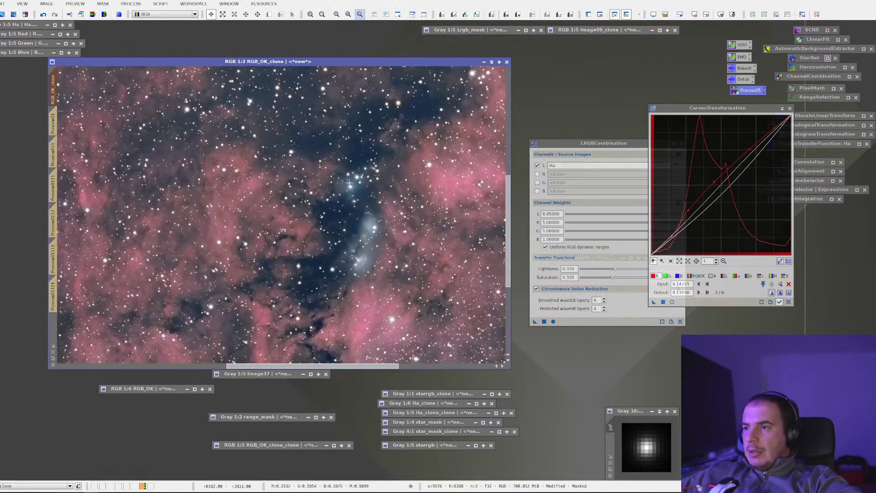
pyautogui.click(673, 302)
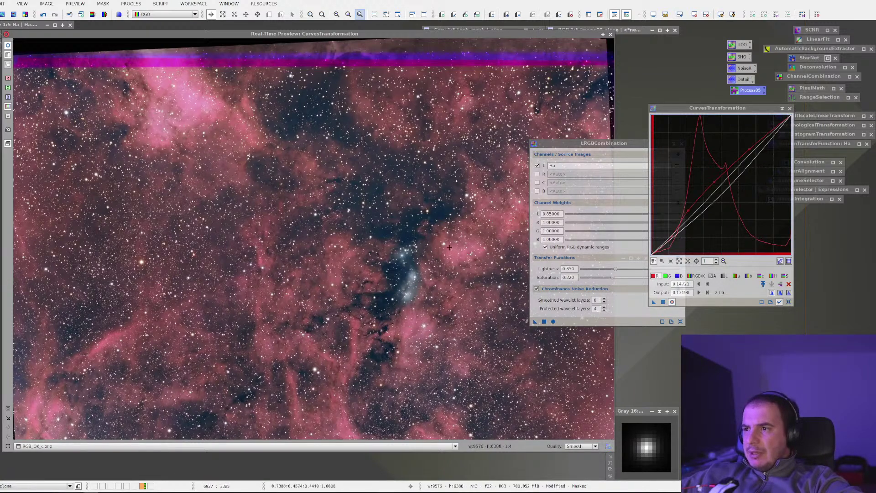
pyautogui.click(482, 286)
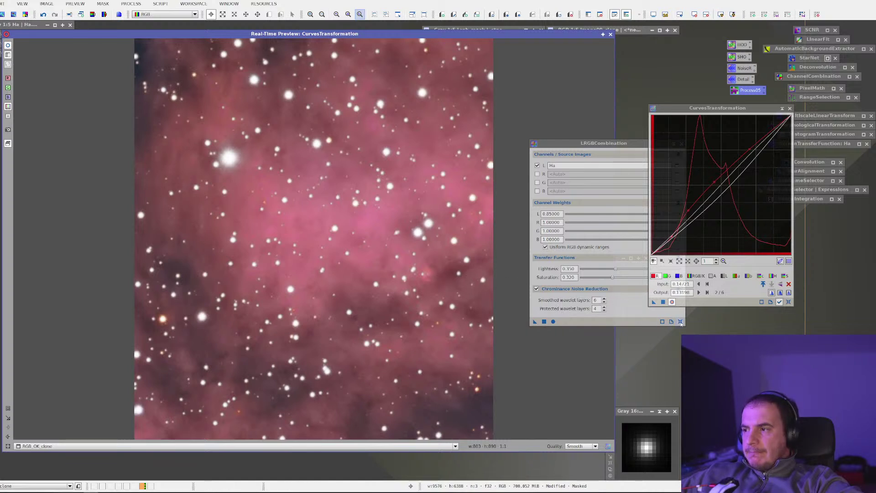
pyautogui.moveTo(531, 143); pyautogui.dragTo(627, 153)
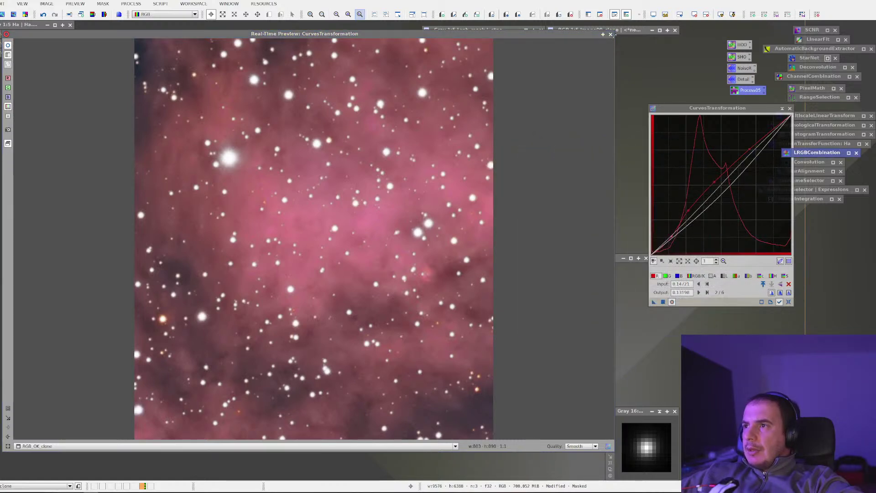
pyautogui.click(610, 34)
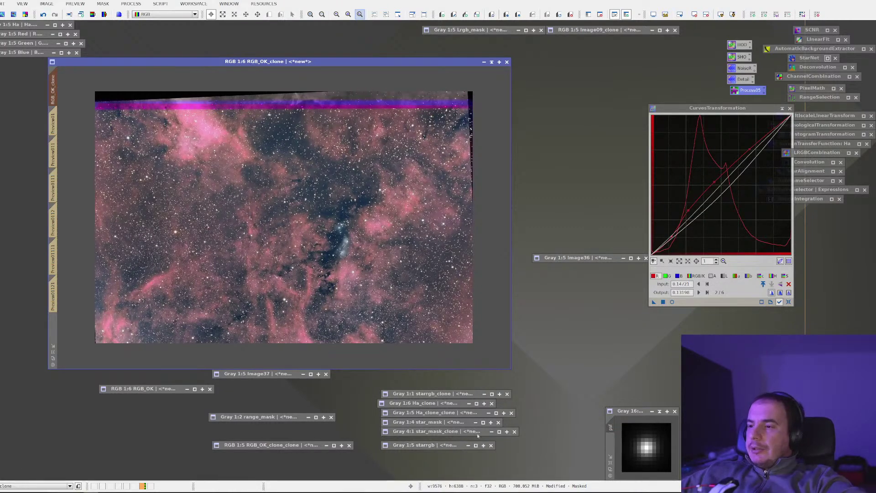
# Step: Close the Image37 mask image, accepting its removal as mask of RGB_OK_clone
pyautogui.click(292, 376)
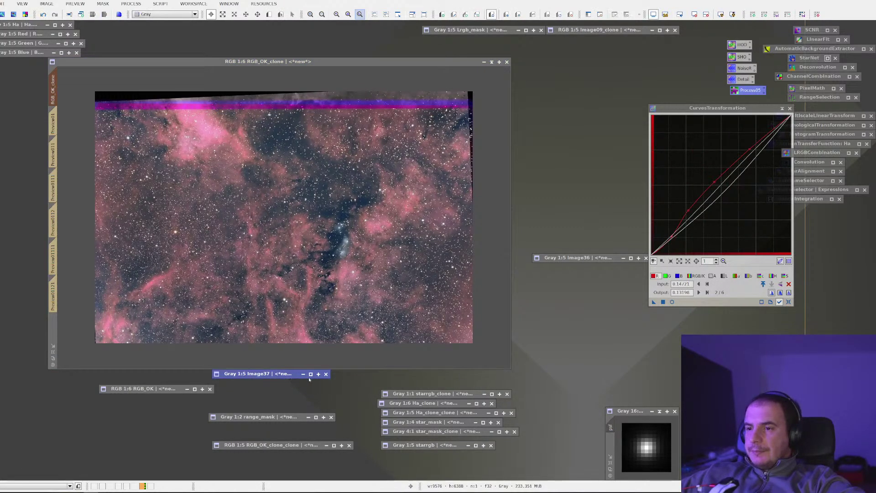
pyautogui.click(326, 374)
pyautogui.click(403, 259)
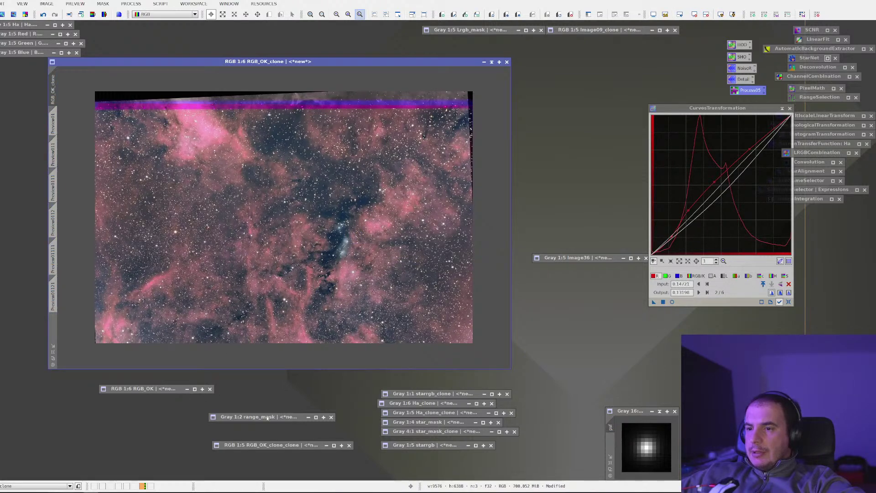
# Step: Change the PixelMath expression to range_mask2+starrgb, generate a new grayscale mask image from it, and iconize the result below RGB_OK_clone
pyautogui.doubleClick(817, 90)
pyautogui.click(358, 144)
pyautogui.press('BackSpace')
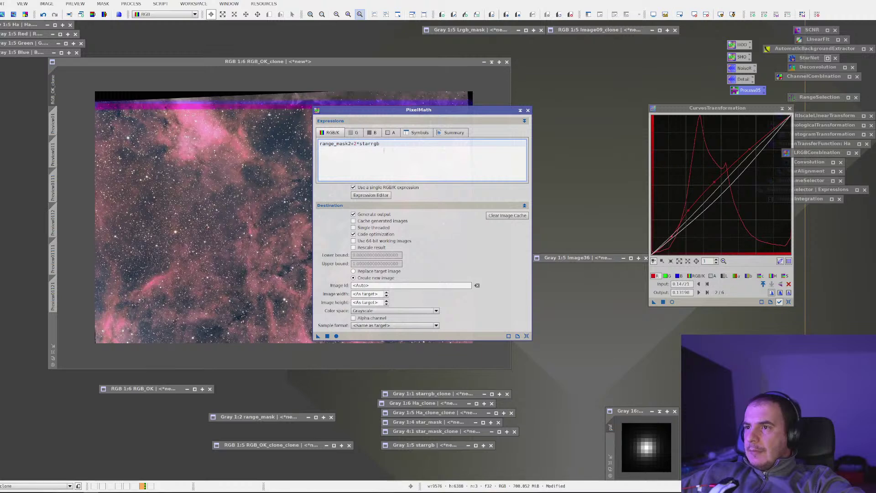
pyautogui.press('Delete')
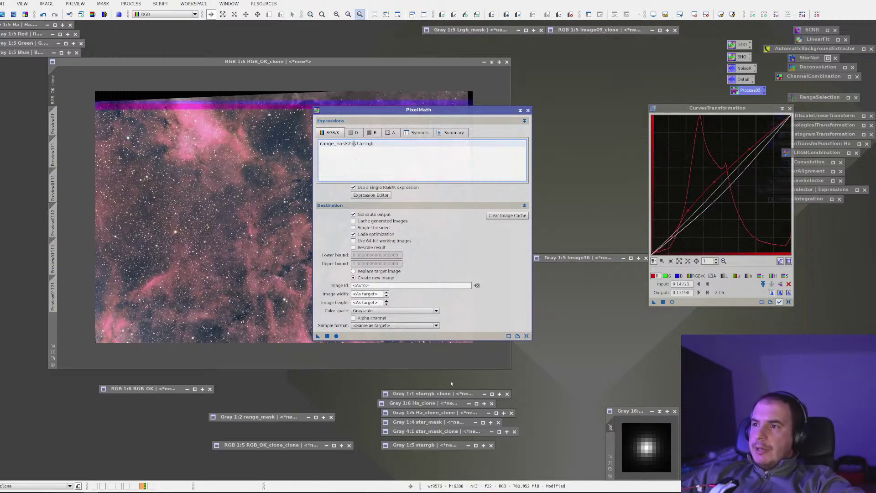
pyautogui.click(328, 336)
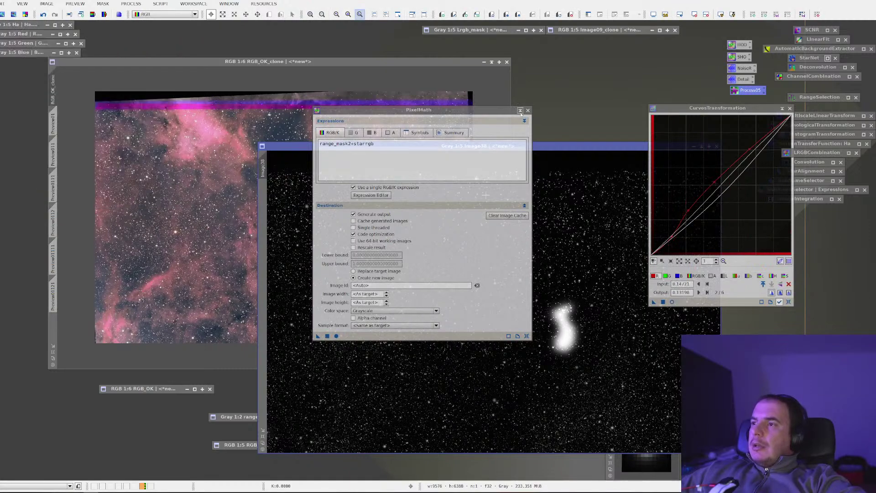
pyautogui.click(520, 110)
pyautogui.moveTo(646, 146); pyautogui.dragTo(501, 142)
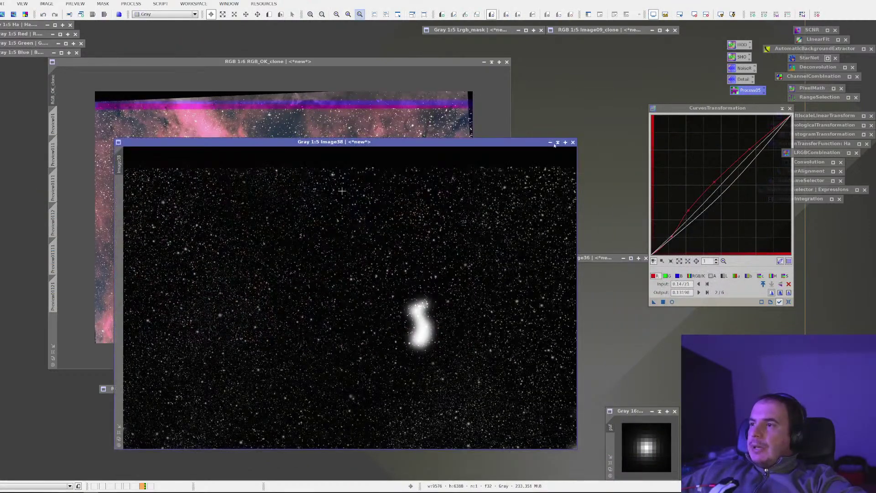
pyautogui.click(557, 142)
pyautogui.moveTo(332, 298); pyautogui.dragTo(291, 386)
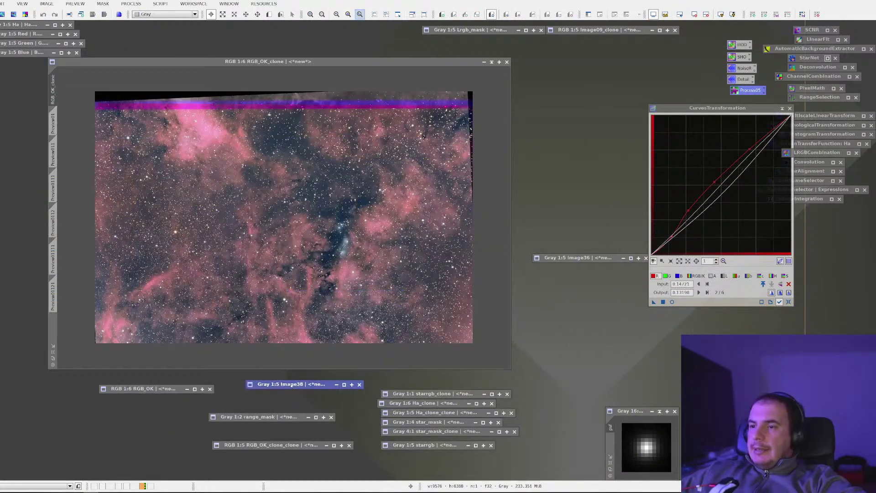
# Step: Set Image38 as the mask of RGB_OK_clone and check the curves adjustment in the real-time preview
pyautogui.rightClick(234, 229)
pyautogui.moveTo(356, 310)
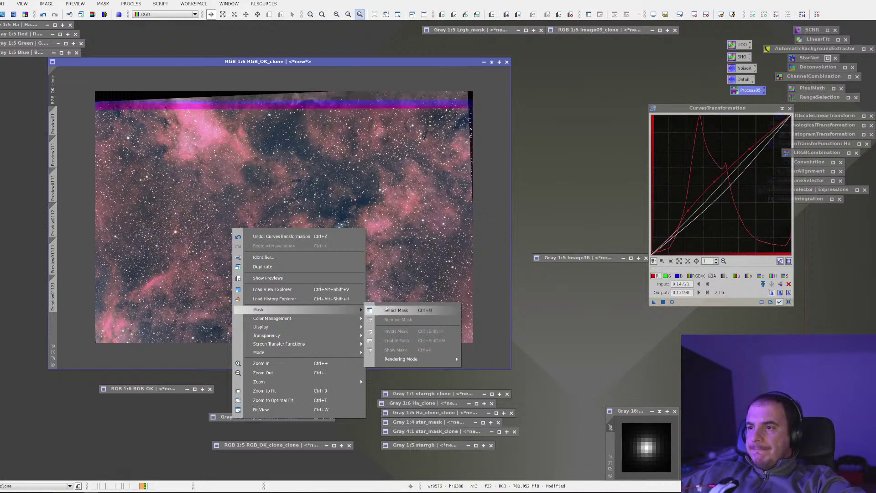
pyautogui.click(387, 310)
pyautogui.click(456, 241)
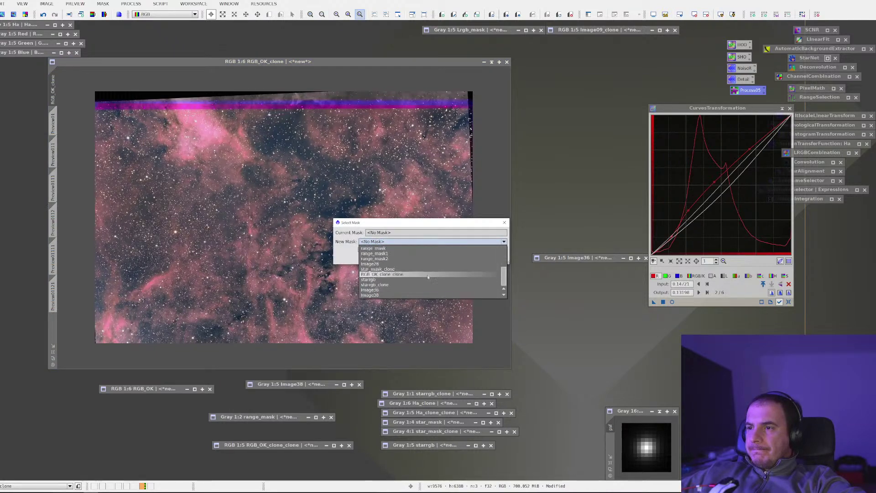
pyautogui.click(417, 295)
pyautogui.click(458, 257)
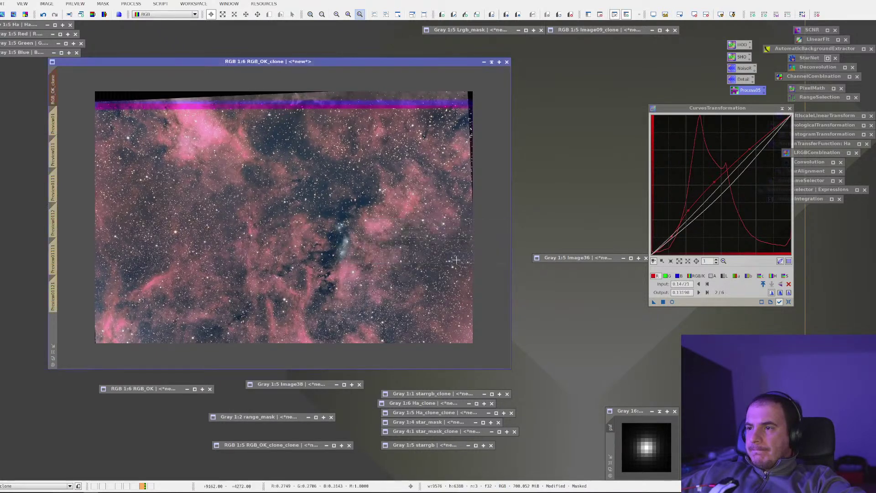
pyautogui.click(672, 301)
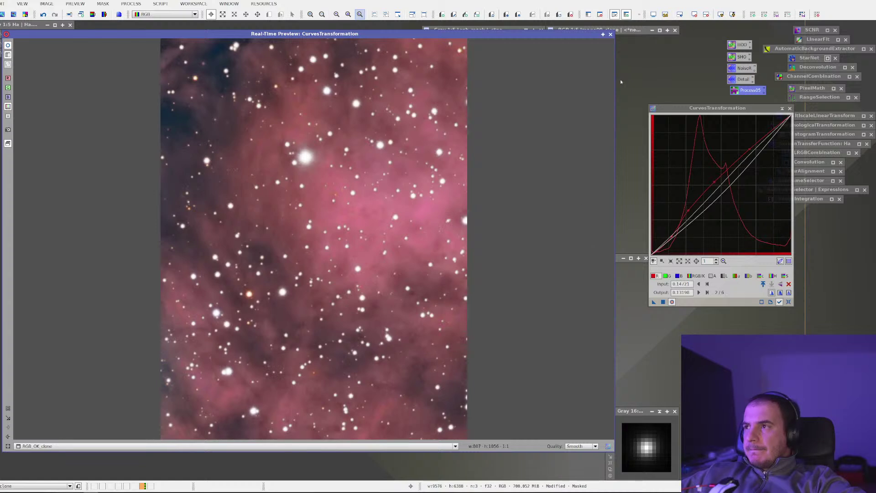
pyautogui.click(610, 34)
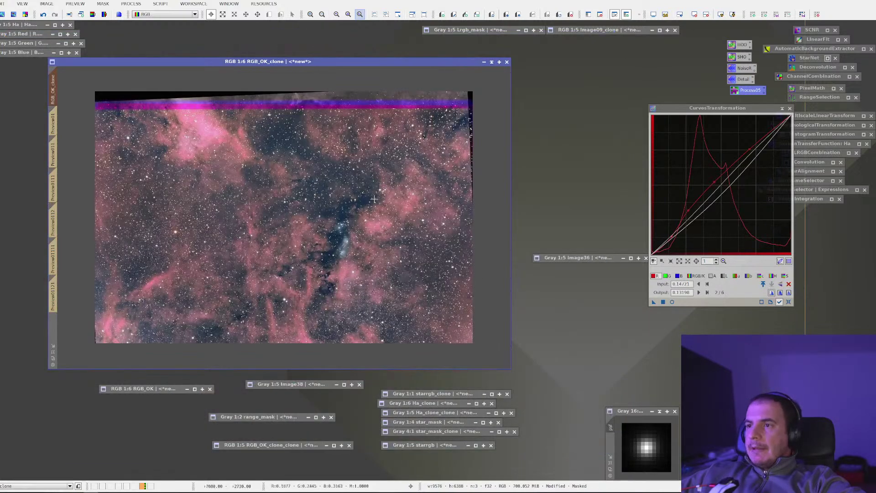
# Step: Undo the CurvesTransformation and the LRGBCombination applied to RGB_OK_clone
pyautogui.scroll(1, 246, 142)
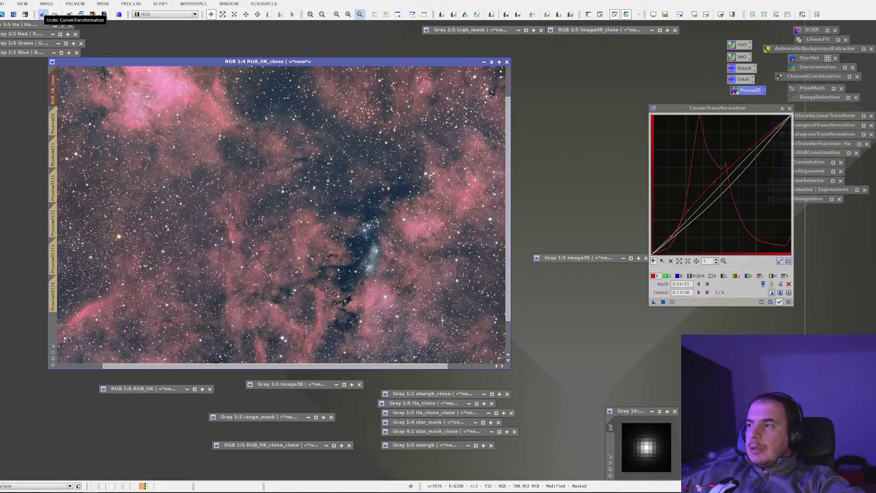
pyautogui.click(43, 15)
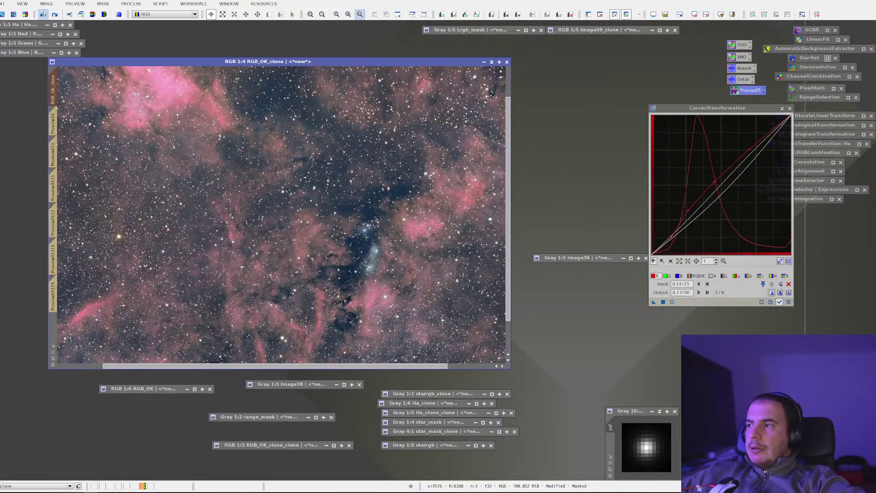
pyautogui.click(54, 14)
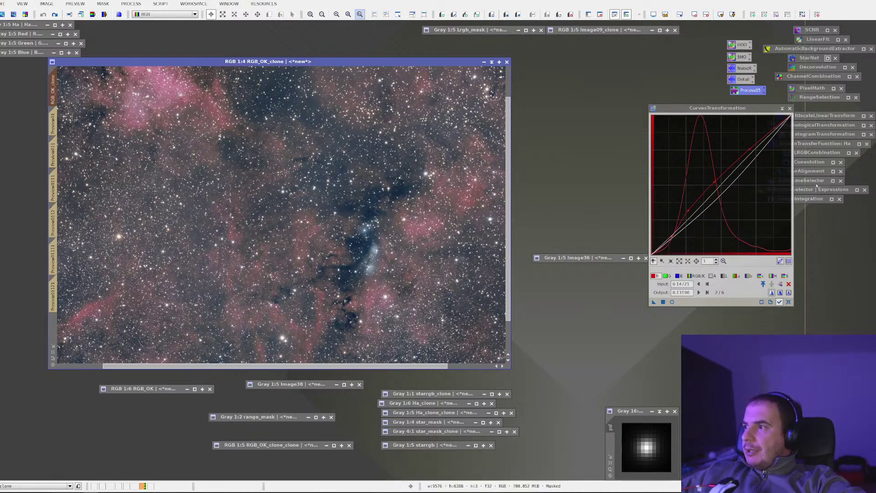
# Step: Reapply LRGBCombination with Ha as luminance to RGB_OK_clone through the new mask
pyautogui.moveTo(745, 108); pyautogui.dragTo(689, 101)
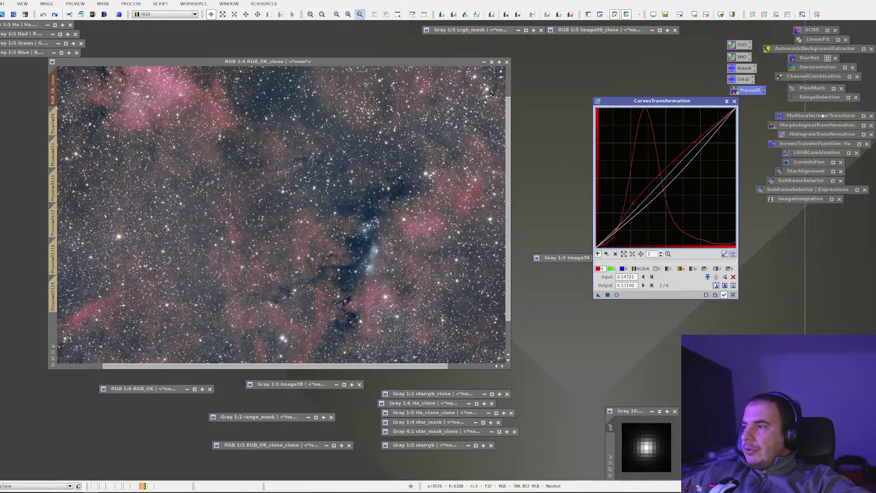
pyautogui.doubleClick(813, 153)
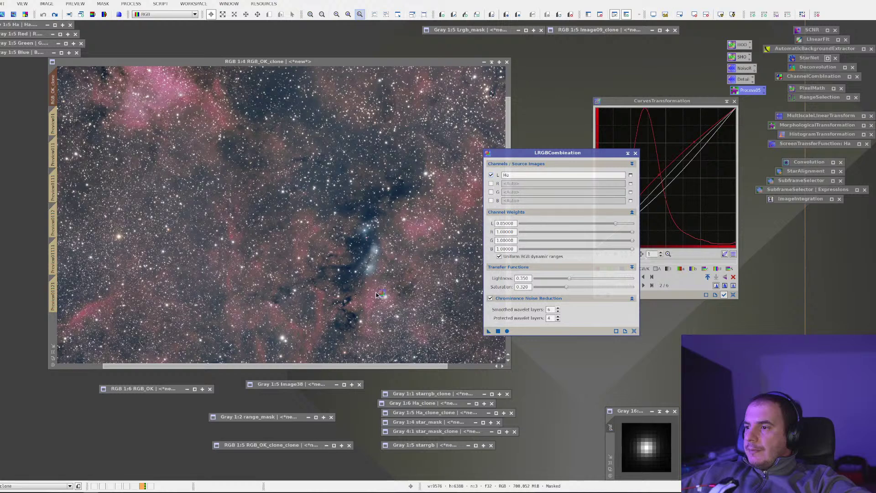
pyautogui.moveTo(408, 304); pyautogui.dragTo(360, 288)
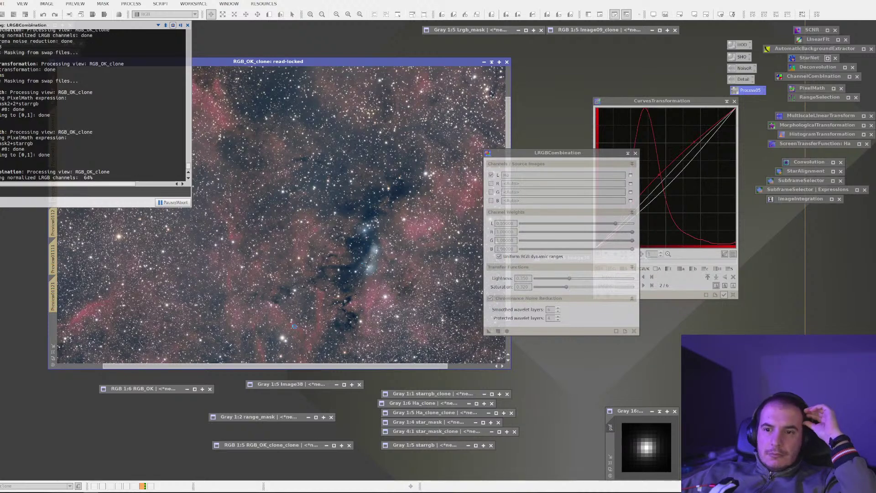
pyautogui.hotkey('alt', 'Tab')
pyautogui.scroll(-10, 672, 318)
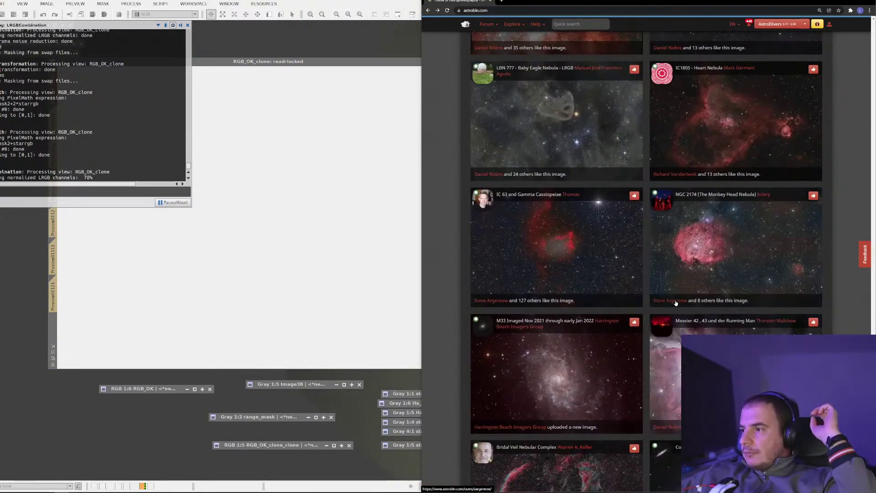
pyautogui.scroll(-5, 676, 303)
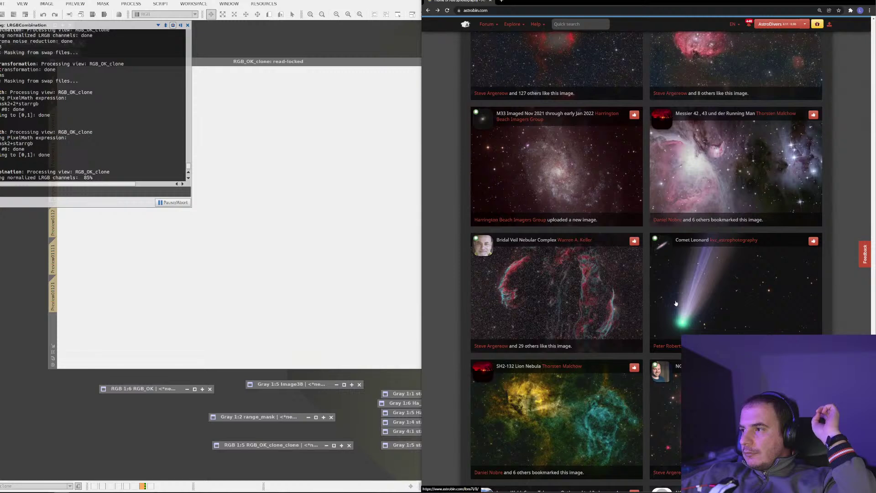
# Step: Browse the AstroBin image feed in the browser and view the LBN 777 - Baby Eagle Nebula image page
pyautogui.scroll(-10, 676, 303)
pyautogui.scroll(-10, 673, 294)
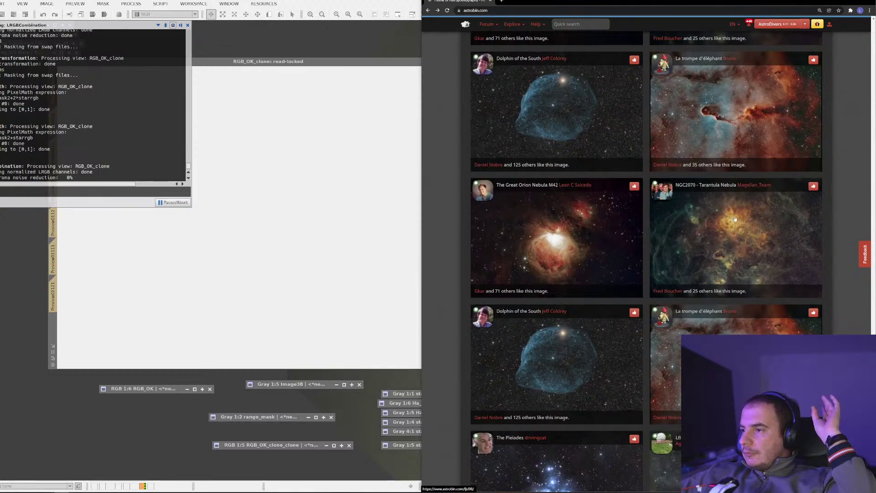
pyautogui.scroll(-3, 735, 219)
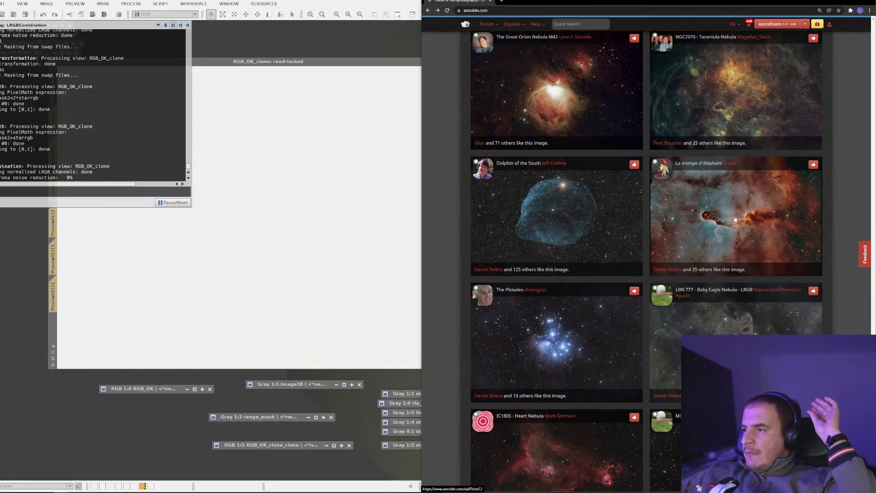
pyautogui.scroll(-1, 735, 219)
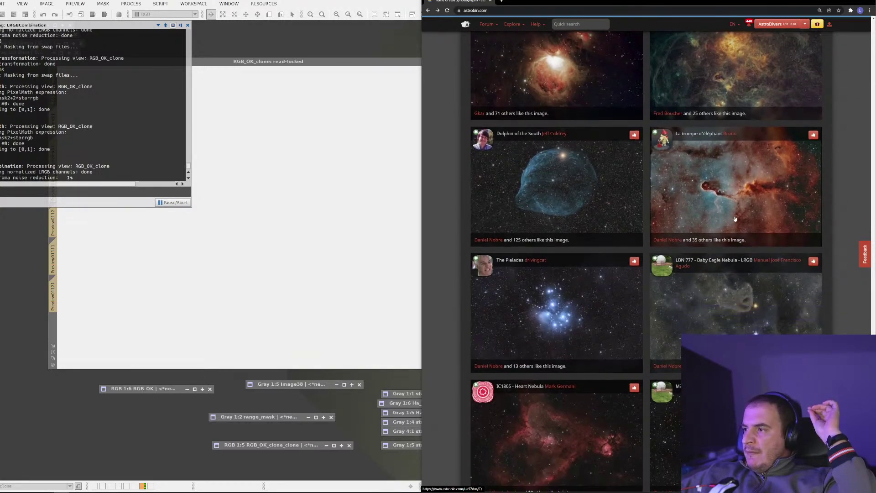
pyautogui.click(750, 317)
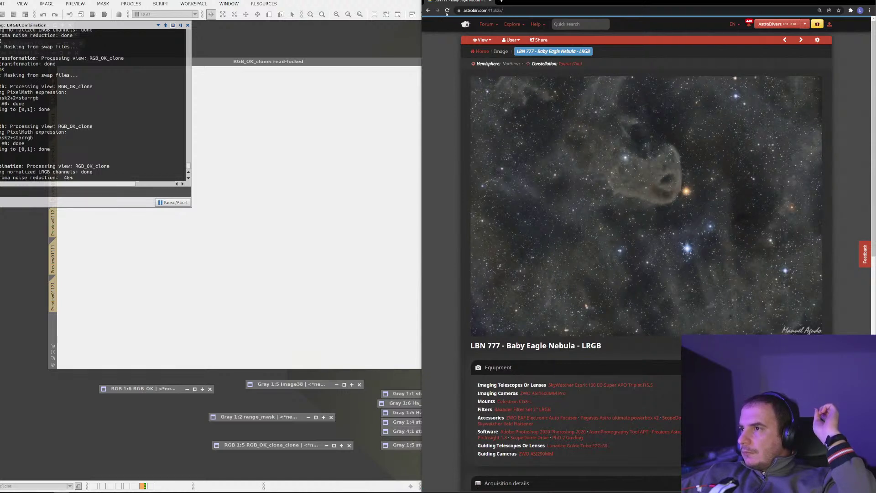
# Step: Return to the AstroBin feed, browse further through the nebula and galaxy images, and view the NGC 3293 cluster image page
pyautogui.hotkey('alt', 'Left')
pyautogui.scroll(-10, 579, 188)
pyautogui.scroll(-4, 579, 189)
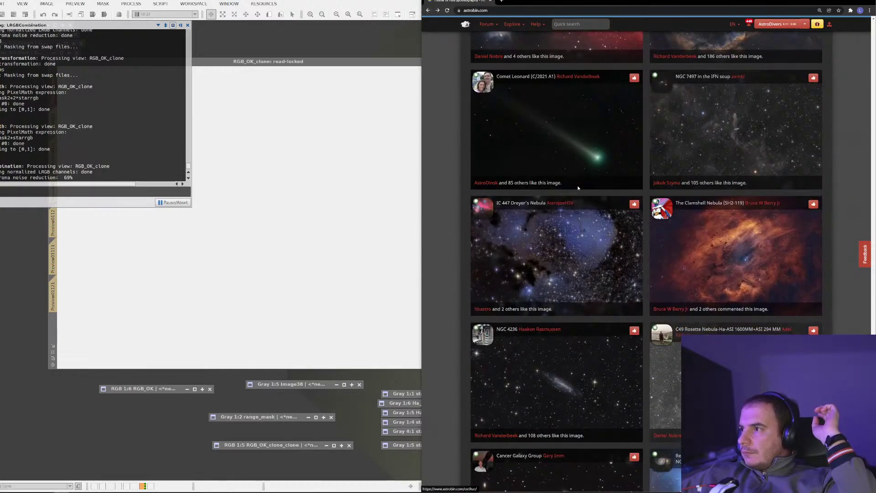
pyautogui.scroll(-4, 578, 188)
pyautogui.scroll(-4, 578, 189)
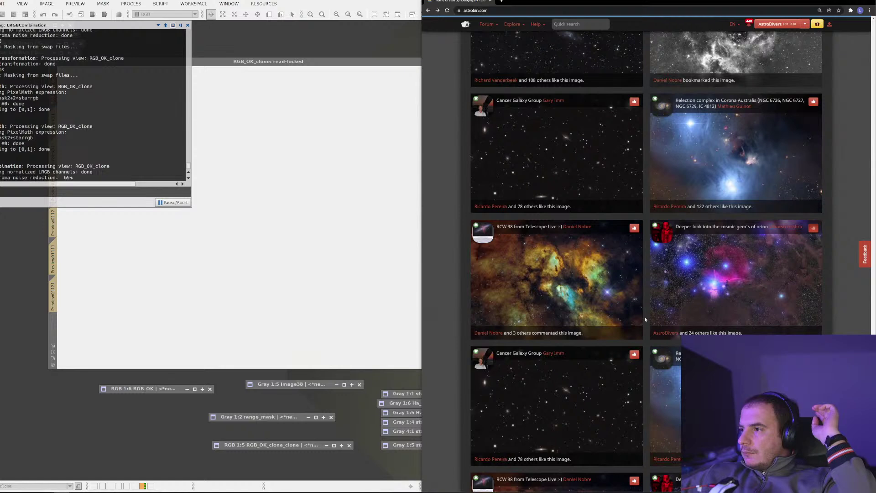
pyautogui.scroll(-2, 644, 317)
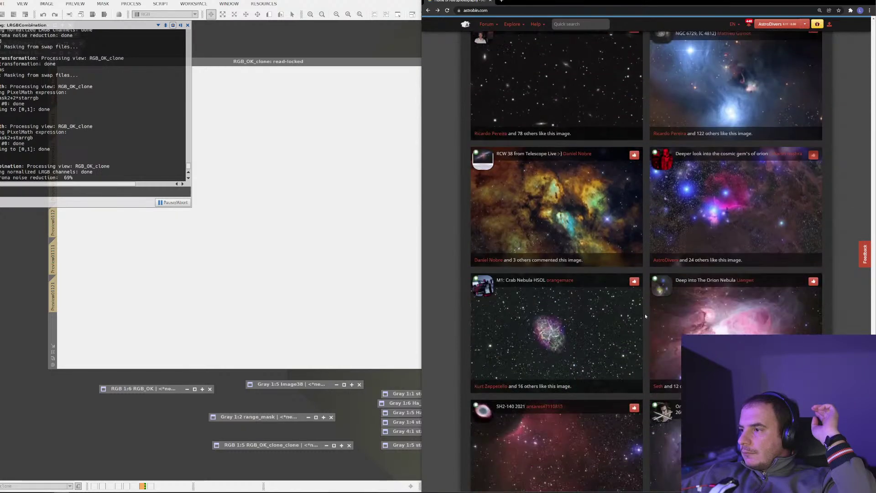
pyautogui.scroll(-8, 645, 313)
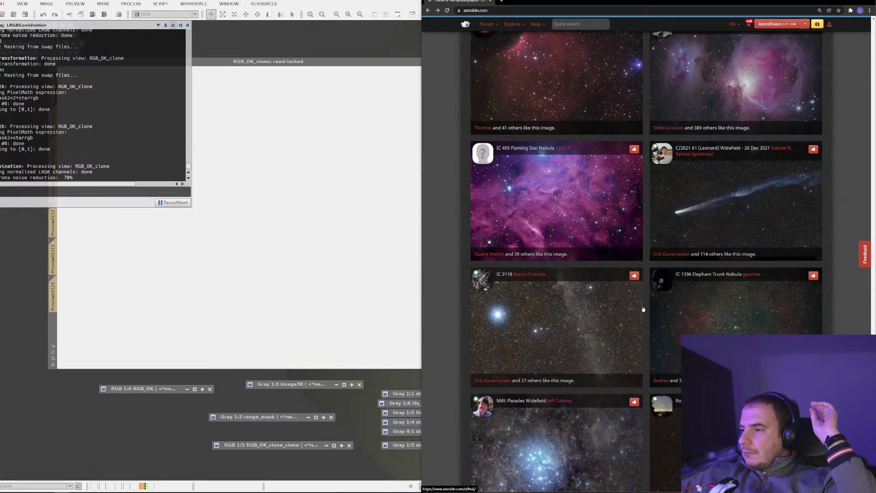
pyautogui.scroll(-1, 643, 309)
pyautogui.scroll(-12, 643, 309)
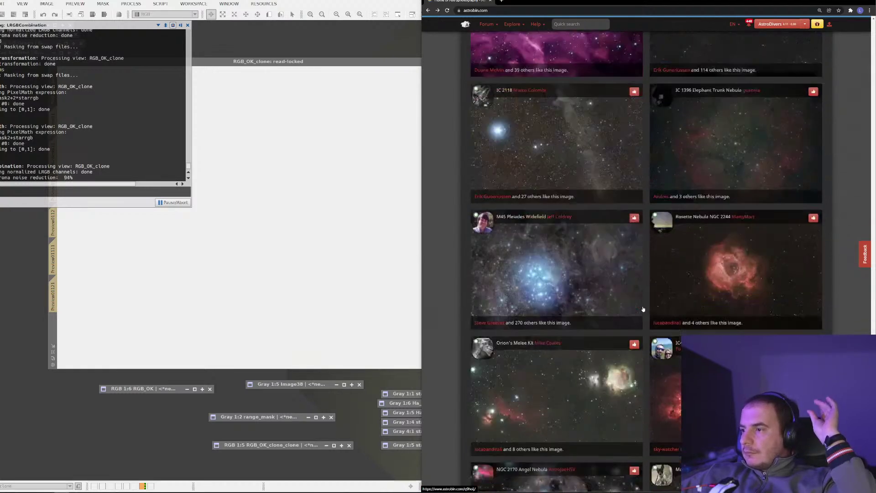
pyautogui.scroll(-2, 643, 309)
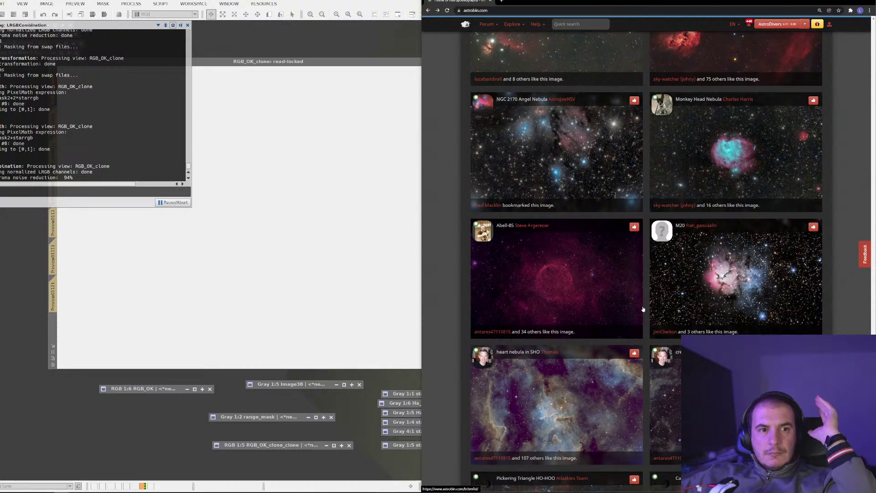
pyautogui.scroll(-8, 643, 309)
pyautogui.scroll(-2, 639, 292)
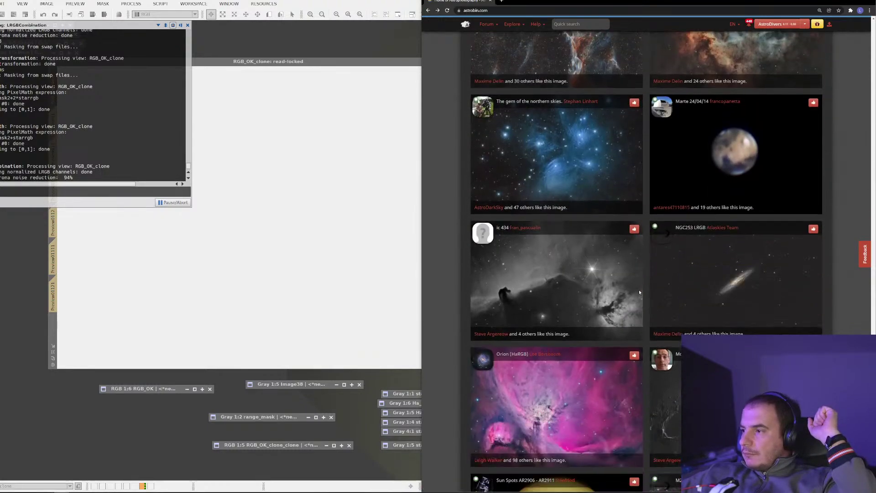
pyautogui.scroll(-3, 639, 292)
pyautogui.scroll(-3, 639, 293)
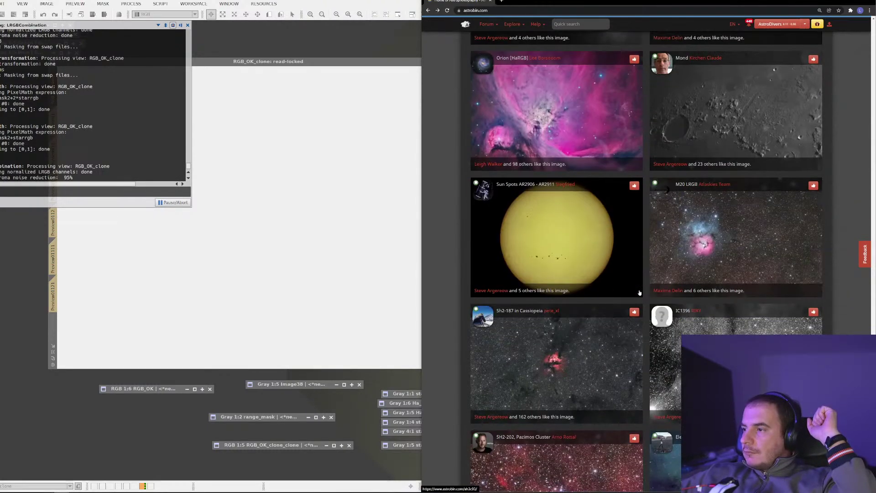
pyautogui.scroll(-5, 639, 292)
pyautogui.scroll(-3, 639, 293)
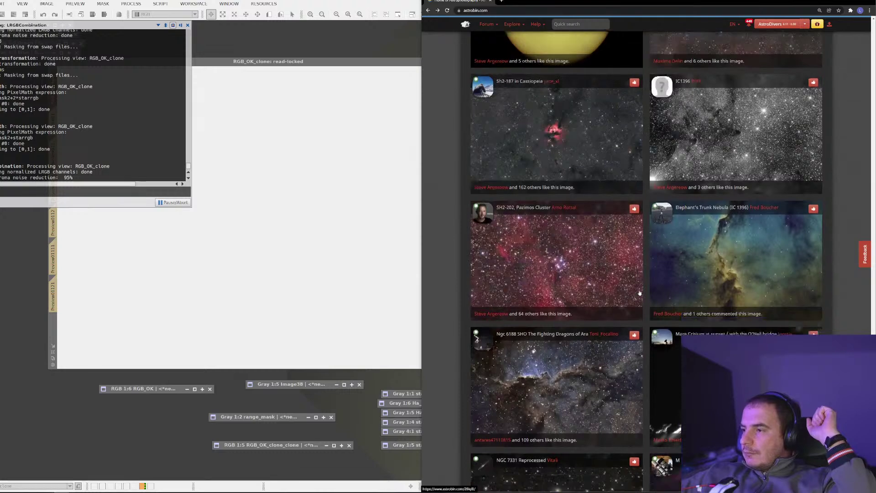
pyautogui.scroll(-2, 639, 293)
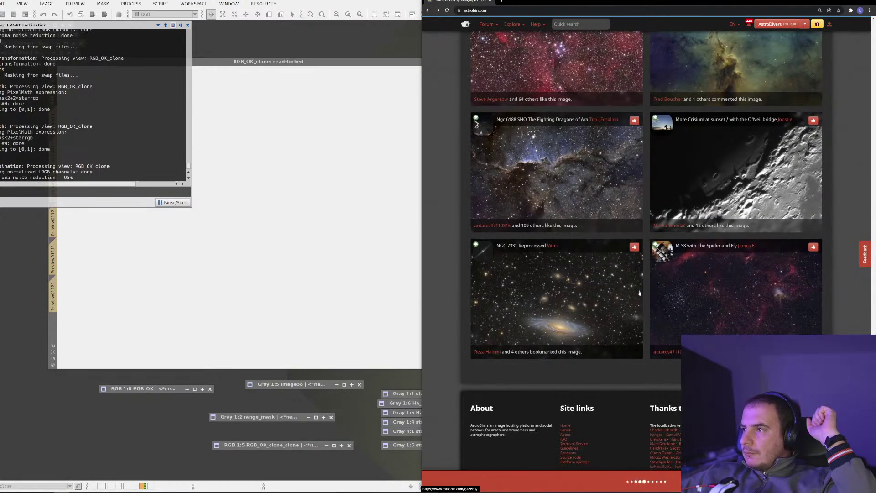
pyautogui.scroll(-2, 628, 257)
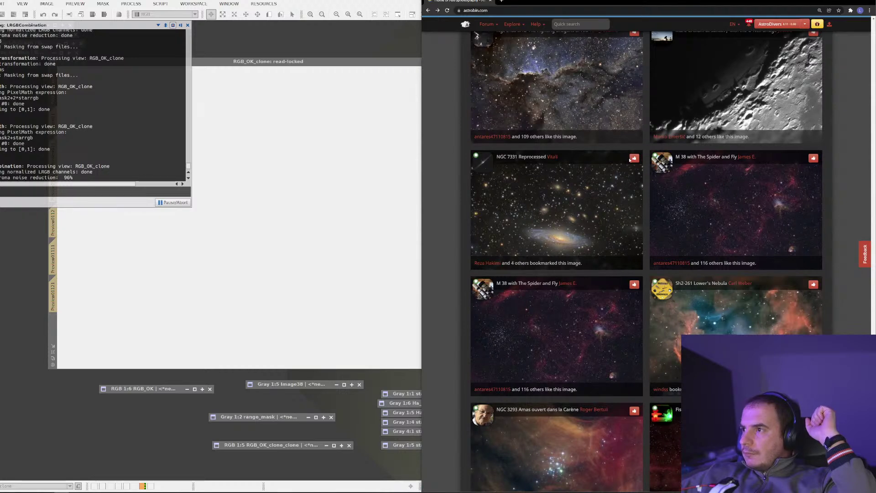
pyautogui.scroll(-1, 601, 228)
pyautogui.scroll(-2, 601, 236)
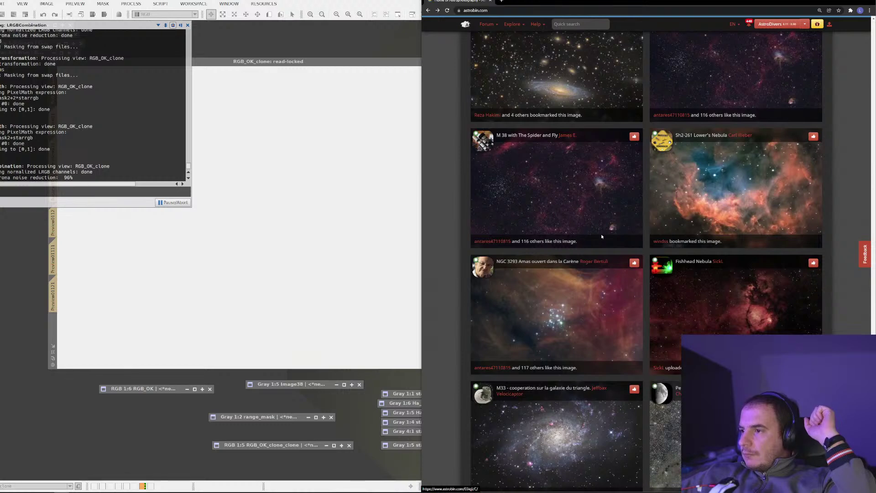
pyautogui.click(596, 285)
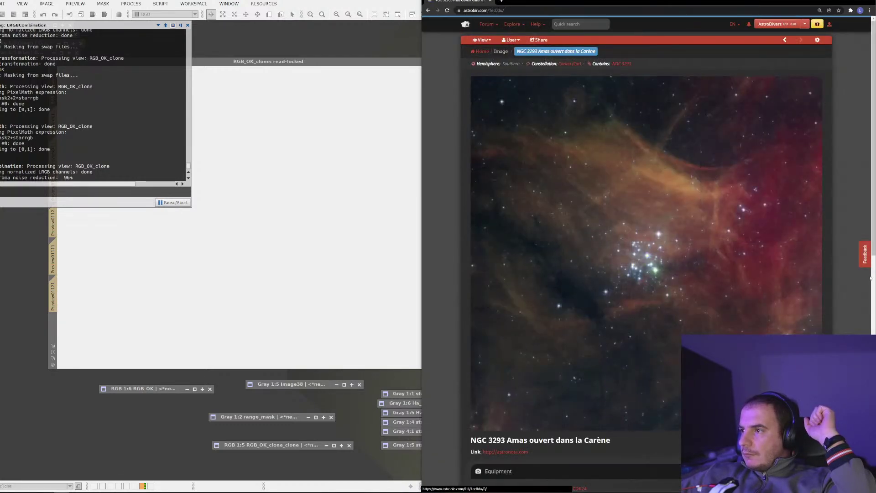
pyautogui.scroll(-2, 869, 276)
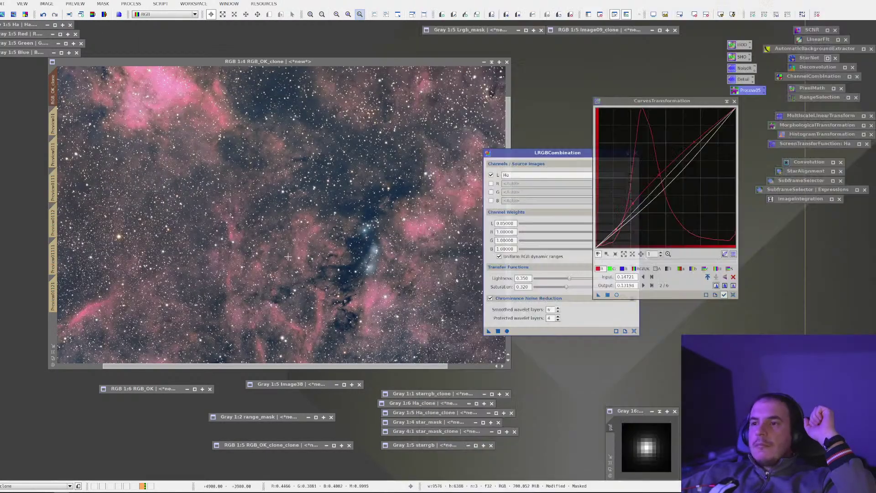
# Step: Inspect the stars and nebula in the blended RGB_OK_clone image up close, and iconize LRGBCombination
pyautogui.click(306, 257)
pyautogui.scroll(5, 306, 257)
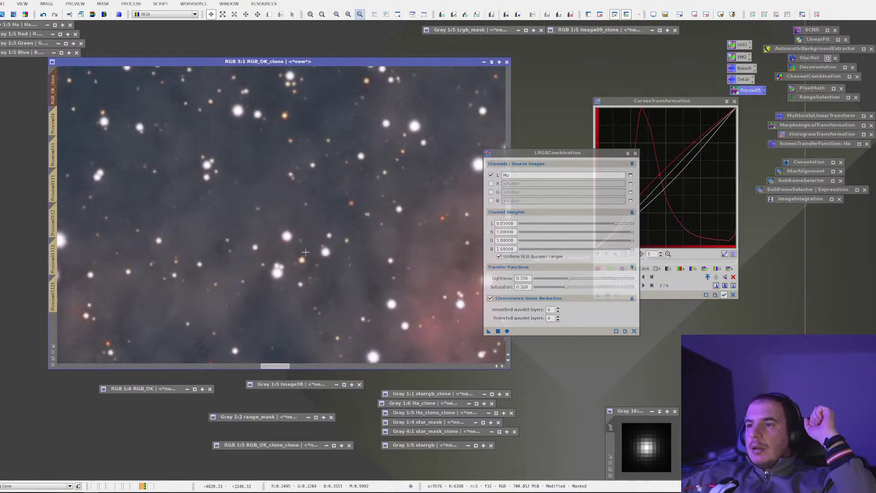
pyautogui.scroll(-1, 305, 252)
pyautogui.scroll(-5, 305, 252)
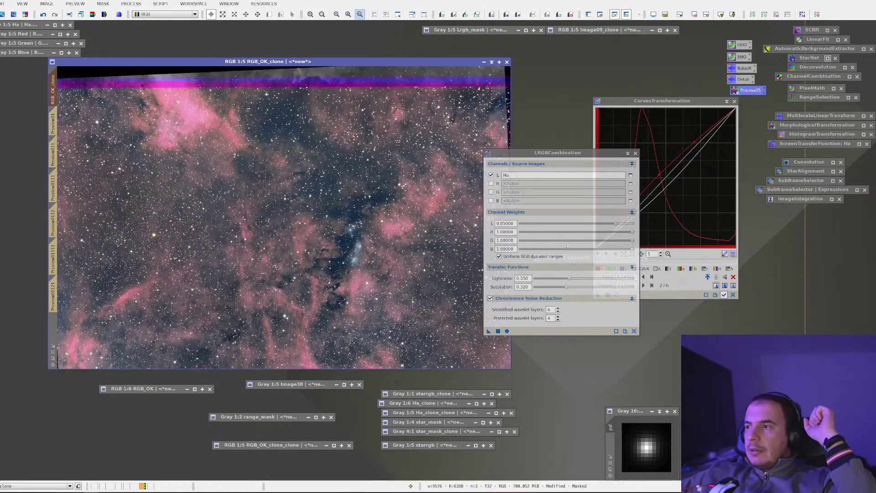
pyautogui.click(630, 152)
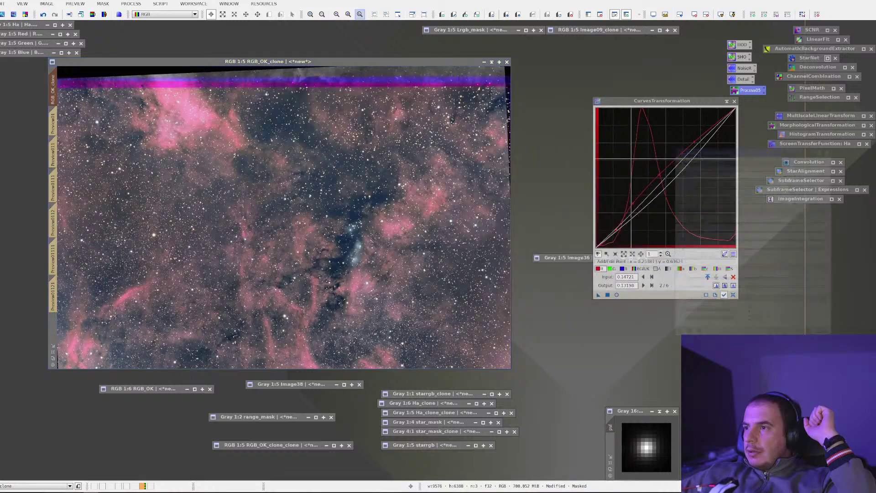
# Step: Check the existing curves adjustment in the real-time preview, apply it to RGB_OK_clone, and reset CurvesTransformation
pyautogui.click(616, 294)
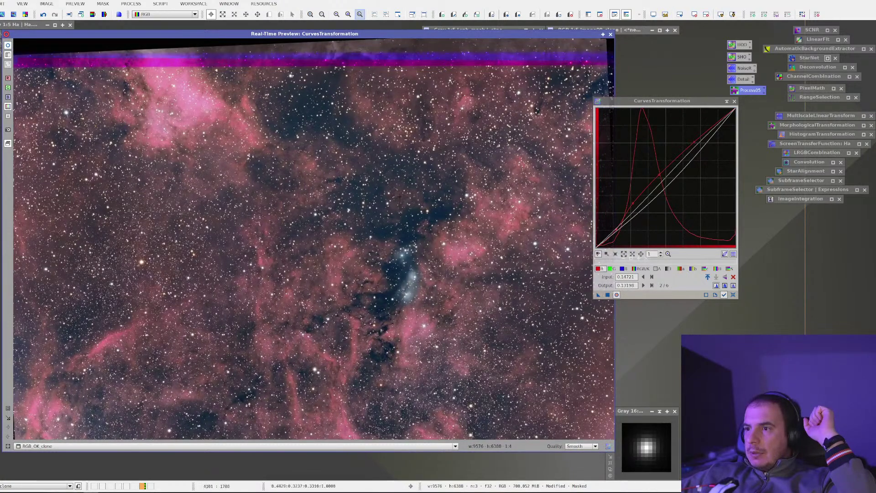
pyautogui.click(607, 294)
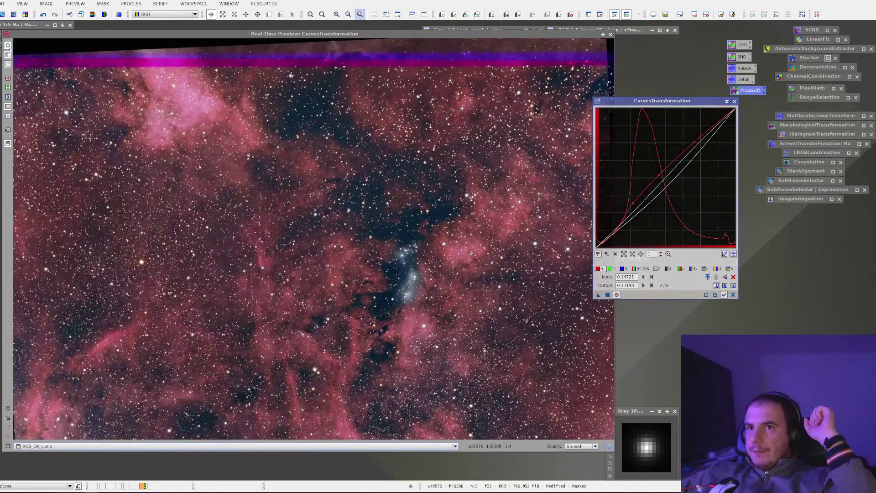
pyautogui.click(10, 47)
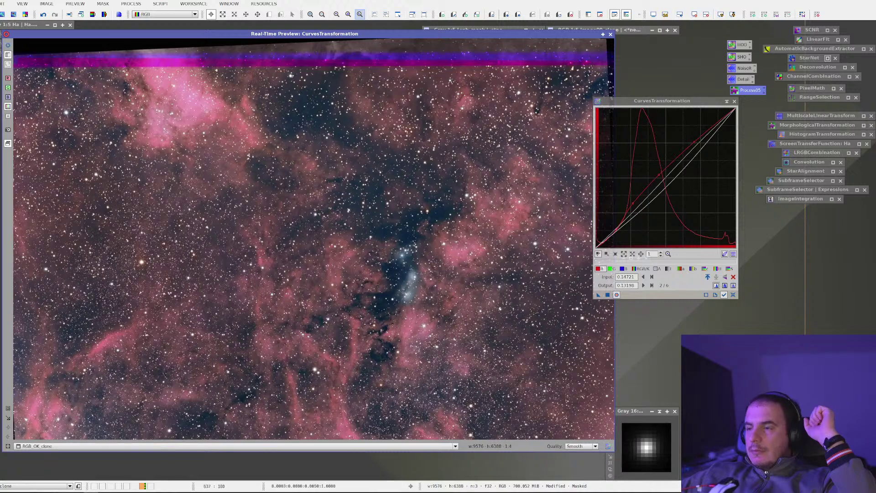
pyautogui.click(733, 294)
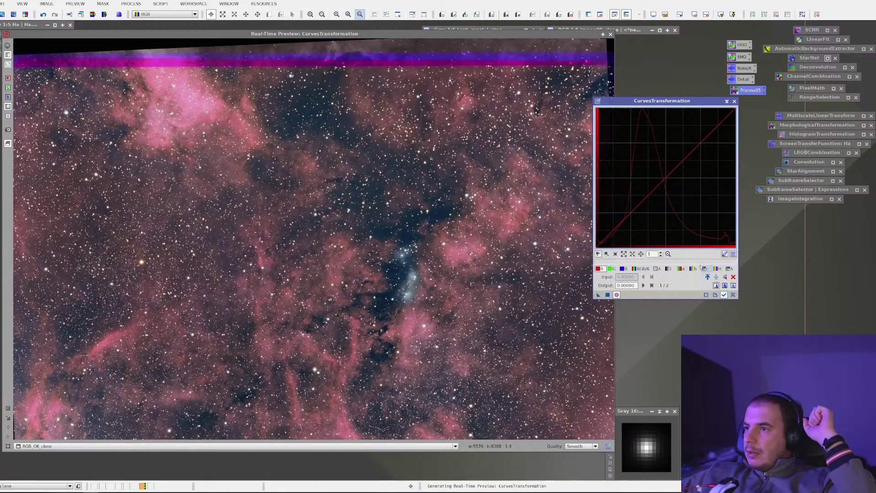
# Step: Try a raised red-channel curve with points at about 0.22/0.27 and 0.50/0.64, checking the nebula and stars in the real-time preview
pyautogui.click(654, 184)
pyautogui.moveTo(654, 184); pyautogui.dragTo(646, 176)
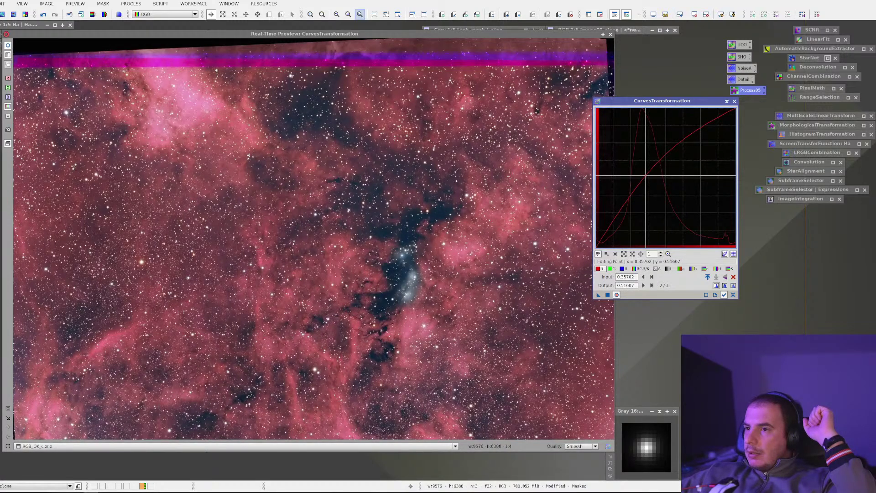
pyautogui.moveTo(647, 176); pyautogui.dragTo(648, 177)
pyautogui.click(627, 210)
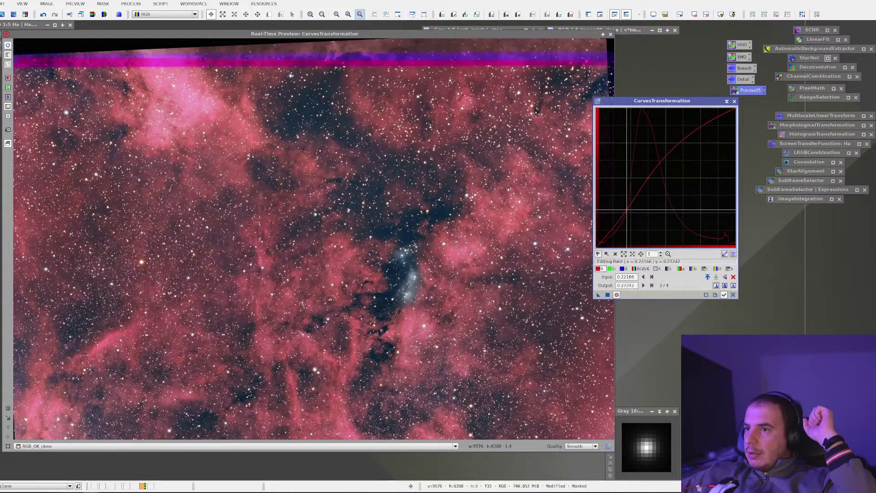
pyautogui.moveTo(627, 210); pyautogui.dragTo(627, 210)
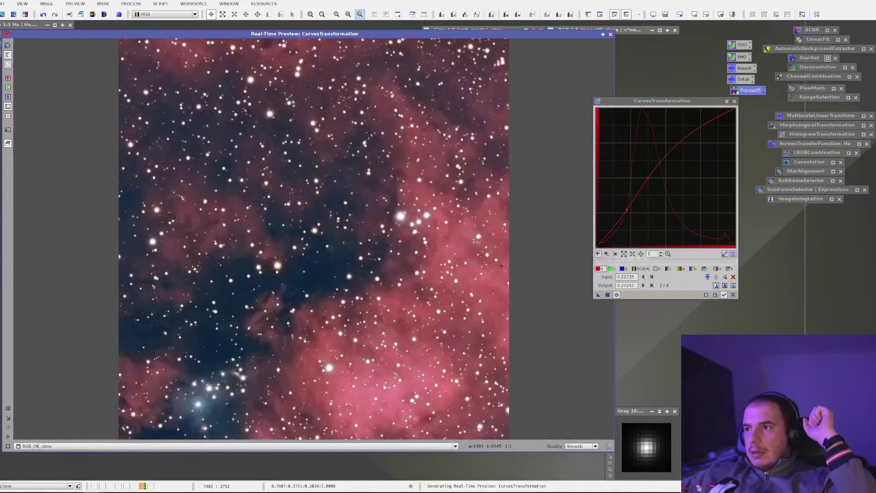
pyautogui.click(500, 266)
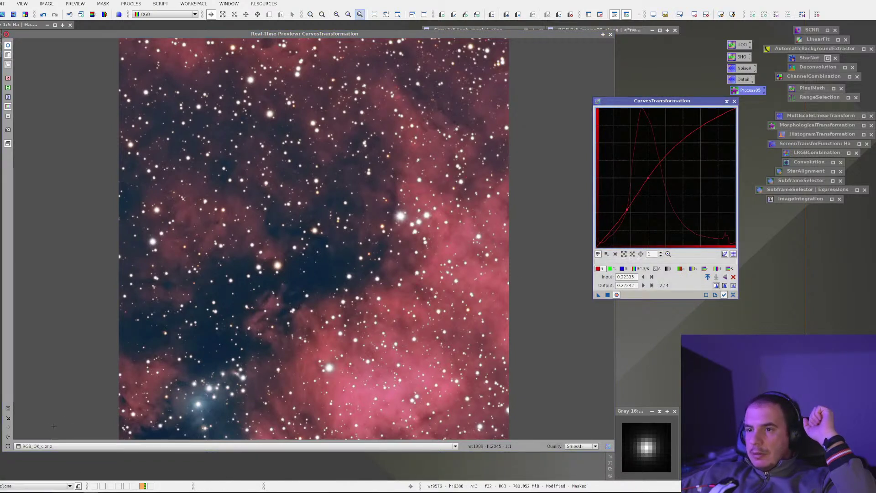
pyautogui.scroll(-3, 122, 375)
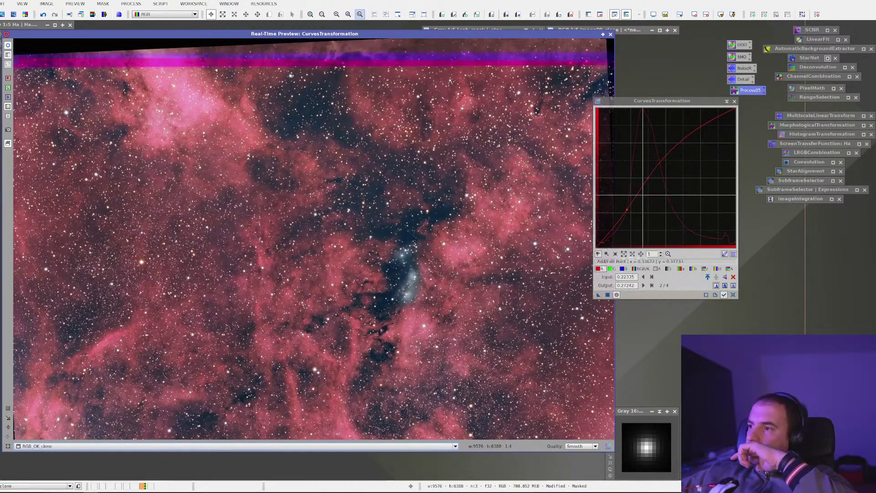
pyautogui.moveTo(666, 157); pyautogui.dragTo(666, 158)
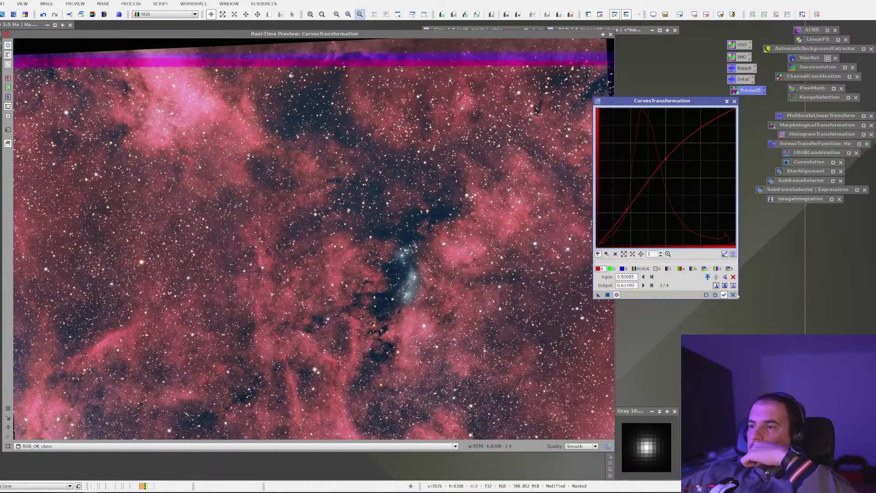
pyautogui.click(733, 295)
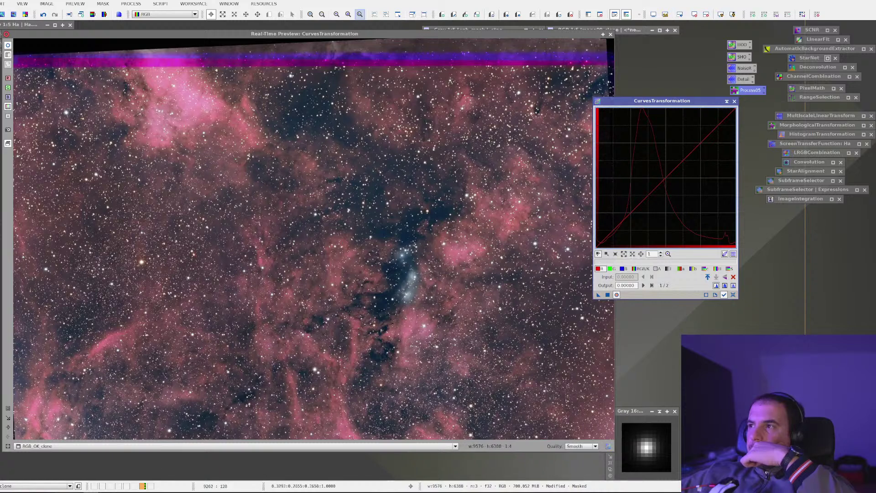
# Step: Replace the Image36 mask on RGB_OK_clone with another mask image and toggle the mask overlay display
pyautogui.click(611, 34)
pyautogui.rightClick(330, 206)
pyautogui.moveTo(454, 285)
pyautogui.click(494, 286)
pyautogui.click(462, 242)
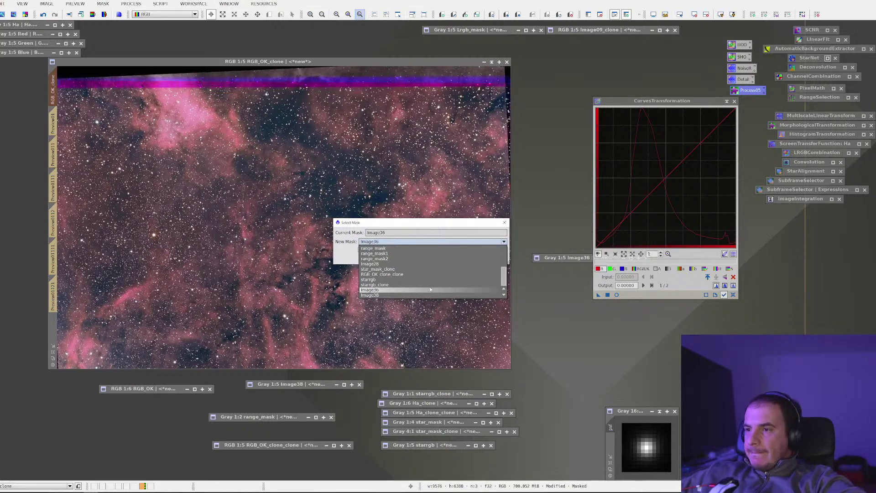
pyautogui.click(447, 258)
pyautogui.click(459, 258)
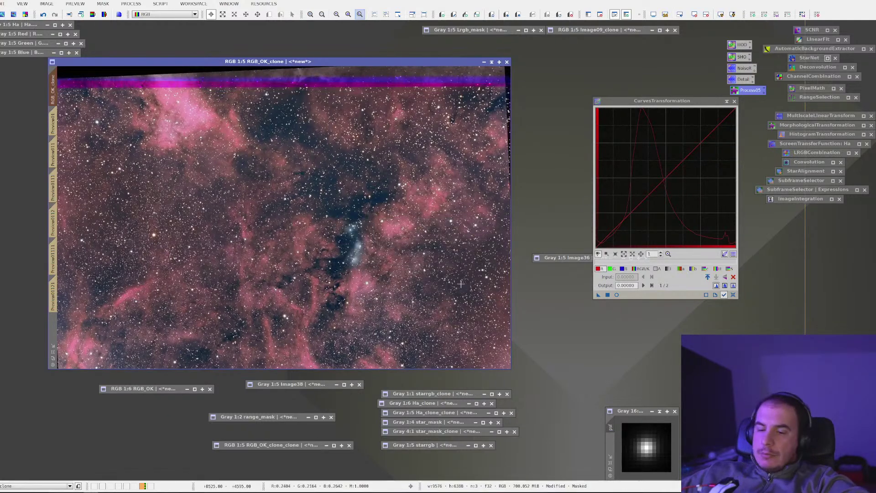
pyautogui.hotkey('ctrl', 'k')
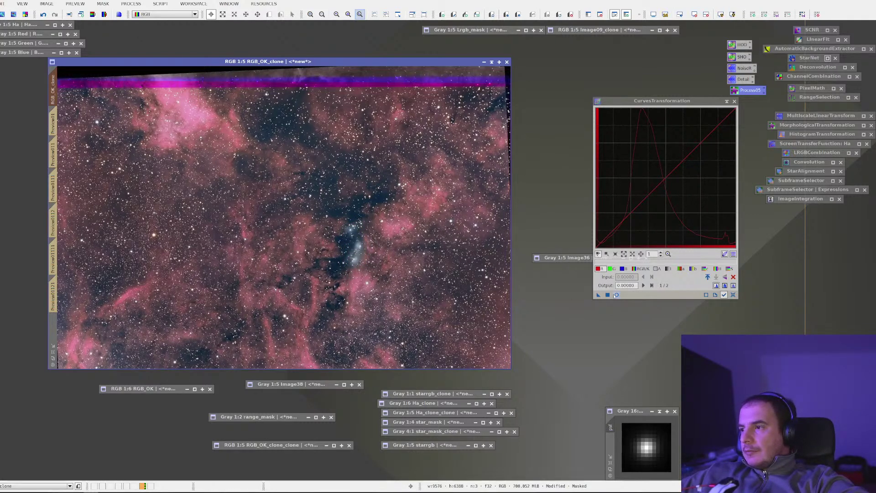
# Step: Raise the red-channel curve with points at about 0.34/0.38, 0.46/0.52 and 0.83/0.86, apply it to RGB_OK_clone, and reset CurvesTransformation
pyautogui.click(616, 295)
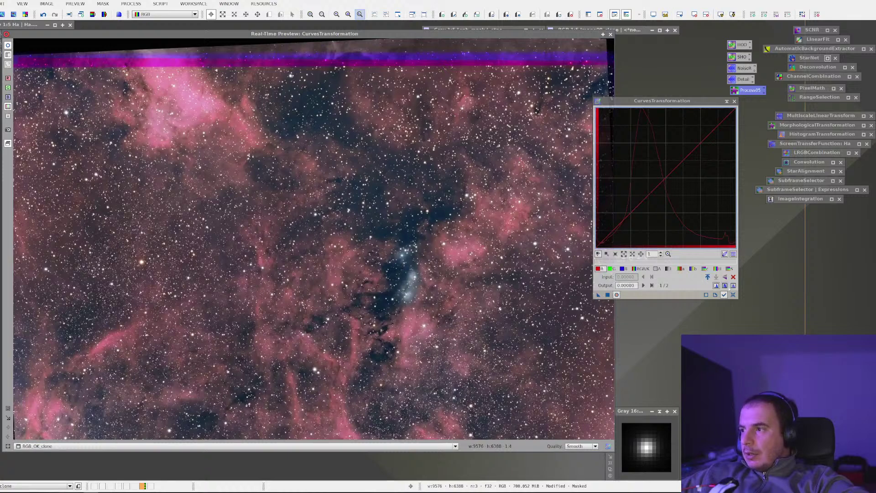
pyautogui.click(657, 178)
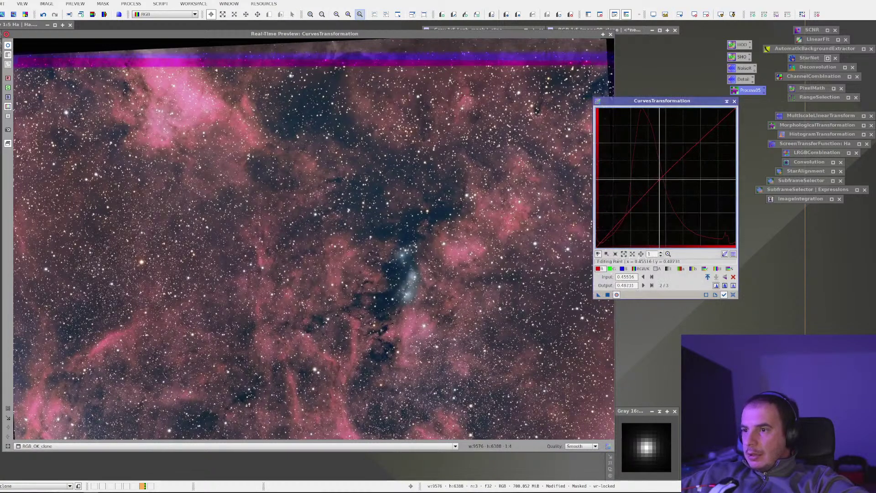
pyautogui.moveTo(658, 178); pyautogui.dragTo(661, 176)
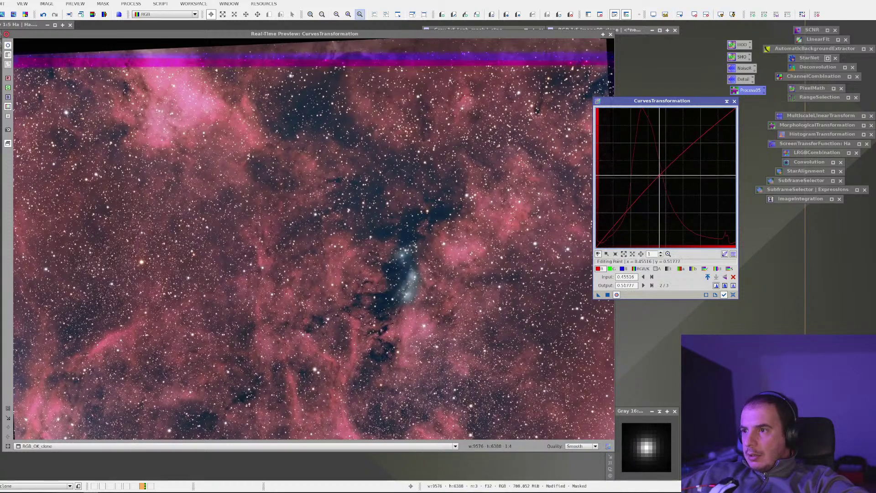
pyautogui.click(644, 193)
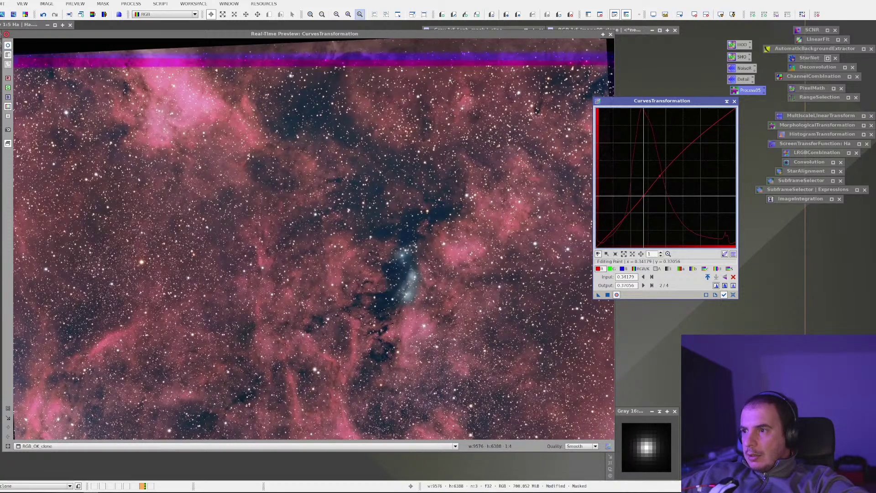
pyautogui.moveTo(644, 193); pyautogui.dragTo(644, 195)
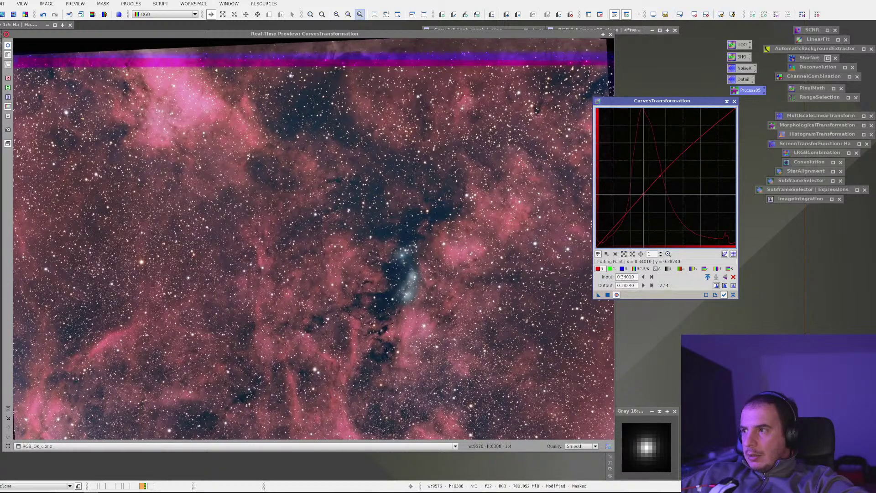
pyautogui.click(716, 128)
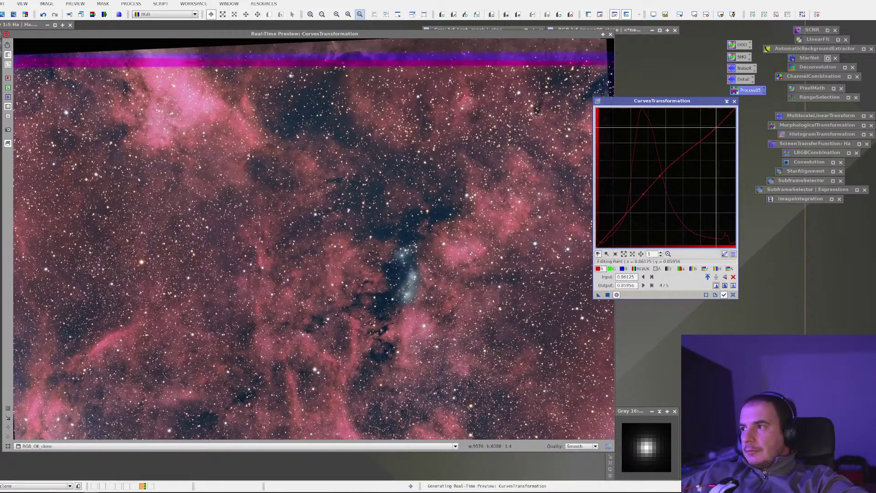
pyautogui.moveTo(716, 128); pyautogui.dragTo(713, 128)
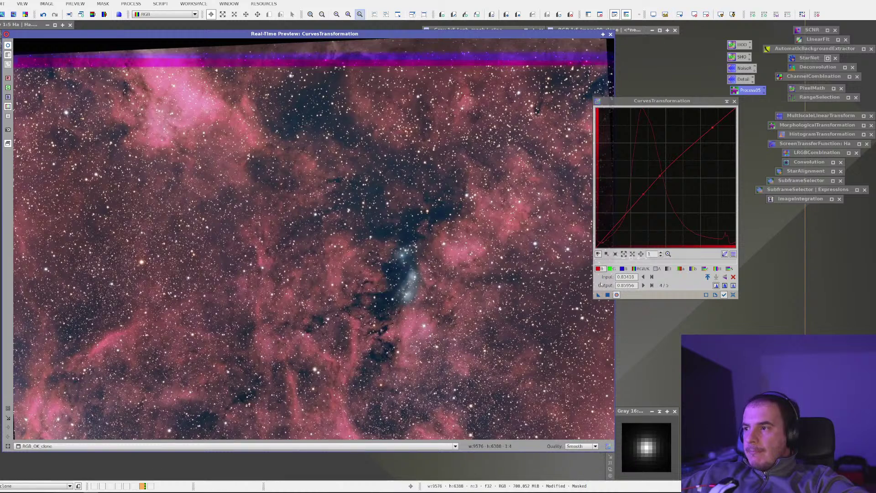
pyautogui.click(607, 294)
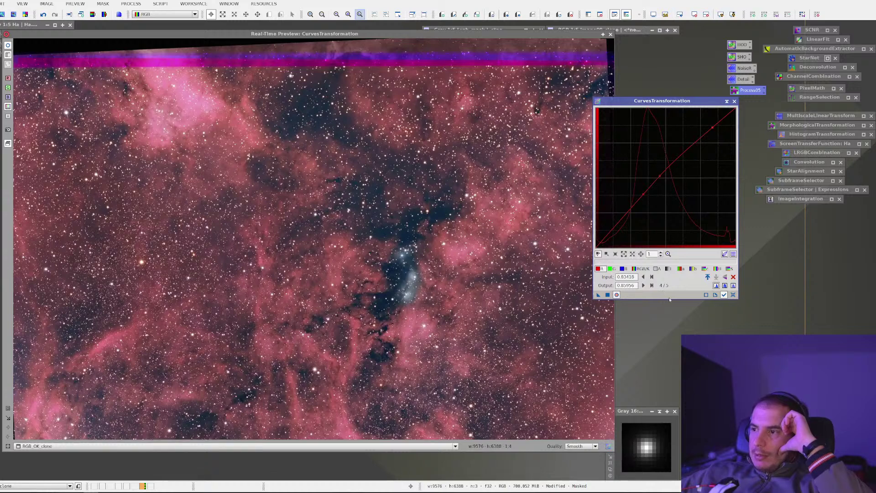
pyautogui.click(733, 295)
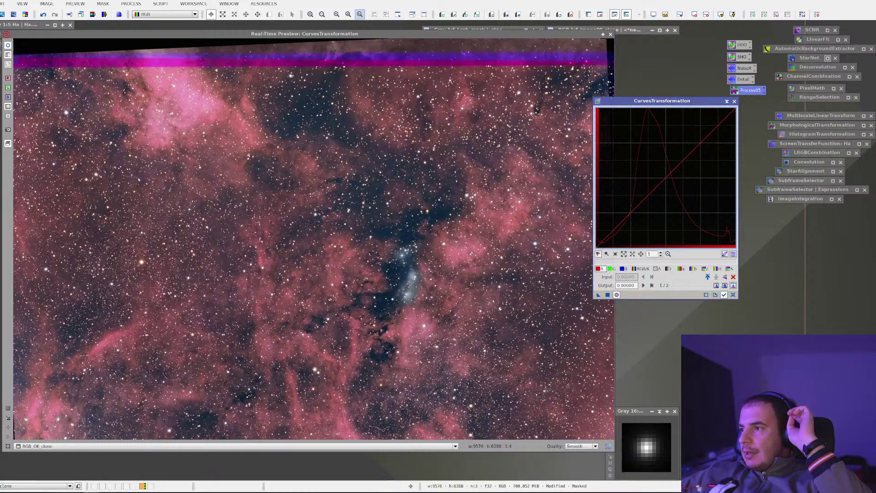
pyautogui.click(717, 269)
pyautogui.click(631, 174)
pyautogui.moveTo(632, 174); pyautogui.dragTo(671, 198)
pyautogui.click(704, 268)
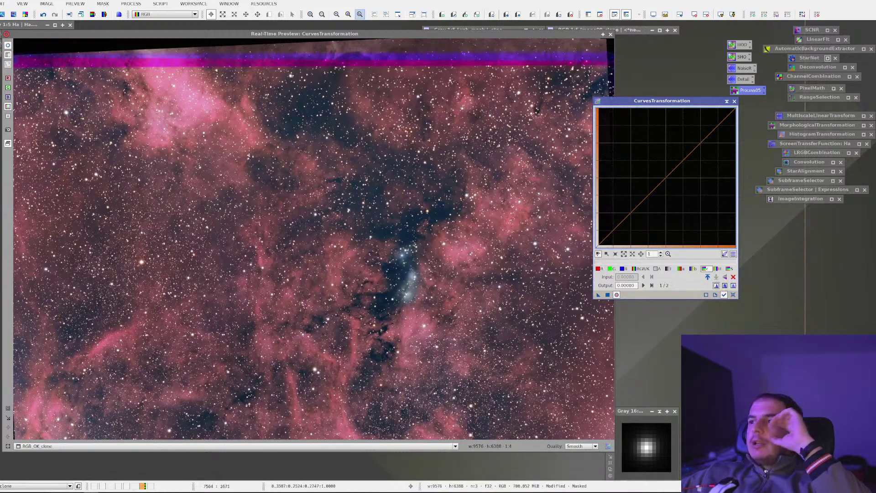
# Step: Close the real-time preview and invert the mask on RGB_OK_clone to expose only the blue reflection nebula, leaving the mask overlay hidden
pyautogui.click(610, 34)
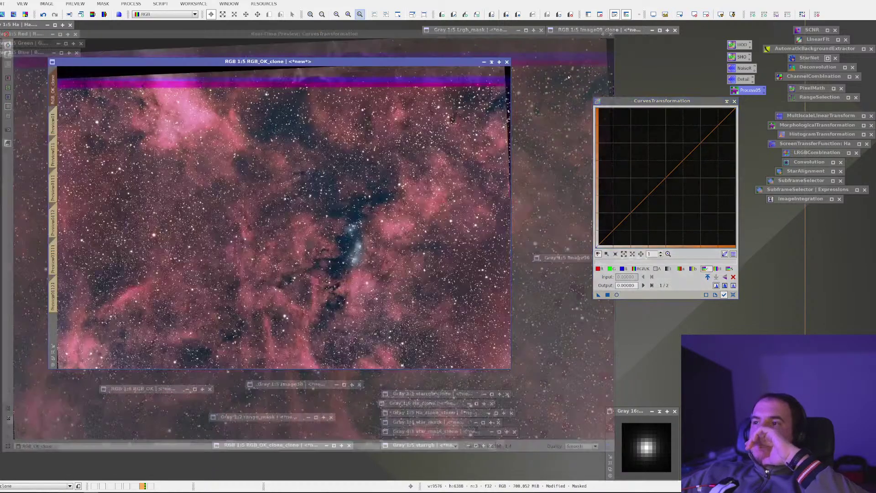
pyautogui.scroll(2, 379, 208)
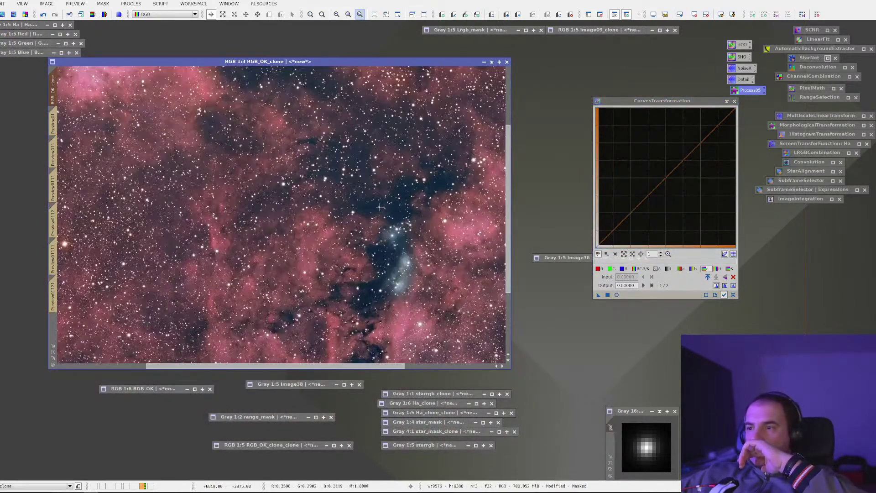
pyautogui.scroll(-2, 379, 208)
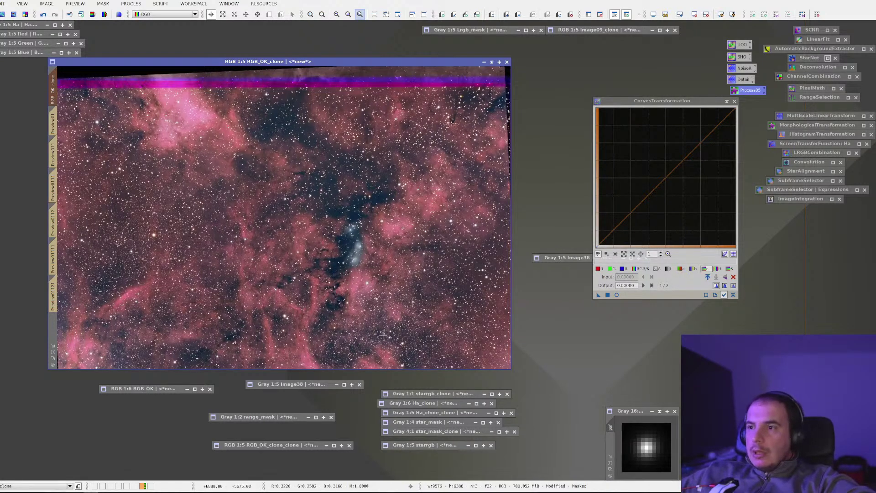
pyautogui.hotkey('ctrl', 'k')
pyautogui.hotkey('ctrl', 'i')
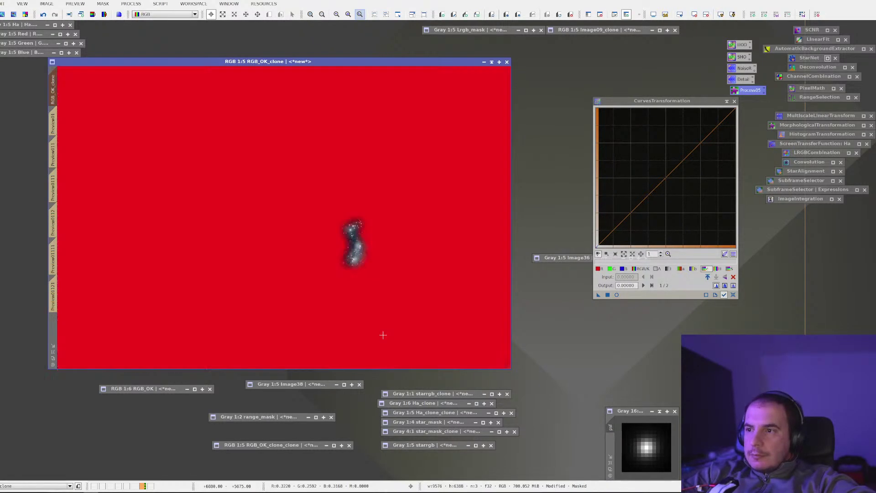
pyautogui.hotkey('ctrl', 'k')
pyautogui.hotkey('ctrl', 'k')
pyautogui.hotkey('ctrl', 'k')
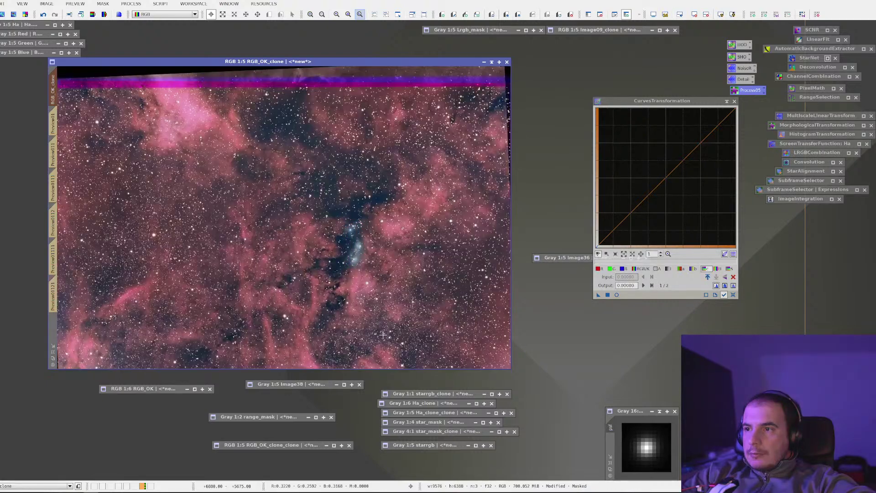
# Step: Reopen the real-time preview for RGB_OK_clone and view the blue reflection nebula up close
pyautogui.click(675, 285)
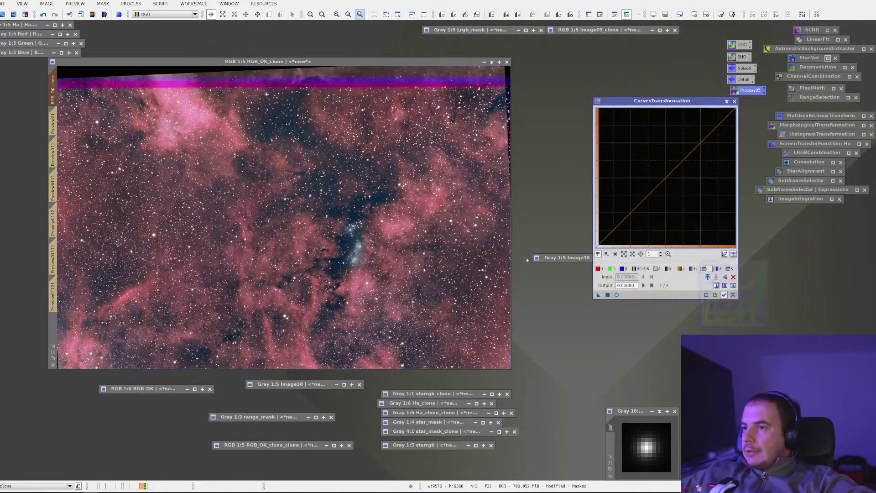
pyautogui.click(412, 276)
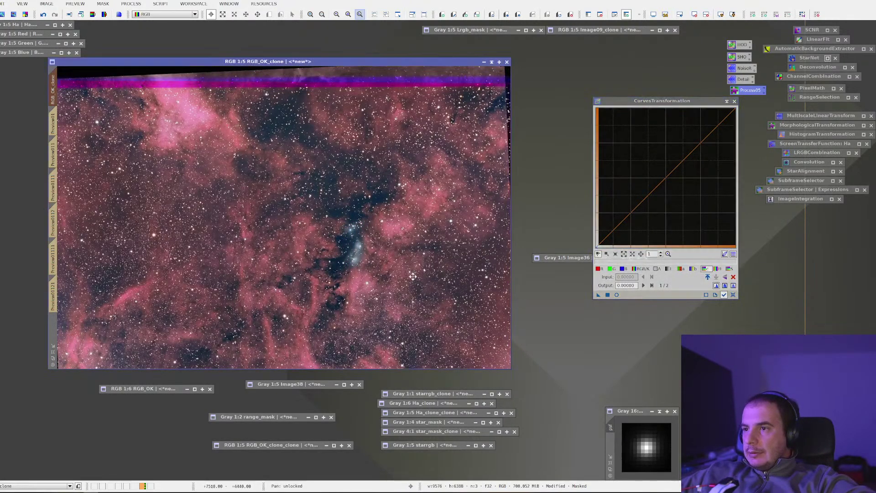
pyautogui.click(617, 295)
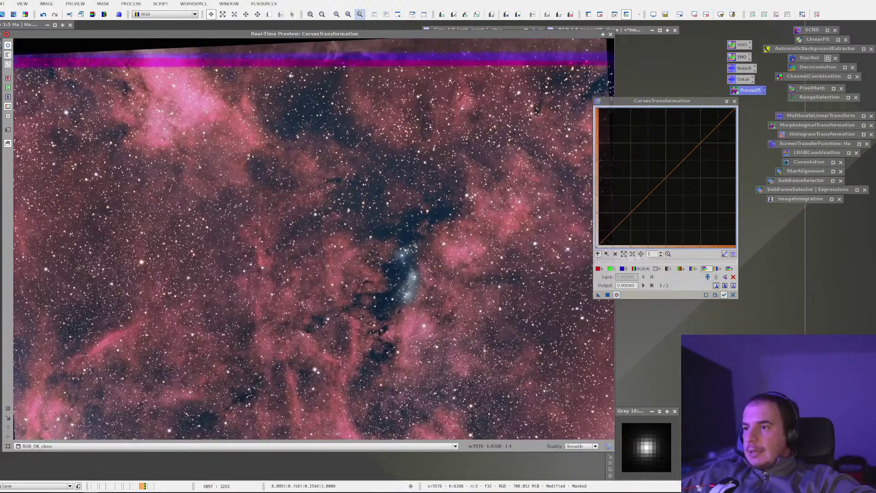
pyautogui.scroll(3, 469, 340)
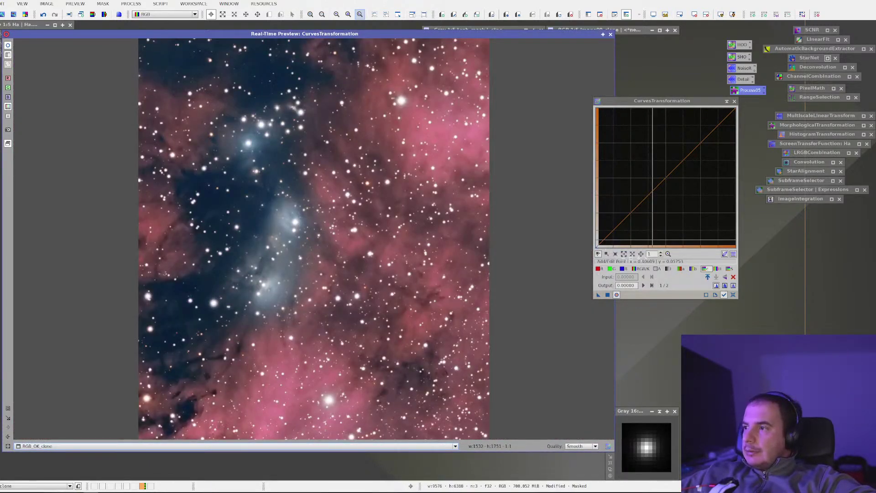
# Step: Try a raised blue-channel curve with points at about 0.14/0.26, 0.36/0.50 and 0.60/0.76, and reset it
pyautogui.click(622, 269)
pyautogui.moveTo(654, 184); pyautogui.dragTo(645, 178)
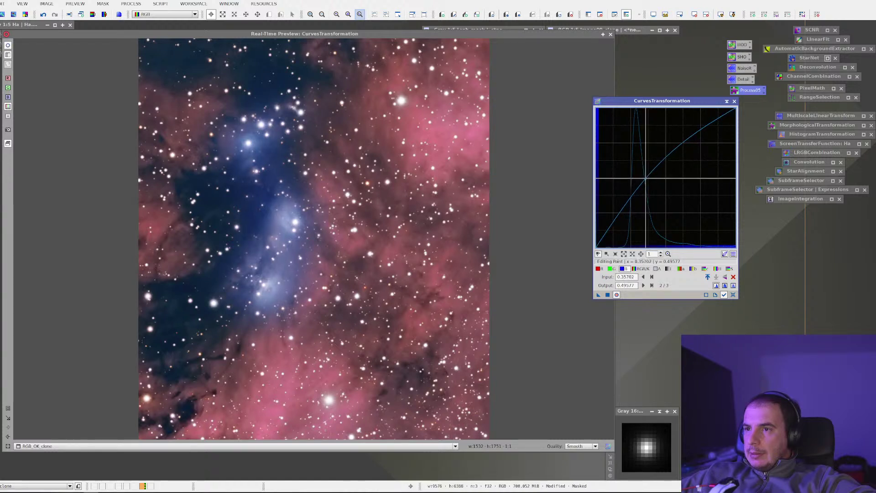
pyautogui.moveTo(689, 143)
pyautogui.mouseDown()
pyautogui.moveTo(690, 150)
pyautogui.moveTo(674, 137)
pyautogui.moveTo(680, 141)
pyautogui.mouseUp()
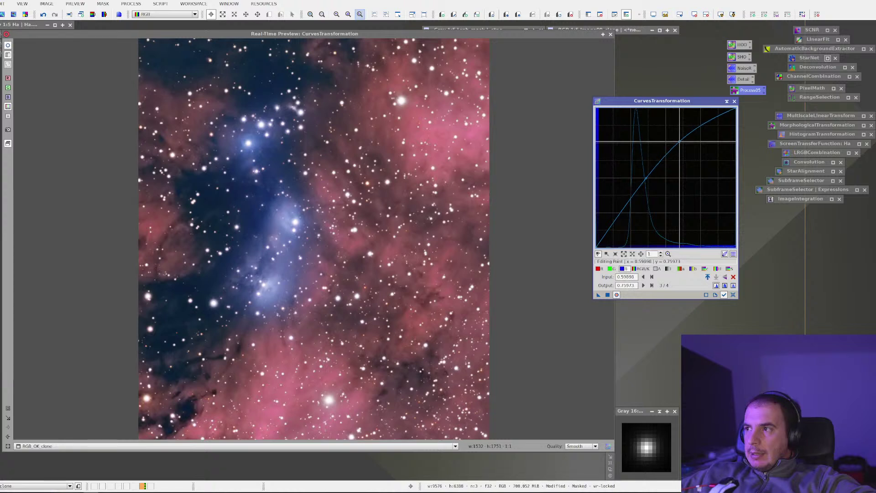
pyautogui.click(627, 215)
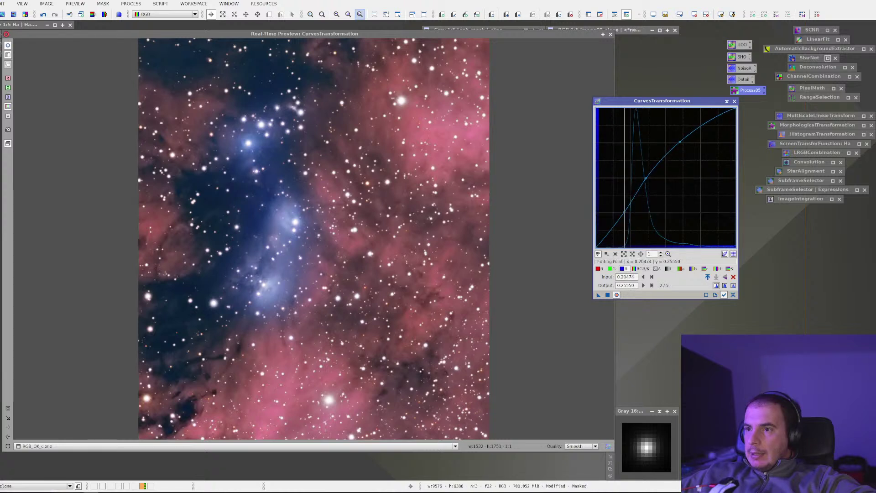
pyautogui.moveTo(626, 215)
pyautogui.mouseDown()
pyautogui.moveTo(635, 222)
pyautogui.moveTo(615, 210)
pyautogui.mouseUp()
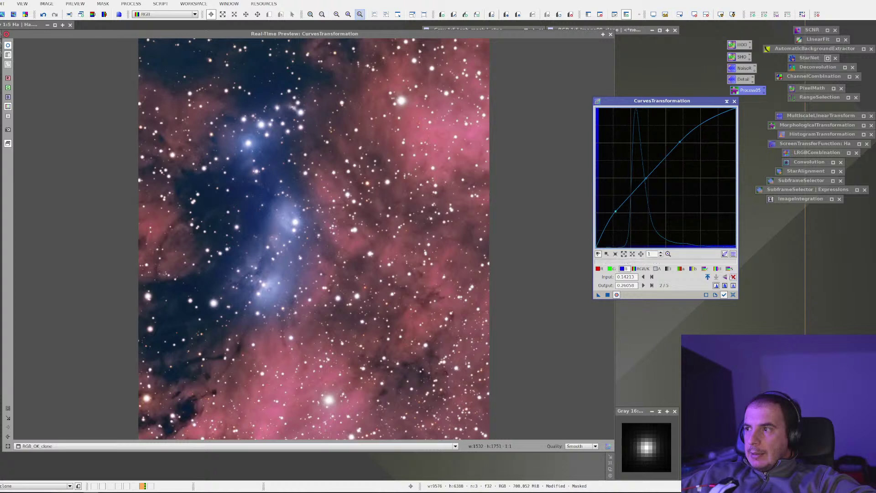
pyautogui.click(733, 294)
# Step: Raise the blue-channel curve with a single point at about 0.38/0.56, apply it to RGB_OK_clone, and reset CurvesTransformation
pyautogui.moveTo(647, 196); pyautogui.dragTo(648, 170)
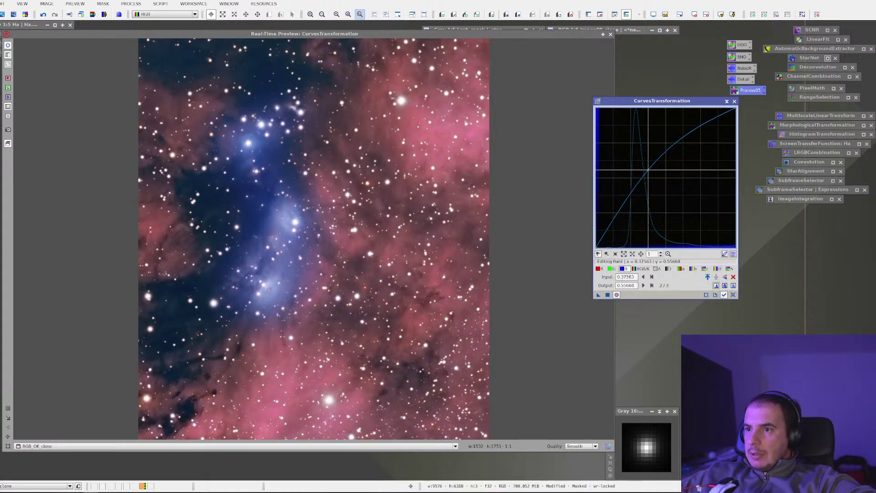
pyautogui.click(8, 45)
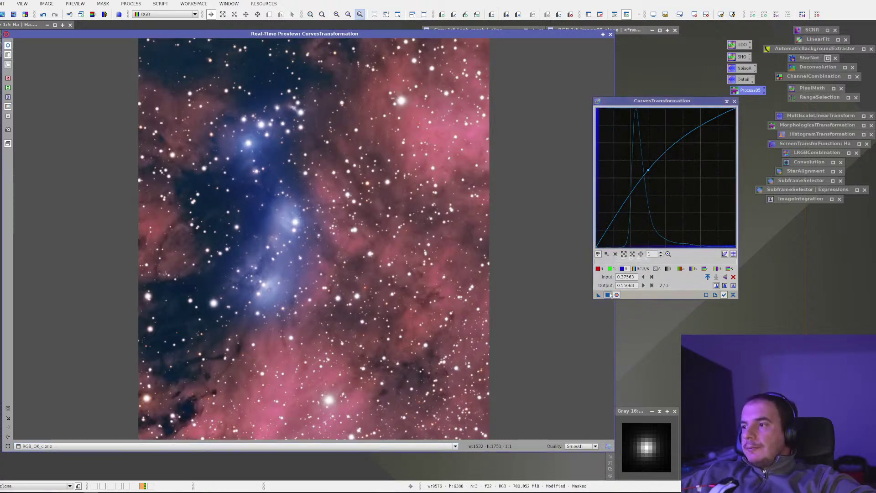
pyautogui.click(608, 295)
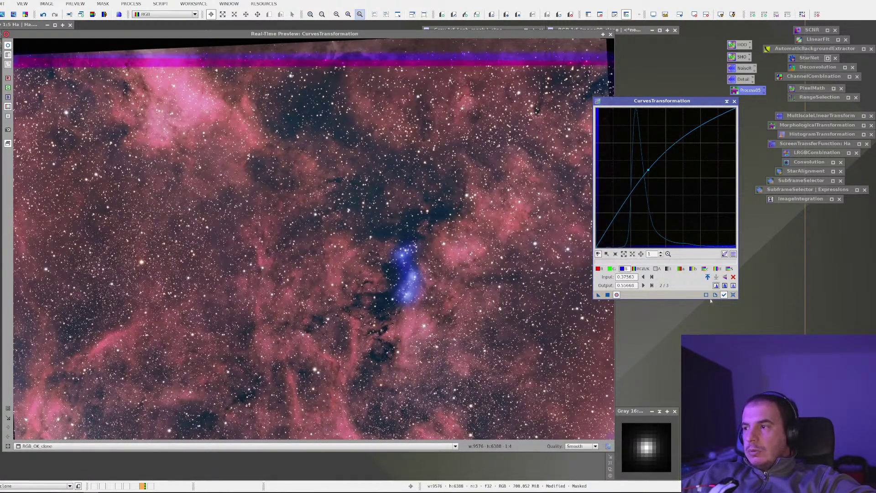
pyautogui.click(733, 294)
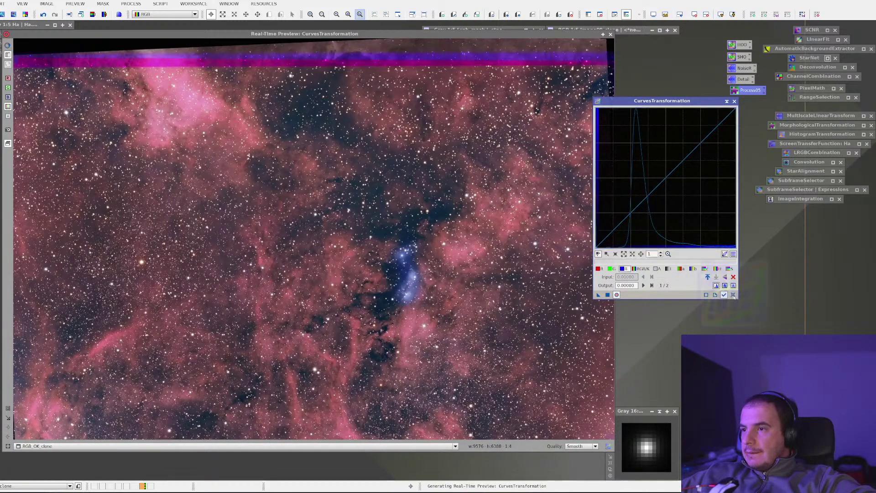
# Step: Inspect the blue nebula and its surroundings up close in the real-time preview, and close the preview
pyautogui.rightClick(260, 198)
pyautogui.click(273, 175)
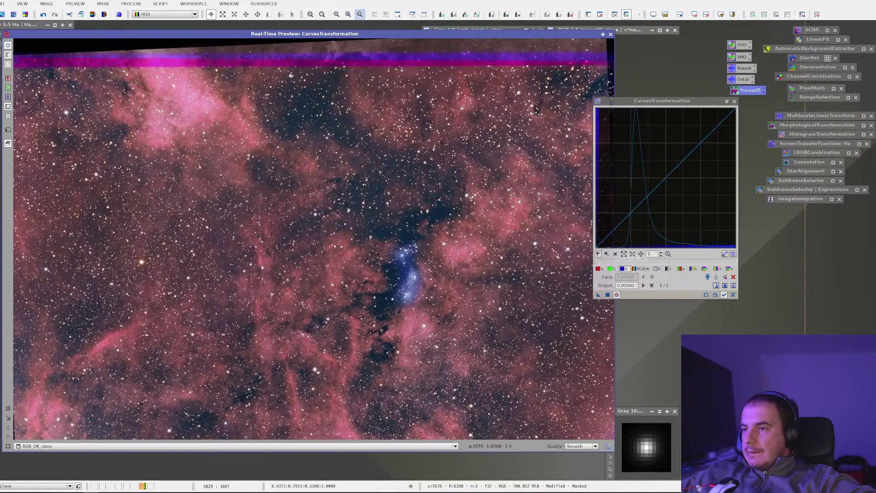
pyautogui.moveTo(264, 146); pyautogui.dragTo(543, 384)
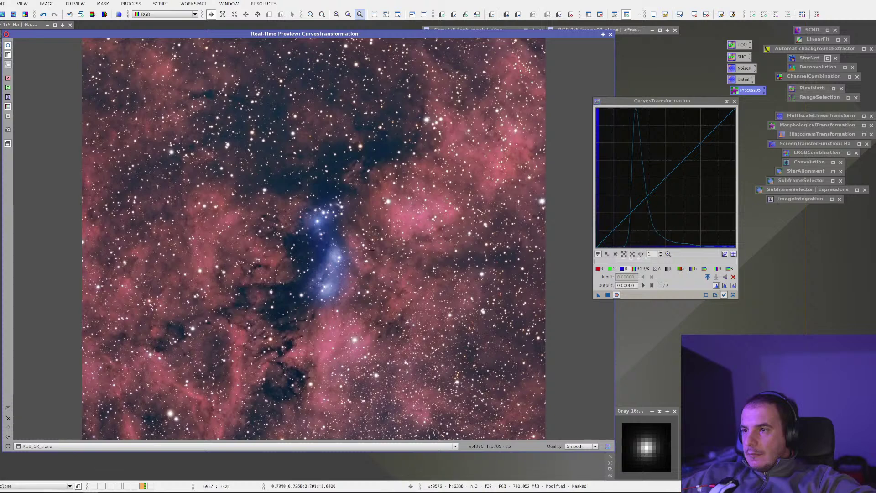
pyautogui.moveTo(199, 113); pyautogui.dragTo(476, 344)
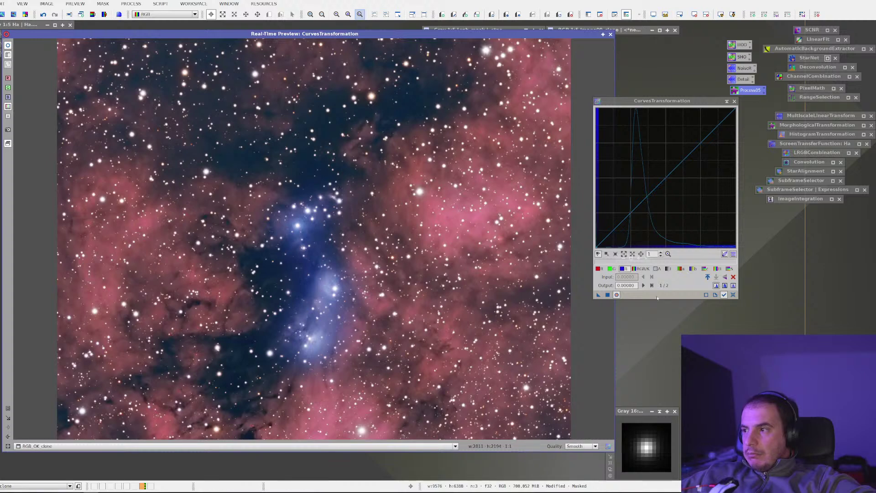
pyautogui.click(734, 295)
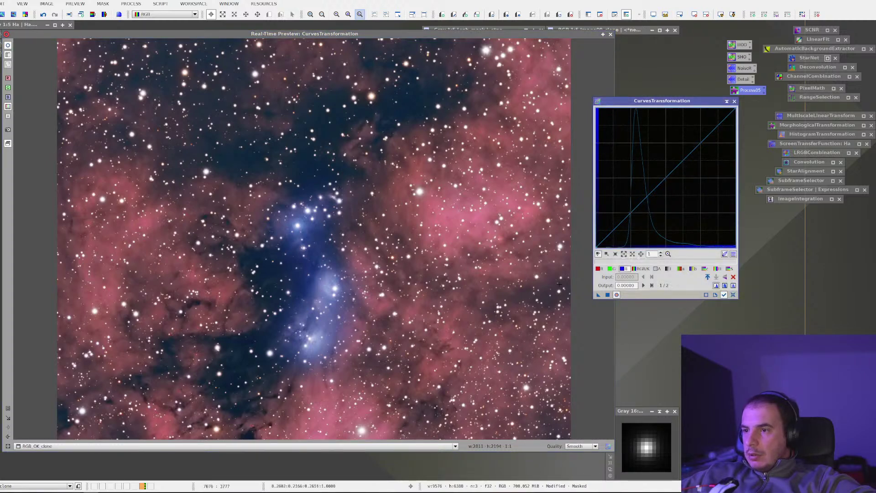
pyautogui.click(611, 34)
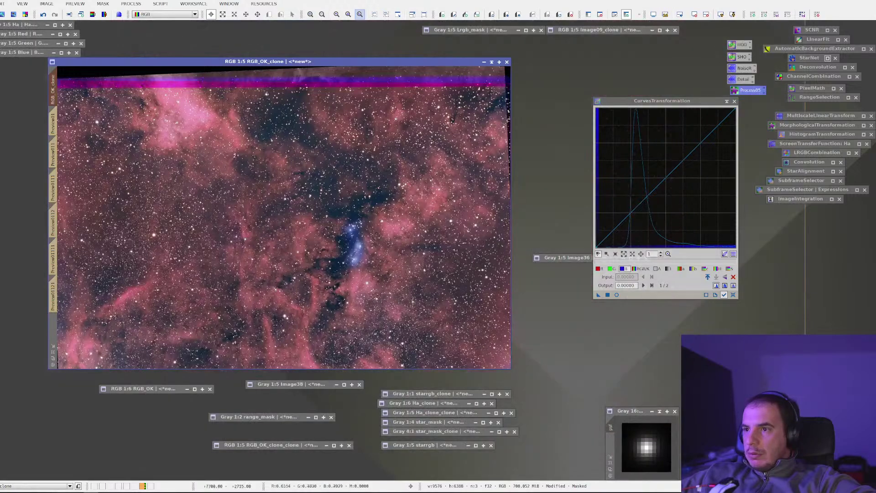
# Step: Invert the mask on RGB_OK_clone again to protect the blue nebula, and hide the mask overlay
pyautogui.hotkey('ctrl', 'k')
pyautogui.hotkey('ctrl', 'i')
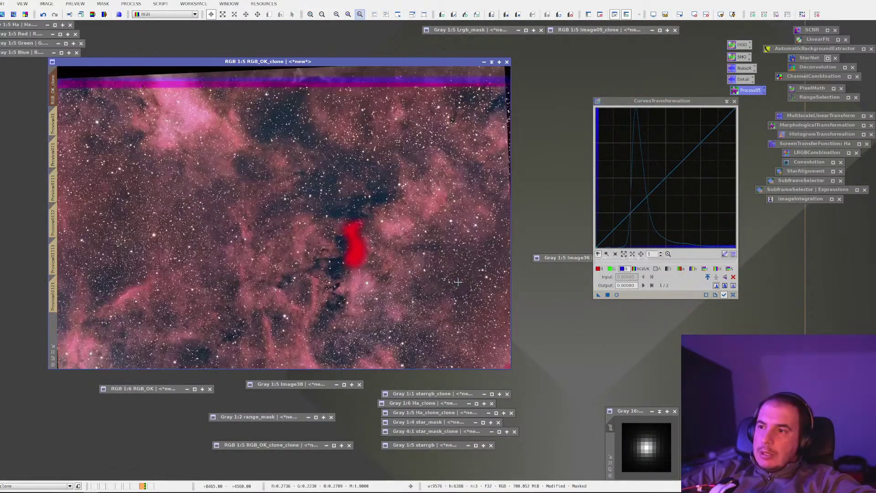
pyautogui.hotkey('ctrl', 'k')
# Step: Load the saved Detail settings of MultiscaleLinearTransform, with a +0.040 bias on layers 2 and 3, while framing the blue nebula
pyautogui.scroll(2, 441, 254)
pyautogui.hotkey('ctrl', '+')
pyautogui.moveTo(458, 263); pyautogui.dragTo(286, 195)
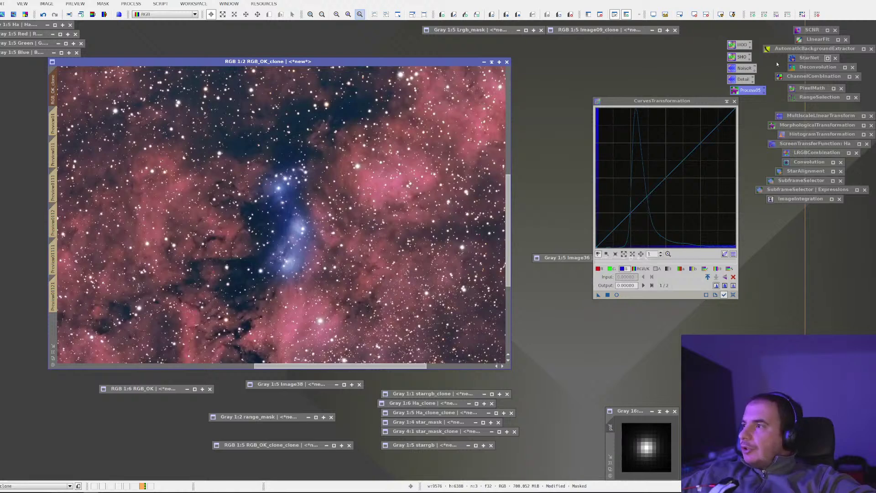
pyautogui.doubleClick(743, 80)
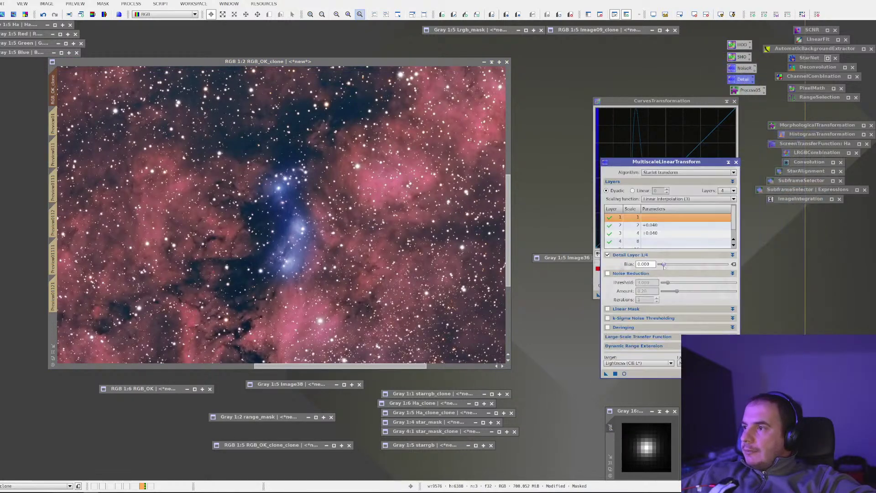
# Step: Try the MultiscaleLinearTransform detail sharpening on RGB_OK_clone through the current range_mask2 mask, and undo it
pyautogui.moveTo(606, 374); pyautogui.dragTo(416, 306)
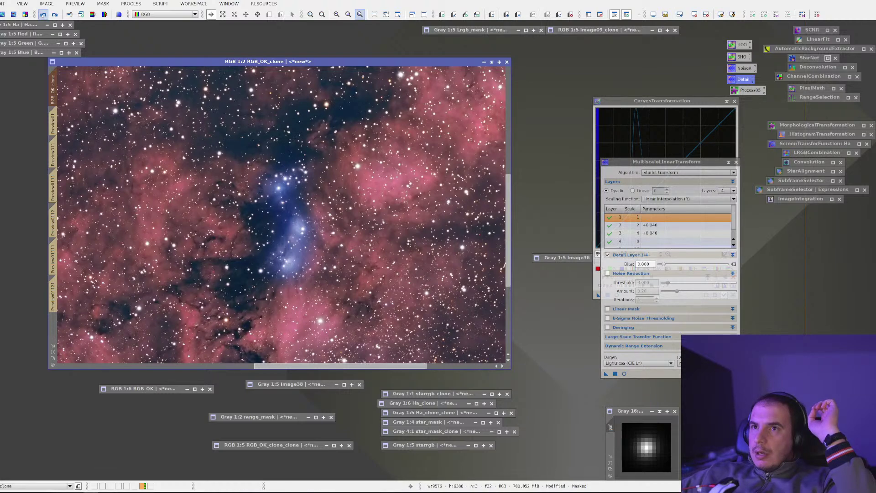
pyautogui.rightClick(287, 224)
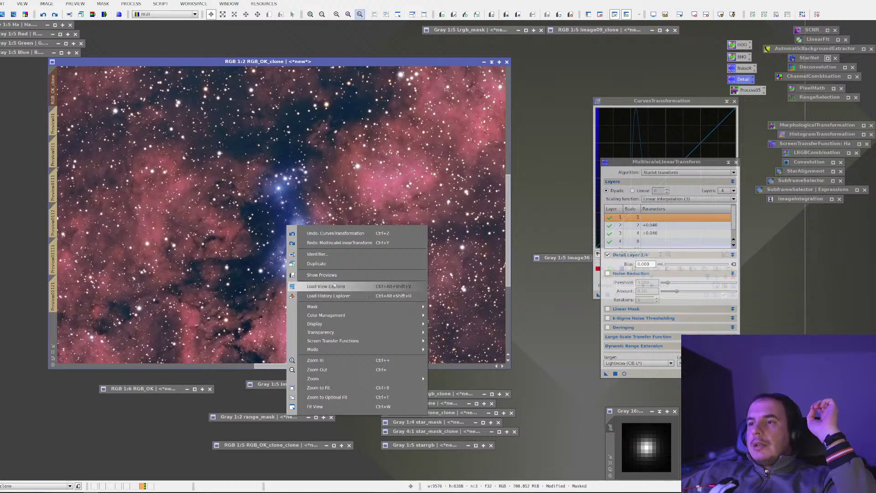
pyautogui.click(256, 216)
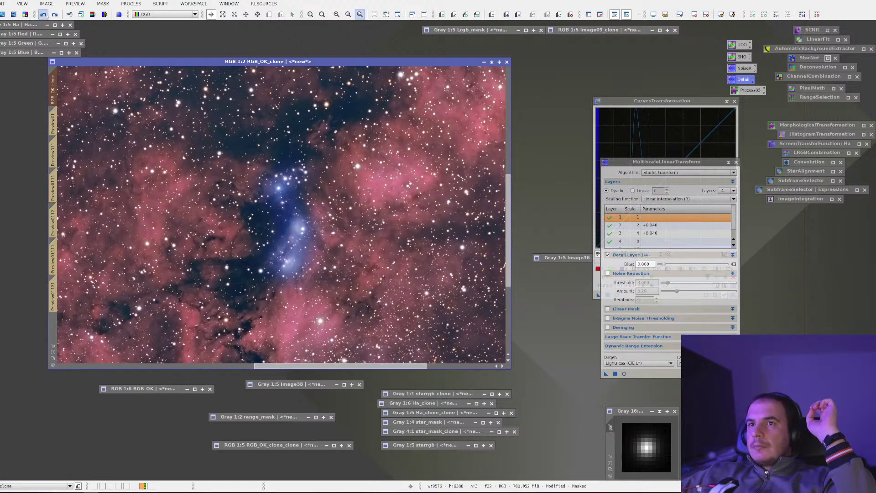
# Step: Replace the mask on RGB_OK_clone with Image36, inverted, and check its coverage before hiding the overlay
pyautogui.rightClick(280, 192)
pyautogui.moveTo(347, 272)
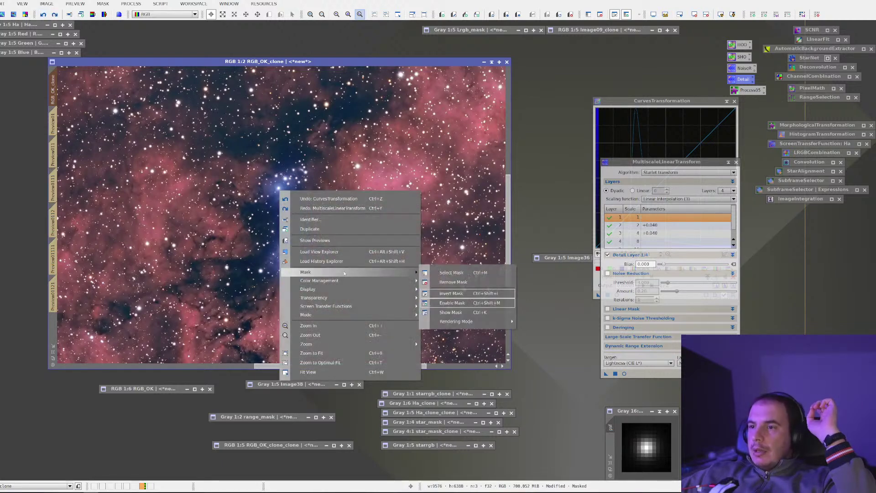
pyautogui.click(470, 273)
pyautogui.click(456, 242)
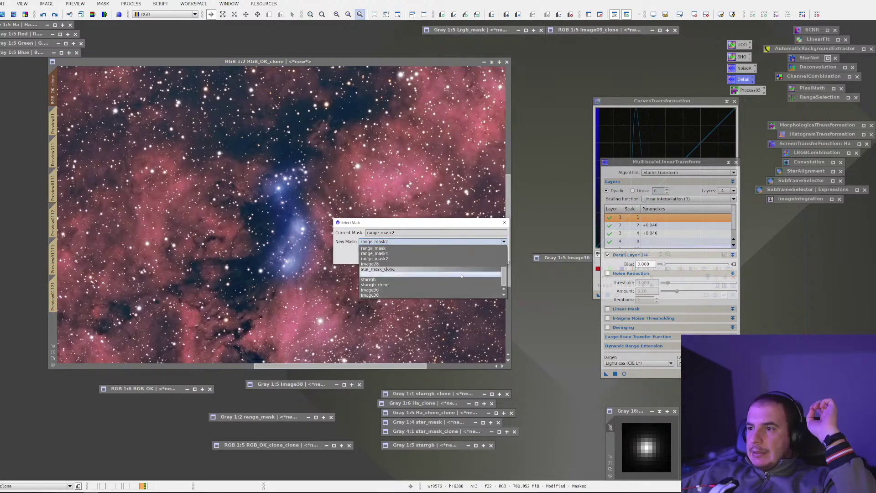
pyautogui.click(437, 290)
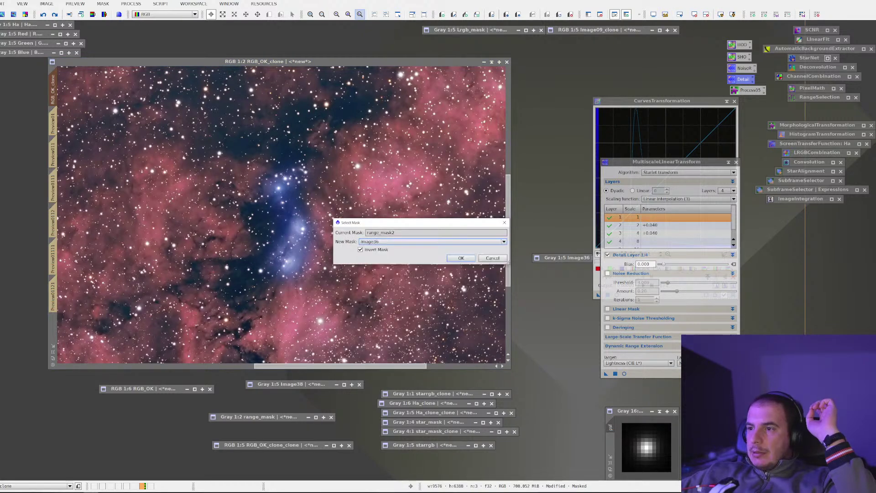
pyautogui.click(462, 259)
pyautogui.hotkey('ctrl', 'k')
pyautogui.hotkey('ctrl', 'k')
pyautogui.hotkey('ctrl', 'k')
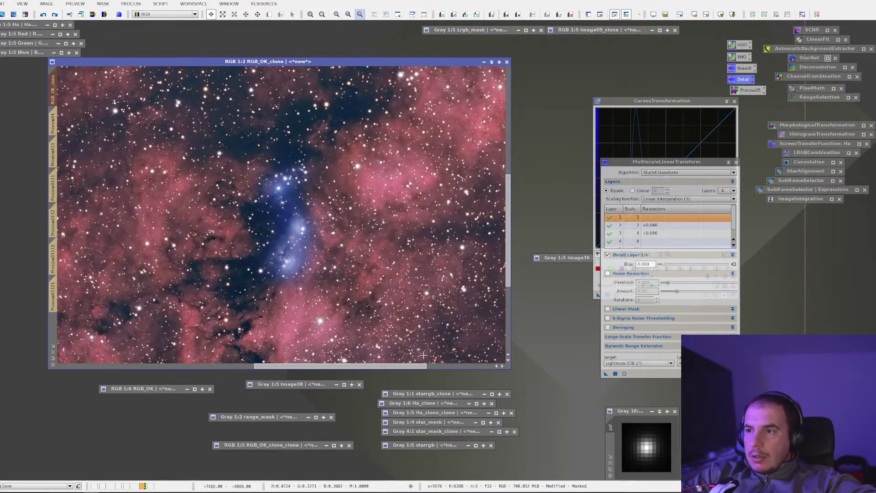
pyautogui.hotkey('ctrl', 'k')
pyautogui.hotkey('ctrl', 'k')
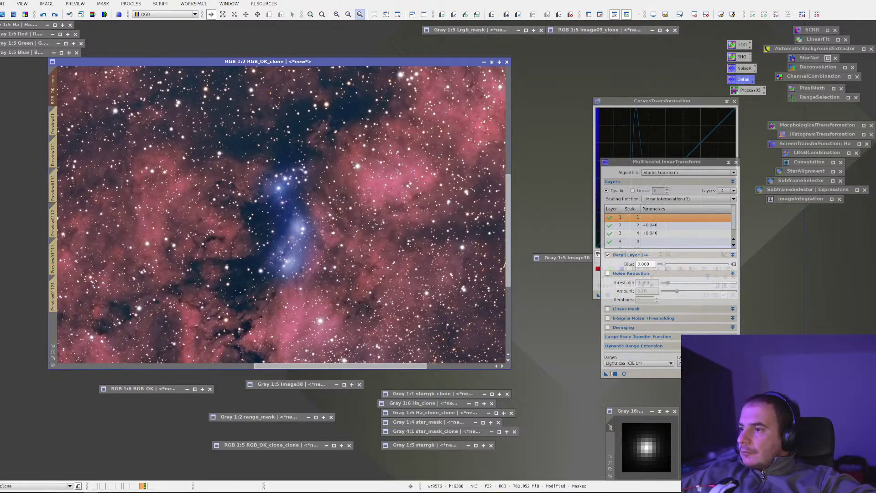
# Step: Apply the MultiscaleLinearTransform detail sharpening to RGB_OK_clone through the inverted Image36 mask, and compare the nebula detail up close
pyautogui.moveTo(610, 374); pyautogui.dragTo(409, 310)
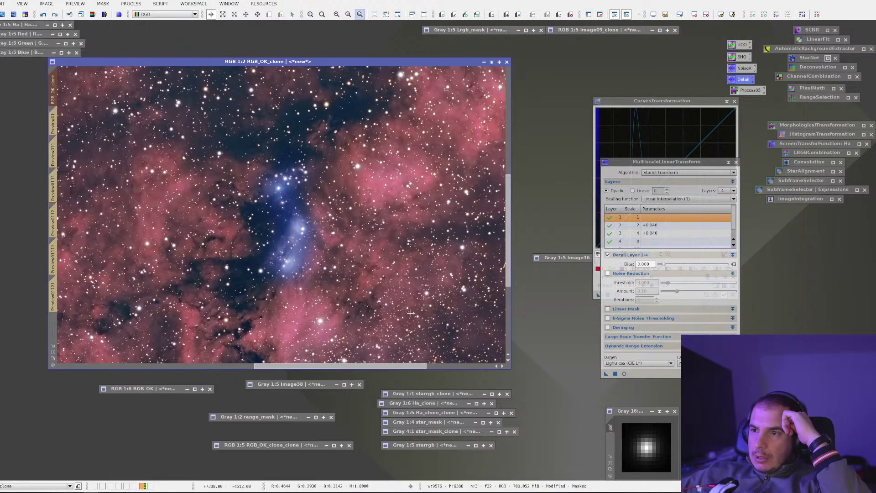
pyautogui.scroll(1, 354, 264)
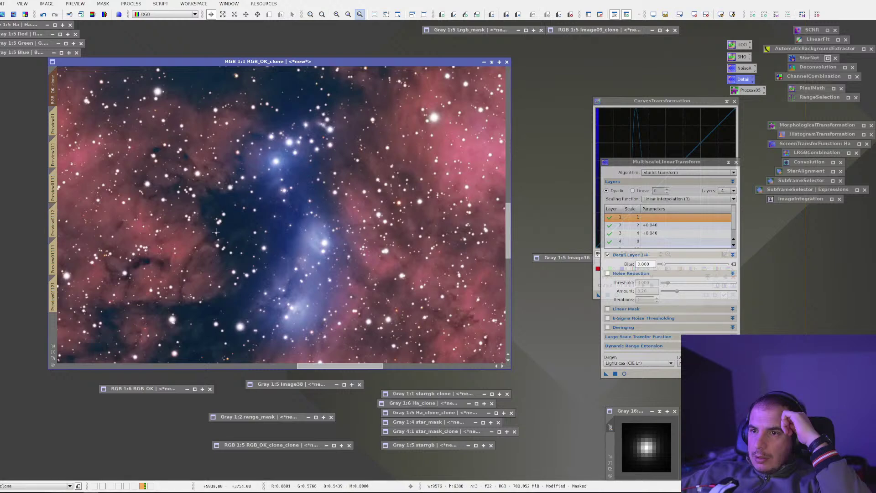
pyautogui.scroll(1, 216, 232)
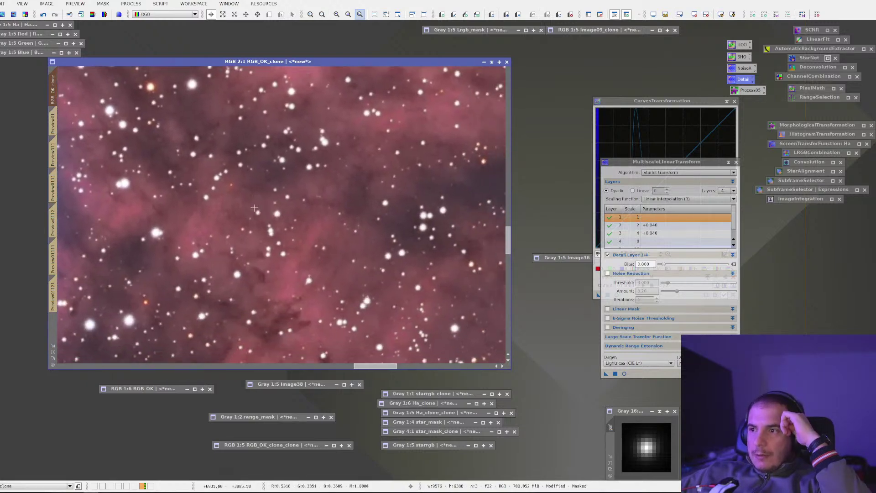
pyautogui.click(54, 14)
pyautogui.press('-')
pyautogui.press('-')
pyautogui.press('-')
pyautogui.press('-')
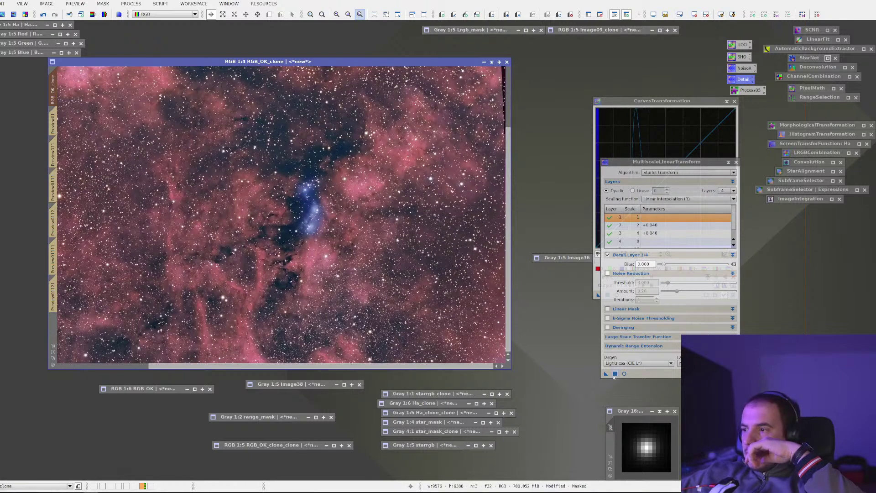
# Step: Apply the same MultiscaleLinearTransform sharpening to RGB_OK_clone once more, and check the dark cloud edges beside the blue nebula
pyautogui.moveTo(606, 373); pyautogui.dragTo(402, 264)
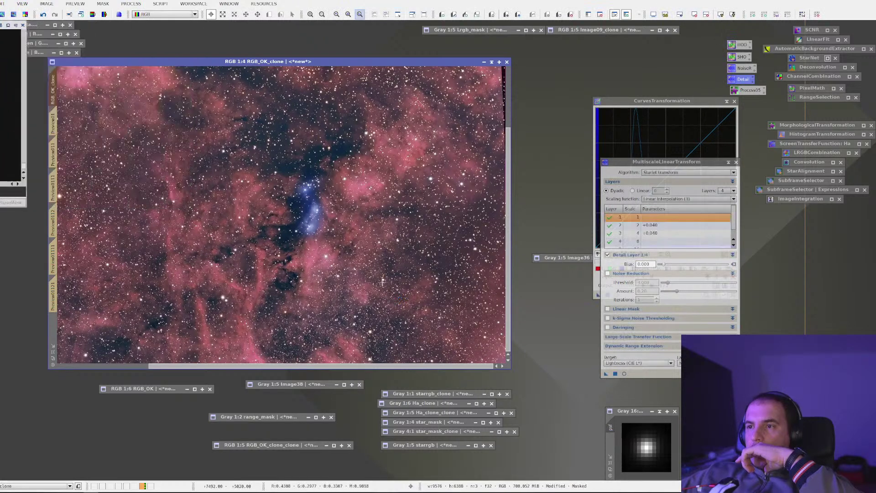
pyautogui.scroll(3, 386, 285)
pyautogui.scroll(1, 397, 284)
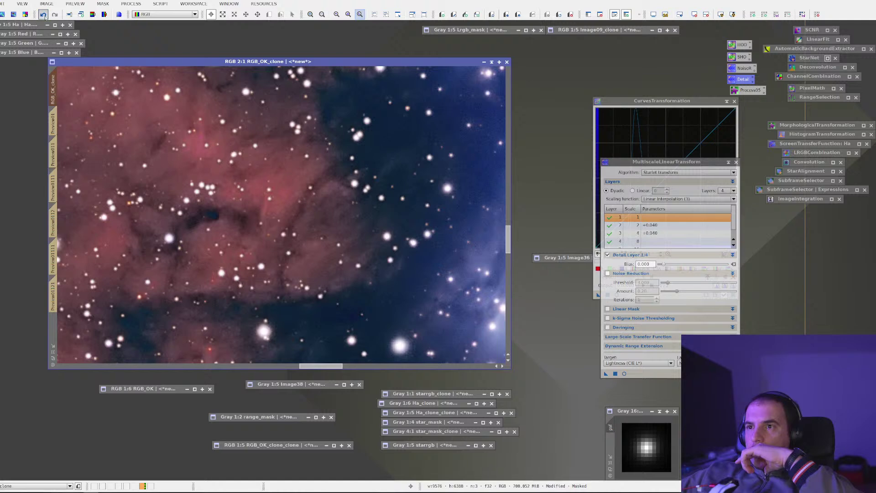
pyautogui.scroll(-3, 329, 189)
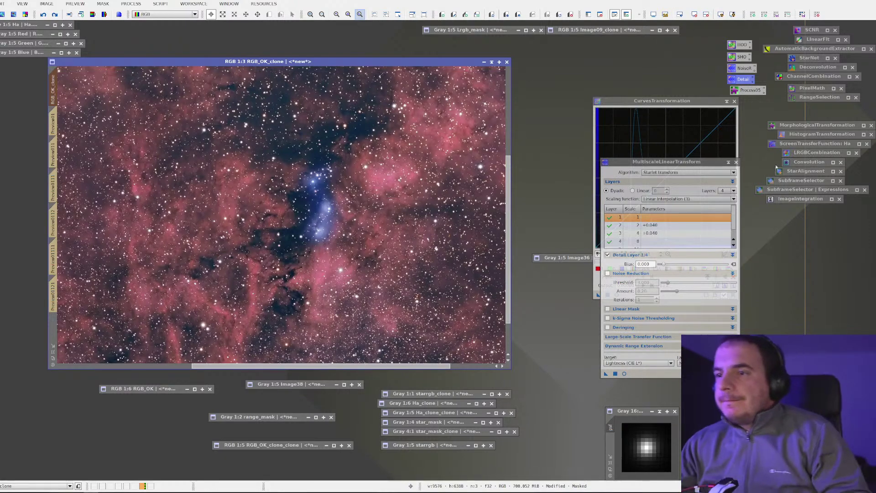
pyautogui.scroll(2, 396, 176)
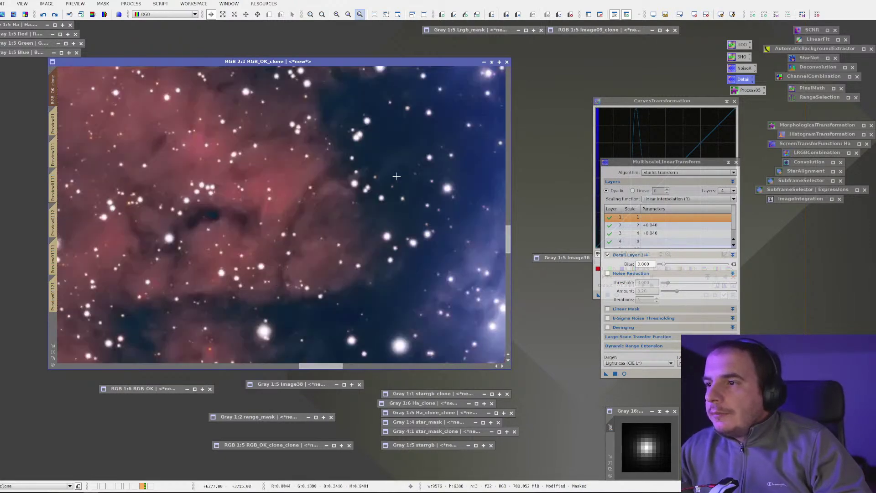
pyautogui.scroll(-4, 397, 176)
pyautogui.scroll(2, 396, 176)
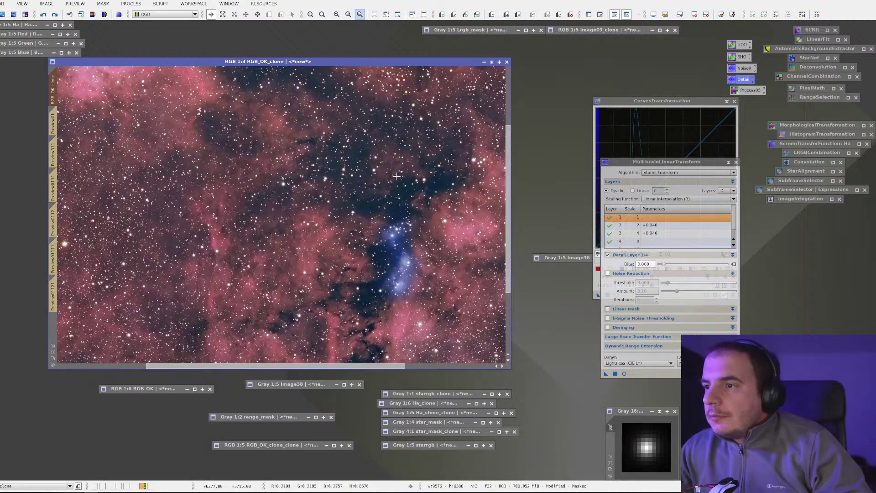
pyautogui.scroll(-2, 396, 176)
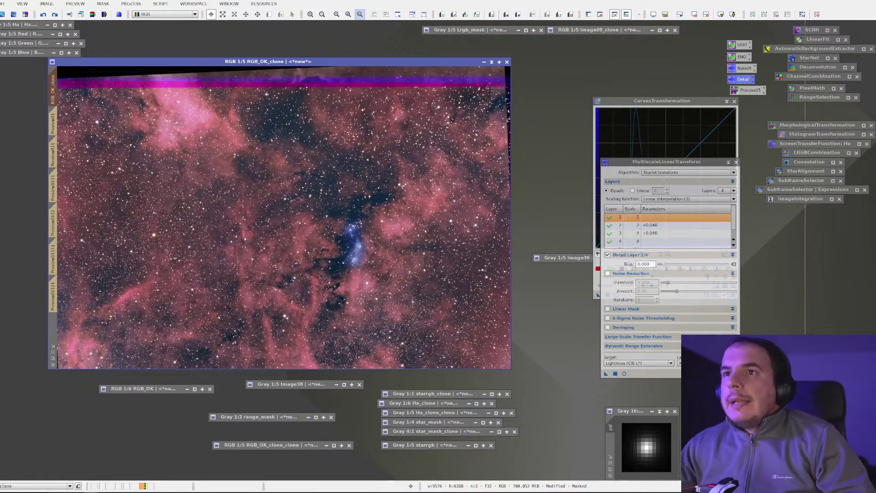
# Step: Remove the mask from RGB_OK_clone
pyautogui.click(161, 4)
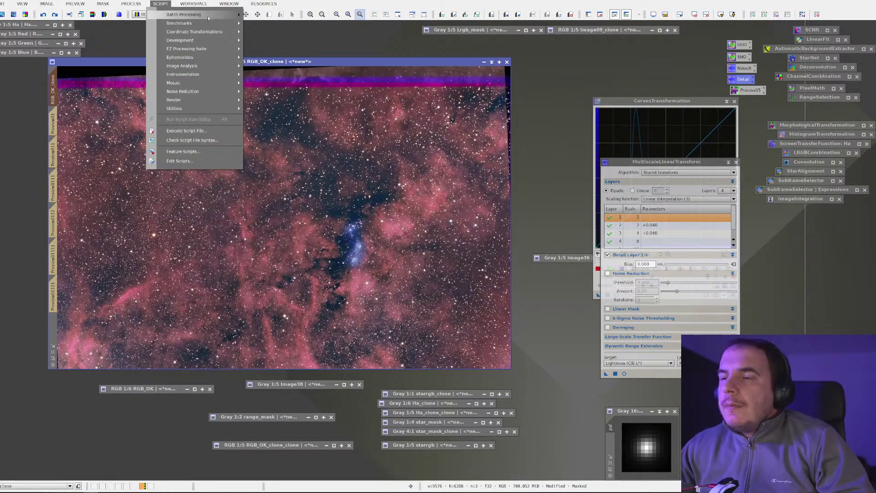
pyautogui.moveTo(208, 18)
pyautogui.press('Escape')
pyautogui.rightClick(121, 145)
pyautogui.moveTo(147, 228)
pyautogui.click(285, 237)
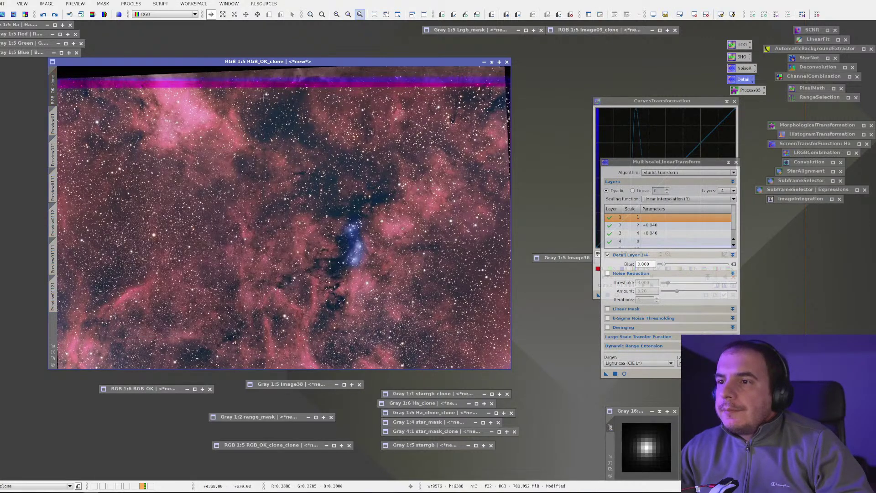
# Step: Run the DarkStructureEnhance script on RGB_OK_clone with 8 layers to remove and an amount of 0.23
pyautogui.click(163, 3)
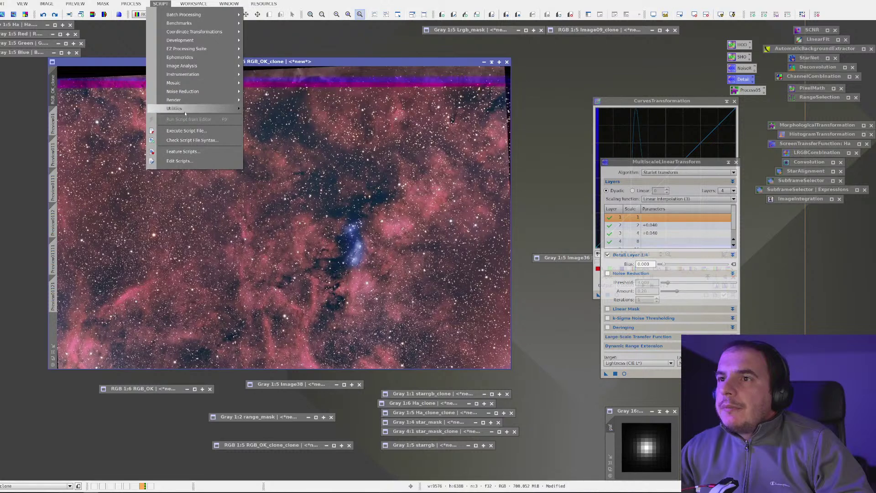
pyautogui.moveTo(184, 110)
pyautogui.click(273, 202)
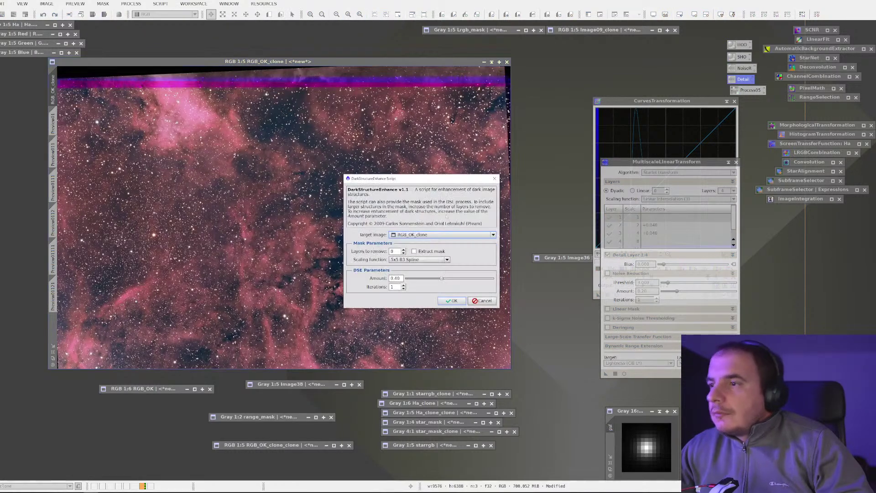
pyautogui.moveTo(442, 280); pyautogui.dragTo(431, 279)
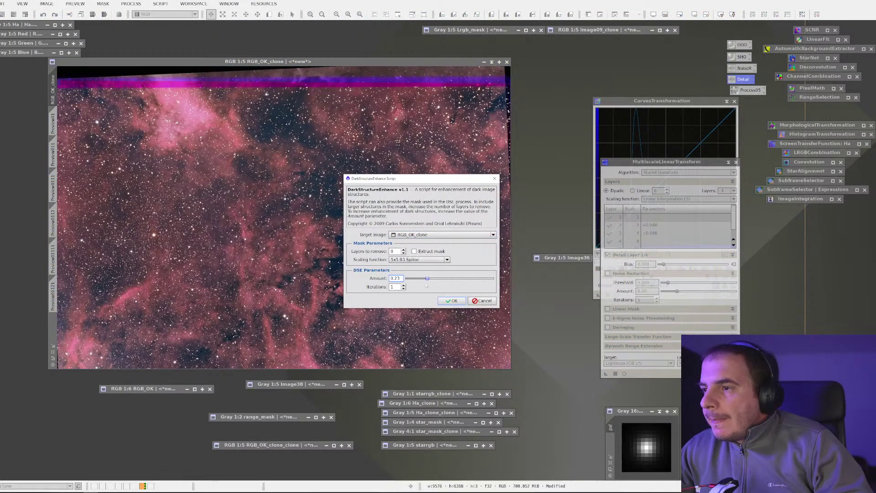
pyautogui.click(404, 286)
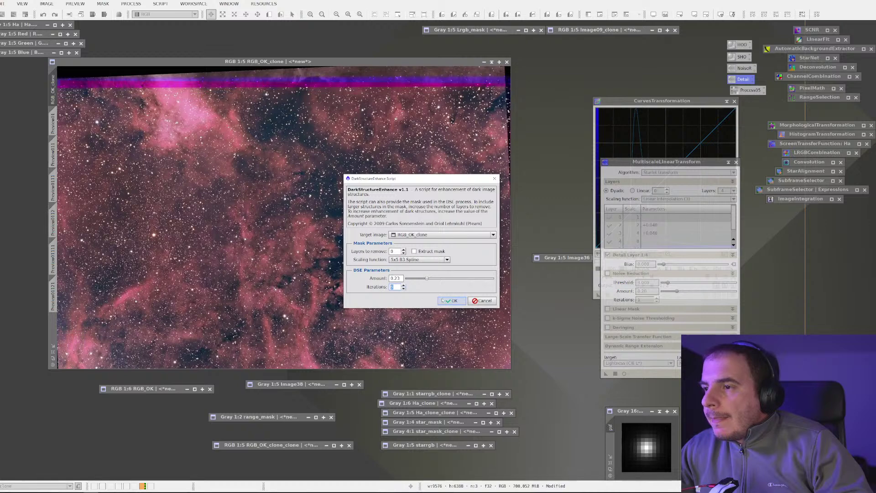
pyautogui.click(451, 301)
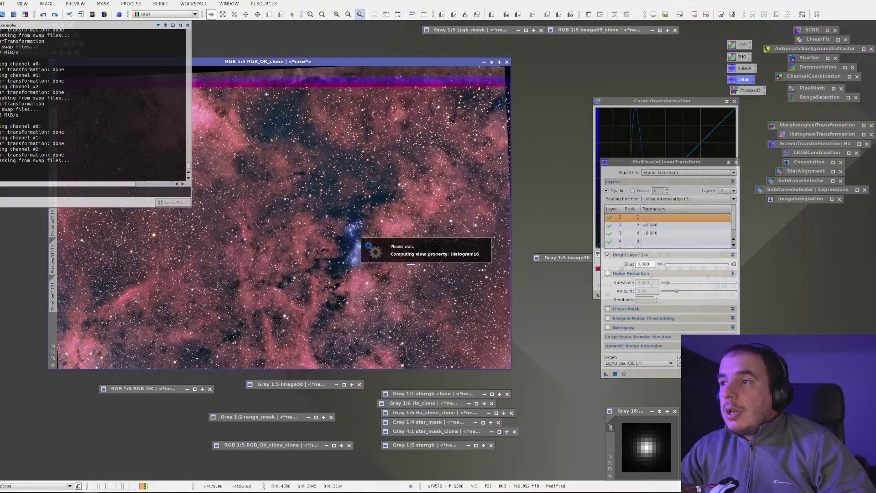
# Step: Inspect the enhanced dark structures around the blue nebula, and undo the DarkStructureEnhance result
pyautogui.scroll(3, 430, 169)
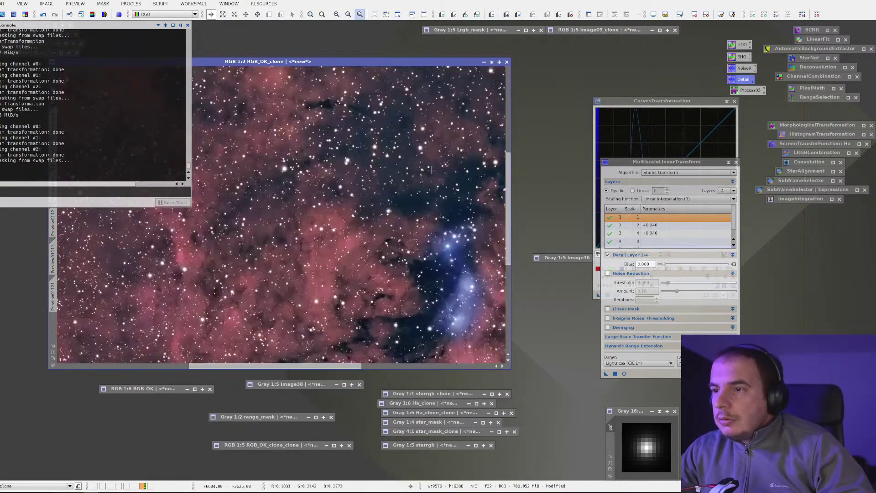
pyautogui.moveTo(479, 245); pyautogui.dragTo(343, 132)
pyautogui.scroll(-3, 343, 148)
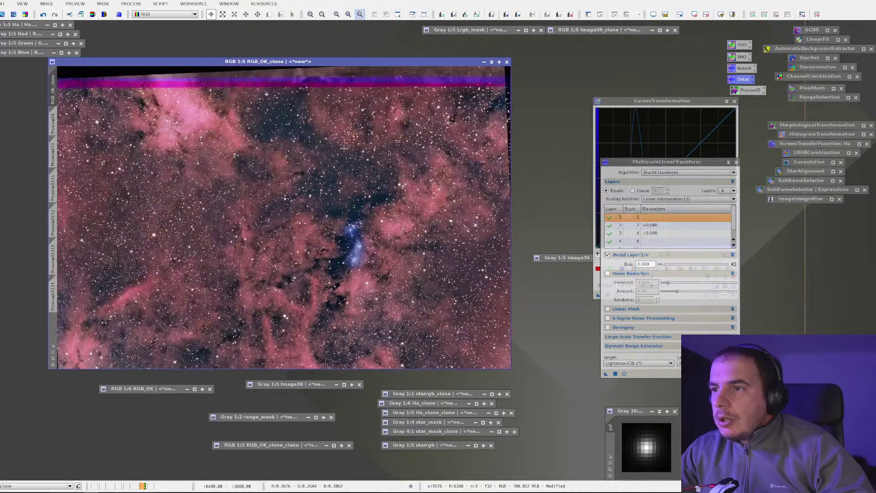
pyautogui.click(43, 14)
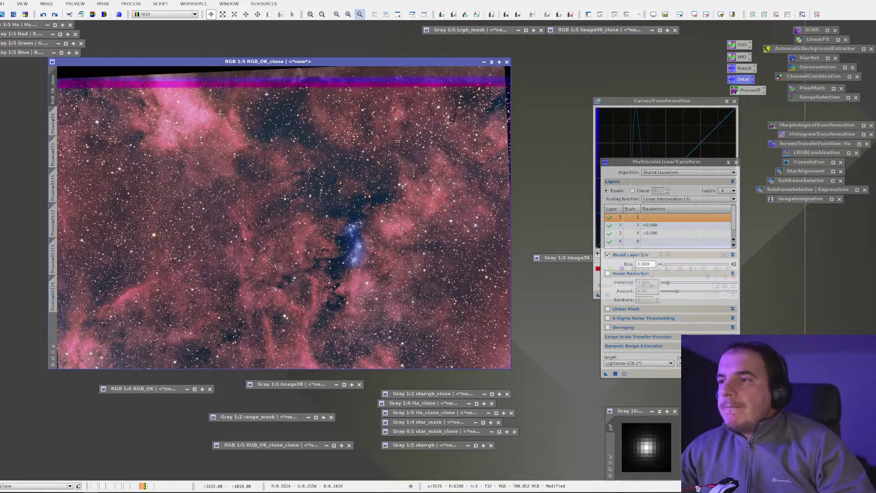
# Step: Run the EZ HDR script on RGB_OK_clone with 3 HDR layers, keeping its preset HDR blend
pyautogui.scroll(2, 219, 114)
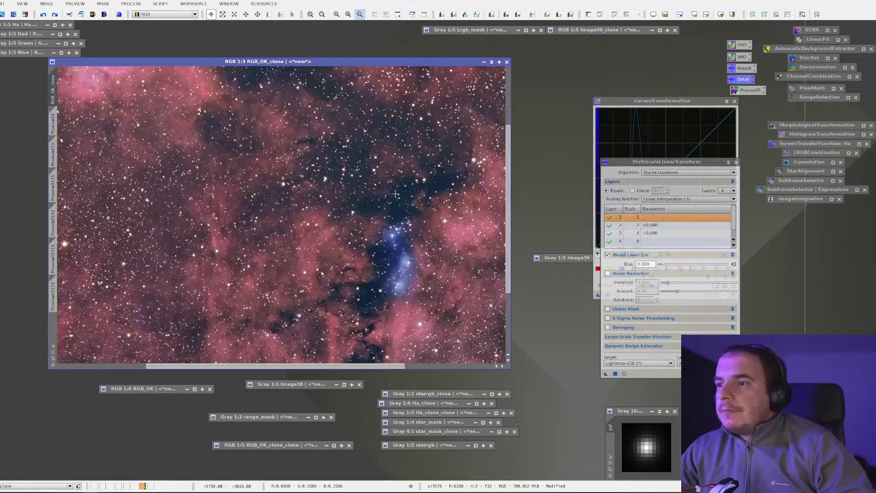
pyautogui.moveTo(423, 229); pyautogui.dragTo(301, 142)
pyautogui.scroll(2, 295, 146)
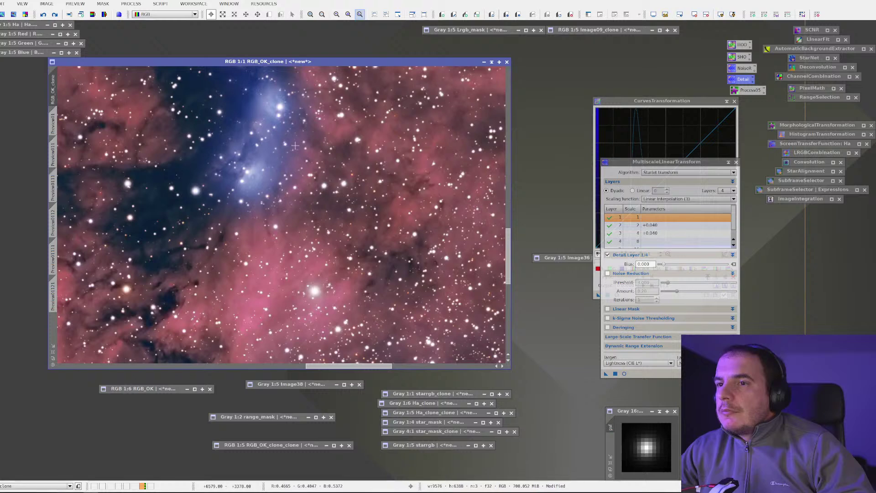
pyautogui.scroll(-1, 295, 146)
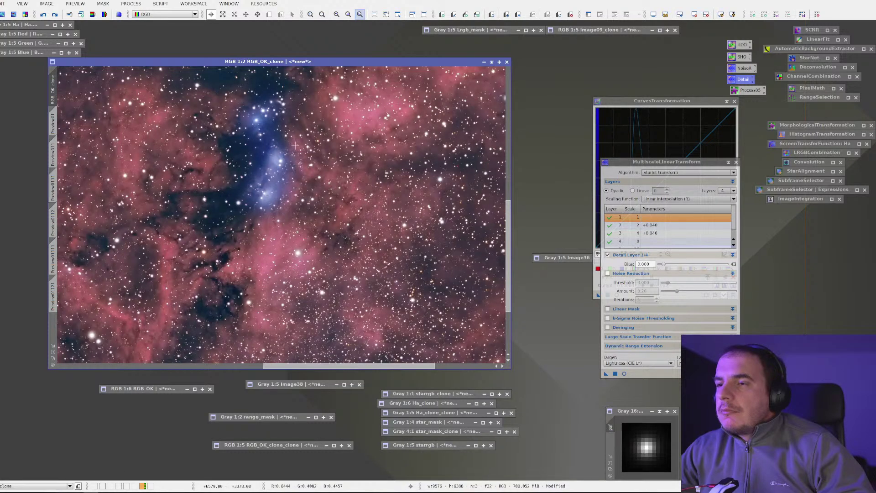
pyautogui.scroll(-1, 296, 146)
pyautogui.scroll(-1, 296, 146)
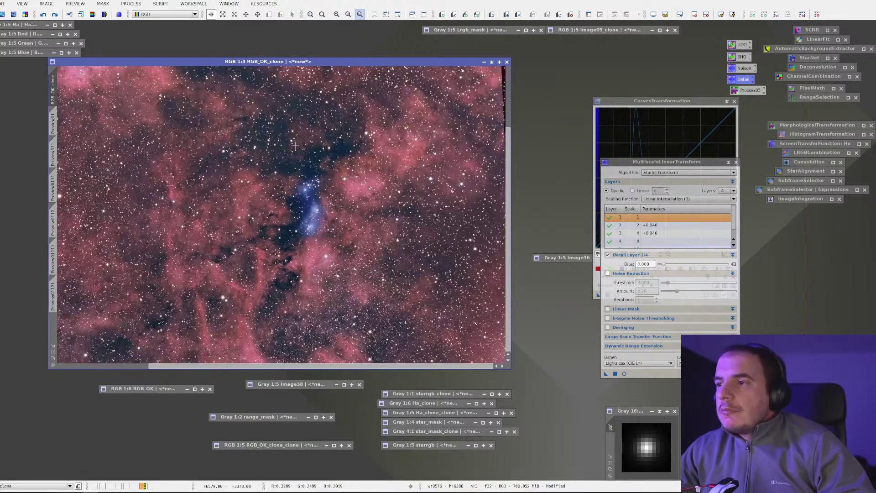
pyautogui.scroll(1, 296, 146)
pyautogui.click(161, 3)
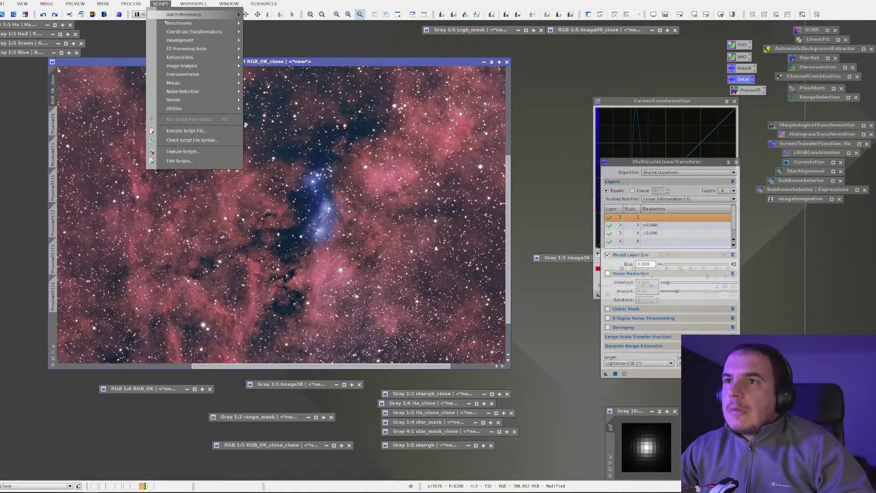
pyautogui.moveTo(188, 50)
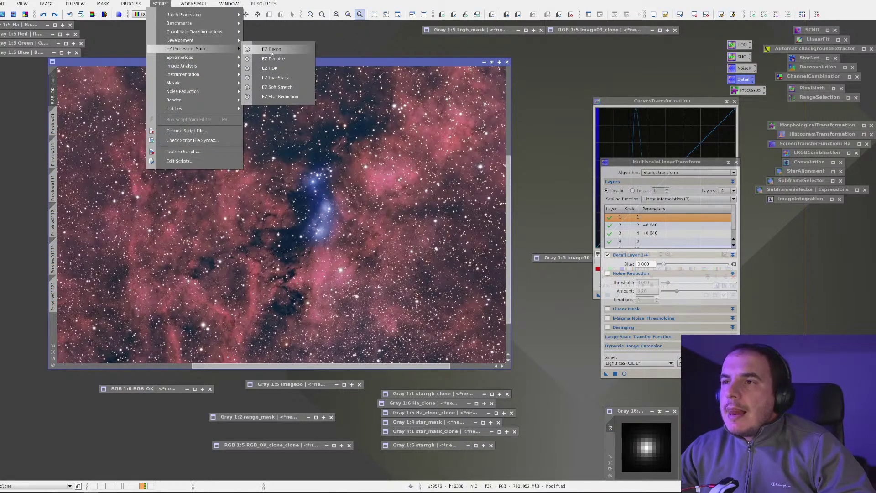
pyautogui.click(286, 71)
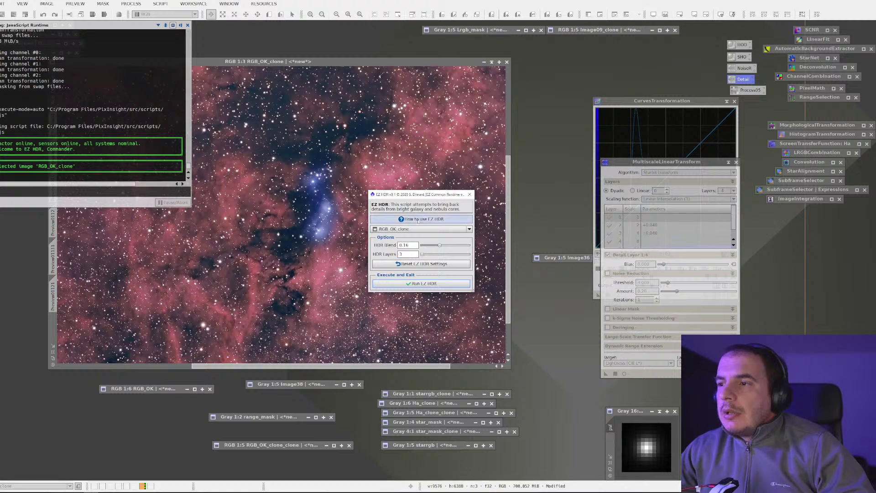
pyautogui.moveTo(417, 228)
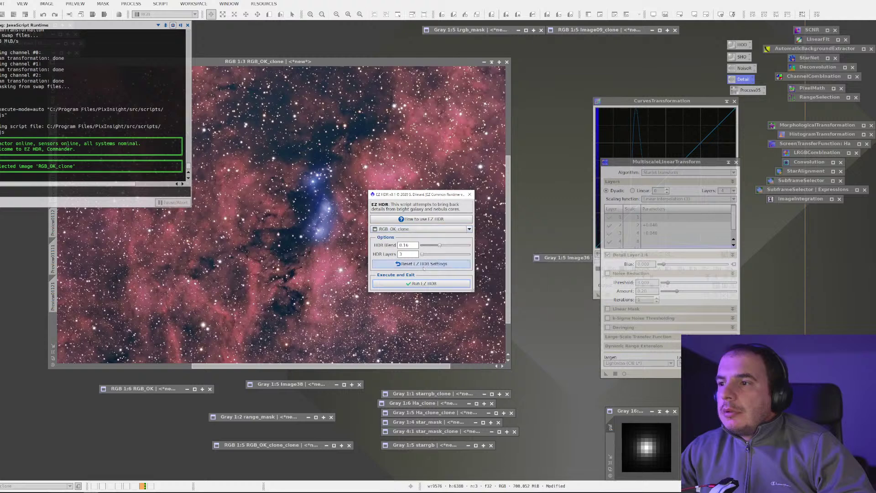
pyautogui.click(417, 283)
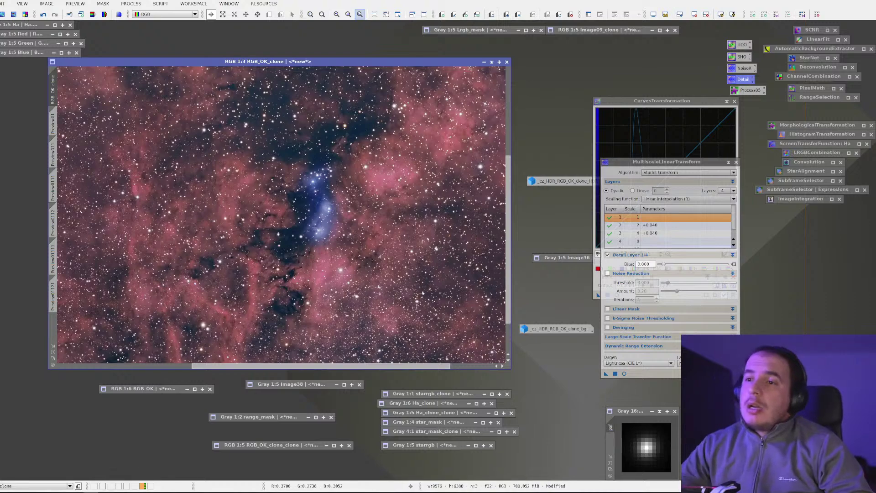
# Step: Compare RGB_OK_clone before and after EZ HDR along the dark cloud edge beside the blue nebula
pyautogui.scroll(-3, 331, 199)
pyautogui.scroll(5, 241, 170)
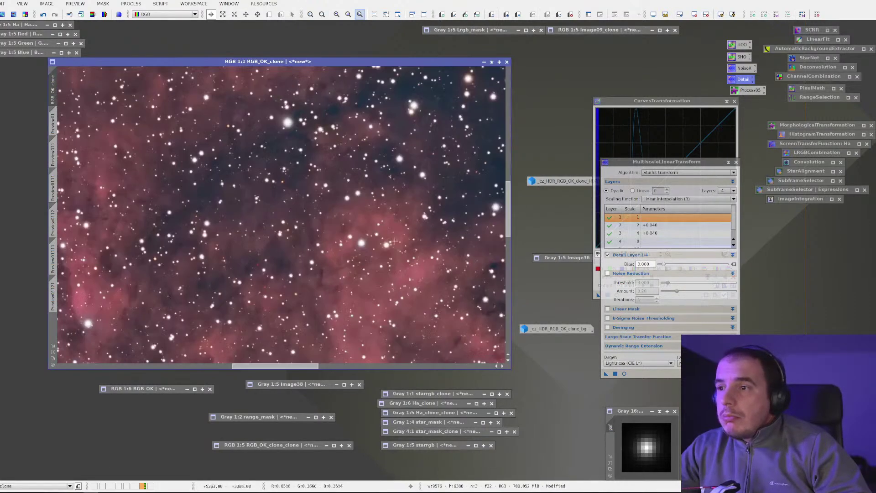
pyautogui.scroll(1, 176, 100)
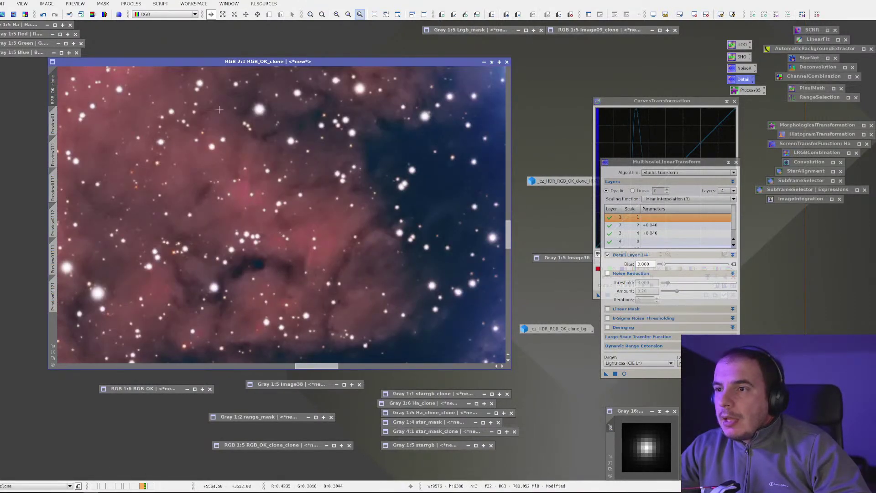
pyautogui.click(43, 15)
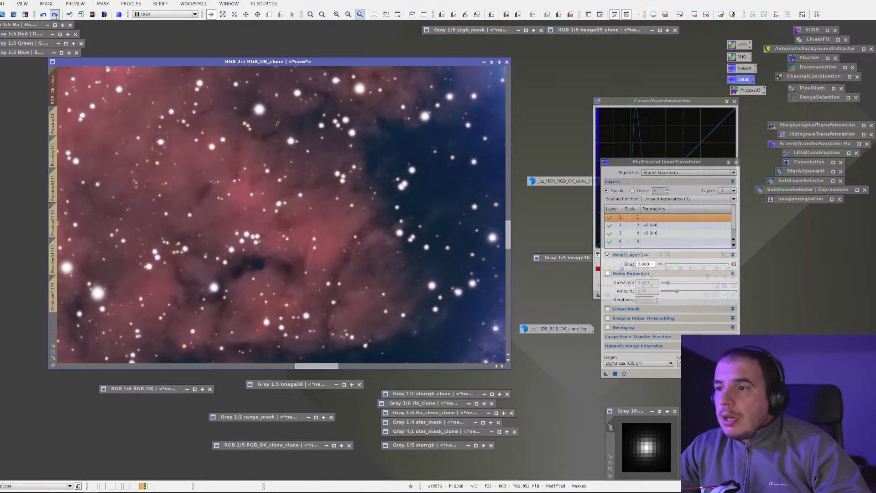
pyautogui.click(55, 15)
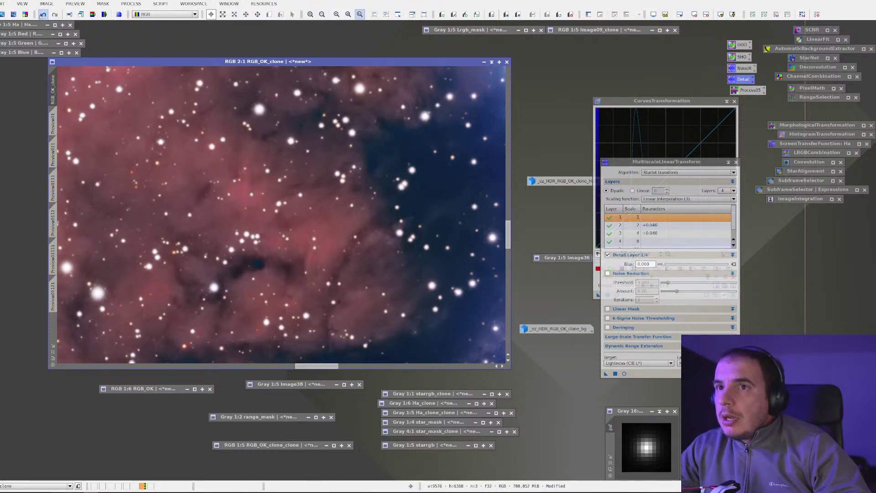
pyautogui.click(44, 15)
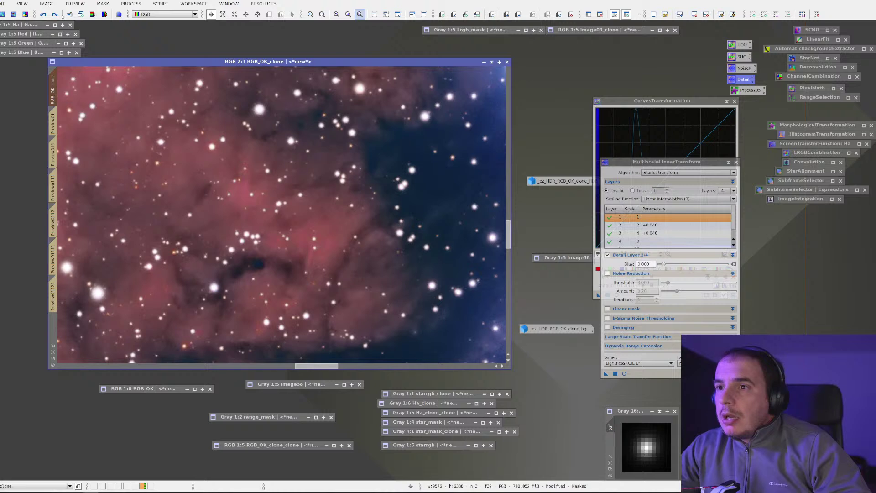
pyautogui.click(54, 15)
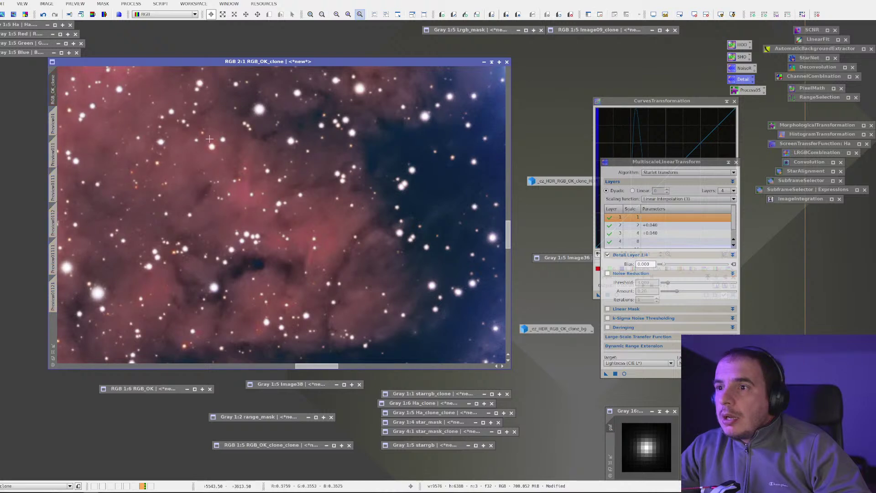
# Step: Compare the EZ HDR result again around the bright core of the blue nebula, and check the whole image
pyautogui.scroll(-3, 231, 179)
pyautogui.scroll(3, 373, 124)
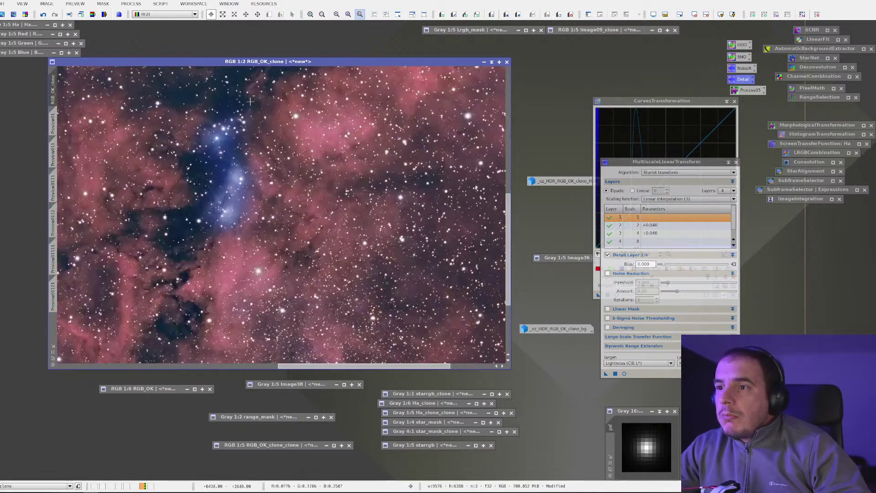
pyautogui.scroll(-1, 176, 128)
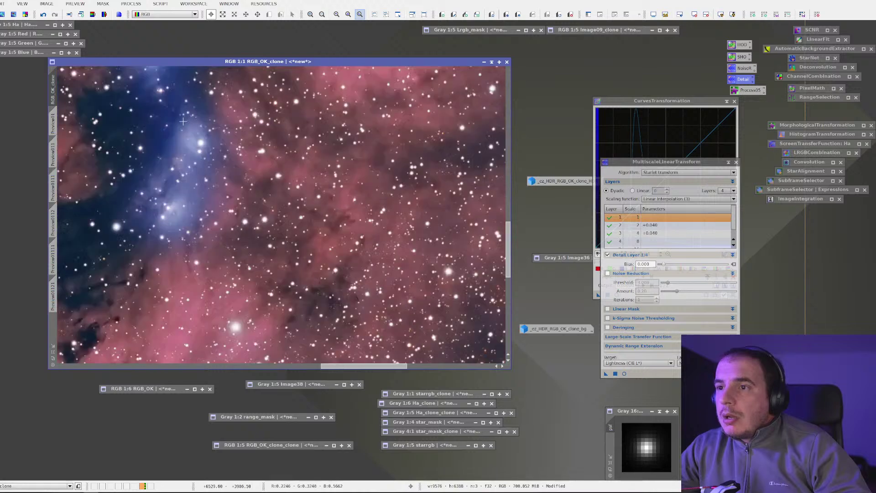
pyautogui.click(55, 15)
pyautogui.click(55, 15)
pyautogui.click(55, 15)
pyautogui.click(55, 15)
pyautogui.scroll(-4, 244, 252)
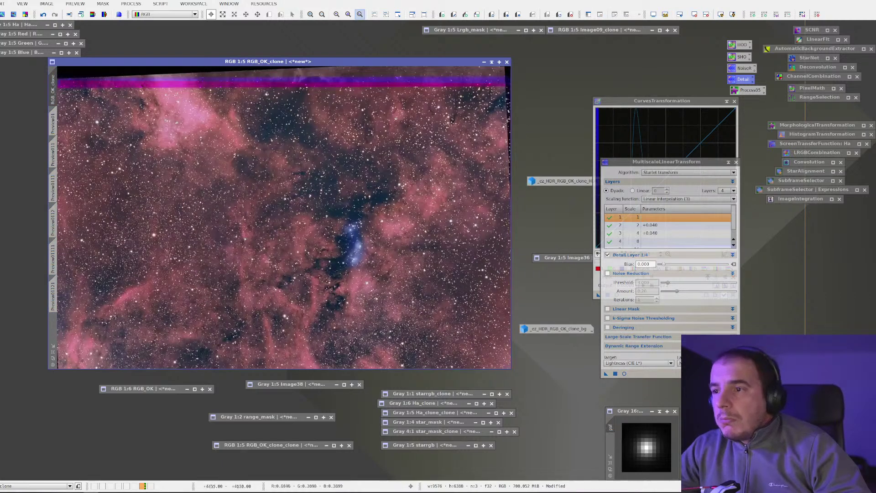
# Step: Examine the dark clouds, the blue nebula and the surrounding red nebulosity in RGB_OK_clone at several magnifications
pyautogui.scroll(3, 271, 219)
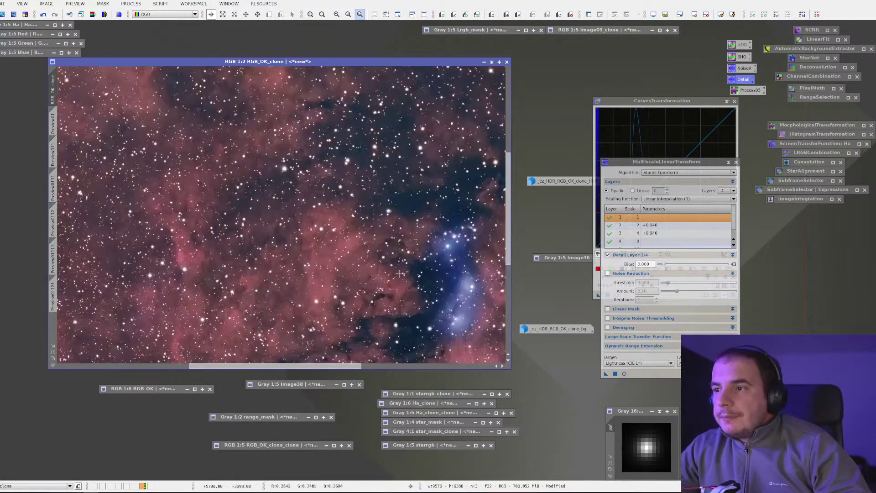
pyautogui.scroll(-1, 327, 192)
pyautogui.scroll(1, 326, 195)
pyautogui.scroll(-2, 326, 196)
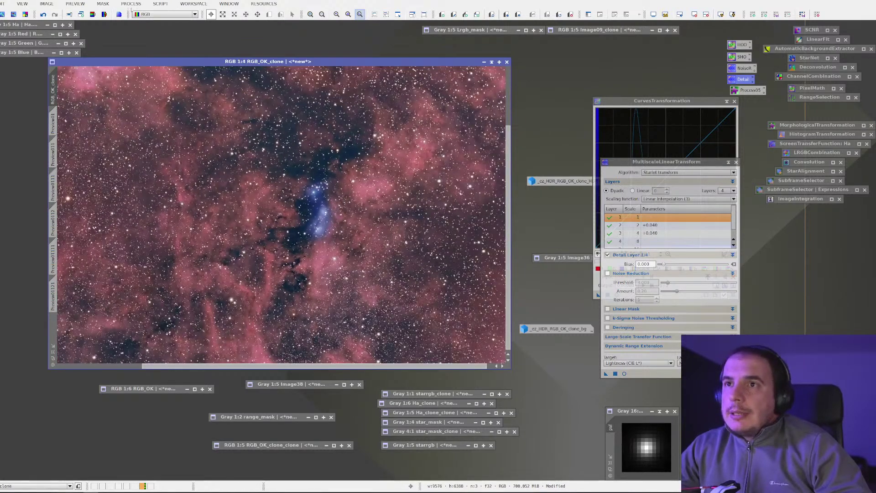
pyautogui.click(131, 4)
pyautogui.moveTo(151, 14)
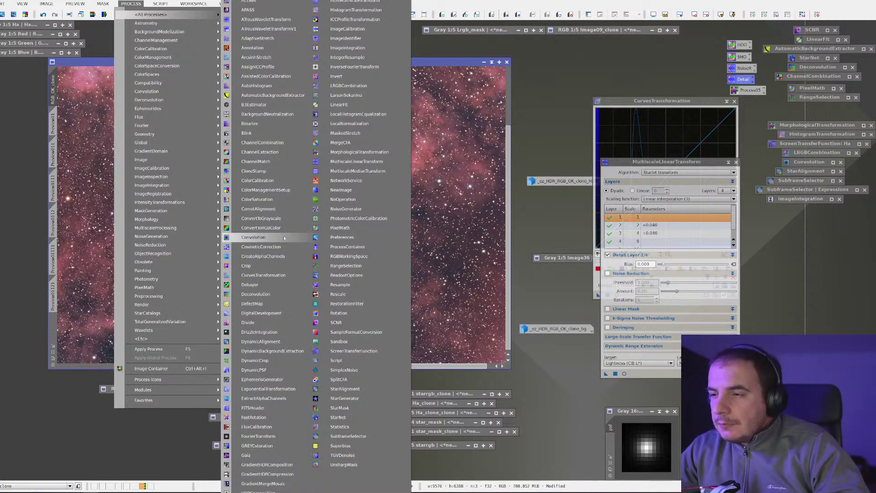
pyautogui.click(445, 162)
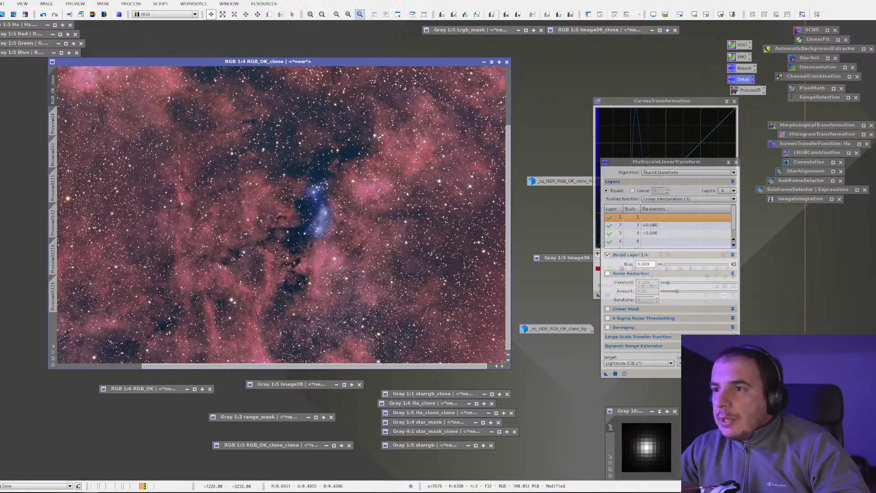
pyautogui.scroll(1, 353, 175)
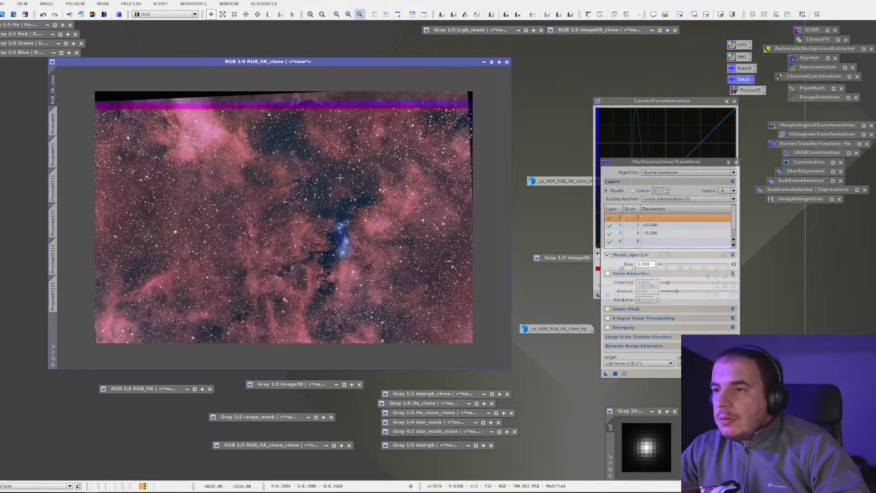
pyautogui.moveTo(352, 175); pyautogui.dragTo(229, 118)
pyautogui.scroll(2, 229, 117)
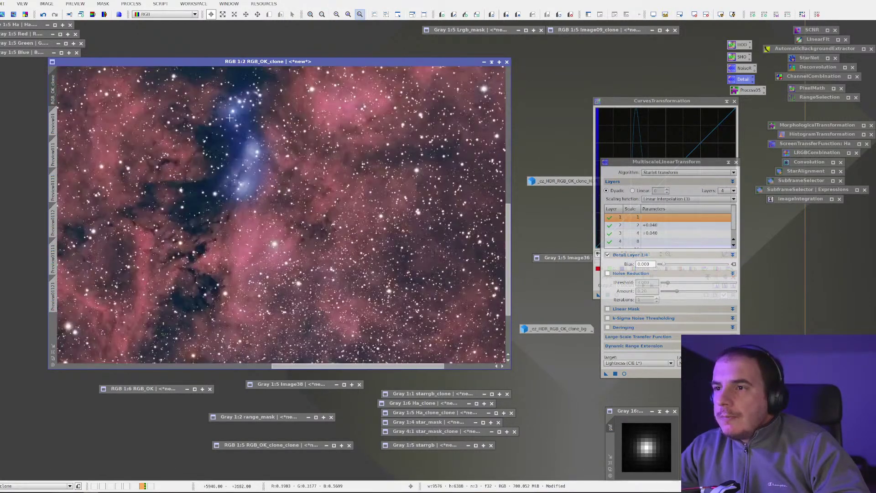
pyautogui.moveTo(148, 125); pyautogui.dragTo(213, 137)
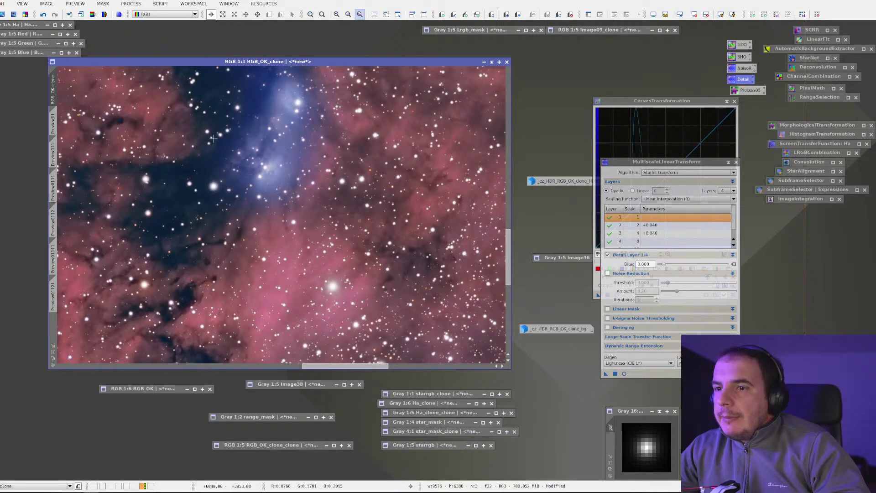
pyautogui.scroll(-3, 214, 138)
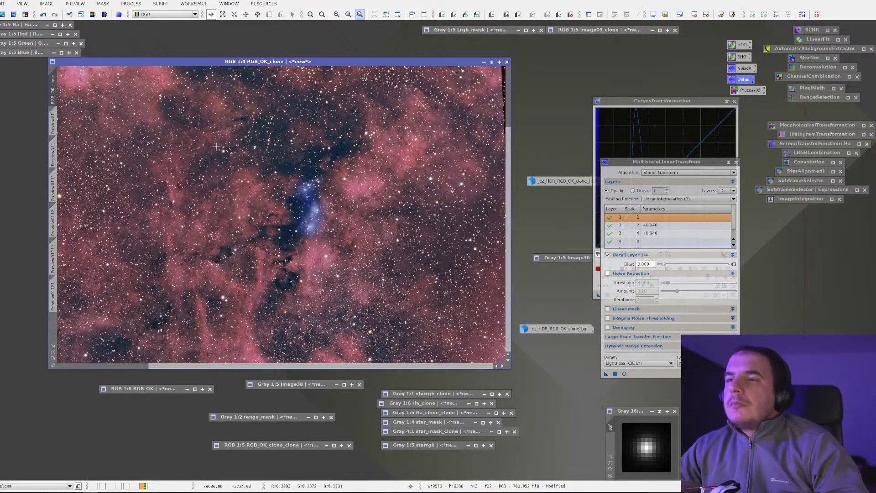
pyautogui.click(131, 4)
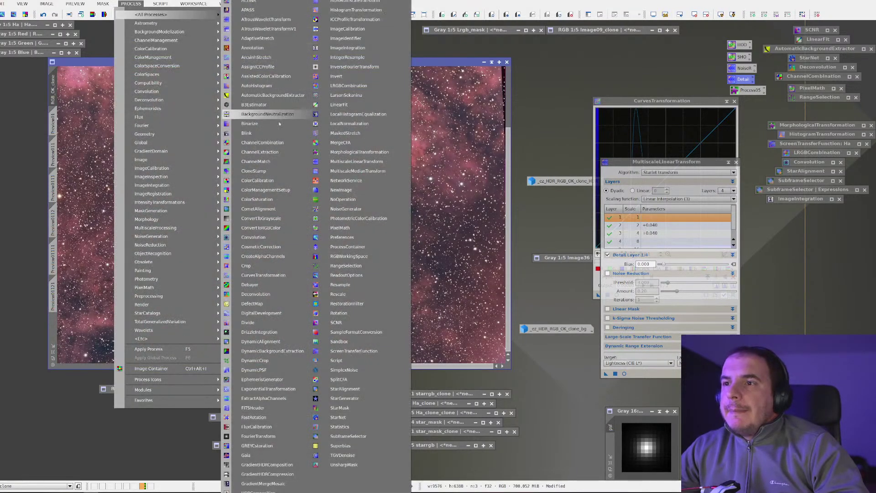
pyautogui.click(271, 180)
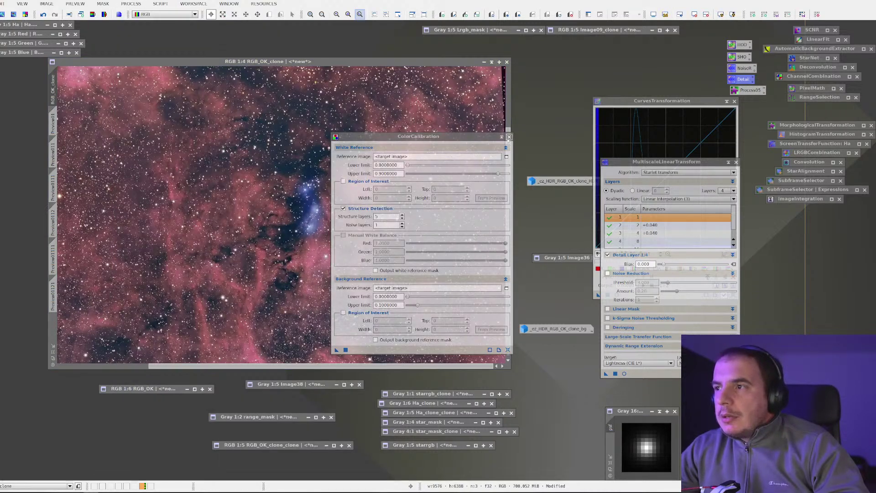
pyautogui.click(509, 137)
# Step: Start the ColorSaturation process with a real-time preview of RGB_OK_clone, framed on the blue nebula
pyautogui.click(131, 3)
pyautogui.moveTo(150, 14)
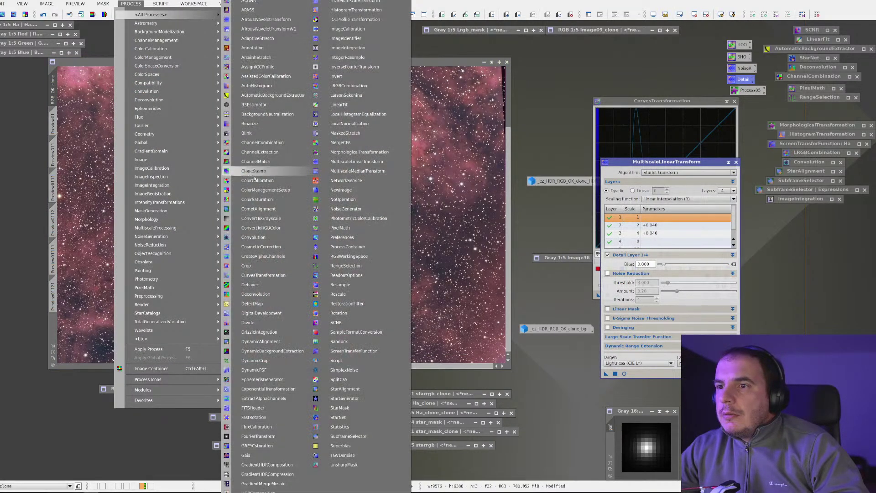
pyautogui.click(258, 200)
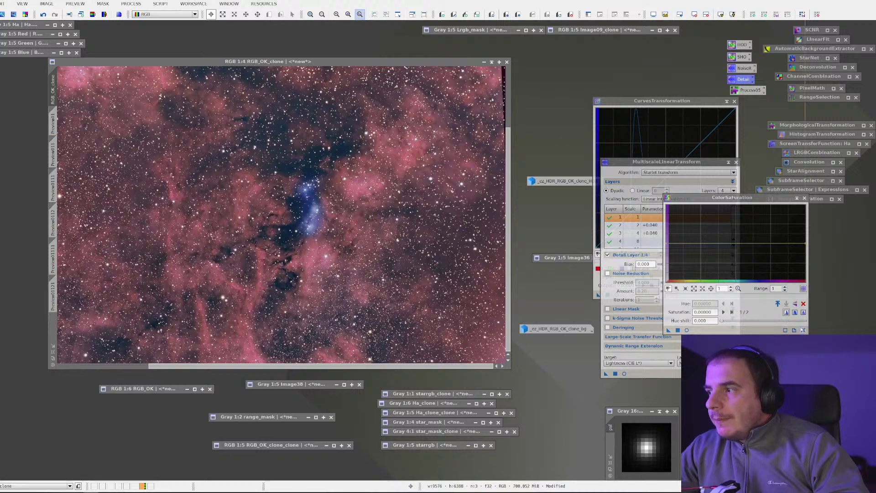
pyautogui.click(686, 330)
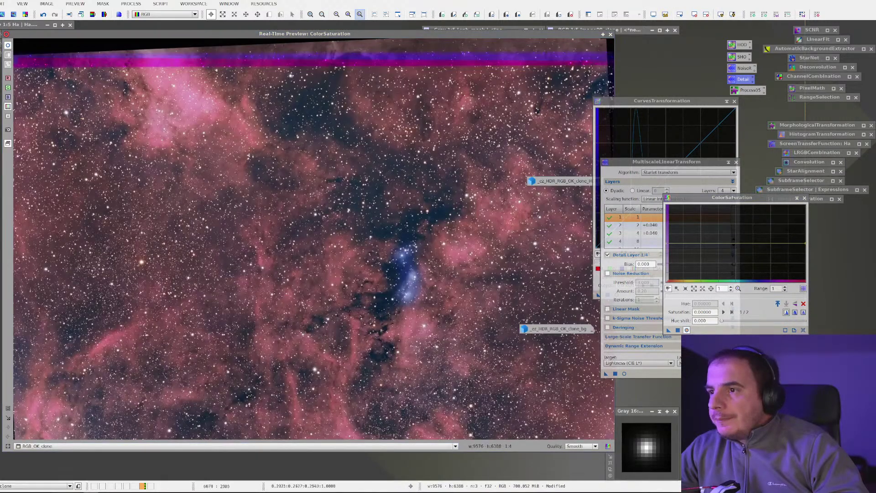
pyautogui.moveTo(301, 167); pyautogui.dragTo(493, 360)
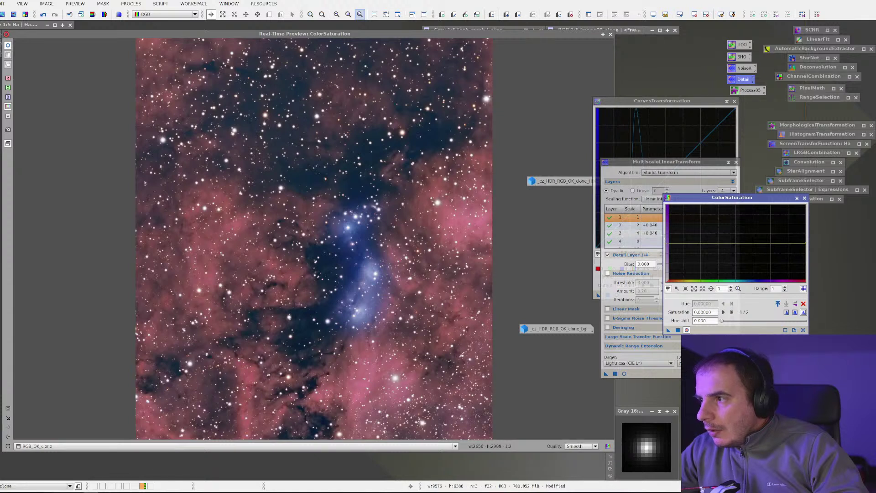
# Step: Set the hue shift to 0.420, raise the saturation curve near hue 0.2, anchor it at hue 0.18443, saturation 0.00304, and preview the full image
pyautogui.moveTo(721, 321); pyautogui.dragTo(757, 321)
pyautogui.moveTo(693, 240); pyautogui.dragTo(695, 228)
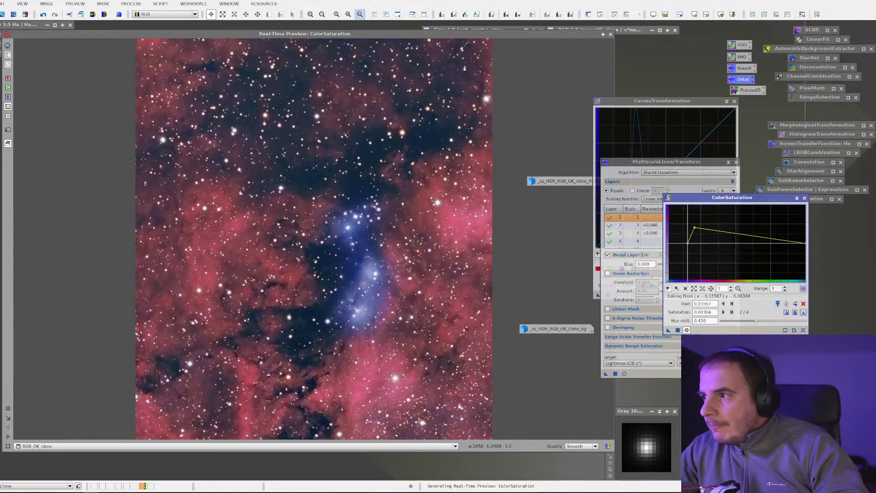
pyautogui.click(680, 231)
pyautogui.moveTo(680, 231); pyautogui.dragTo(692, 243)
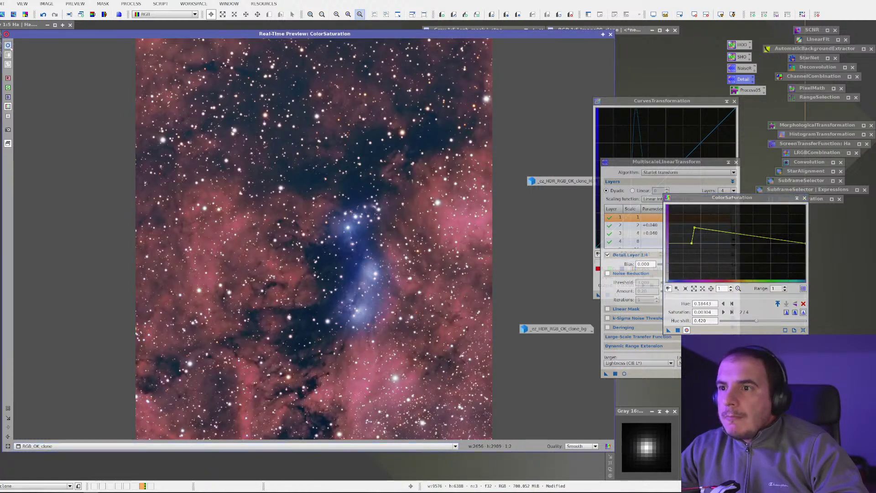
pyautogui.click(8, 446)
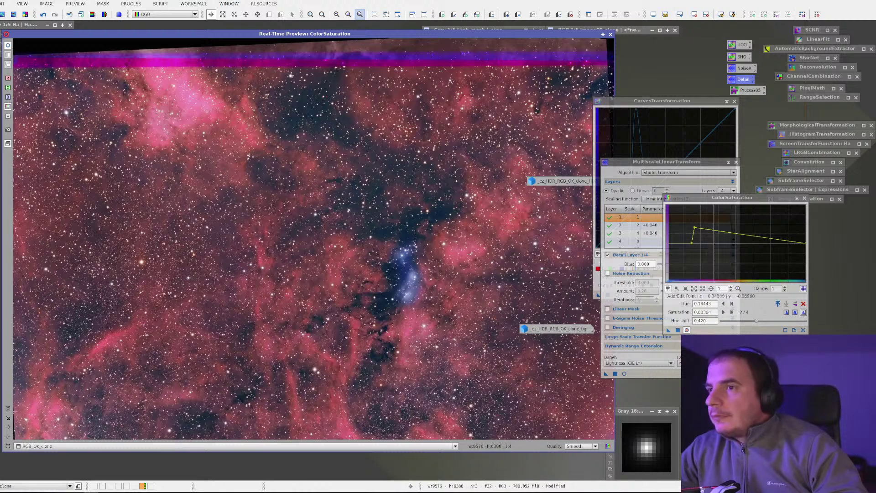
# Step: Set the saturation peak to hue 0.29949, saturation 0.18541, add a near-zero point at hue 0.62775, and apply ColorSaturation to RGB_OK_clone
pyautogui.moveTo(694, 228)
pyautogui.mouseDown()
pyautogui.moveTo(708, 235)
pyautogui.moveTo(707, 248)
pyautogui.moveTo(708, 236)
pyautogui.mouseUp()
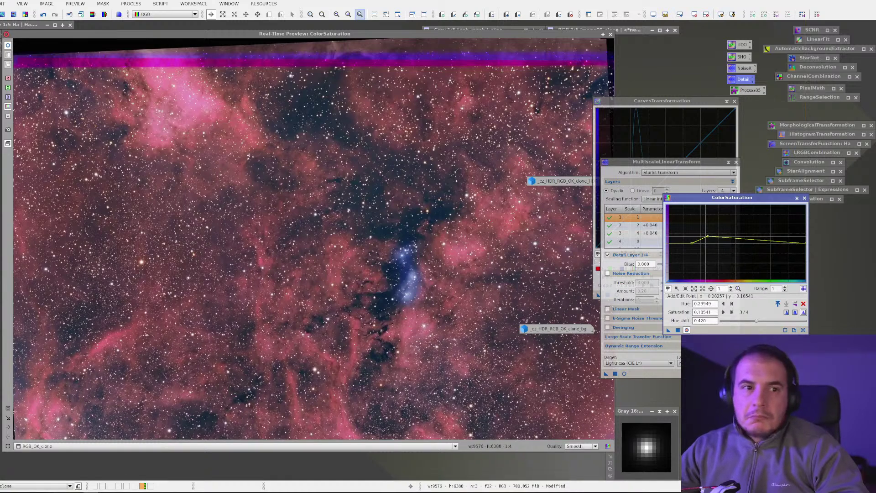
pyautogui.click(8, 46)
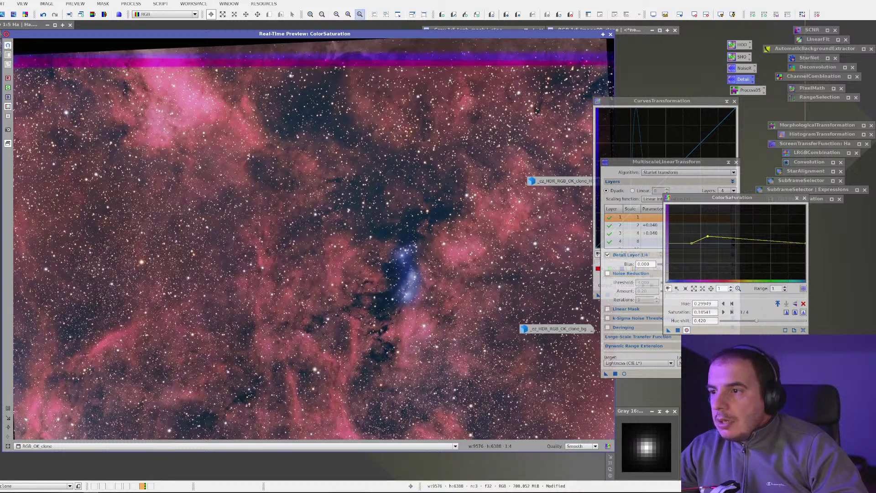
pyautogui.click(755, 243)
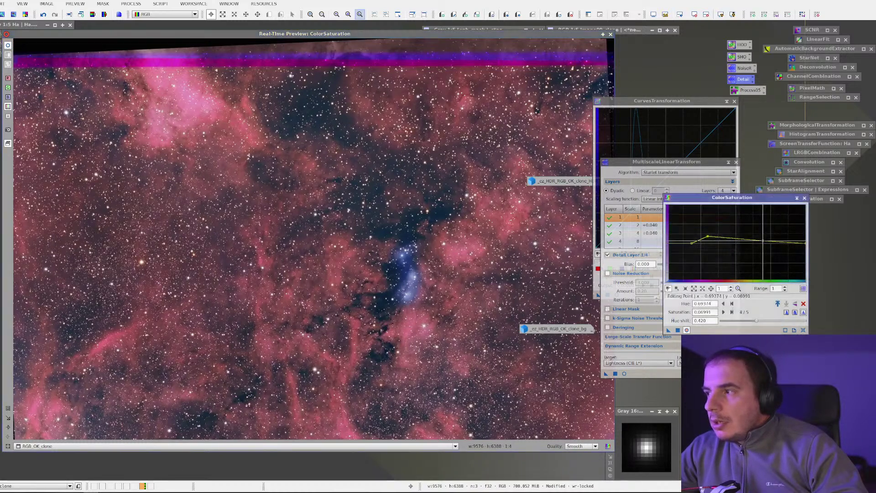
pyautogui.moveTo(755, 243); pyautogui.dragTo(754, 243)
pyautogui.moveTo(679, 329); pyautogui.dragTo(427, 215)
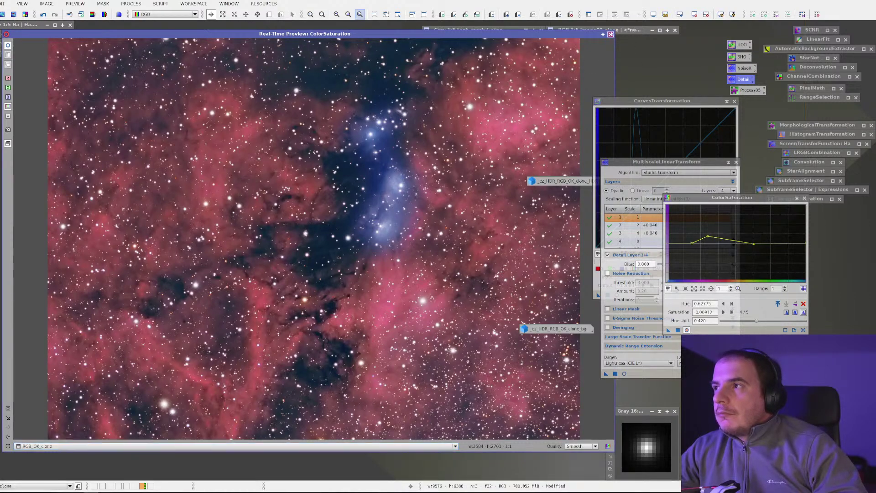
pyautogui.click(611, 34)
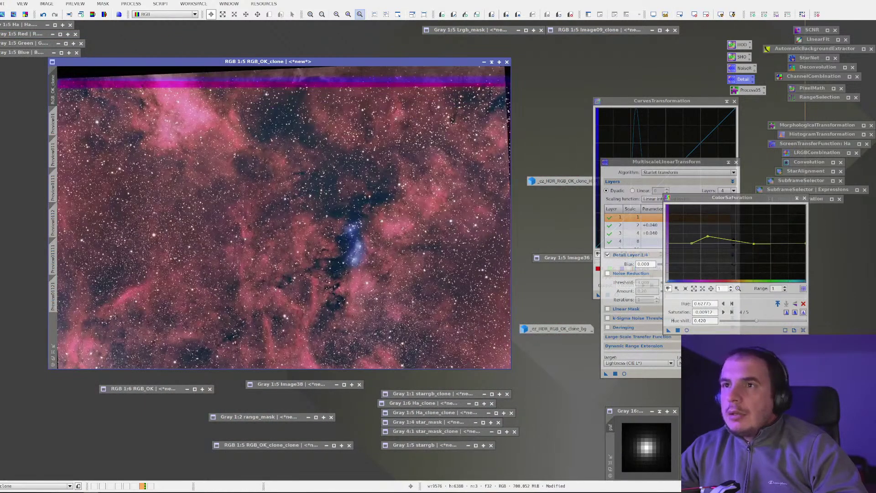
# Step: Run EZ Star Reduction on RGB_OK_clone with starrgb as the star mask, Morphological Selection mode and 1 iteration
pyautogui.click(160, 4)
pyautogui.moveTo(181, 49)
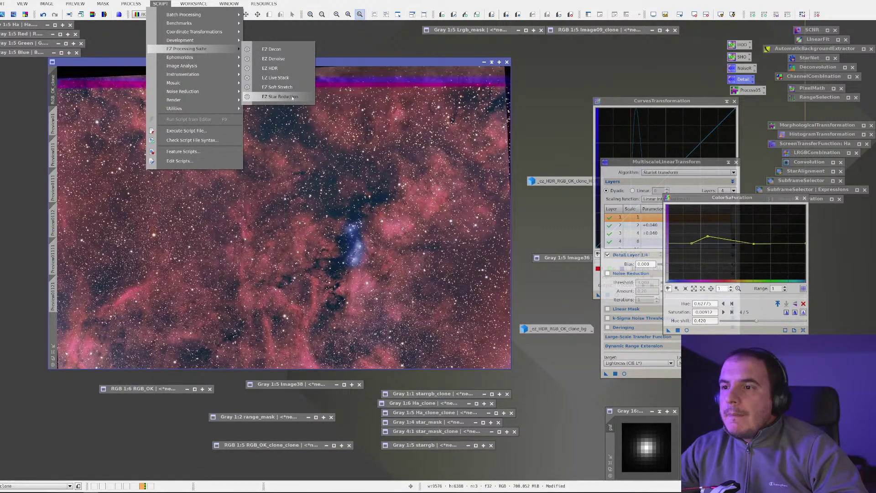
pyautogui.click(280, 97)
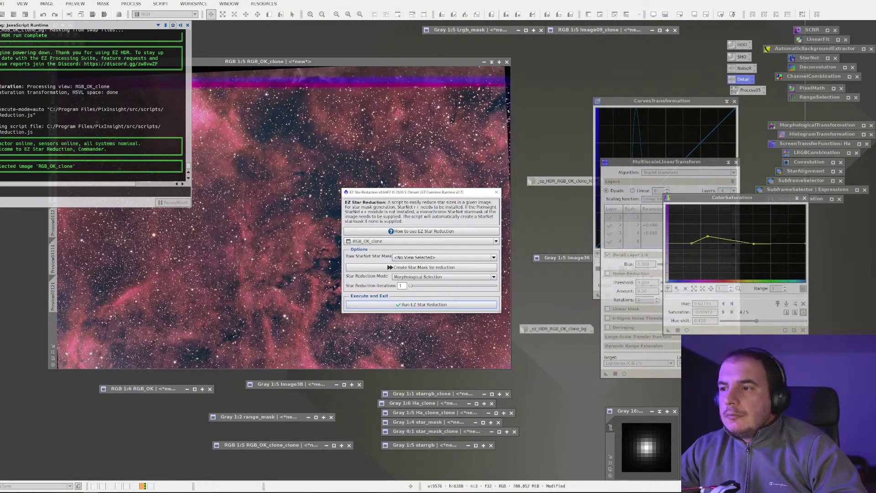
pyautogui.click(461, 257)
pyautogui.scroll(-4, 469, 290)
pyautogui.click(453, 339)
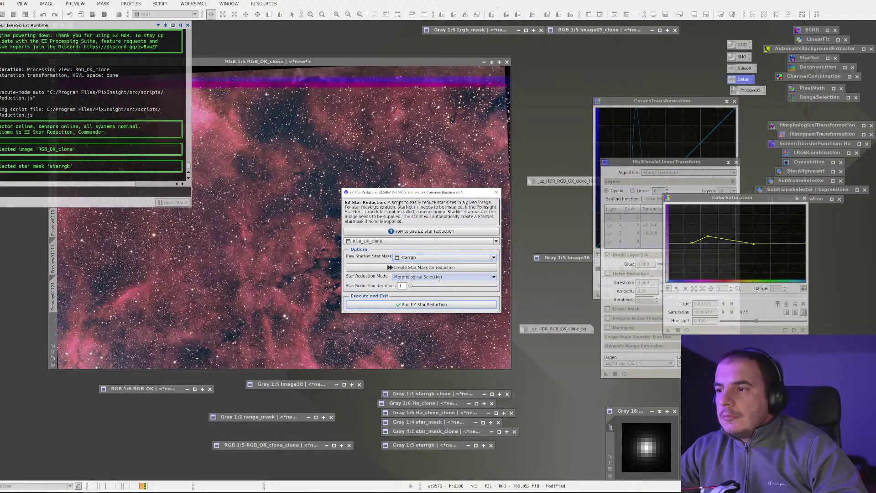
pyautogui.click(421, 305)
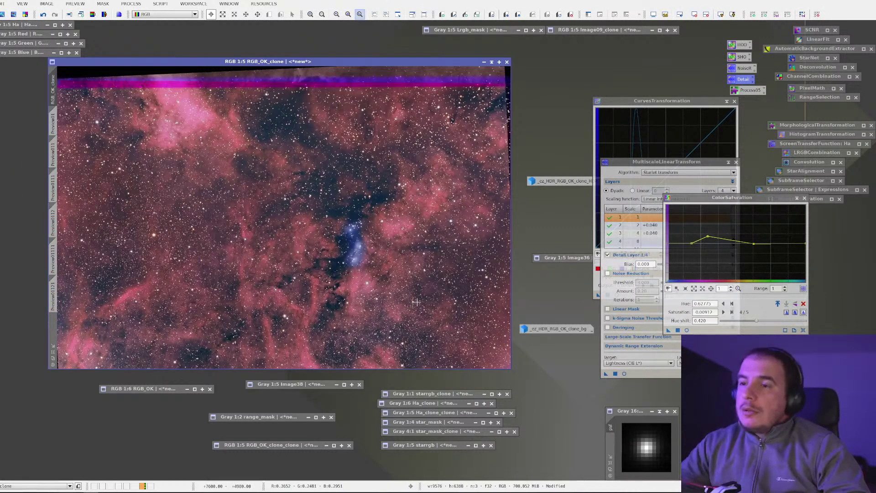
# Step: Compare RGB_OK_clone before and after the star reduction around the blue nebula, ending with the reduction applied
pyautogui.hotkey('ctrl', '+')
pyautogui.hotkey('ctrl', '+')
pyautogui.hotkey('ctrl', '+')
pyautogui.moveTo(455, 279); pyautogui.dragTo(292, 147)
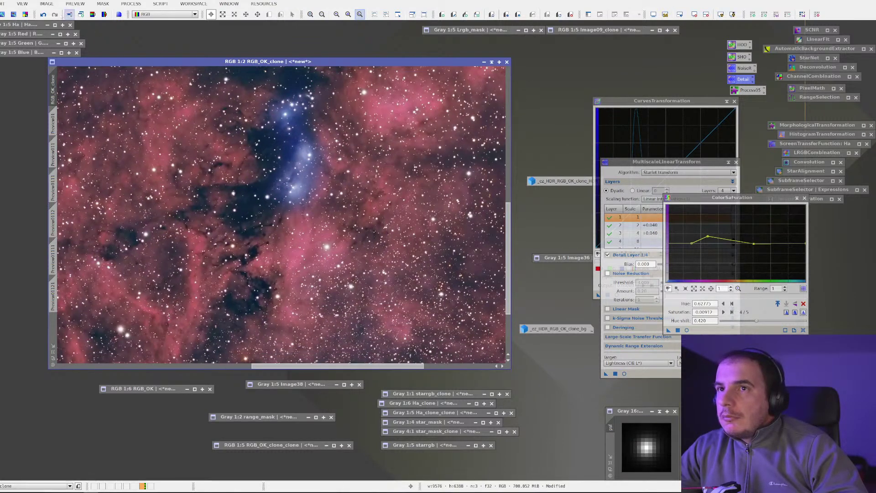
pyautogui.click(43, 14)
pyautogui.click(58, 15)
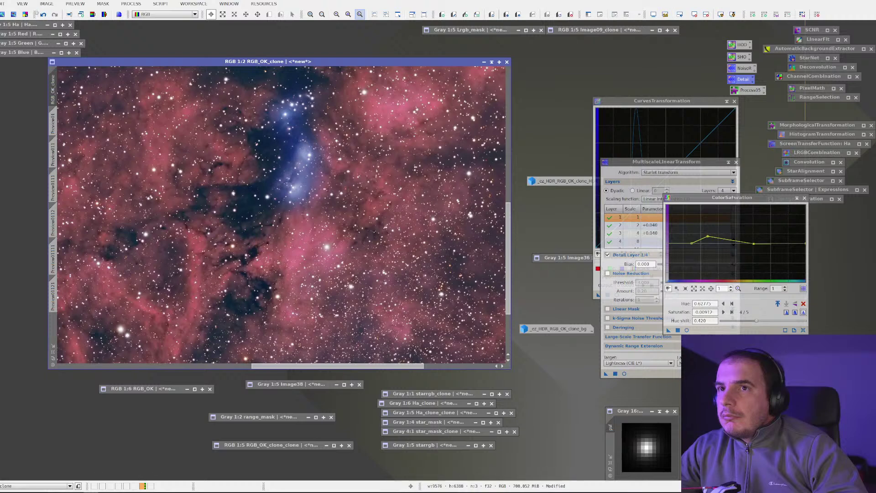
pyautogui.click(42, 14)
pyautogui.click(55, 15)
# Step: Examine the reduced stars, dark clouds and blue nebula in RGB_OK_clone, both across the whole image and close up
pyautogui.scroll(-2, 198, 157)
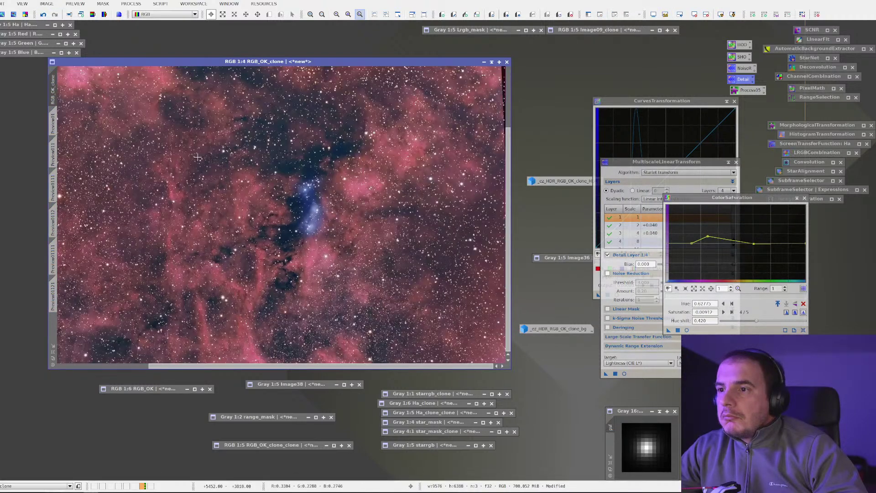
pyautogui.scroll(-1, 197, 157)
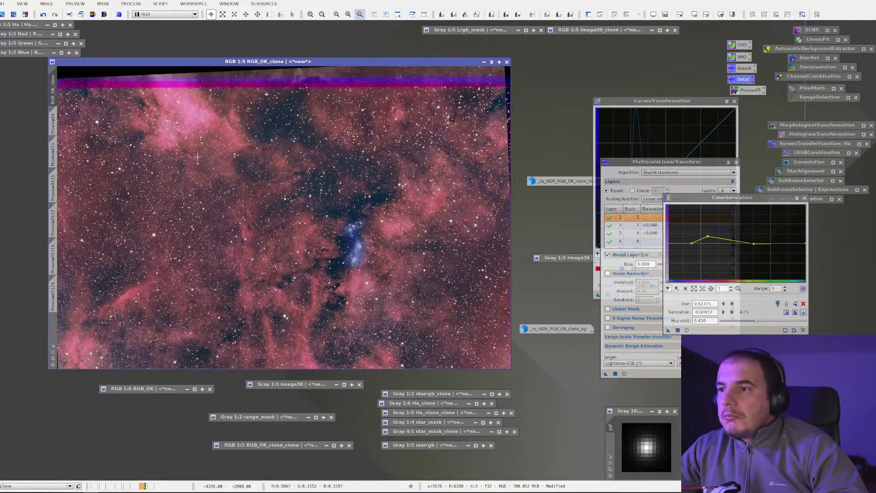
pyautogui.scroll(4, 391, 266)
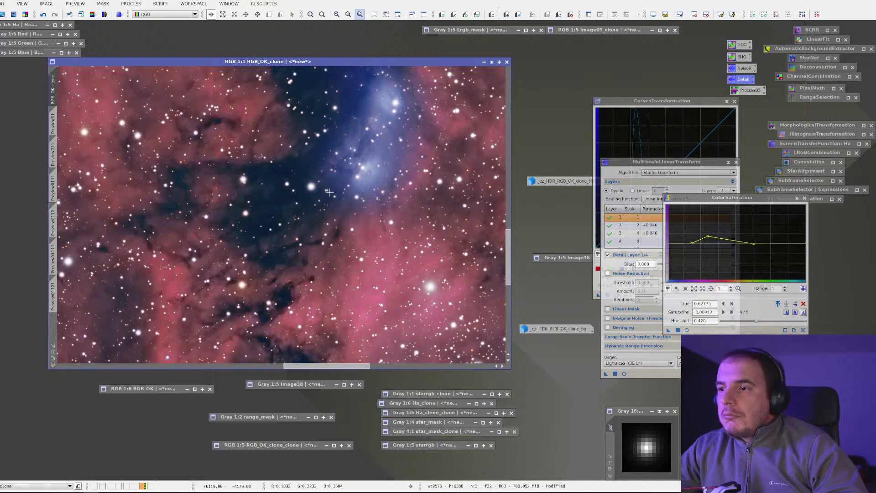
pyautogui.scroll(-1, 329, 192)
pyautogui.scroll(-1, 329, 193)
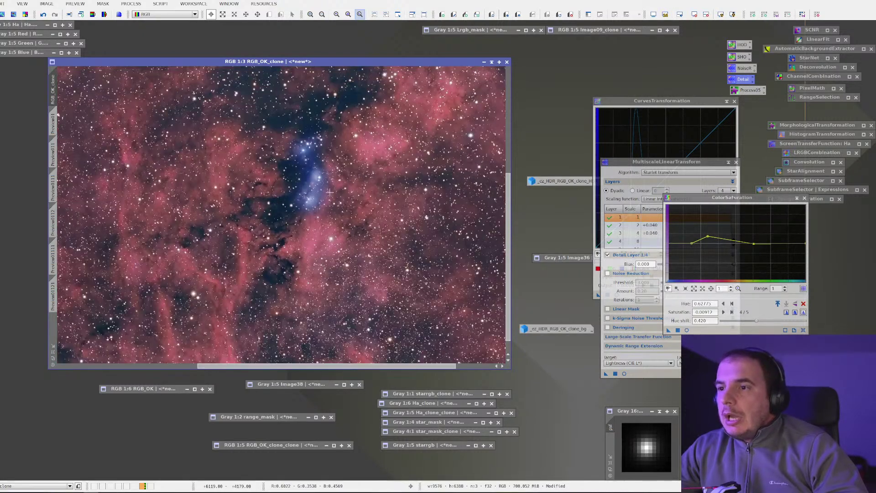
pyautogui.scroll(-2, 329, 192)
pyautogui.scroll(-1, 329, 192)
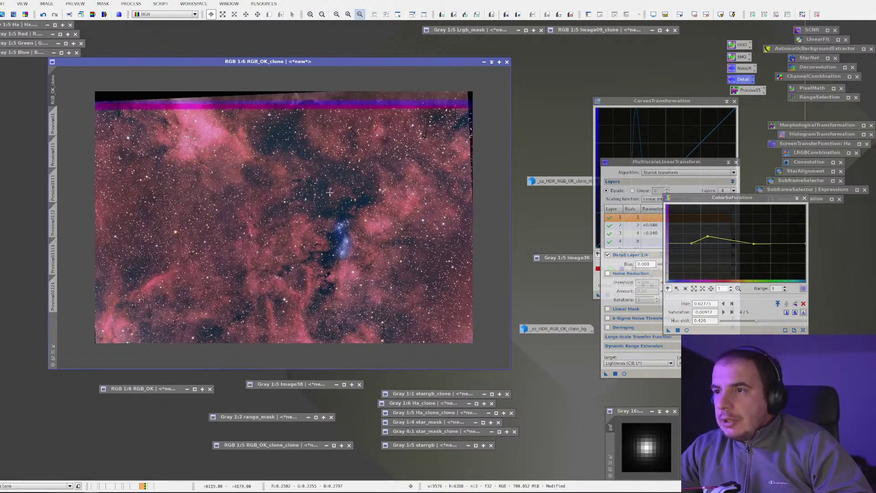
pyautogui.scroll(1, 329, 193)
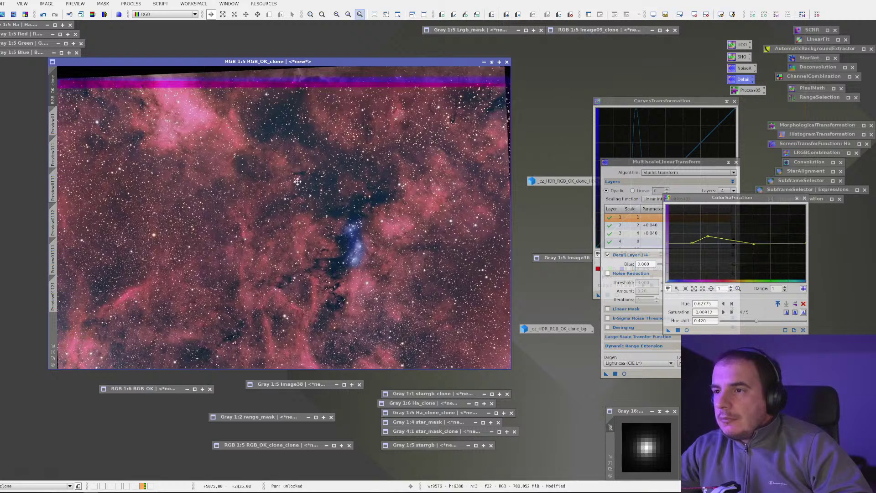
pyautogui.scroll(3, 328, 196)
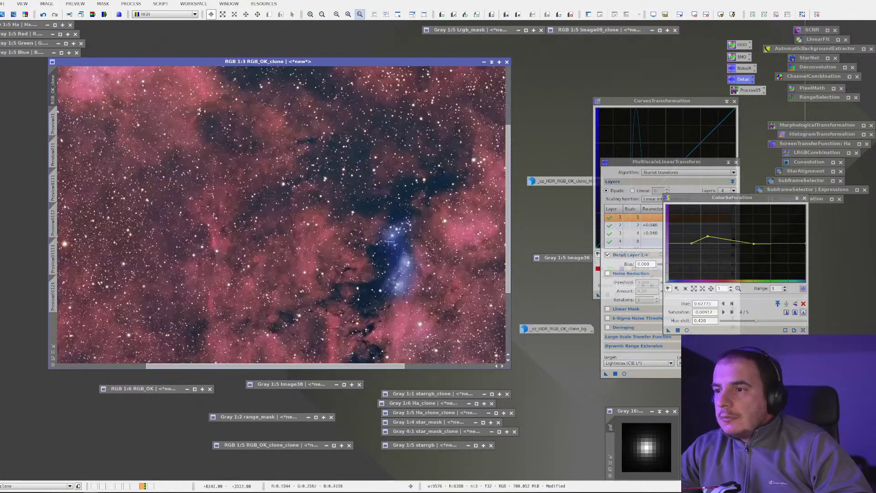
pyautogui.scroll(1, 309, 169)
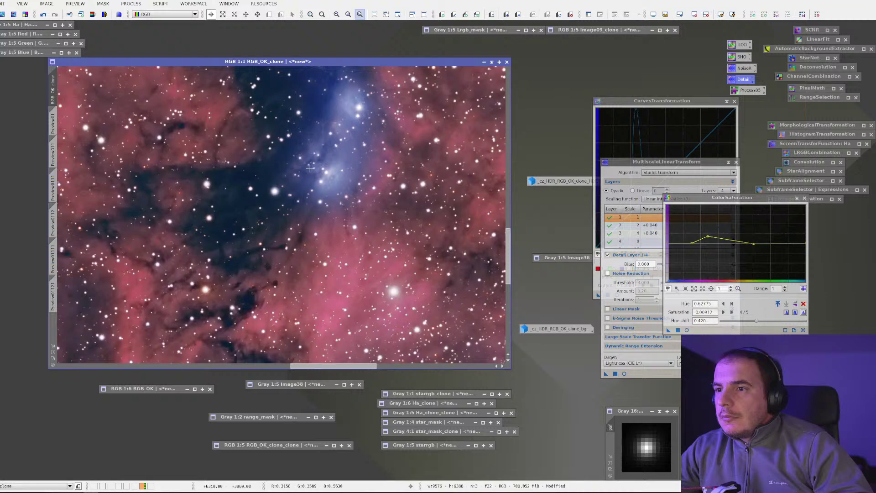
pyautogui.scroll(-2, 310, 169)
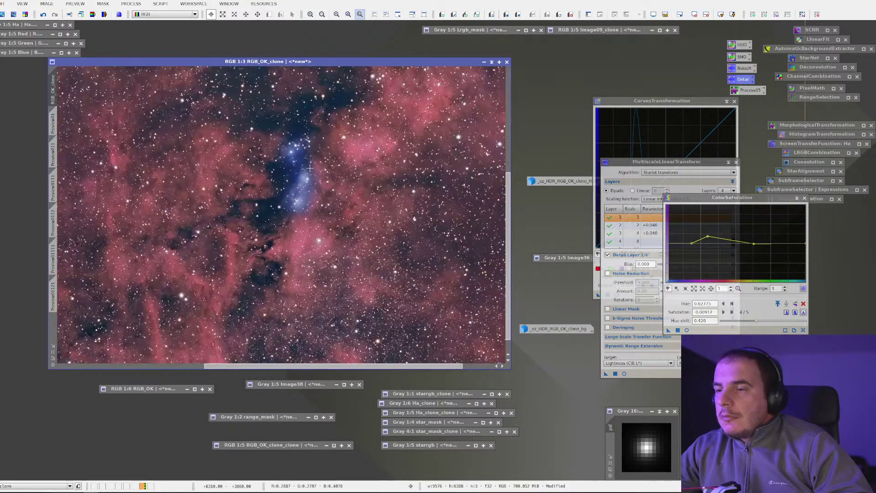
pyautogui.scroll(-1, 310, 168)
pyautogui.click(160, 4)
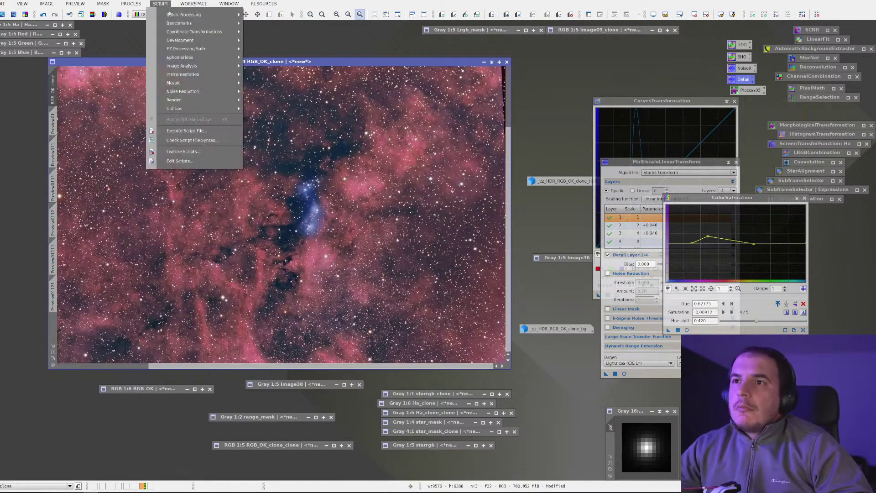
pyautogui.moveTo(194, 50)
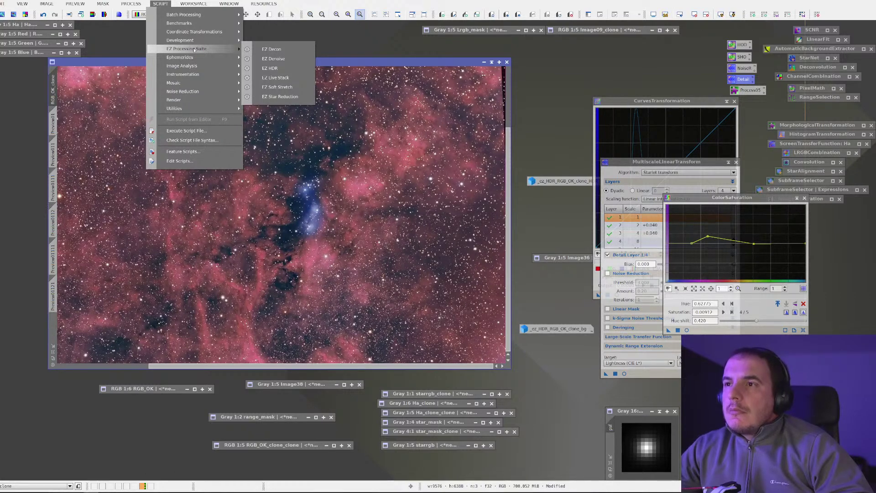
pyautogui.click(268, 59)
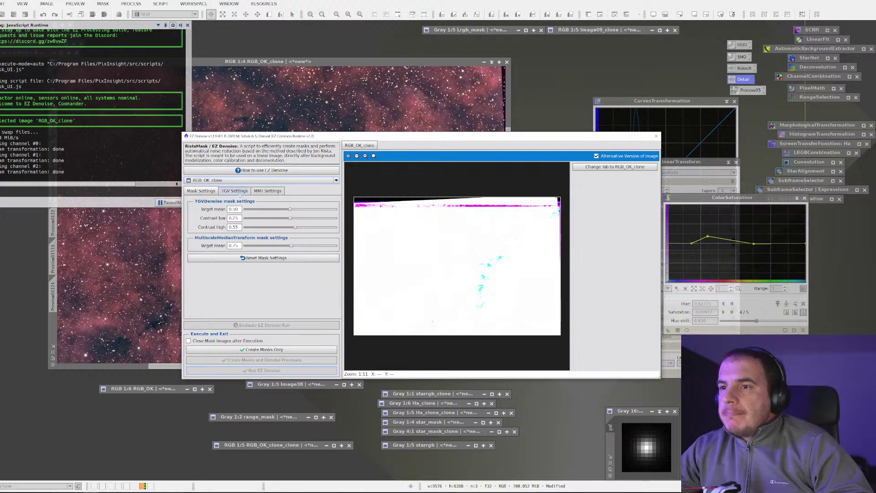
pyautogui.click(259, 191)
pyautogui.click(262, 170)
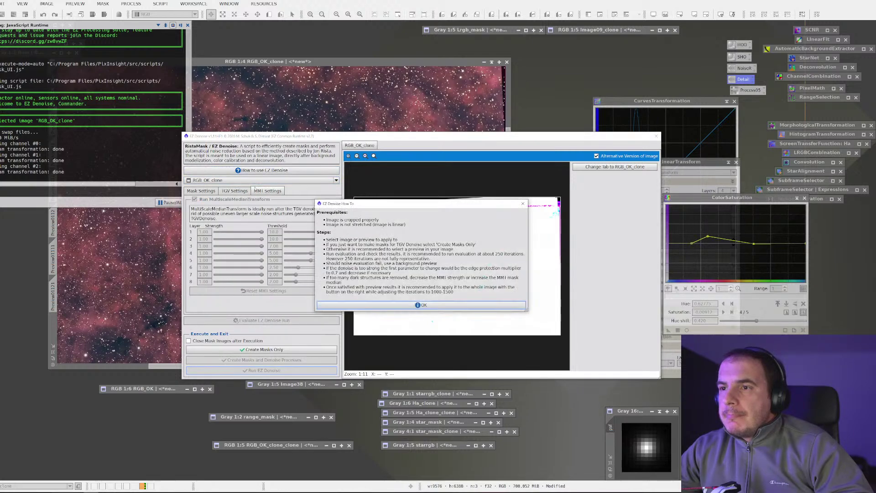
pyautogui.click(392, 304)
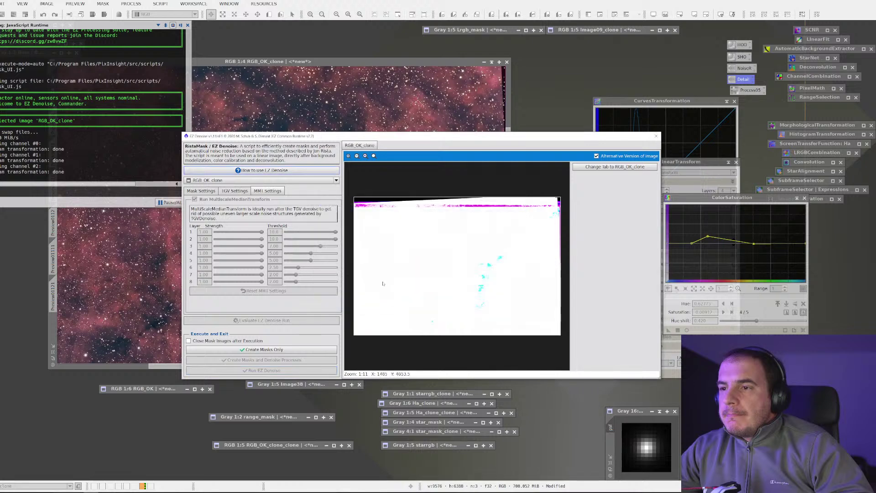
pyautogui.click(656, 136)
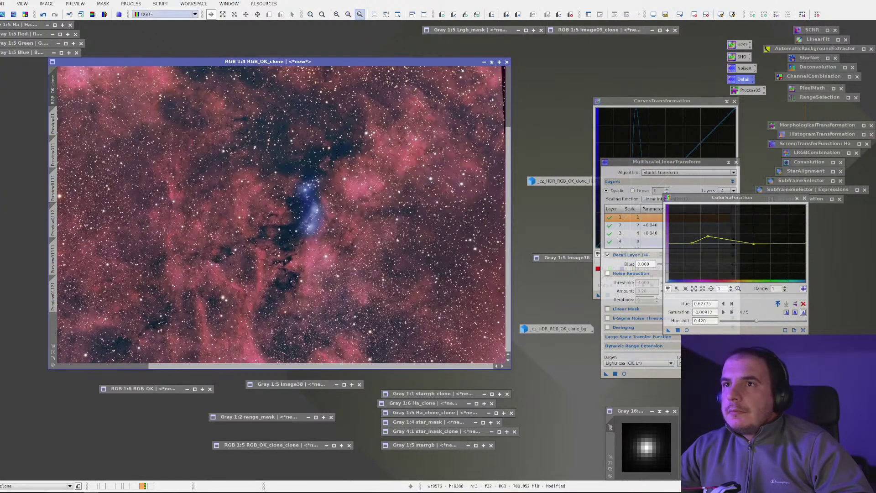
# Step: Run the DarkStructureEnhance script on RGB_OK_clone with 8 layers to remove, amount 0.09 and 1 iteration
pyautogui.click(160, 3)
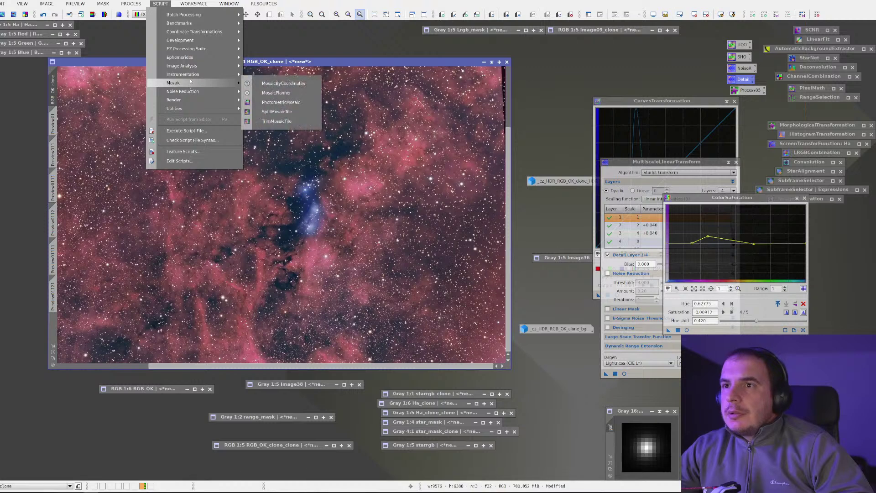
pyautogui.moveTo(191, 105)
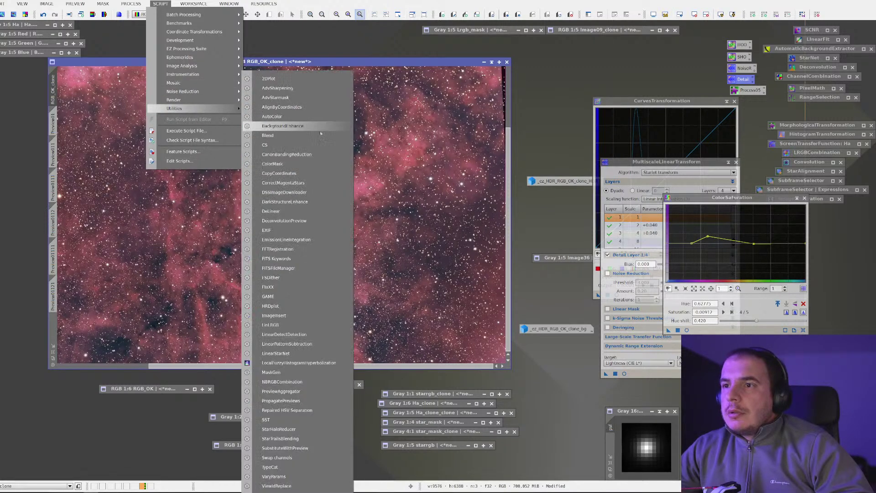
pyautogui.click(311, 201)
pyautogui.moveTo(441, 279); pyautogui.dragTo(424, 280)
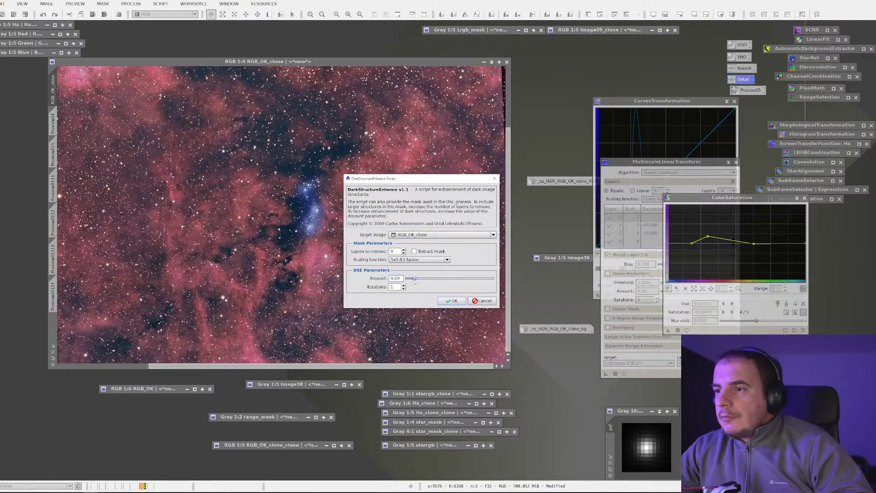
pyautogui.click(452, 301)
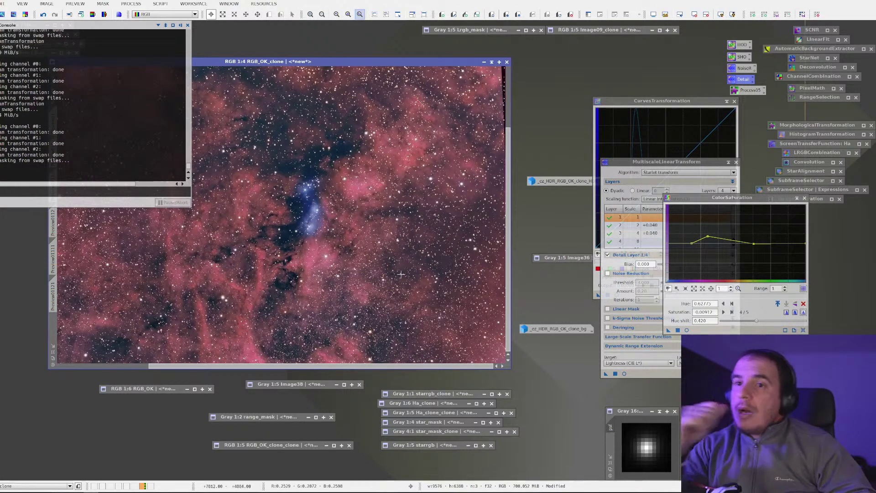
# Step: Compare RGB_OK_clone before and after the dark structure enhancement, and inspect the dark clouds beside the blue nebula
pyautogui.hotkey('ctrl', '+')
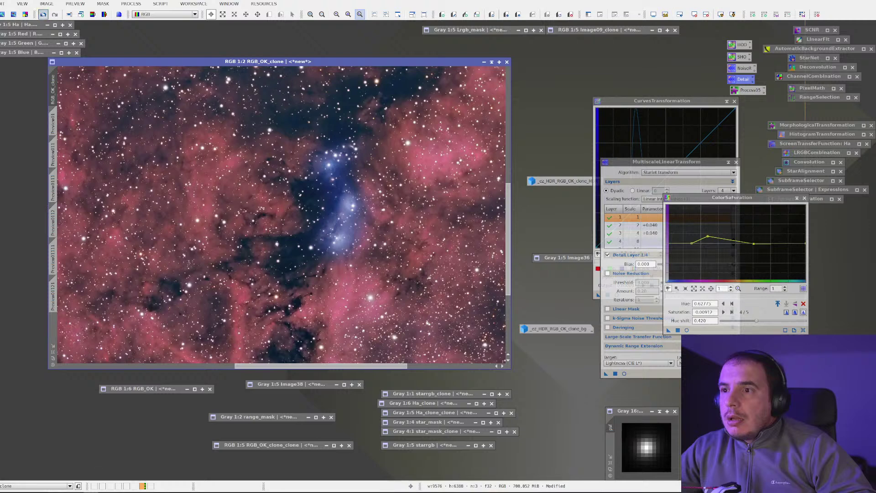
pyautogui.click(54, 14)
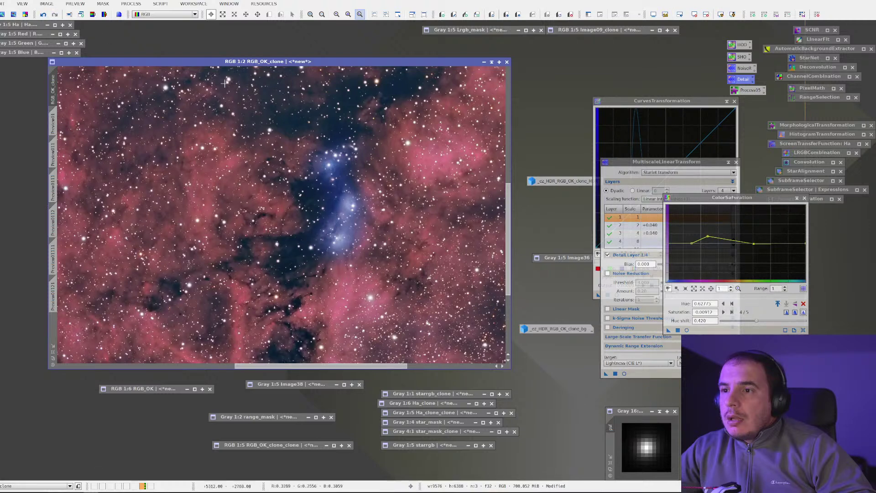
pyautogui.scroll(-3, 380, 209)
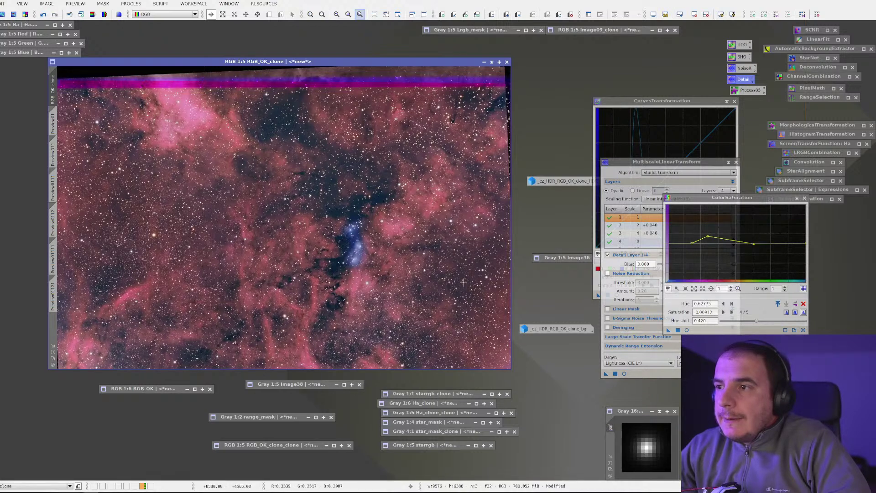
pyautogui.scroll(4, 463, 283)
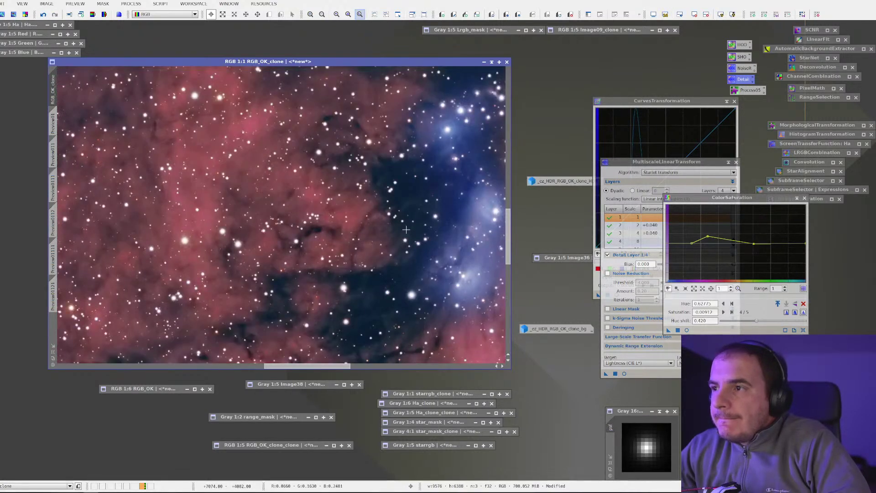
pyautogui.moveTo(406, 230); pyautogui.dragTo(241, 192)
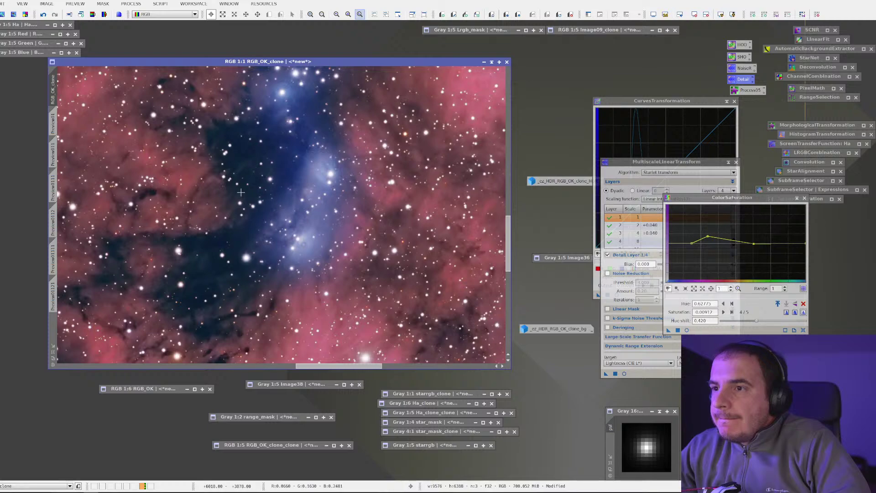
# Step: Save RGB_OK_clone as the XISF file RGB_final with 32-bit floating point samples
pyautogui.scroll(-2, 240, 192)
pyautogui.scroll(-1, 241, 192)
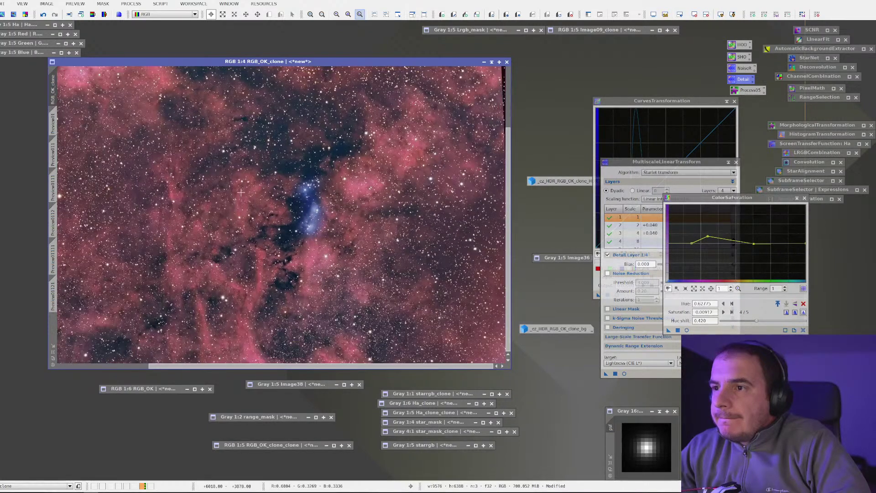
pyautogui.scroll(-2, 240, 192)
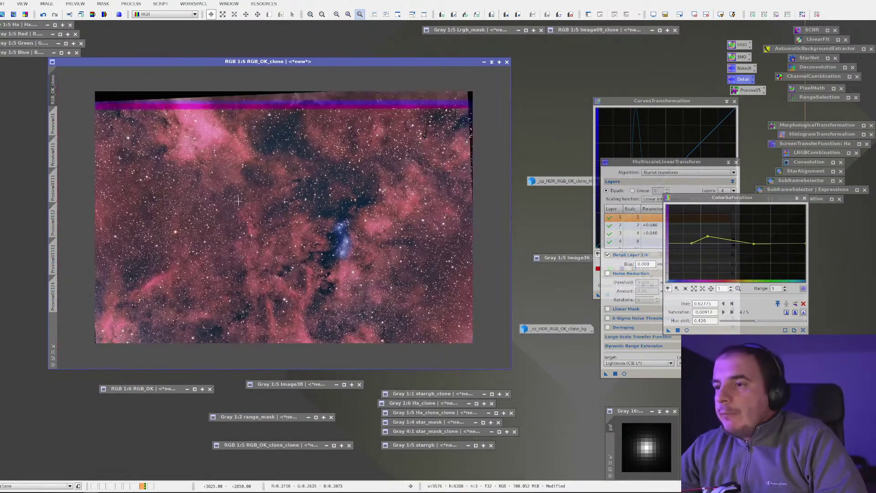
pyautogui.scroll(1, 237, 200)
pyautogui.scroll(-1, 238, 201)
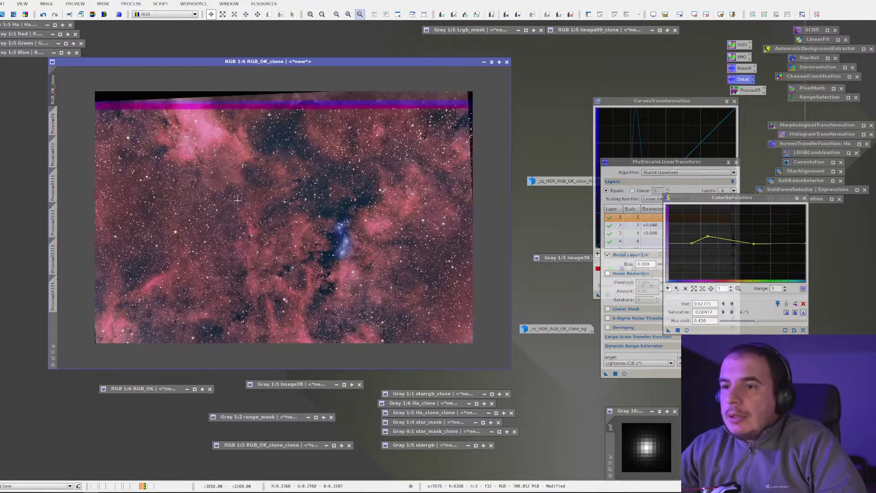
pyautogui.click(2, 4)
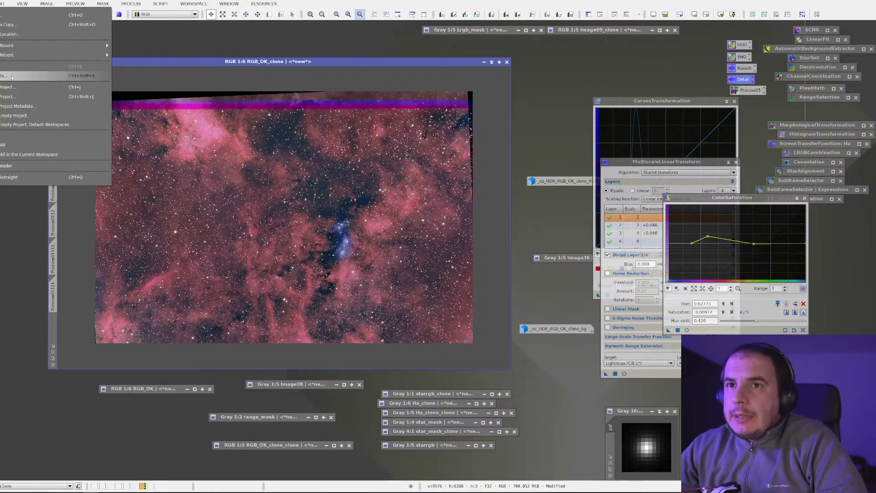
pyautogui.click(28, 34)
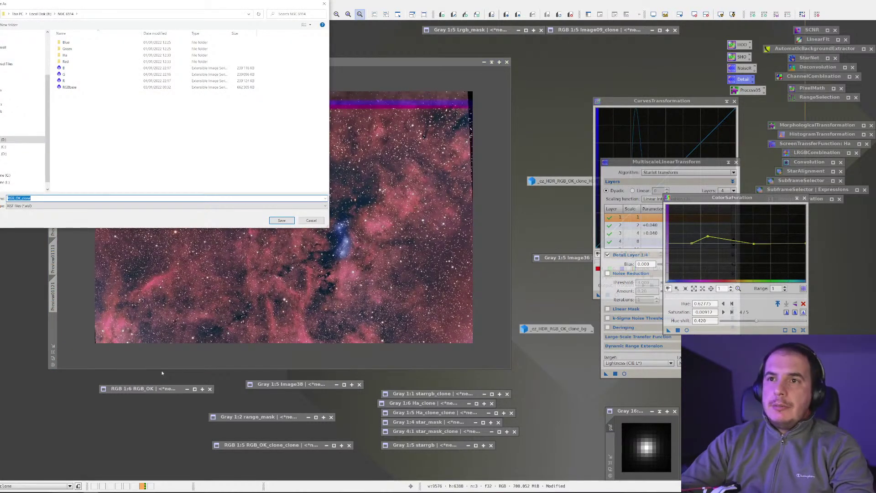
pyautogui.write('RGB')
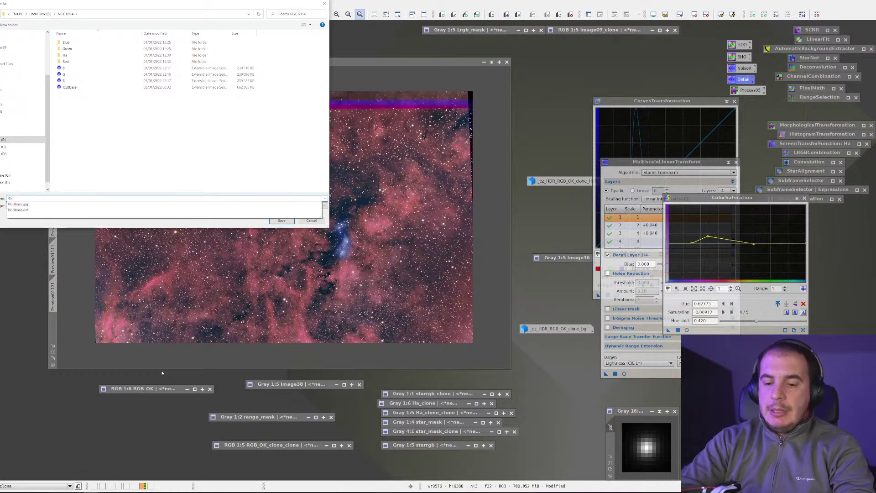
pyautogui.write('_final')
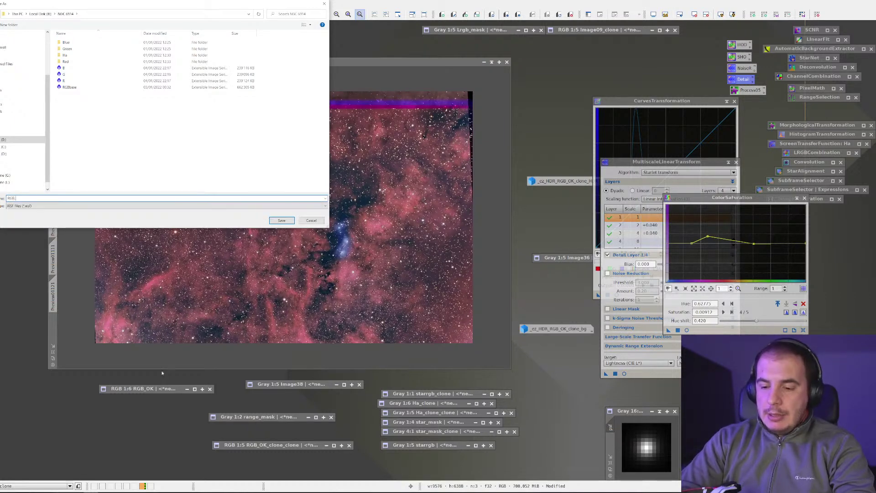
pyautogui.press('Return')
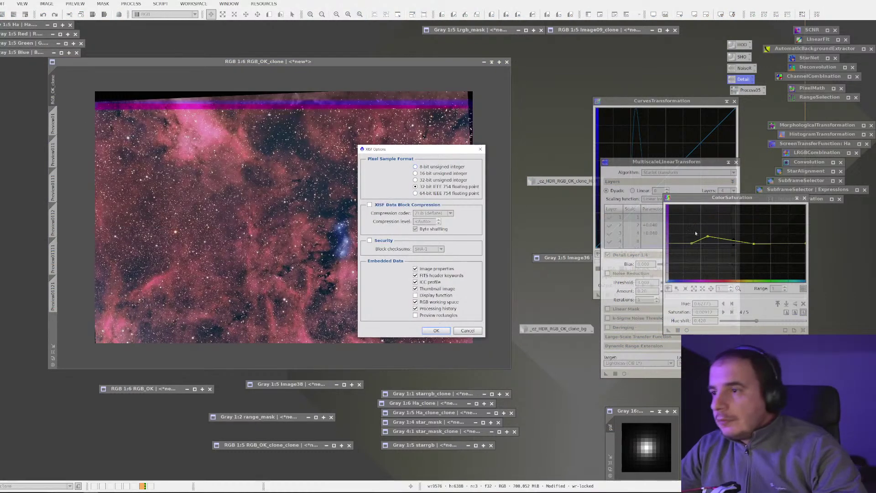
pyautogui.click(434, 330)
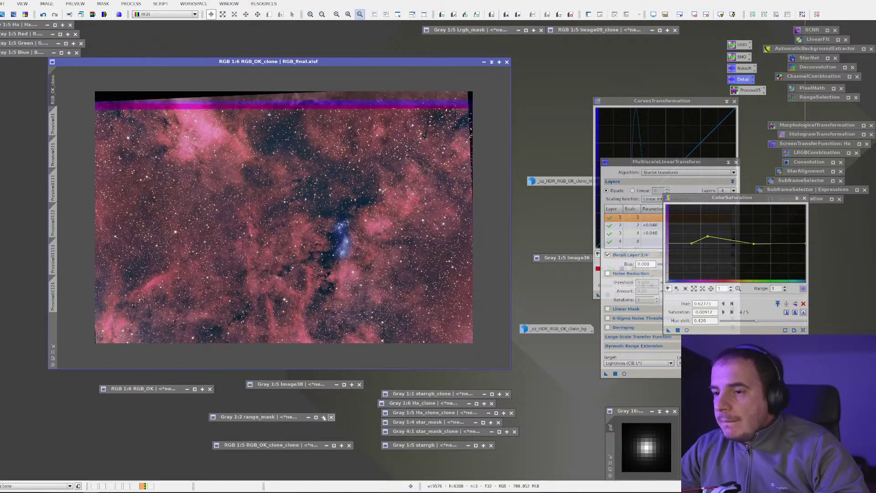
# Step: Save the range_mask image as the XISF file range_mask with 32-bit floating point samples
pyautogui.doubleClick(295, 417)
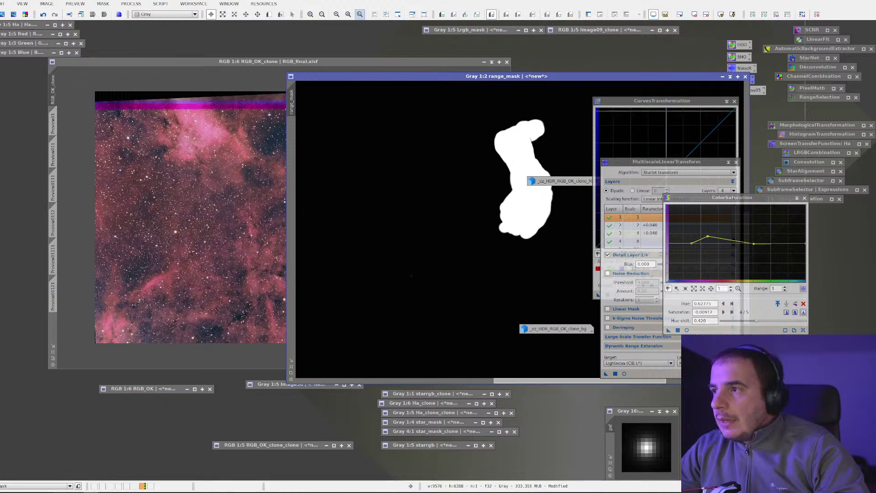
pyautogui.click(730, 76)
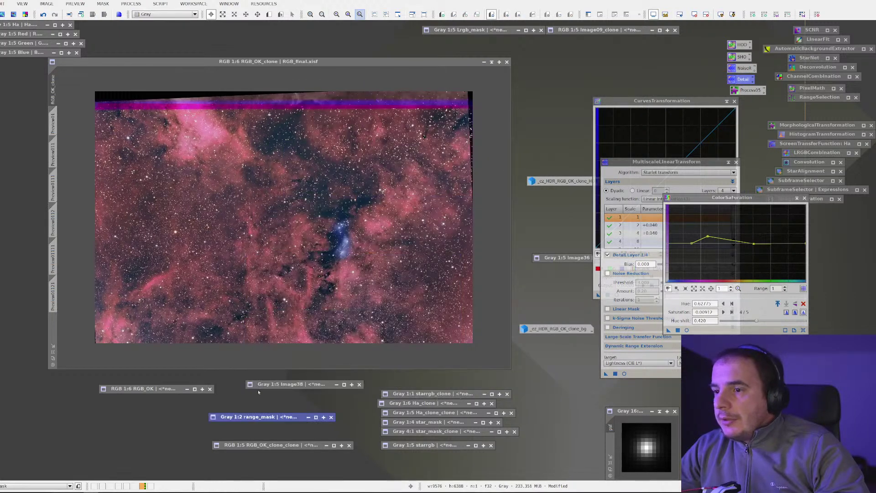
pyautogui.doubleClick(255, 418)
pyautogui.click(2, 4)
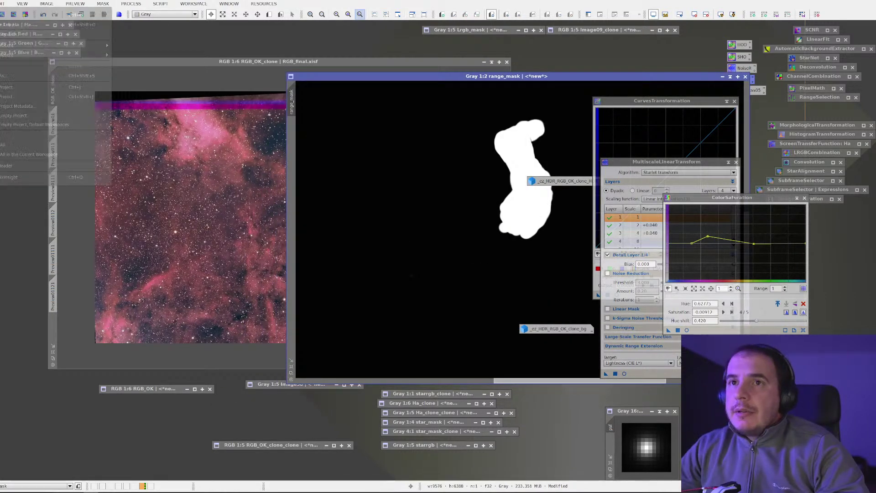
pyautogui.click(8, 75)
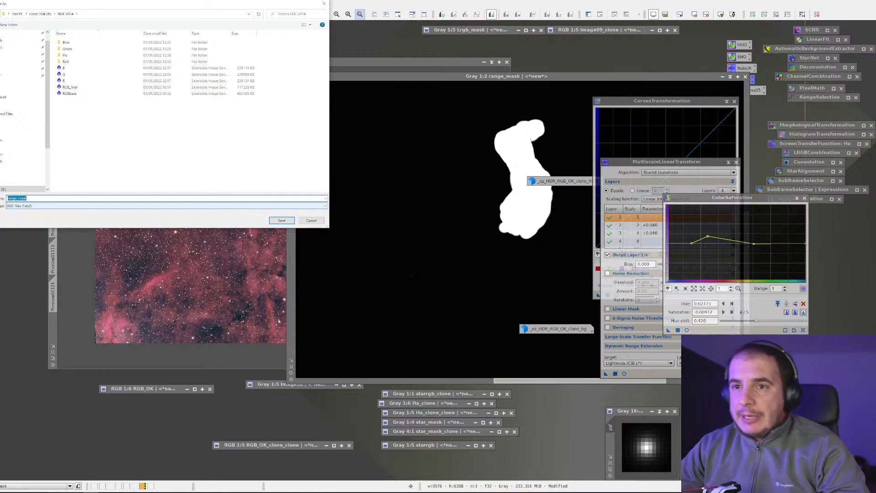
pyautogui.press('Return')
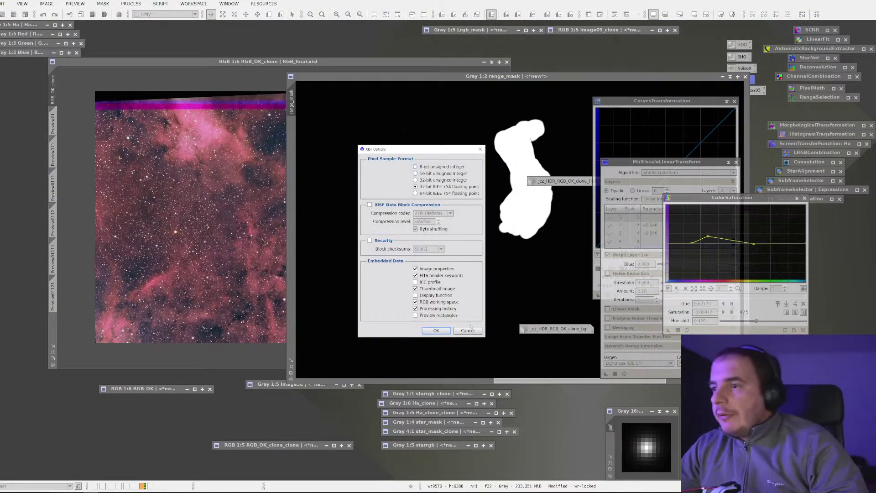
pyautogui.click(436, 331)
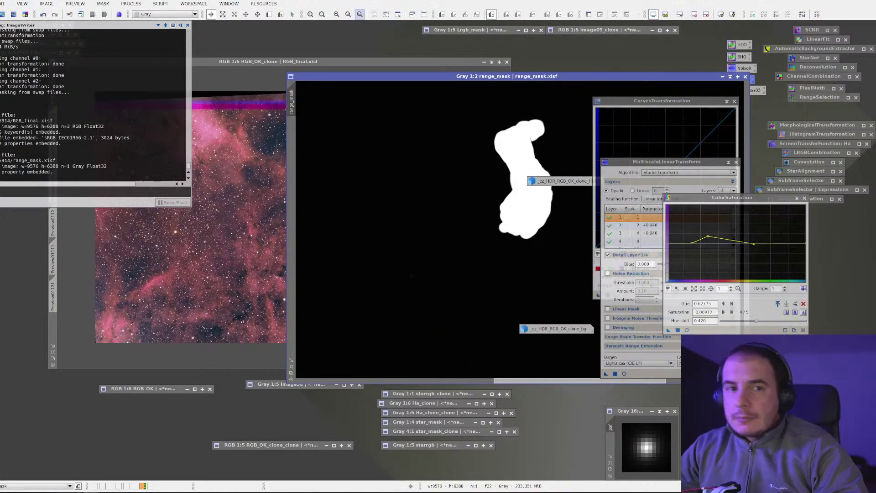
# Step: Crop RGB_OK_clone with DynamicCrop to about 4530 × 4362 pixels around the blue nebula, accepting the deletion of its previews
pyautogui.click(274, 230)
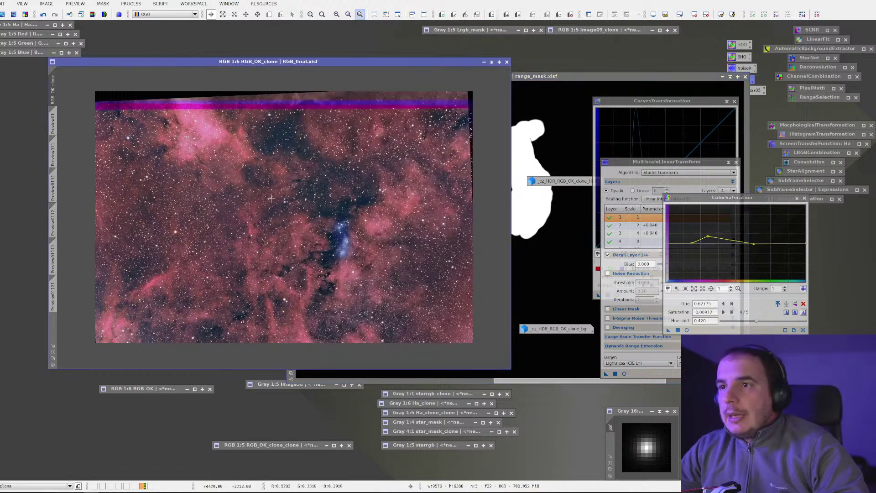
pyautogui.click(131, 3)
pyautogui.moveTo(174, 14)
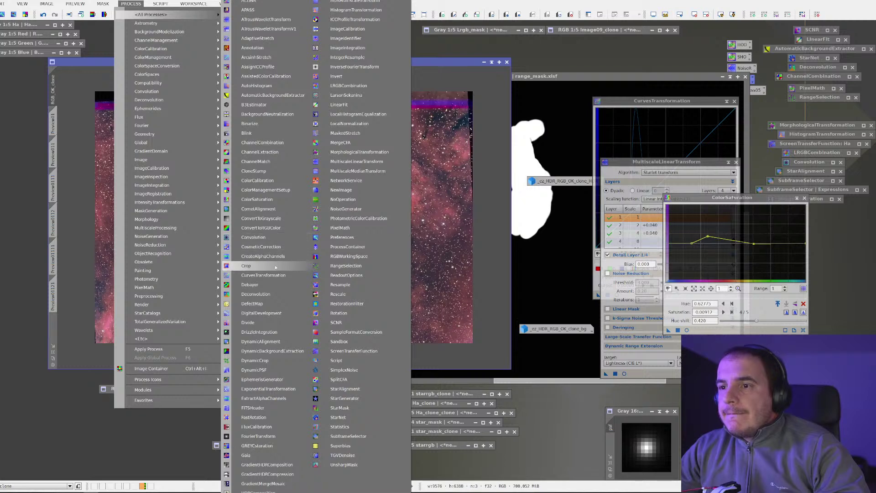
pyautogui.click(279, 360)
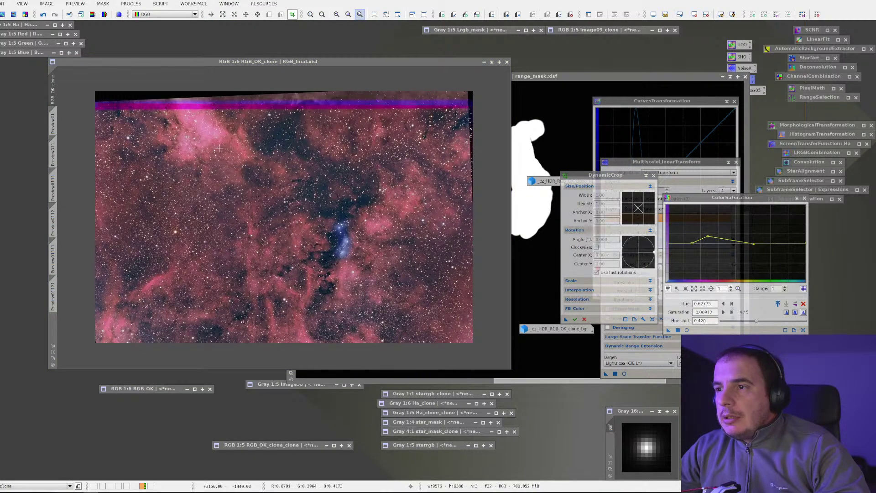
pyautogui.moveTo(216, 138); pyautogui.dragTo(463, 328)
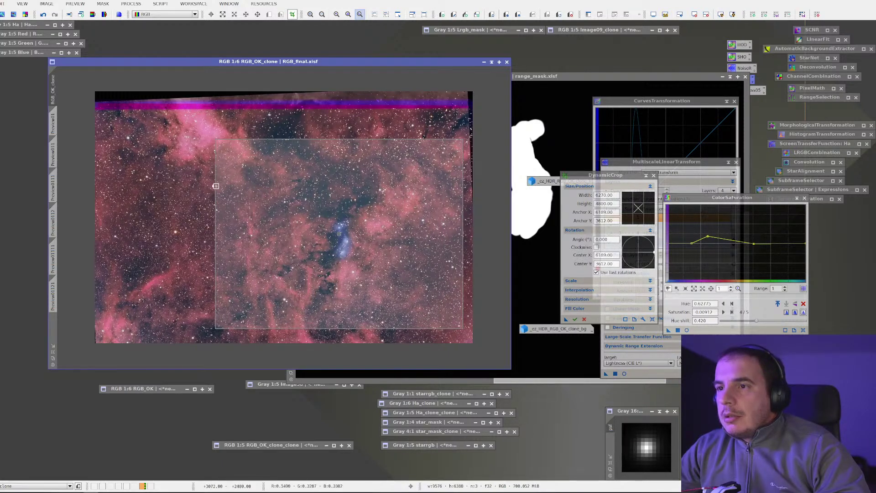
pyautogui.moveTo(216, 186); pyautogui.dragTo(252, 190)
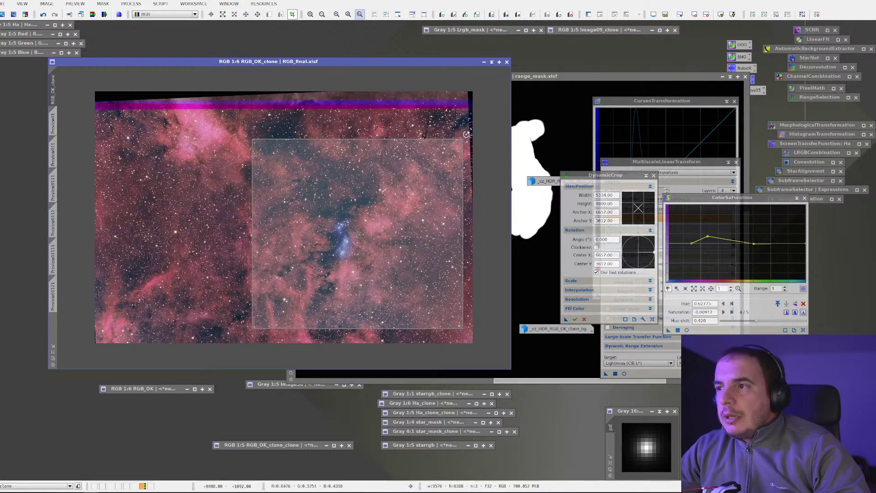
pyautogui.moveTo(463, 142); pyautogui.dragTo(431, 157)
pyautogui.moveTo(377, 205)
pyautogui.mouseDown()
pyautogui.moveTo(379, 213)
pyautogui.moveTo(379, 199)
pyautogui.mouseUp()
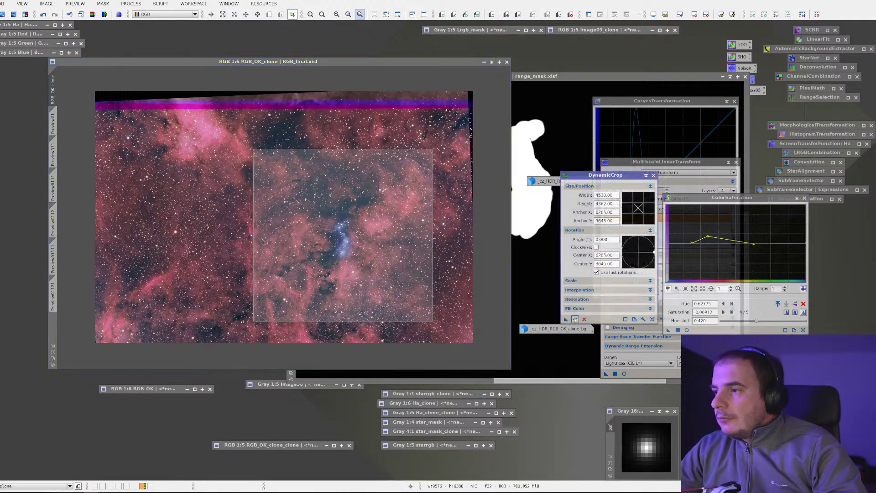
pyautogui.click(575, 319)
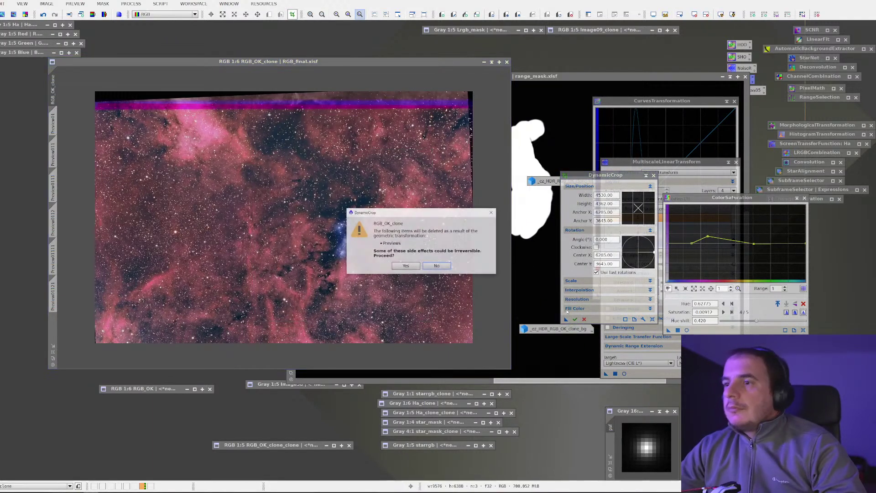
pyautogui.click(406, 264)
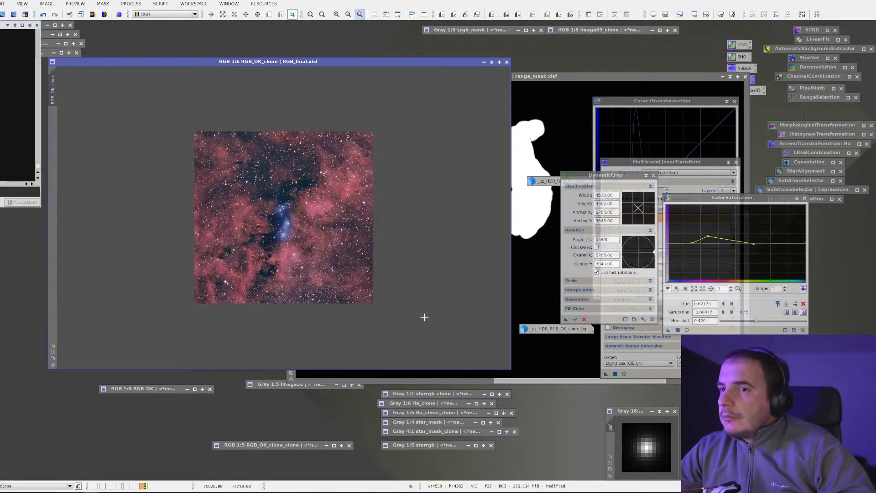
# Step: Examine the cropped RGB_OK_clone as a whole and close up around the blue nebula and dark clouds
pyautogui.scroll(3, 216, 224)
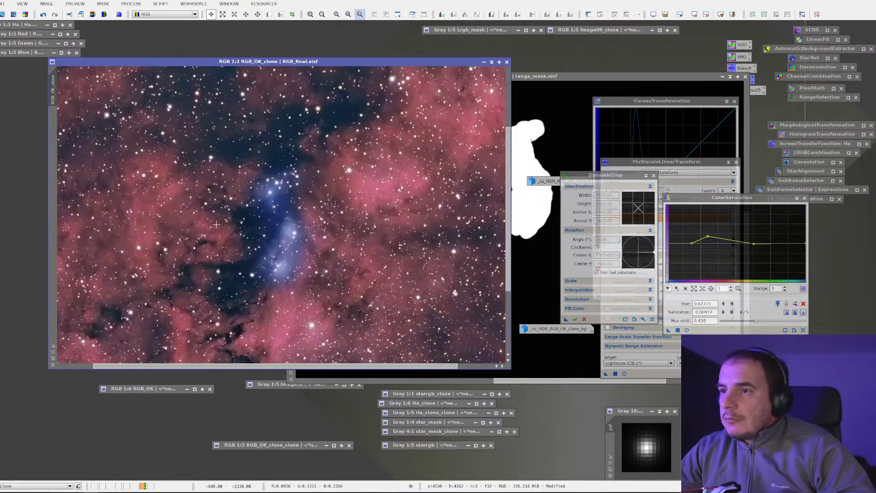
pyautogui.scroll(-1, 217, 224)
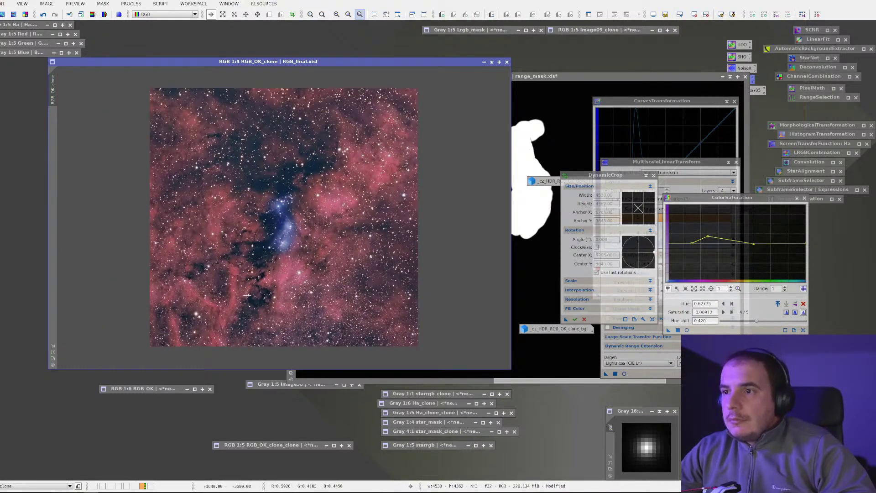
pyautogui.scroll(1, 258, 313)
pyautogui.scroll(-1, 257, 313)
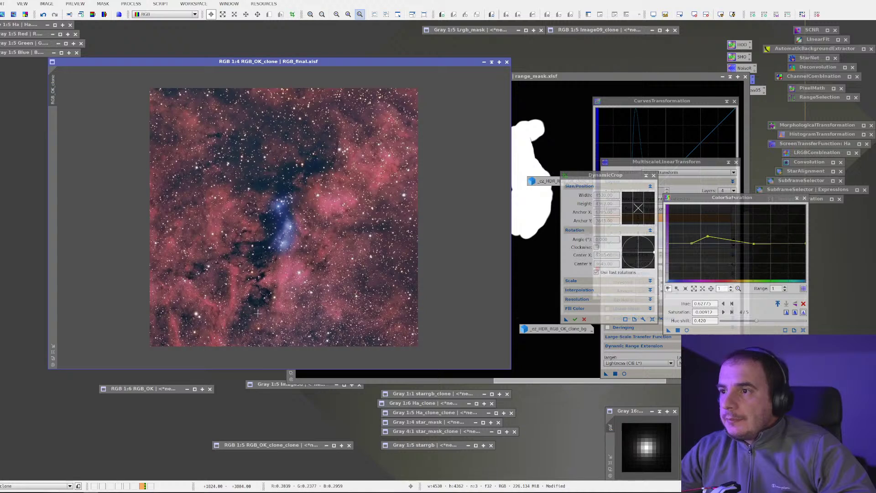
pyautogui.scroll(3, 270, 303)
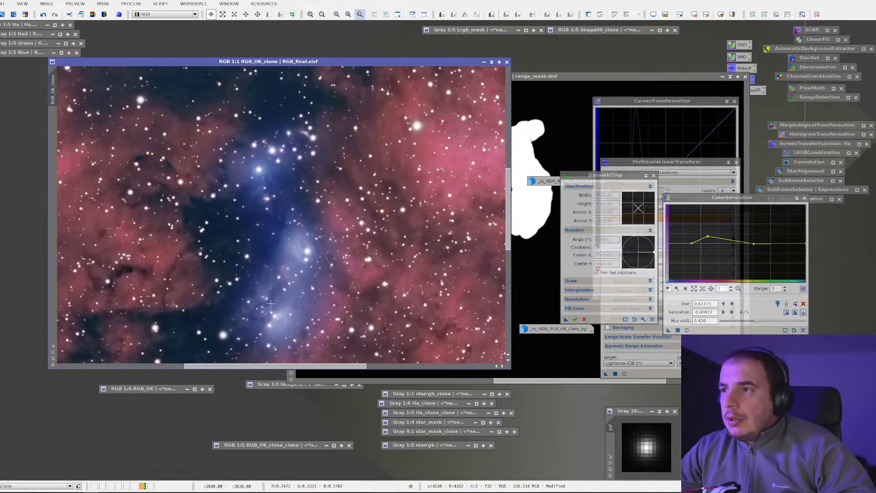
pyautogui.scroll(-2, 271, 303)
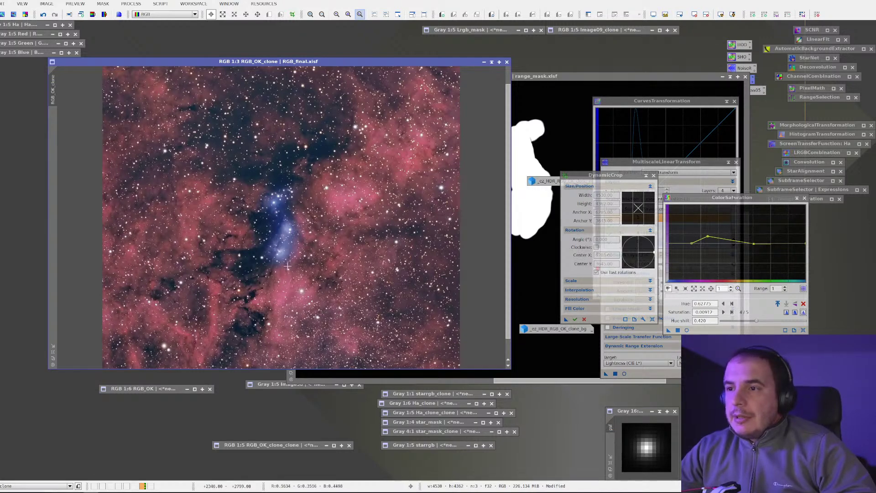
pyautogui.scroll(1, 288, 266)
pyautogui.scroll(-2, 287, 266)
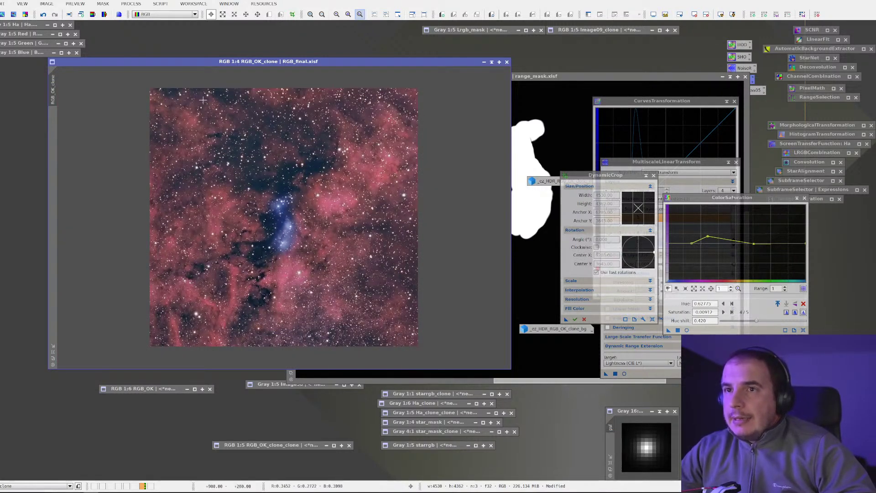